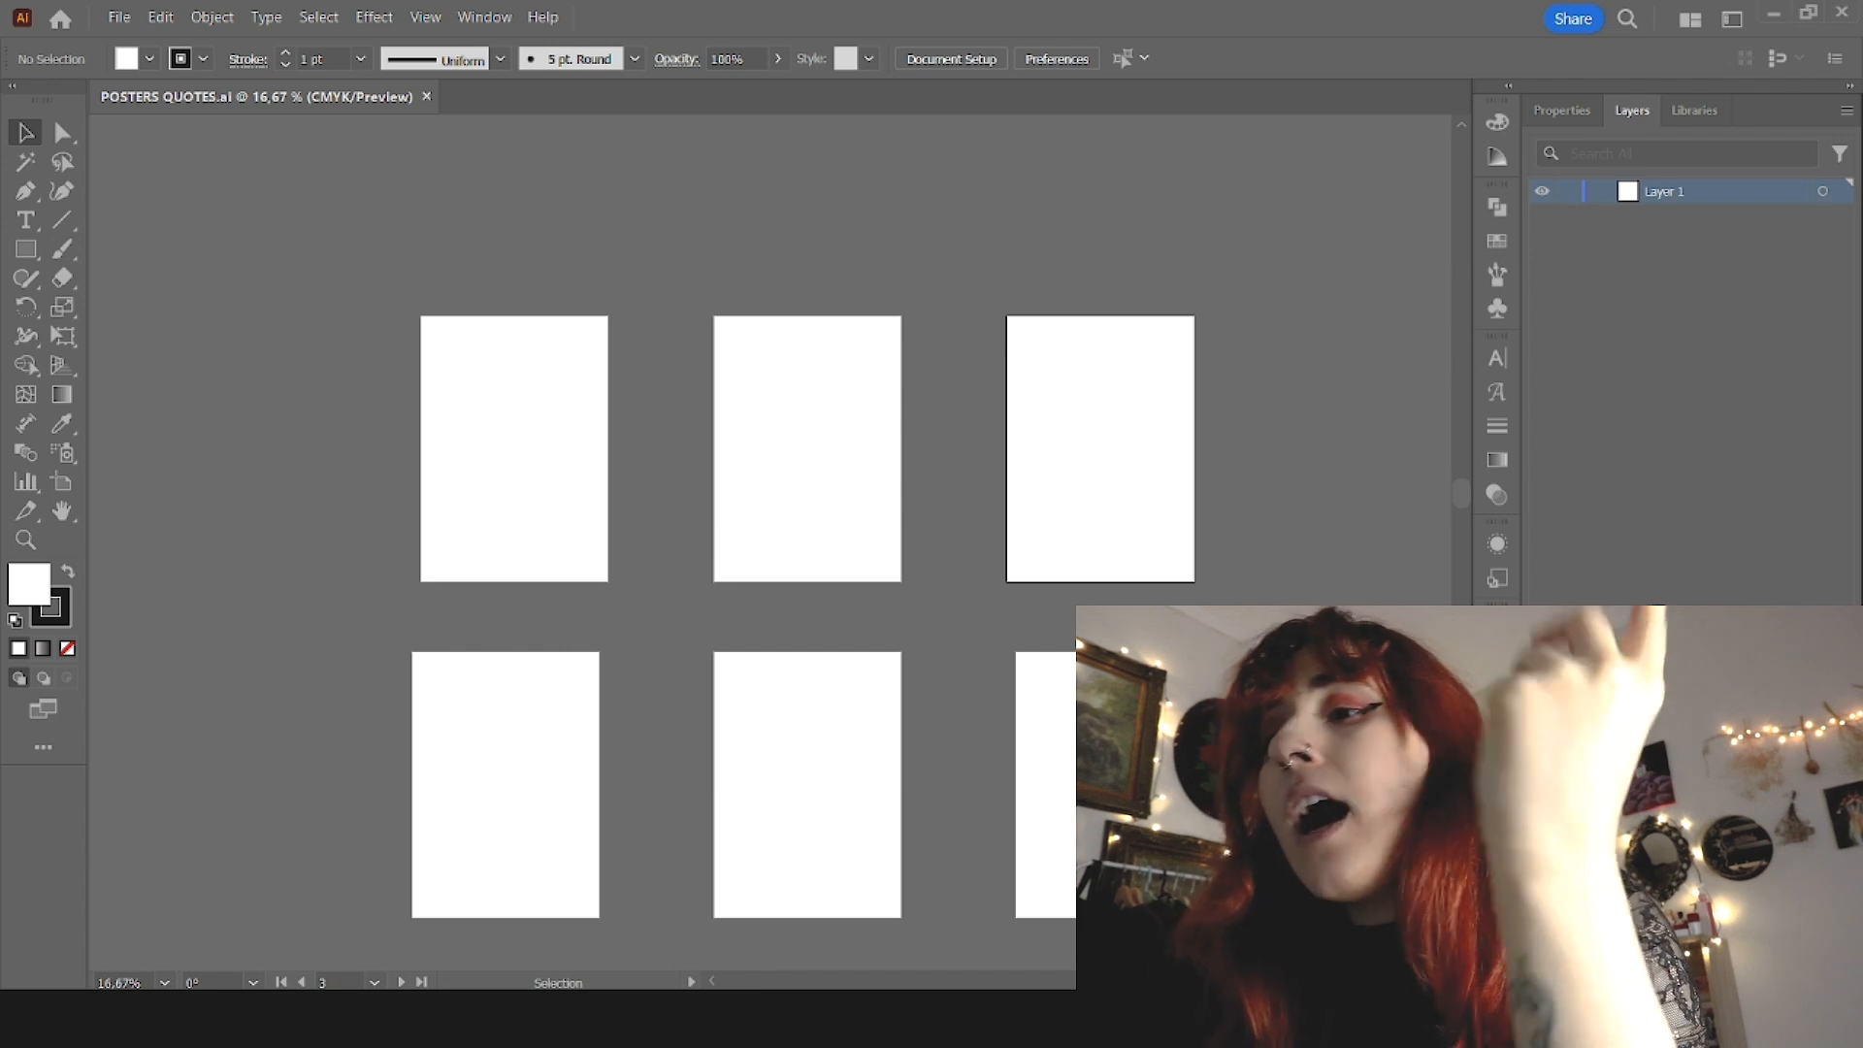
Step: Place the gradient image 1.png over the first artboard and resize it to cover the page with a small margin around it
click(462, 444)
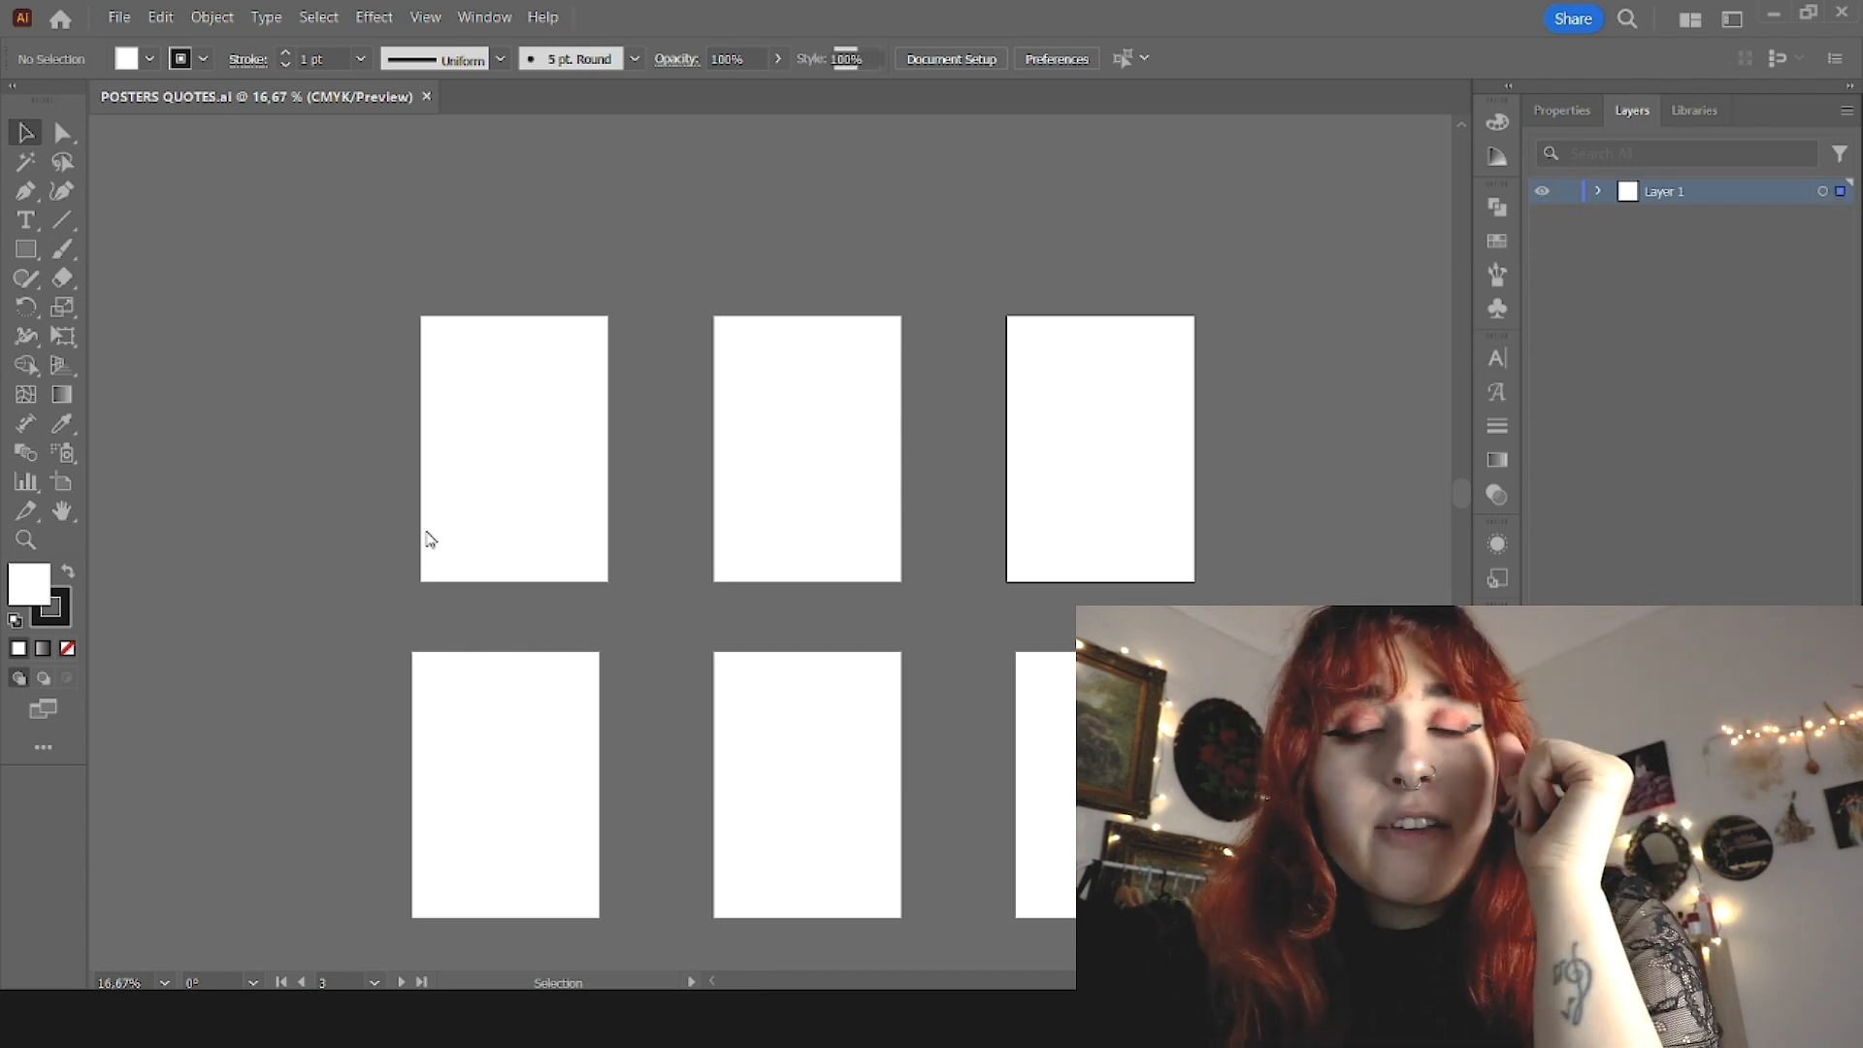
drag(1089, 452, 619, 453)
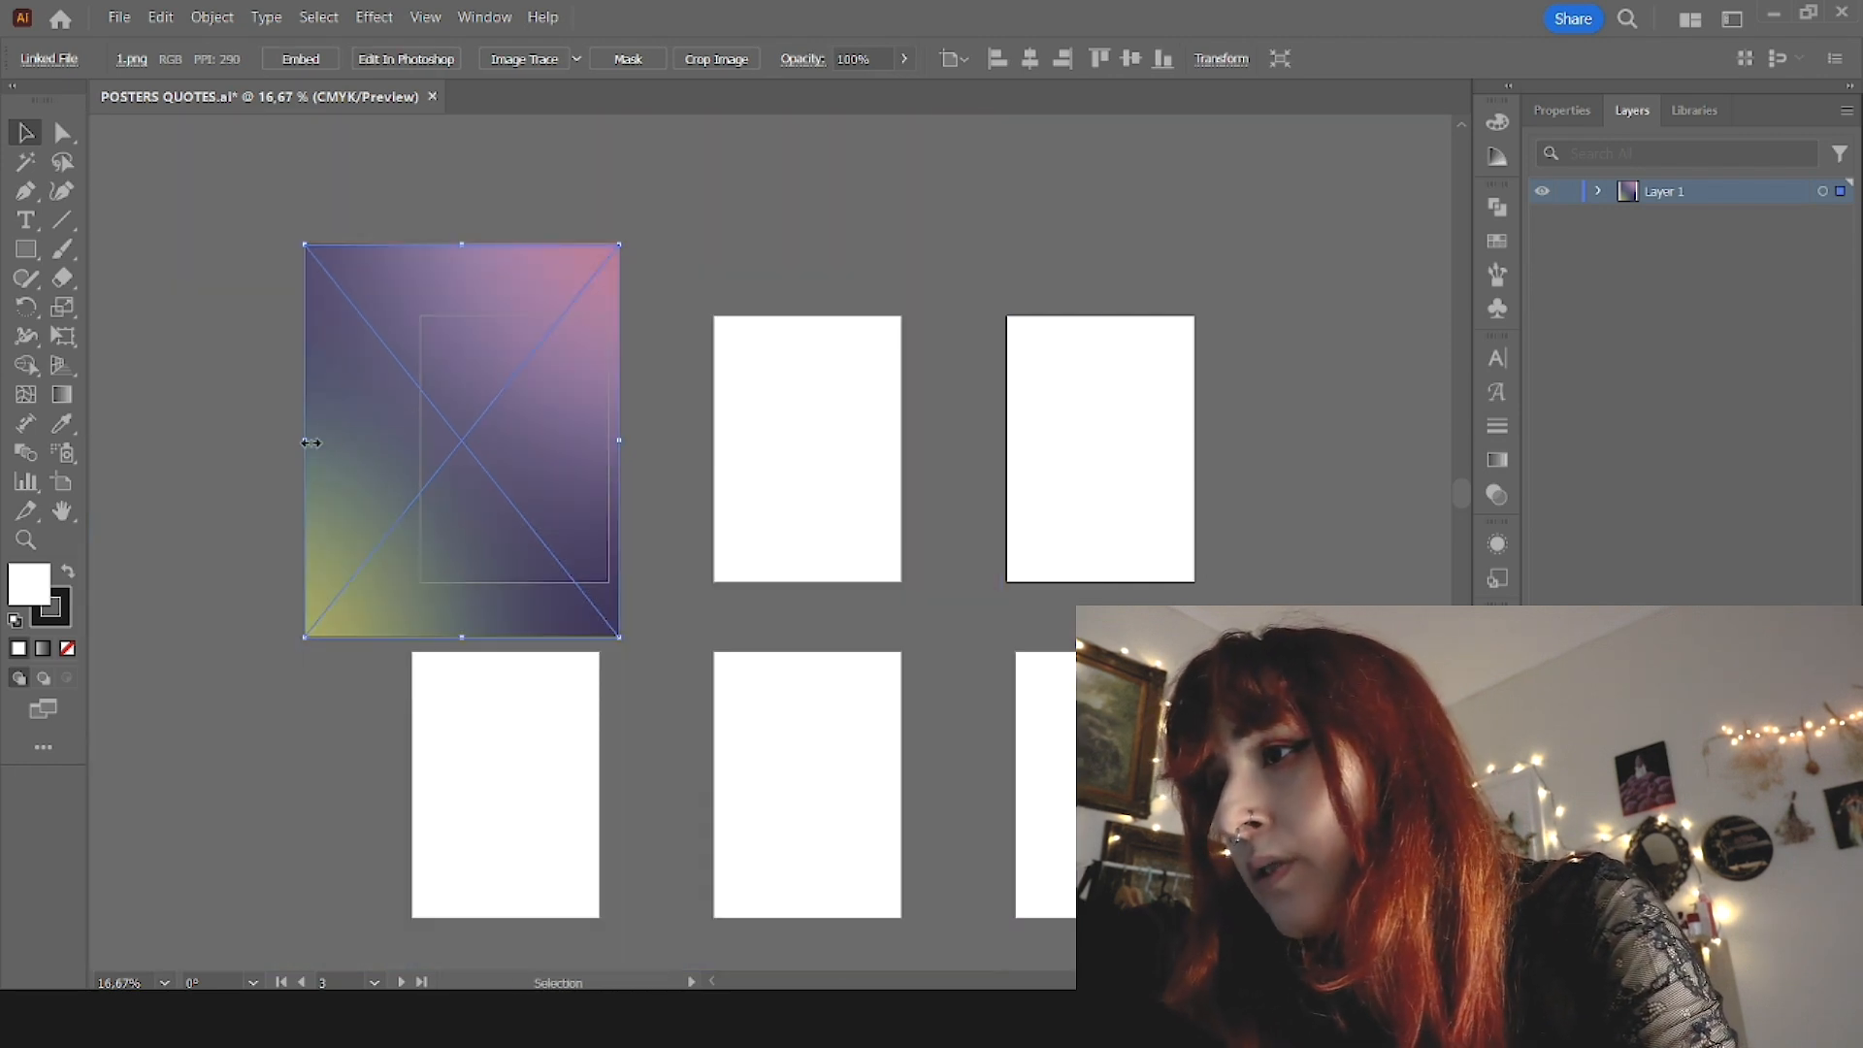
drag(309, 442, 404, 451)
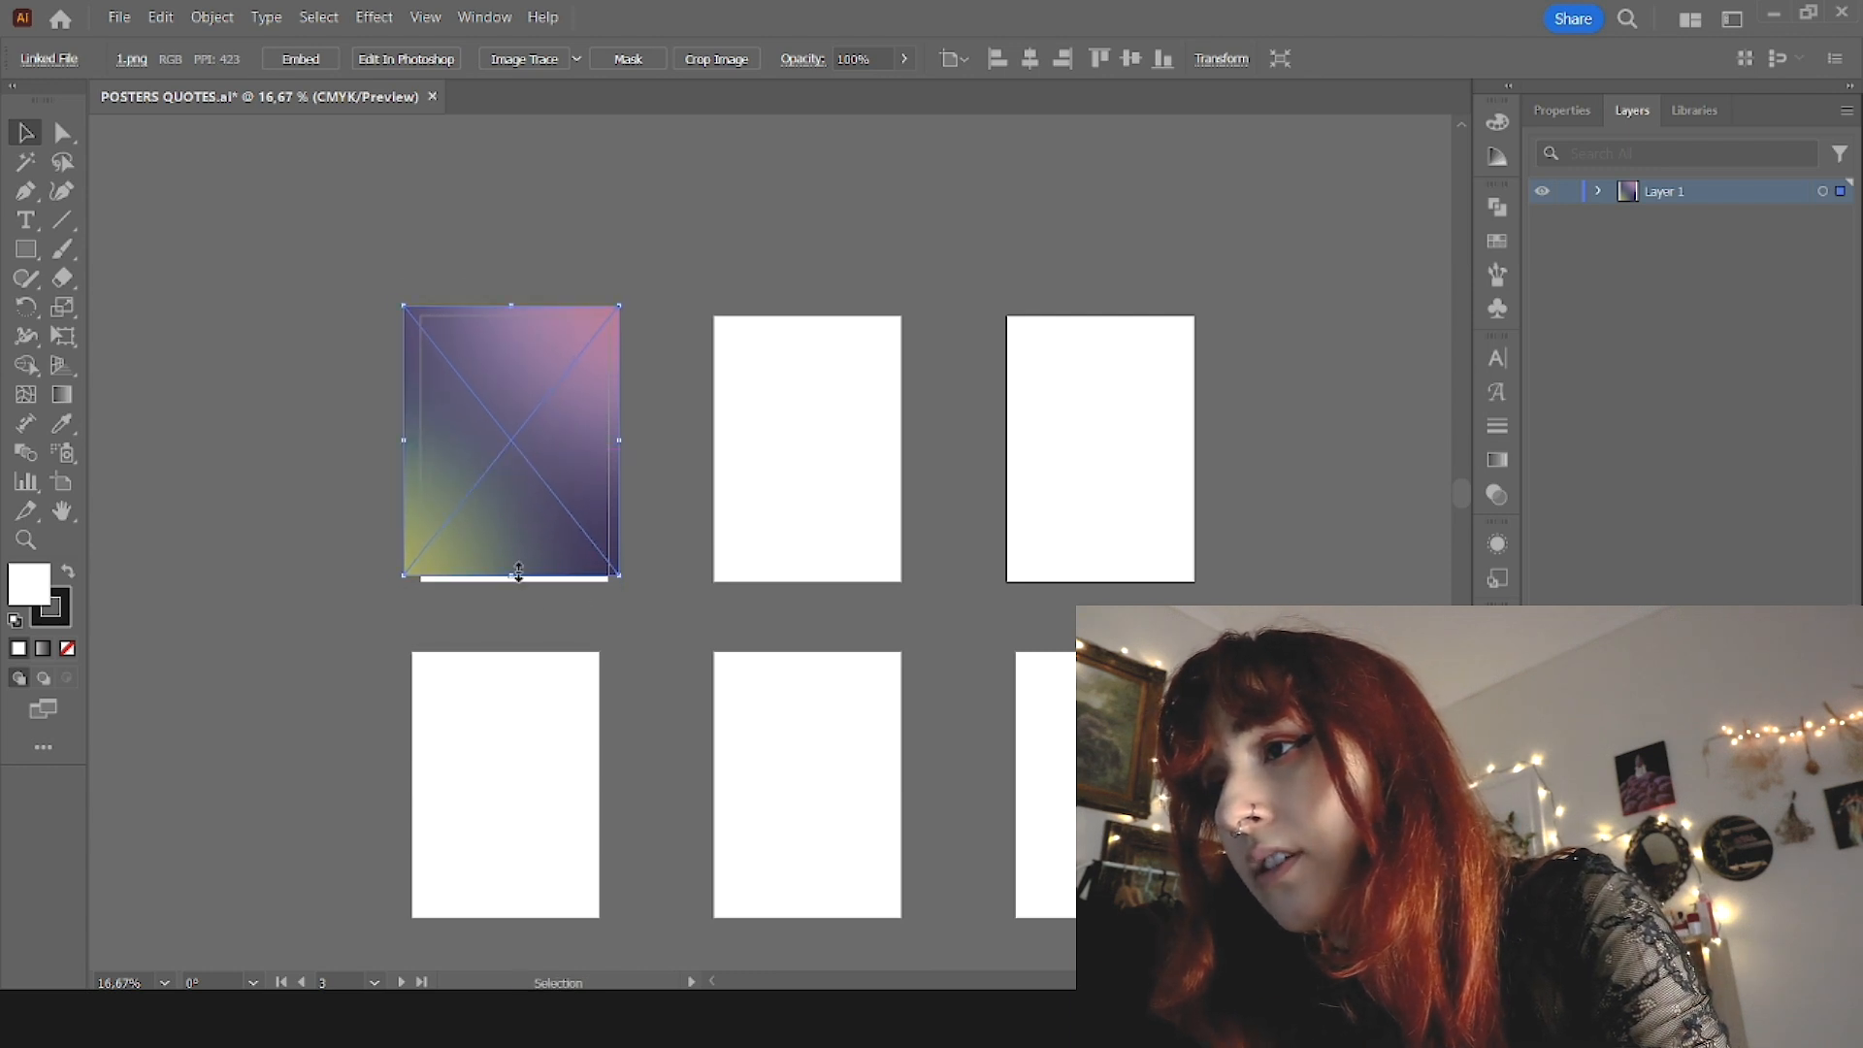
drag(516, 575, 516, 589)
mouse_move(403, 448)
mouse_down()
mouse_move(422, 448)
mouse_move(406, 452)
mouse_up()
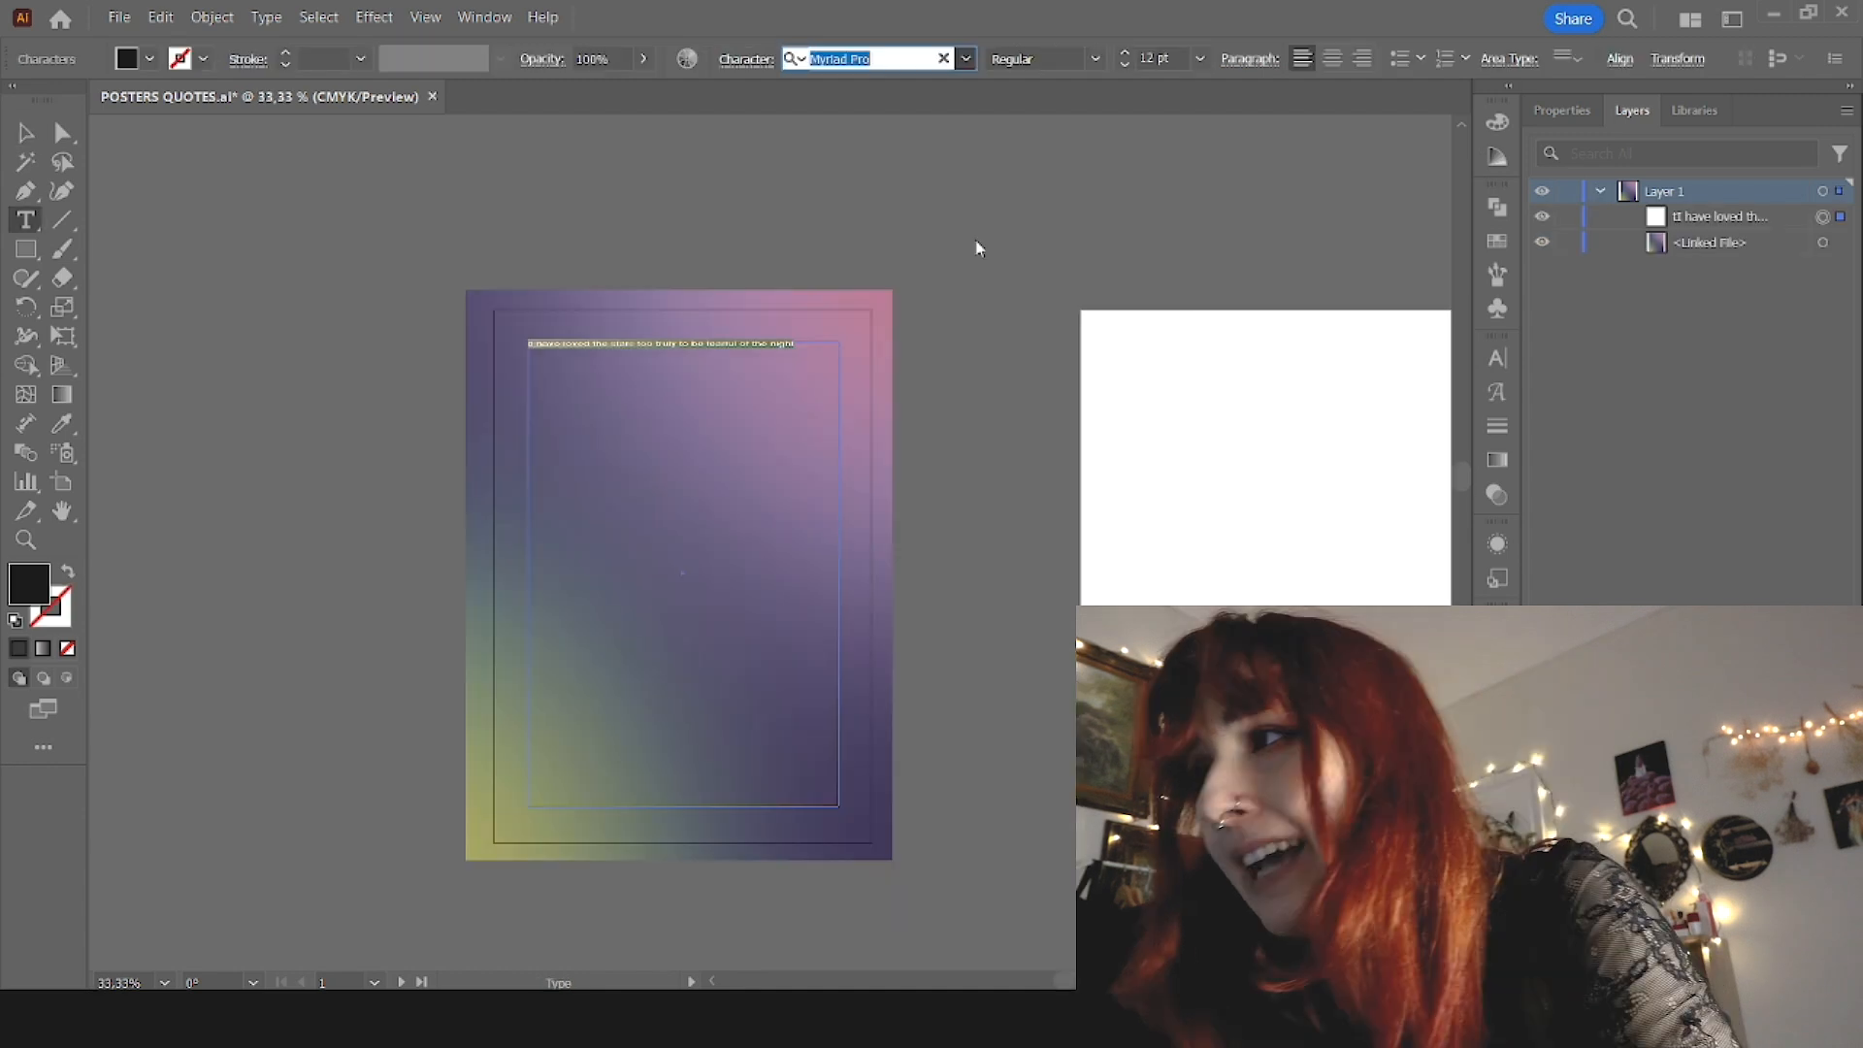
Step: Set the quote text size to 55 pt and delete the stray "t" before "I have loved"
click(1141, 58)
text(55)
key(Return)
click(540, 351)
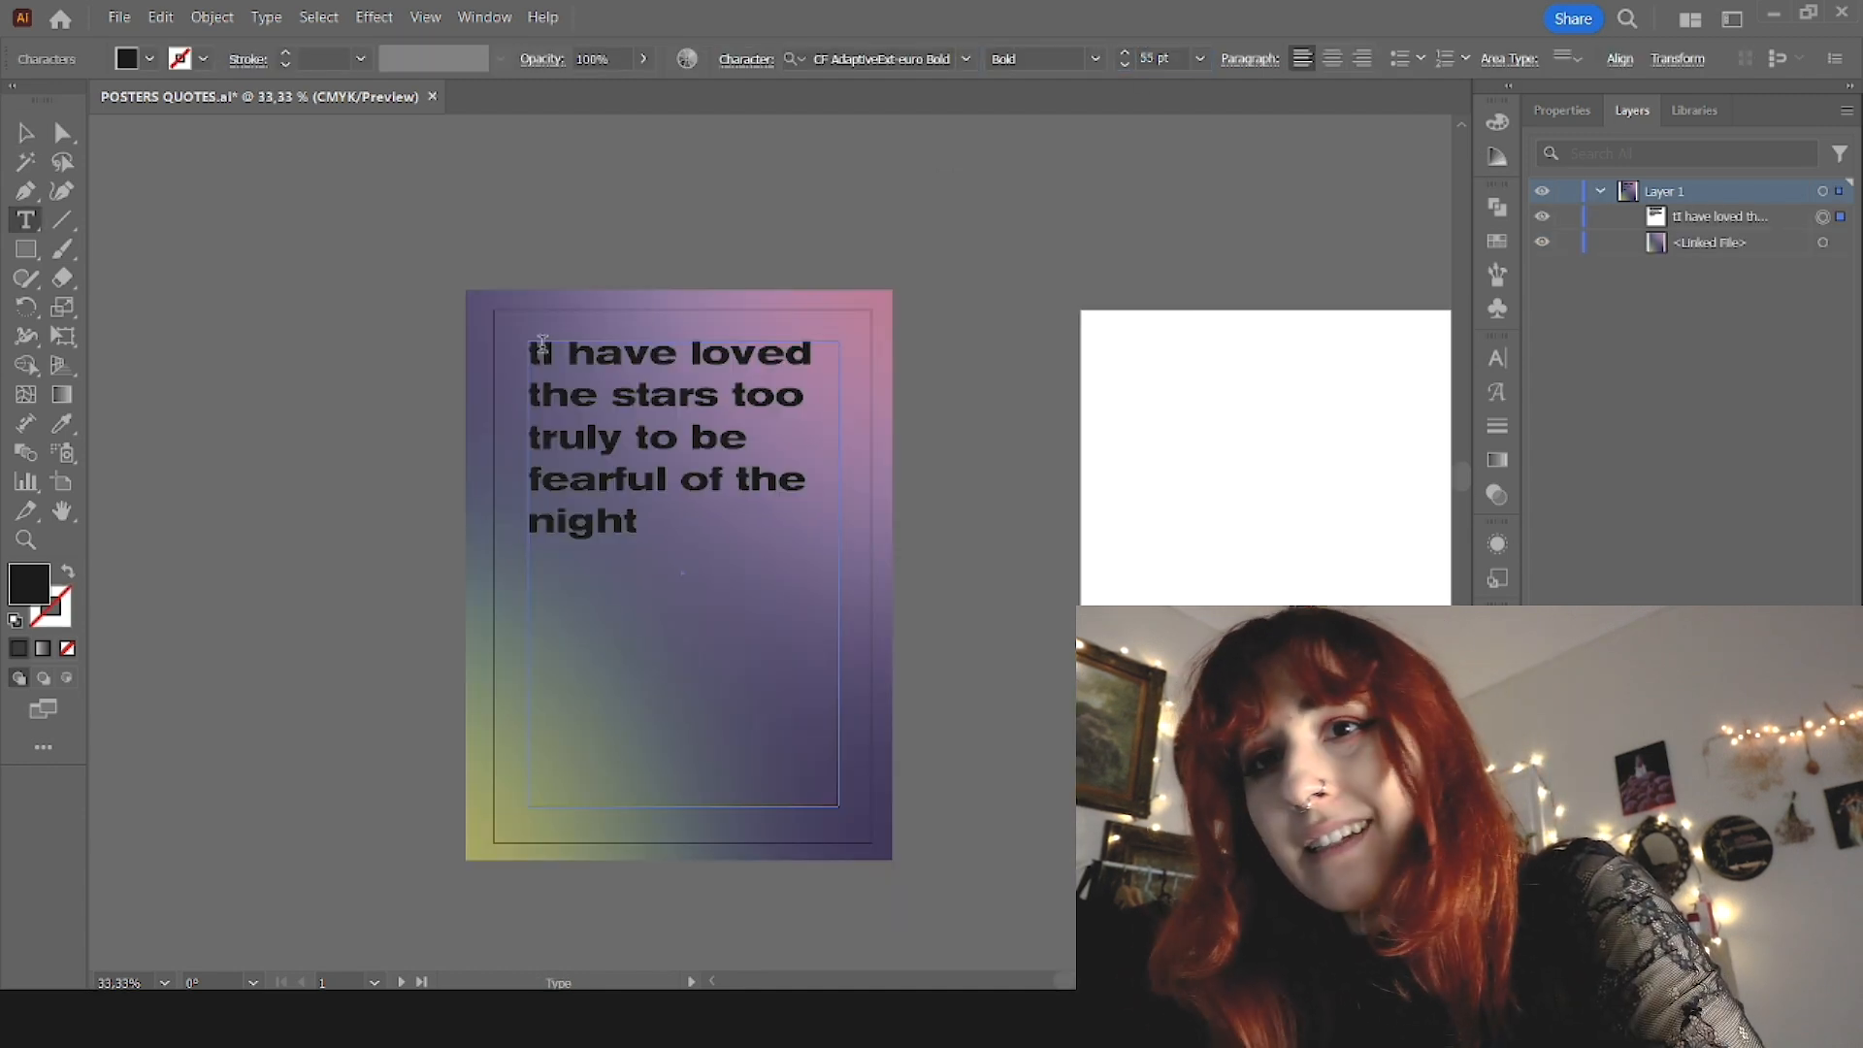
key(BackSpace)
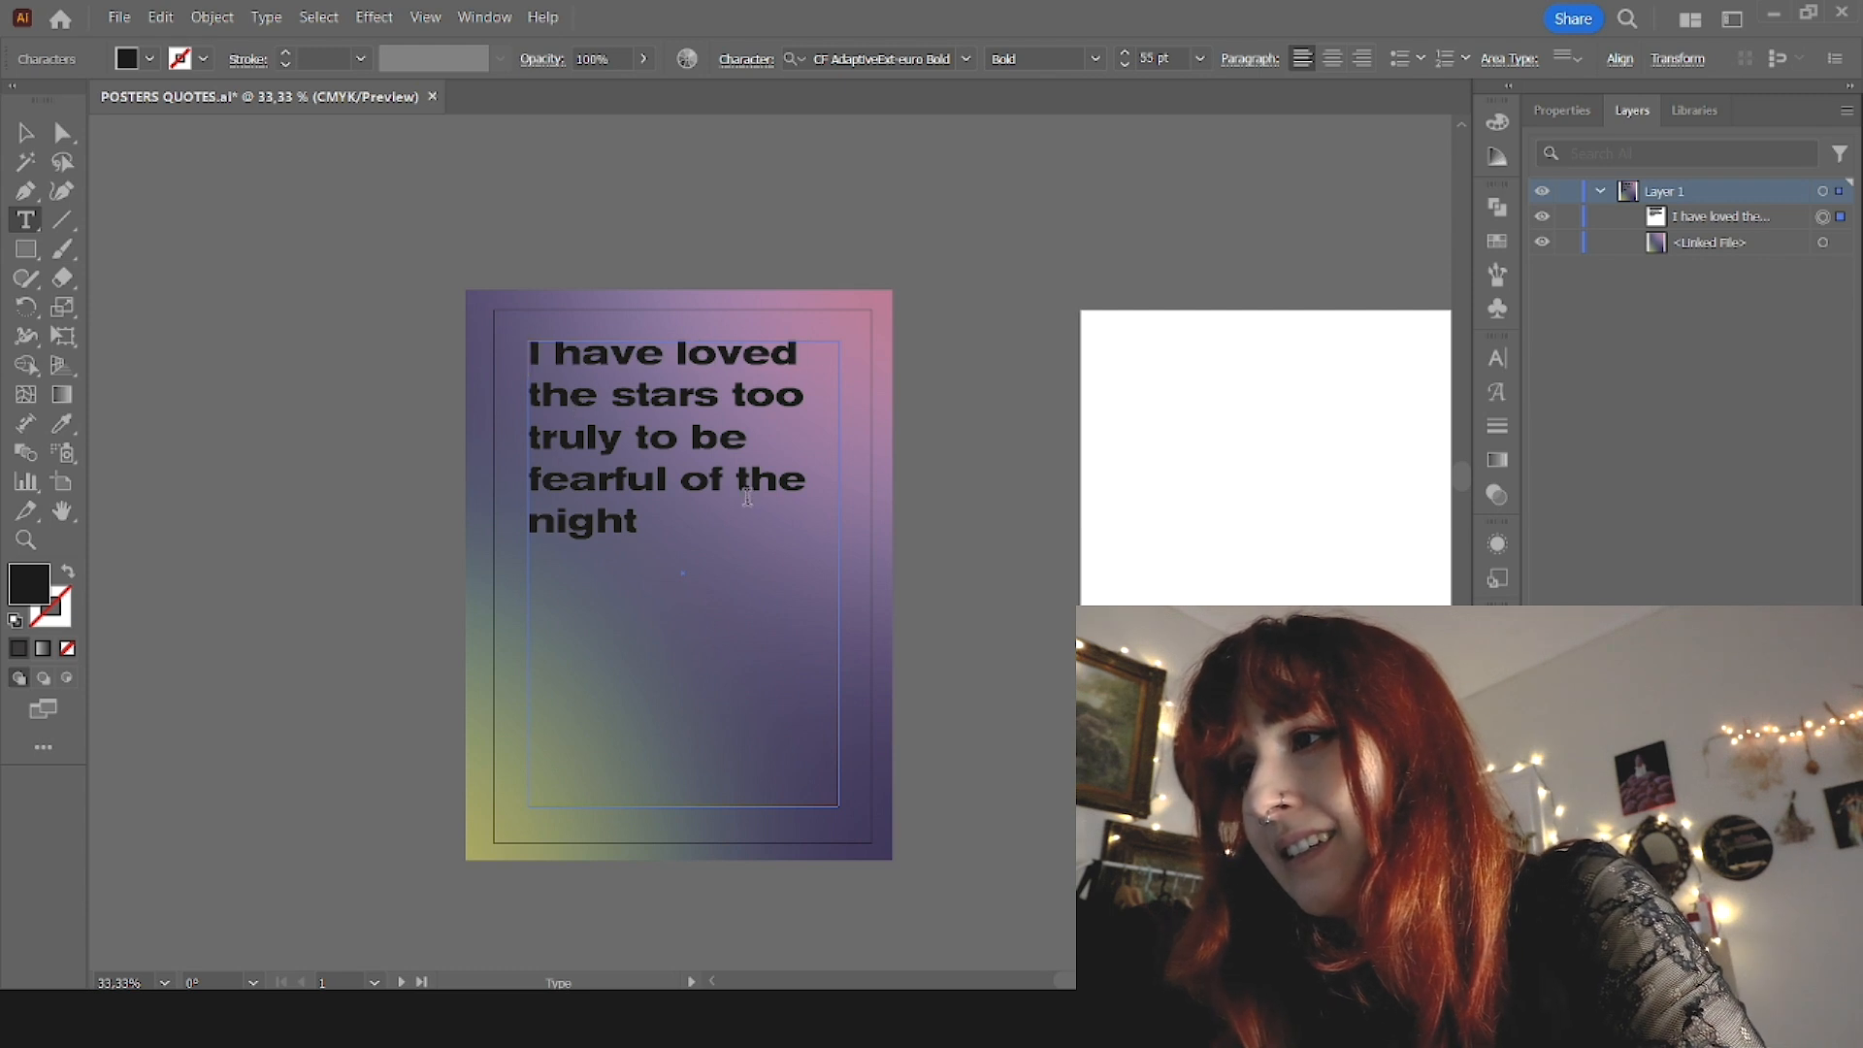
Step: Change the font of the whole quote to Bajern Regular
key(ctrl+a)
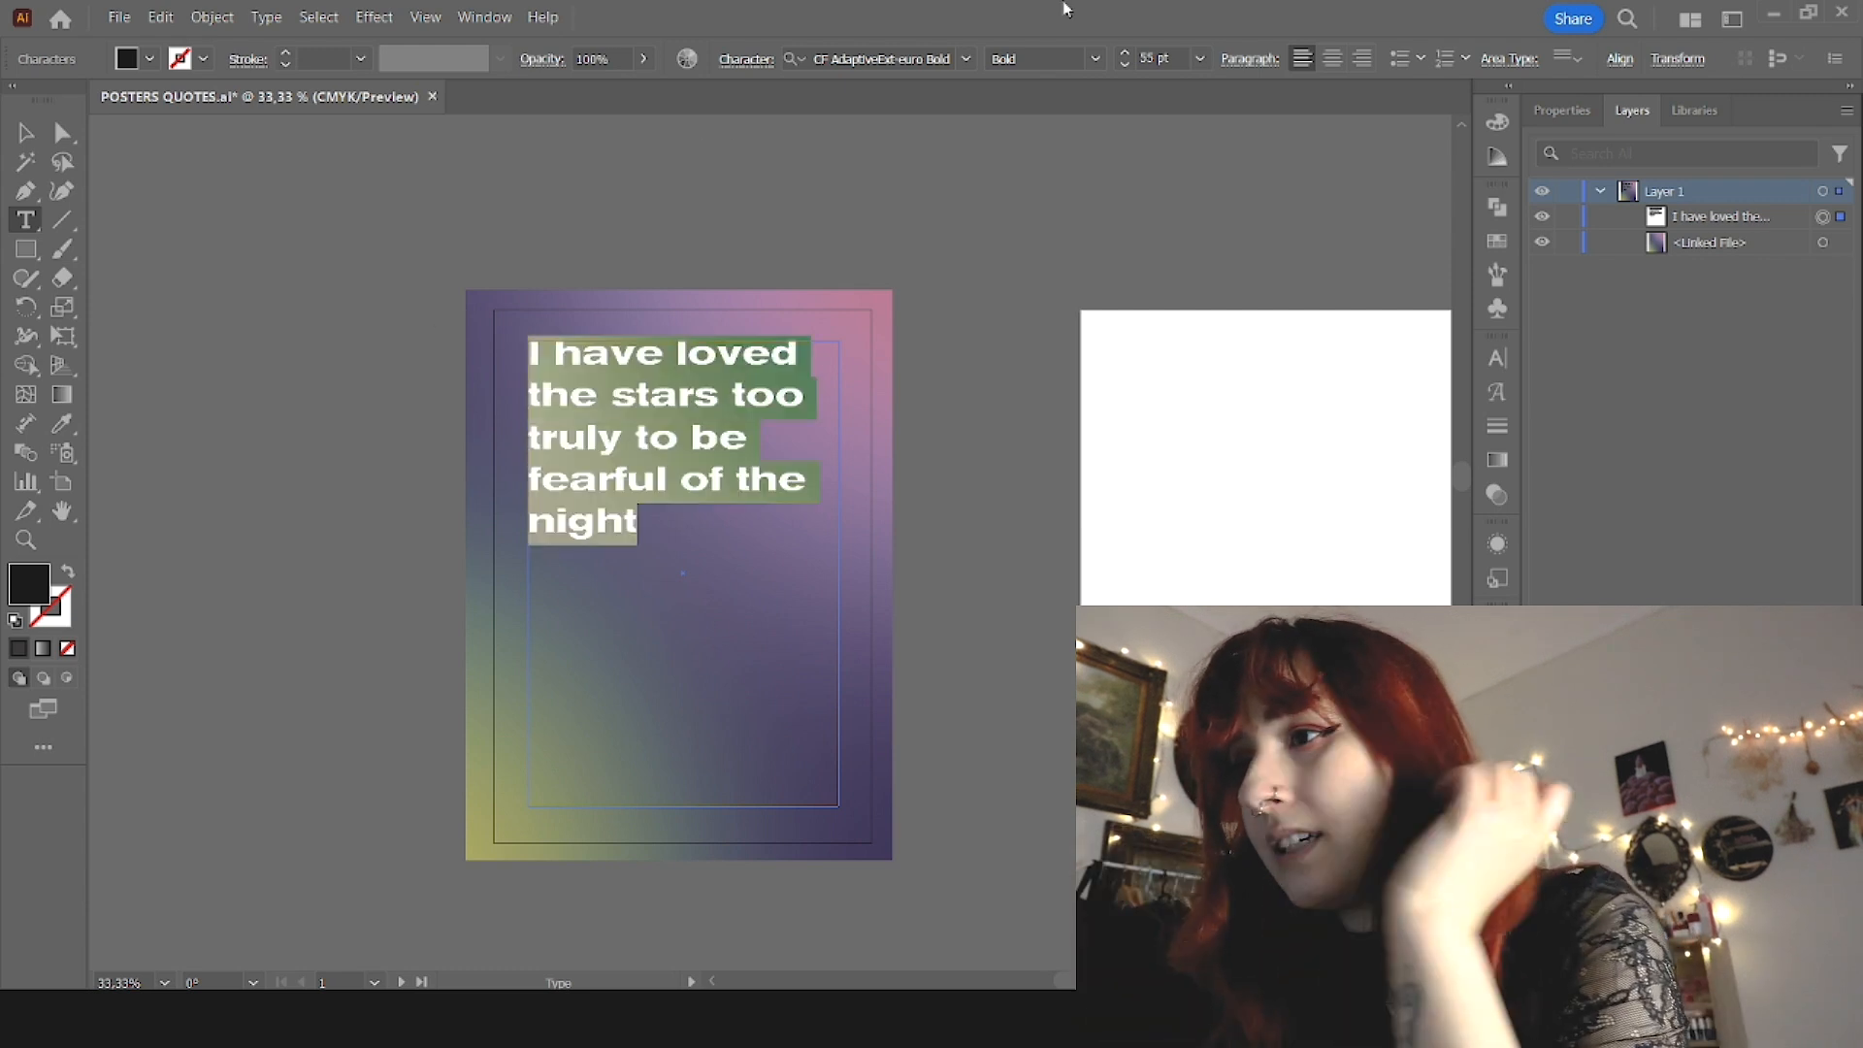
click(968, 59)
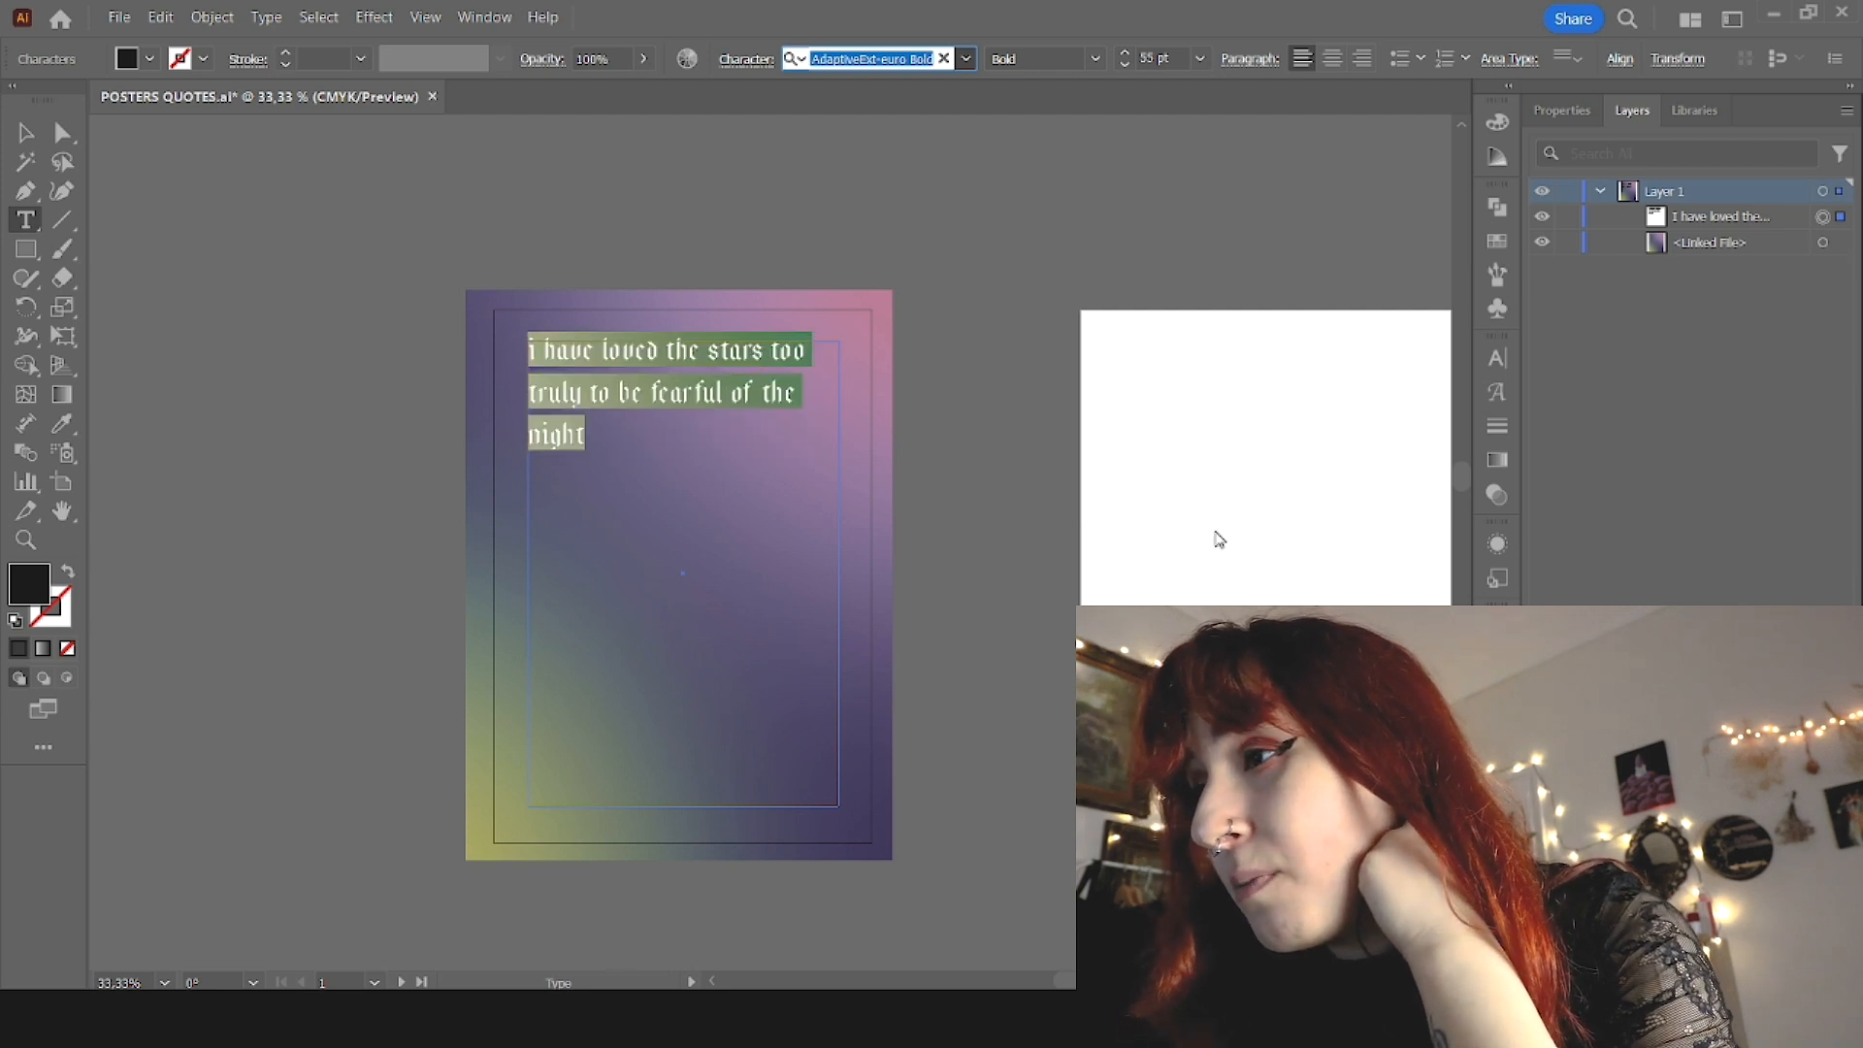
key(Return)
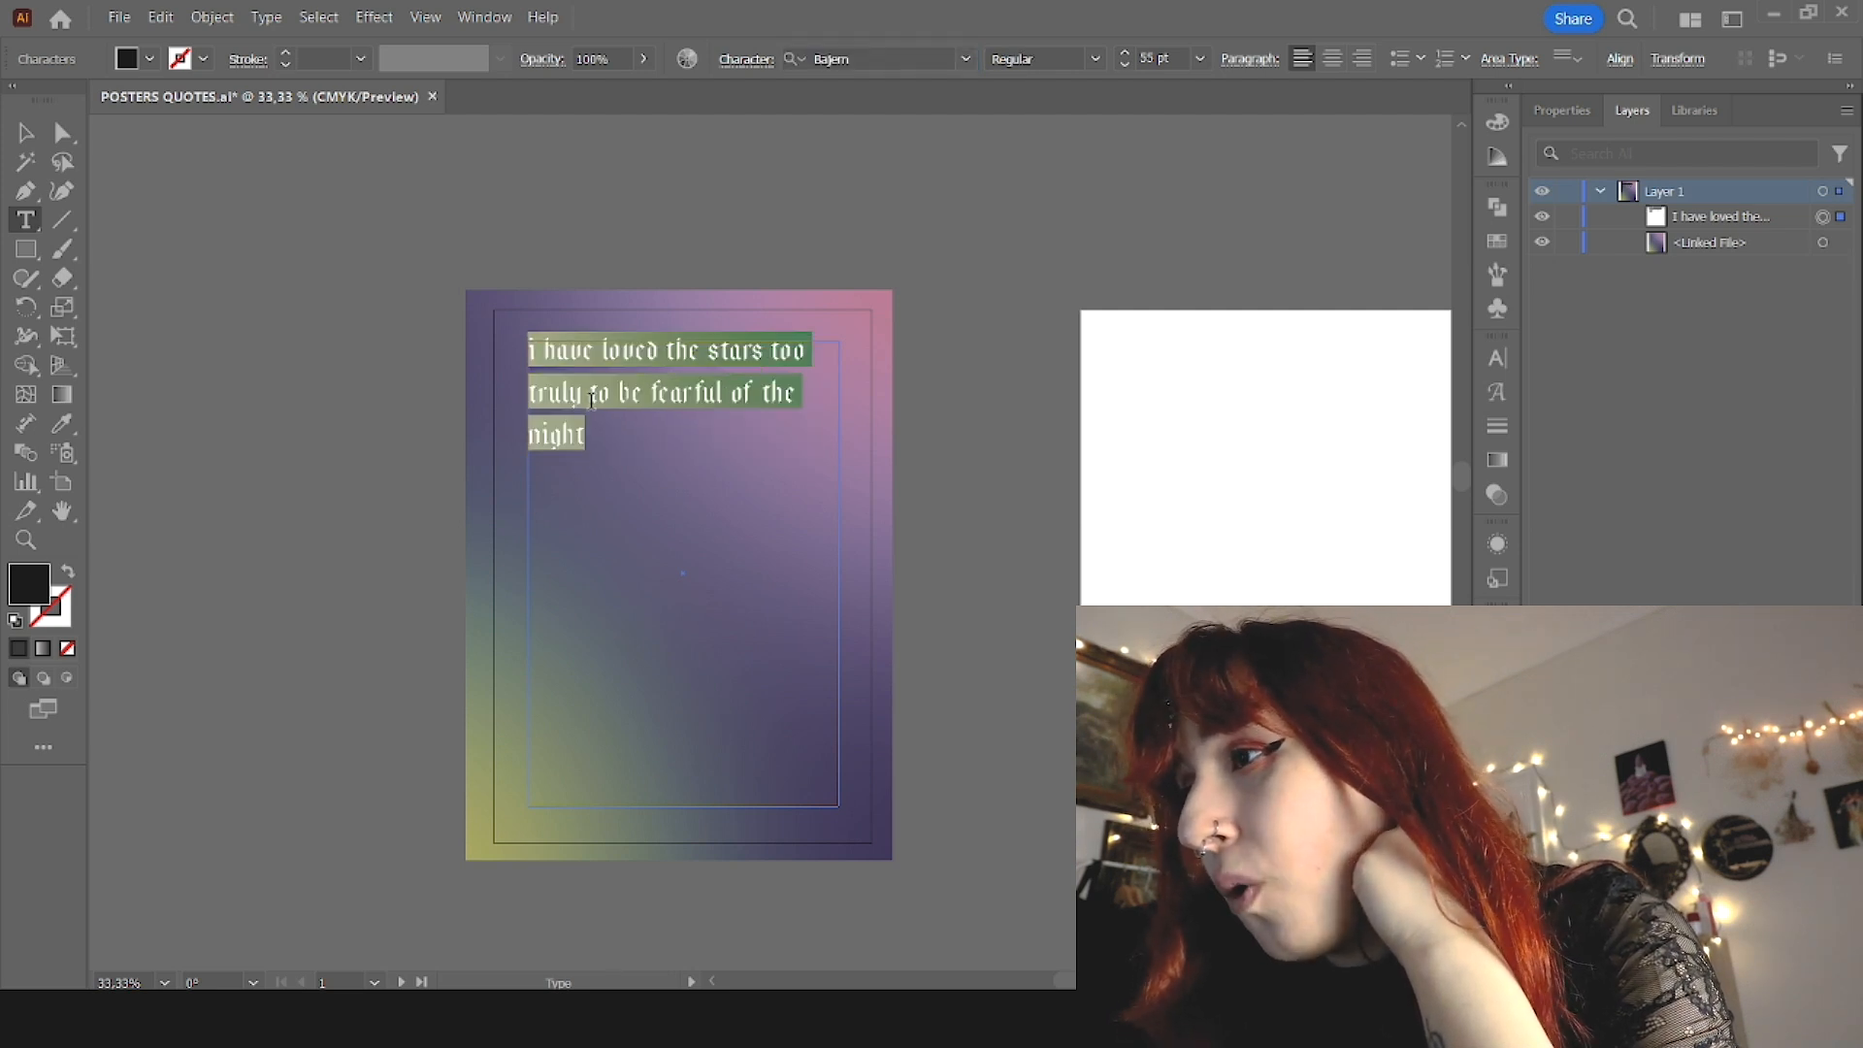
click(590, 393)
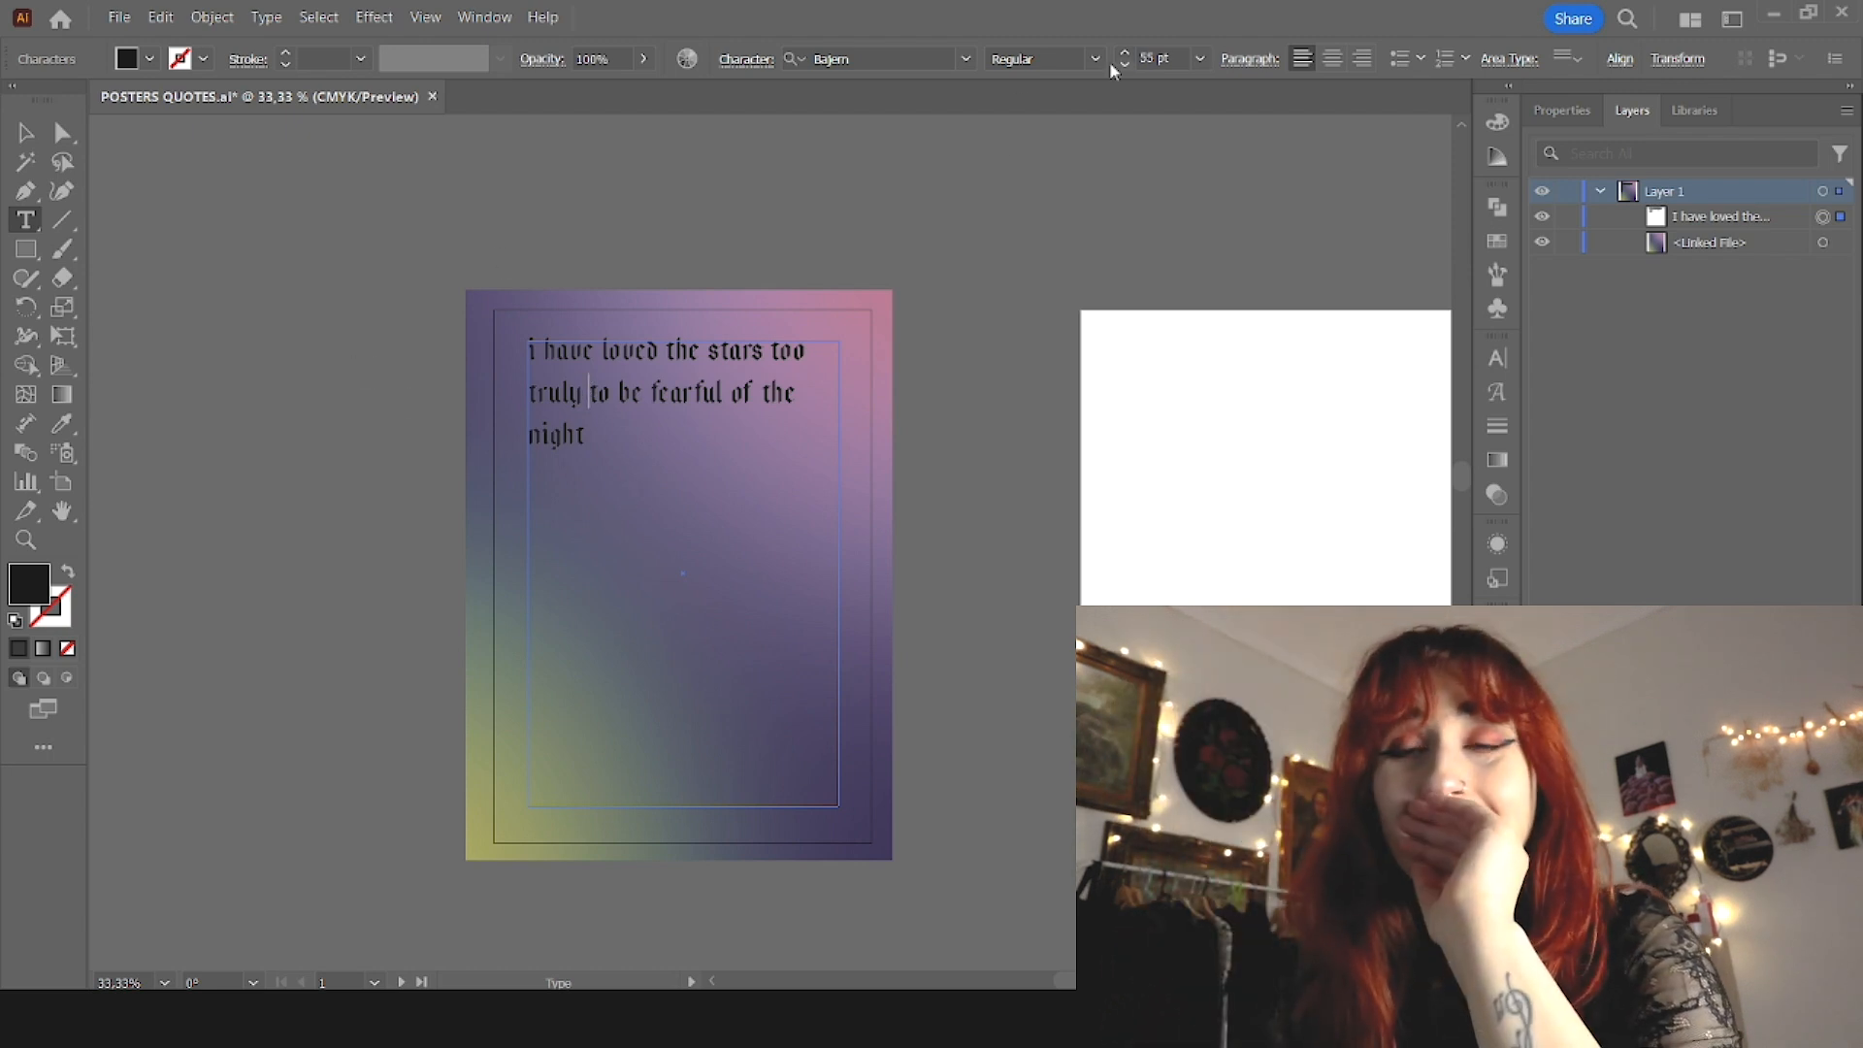
Step: Select the whole quote and enlarge its font size to 96 pt
drag(605, 451, 561, 282)
scroll(1150, 60, up, 20)
scroll(1151, 59, up, 10)
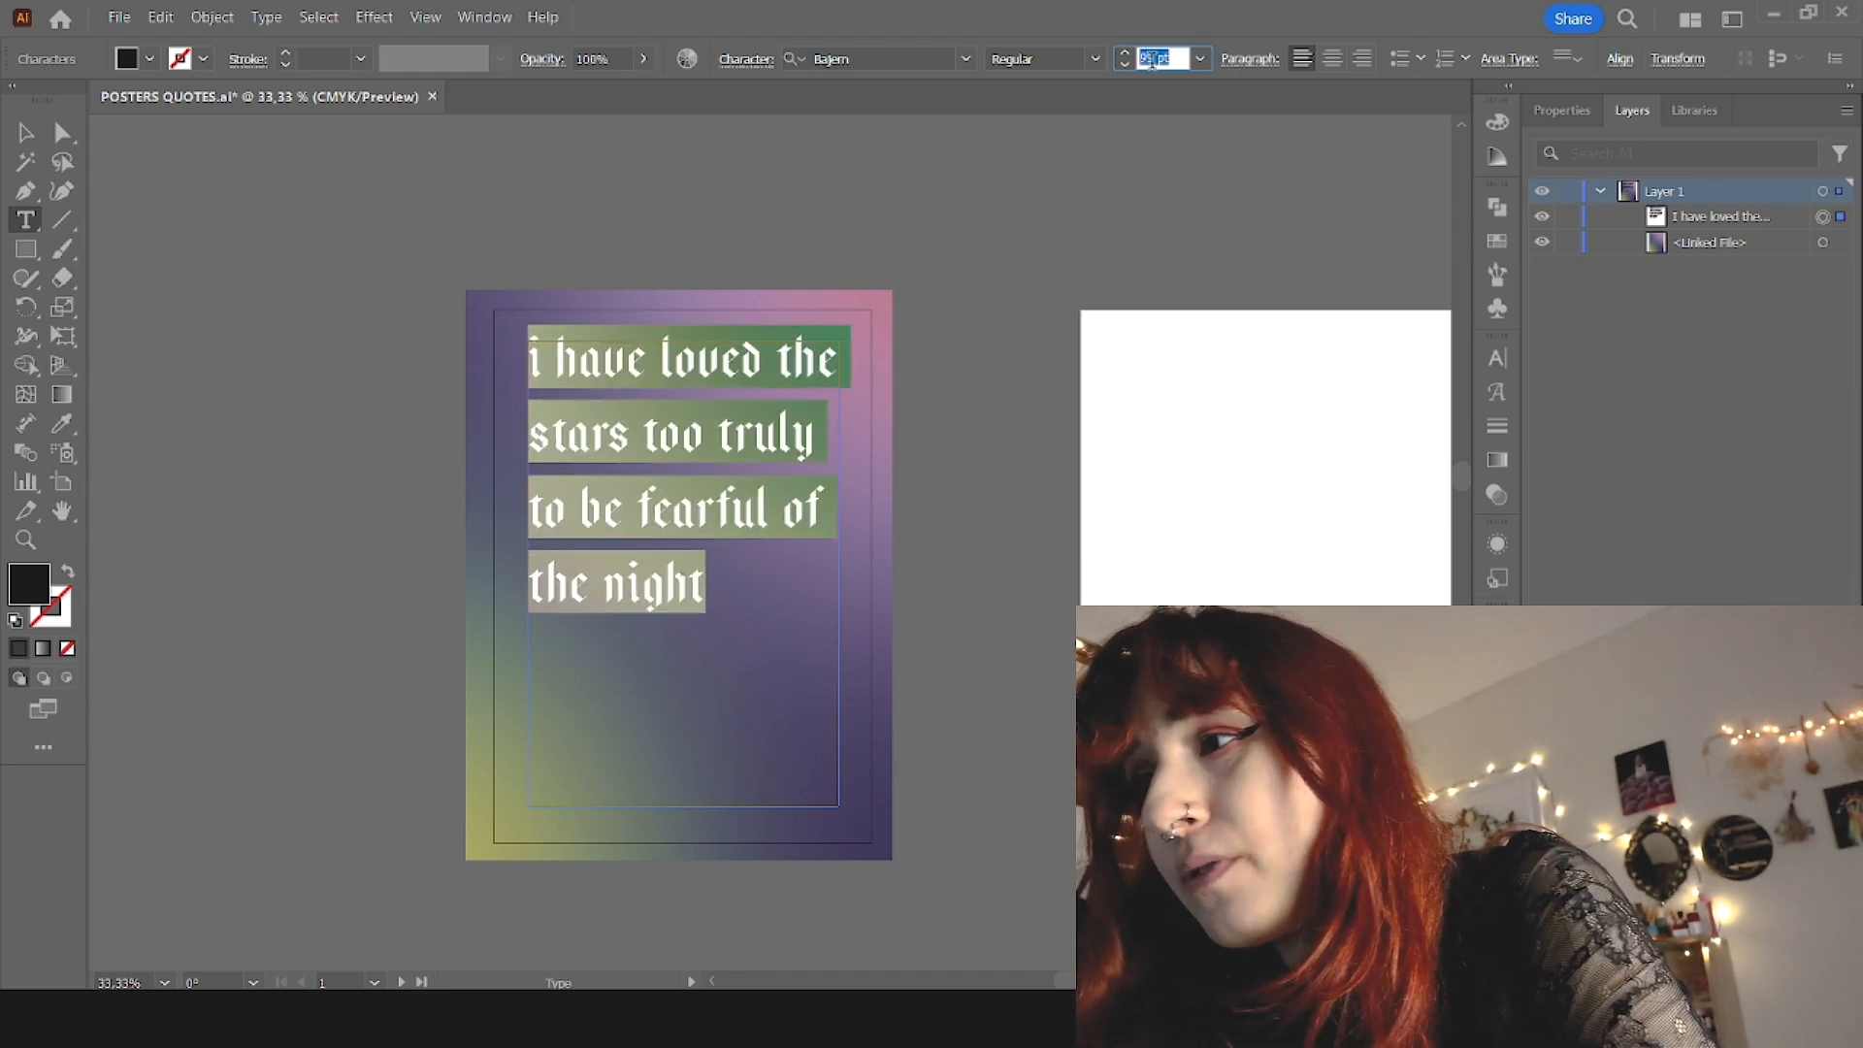
scroll(1151, 60, up, 2)
scroll(1150, 59, down, 5)
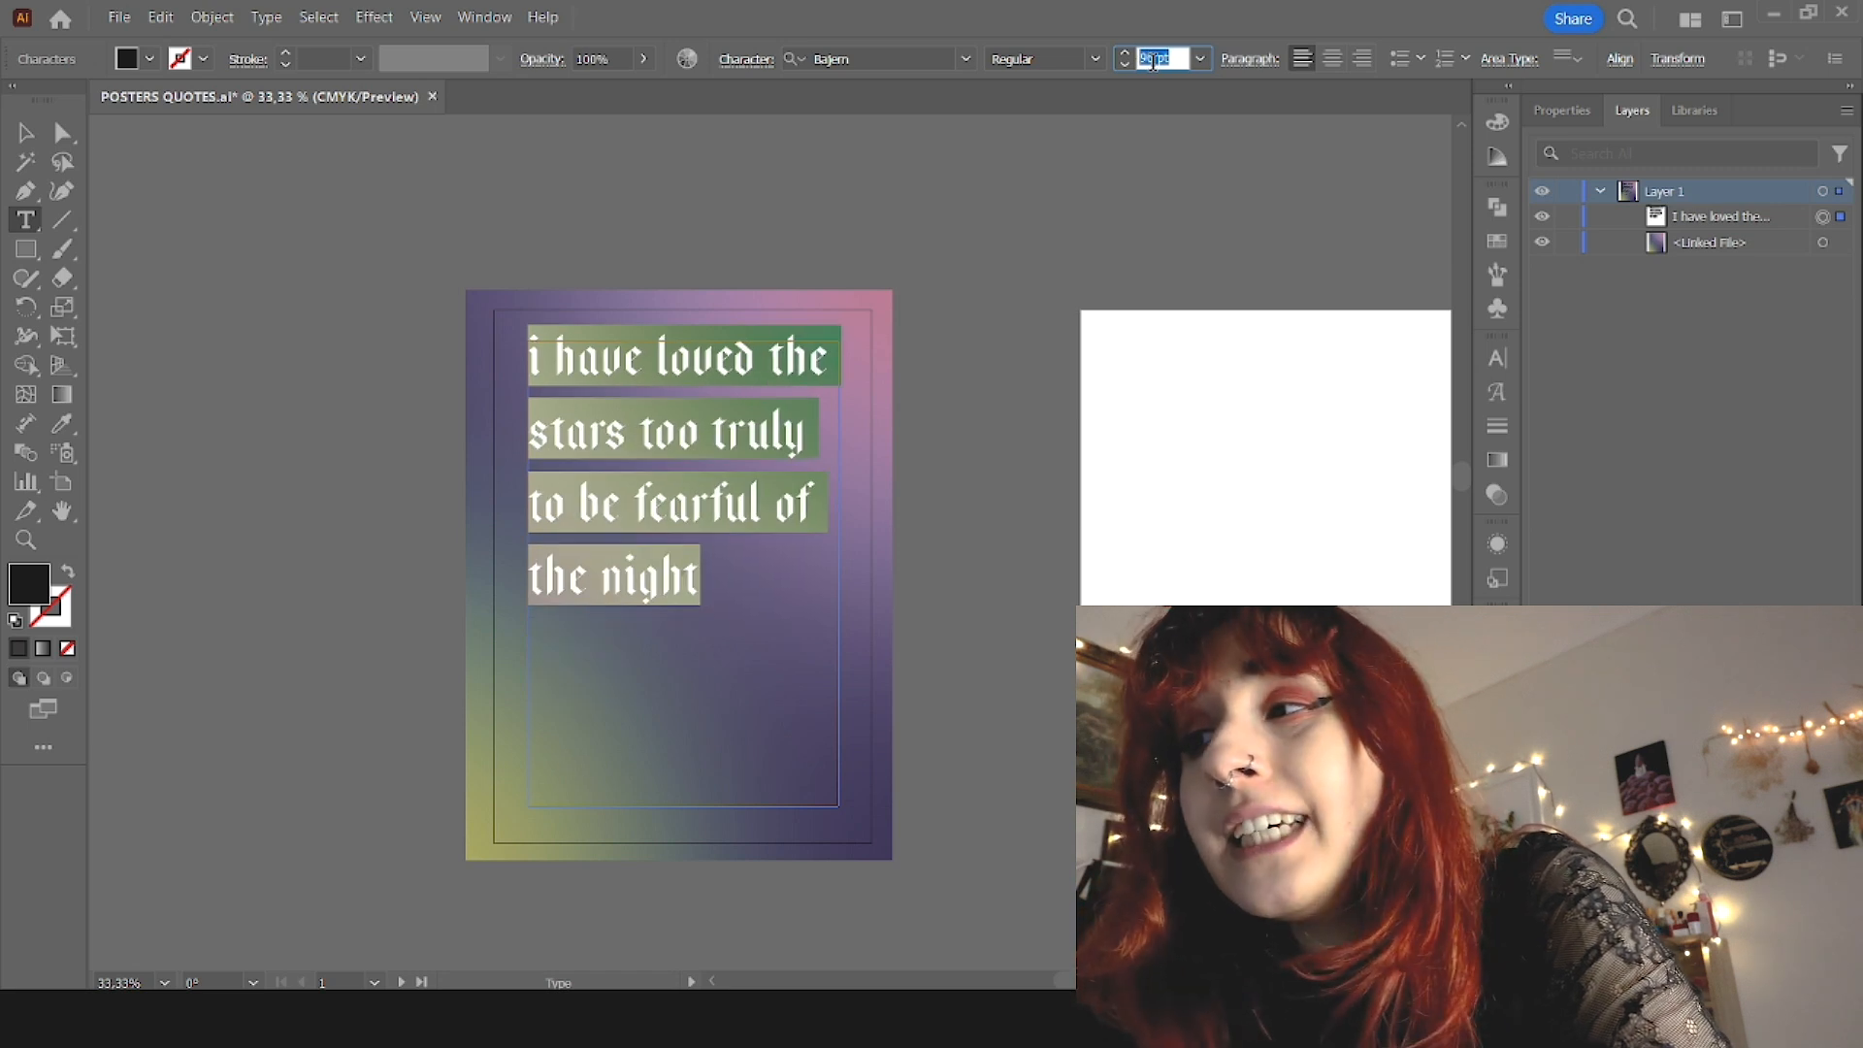
Step: Move the quote's text frame slightly down the poster and tighten its line spacing
click(24, 133)
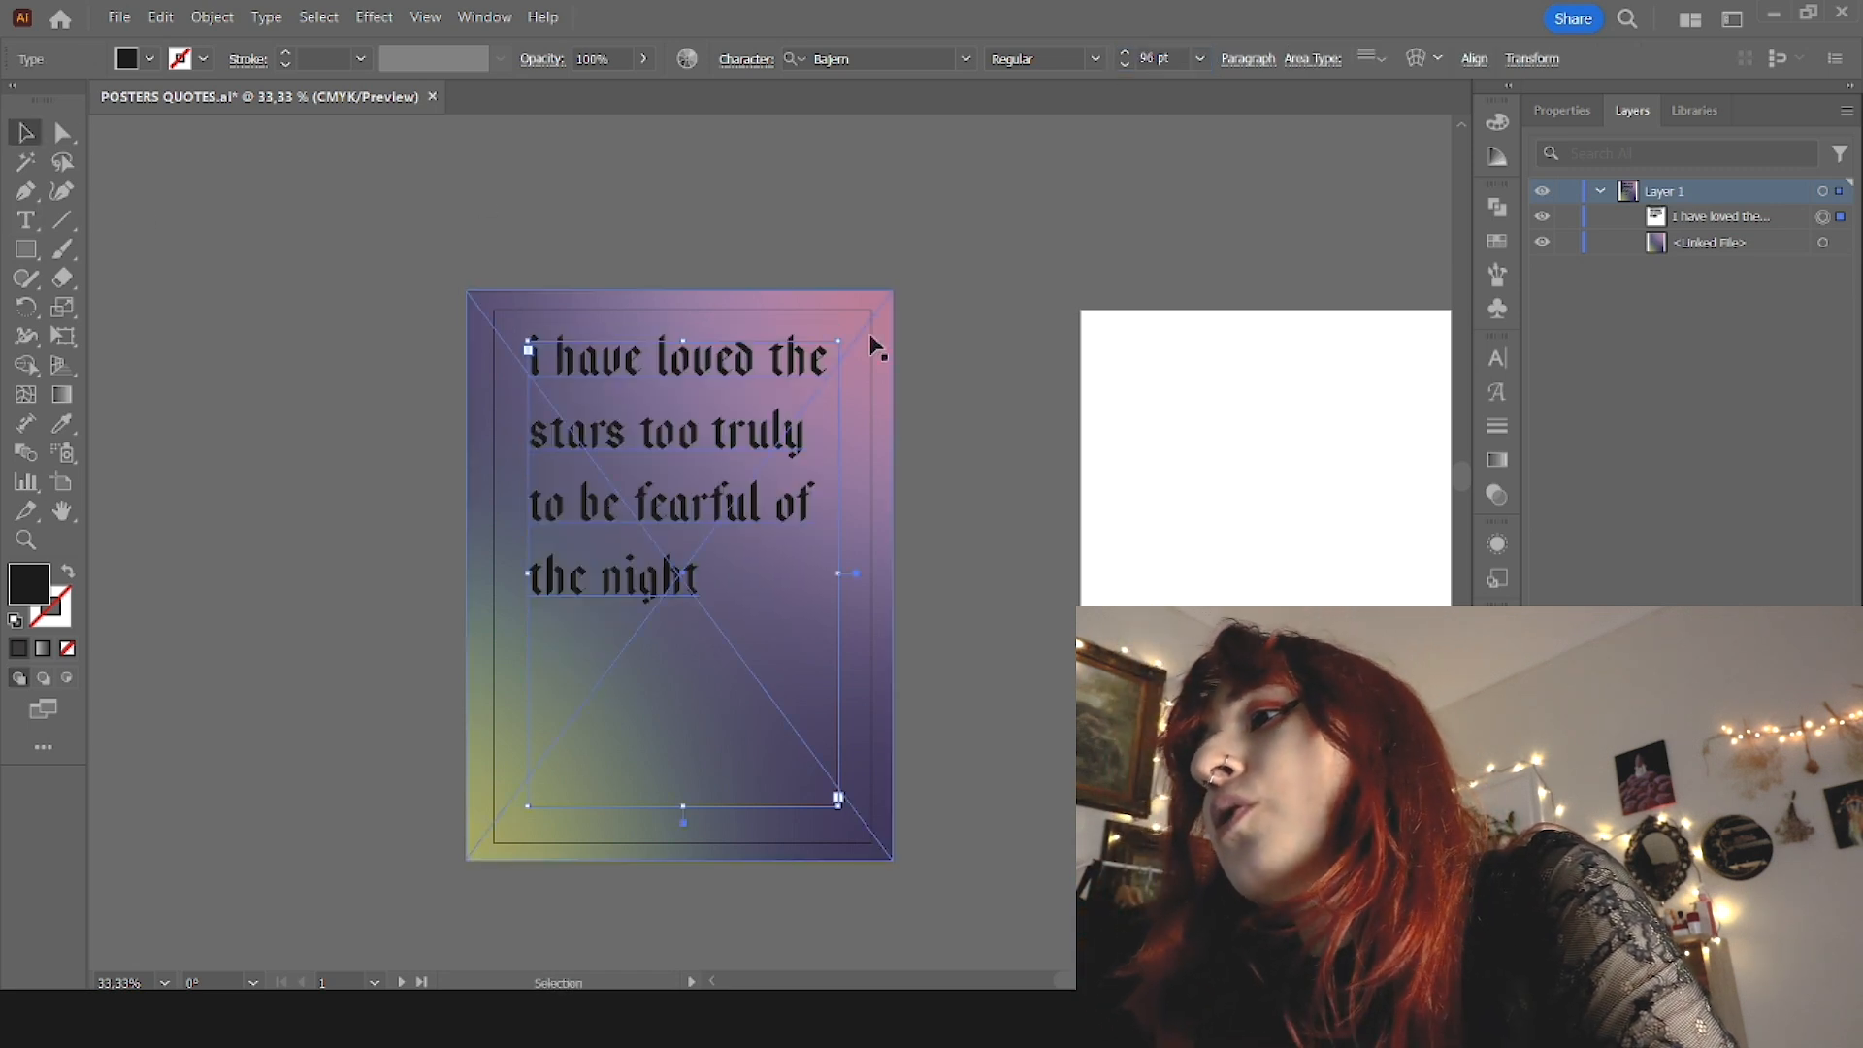
drag(725, 532, 725, 563)
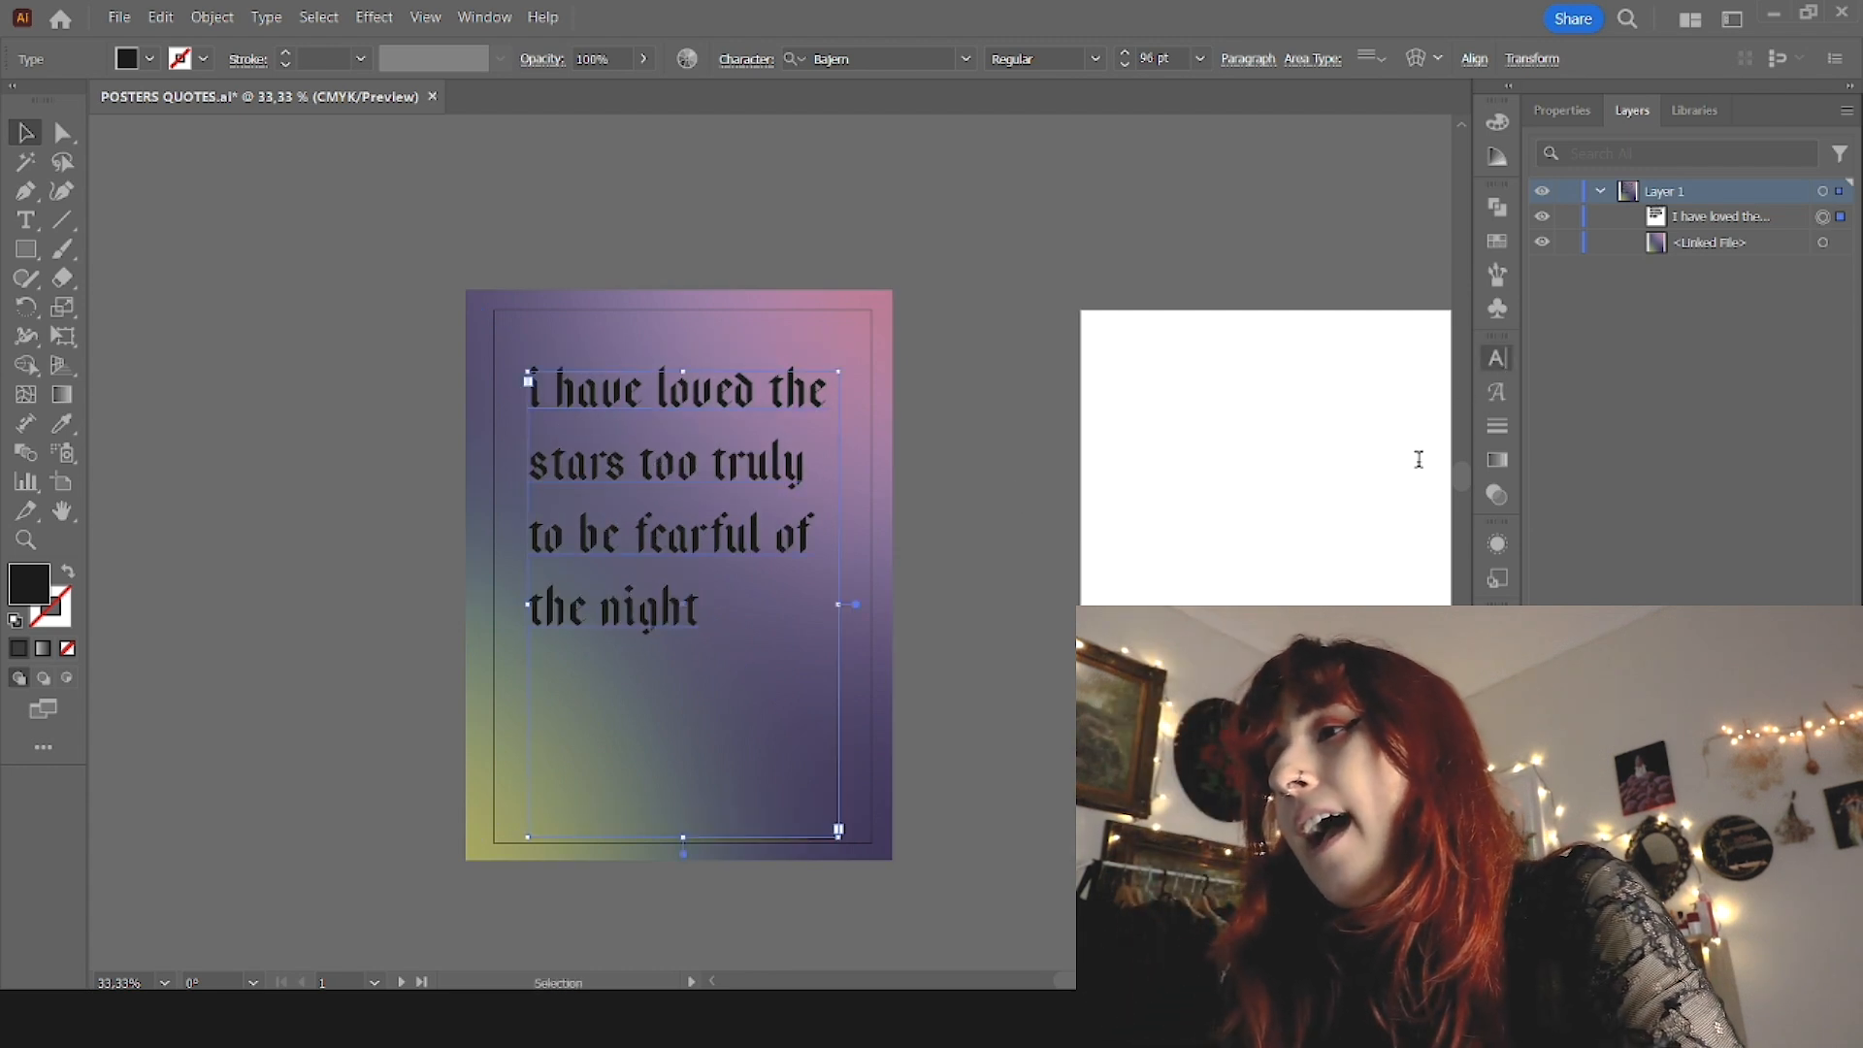
scroll(1420, 451, up, 6)
scroll(1420, 451, down, 20)
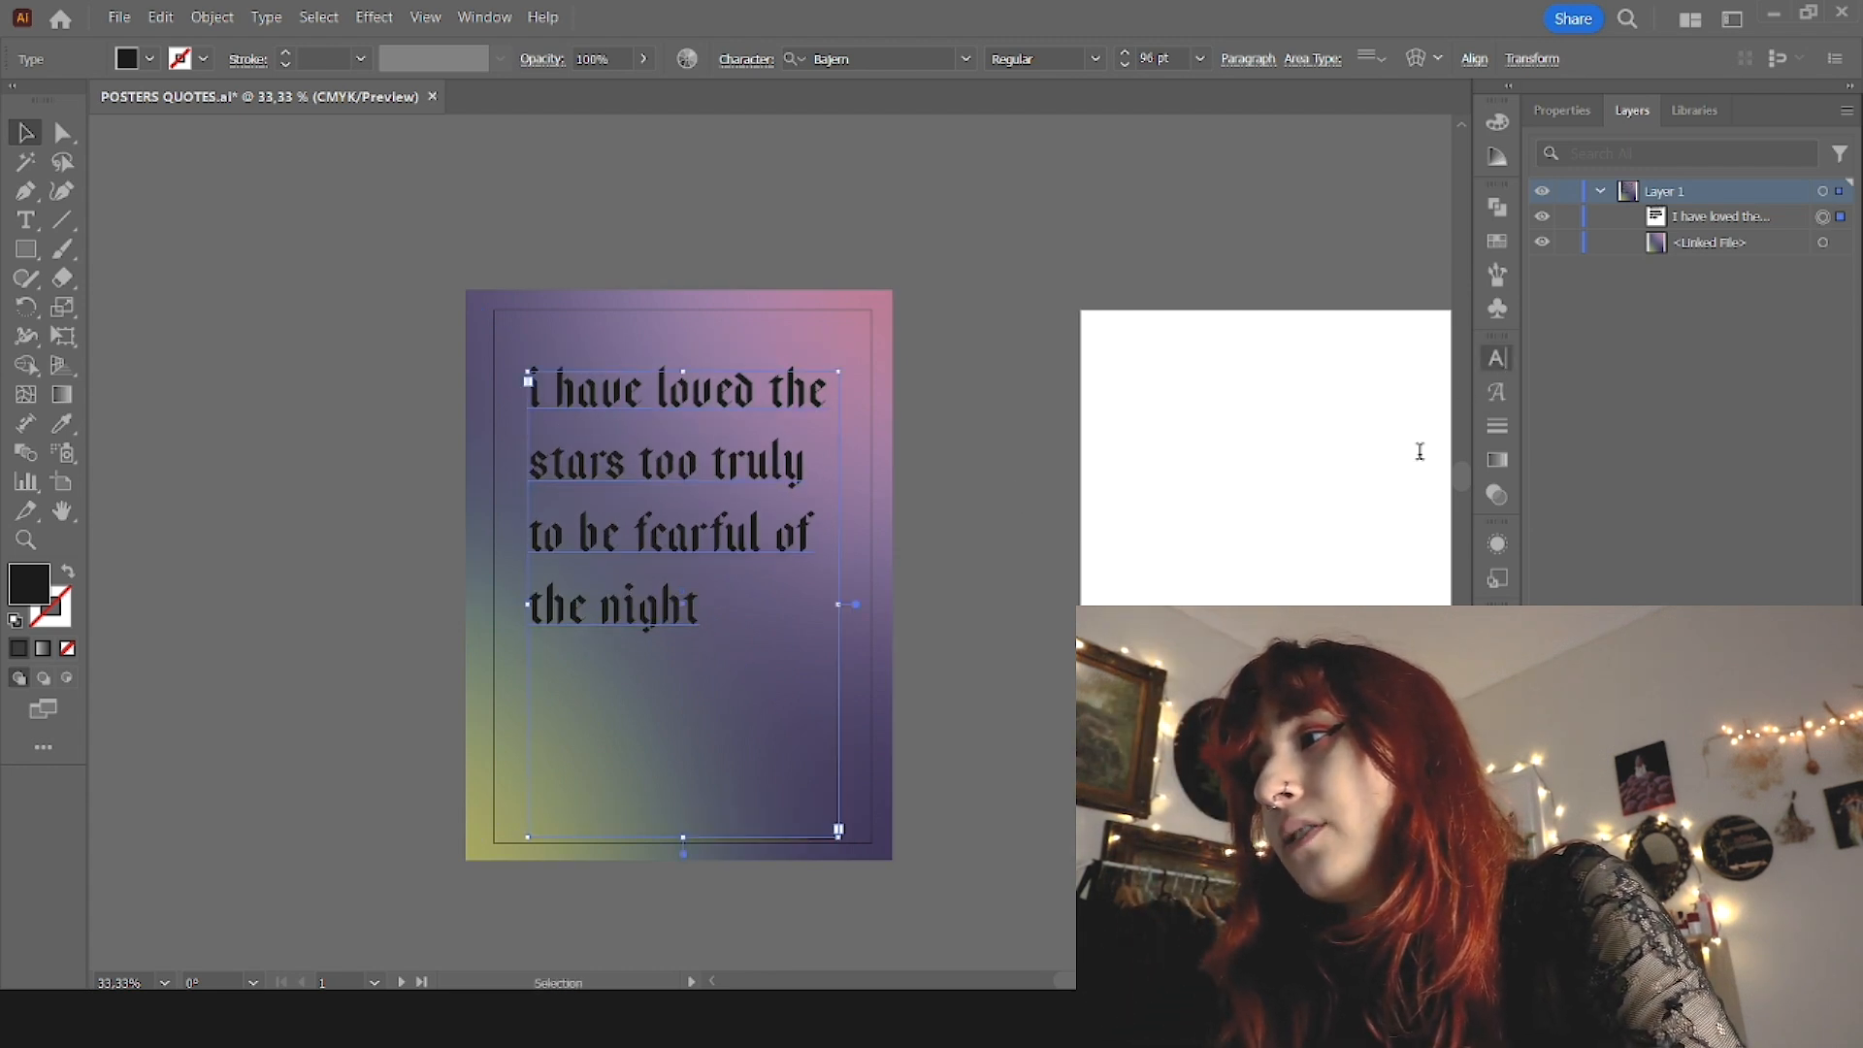
scroll(1419, 451, down, 20)
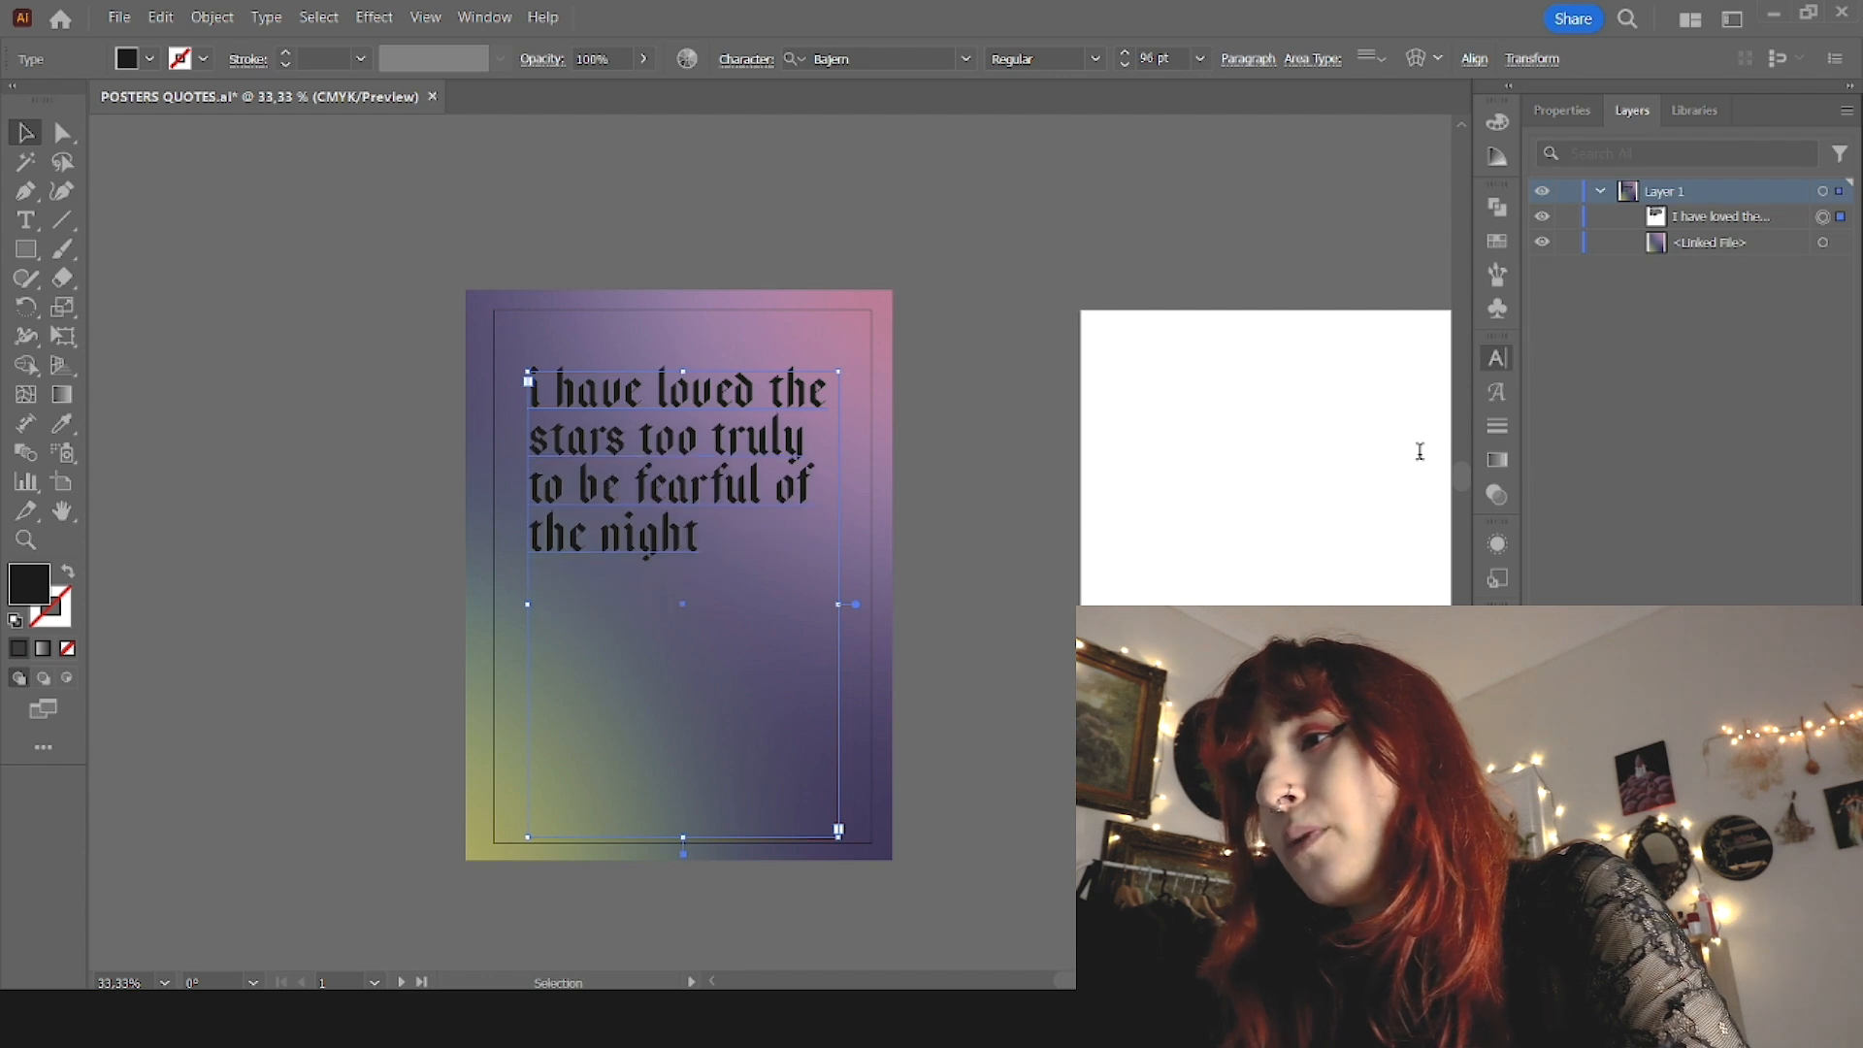
scroll(1420, 451, up, 2)
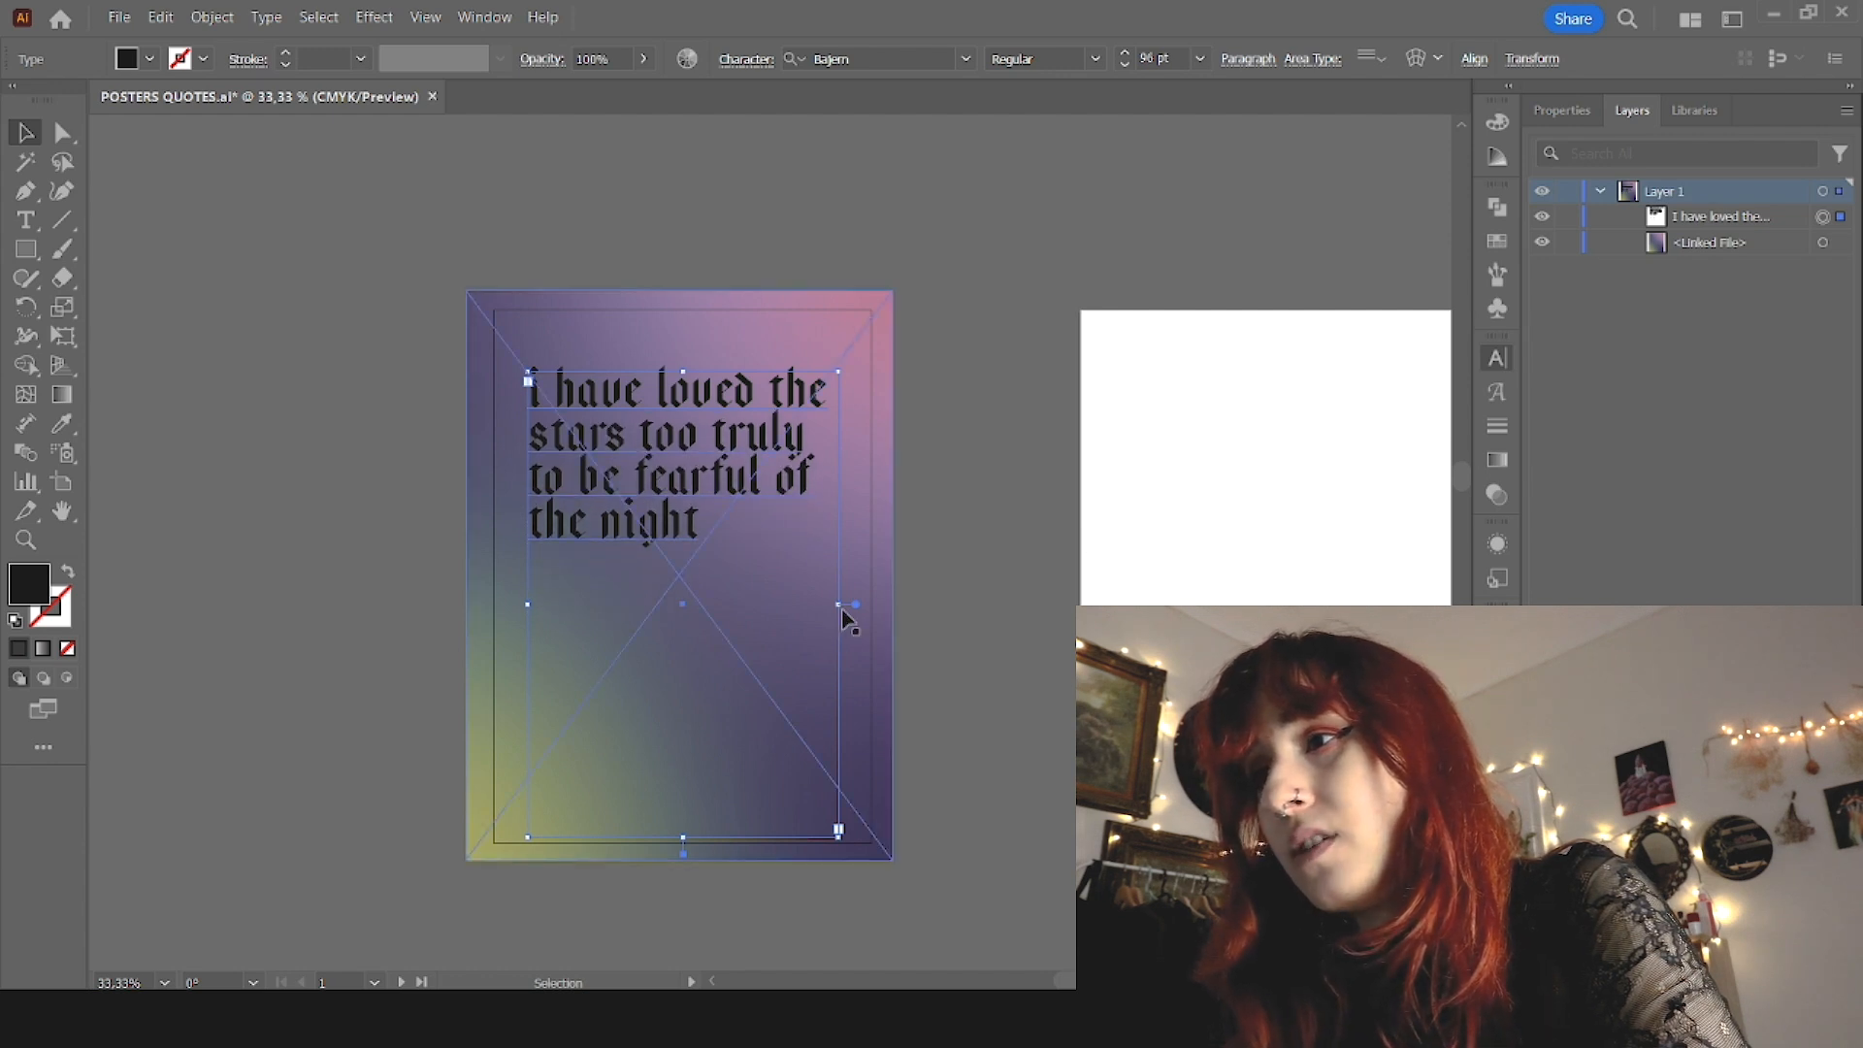
Step: Narrow the quote's text frame so it wraps onto more lines and set the font size to 120 pt
drag(840, 606, 769, 604)
click(1155, 60)
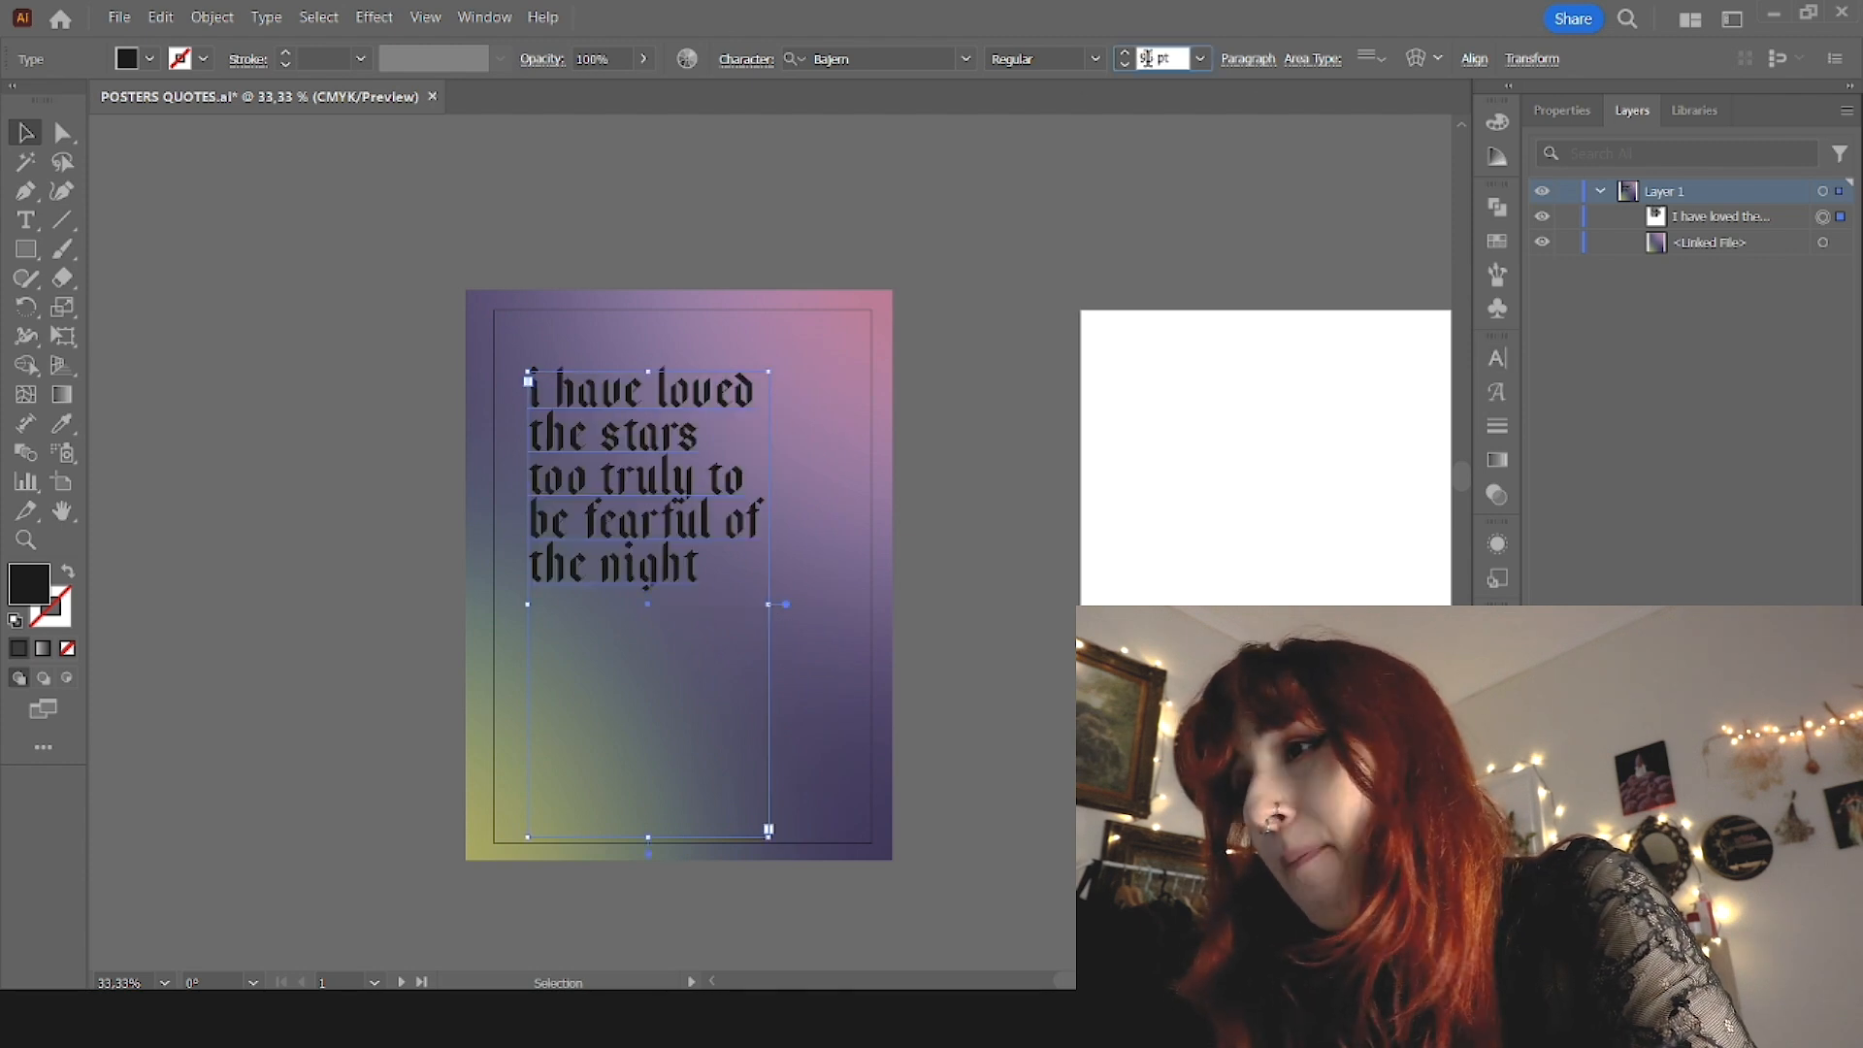
key(shift+Up)
key(shift+Up)
key(shift+Up)
key(Return)
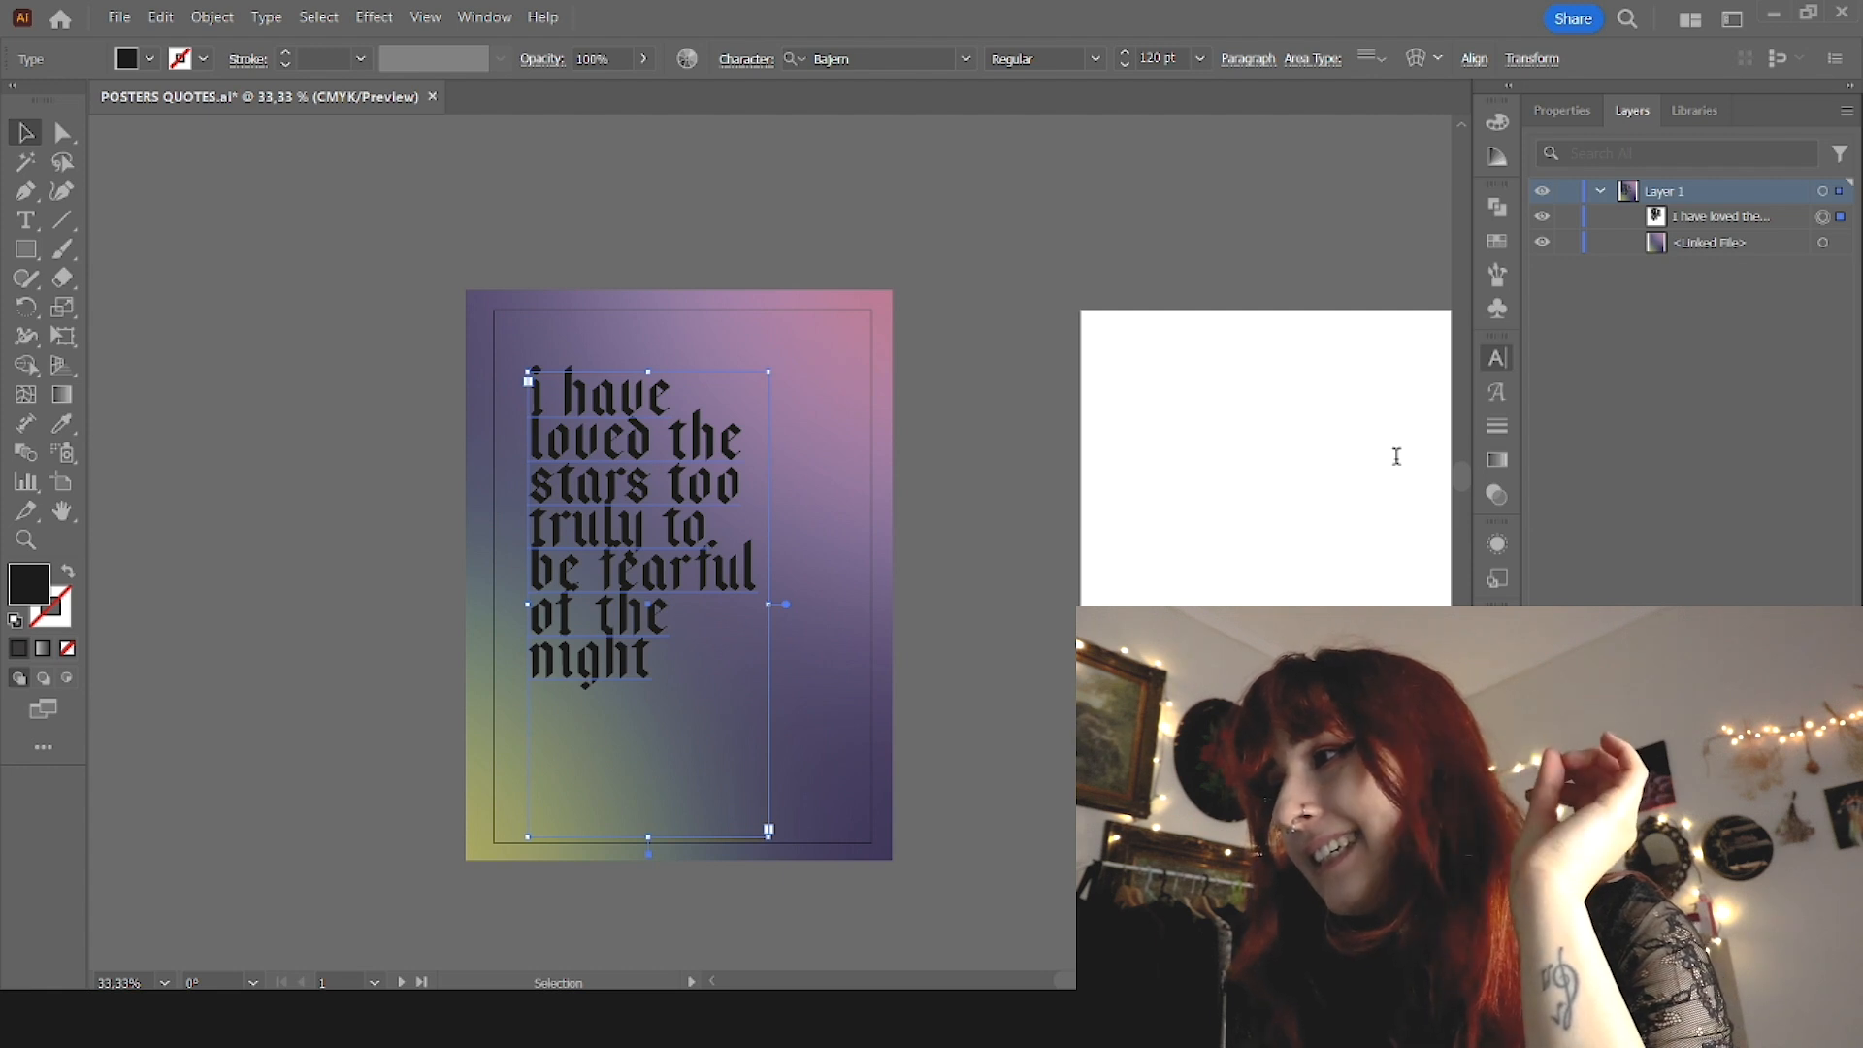
Step: Loosen the quote's line spacing and widen its text frame slightly so "truly to be" fits on one line
key(alt+Down)
key(alt+Down)
key(alt+Down)
key(alt+Down)
key(alt+Down)
key(alt+Down)
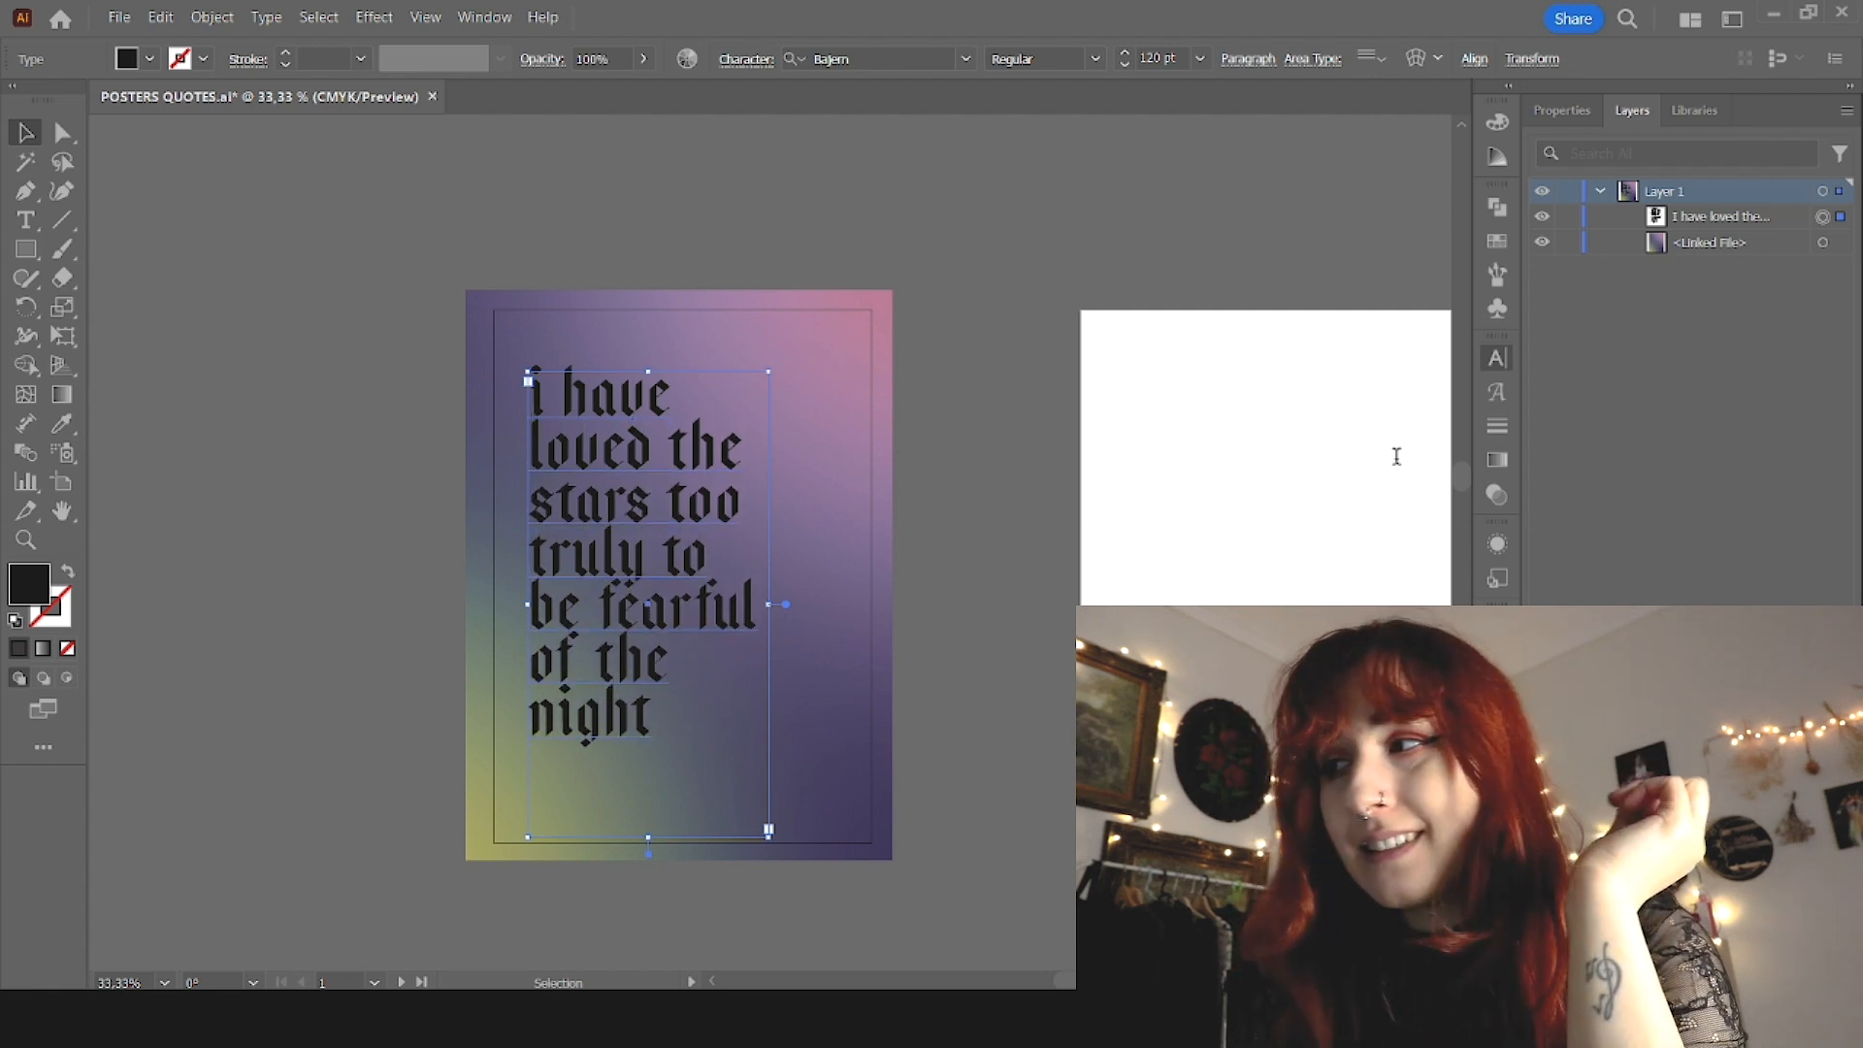
drag(768, 604, 791, 611)
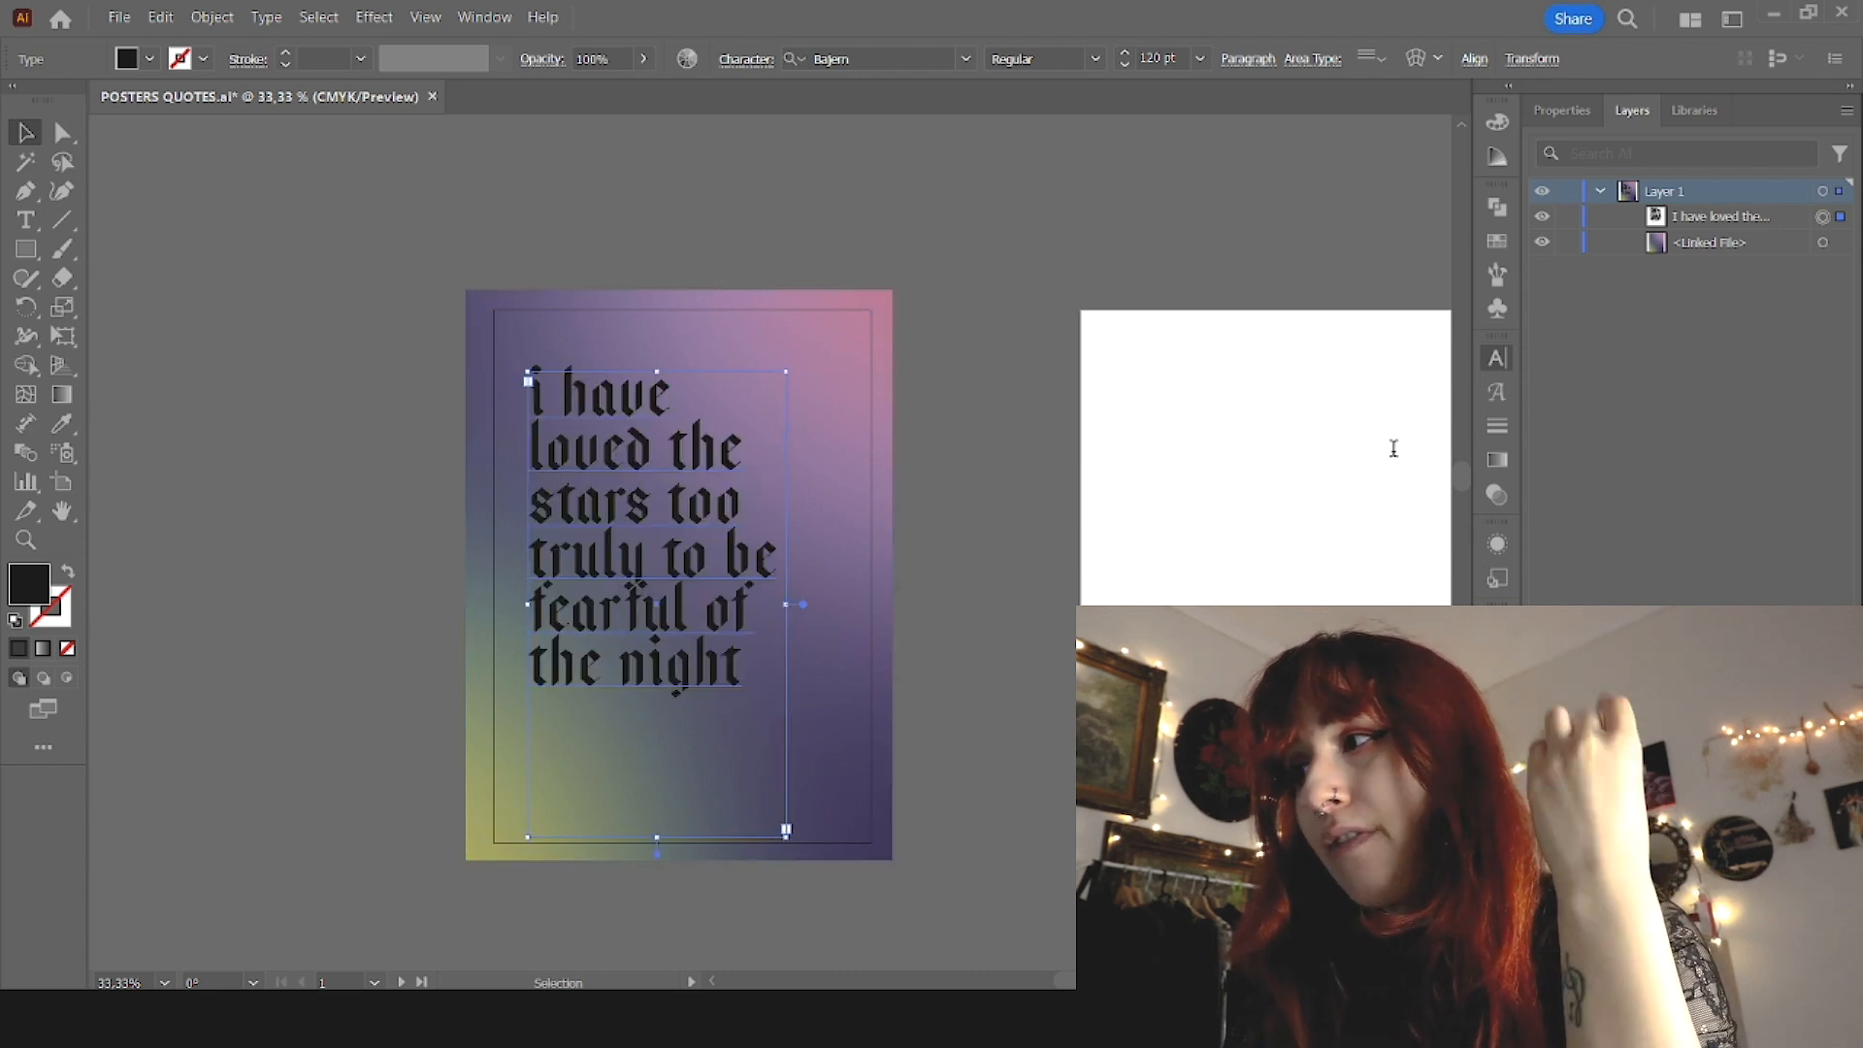
scroll(1392, 449, up, 8)
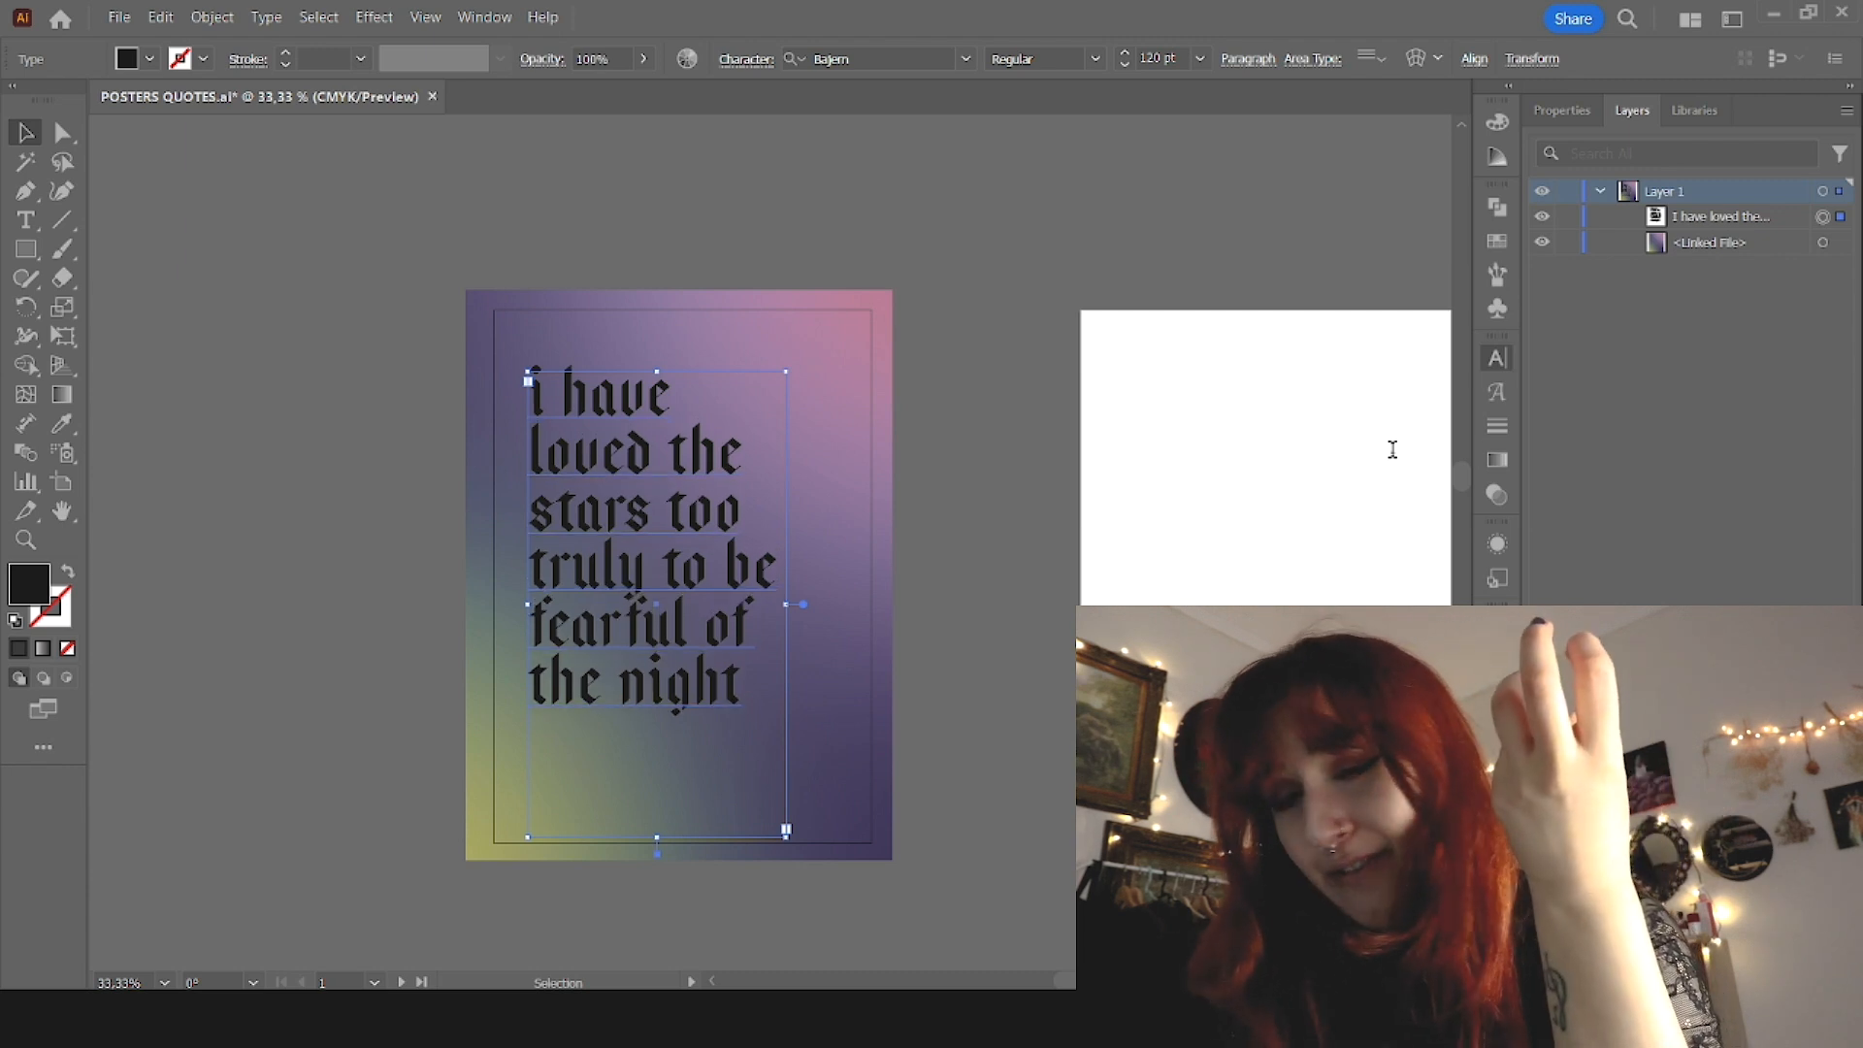
scroll(1392, 449, up, 2)
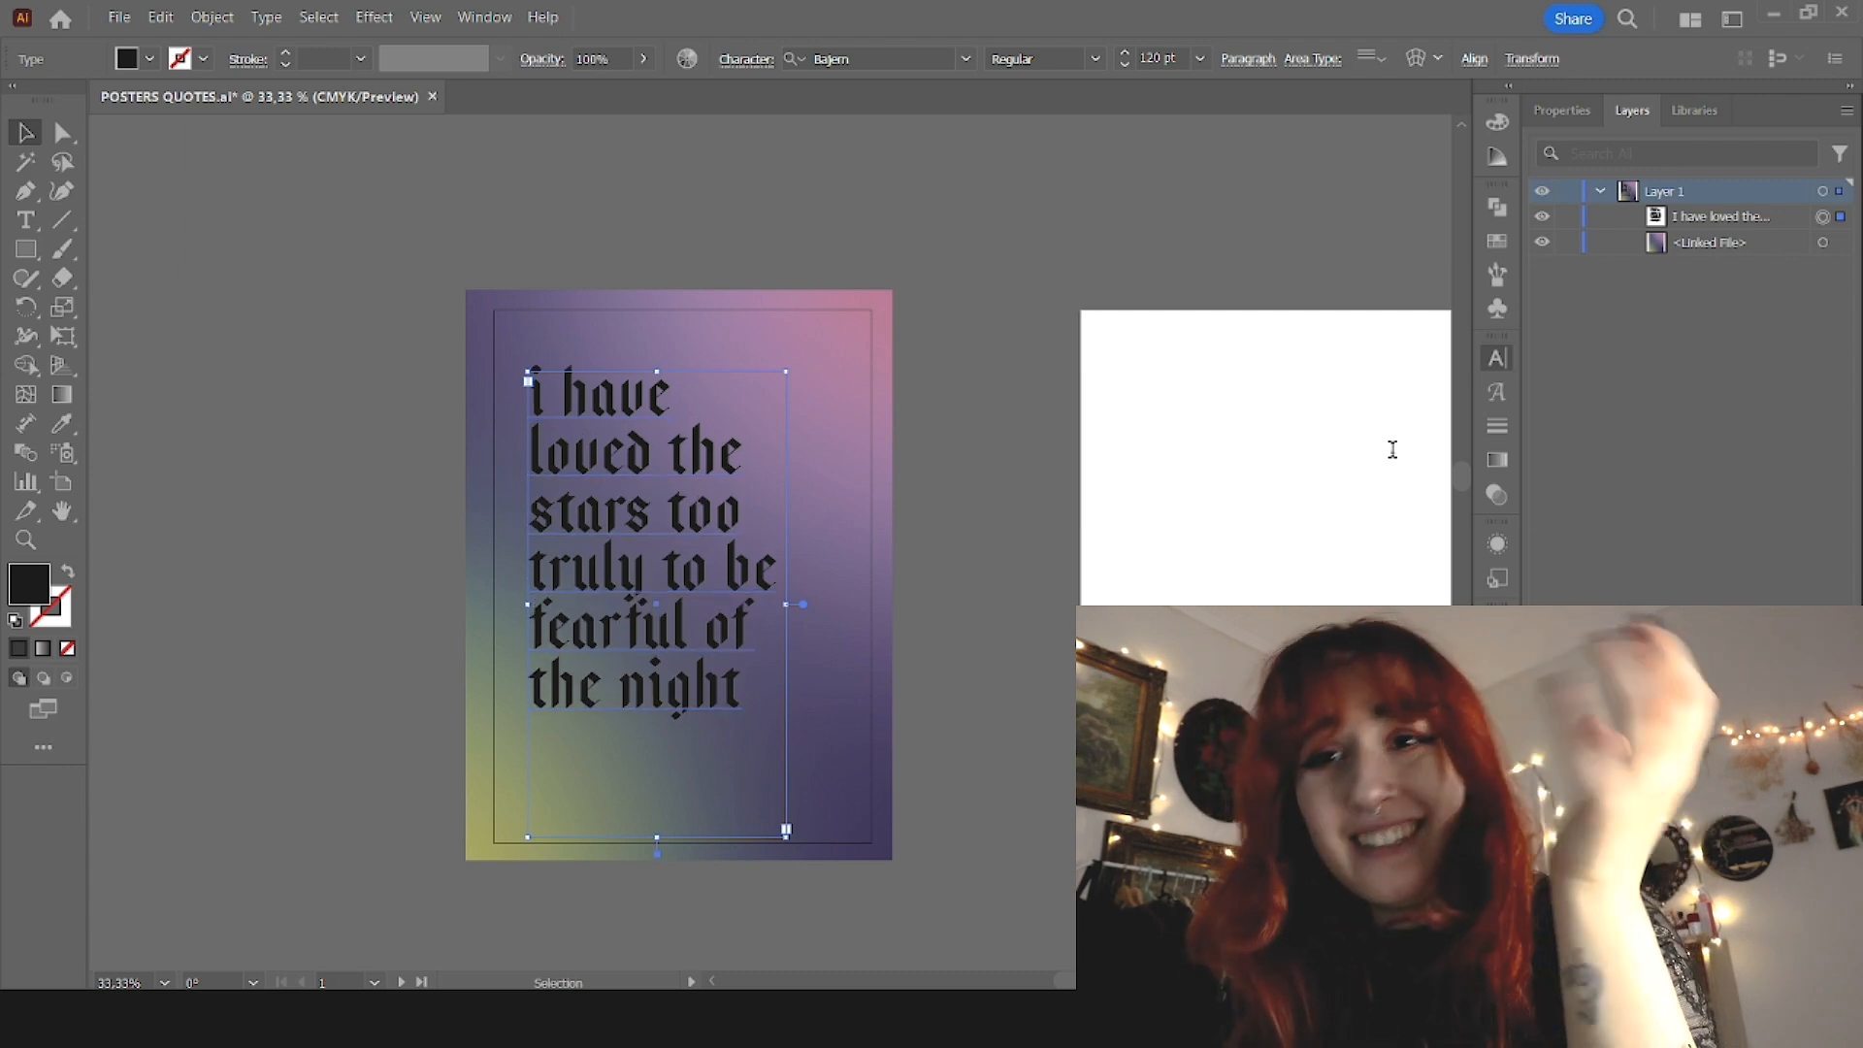
Step: Shift the quote slightly up and to the right, and shorten its text frame to just below the last line
click(997, 460)
drag(673, 545, 685, 532)
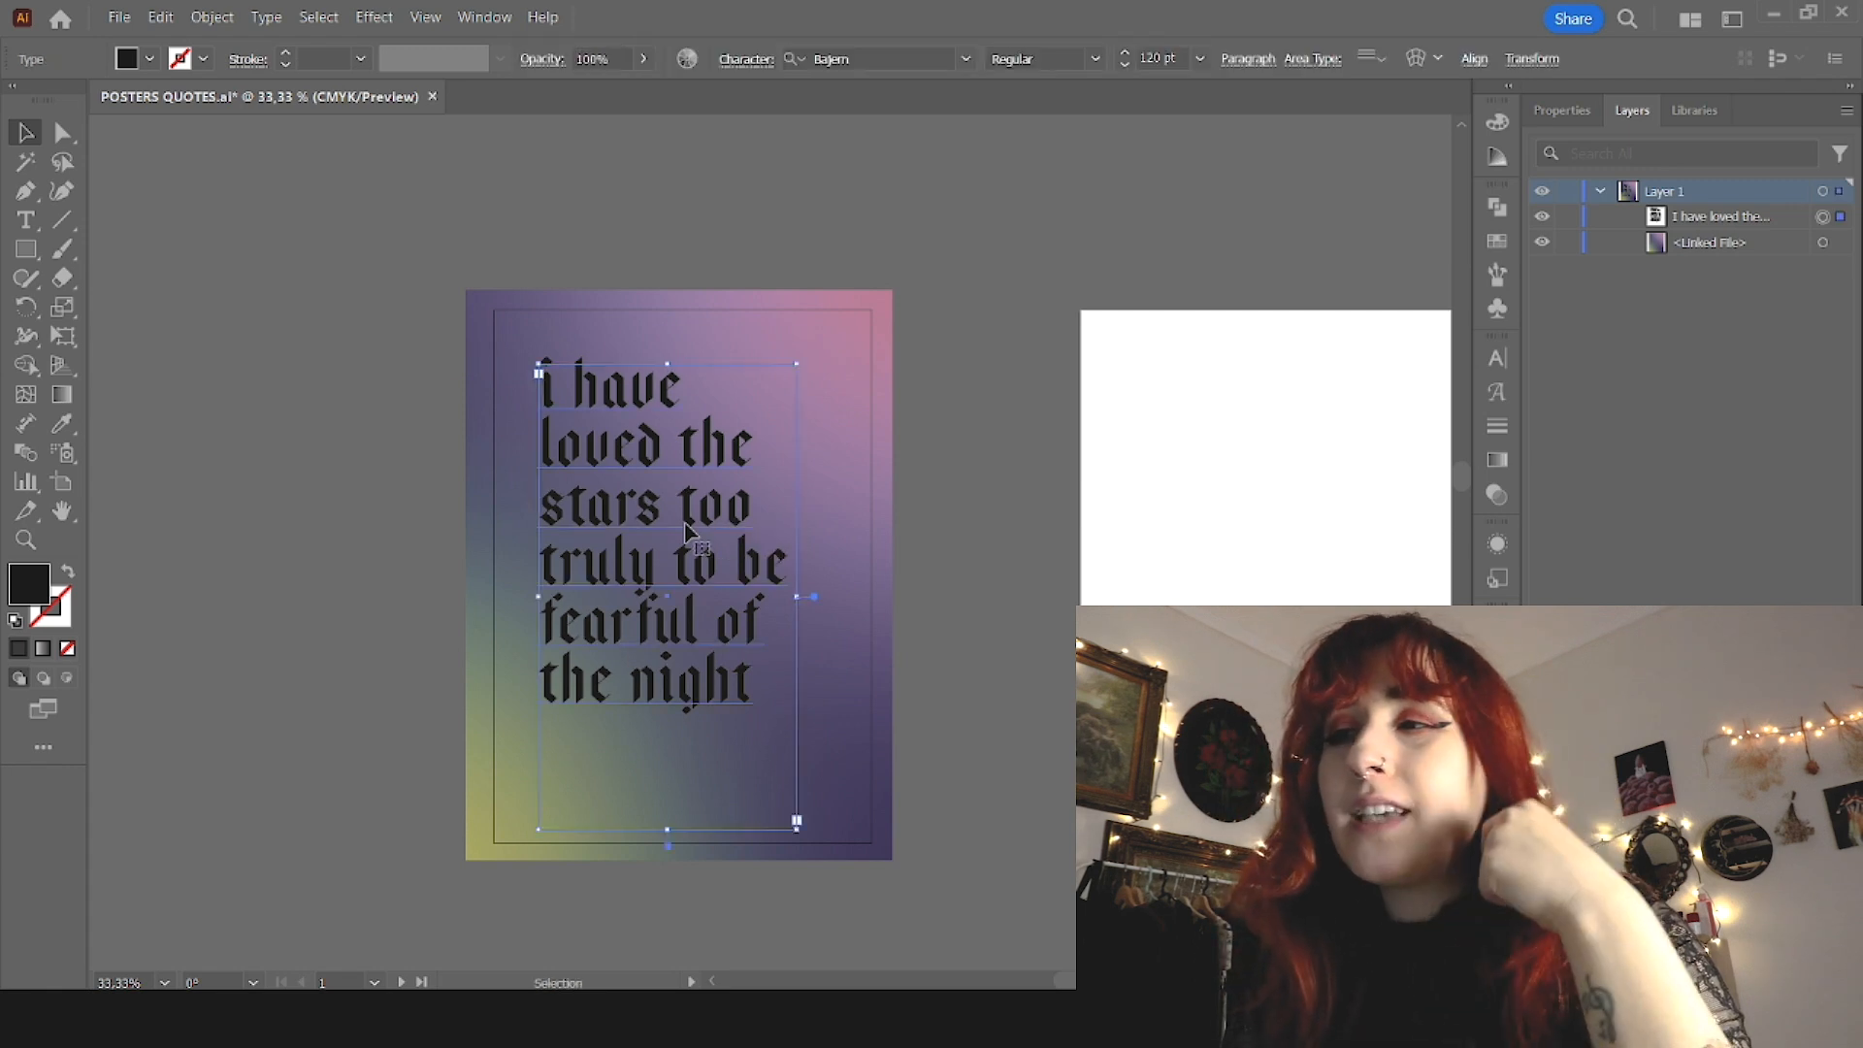
drag(668, 829, 670, 728)
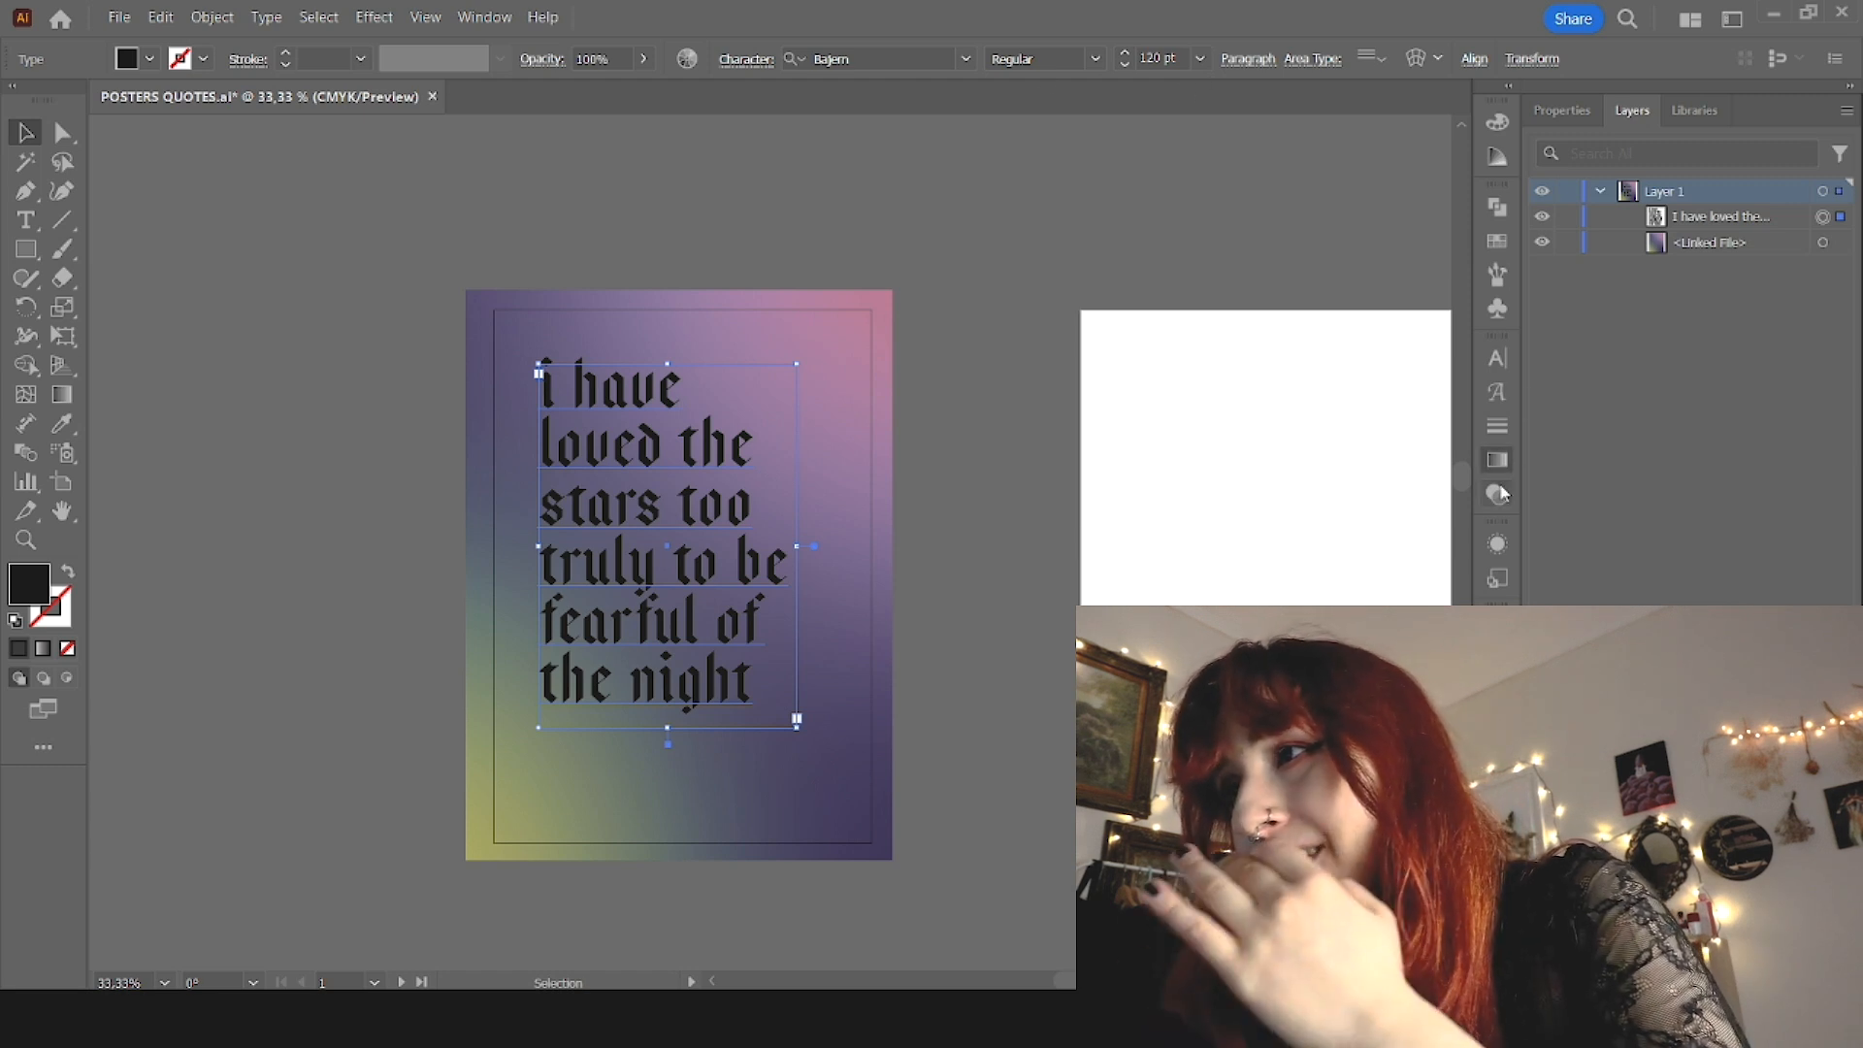
Step: Compare several blending modes on the quote, keep one that picks up the gradient's colors, and move the text slightly up
click(1269, 479)
click(989, 551)
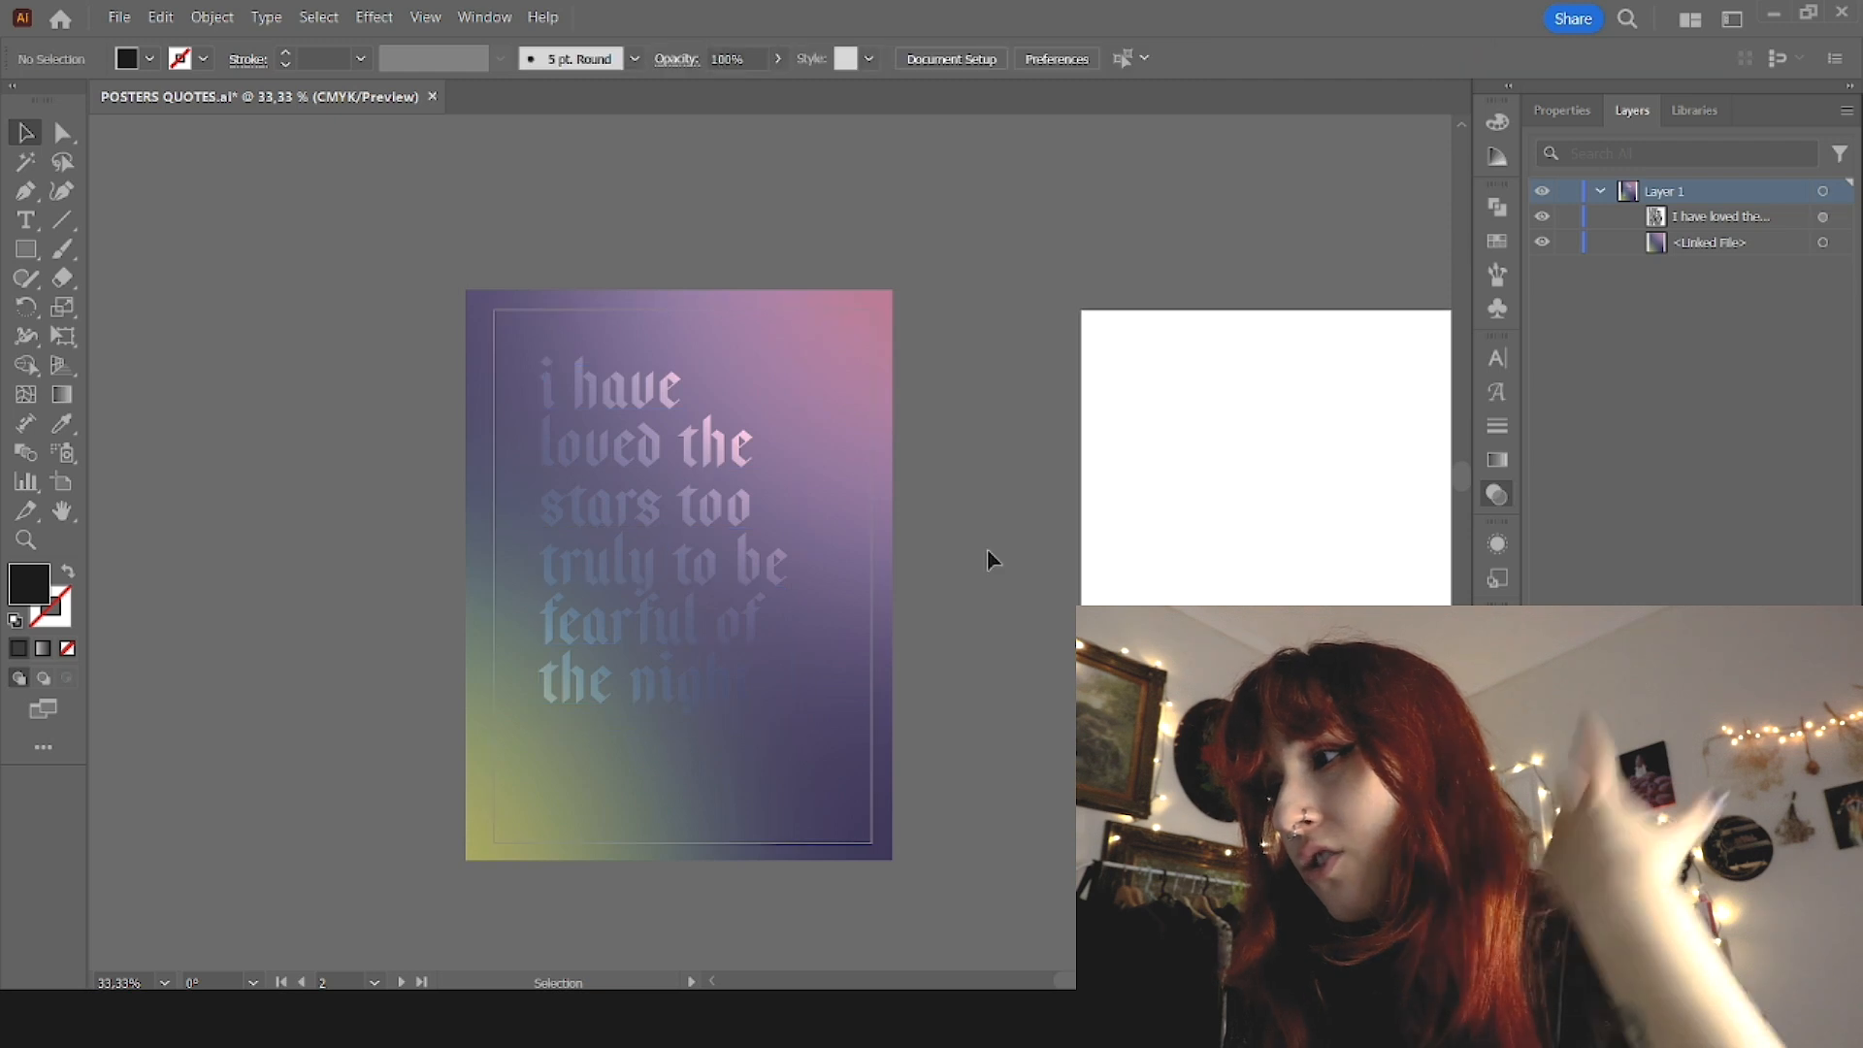
click(747, 516)
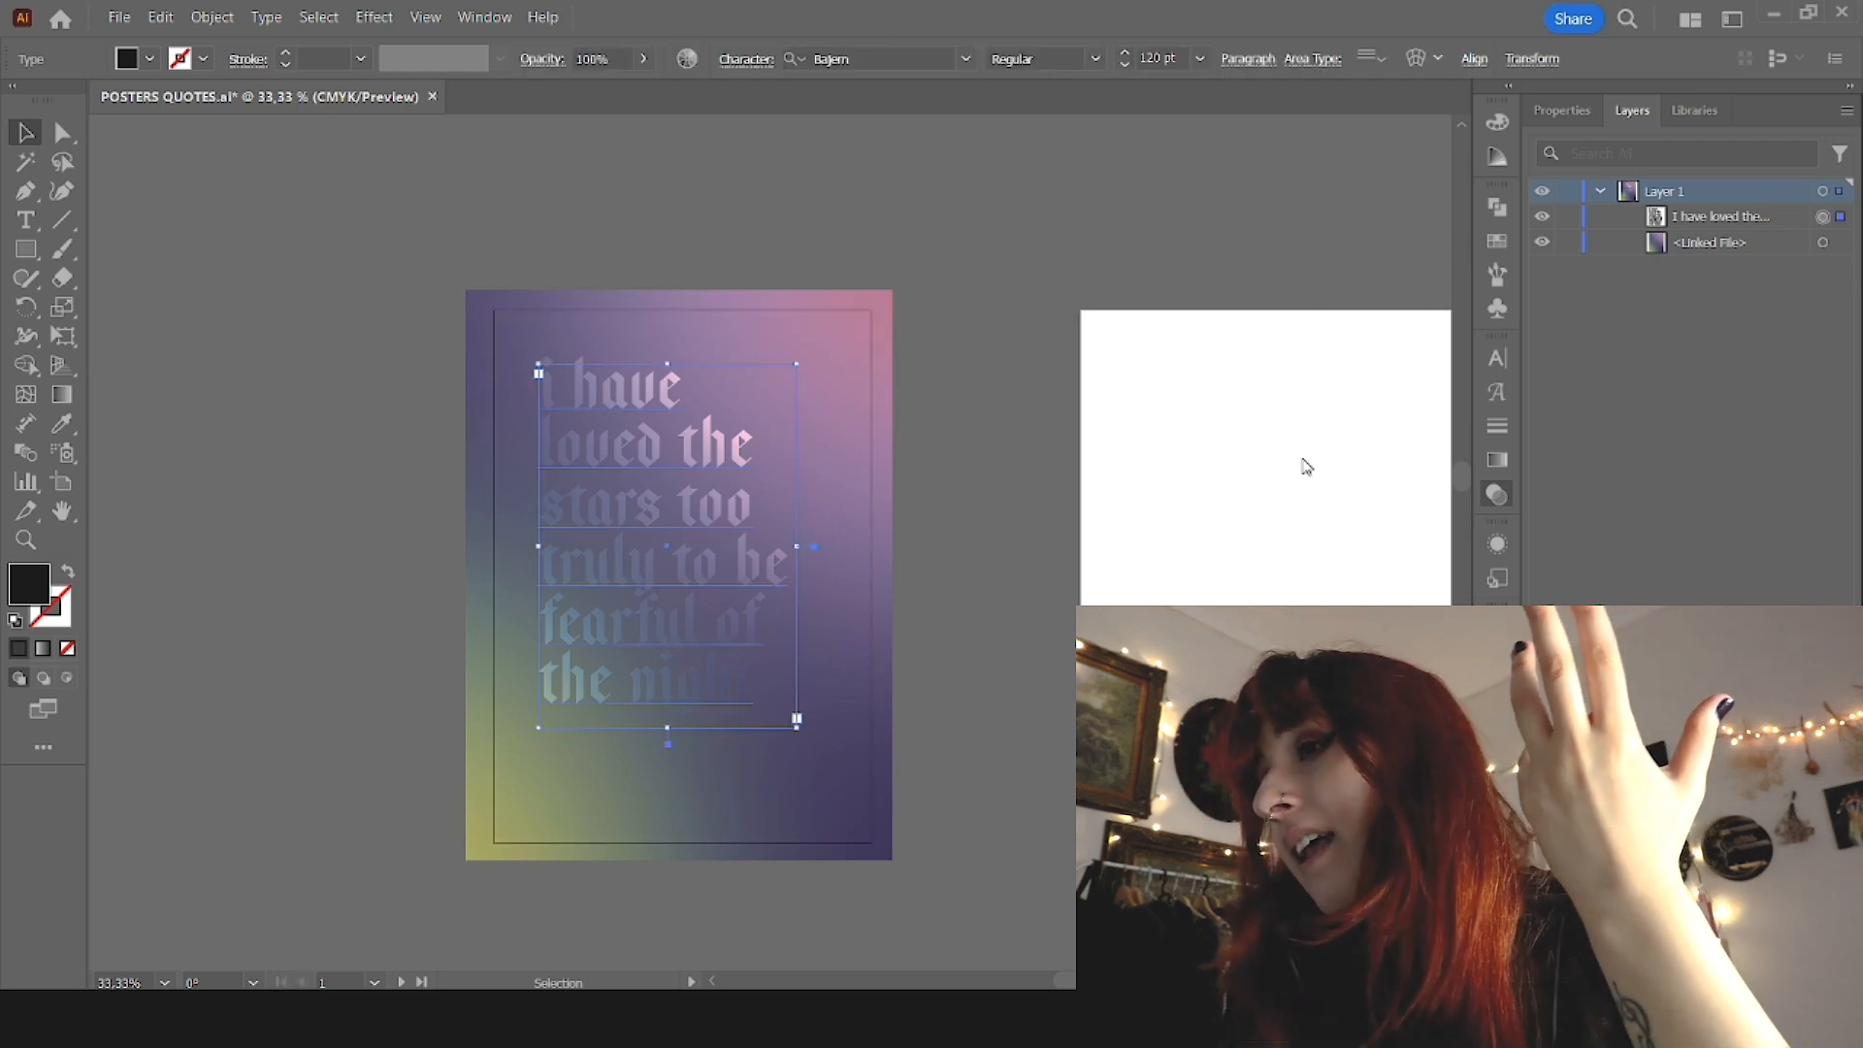
click(1261, 594)
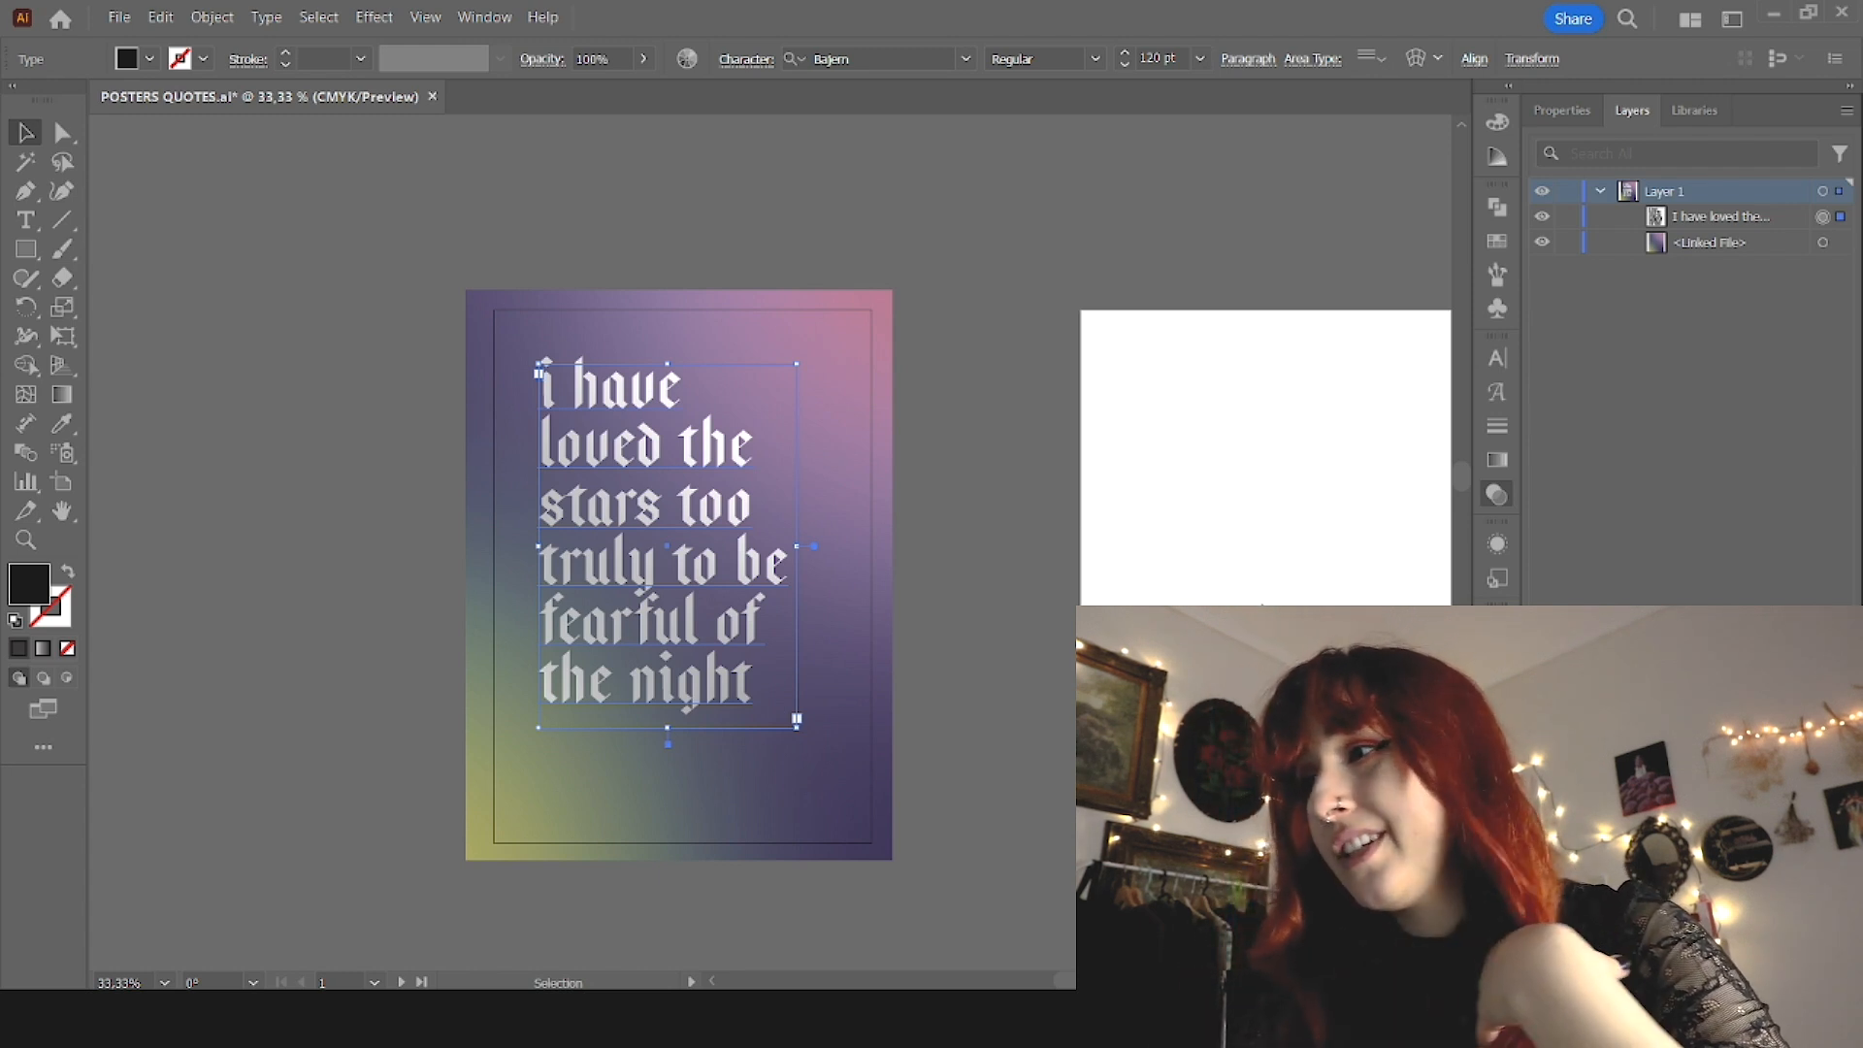
click(1273, 640)
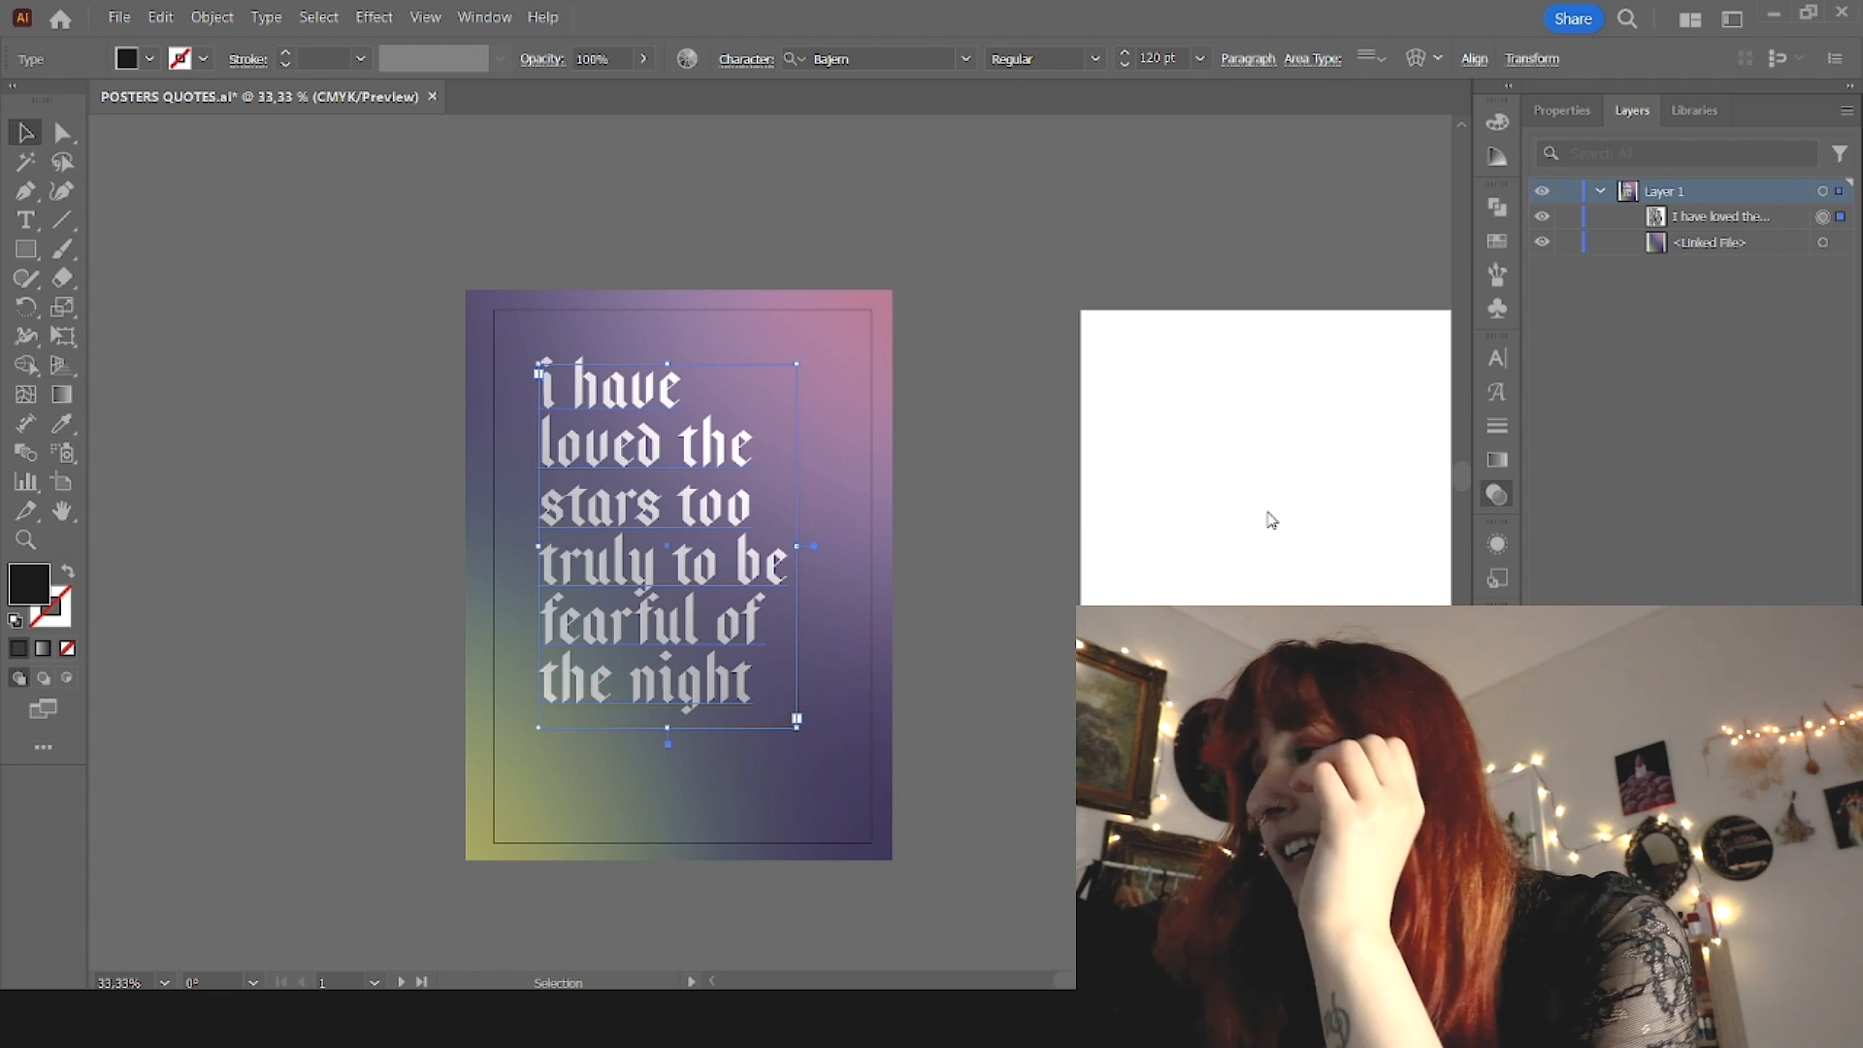
click(1270, 395)
click(1279, 708)
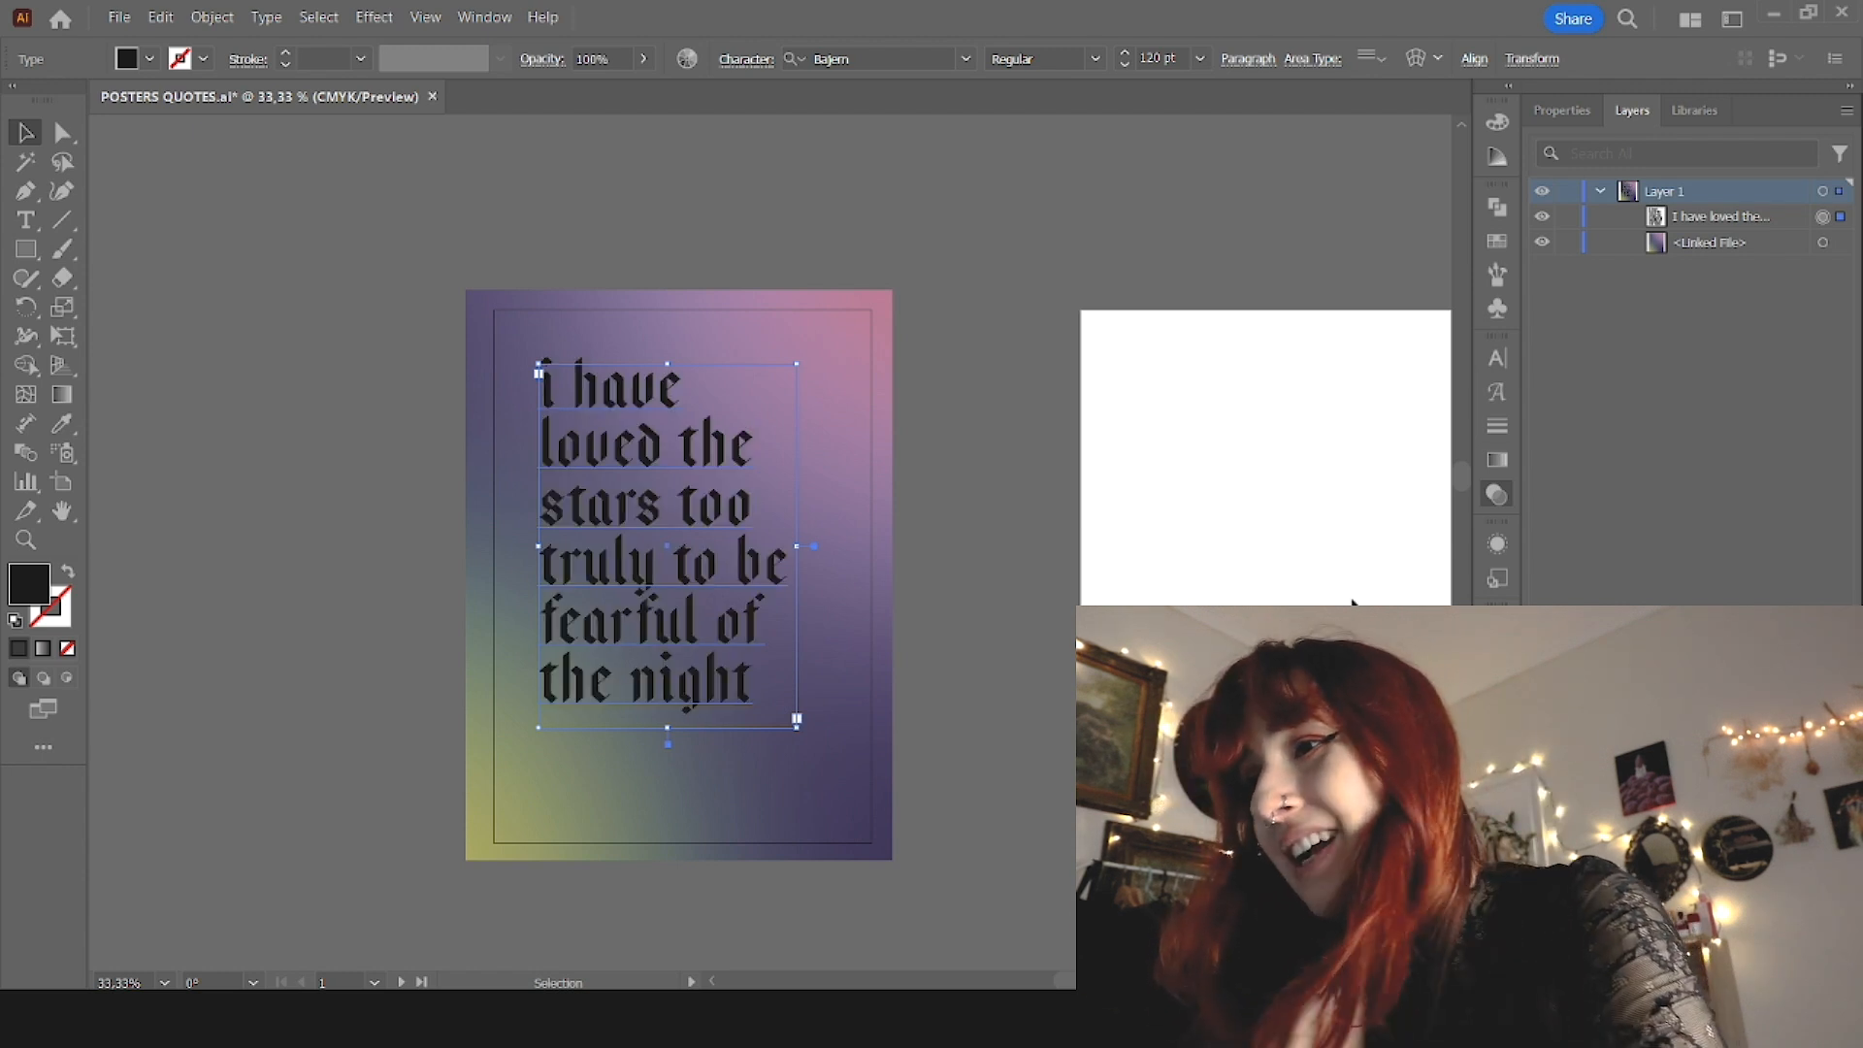
click(1281, 683)
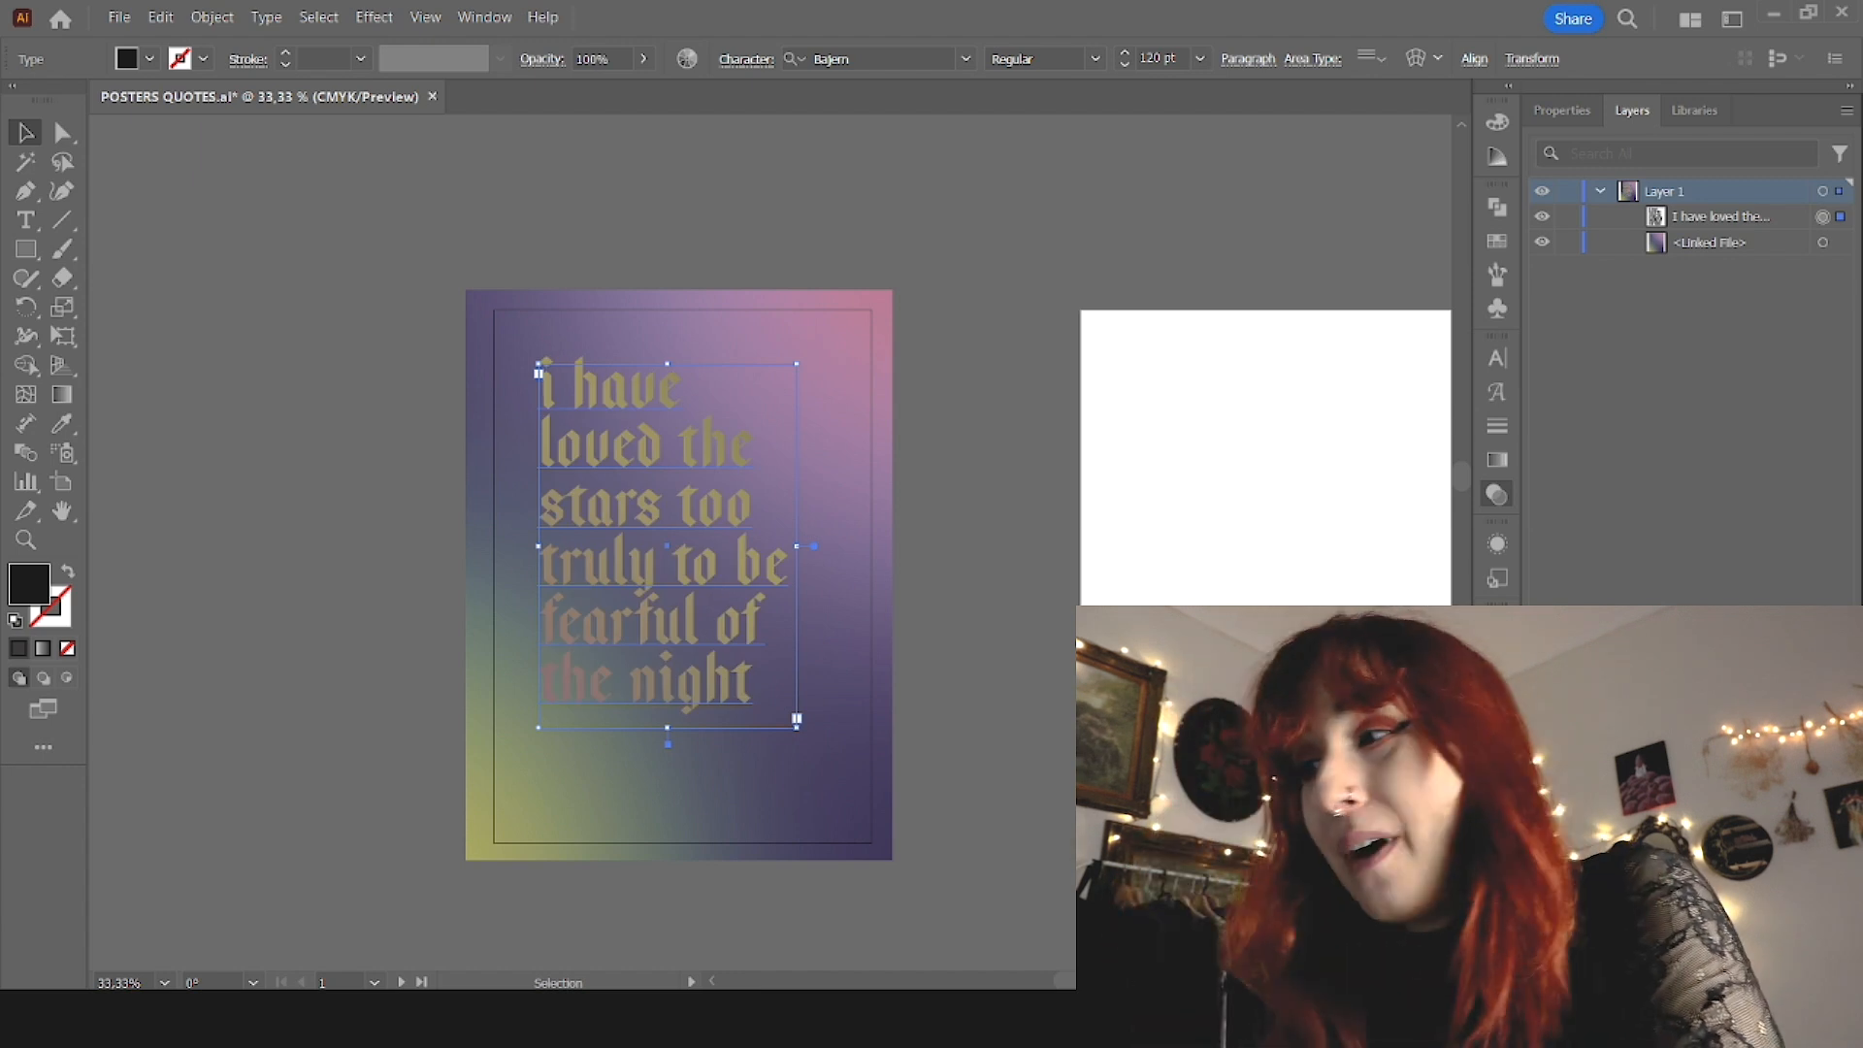
mouse_move(707, 616)
mouse_down()
mouse_move(708, 587)
mouse_move(704, 603)
mouse_up()
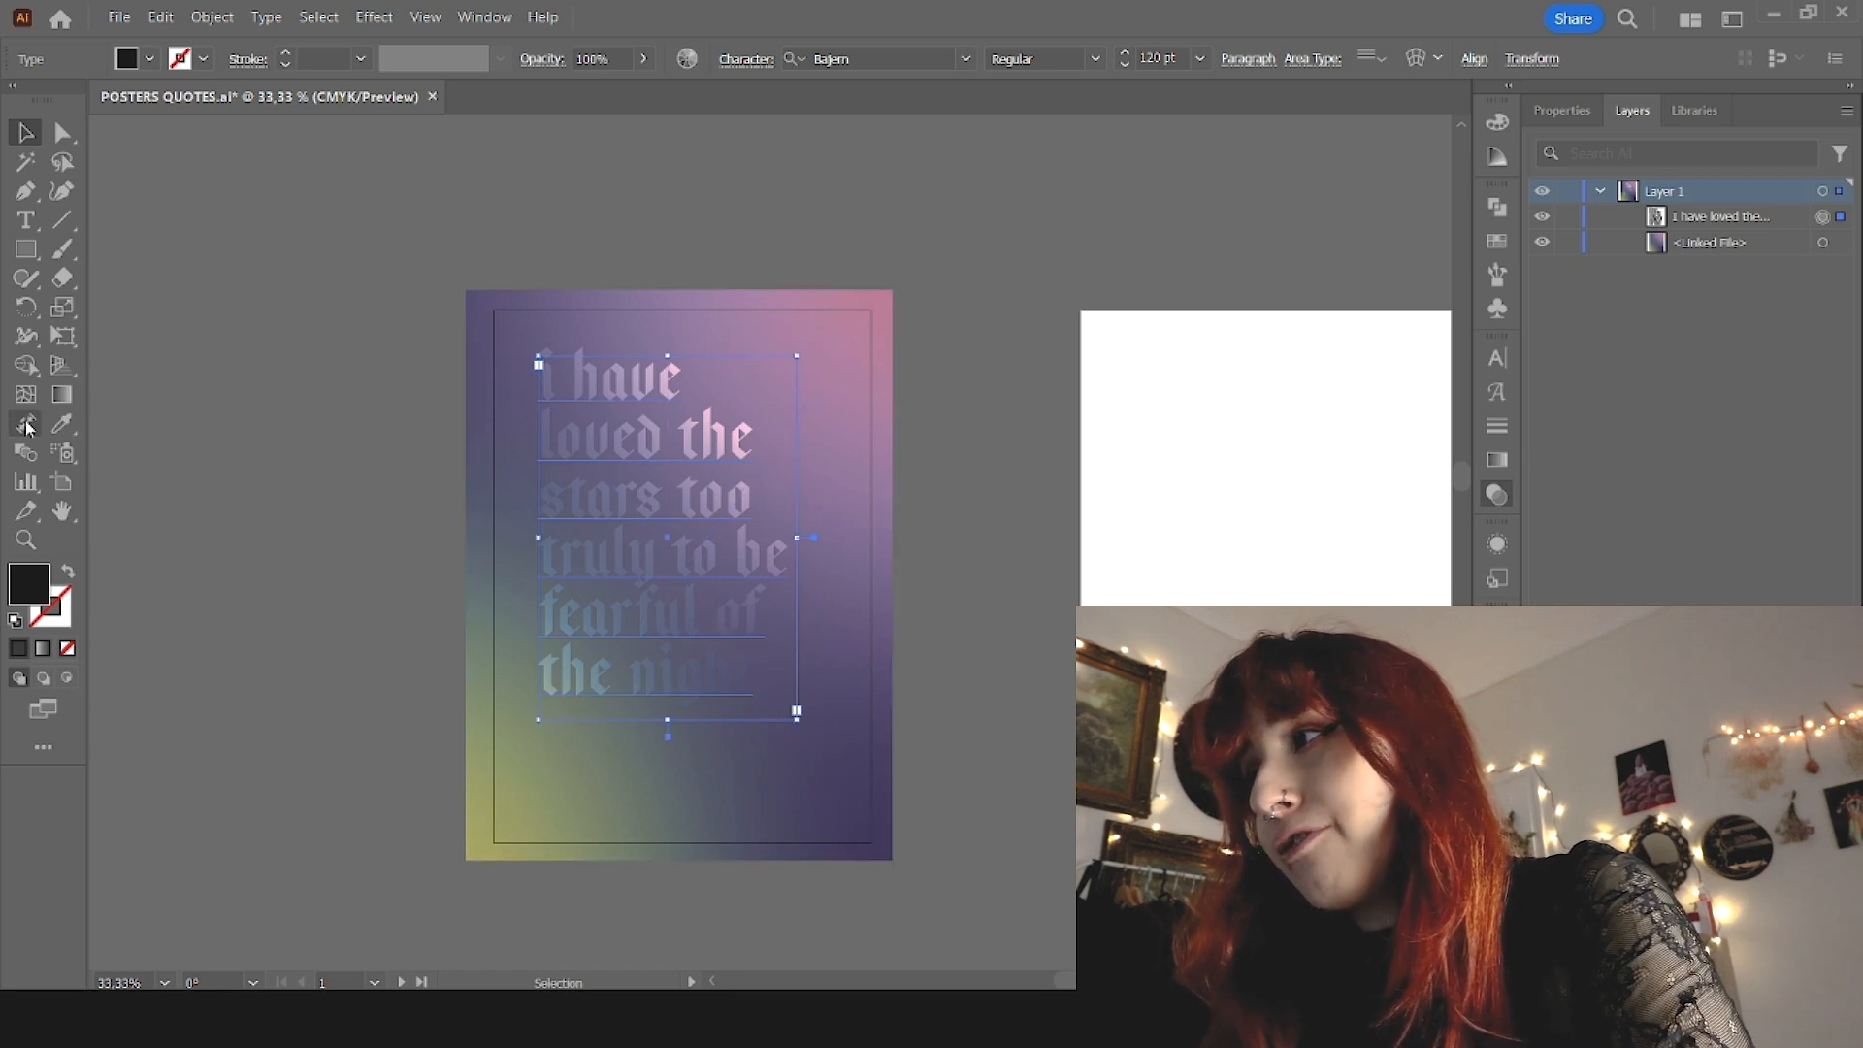
Step: Draw a black rectangle over most of the poster and place it between the quote and the gradient image
drag(482, 284, 880, 859)
drag(1739, 217, 1790, 254)
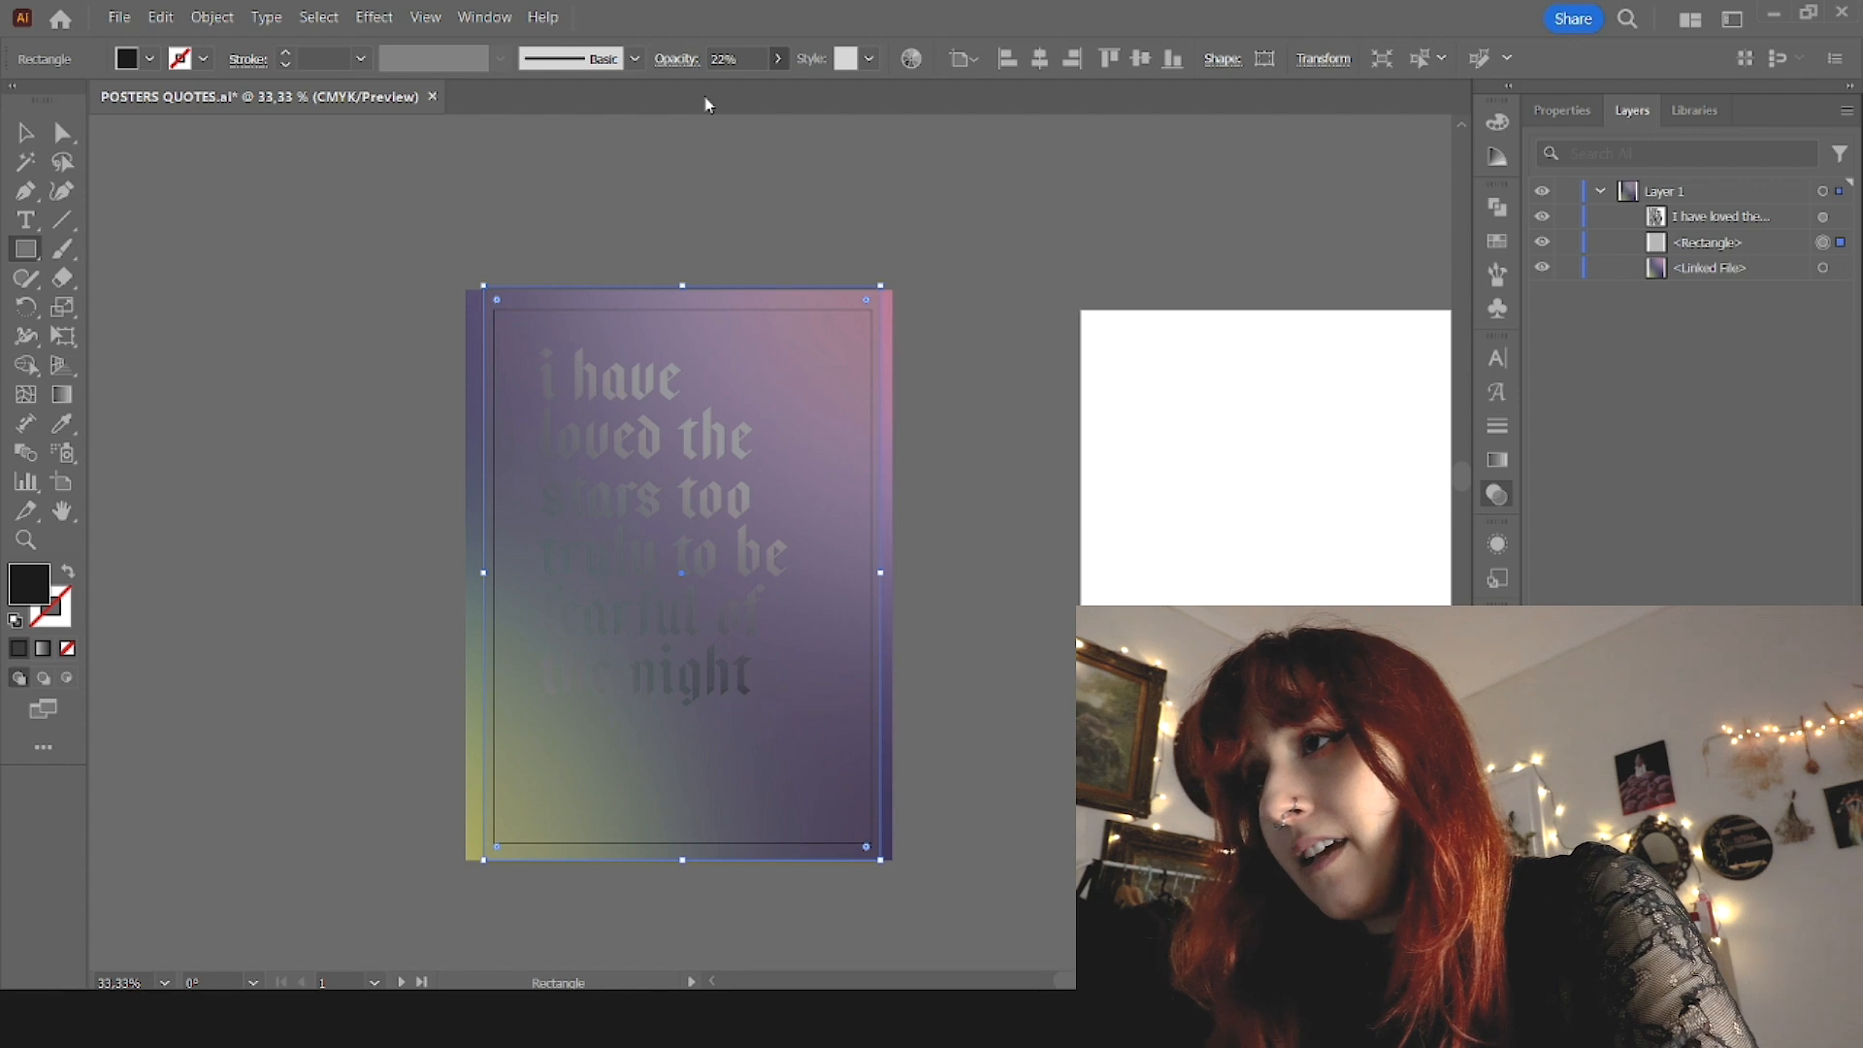
Step: Adjust the black rectangle's transparency, settling on an opacity of 23%
drag(706, 98, 670, 109)
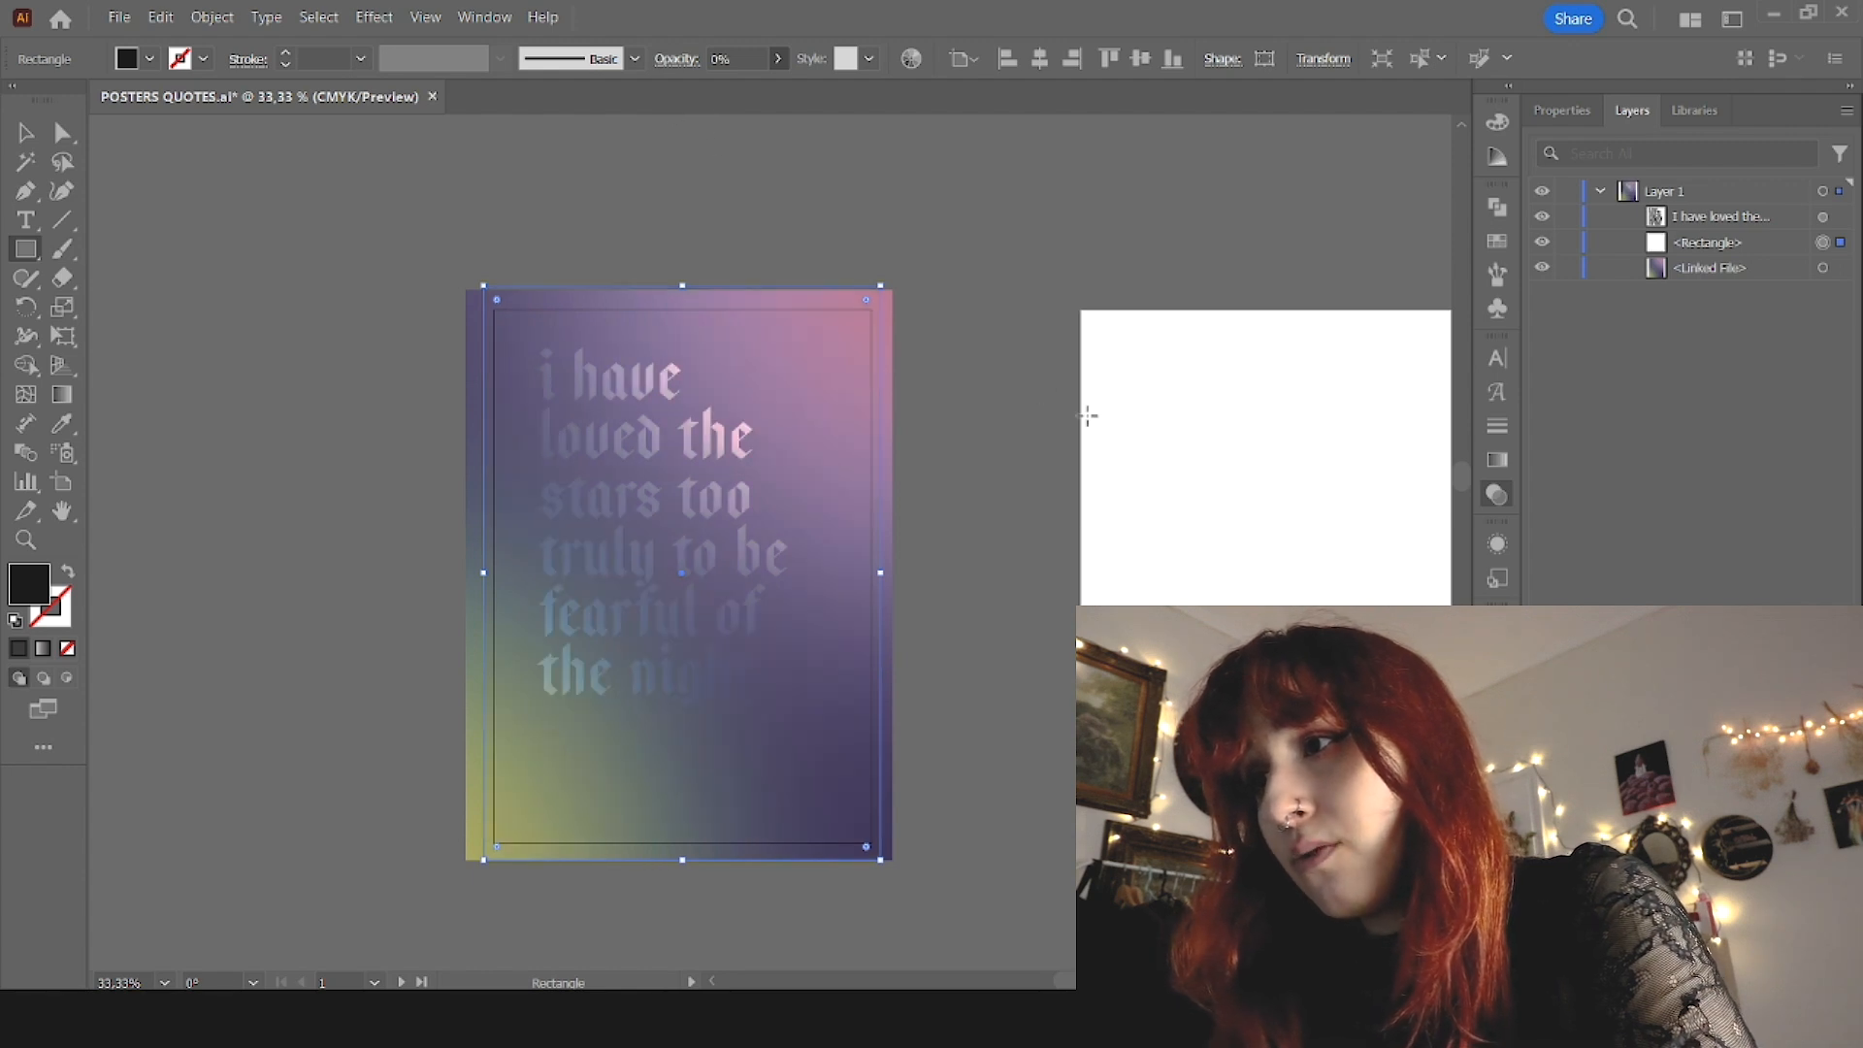
key(ctrl+z)
key(ctrl+z)
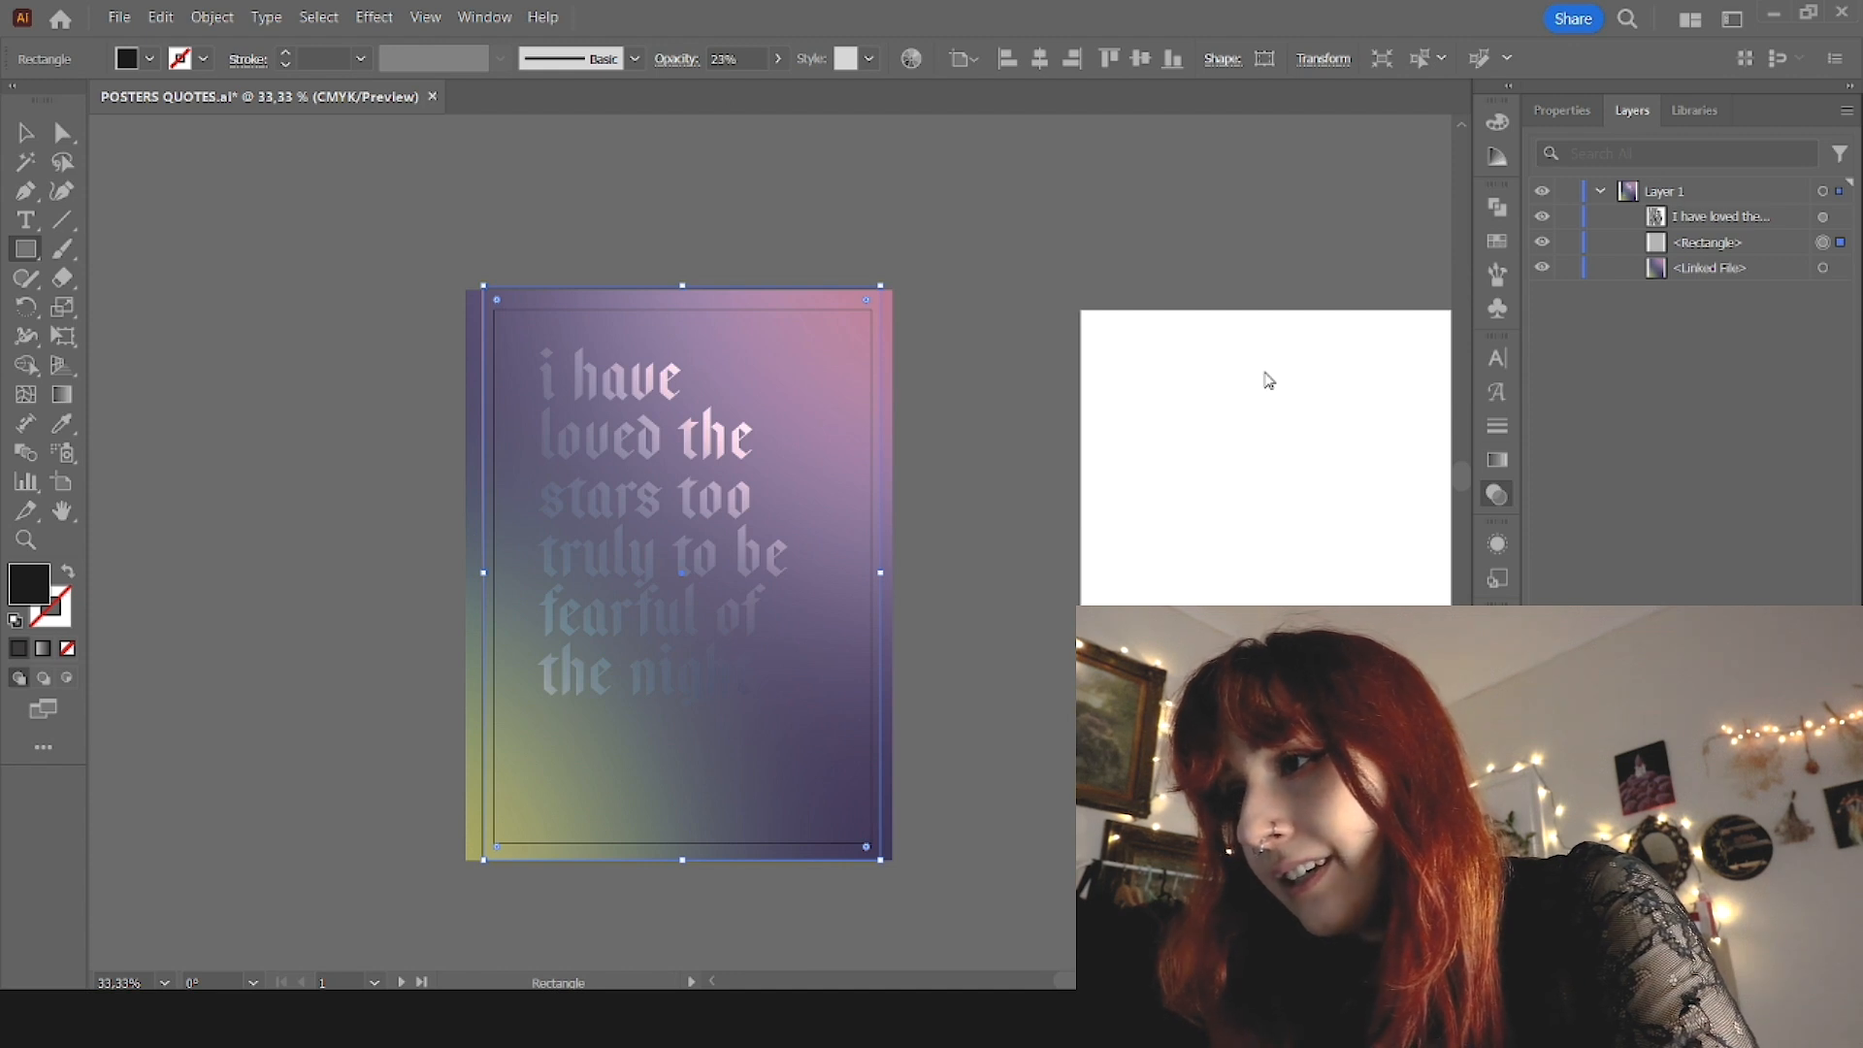
Step: Undo the black rectangle, the quote's blending and the recent color tests, back to the light purple quote
key(ctrl+z)
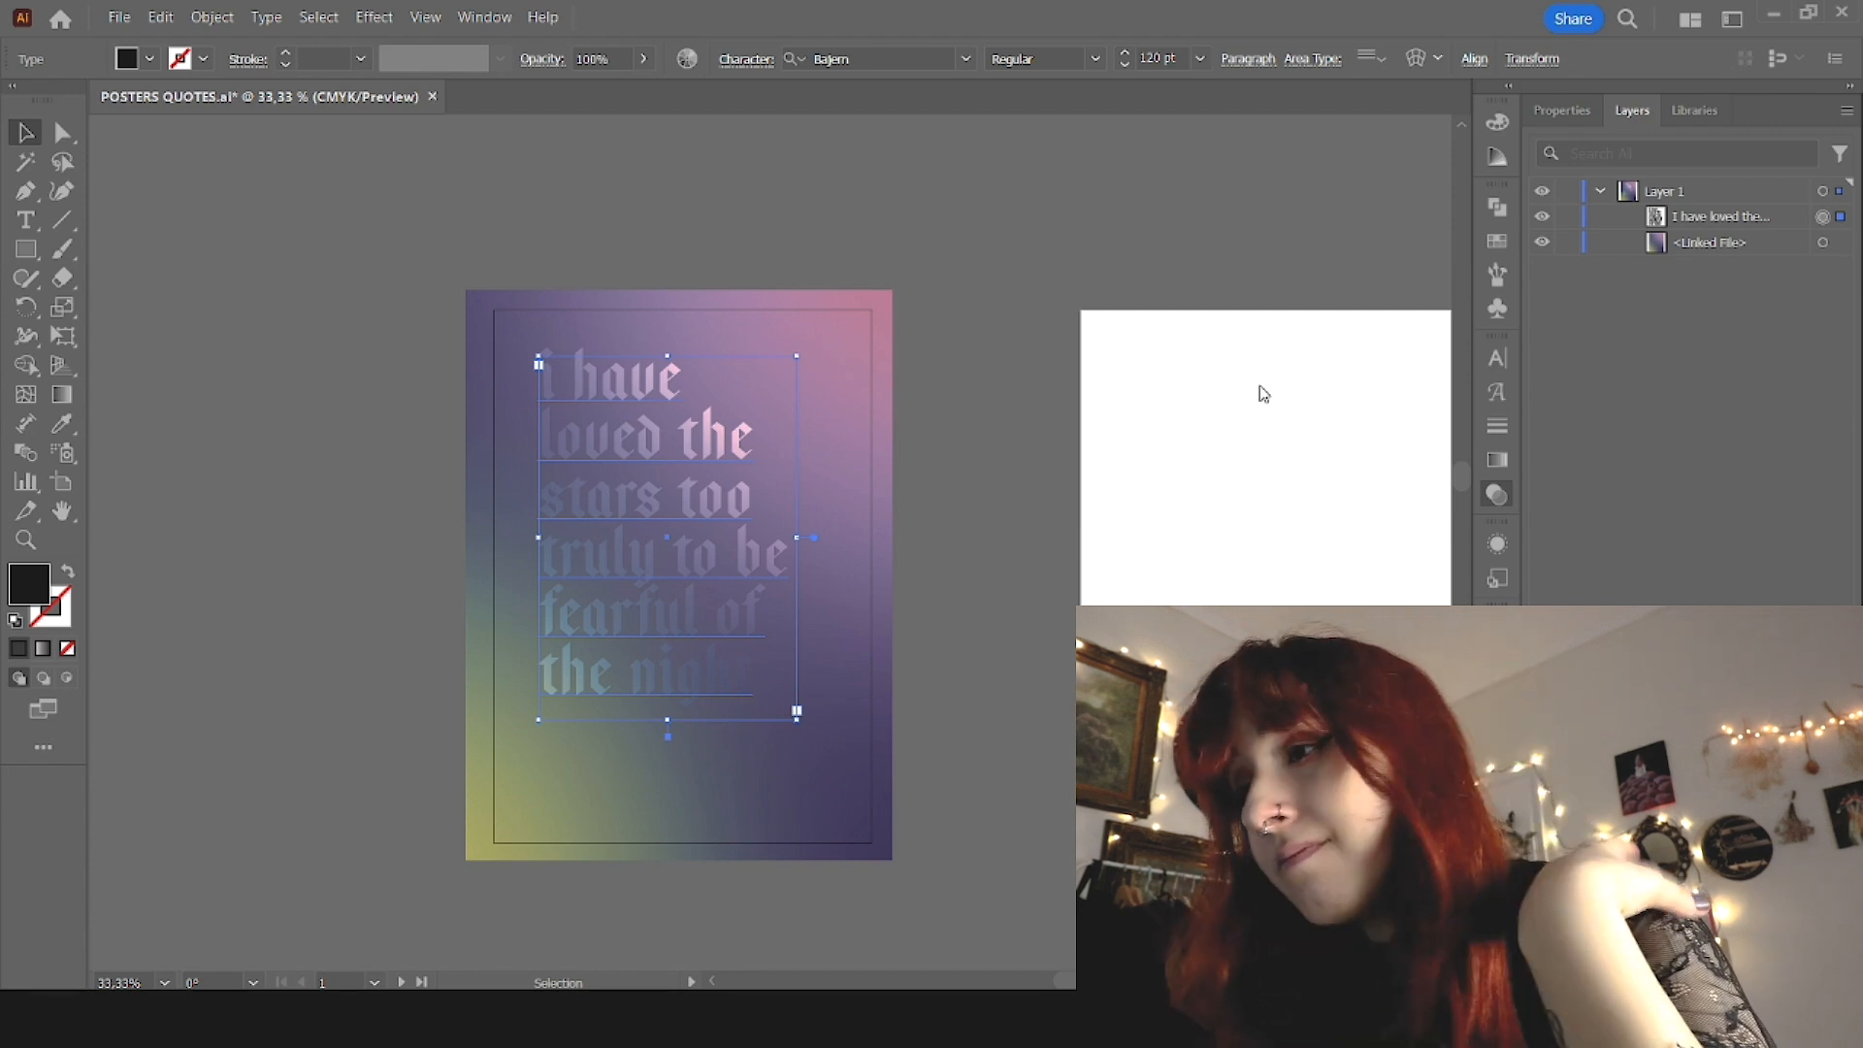
key(ctrl+z)
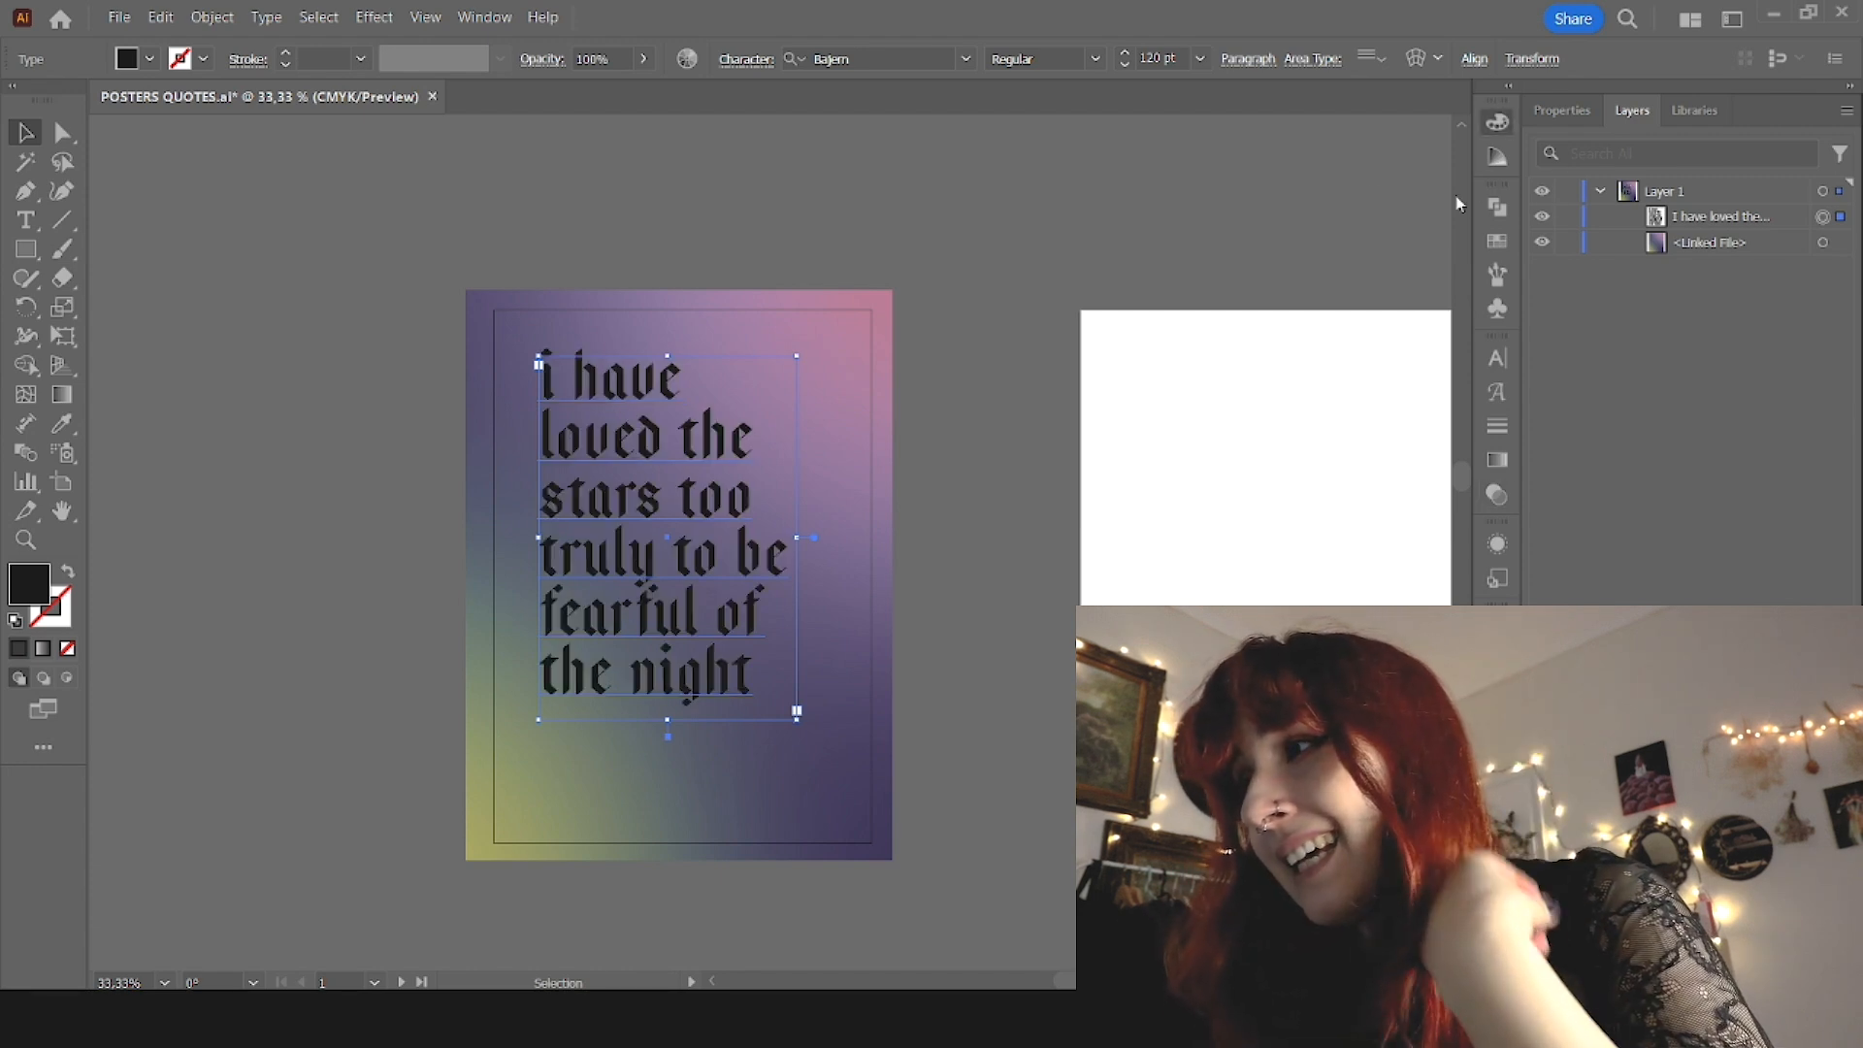
key(ctrl+z)
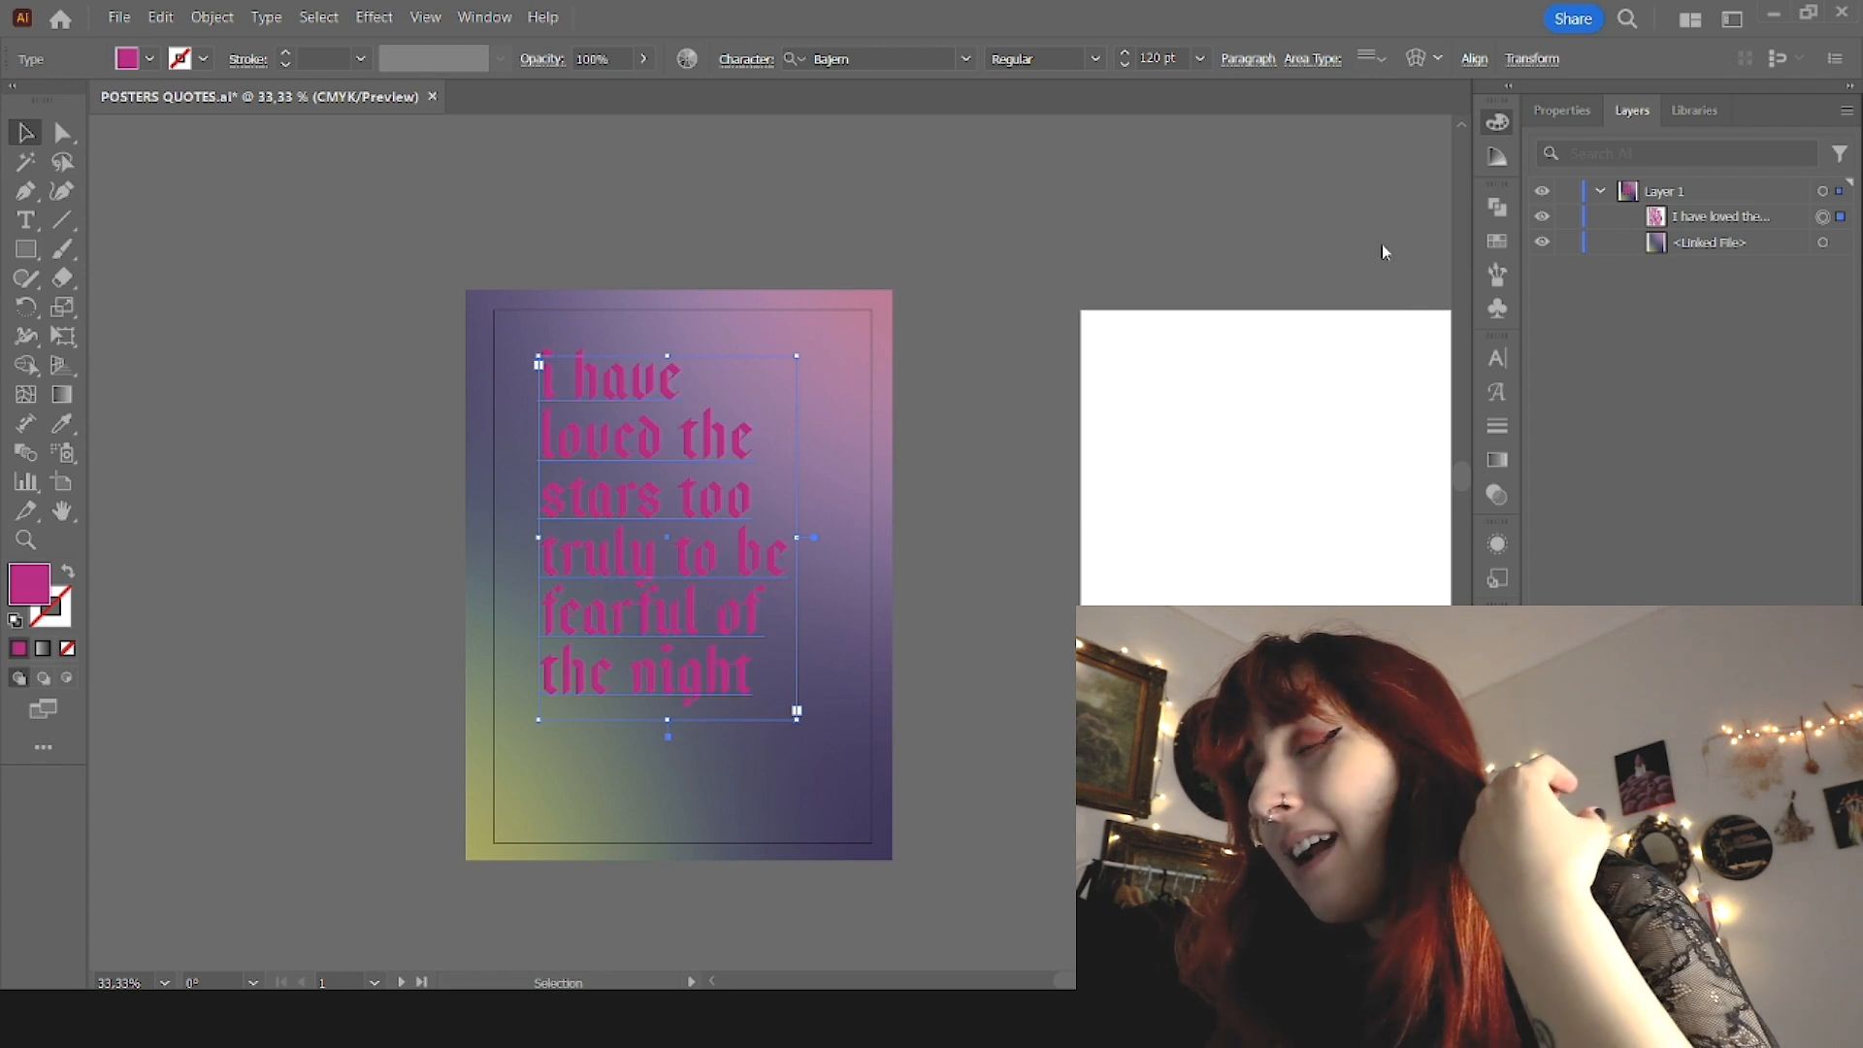
key(ctrl+z)
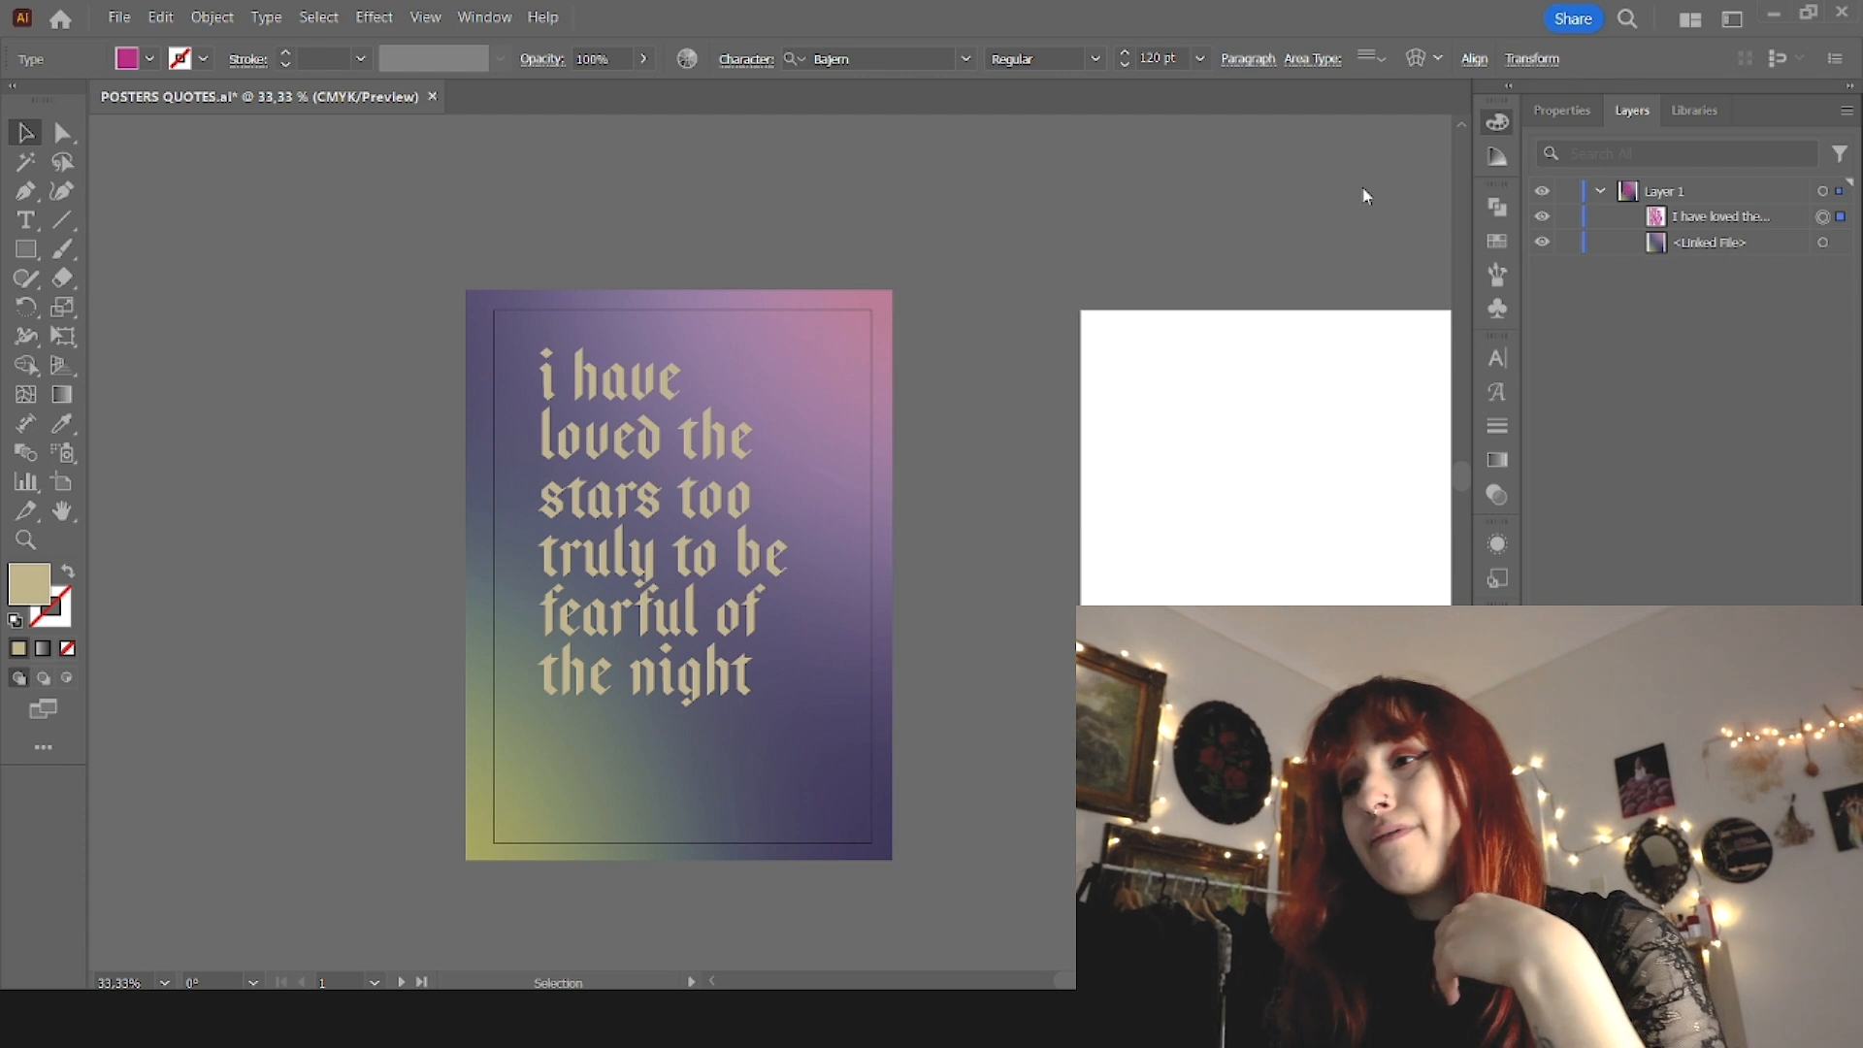
key(ctrl+z)
key(ctrl+z)
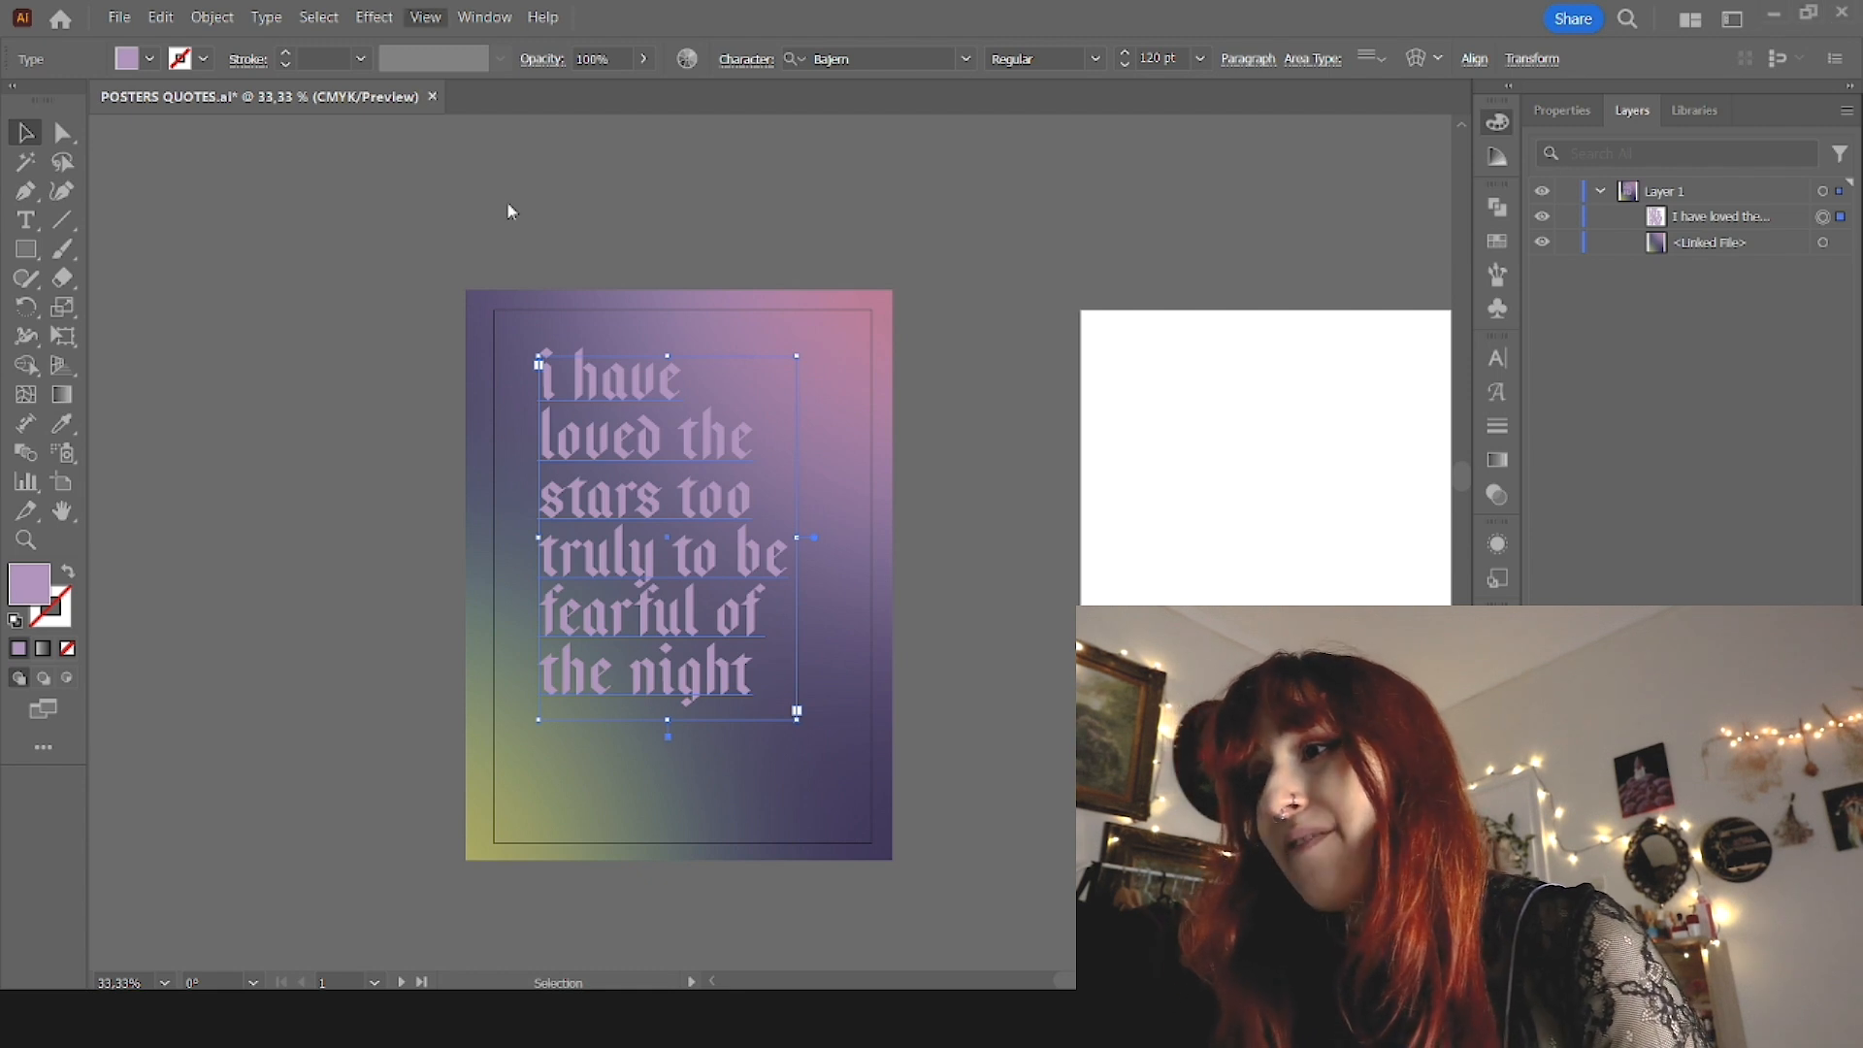
Step: In Trim View, nudge the quote slightly down and to the right and add a period after "night"
click(1155, 679)
drag(711, 609, 743, 677)
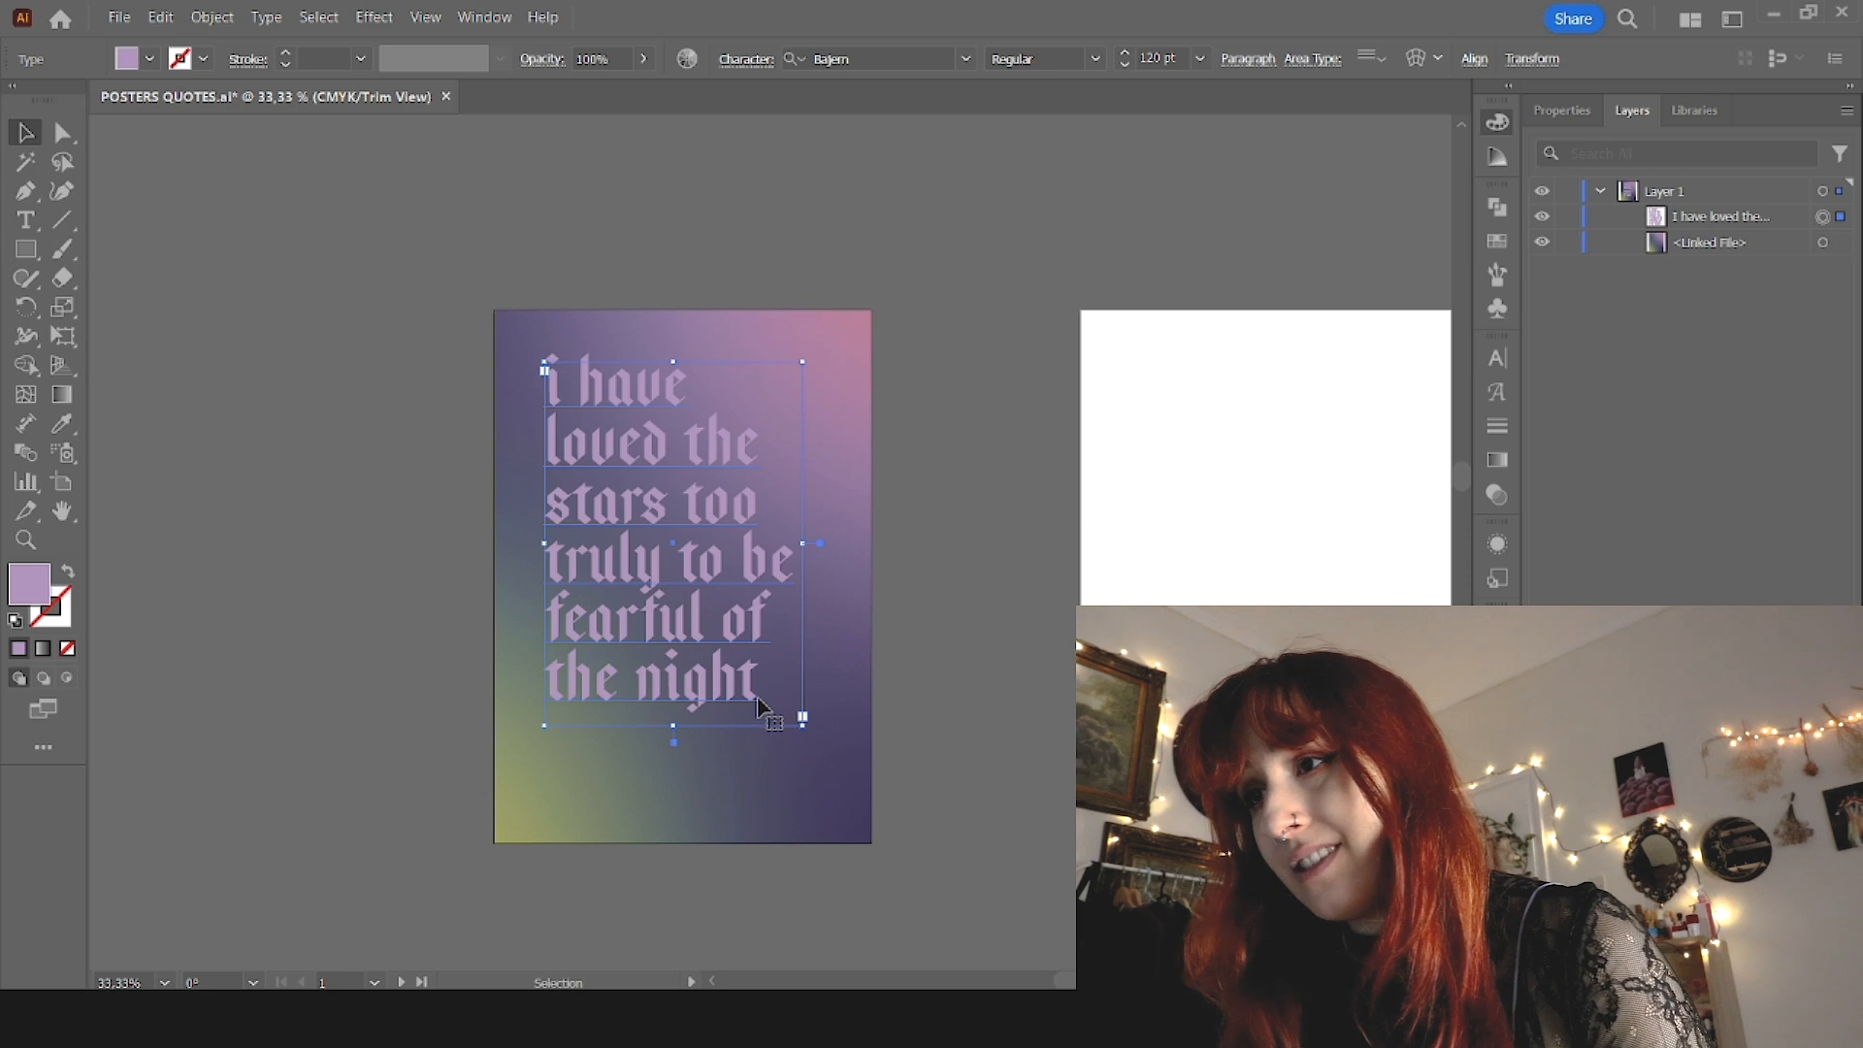
key(t)
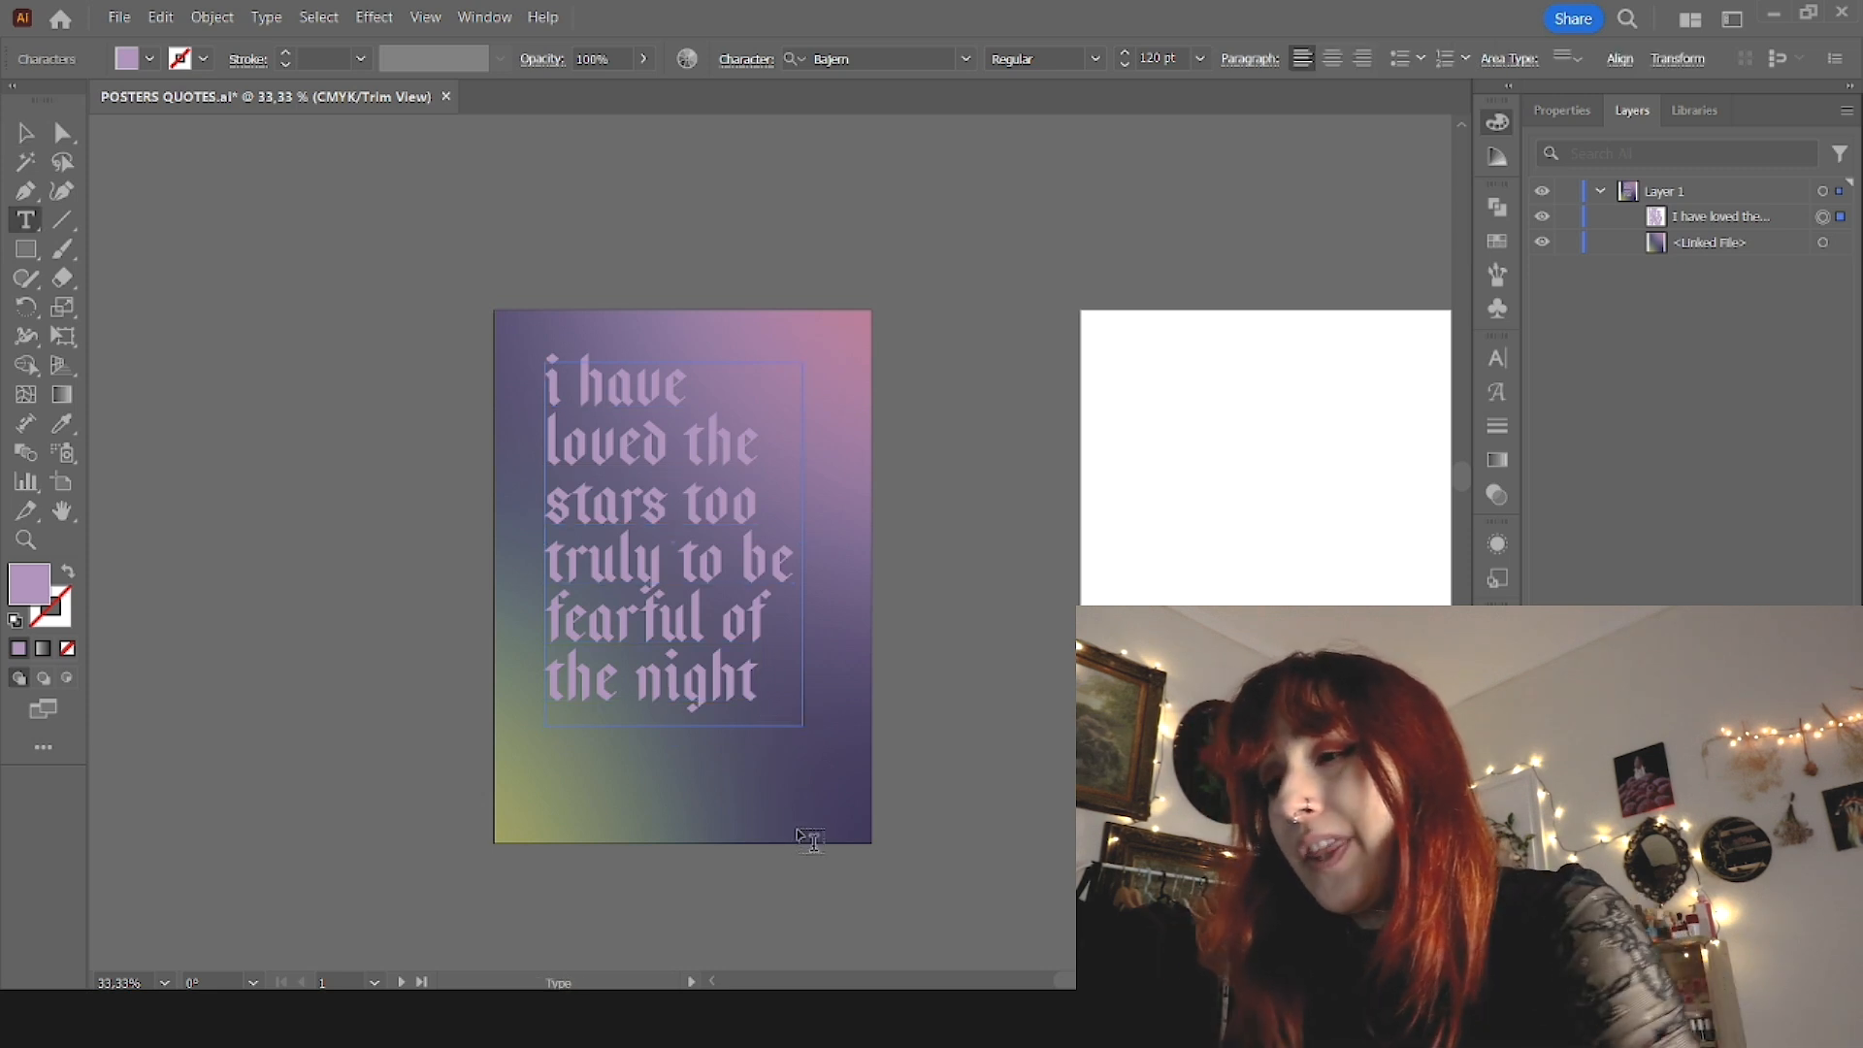
key(Escape)
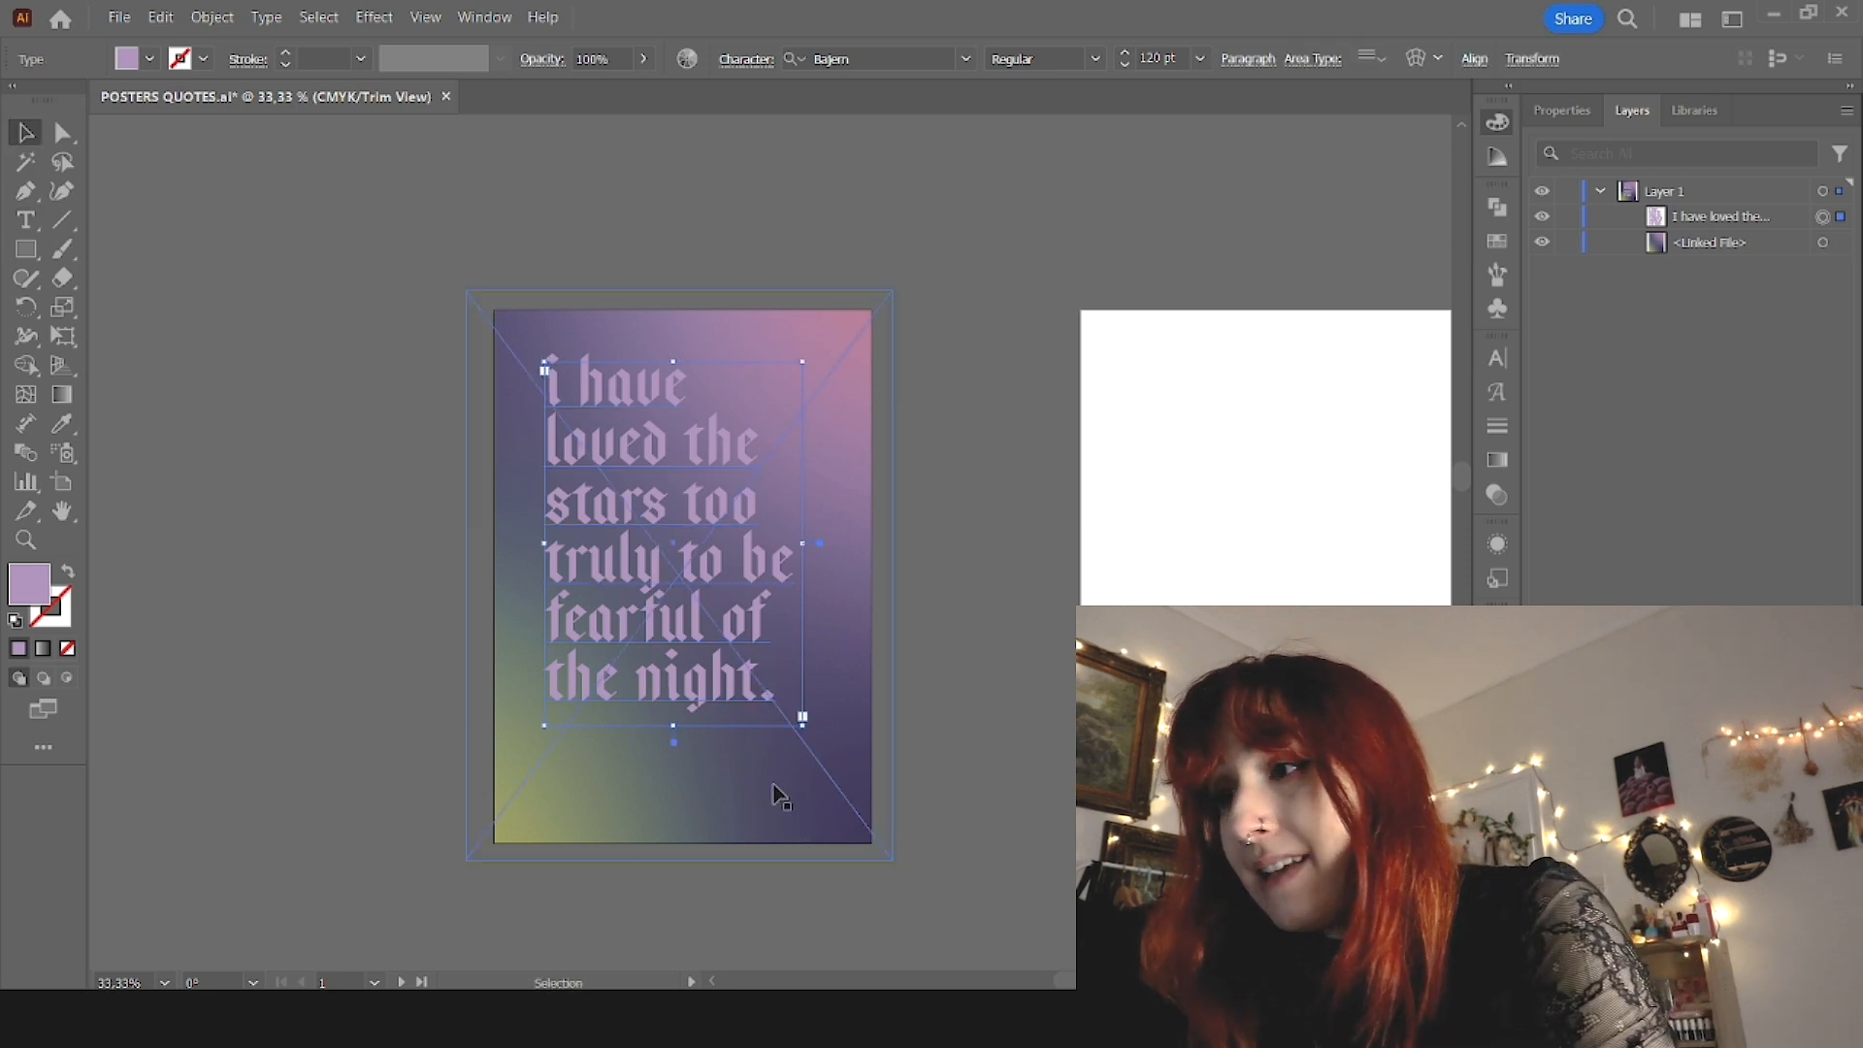
click(941, 582)
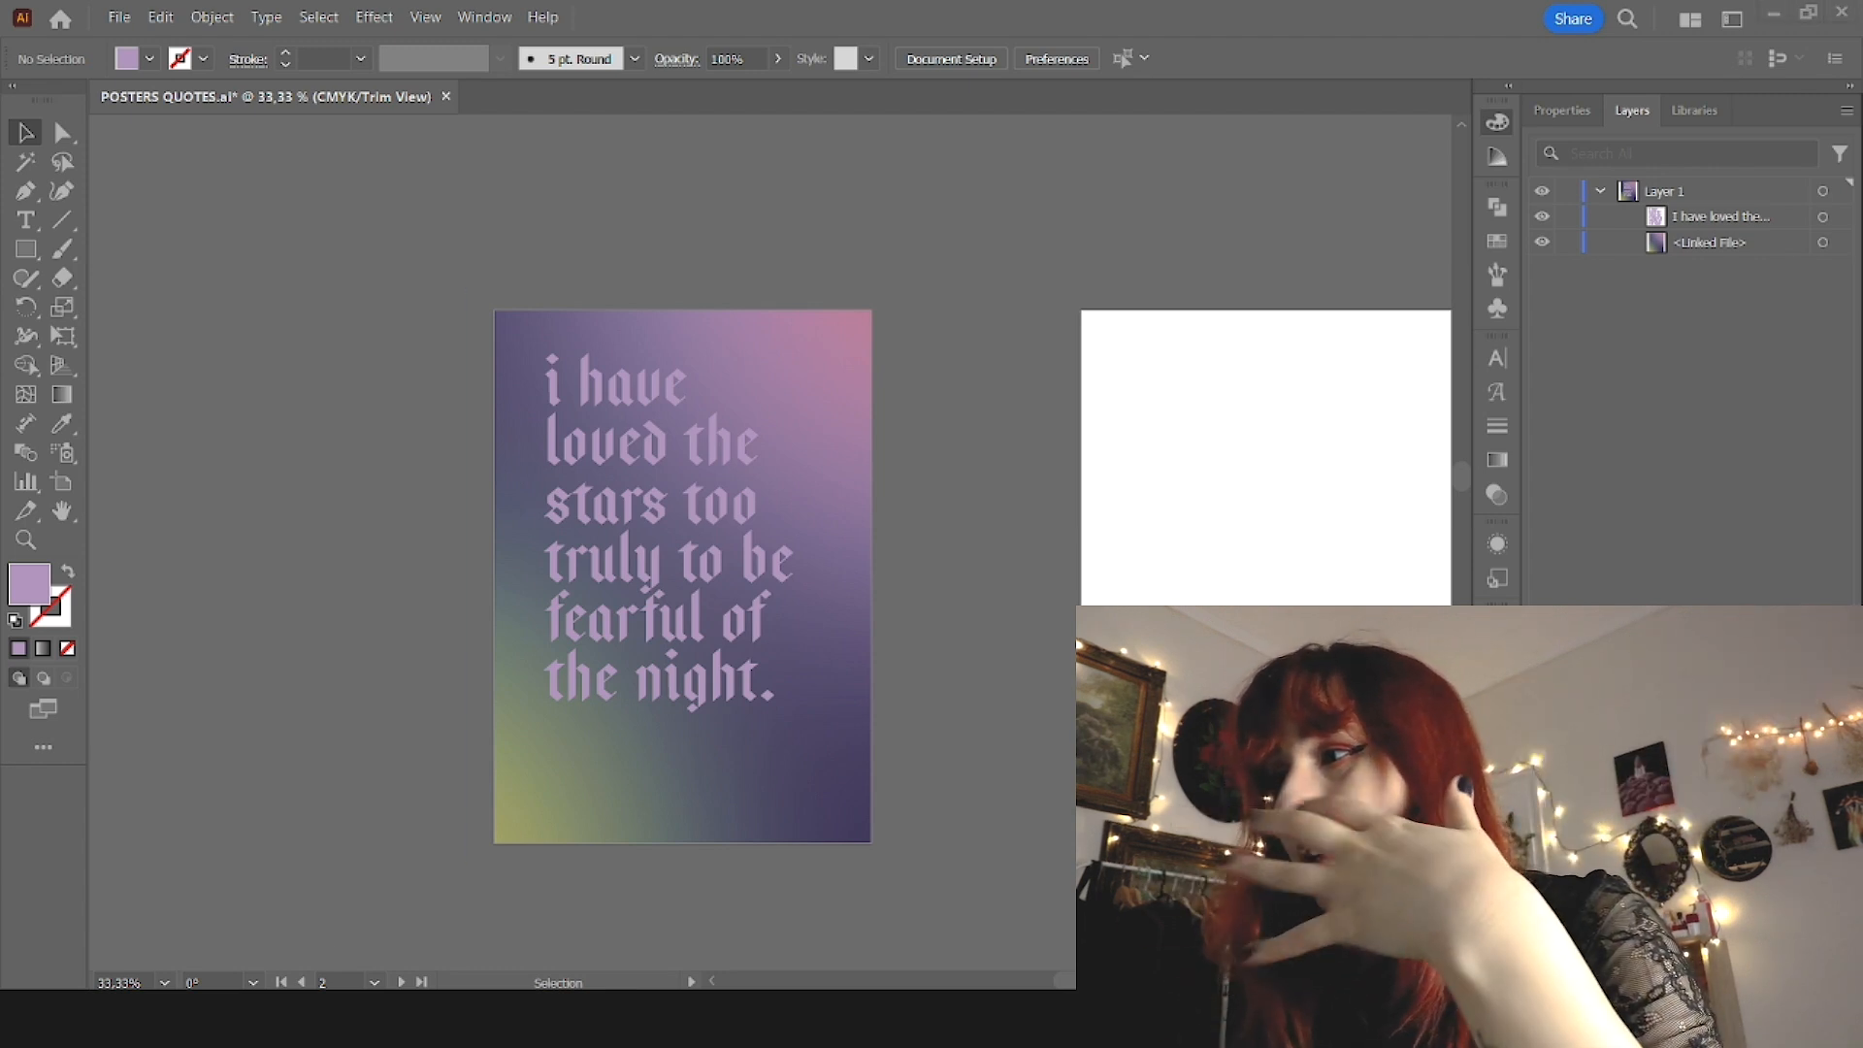
Step: Place a translucent bubble image over the first poster's upper right and a gradient blob image over its lower left
scroll(665, 696, down, 2)
drag(1094, 617, 679, 635)
scroll(673, 646, up, 3)
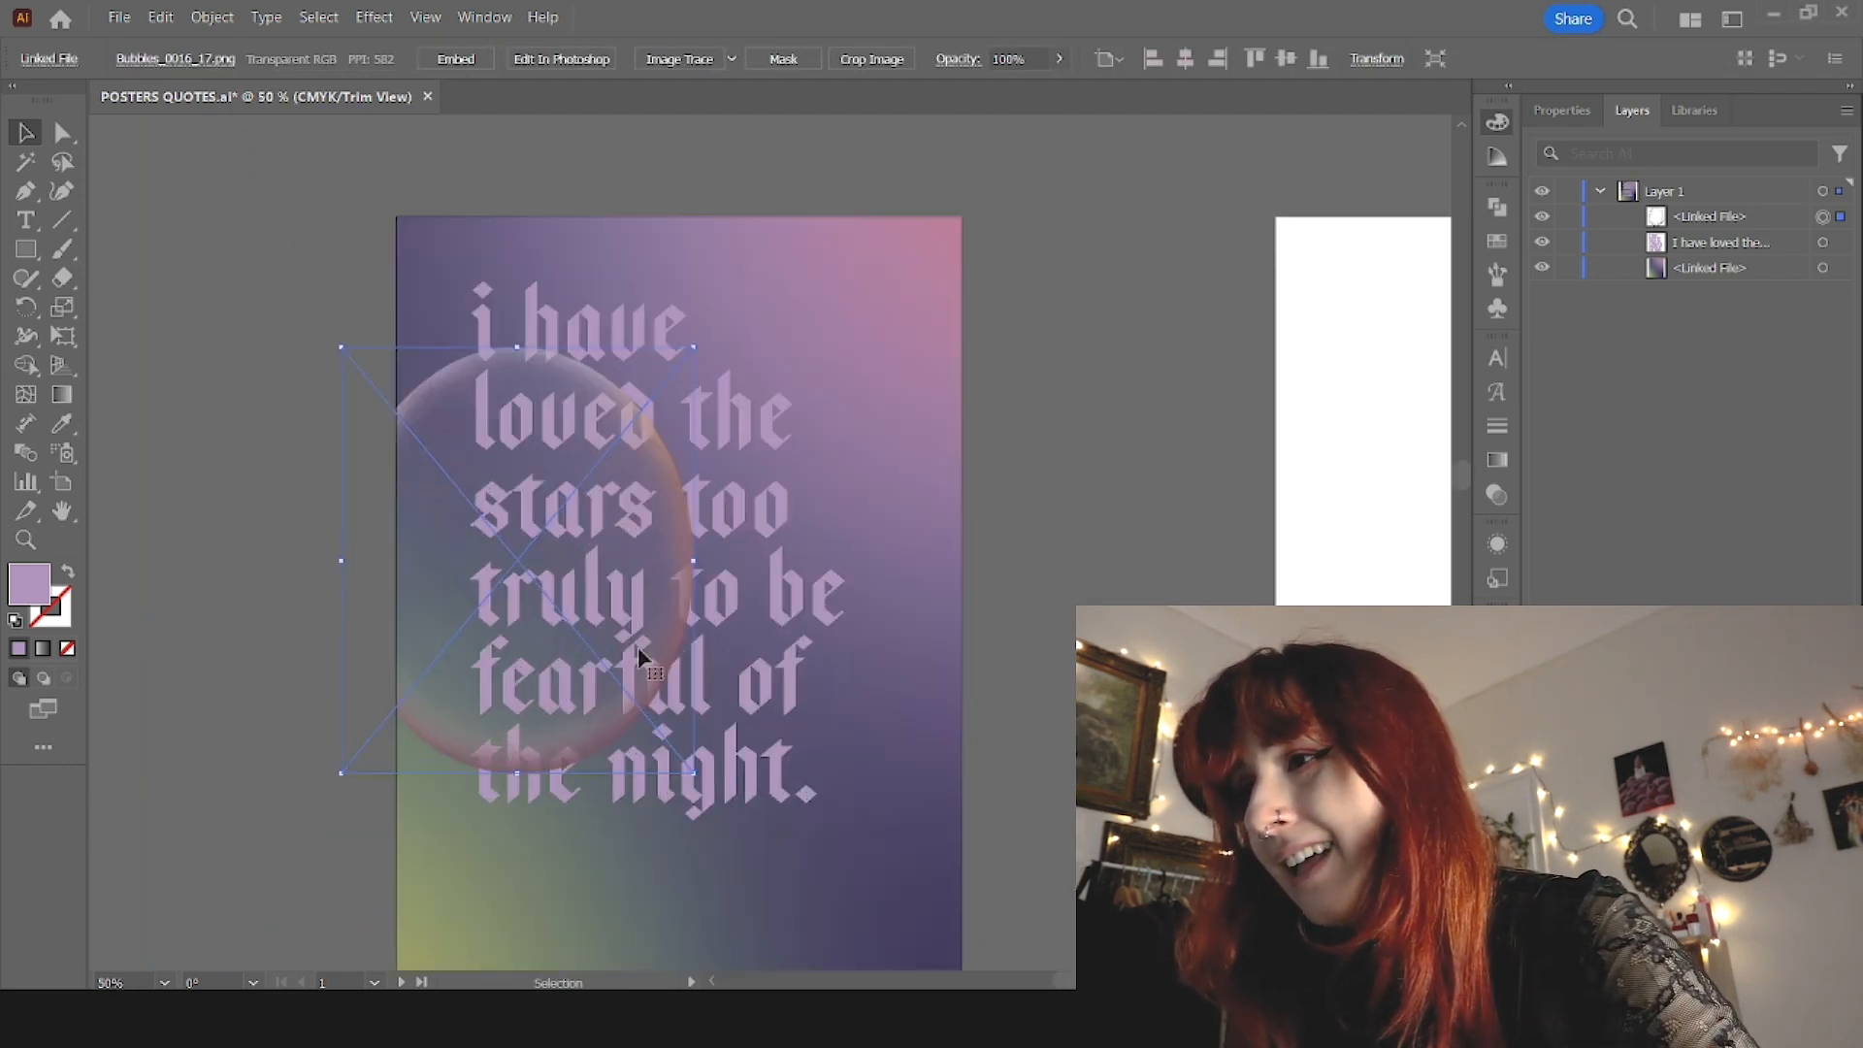
drag(410, 669, 347, 860)
scroll(364, 842, down, 2)
drag(415, 753, 448, 771)
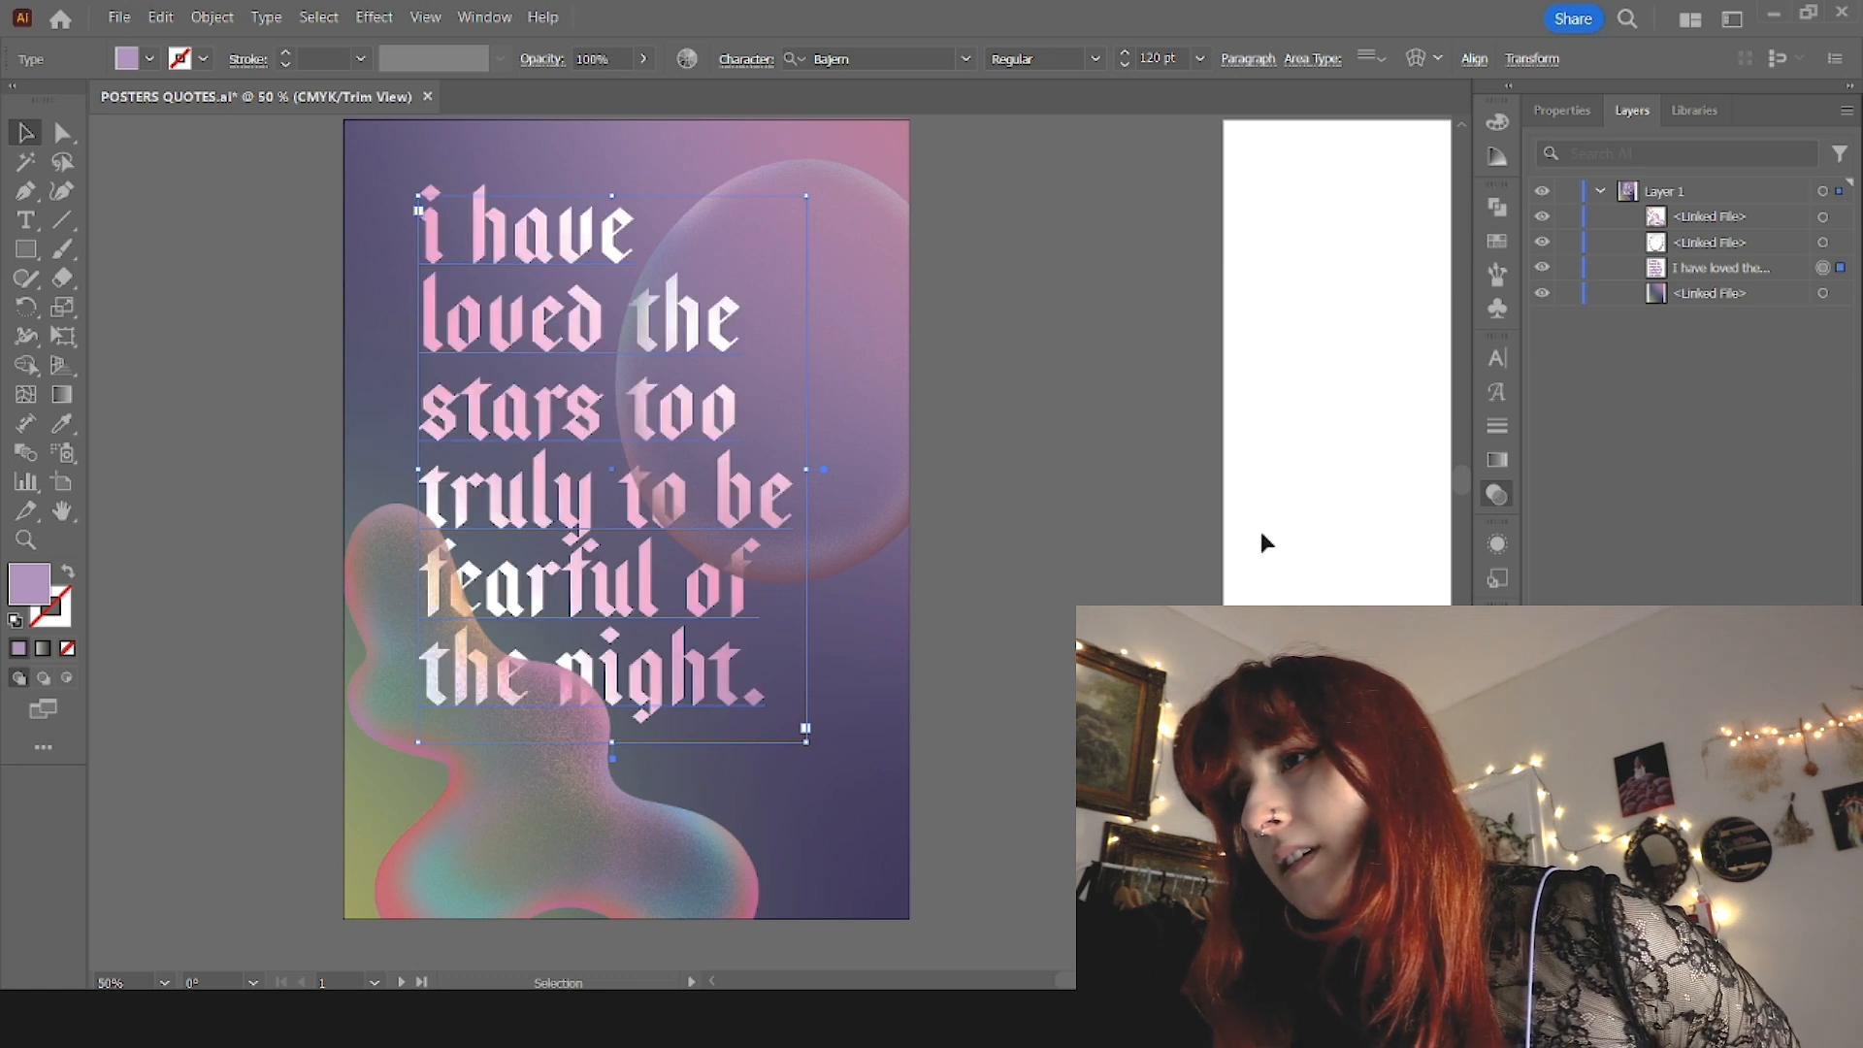
click(1243, 595)
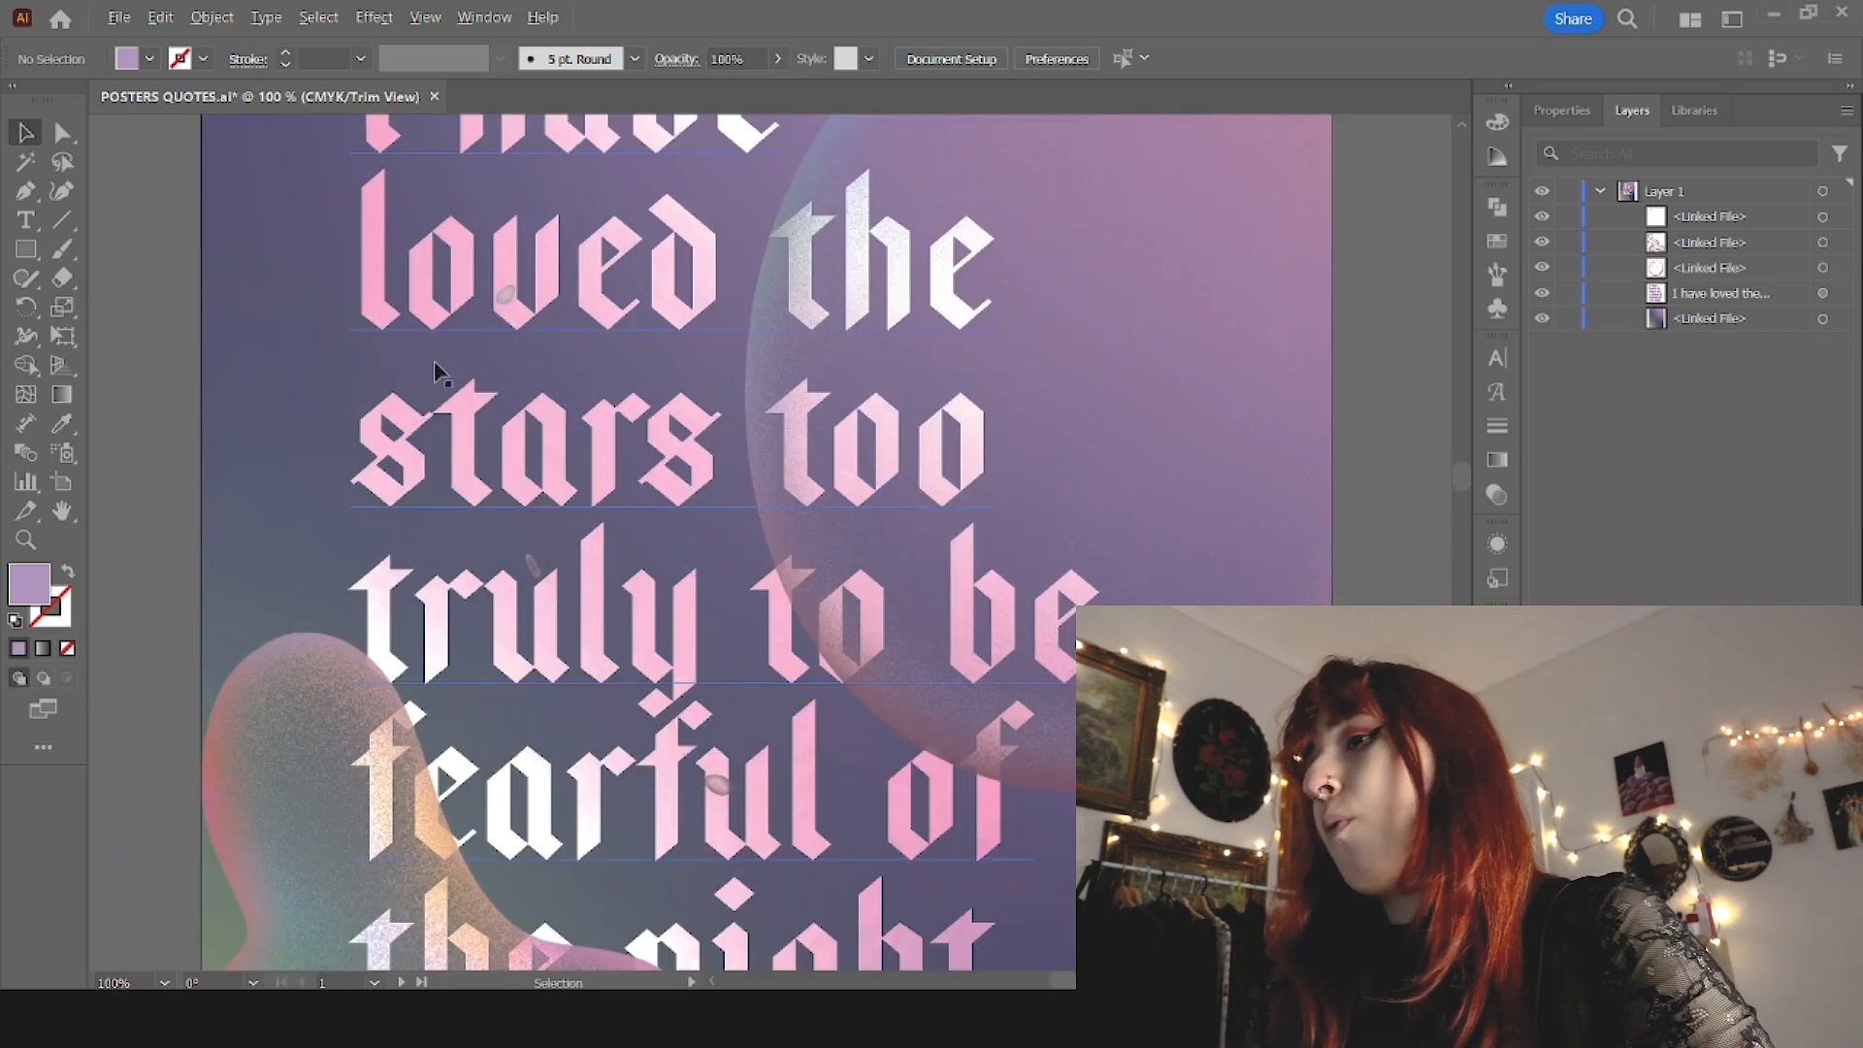
Step: Place the building photo on the second artboard and resize it to cover the whole artboard
scroll(437, 363, up, 3)
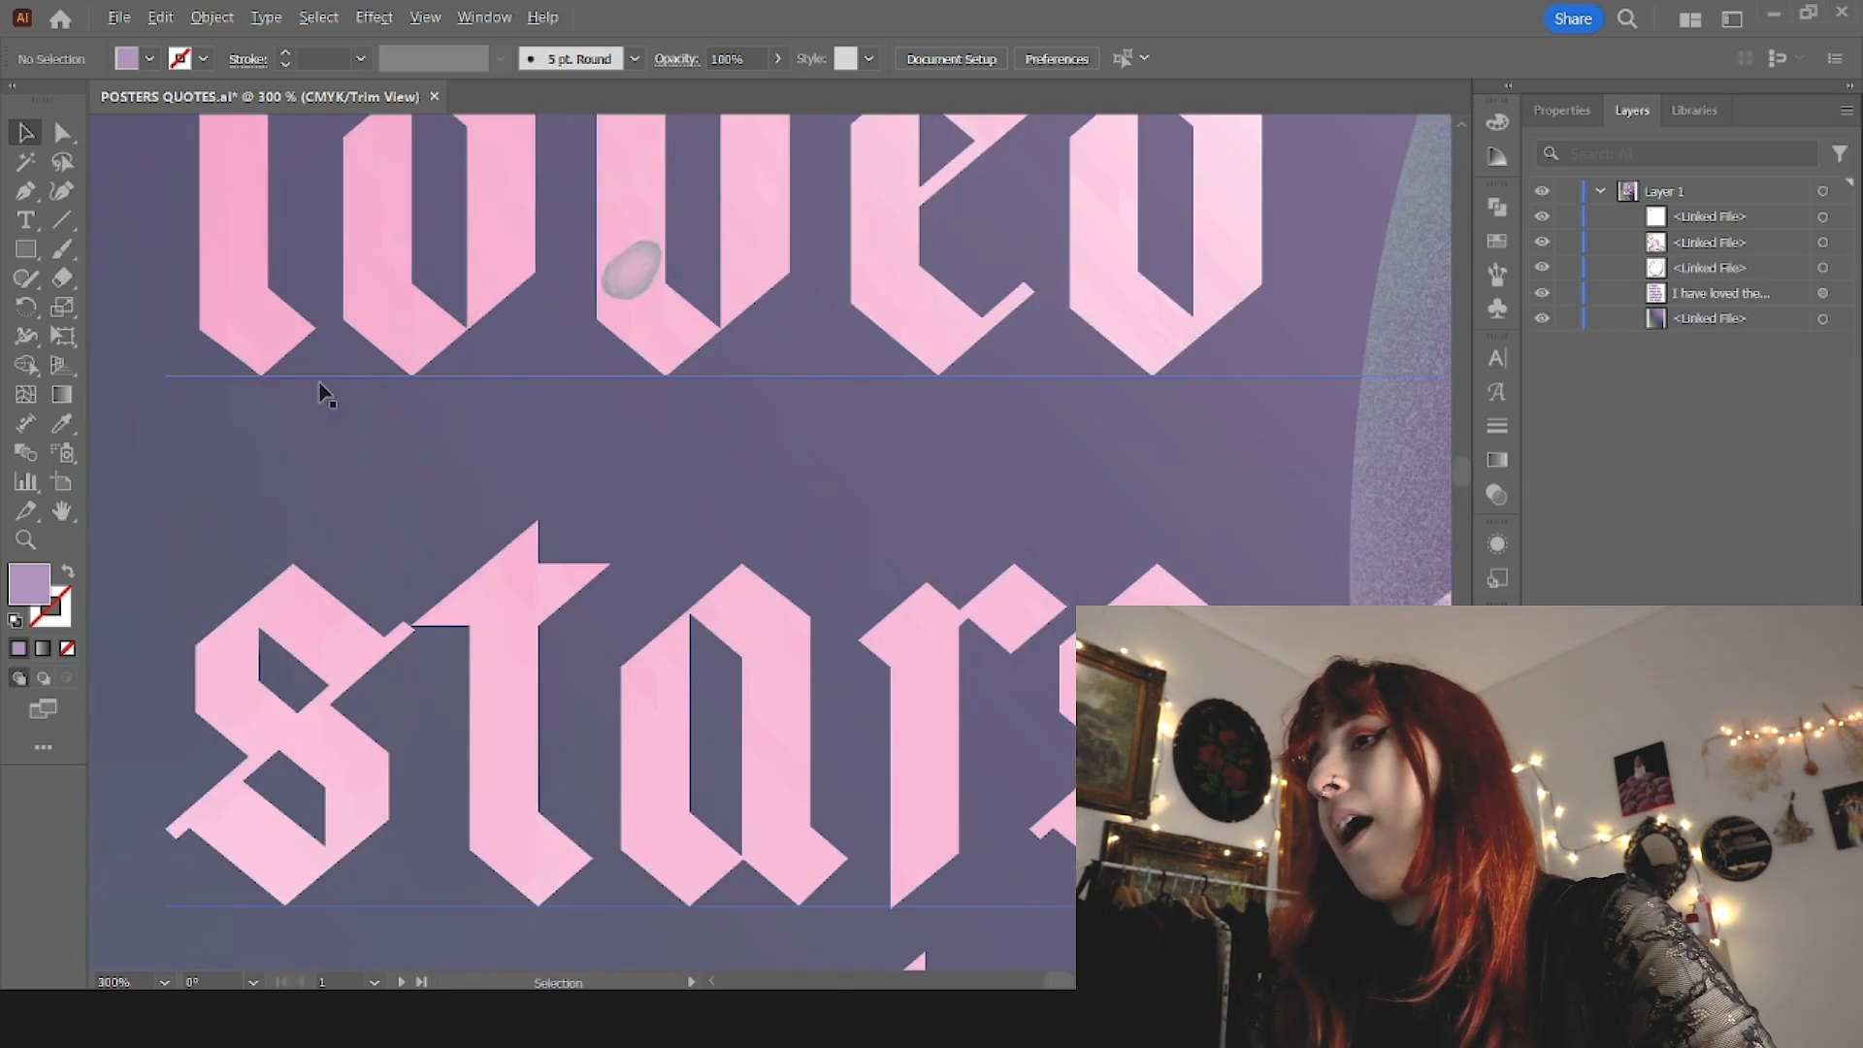
scroll(216, 449, down, 2)
scroll(224, 452, down, 5)
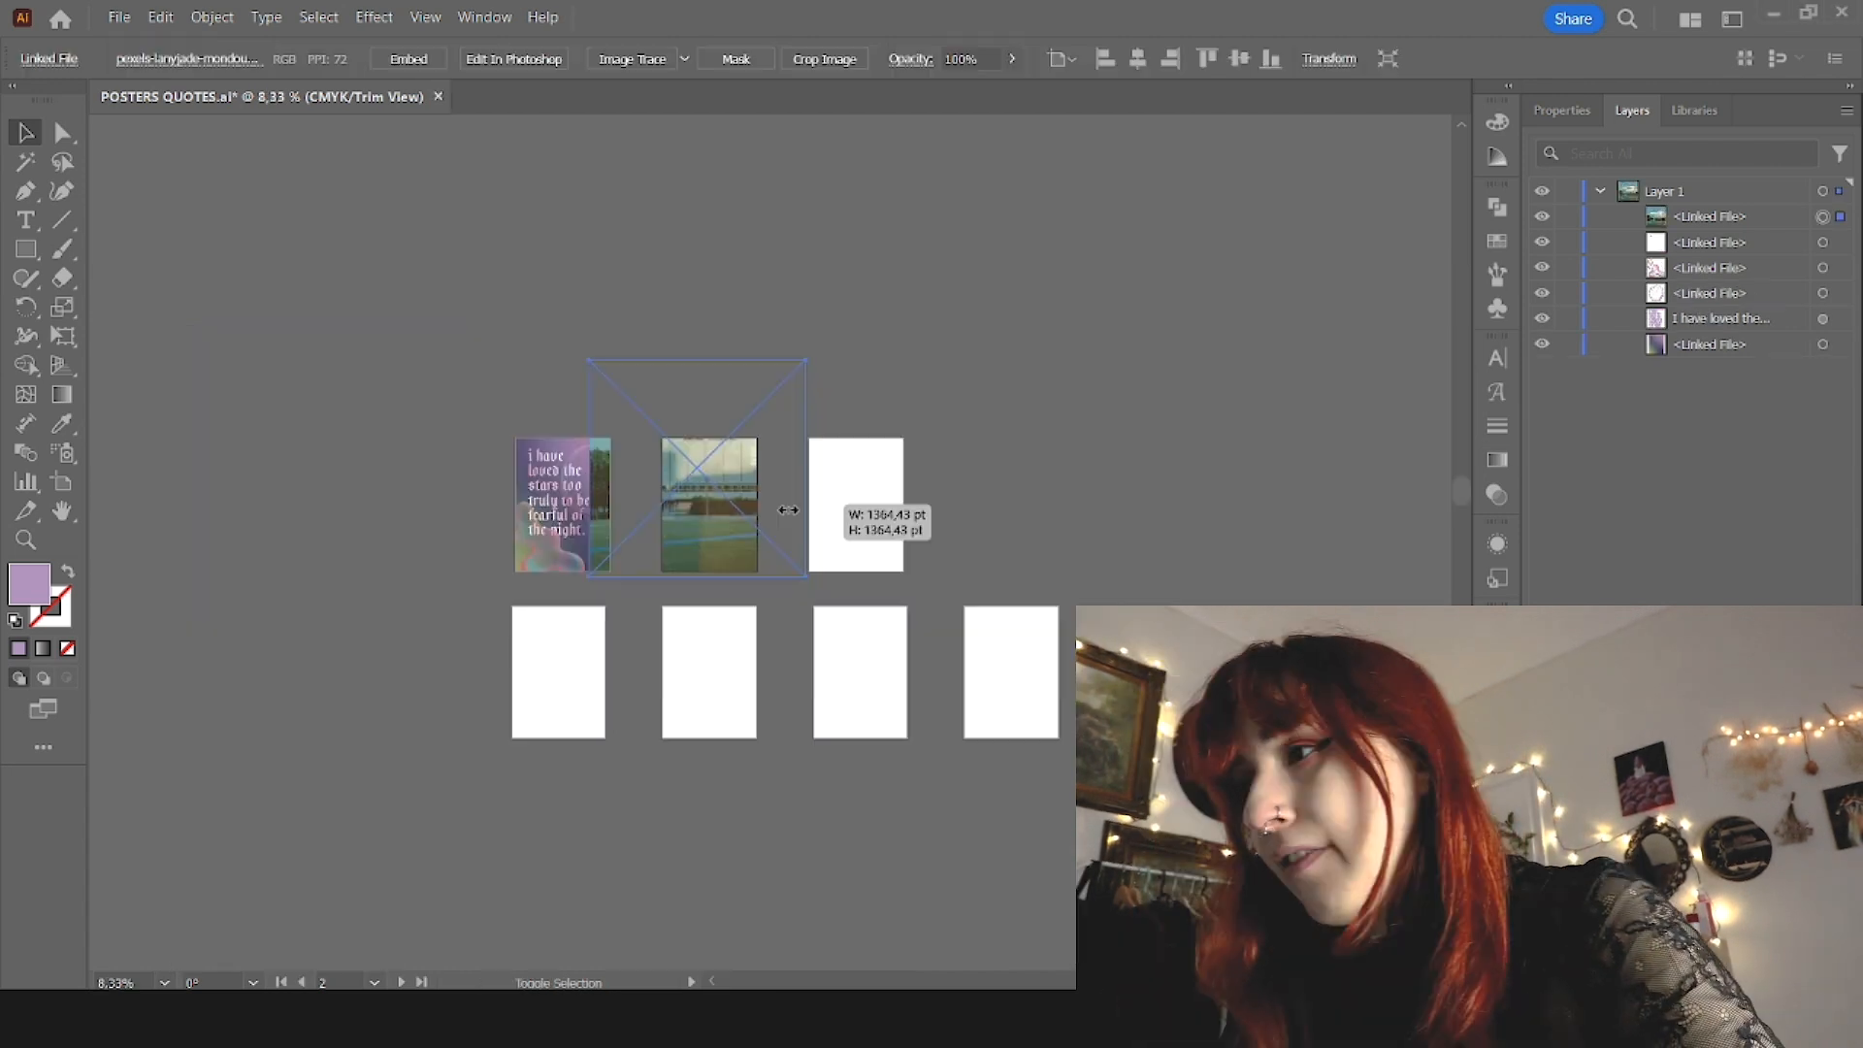
drag(844, 510, 777, 573)
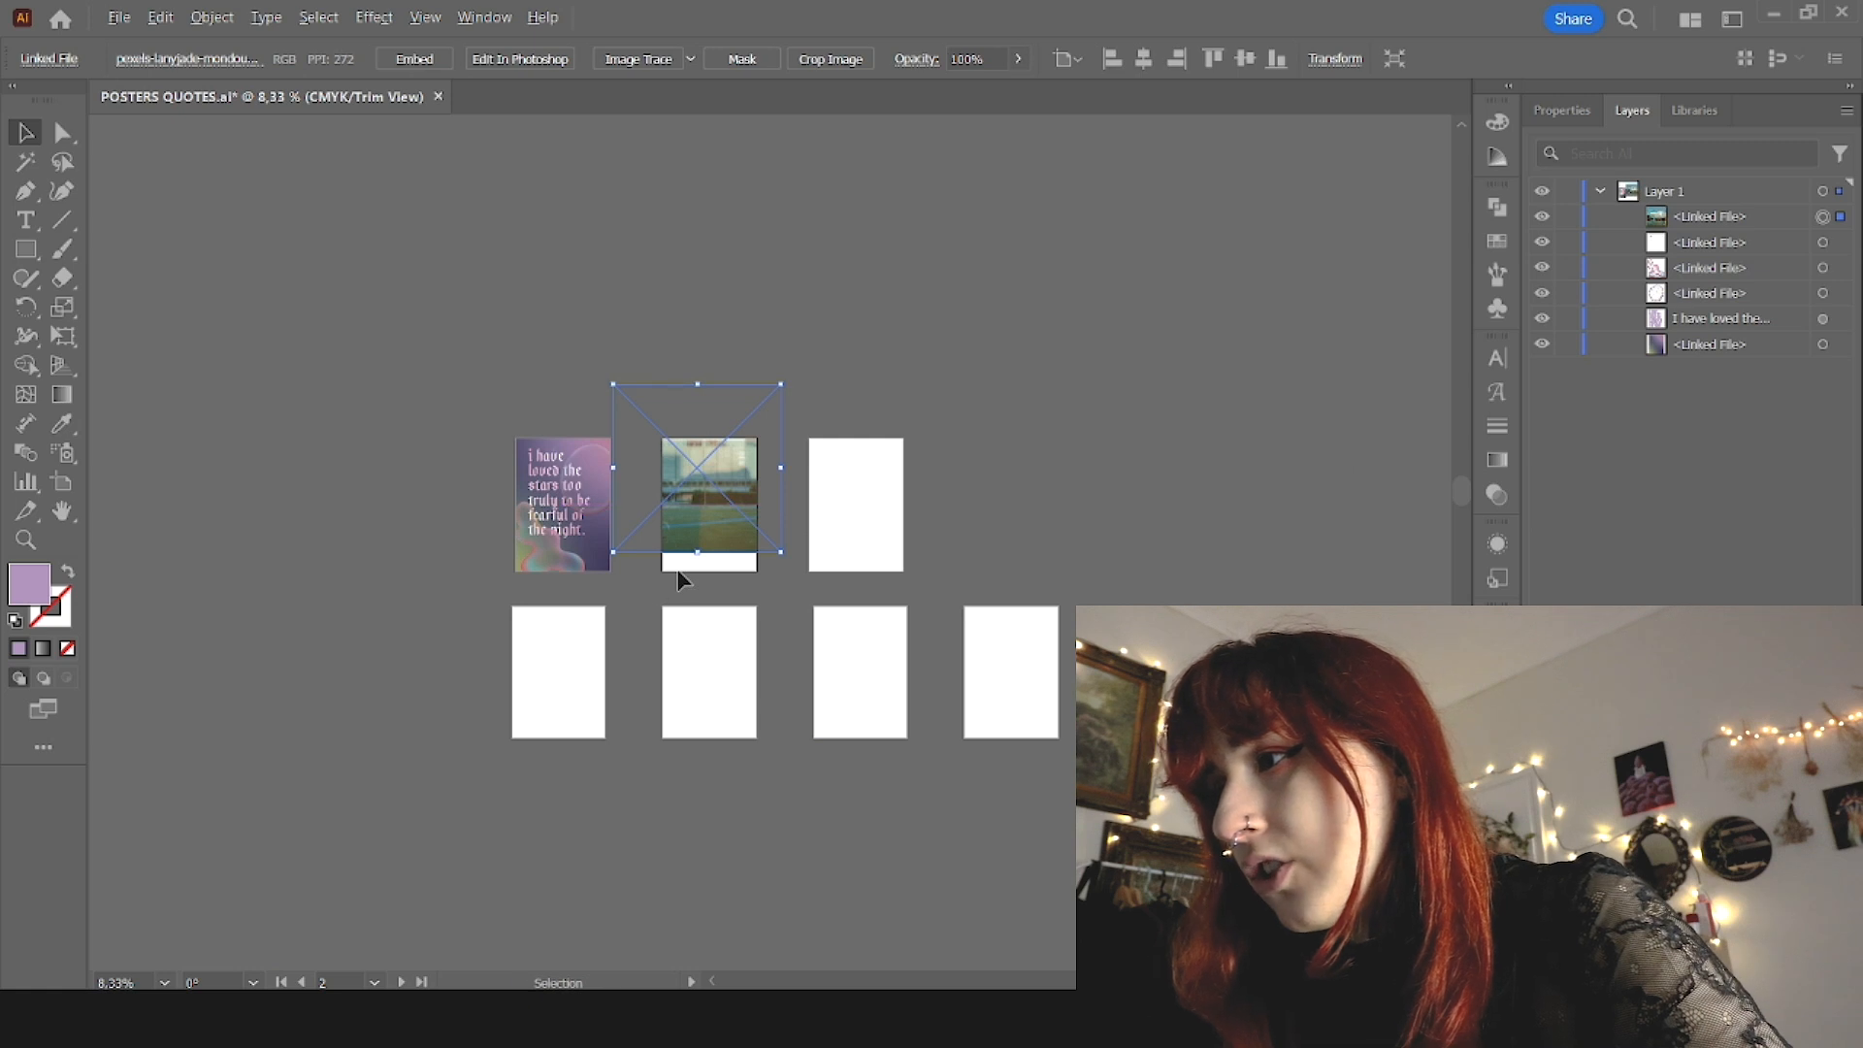
scroll(677, 569, up, 2)
drag(793, 419, 839, 492)
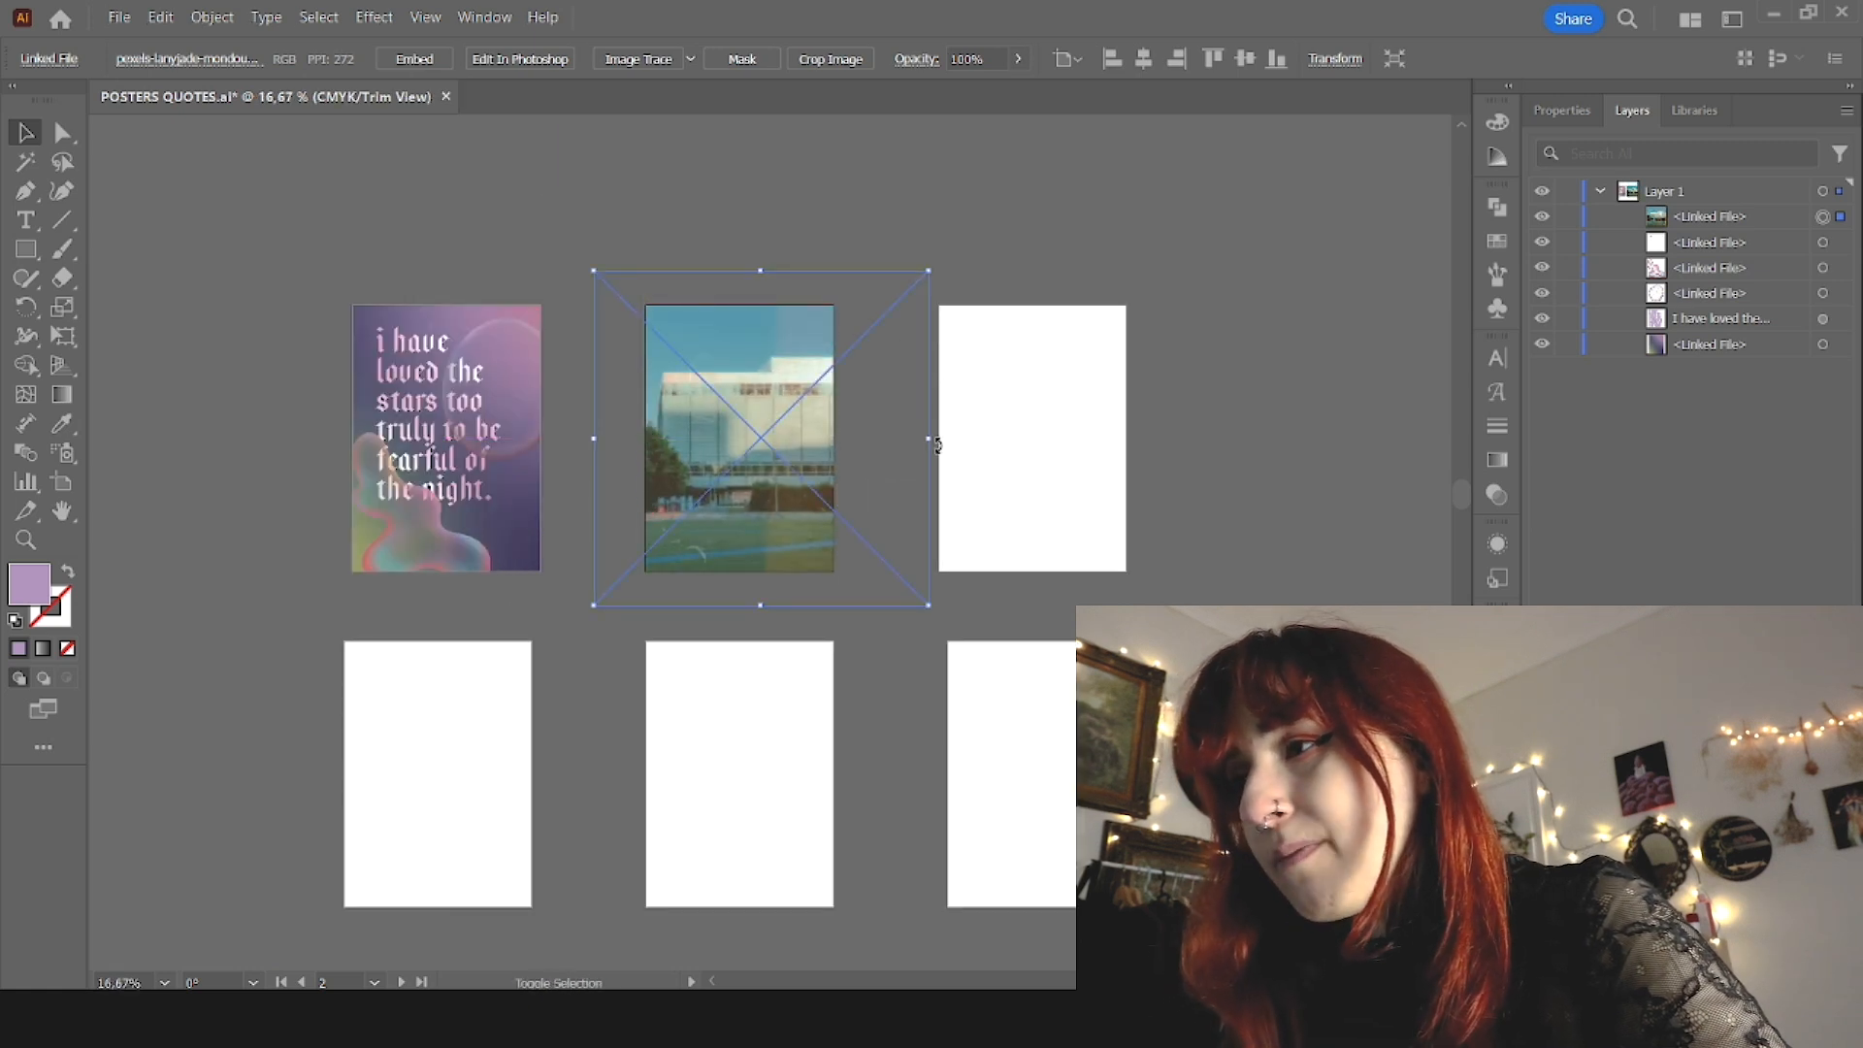
drag(933, 444, 788, 450)
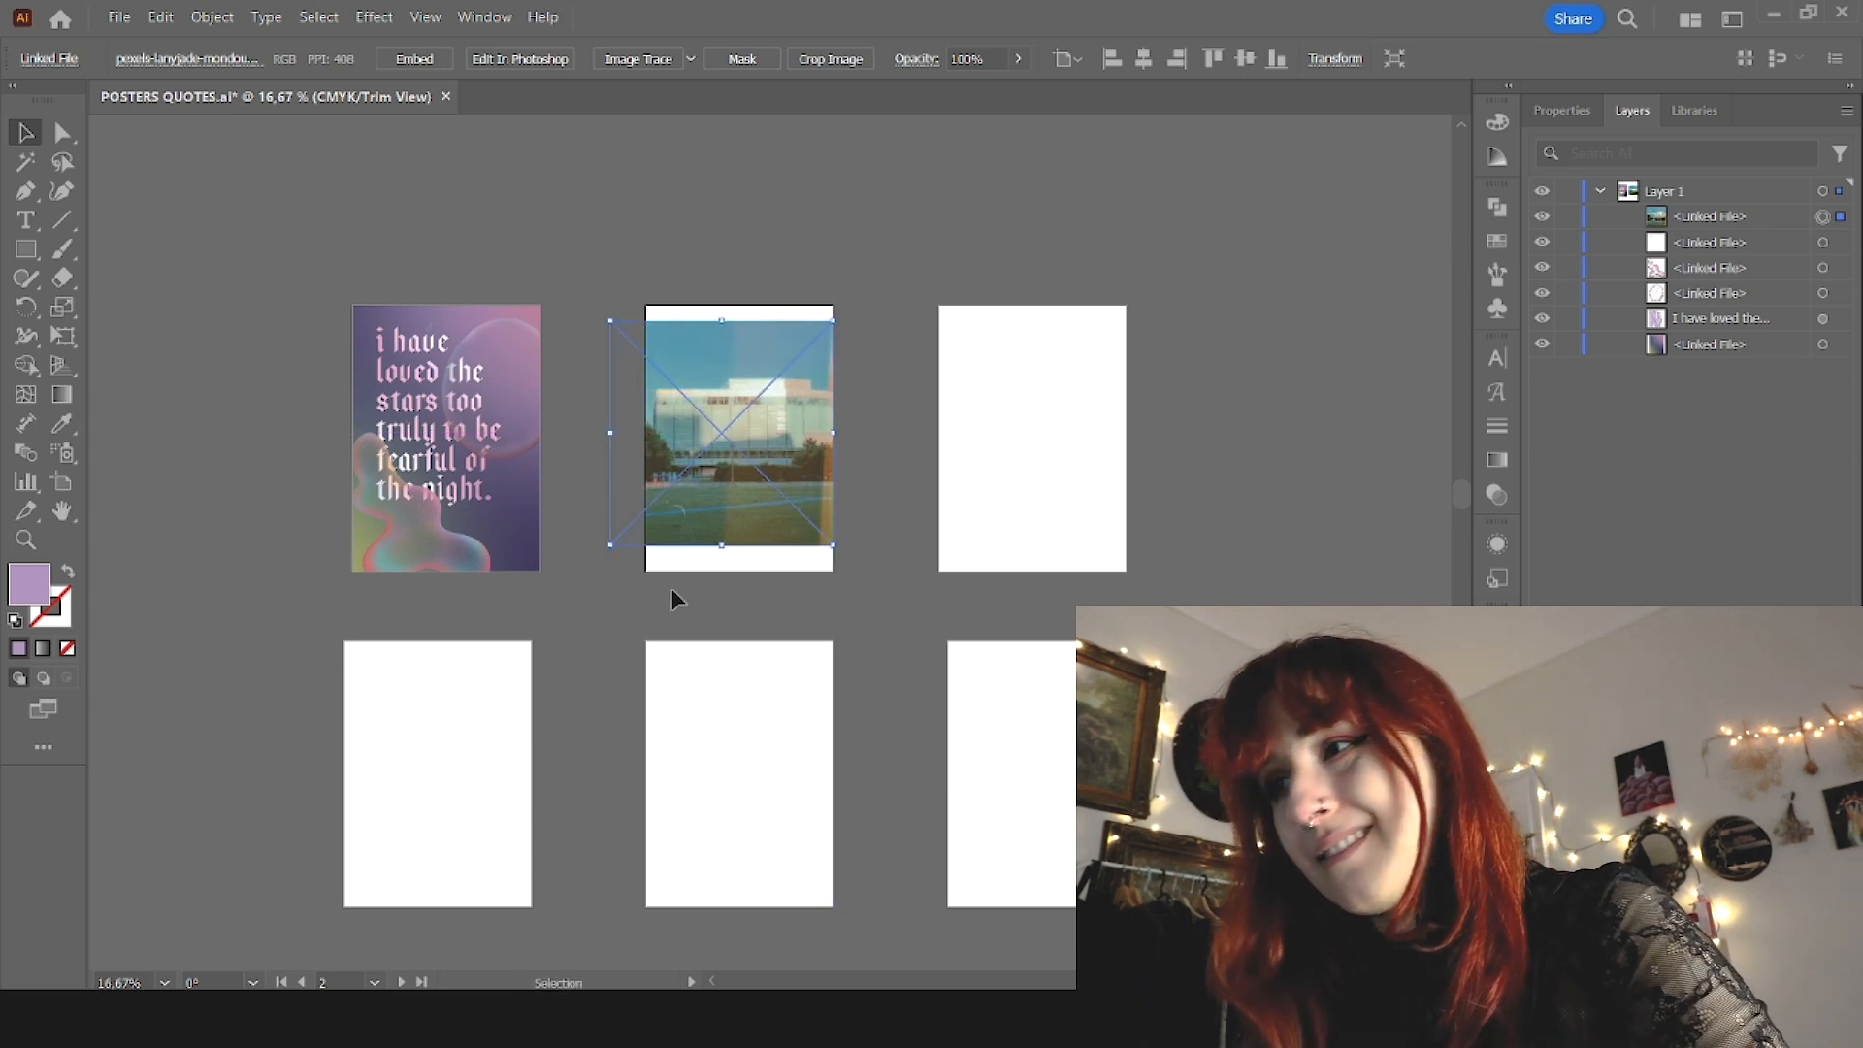
drag(722, 549, 727, 570)
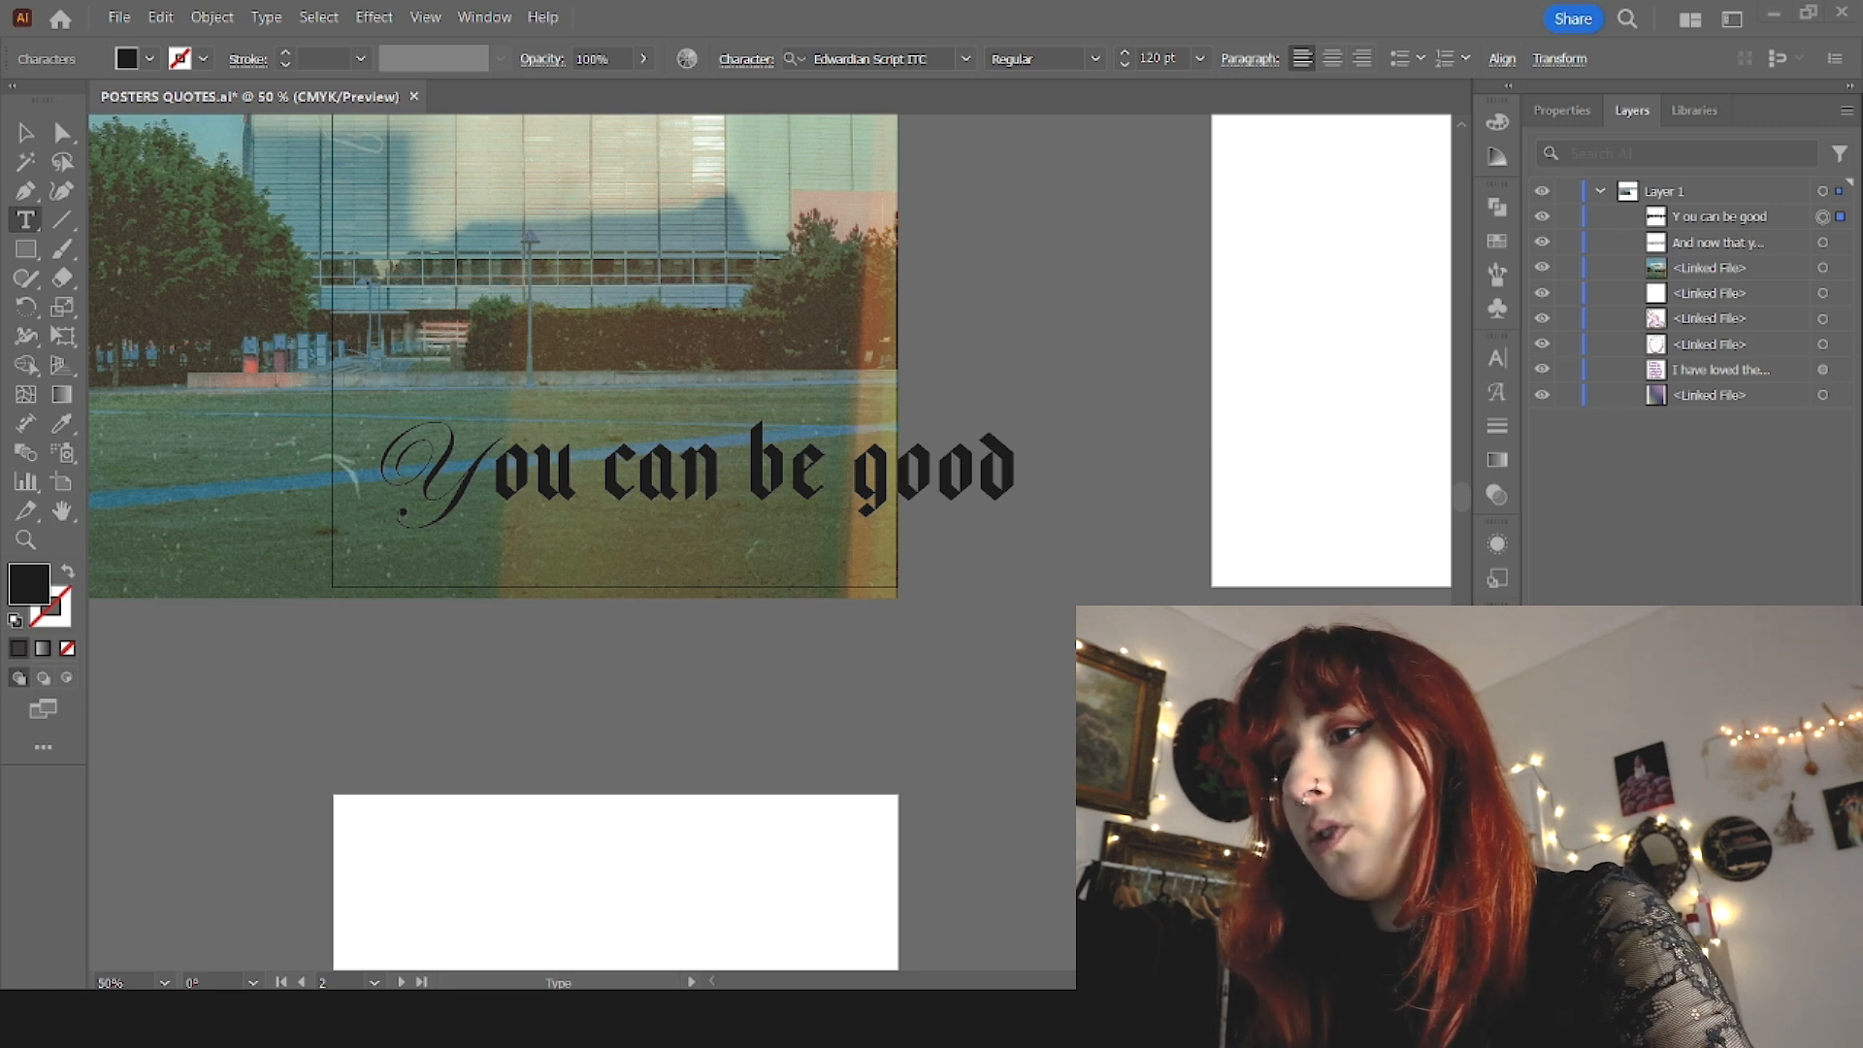
Step: Change the letters after the script Y in "You can be good" to uppercase
drag(495, 466, 1102, 488)
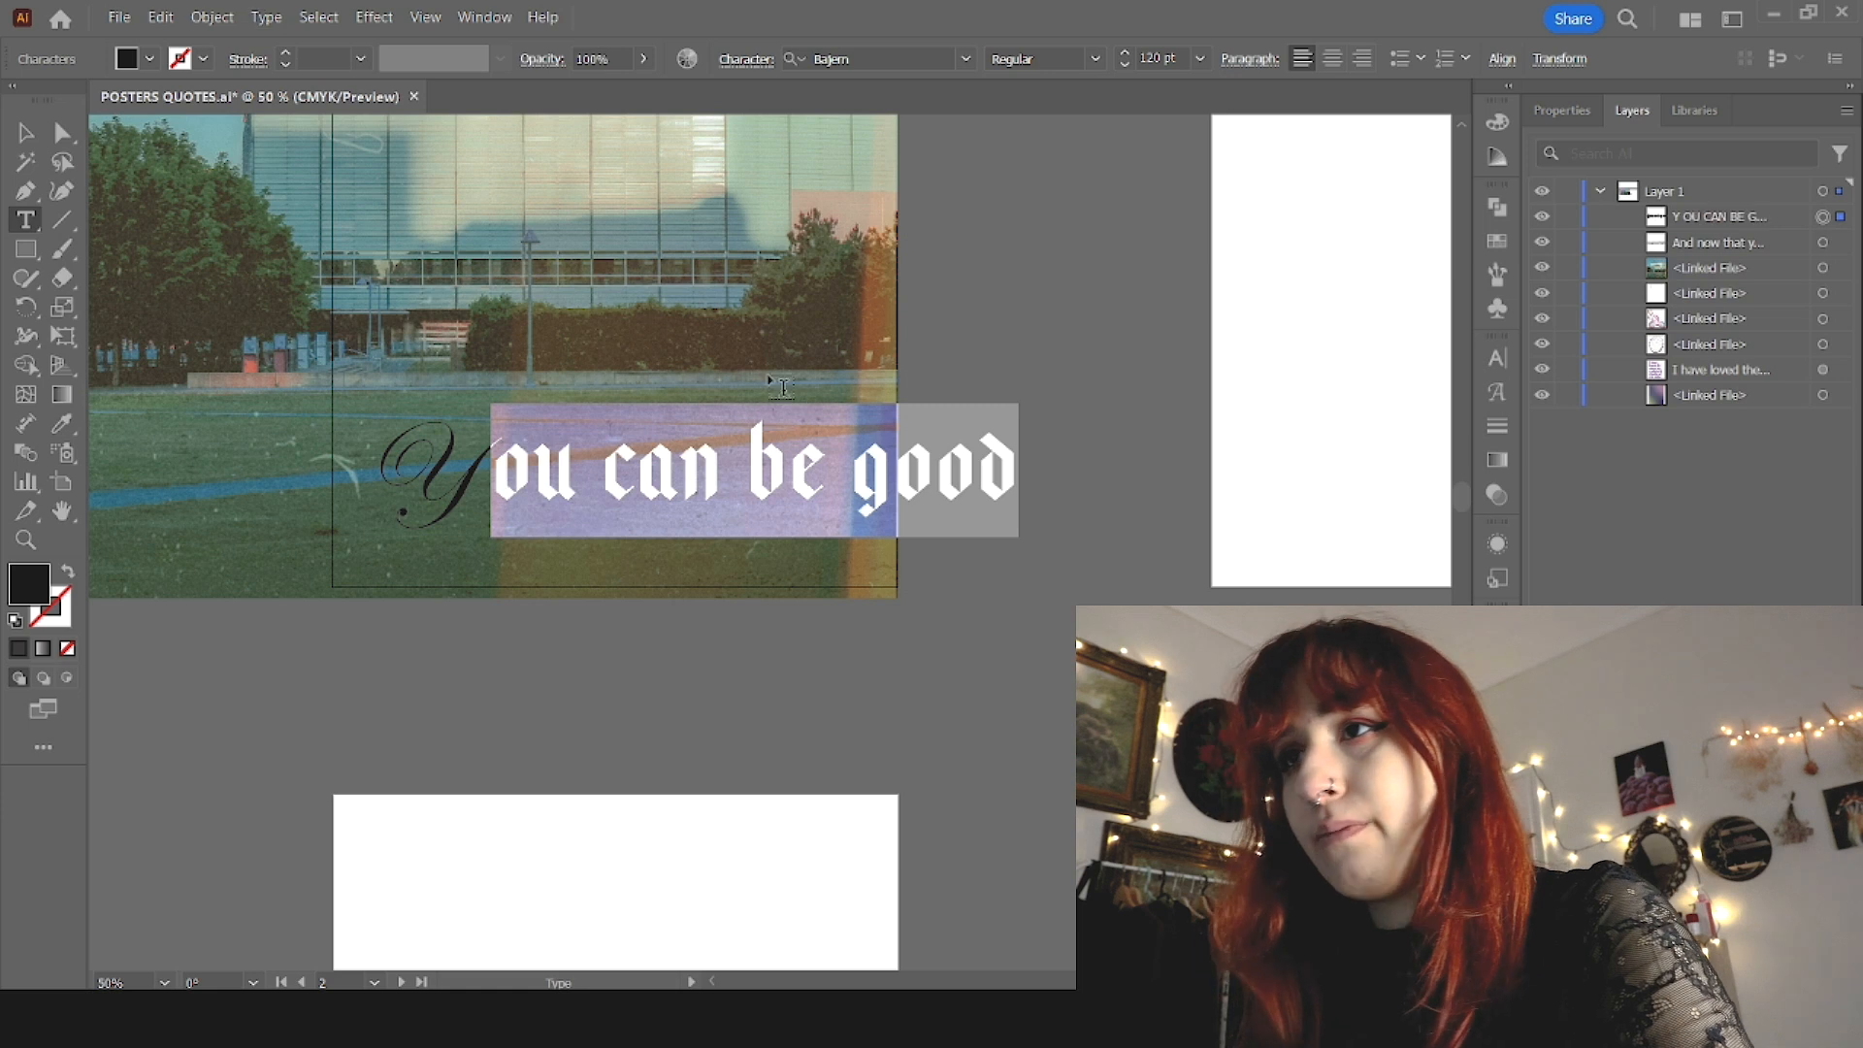
key(Escape)
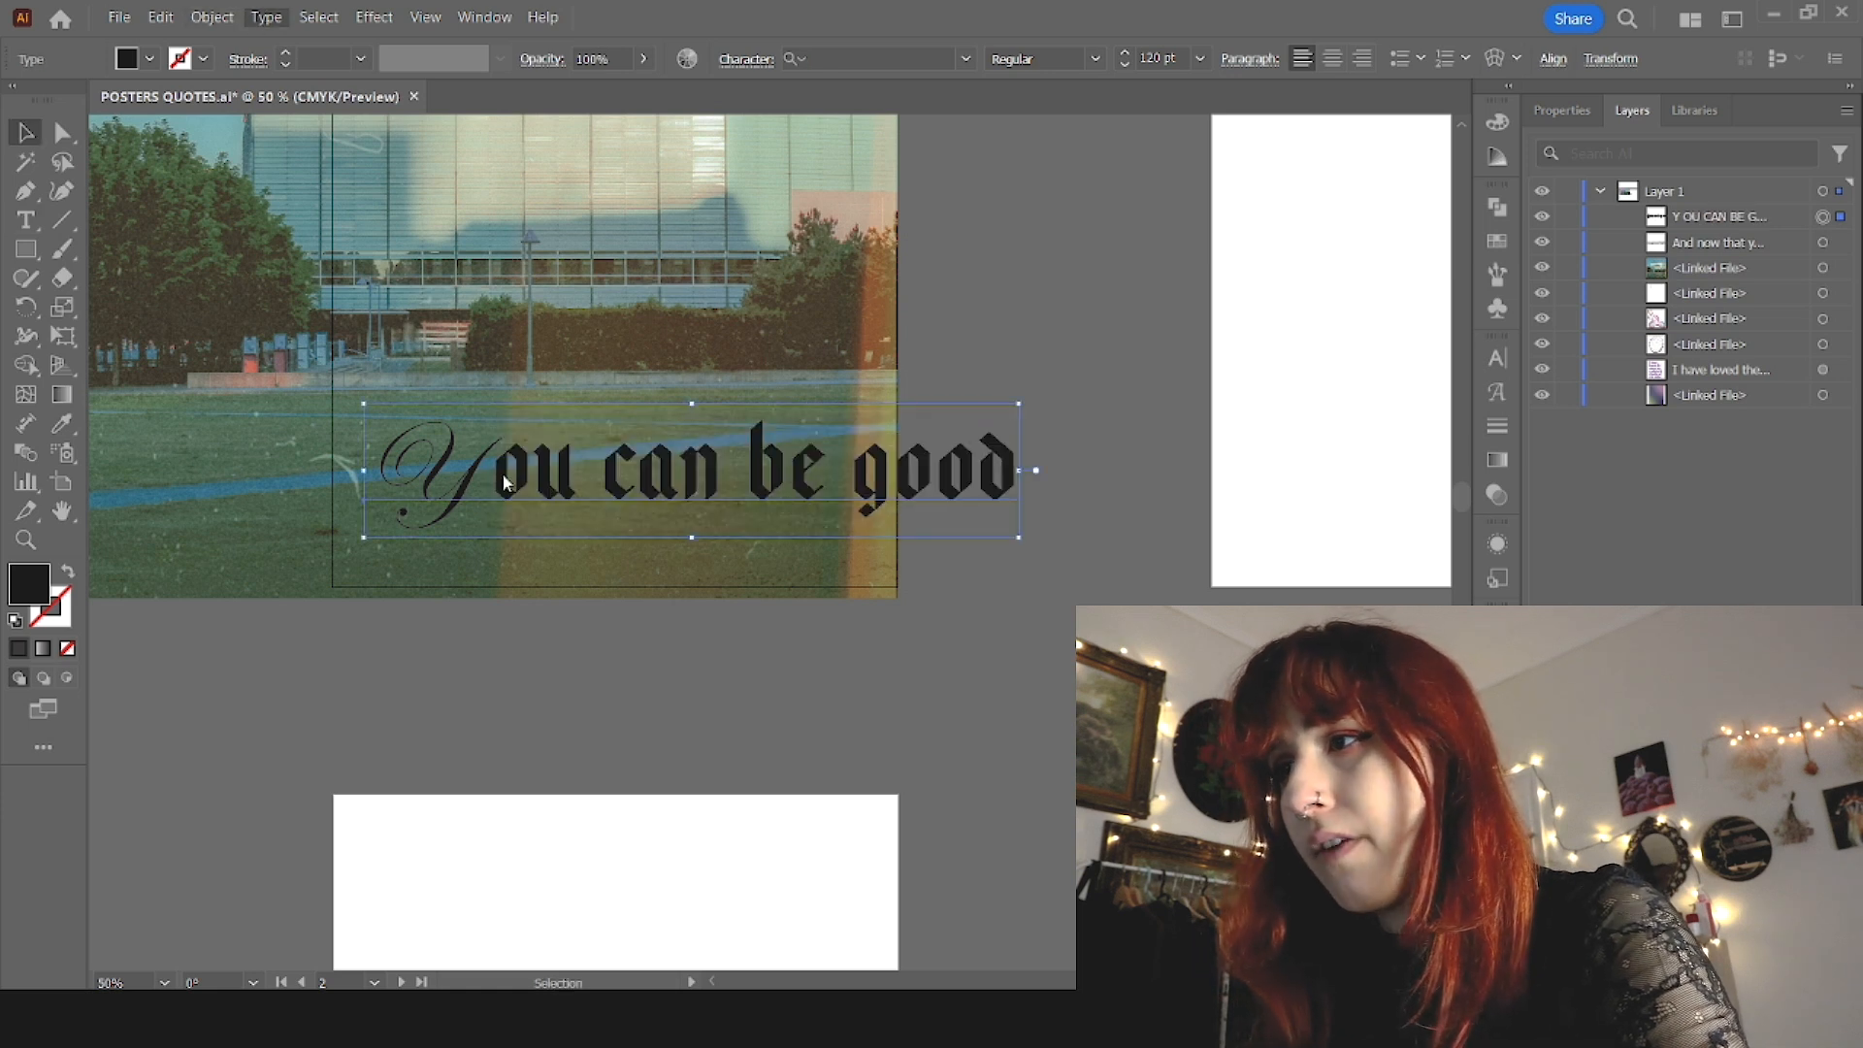
key(ctrl+shift+a)
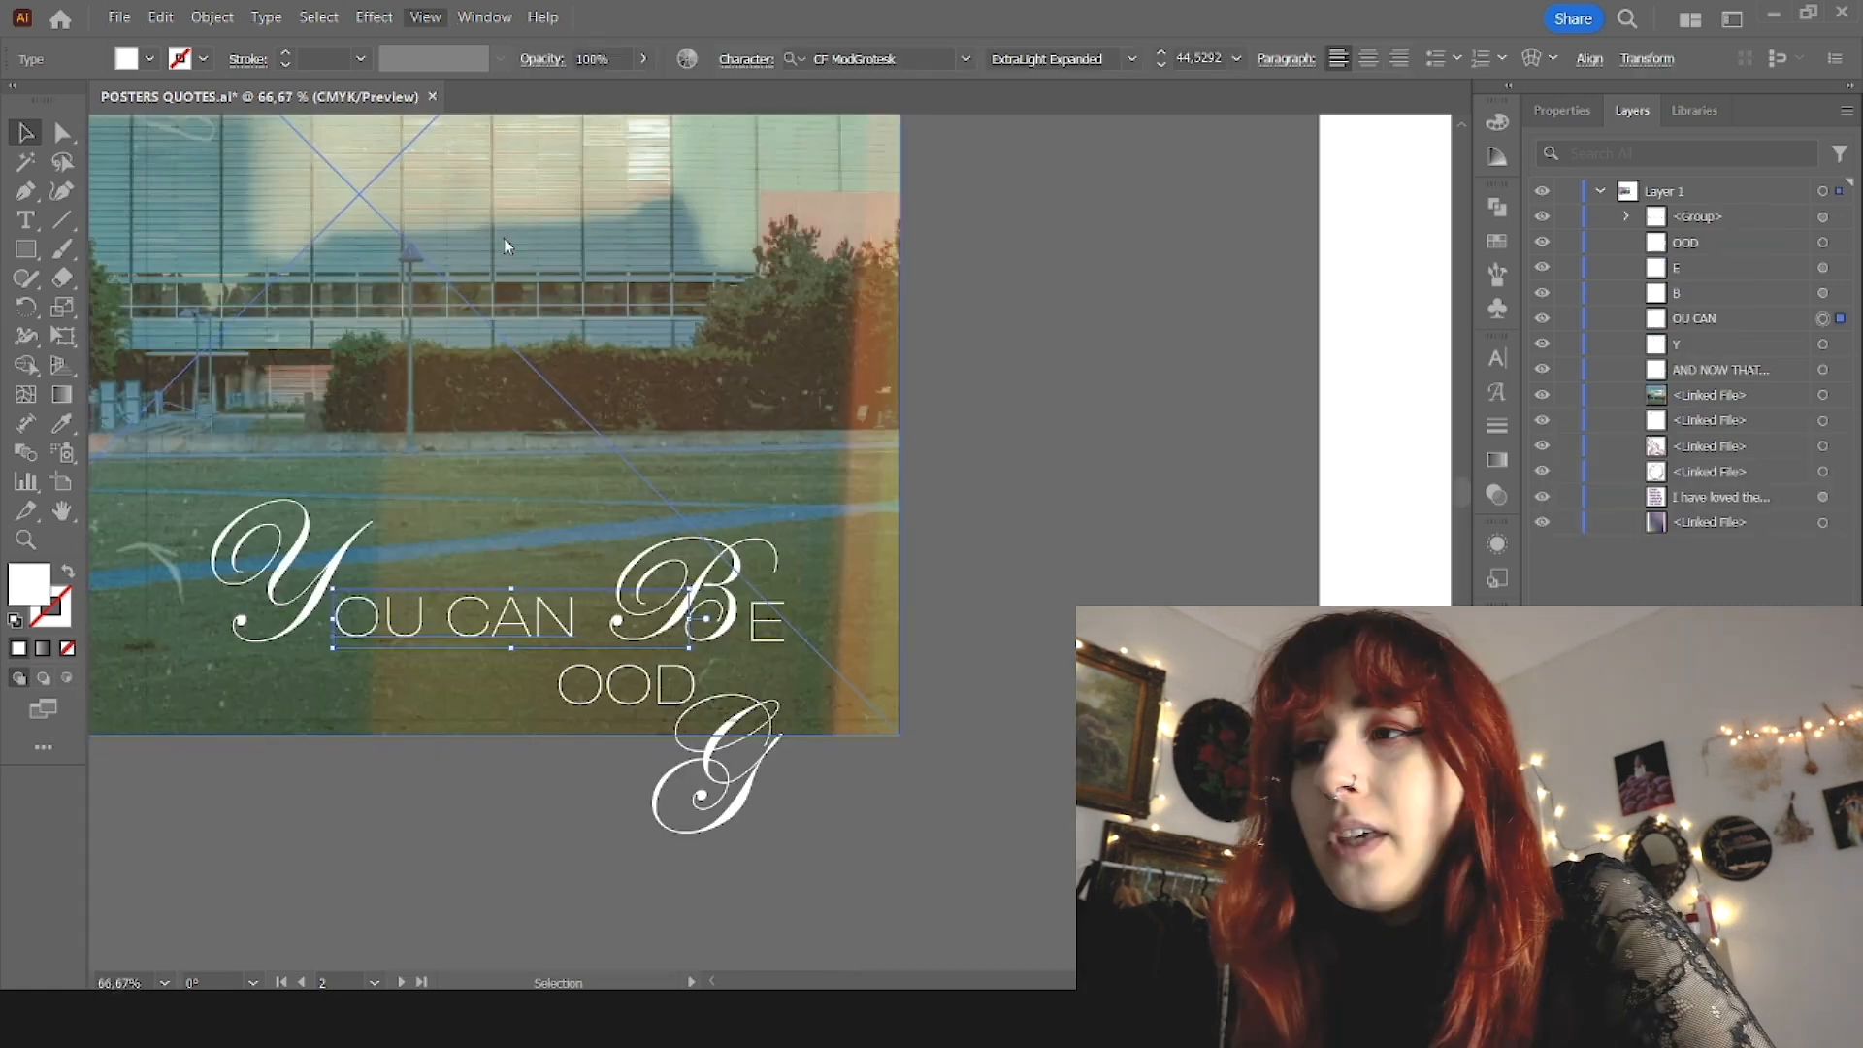
Step: Move the "You can Be" pieces up and arrange the script G and "OOD" as a second line below them
key(ctrl+shift+a)
scroll(1022, 712, up, 1)
scroll(994, 707, down, 1)
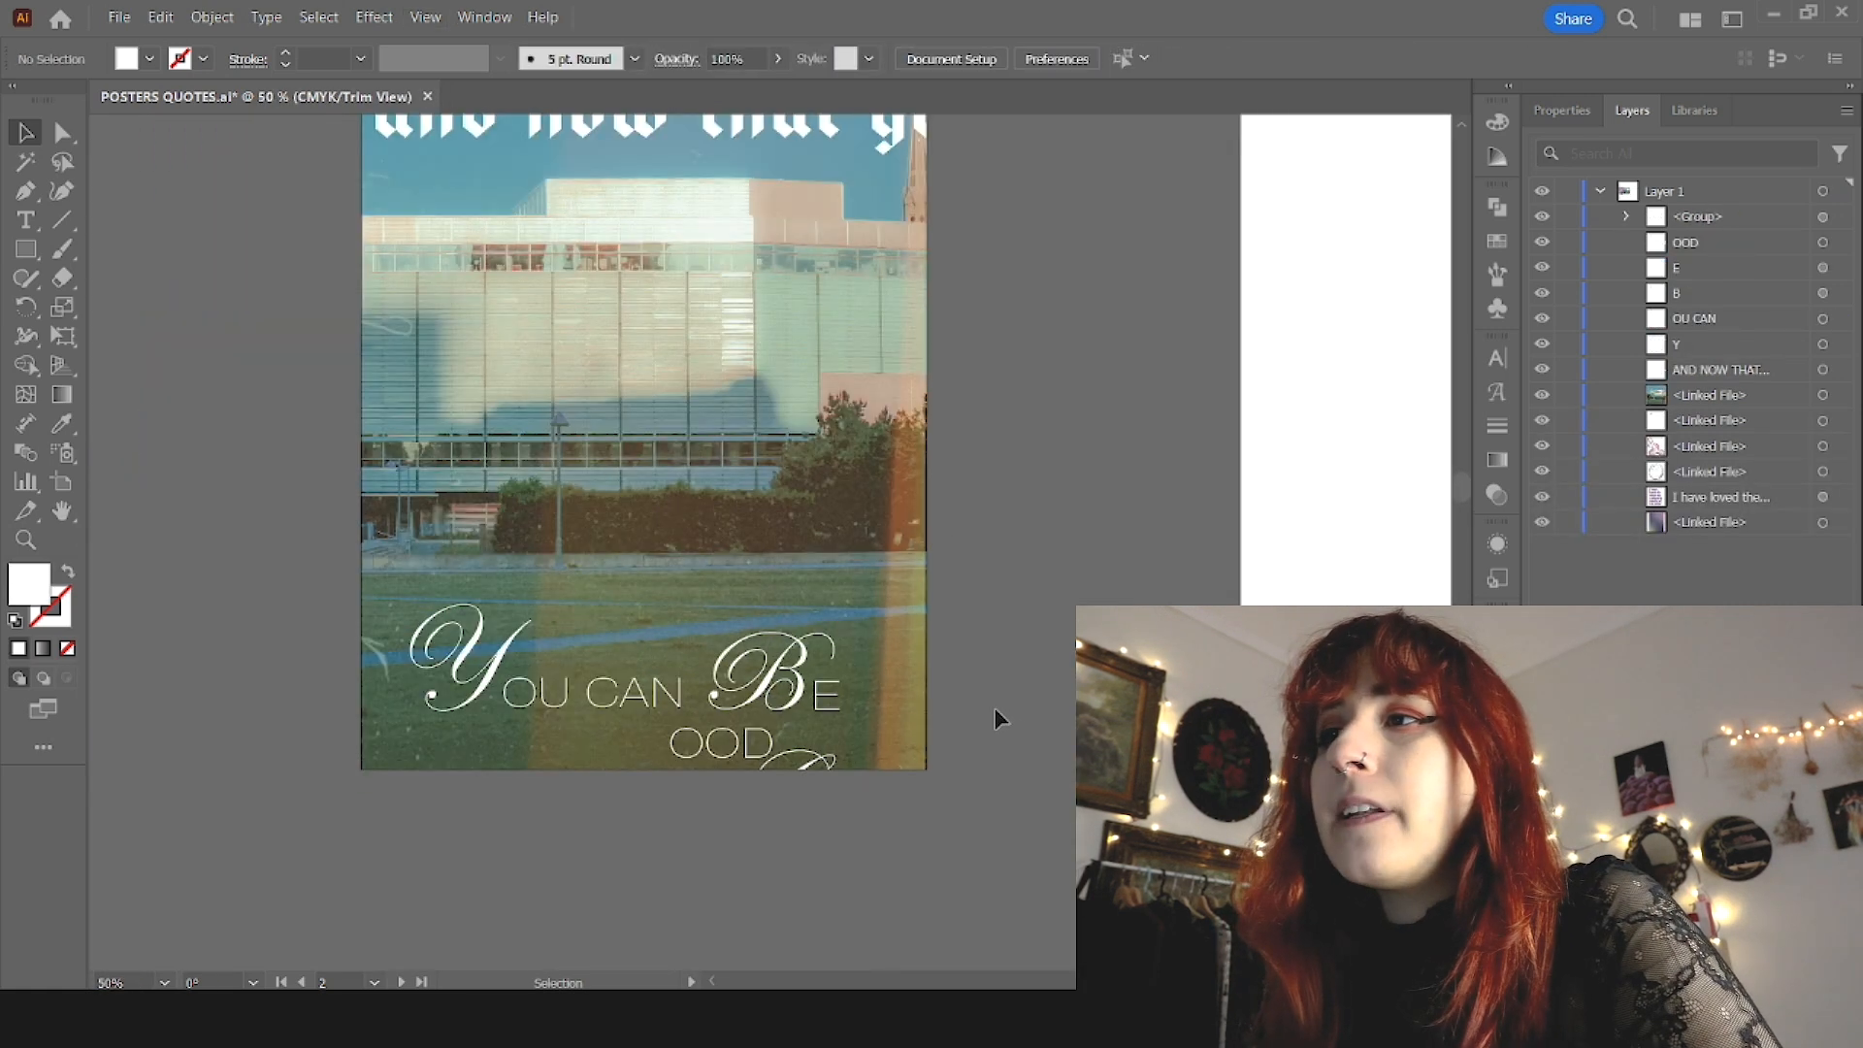
click(497, 691)
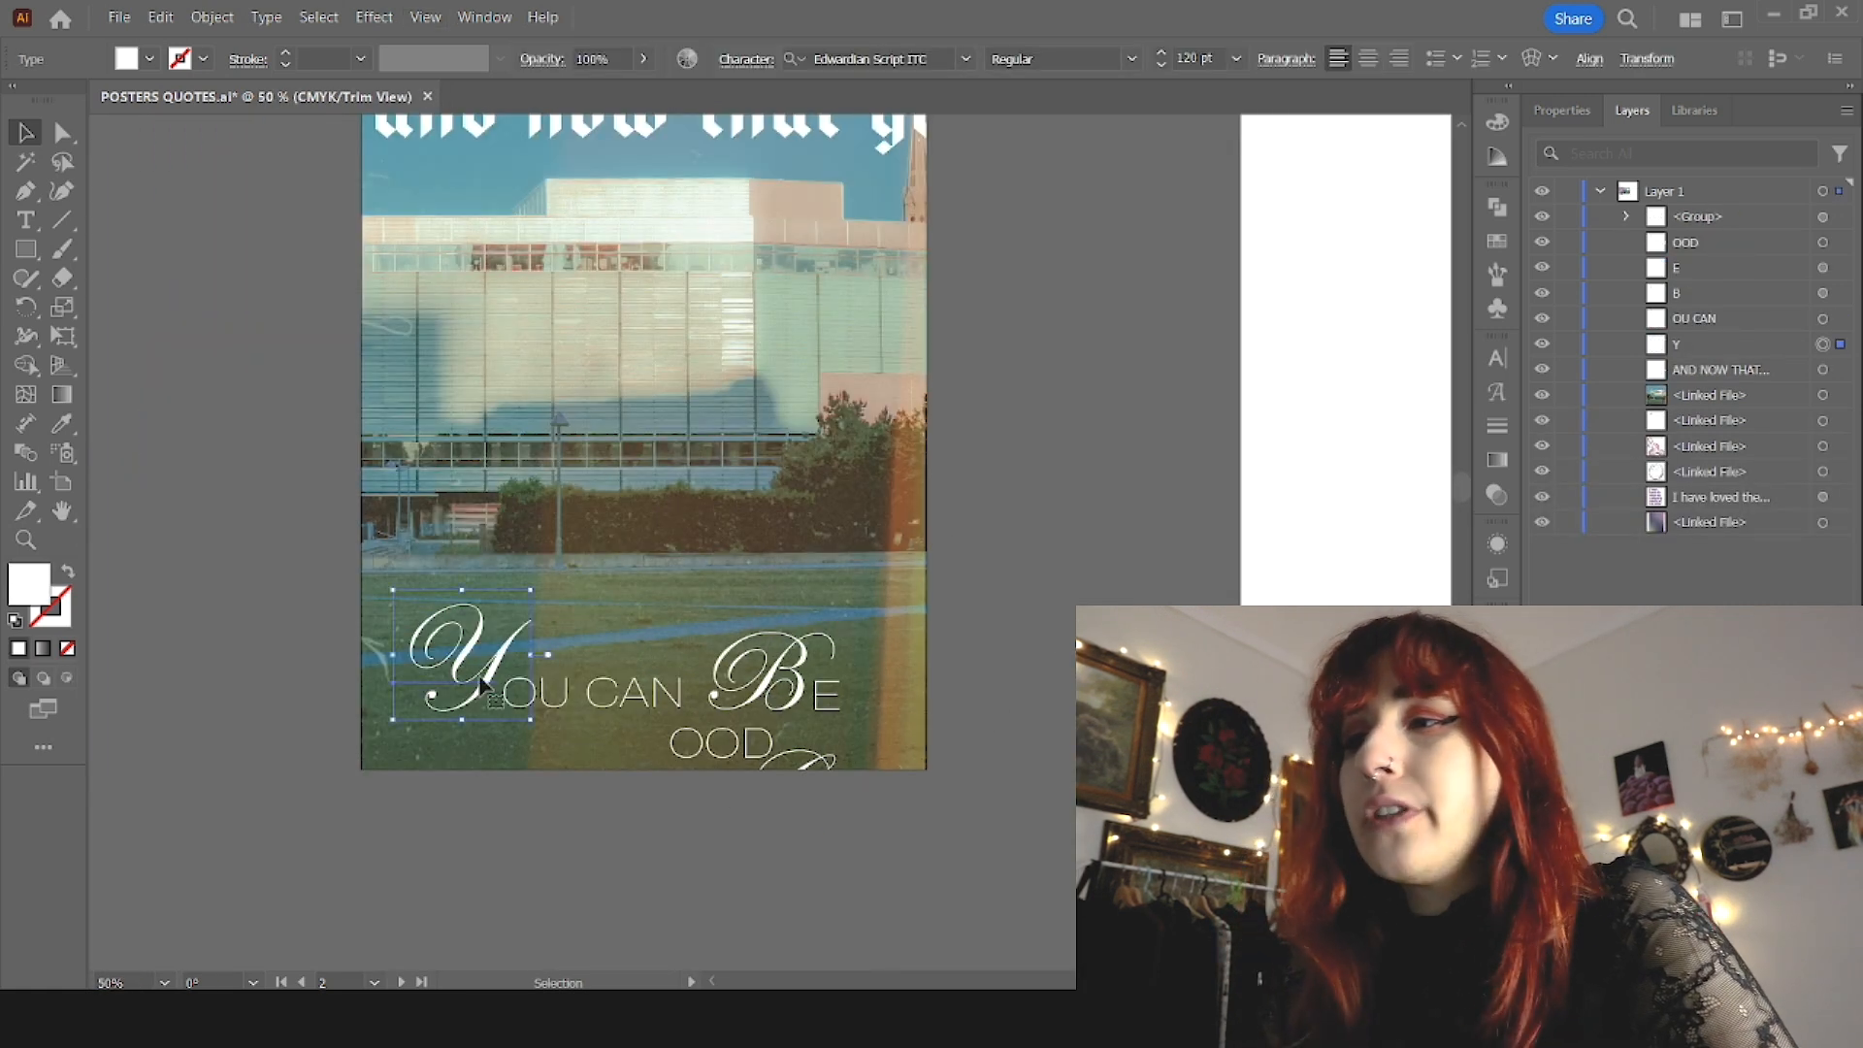
shift+click(621, 700)
shift+click(823, 695)
shift+click(794, 679)
shift+click(783, 520)
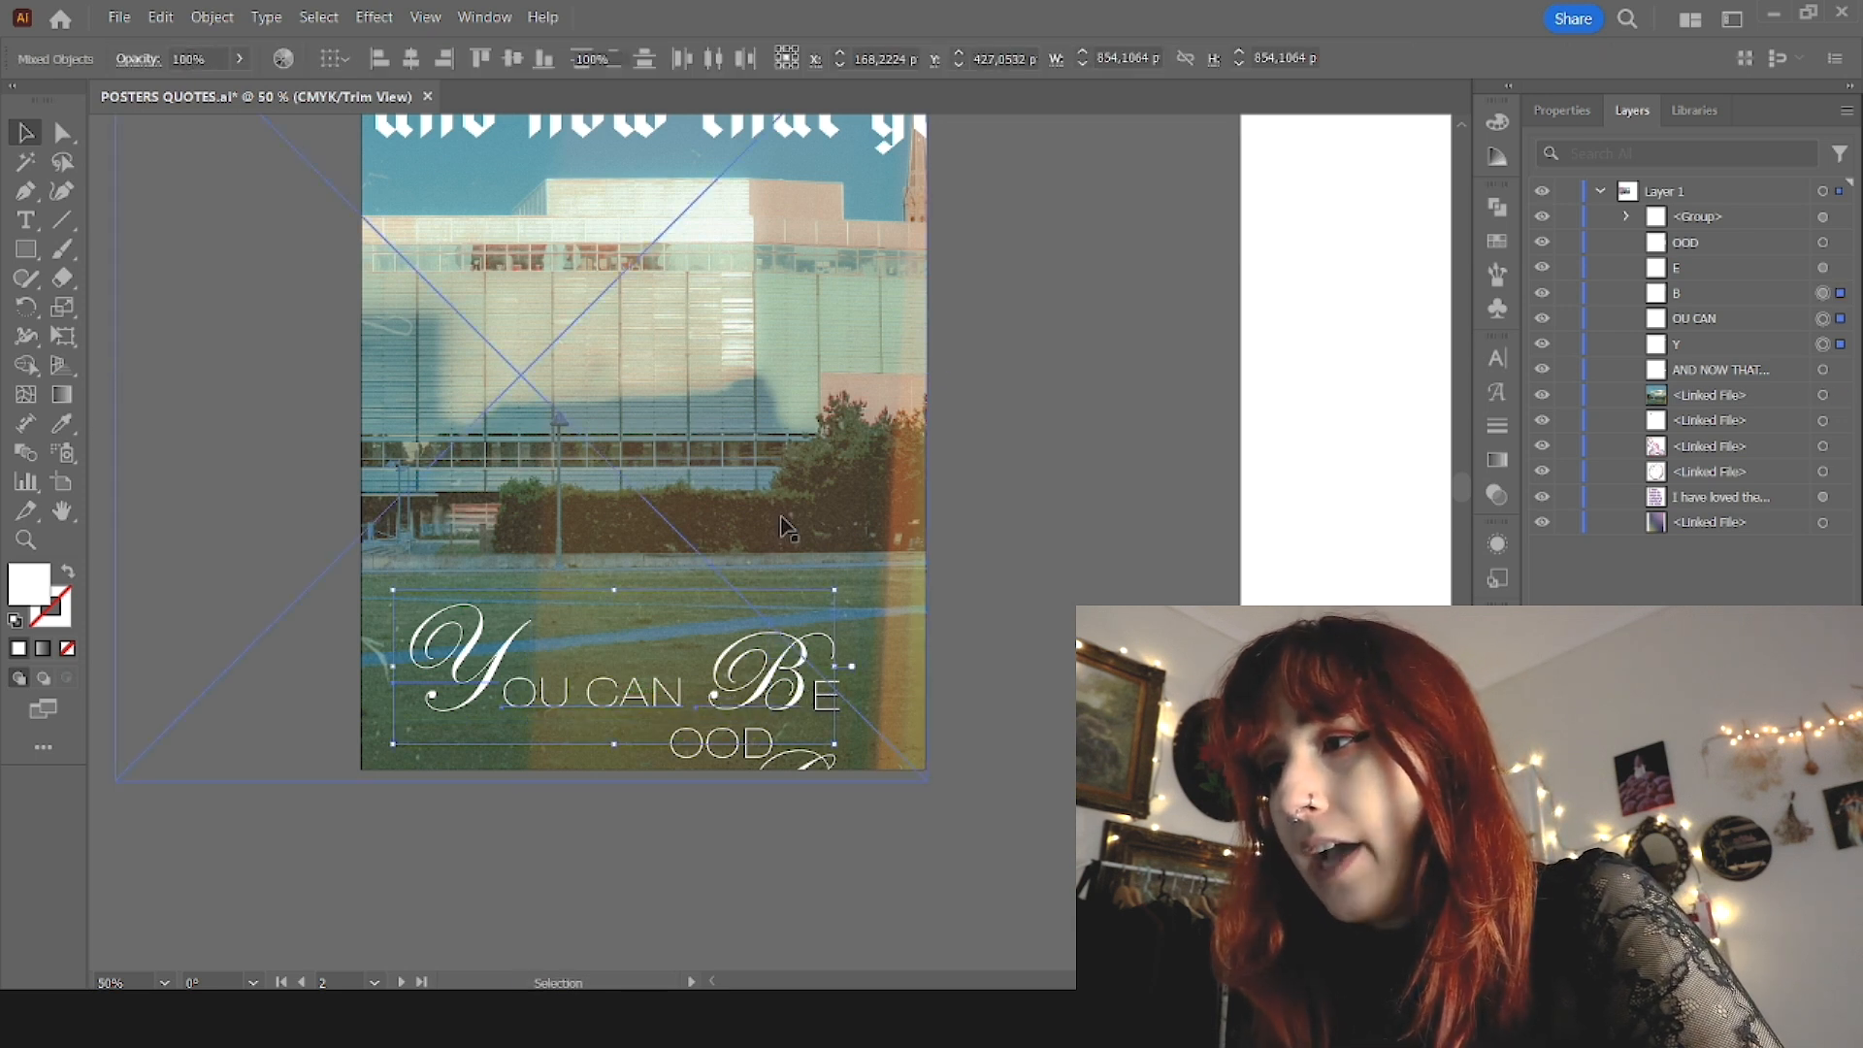
shift+click(831, 709)
drag(682, 711, 692, 639)
drag(786, 763, 675, 719)
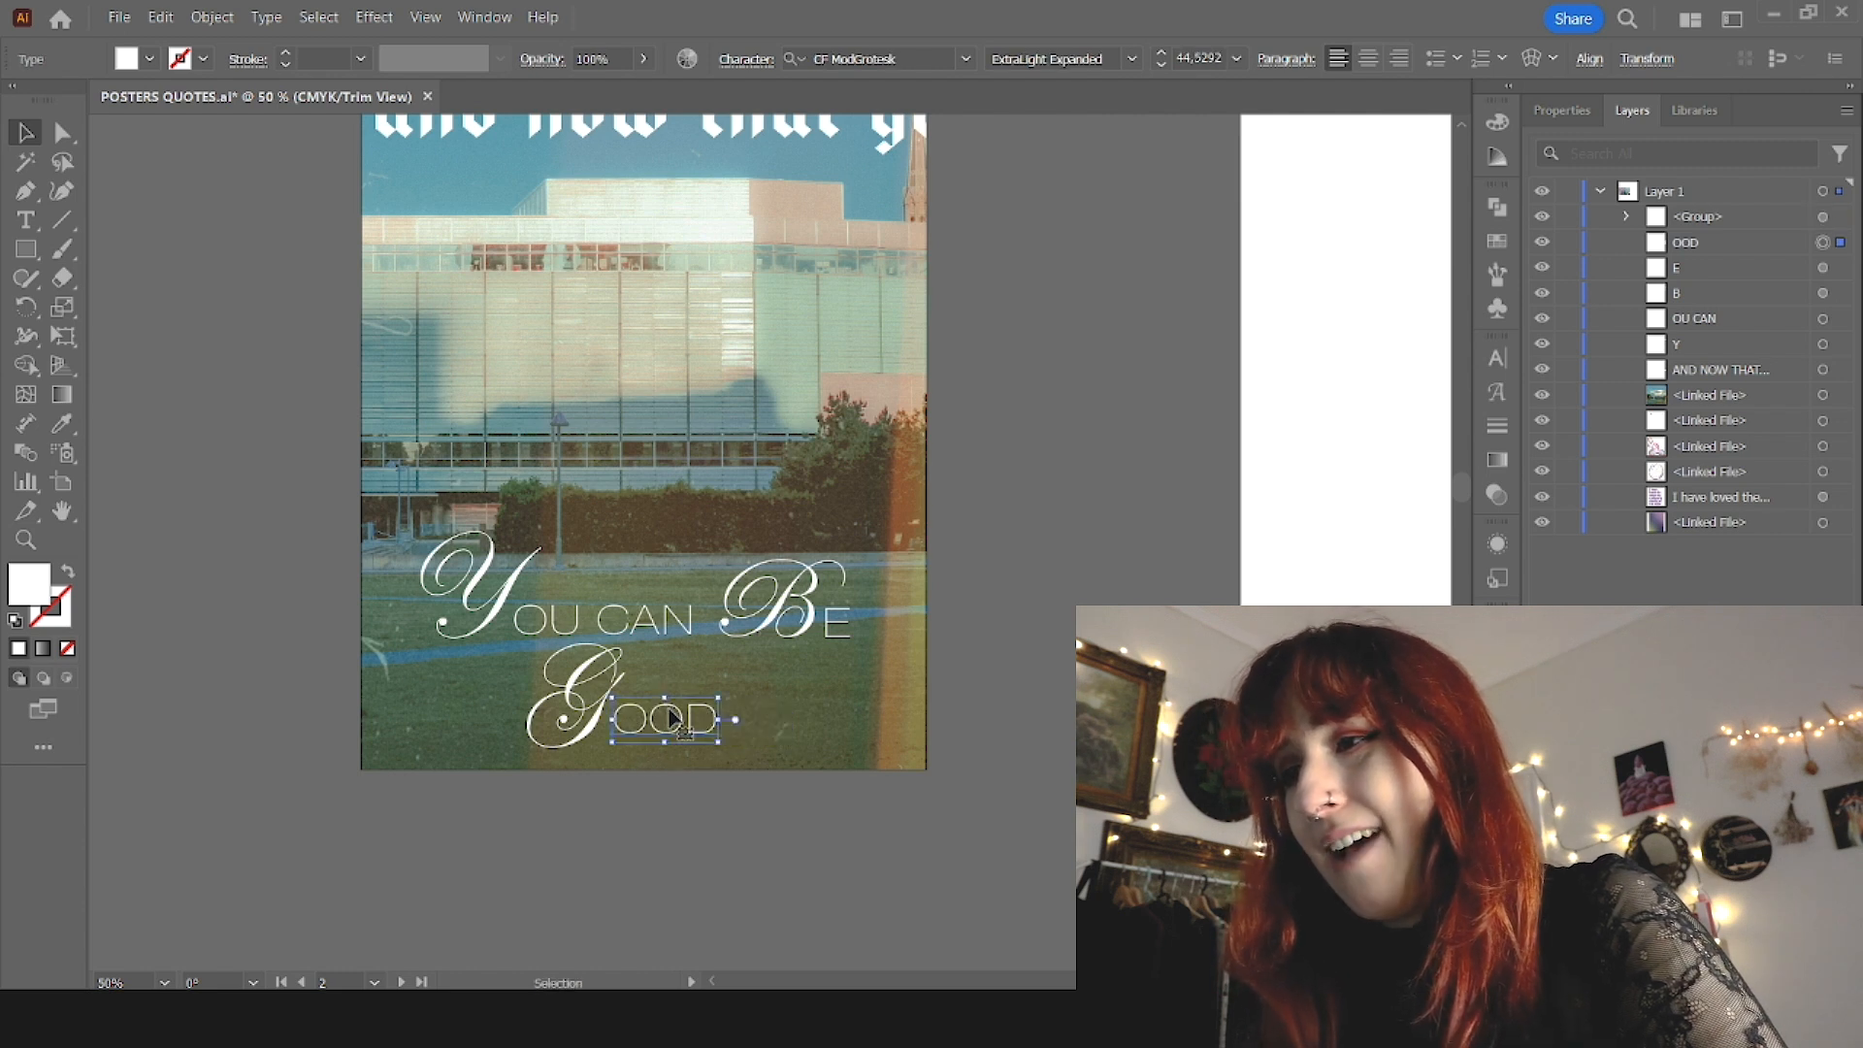
Step: Raise the "You can Be" line to the edge of the lawn and move "Good" slightly up beneath it
click(509, 580)
shift+click(694, 636)
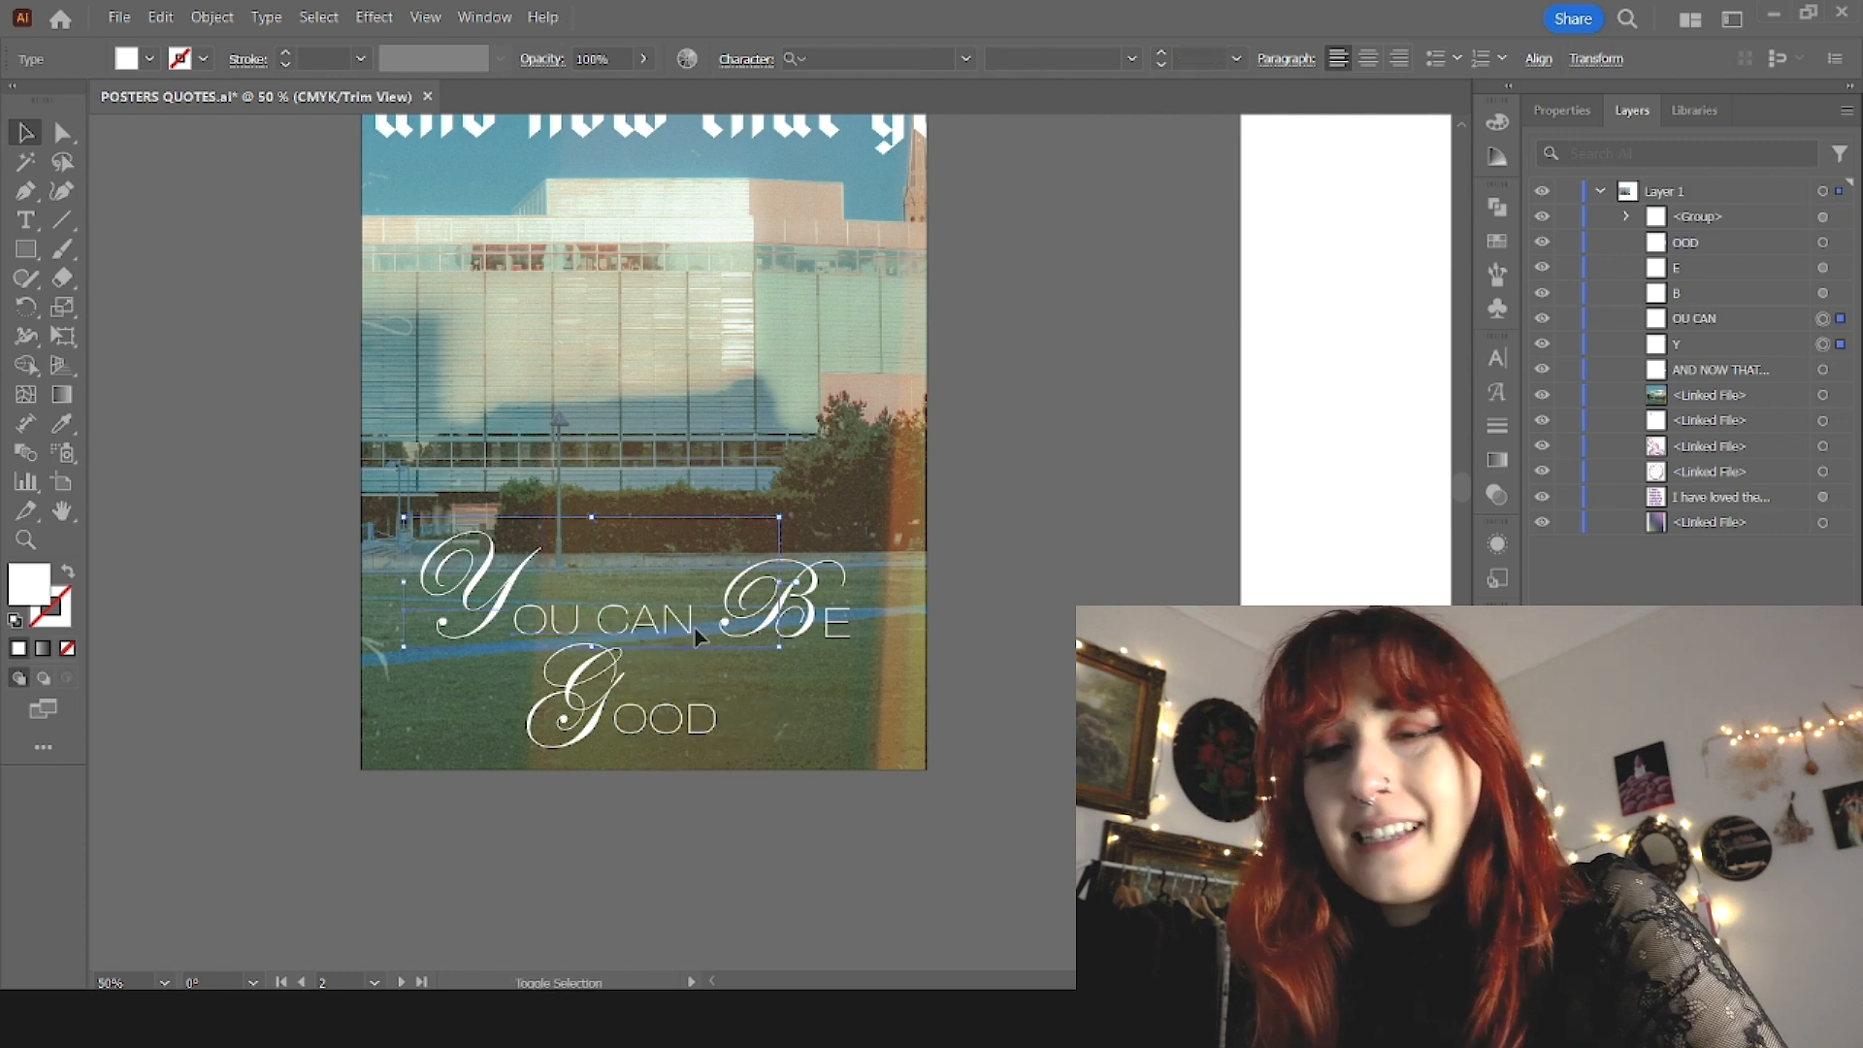
shift+click(840, 628)
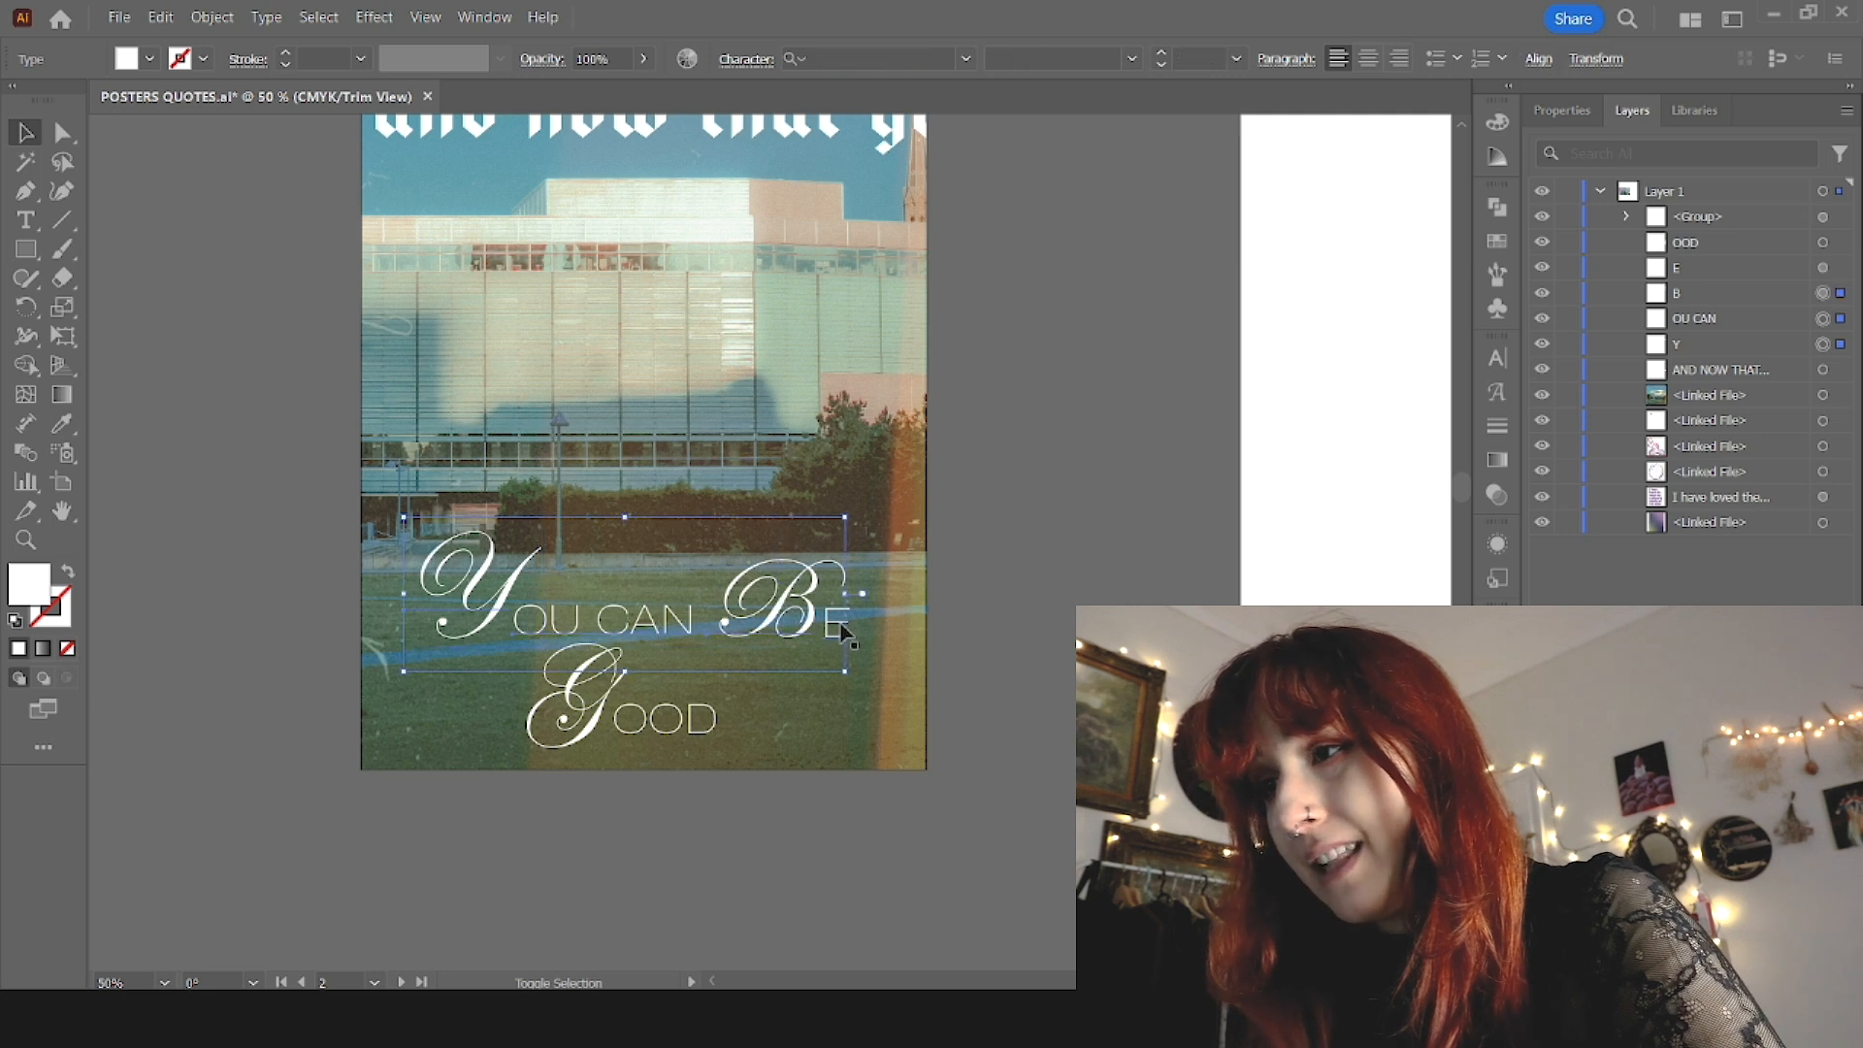
drag(801, 631, 801, 566)
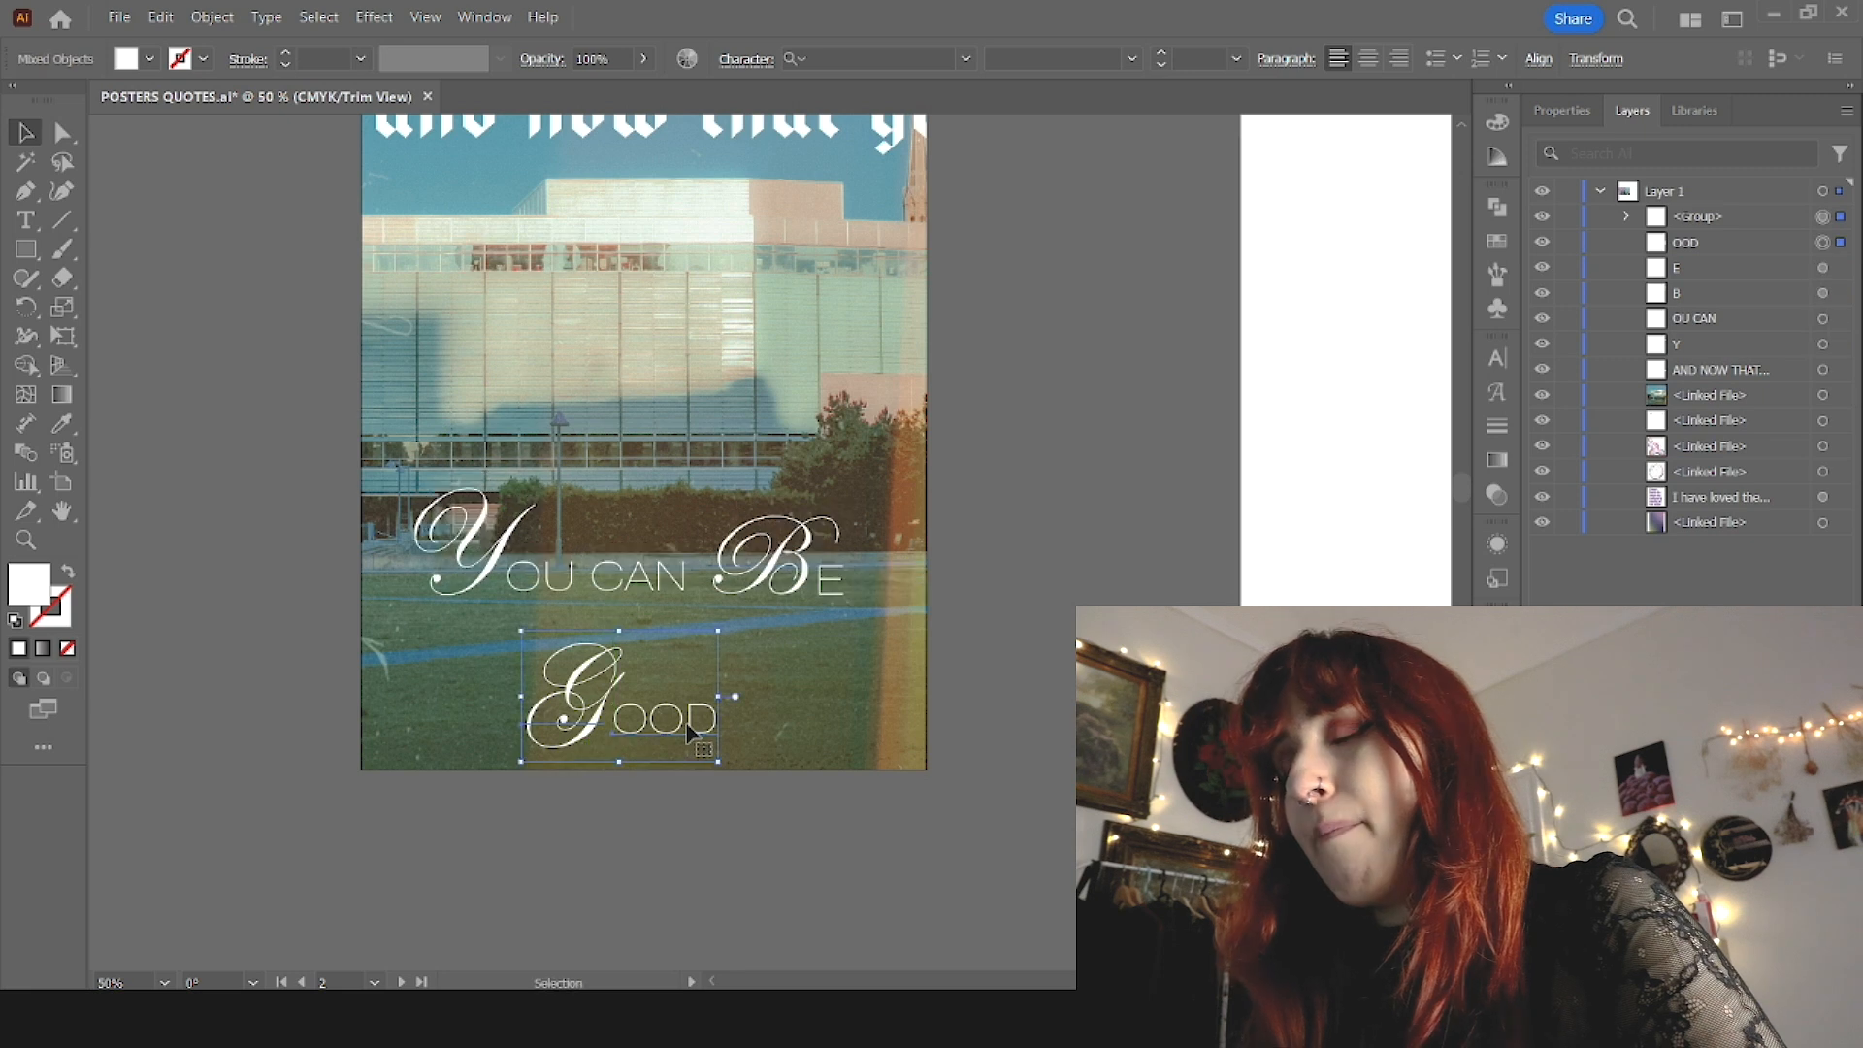
drag(686, 722, 686, 695)
Step: Group the "Good" and "You can Be" pieces as two separate lines and center them horizontally on the artboard
key(ctrl+g)
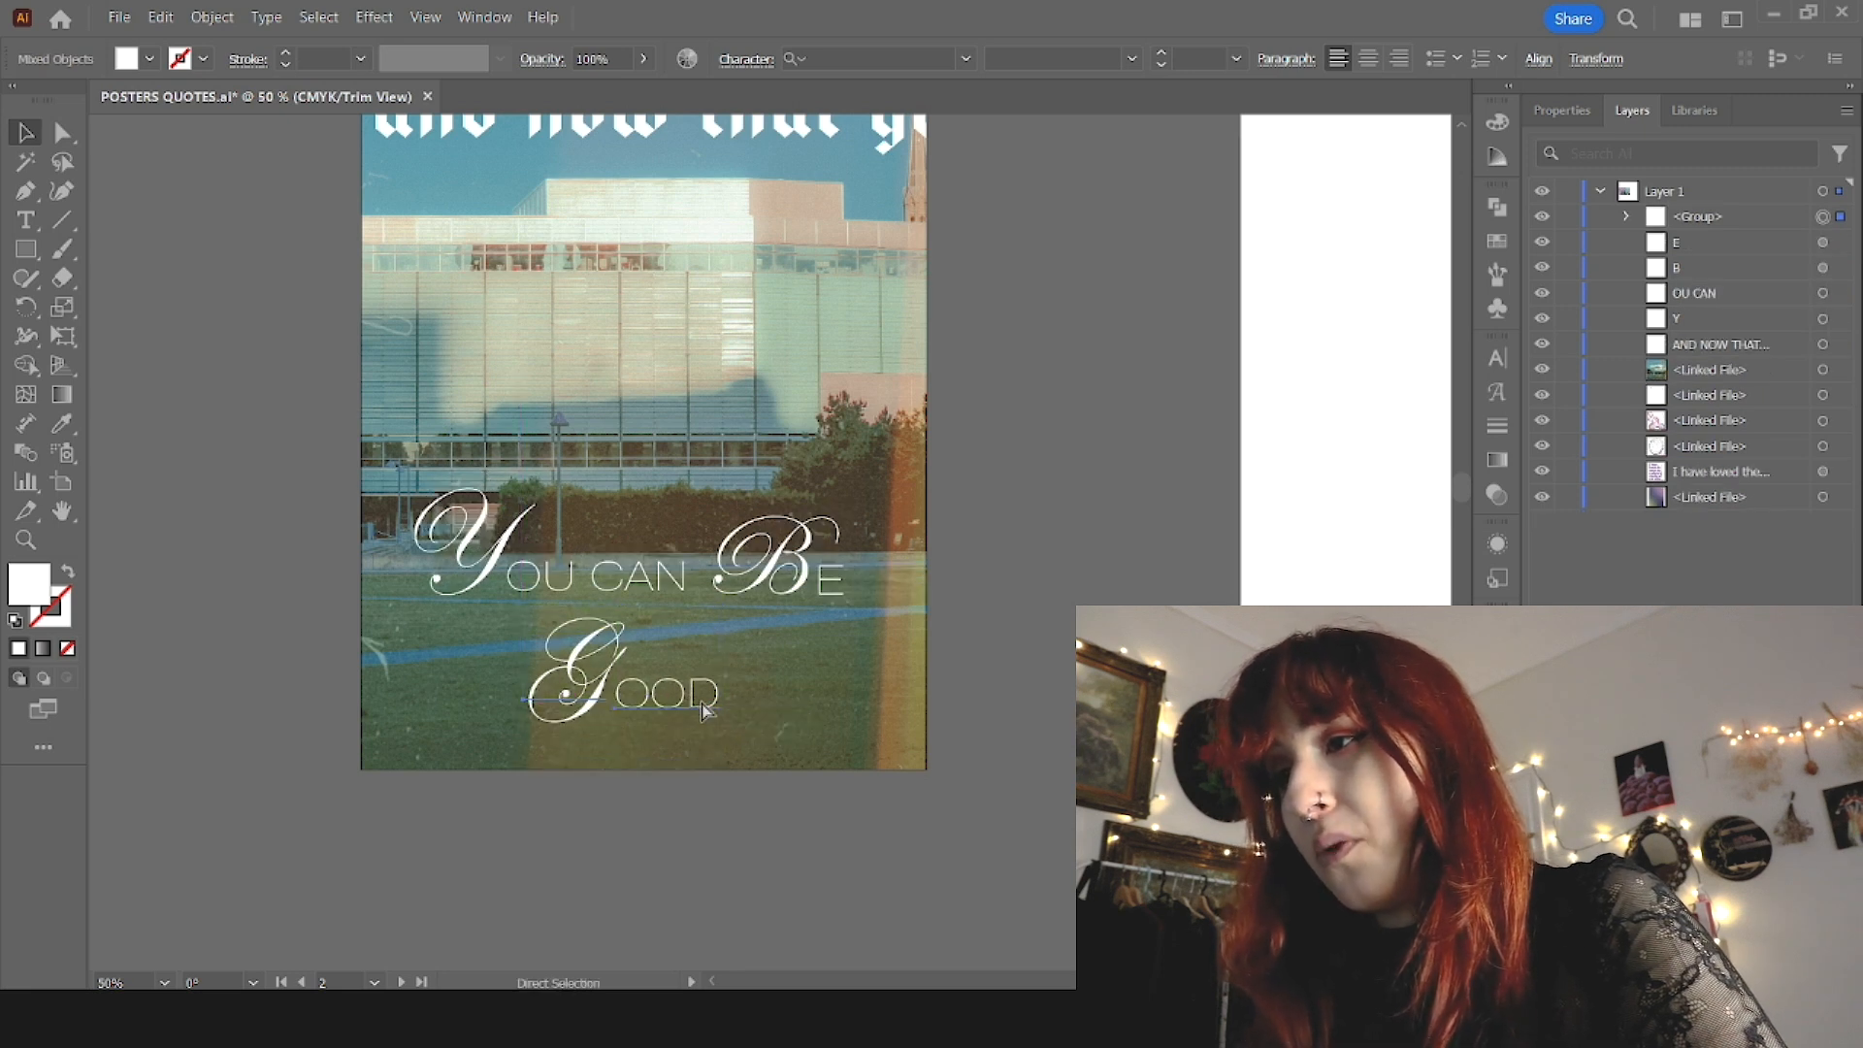
click(764, 570)
drag(1120, 544, 333, 561)
shift+click(681, 433)
key(ctrl+g)
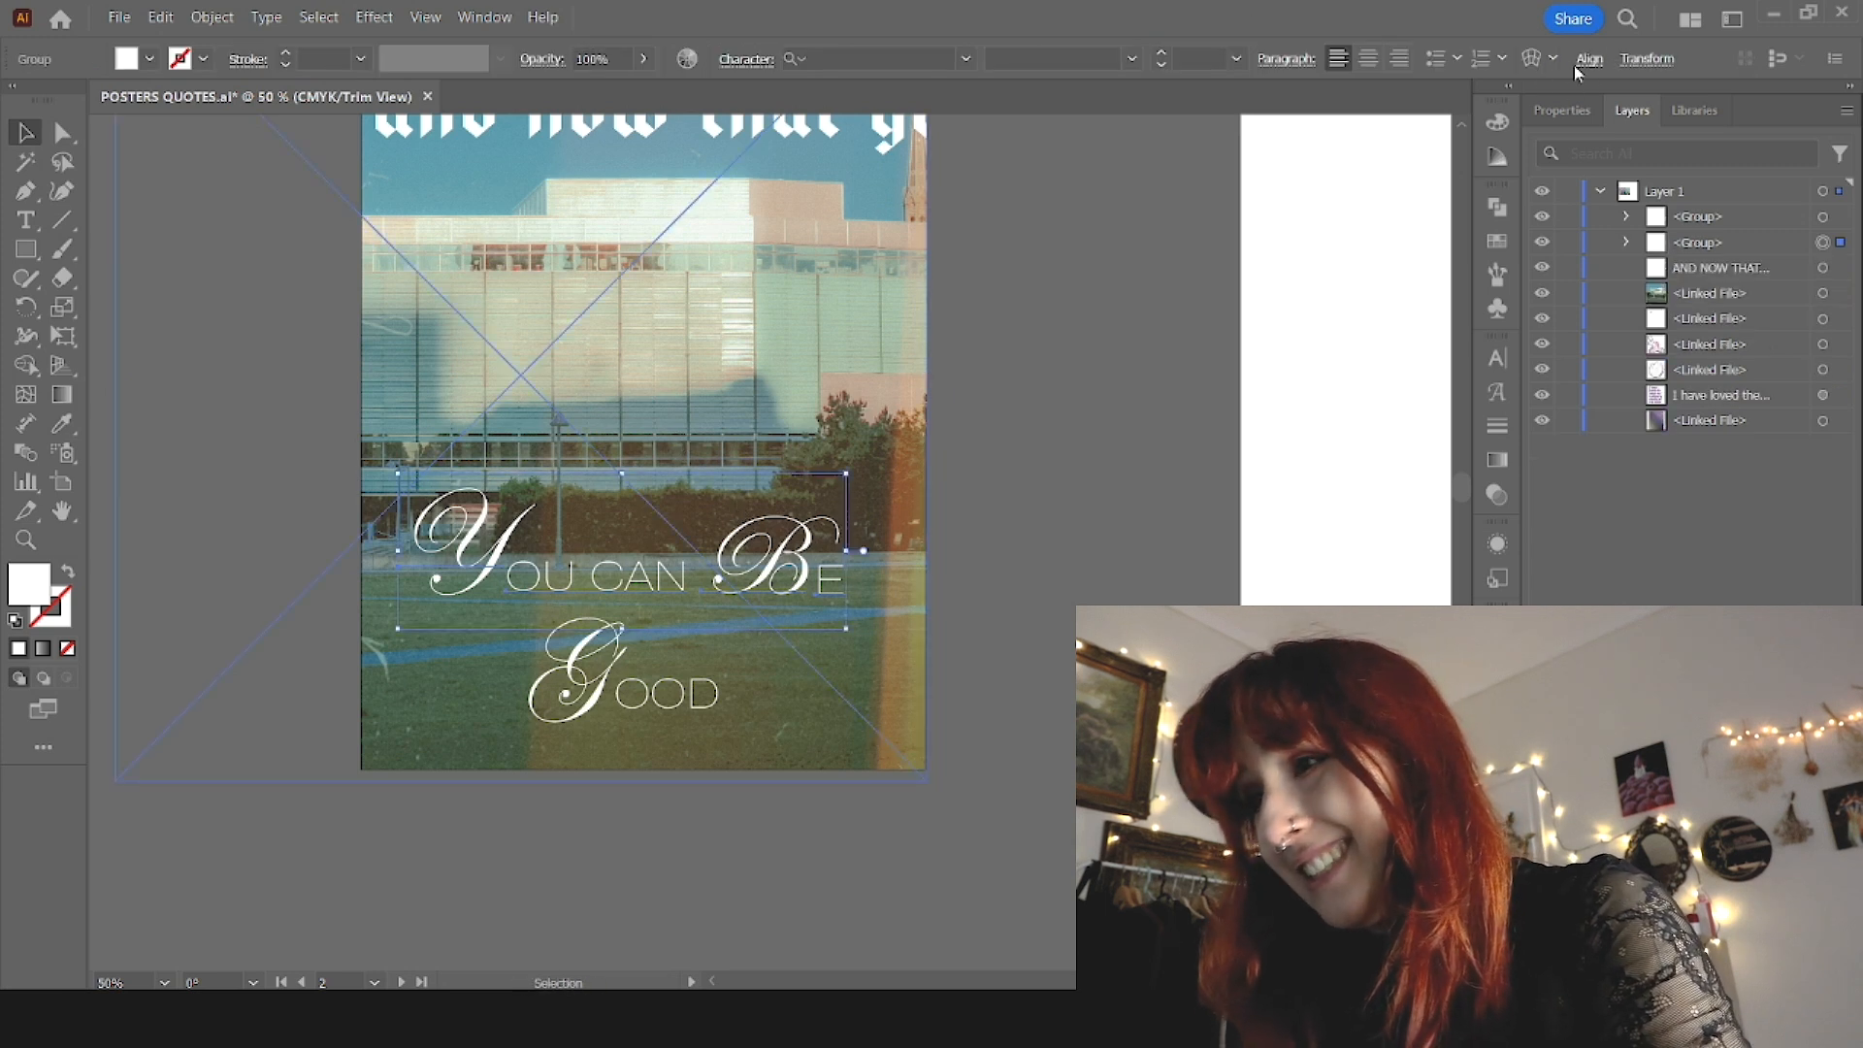
click(1397, 140)
Step: Copy the thin sans-serif style of "OU CAN" to the "And now that you" line and move that line higher in the sky
scroll(1387, 135, up, 3)
key(i)
click(676, 745)
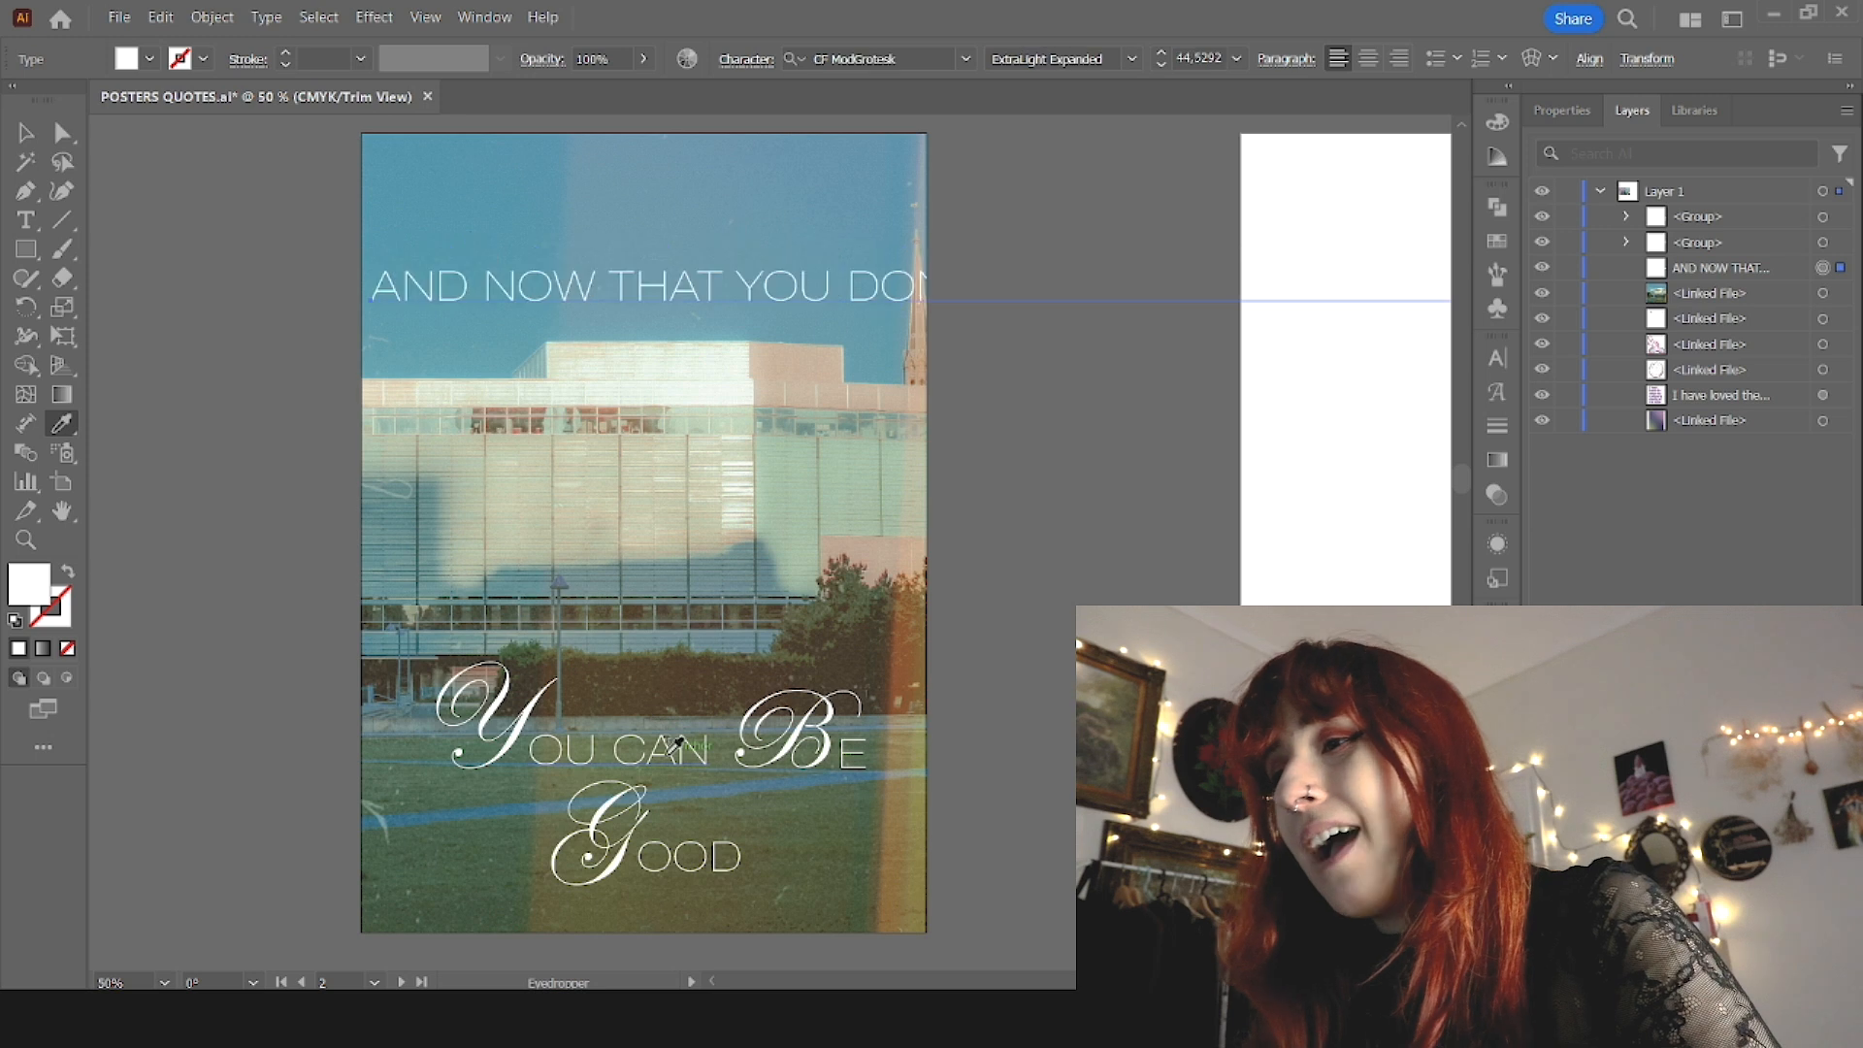
key(v)
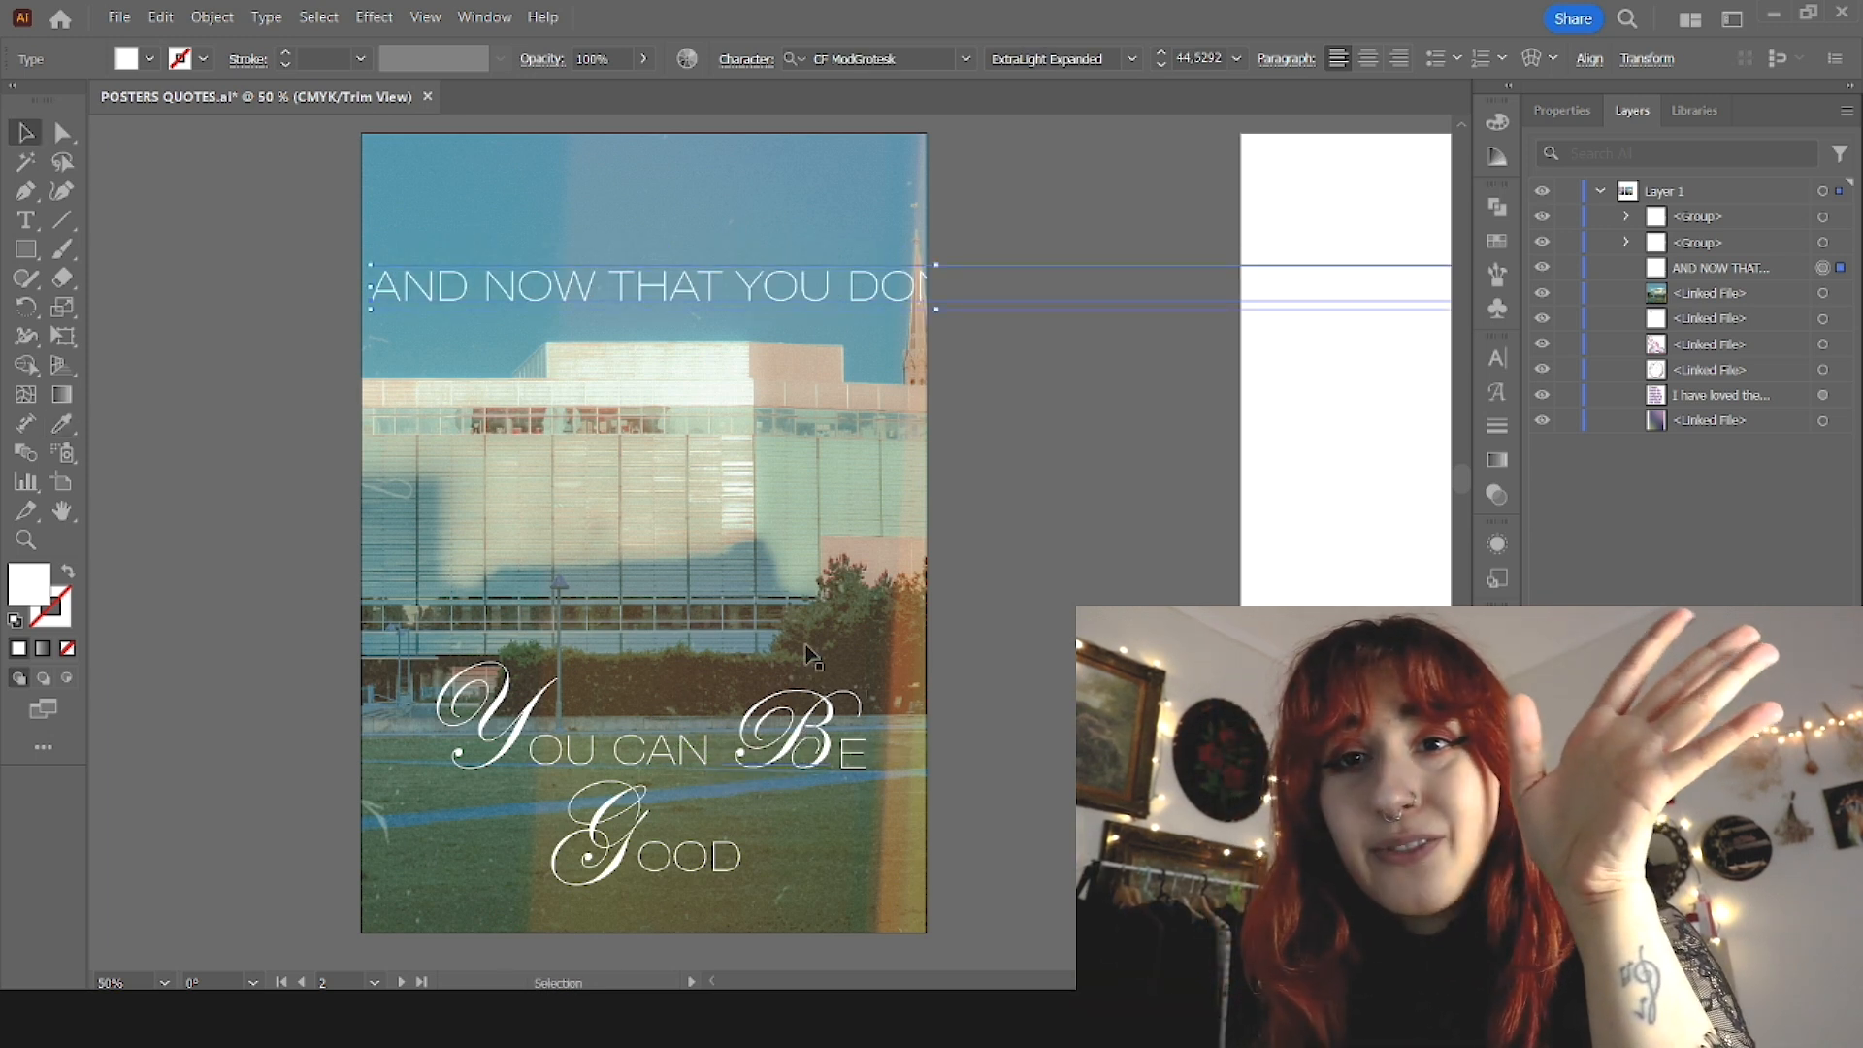
drag(640, 277, 652, 223)
Step: Split the initial A off the "AND NOW THAT YOU" line as its own text and give it the script Y's style
key(t)
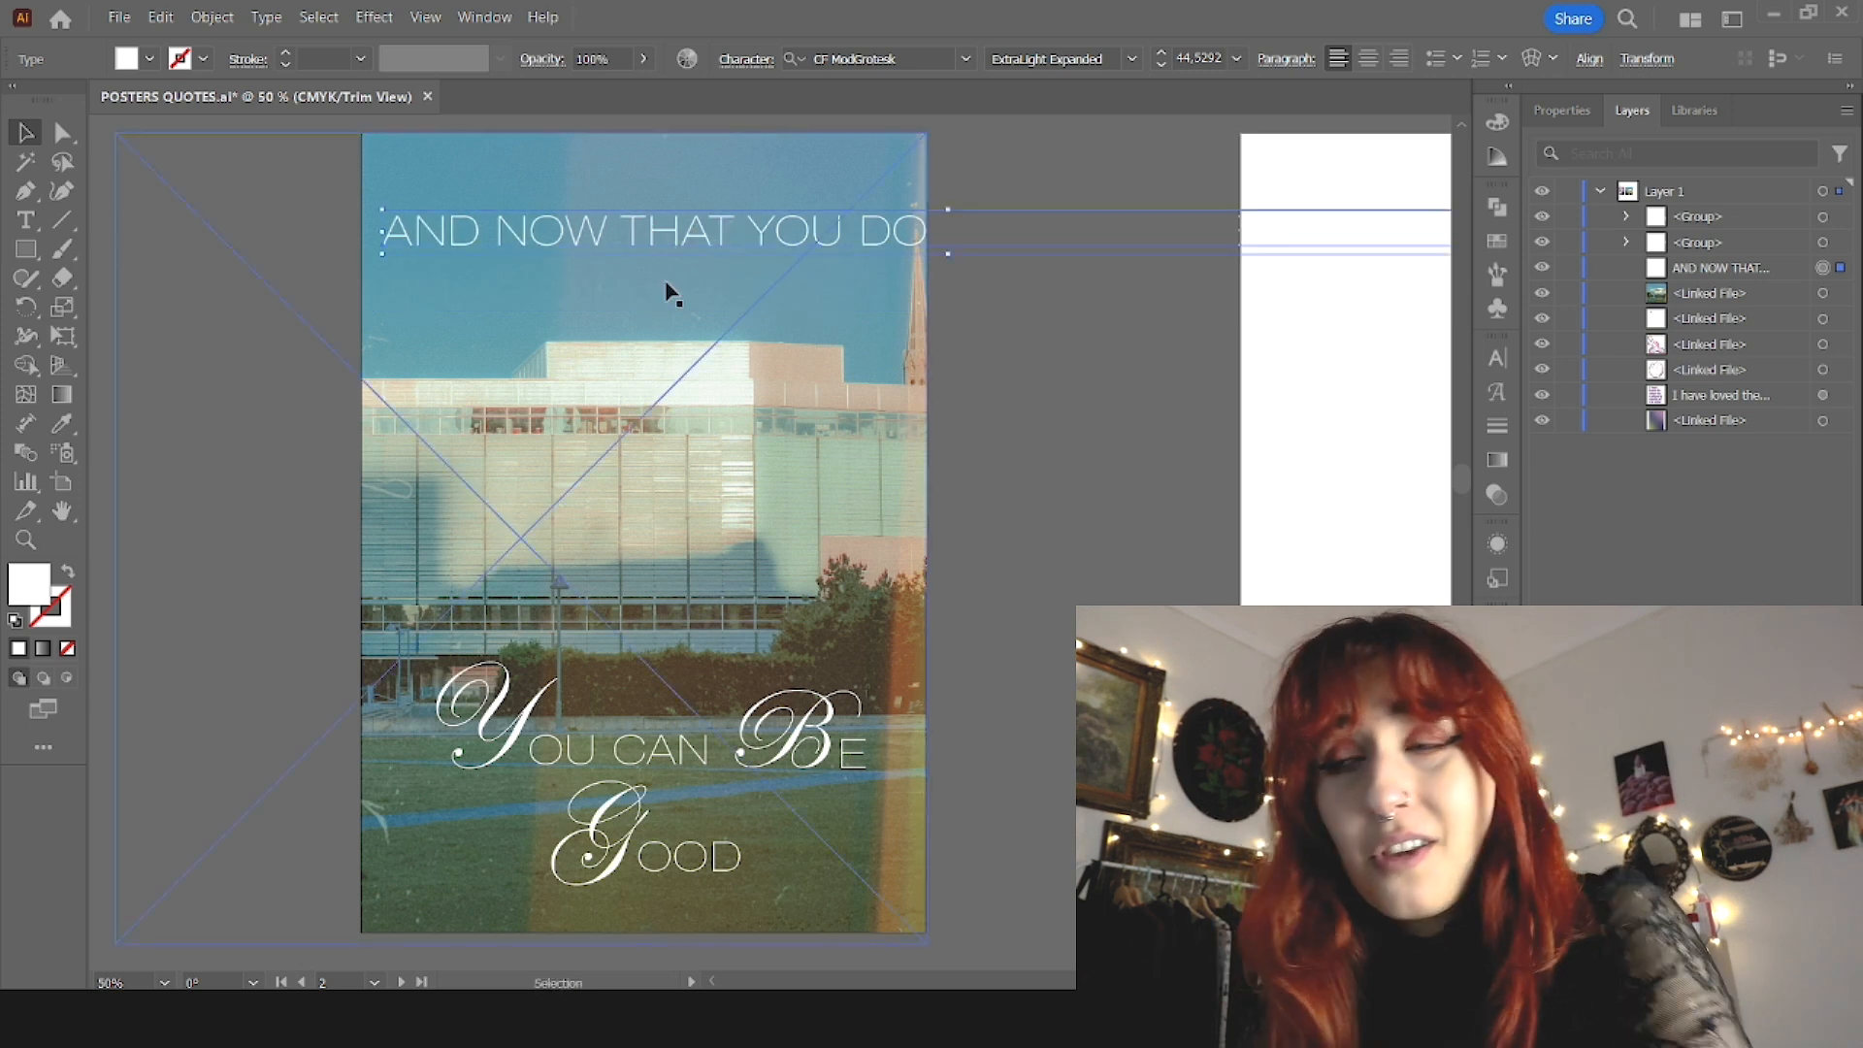
click(426, 233)
key(BackSpace)
click(476, 319)
text(a)
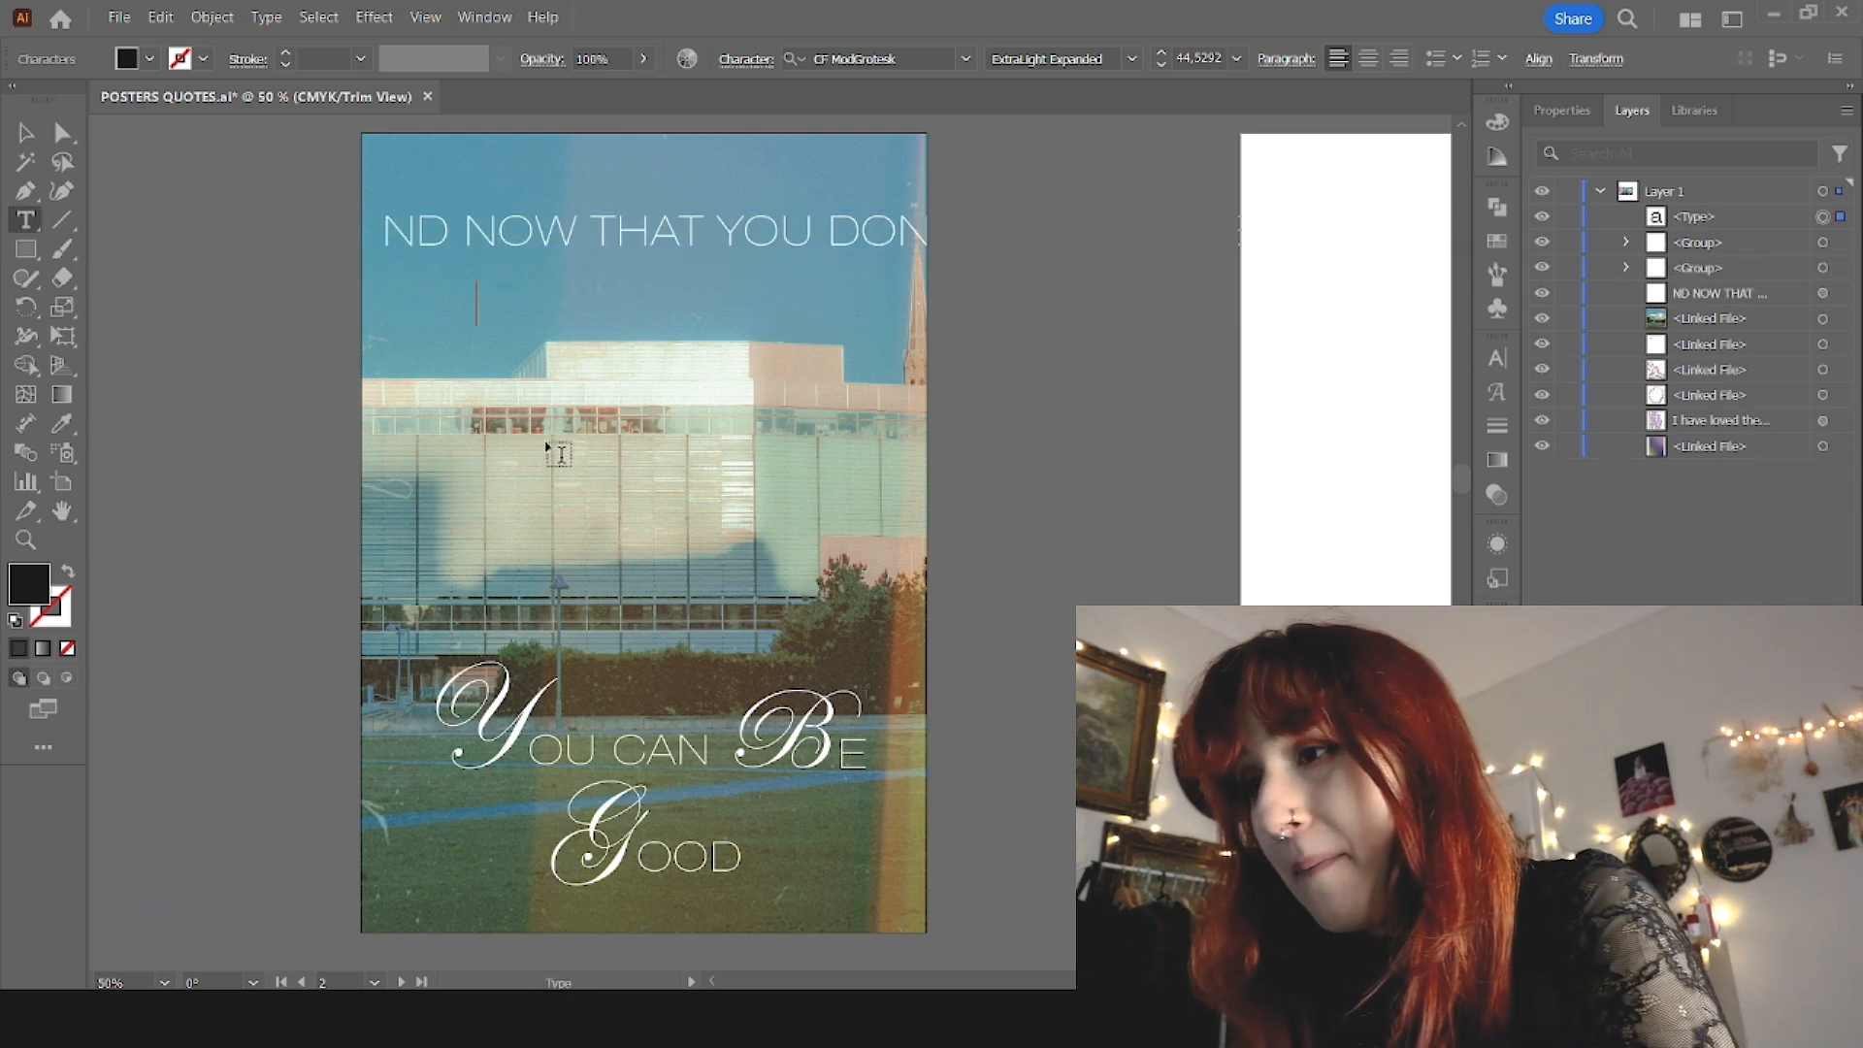
text(A)
key(Escape)
key(i)
click(524, 723)
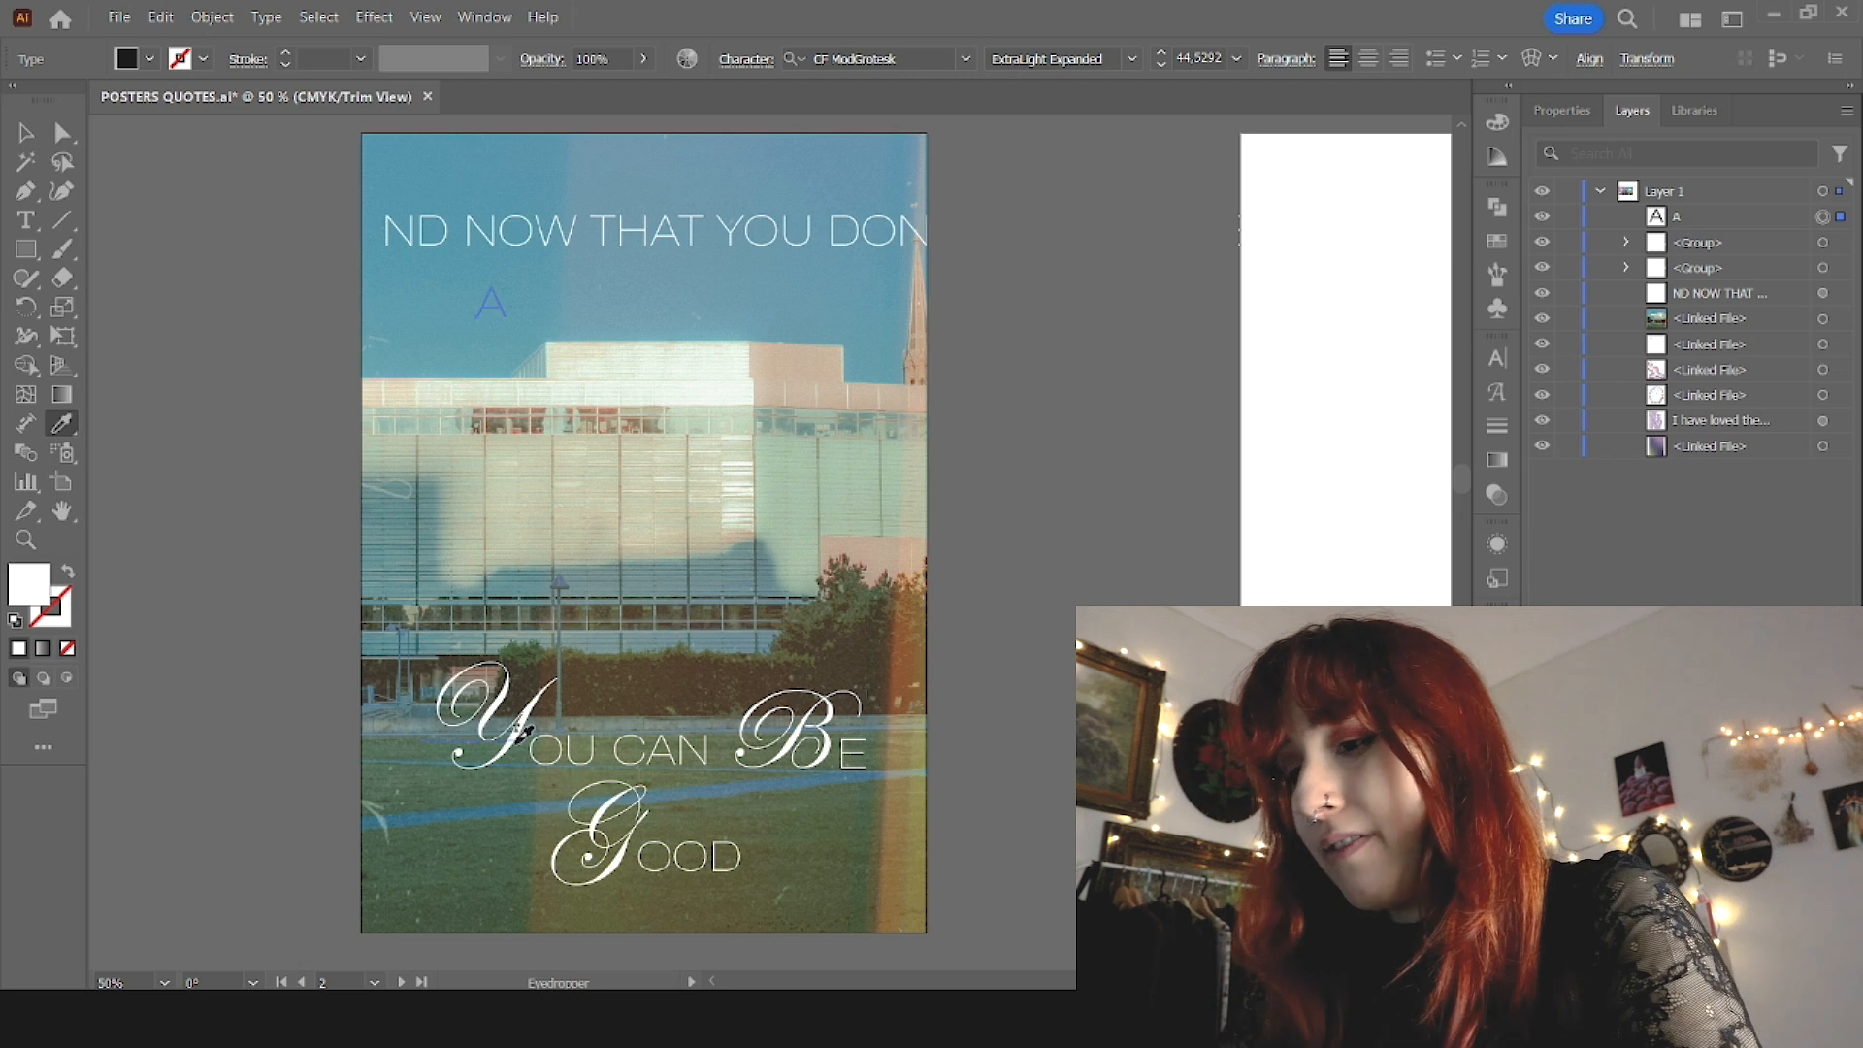
Step: Position the script A at the start of the top line and shift "ND NOW THAT YOU" right to follow it
key(v)
drag(585, 282, 466, 219)
drag(637, 238, 741, 237)
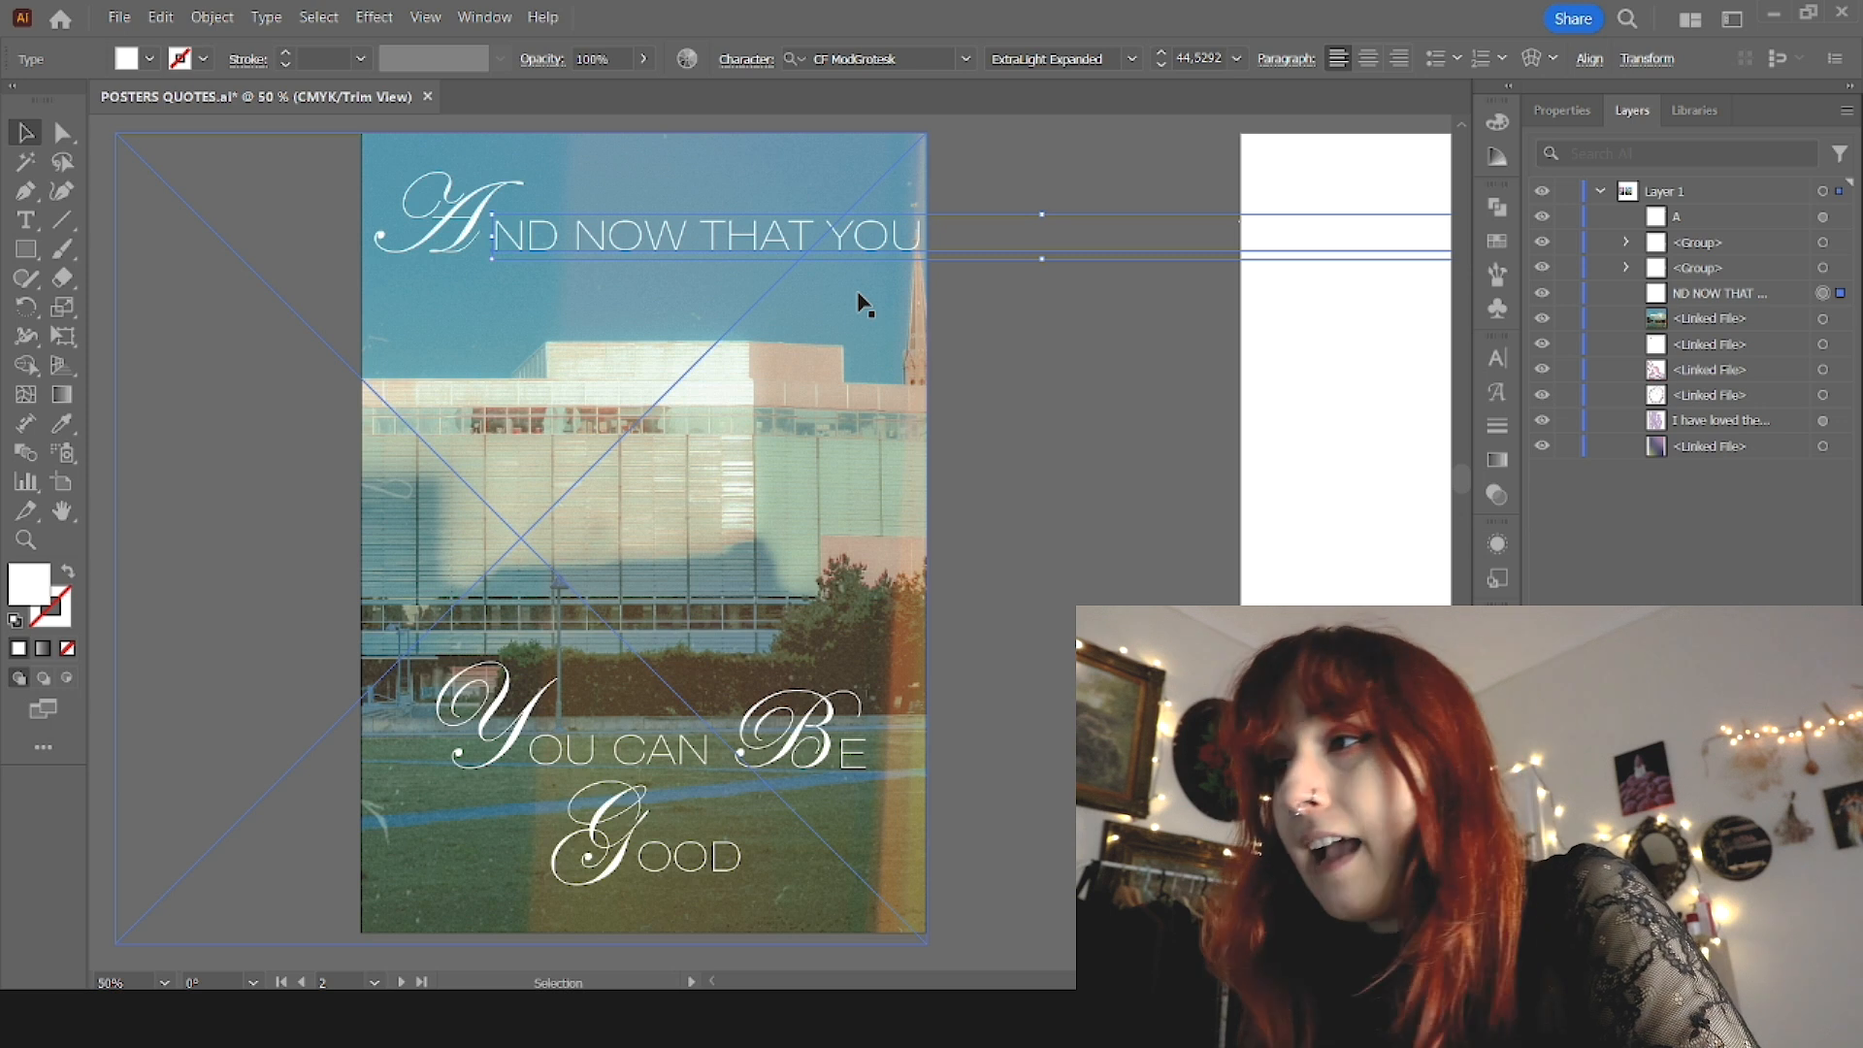
Step: Remove everything from "YOU" onward in the top line, leaving "ND NOW THAT" after the script A
key(t)
drag(825, 238, 1519, 219)
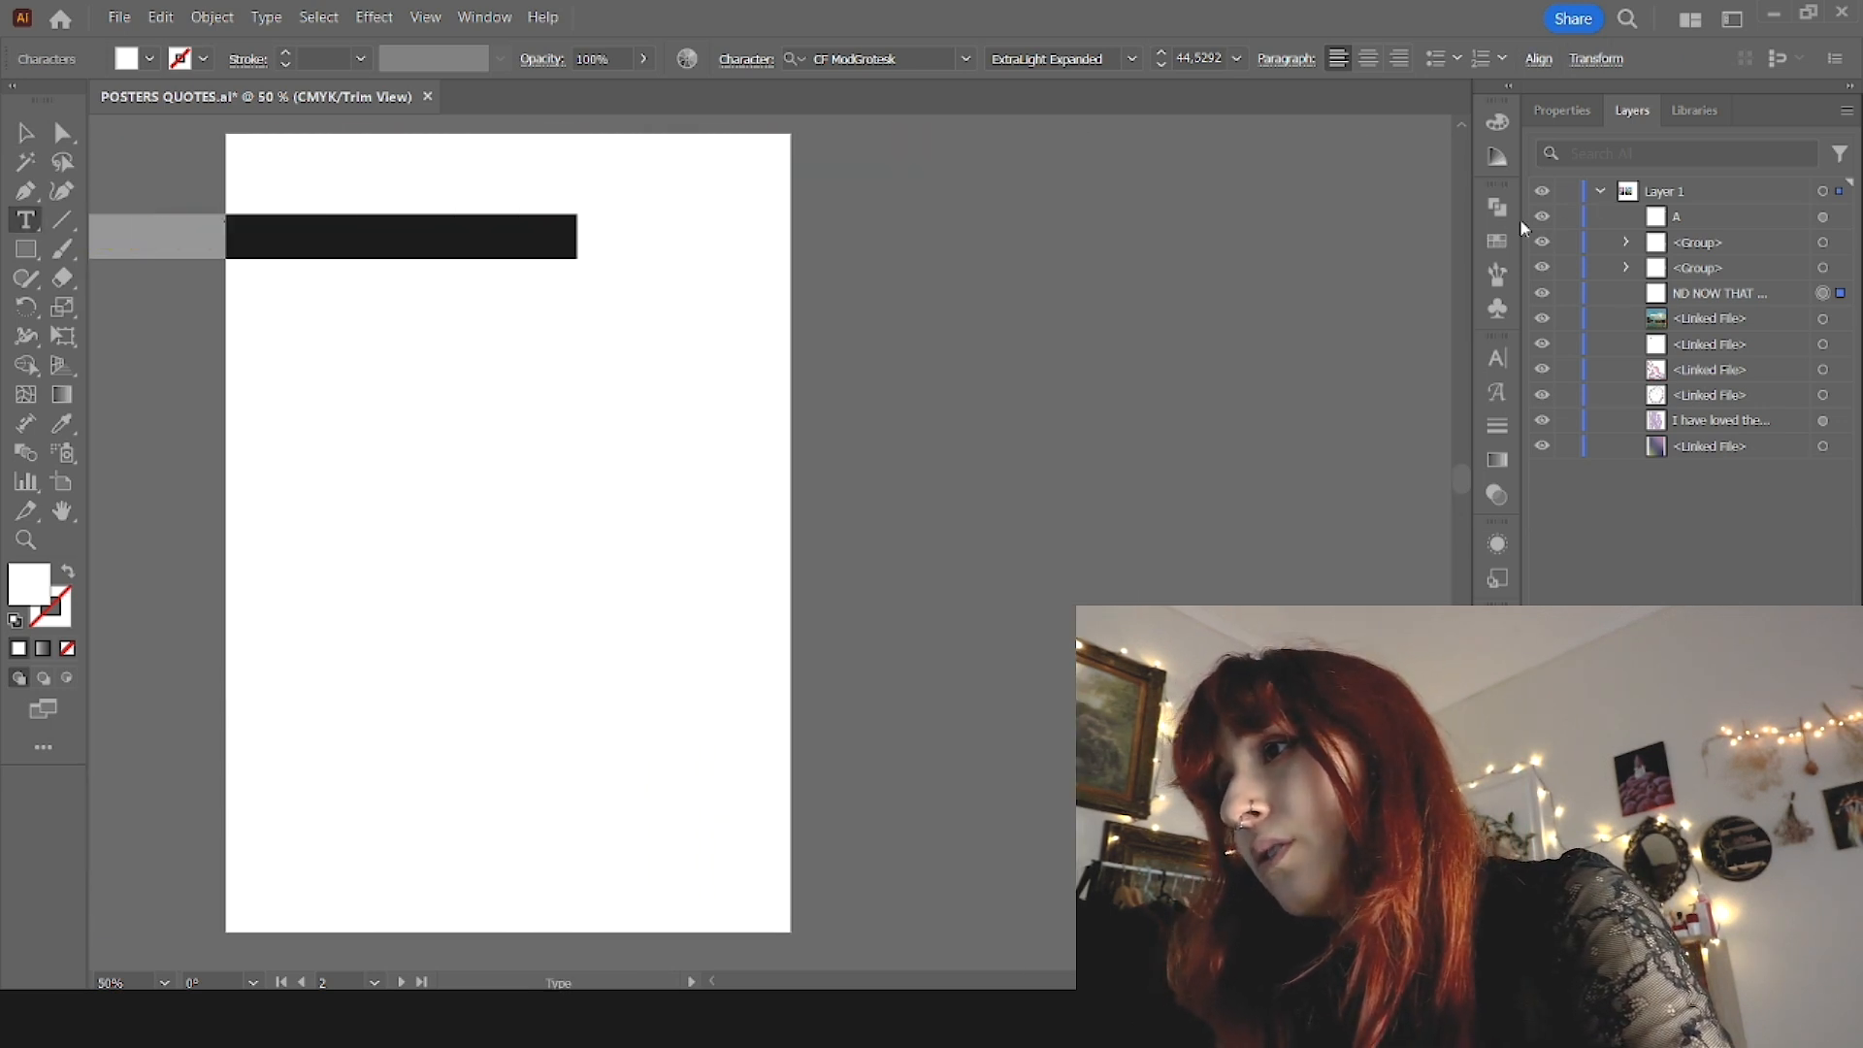
key(BackSpace)
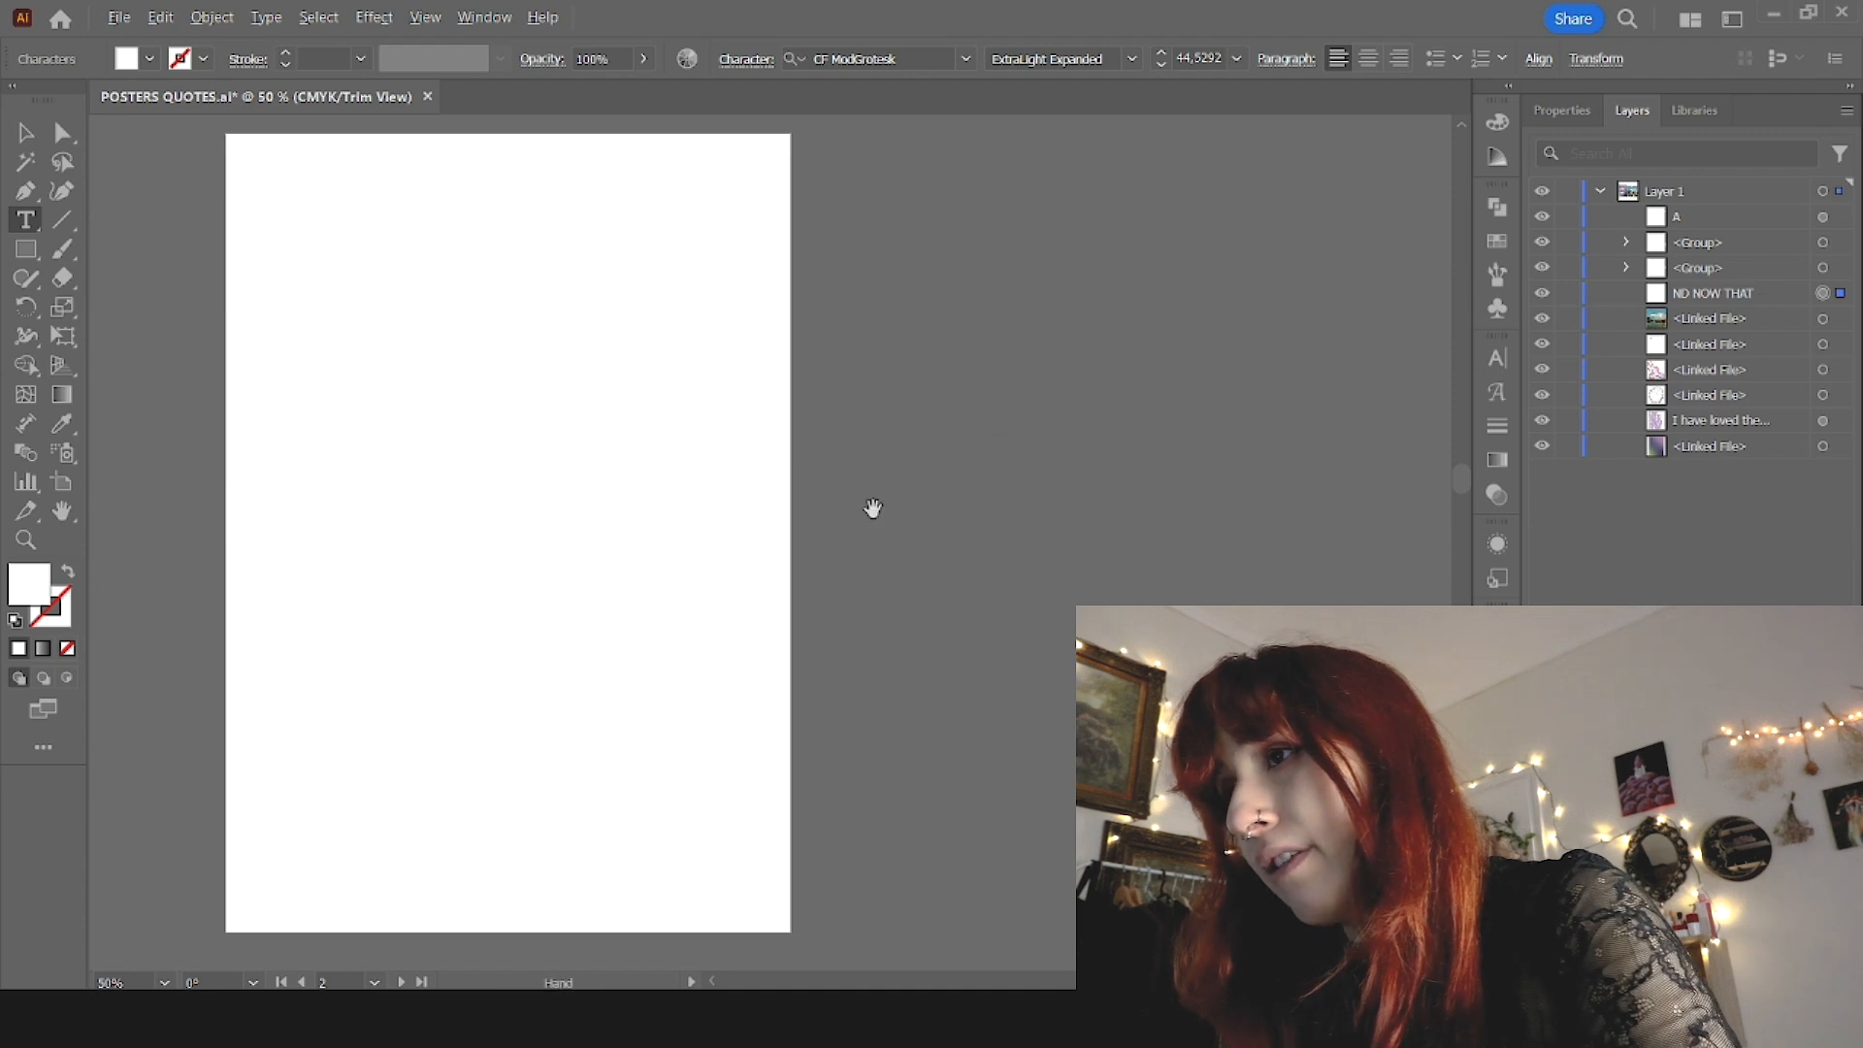
scroll(873, 506, down, 3)
scroll(379, 497, left, 3)
scroll(599, 412, up, 2)
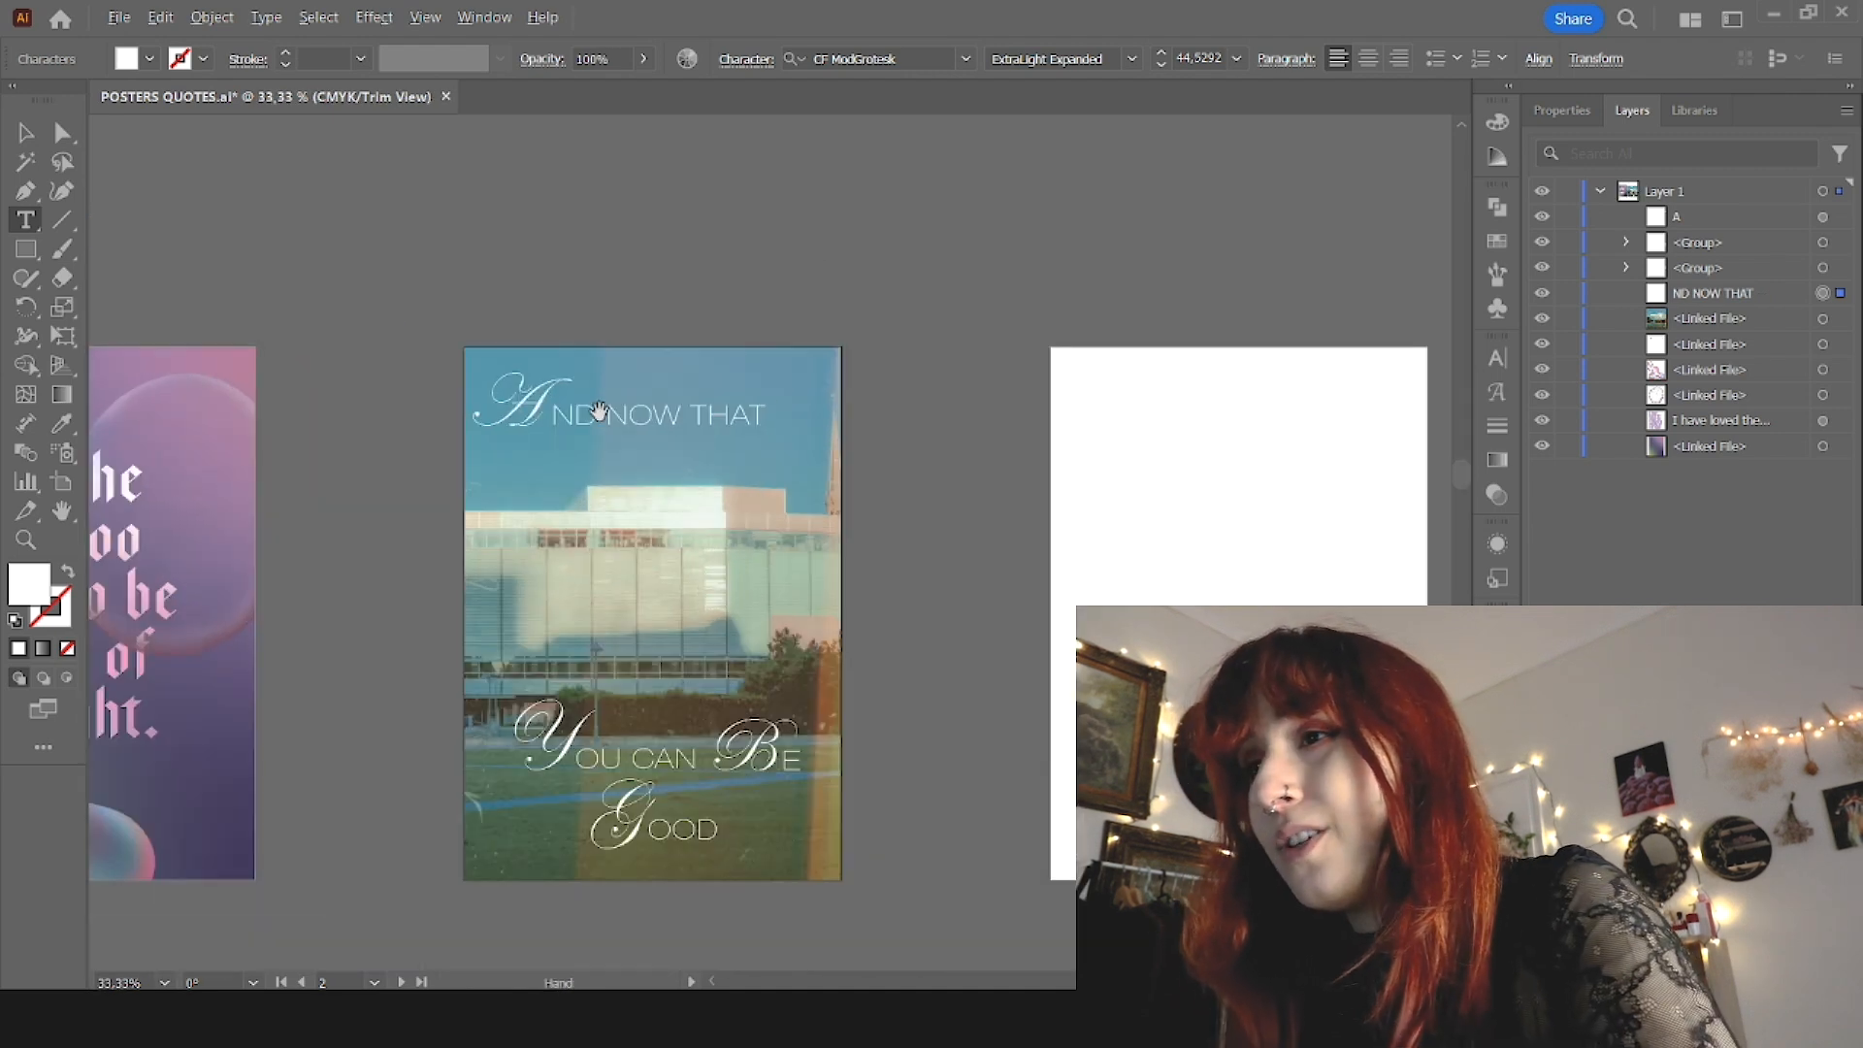
key(Escape)
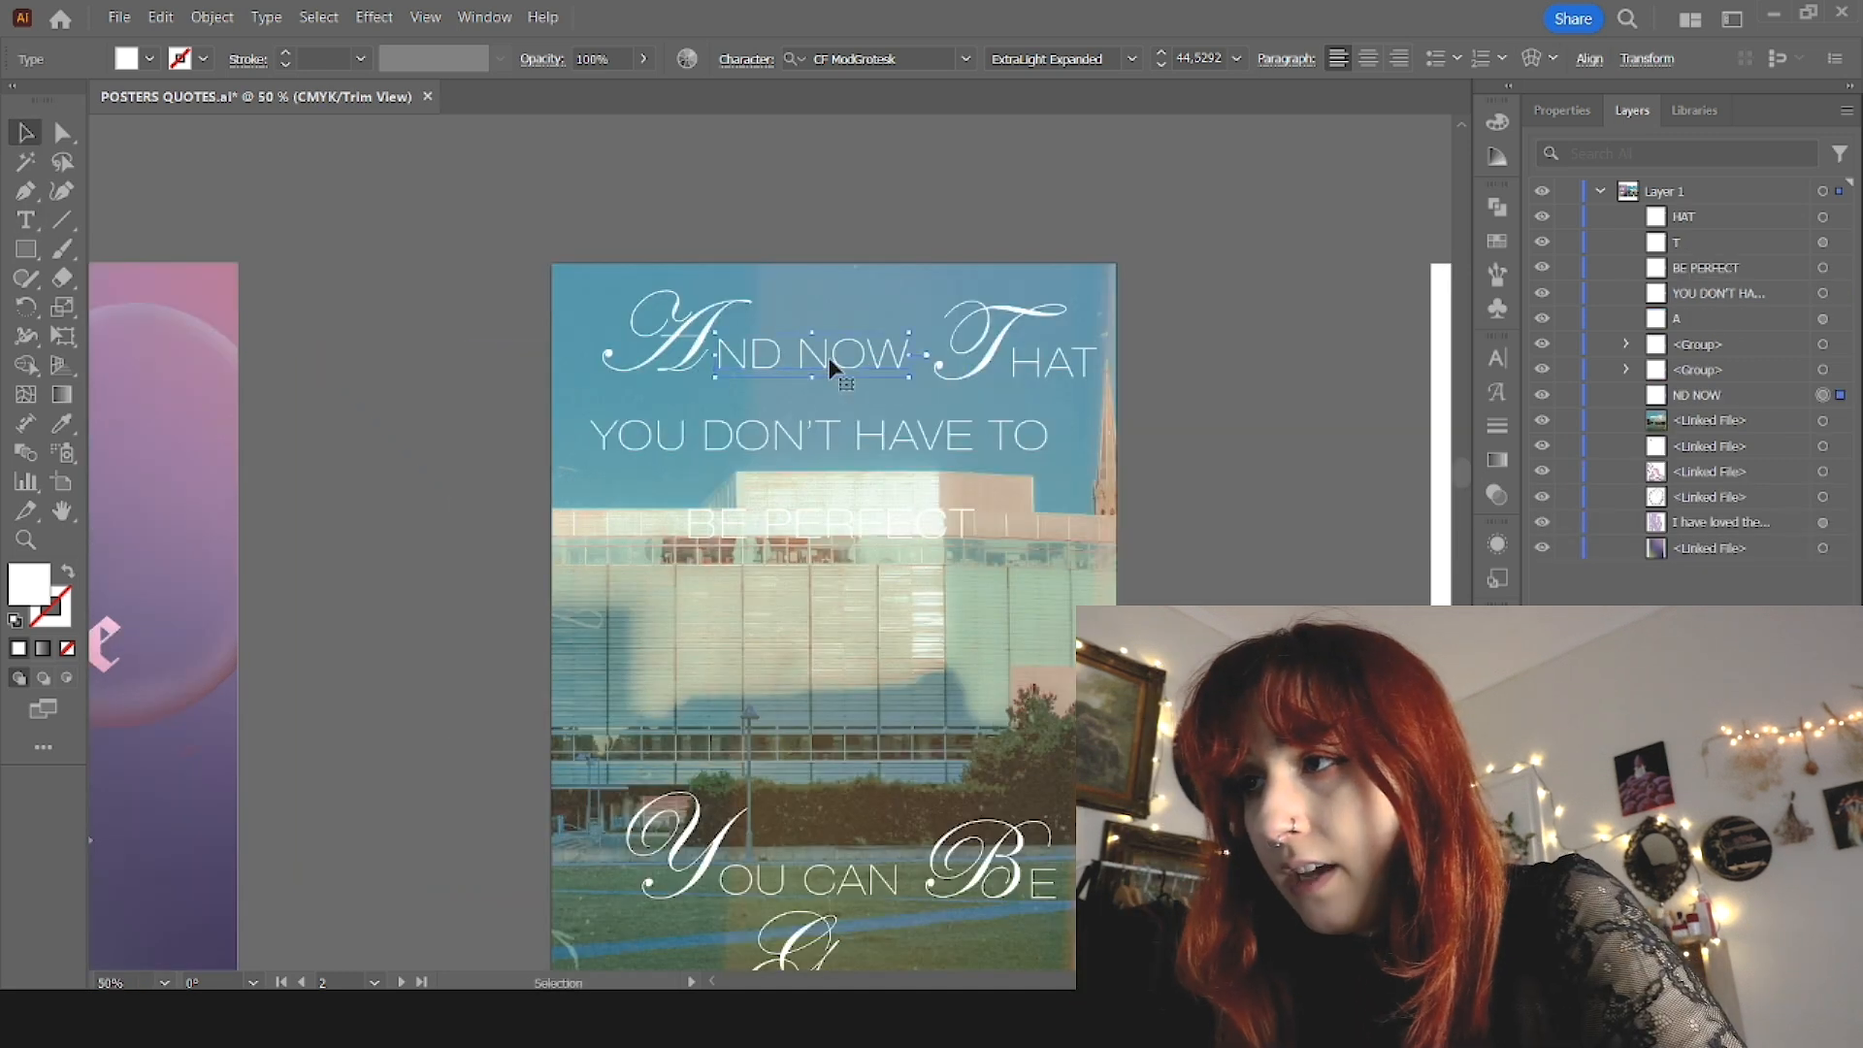
Step: Group the A, "ND NOW", script T and "HAT" pieces as one line and center it horizontally on the artboard
drag(686, 367, 682, 369)
shift+click(681, 361)
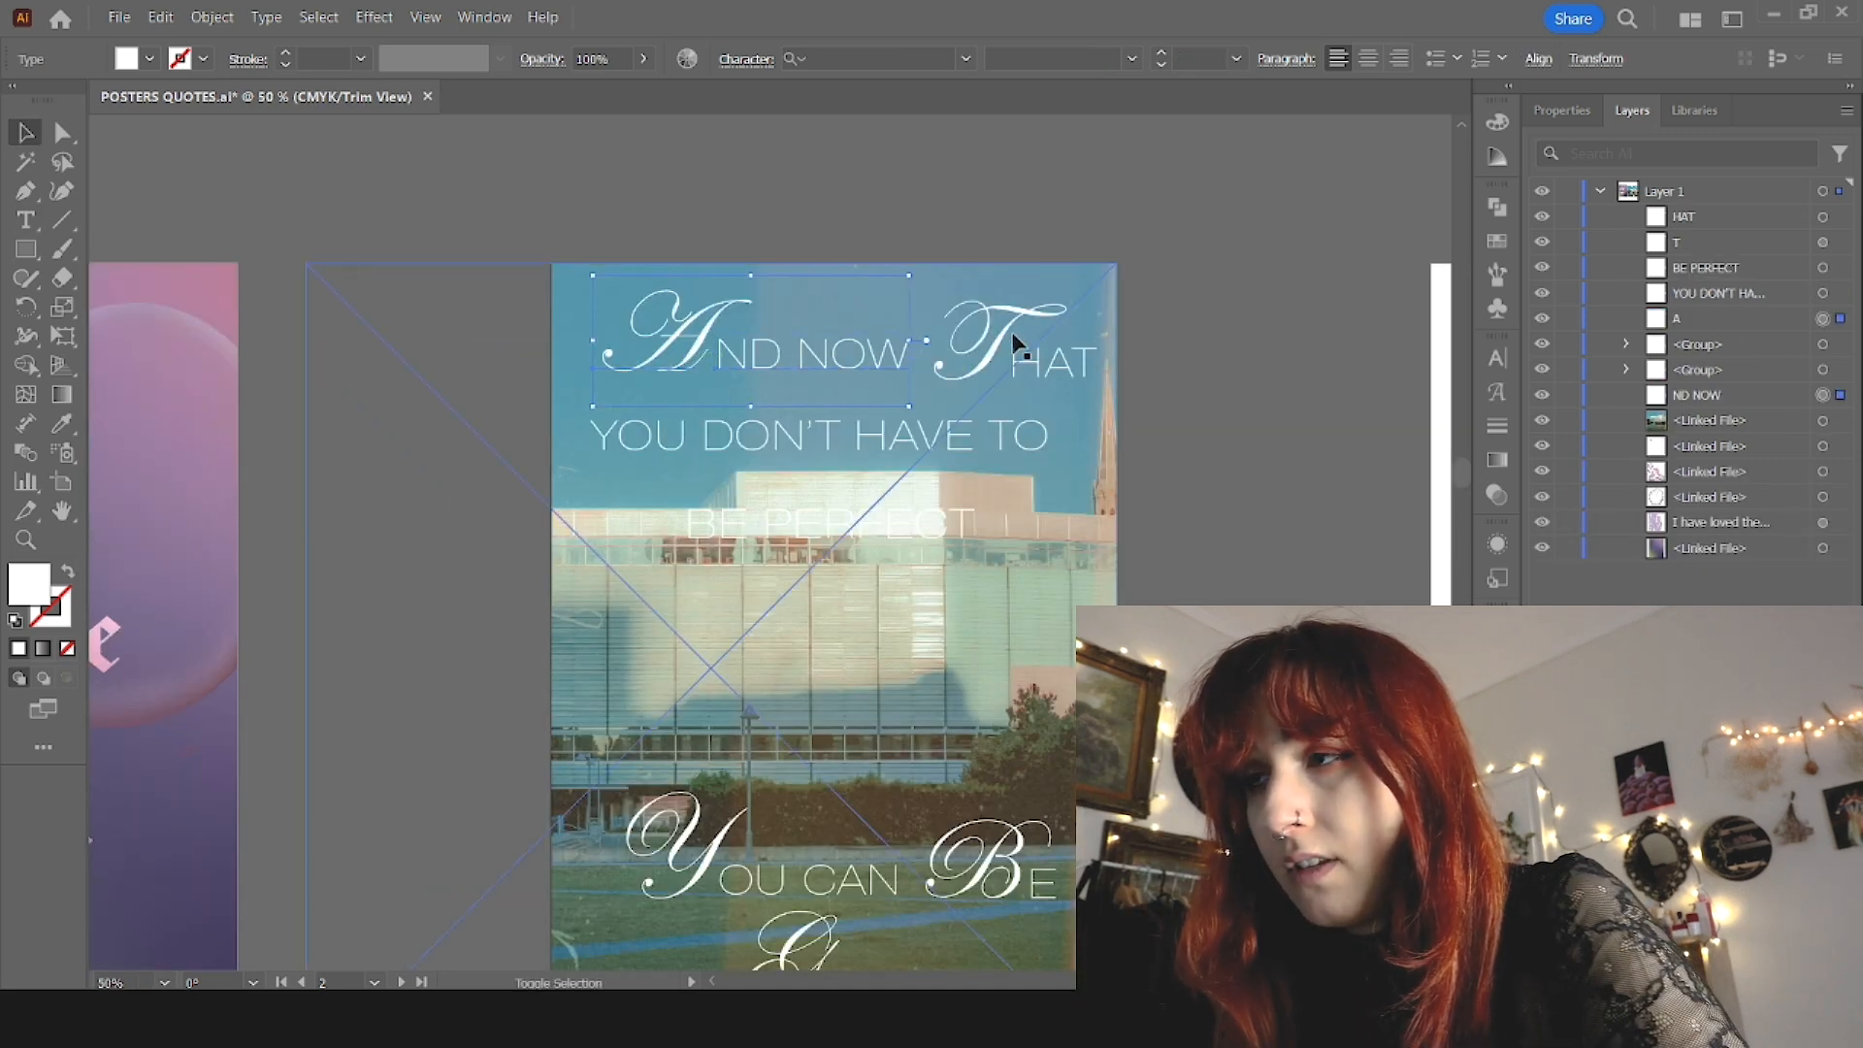
click(1046, 384)
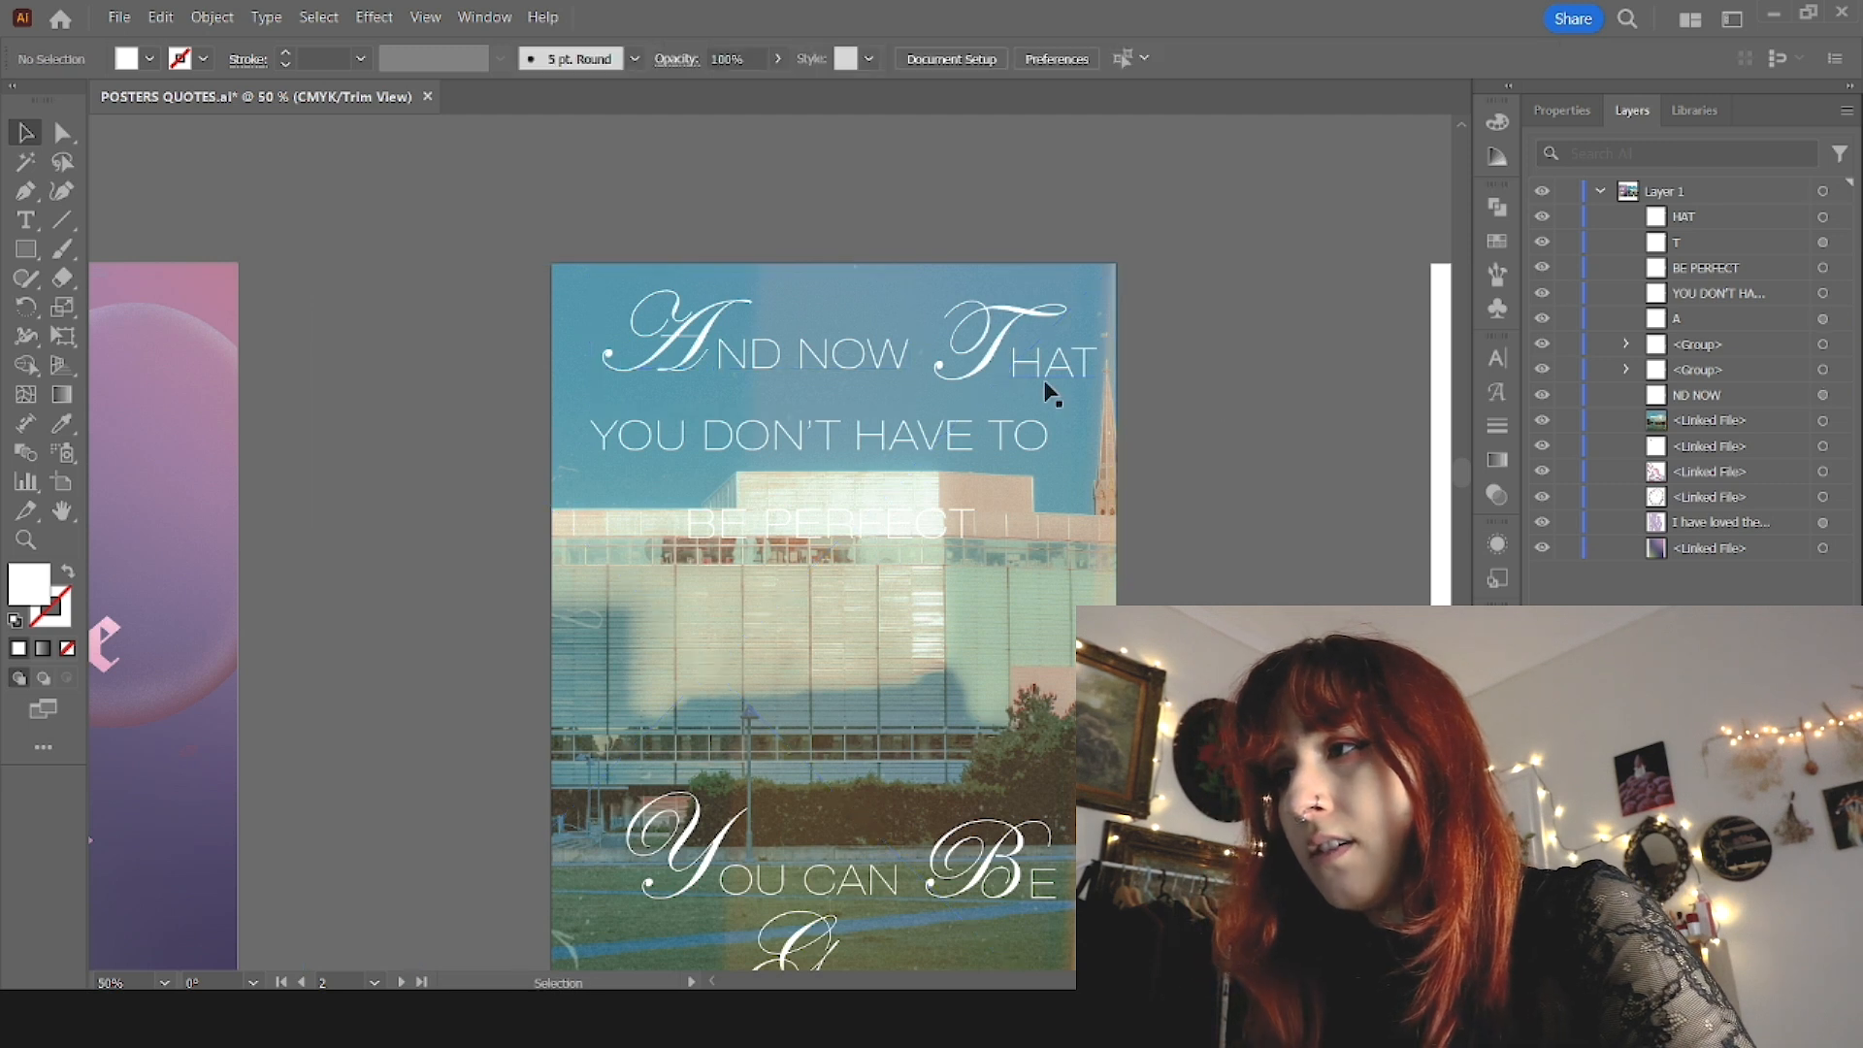
shift+click(846, 355)
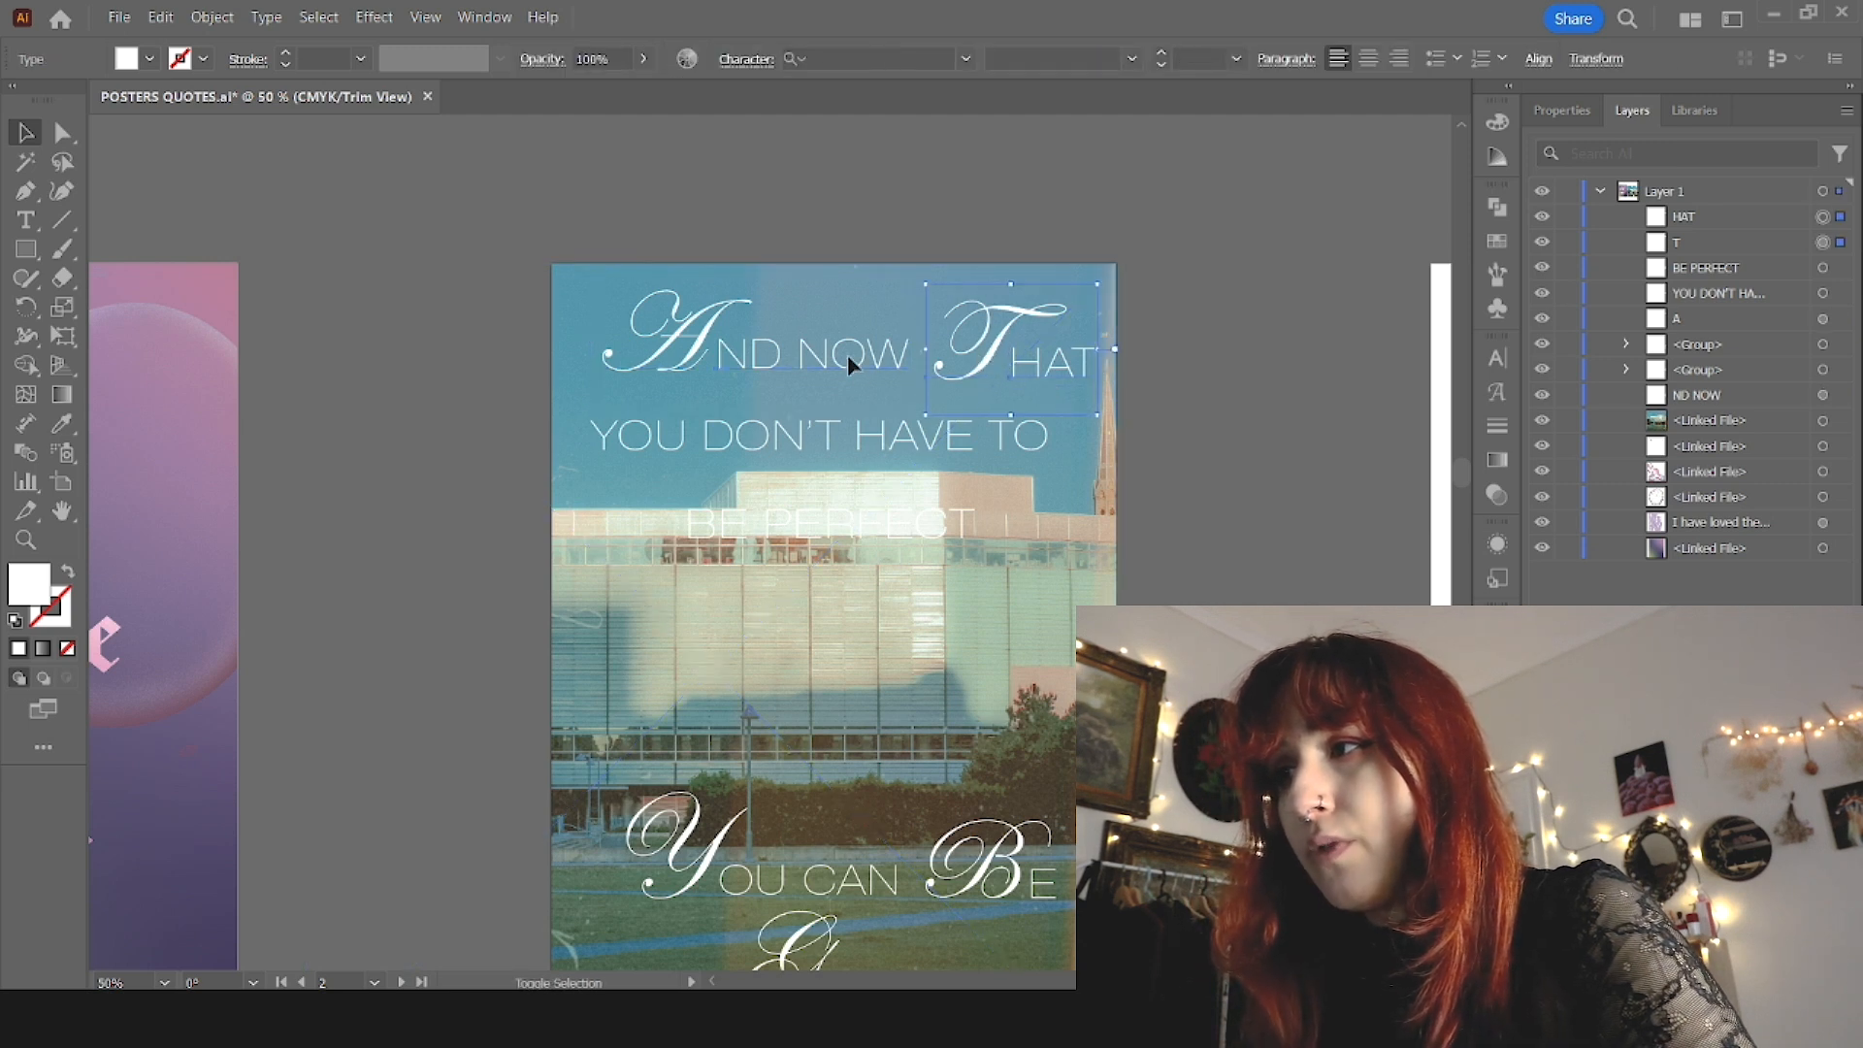
key(ctrl+g)
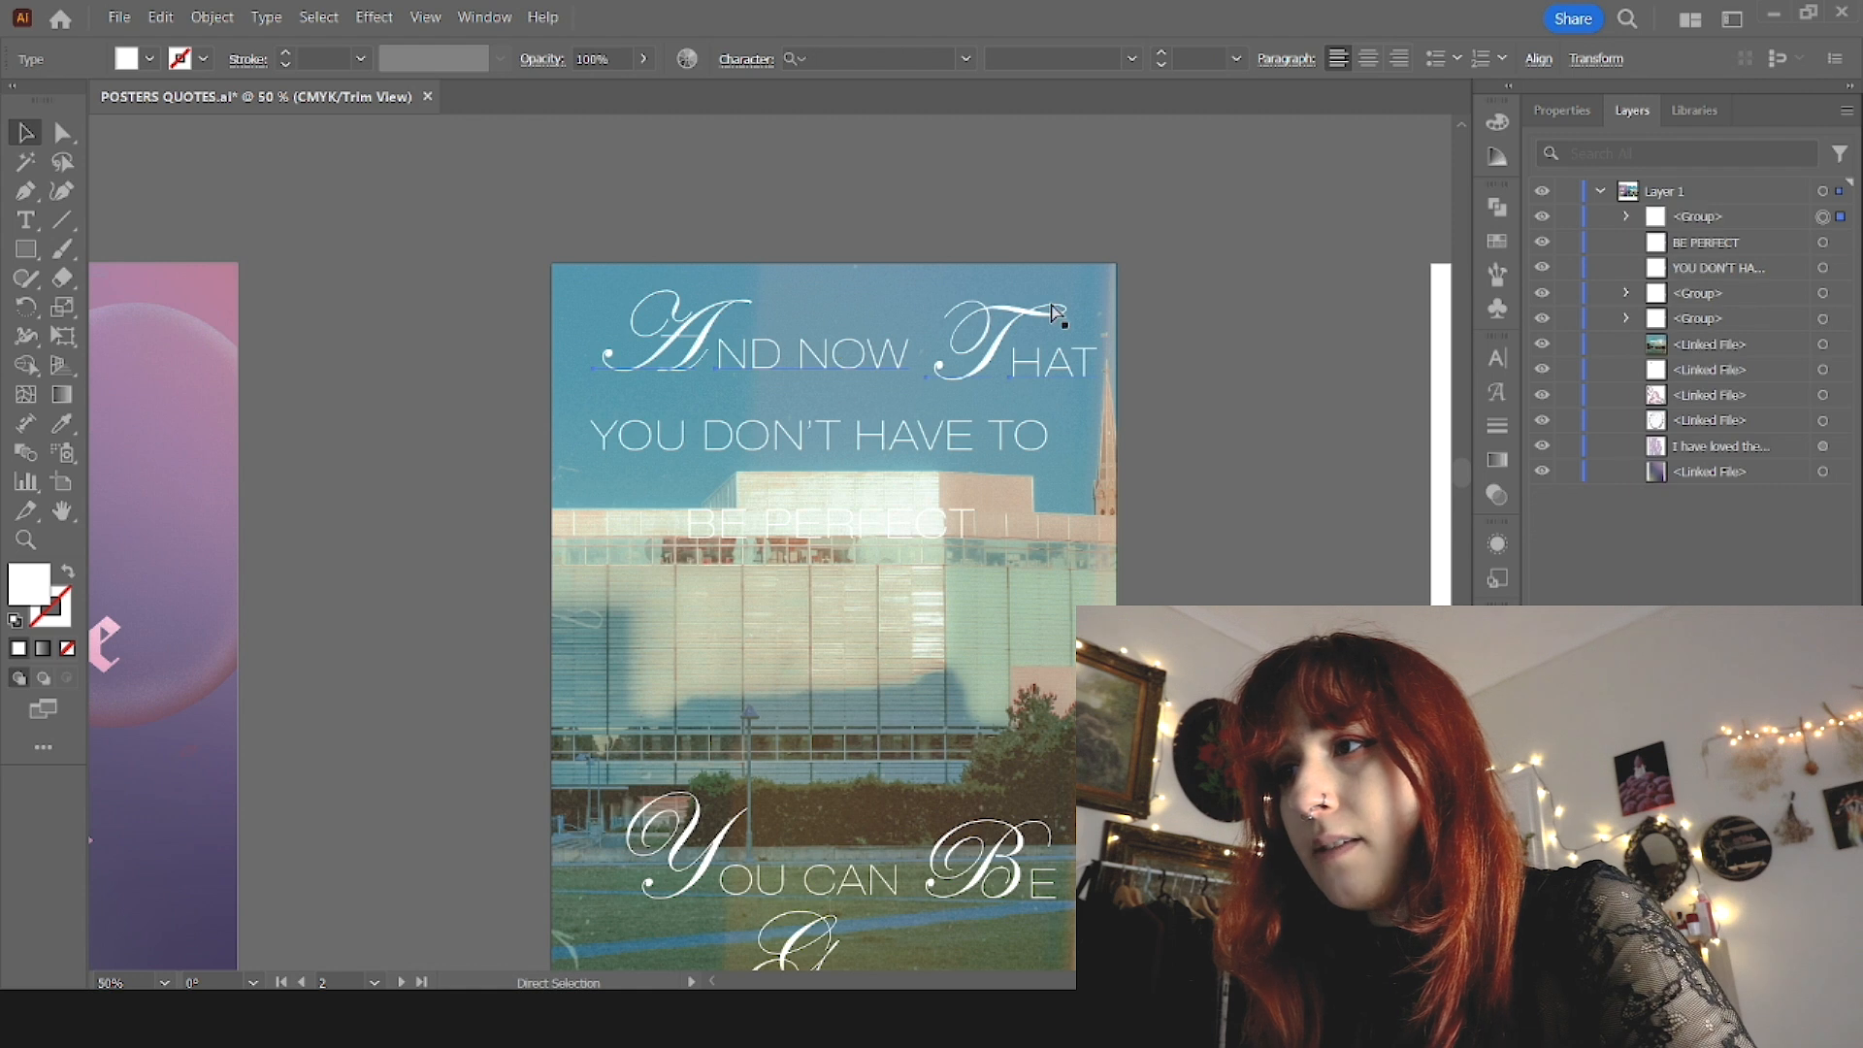
drag(998, 358, 959, 362)
key(ctrl+z)
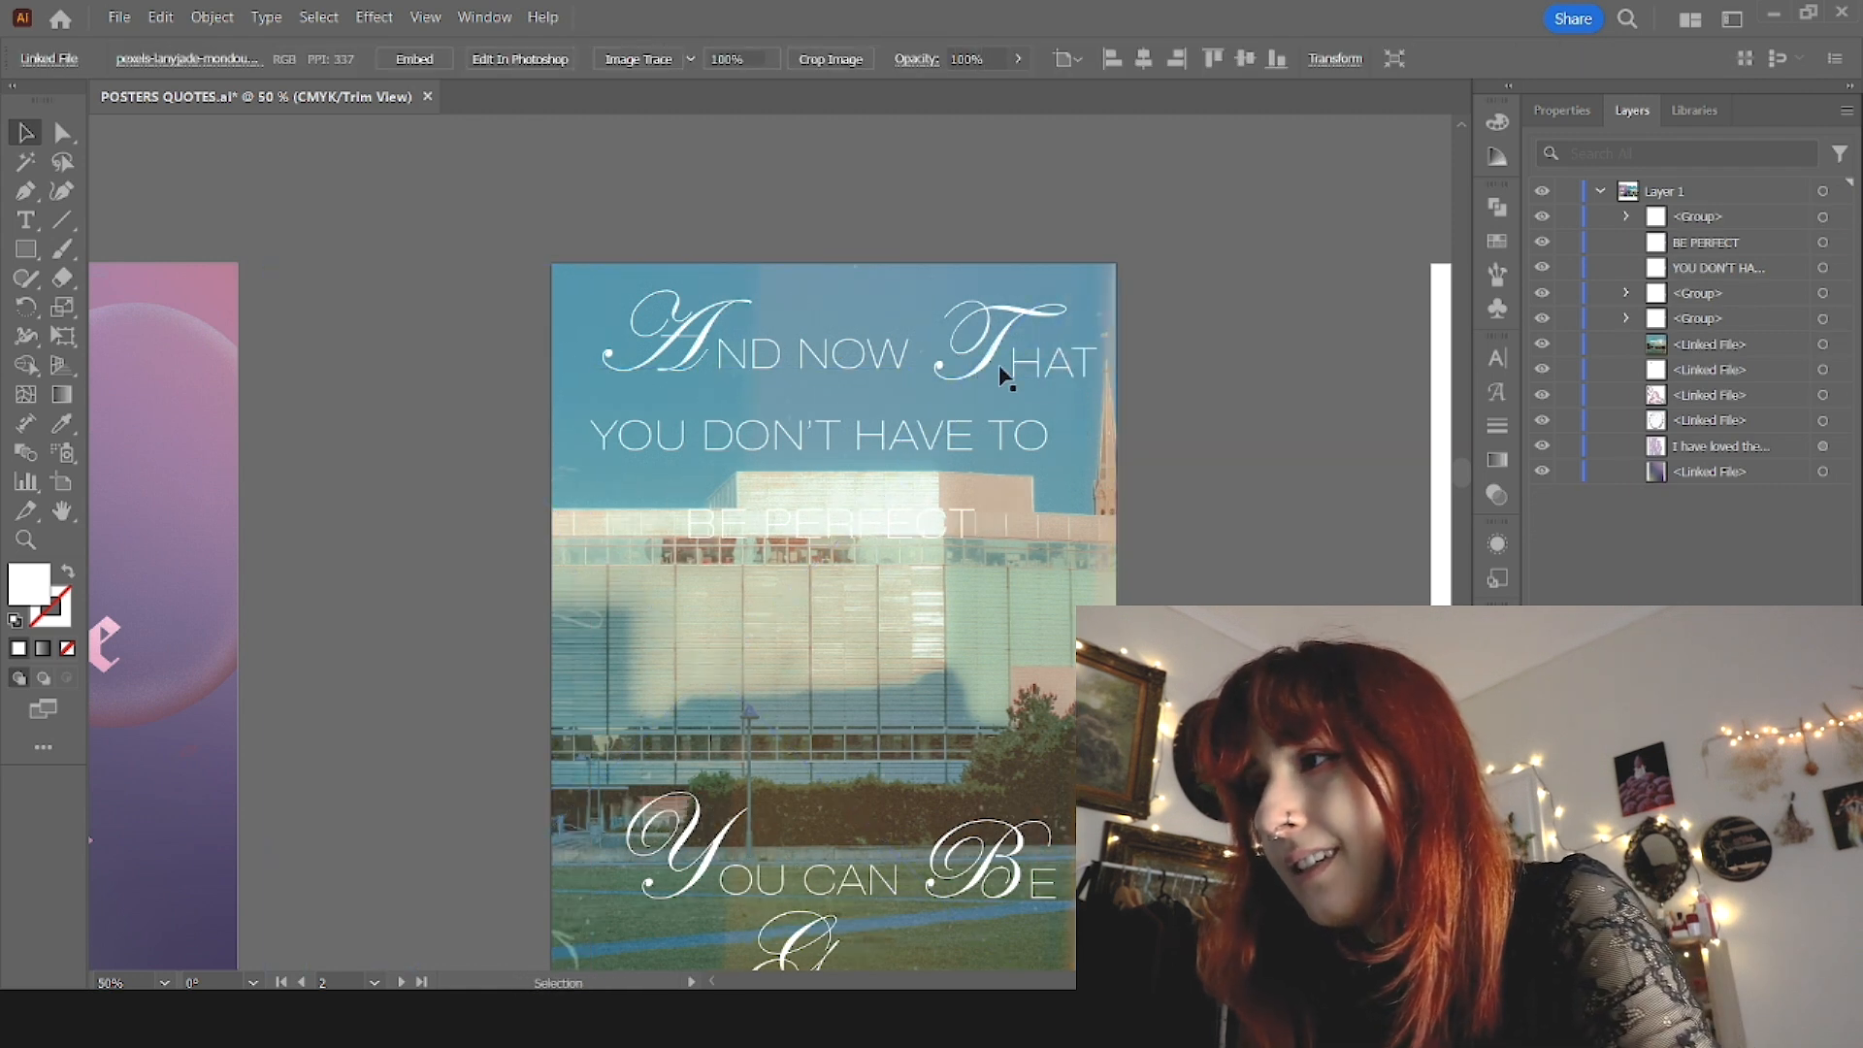
click(999, 362)
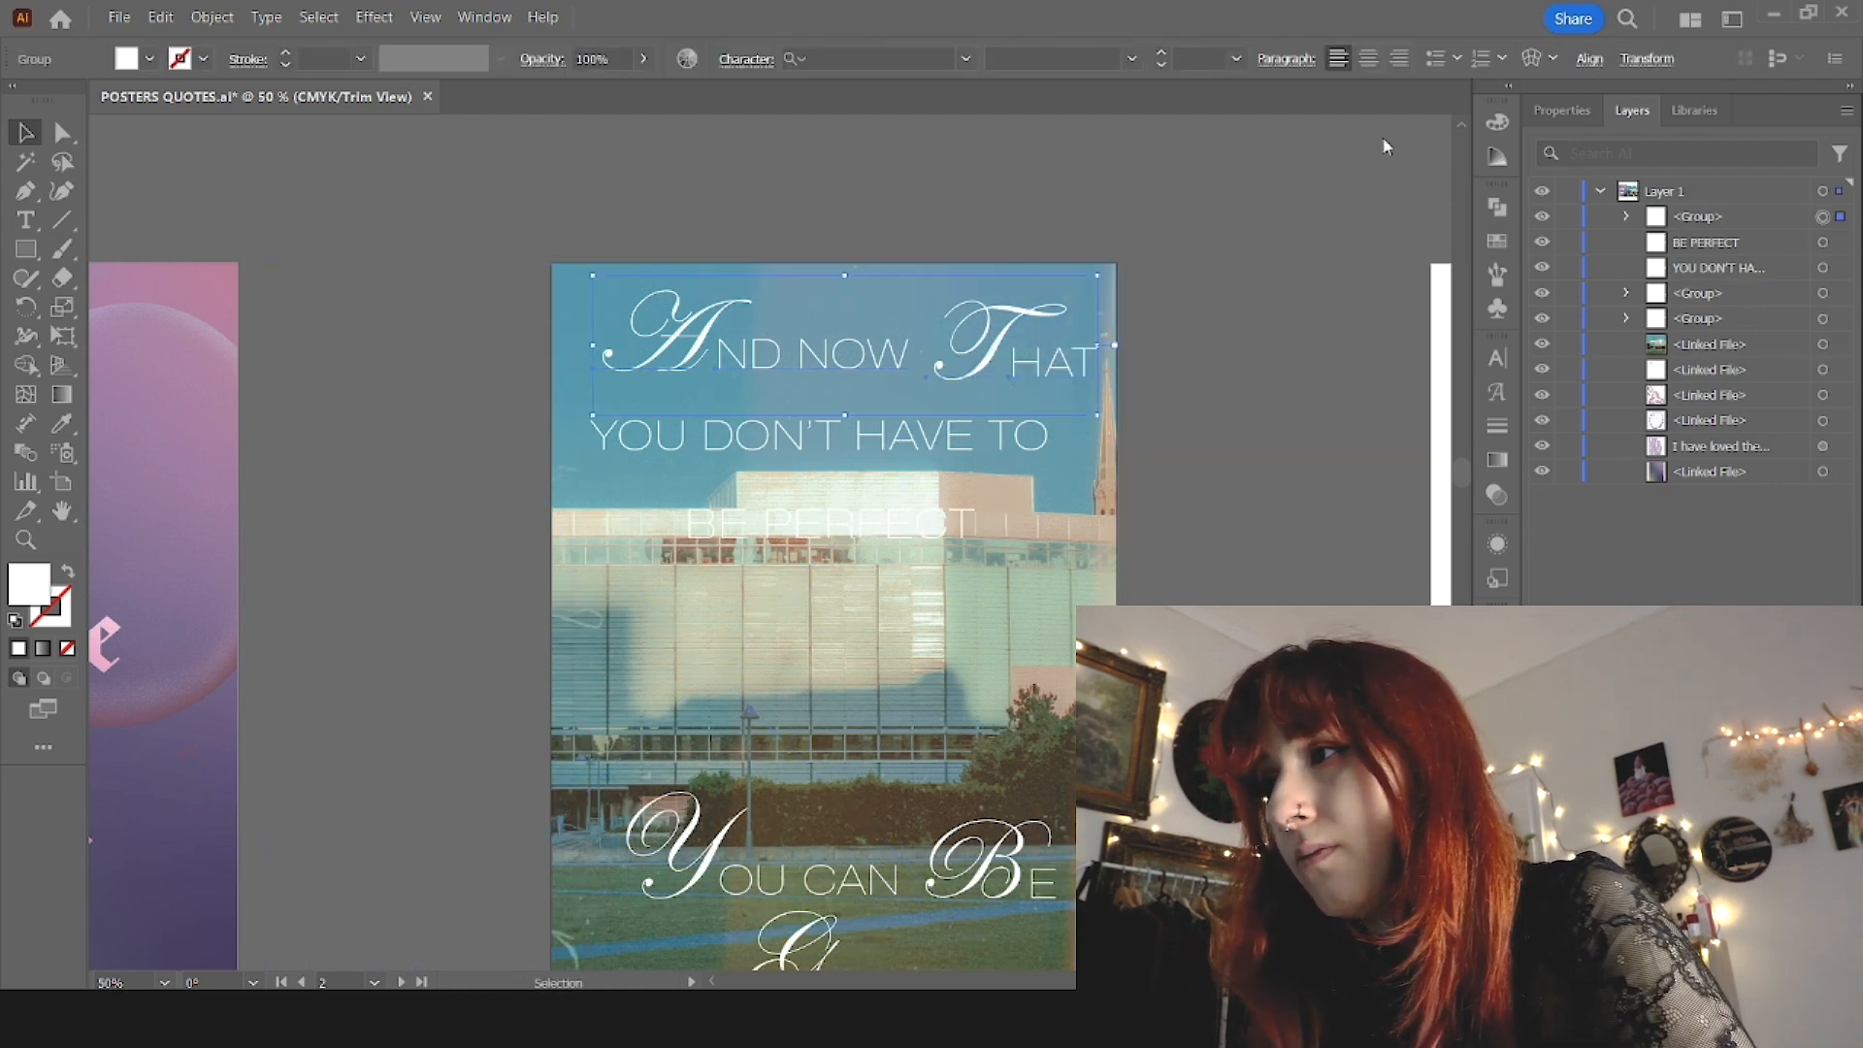
Step: Move the "BE PERFECT" line slightly down and left, and split its initial B off as a separate text
click(865, 446)
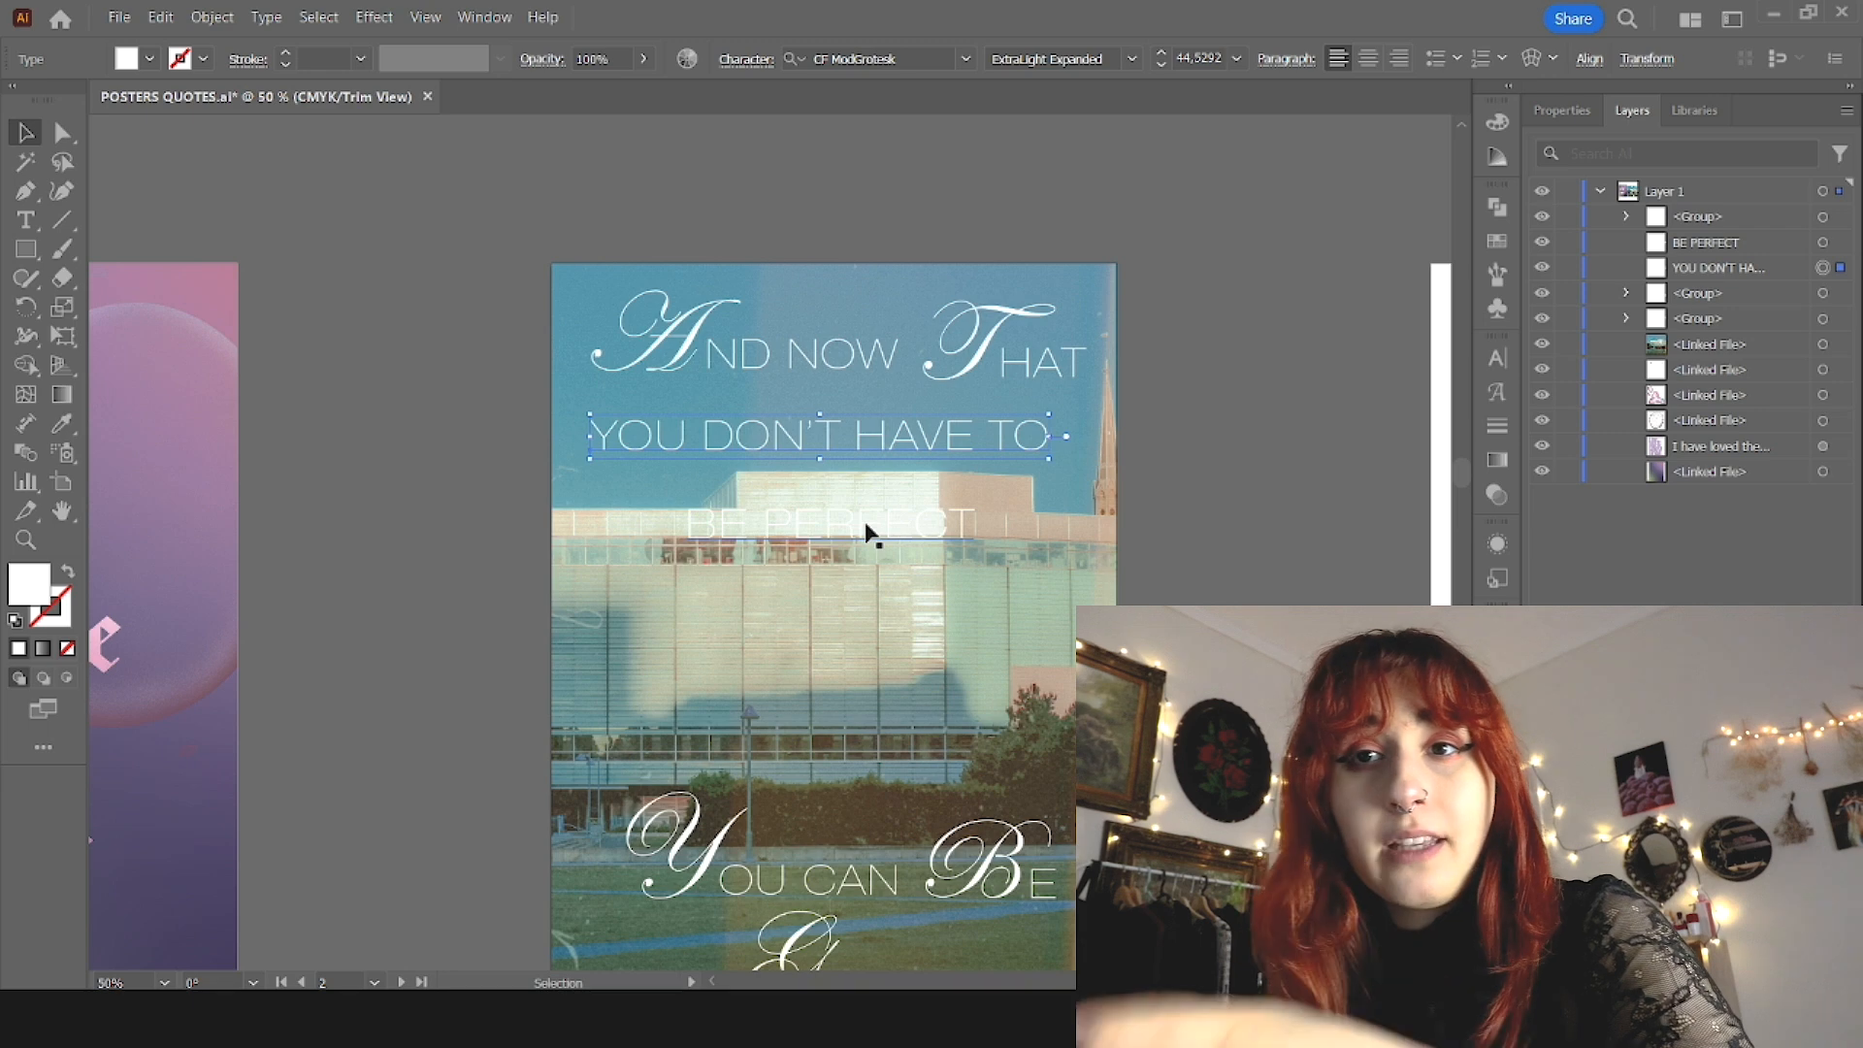
drag(938, 521, 861, 540)
drag(645, 559, 595, 561)
key(ctrl+c)
key(BackSpace)
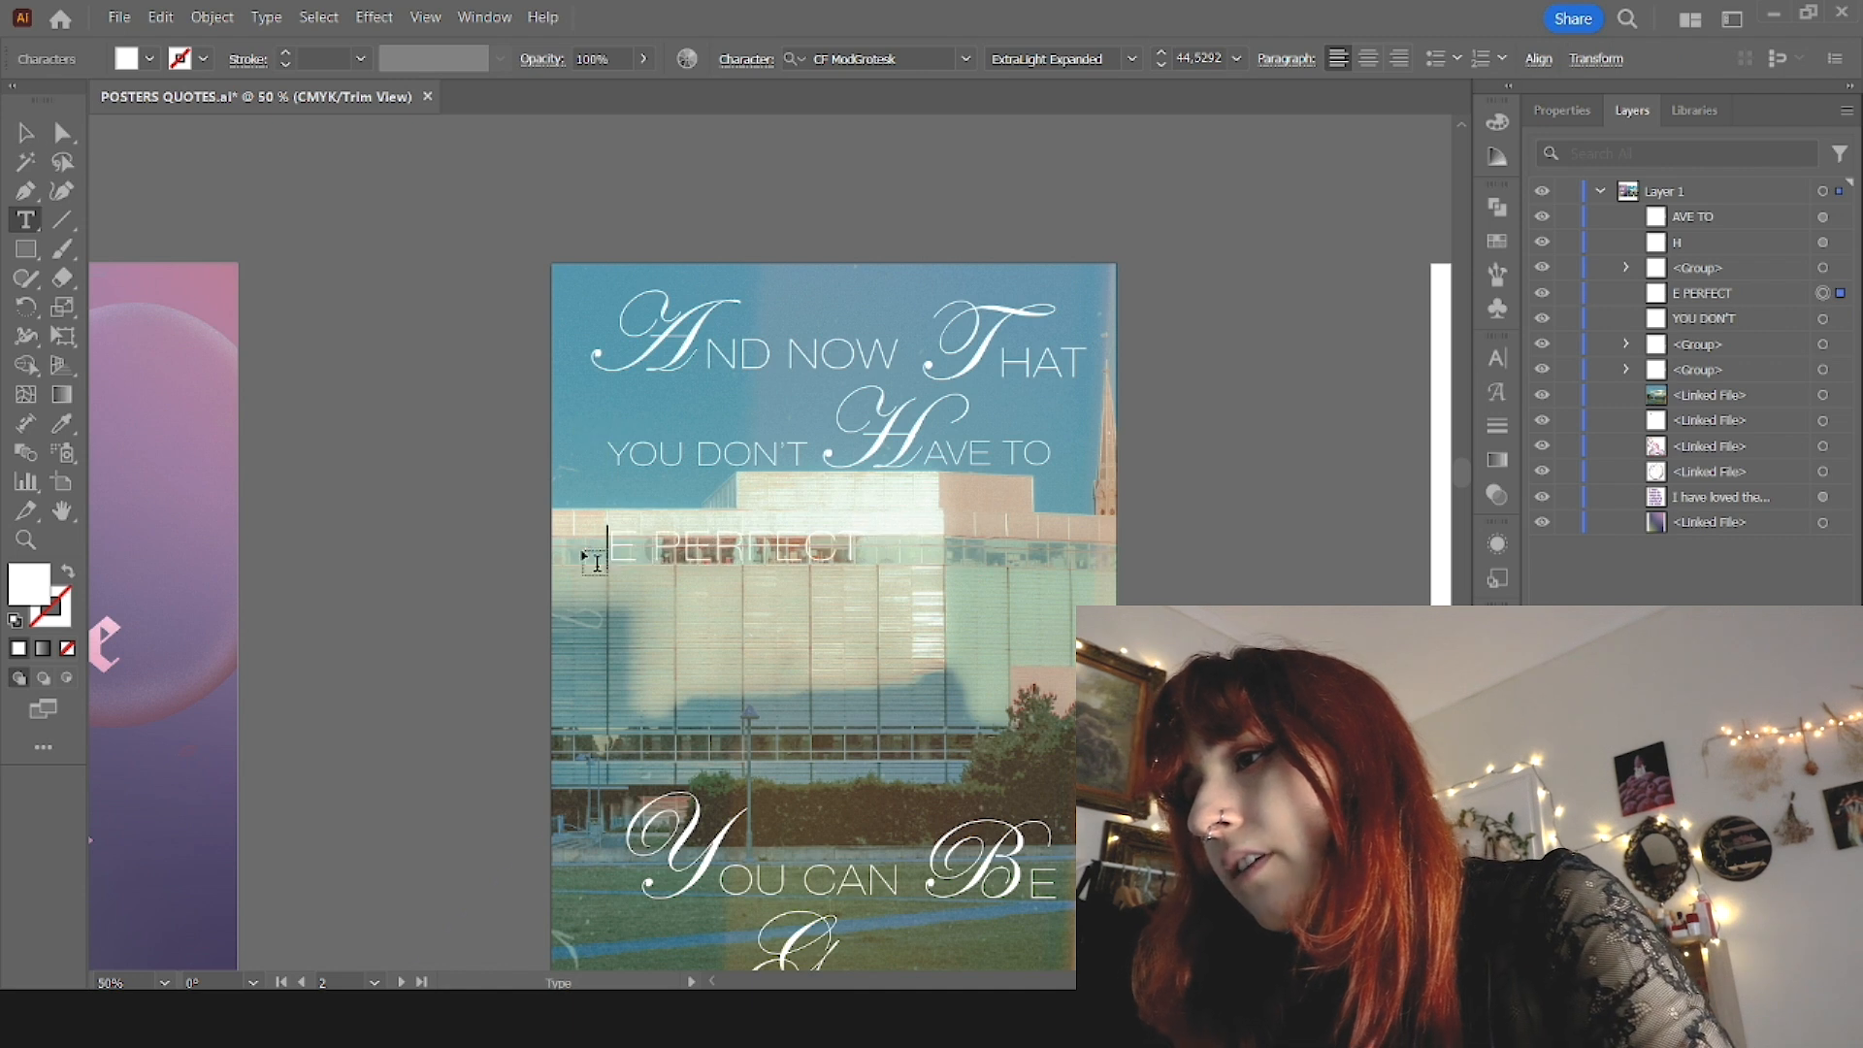
click(602, 594)
click(647, 617)
key(ctrl+v)
key(Escape)
Step: Give the separate B the script H's style and move "E PERFECT" right beside it
key(i)
click(854, 456)
key(v)
drag(818, 553, 772, 552)
Step: Add a comma after "PERFECT"
key(t)
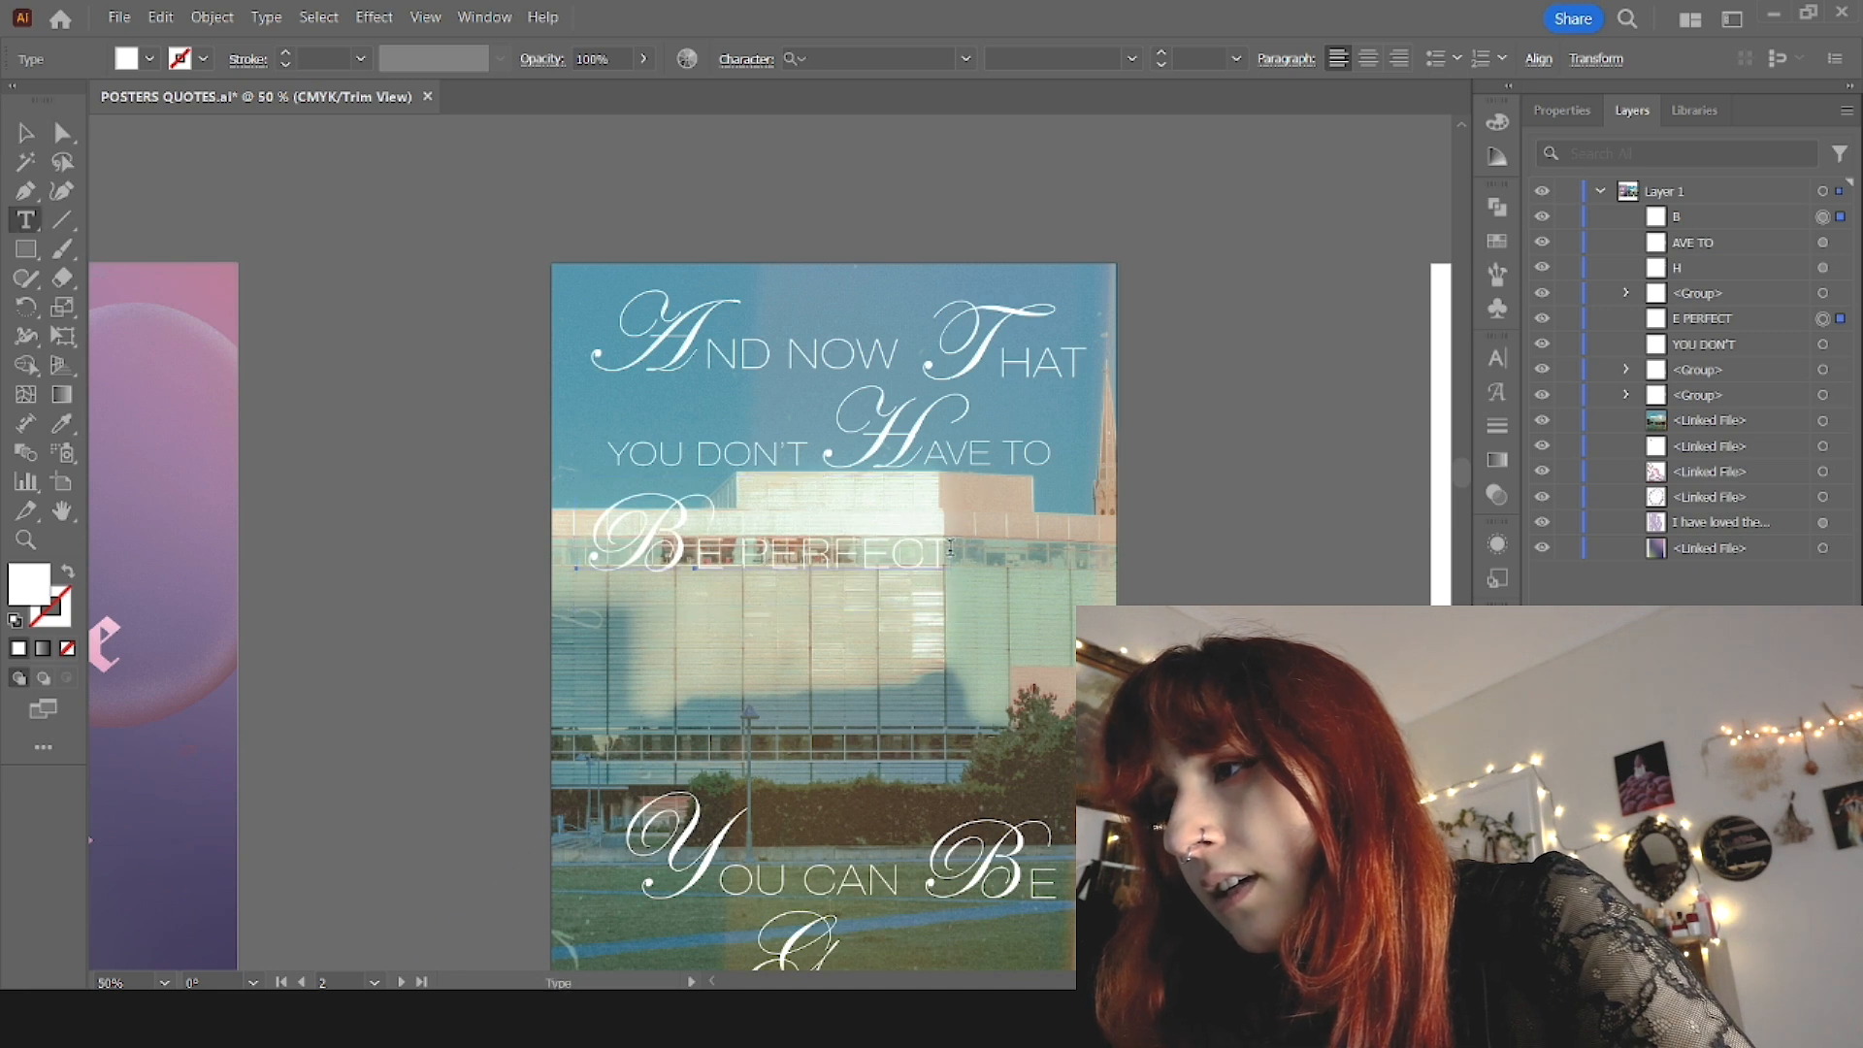
click(955, 561)
text(,)
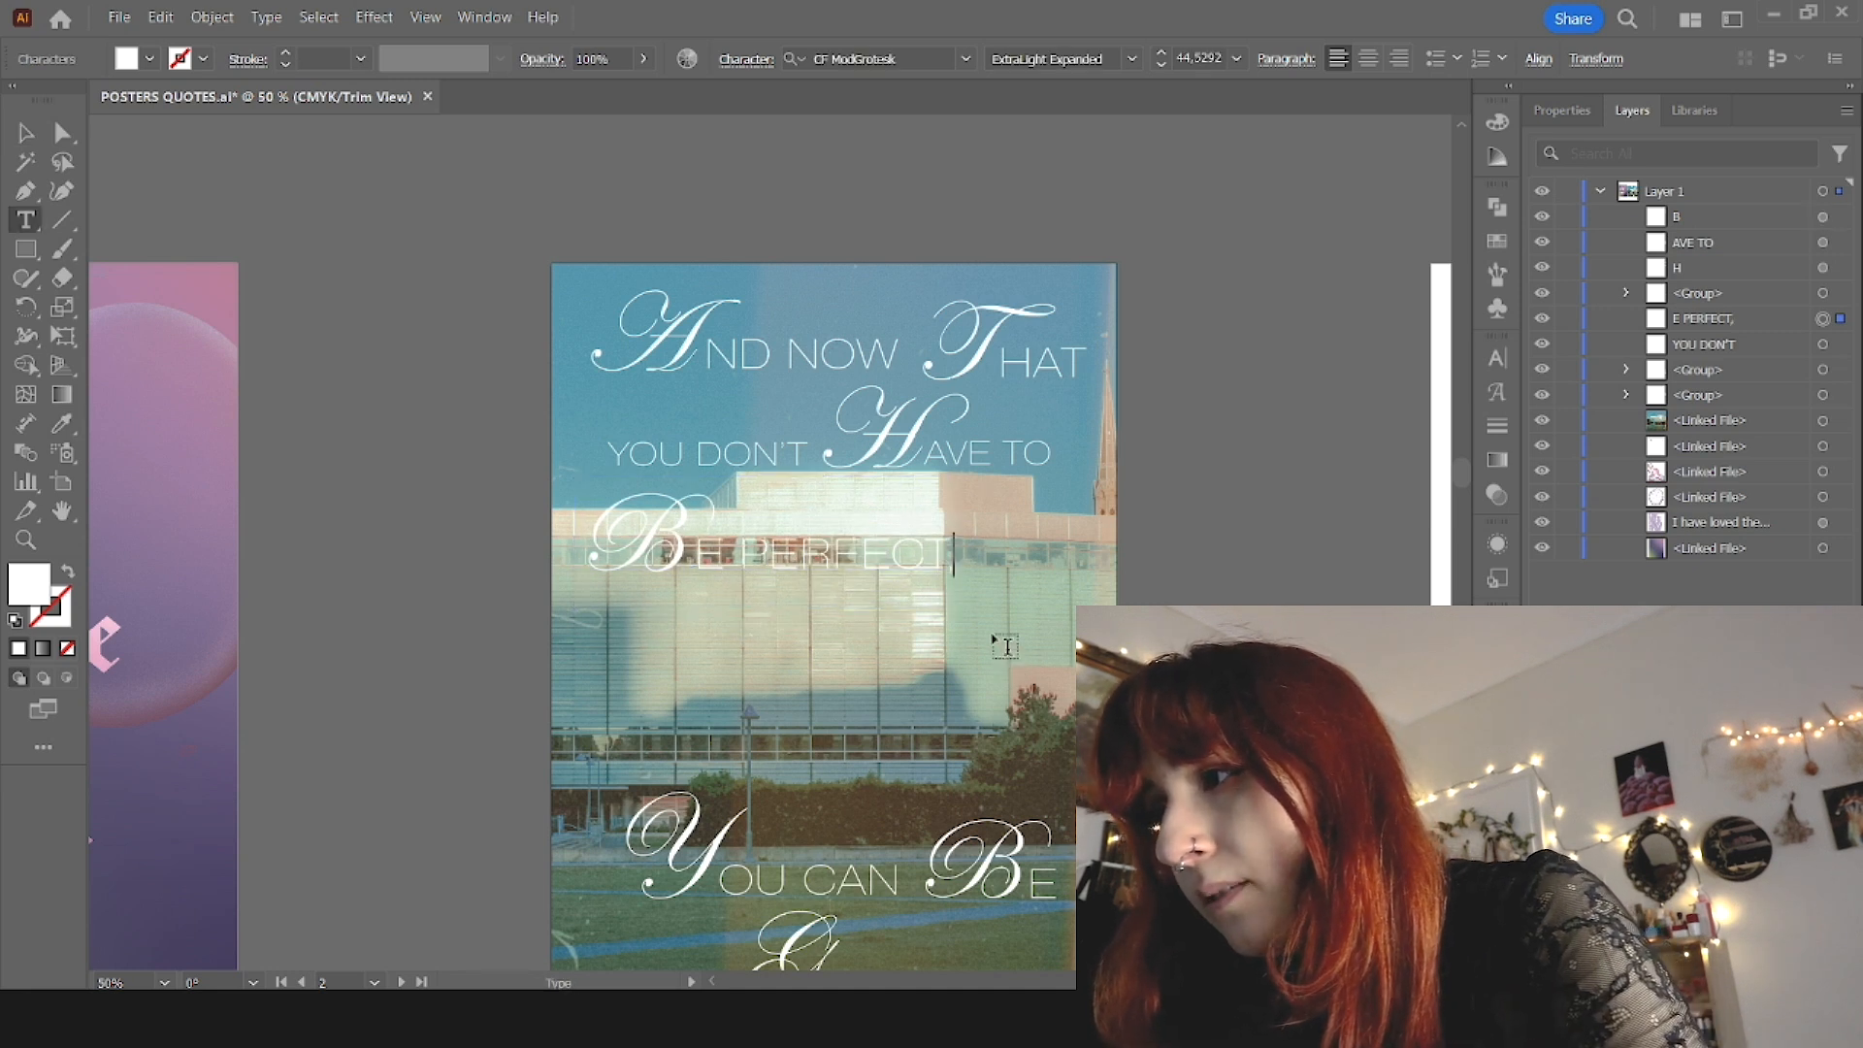
key(Escape)
click(1251, 504)
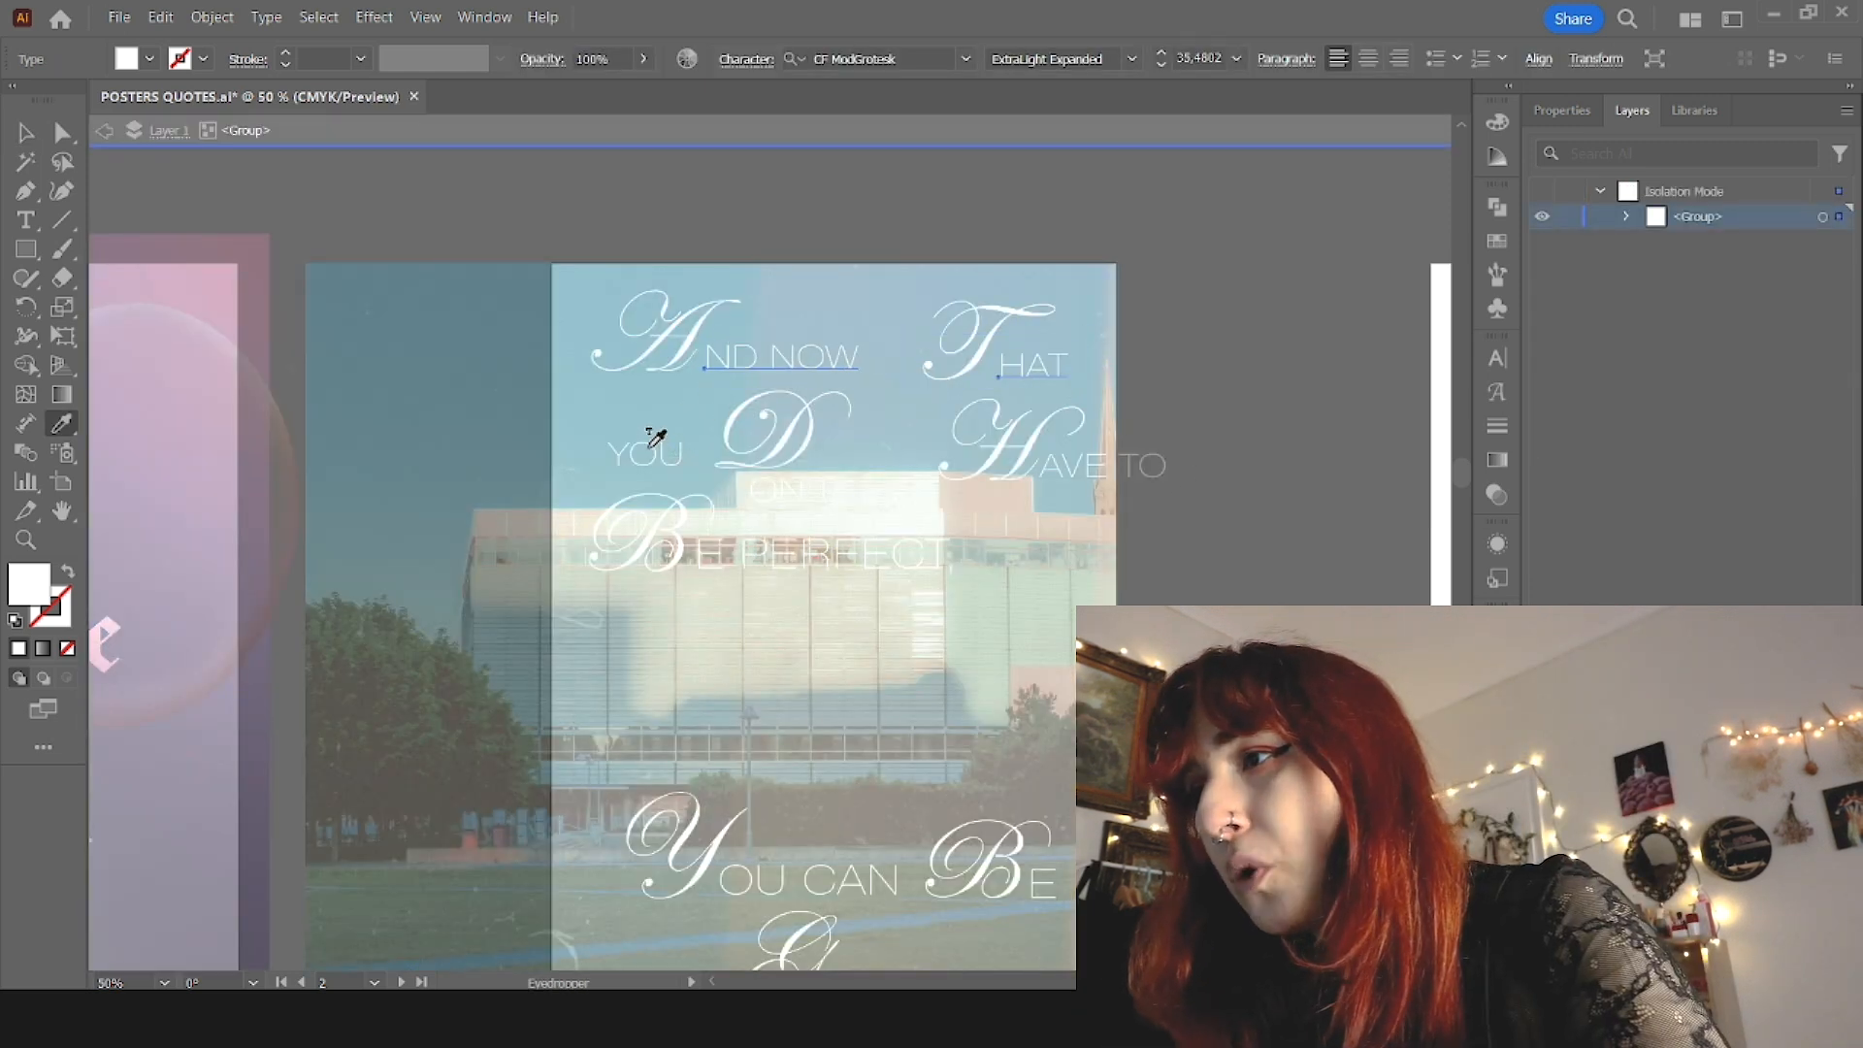
Step: Within the grouped top line, move "That" closer to "And now" and level with it
key(v)
double_click(1207, 344)
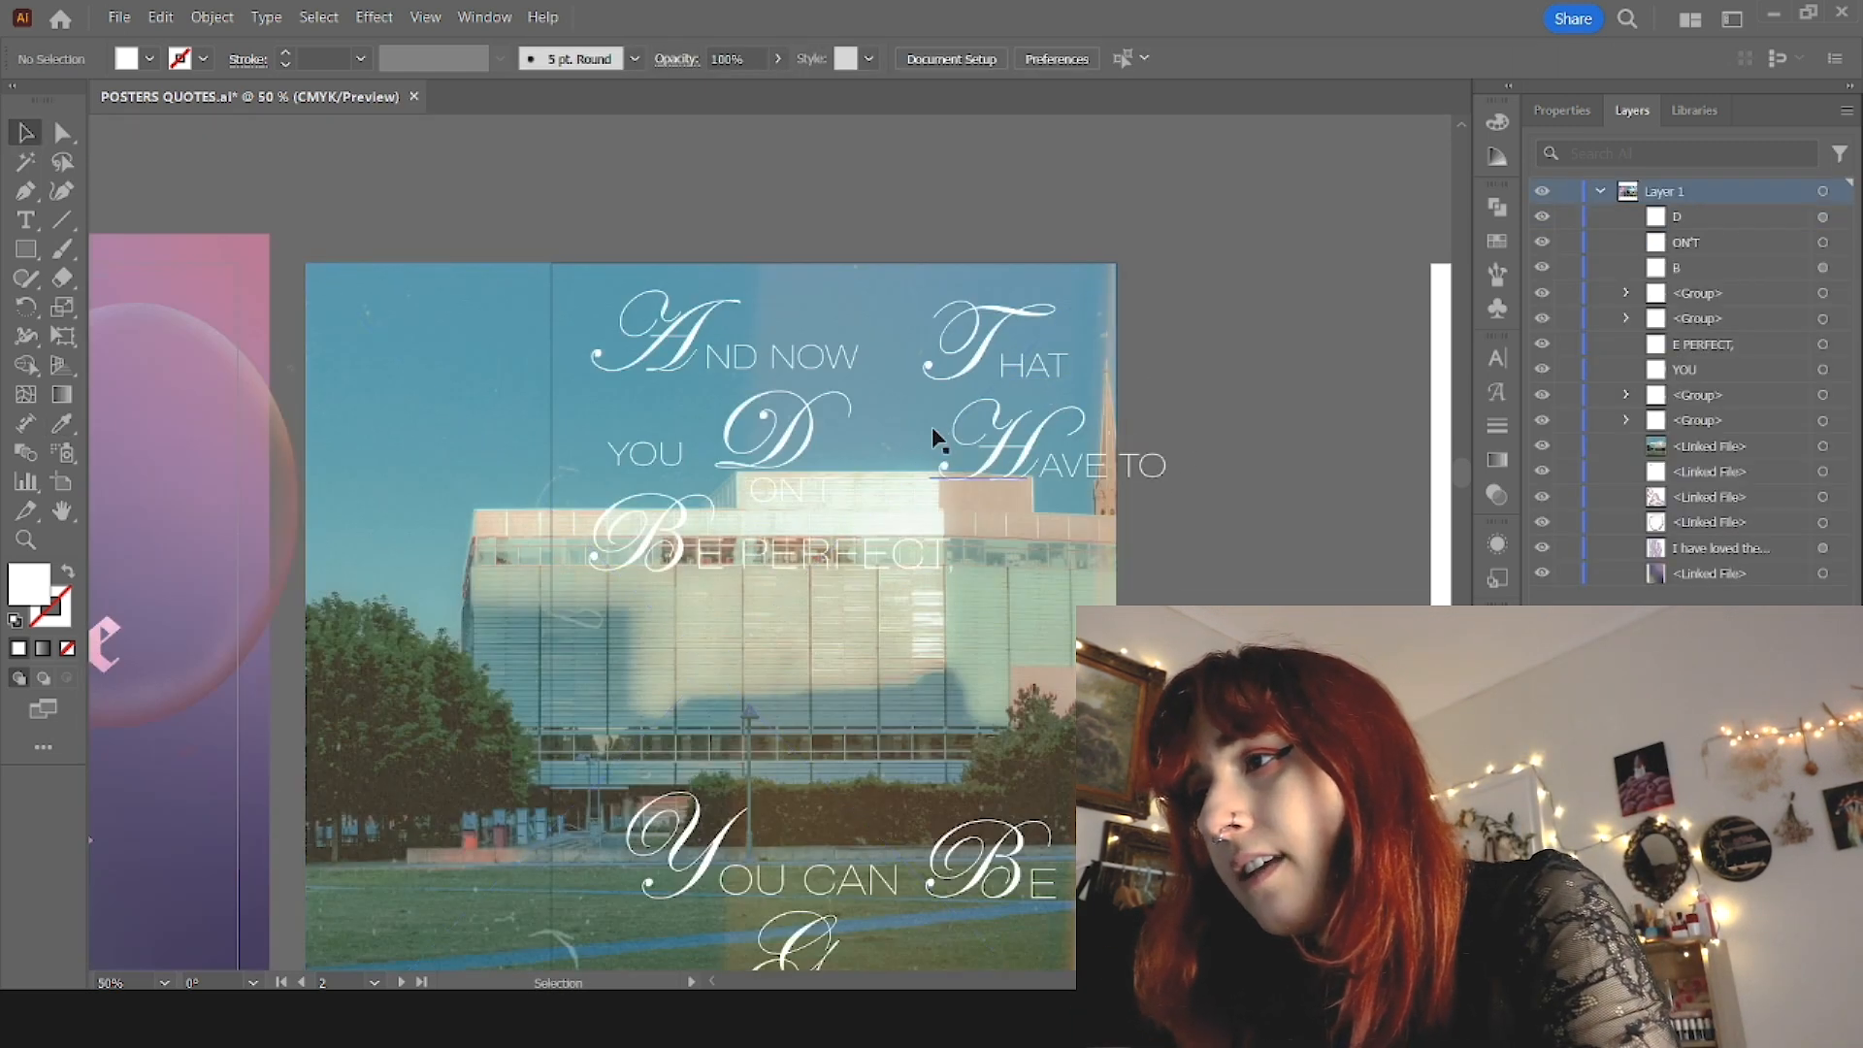
double_click(980, 367)
mouse_move(1024, 375)
mouse_down()
mouse_move(983, 379)
mouse_move(997, 357)
mouse_up()
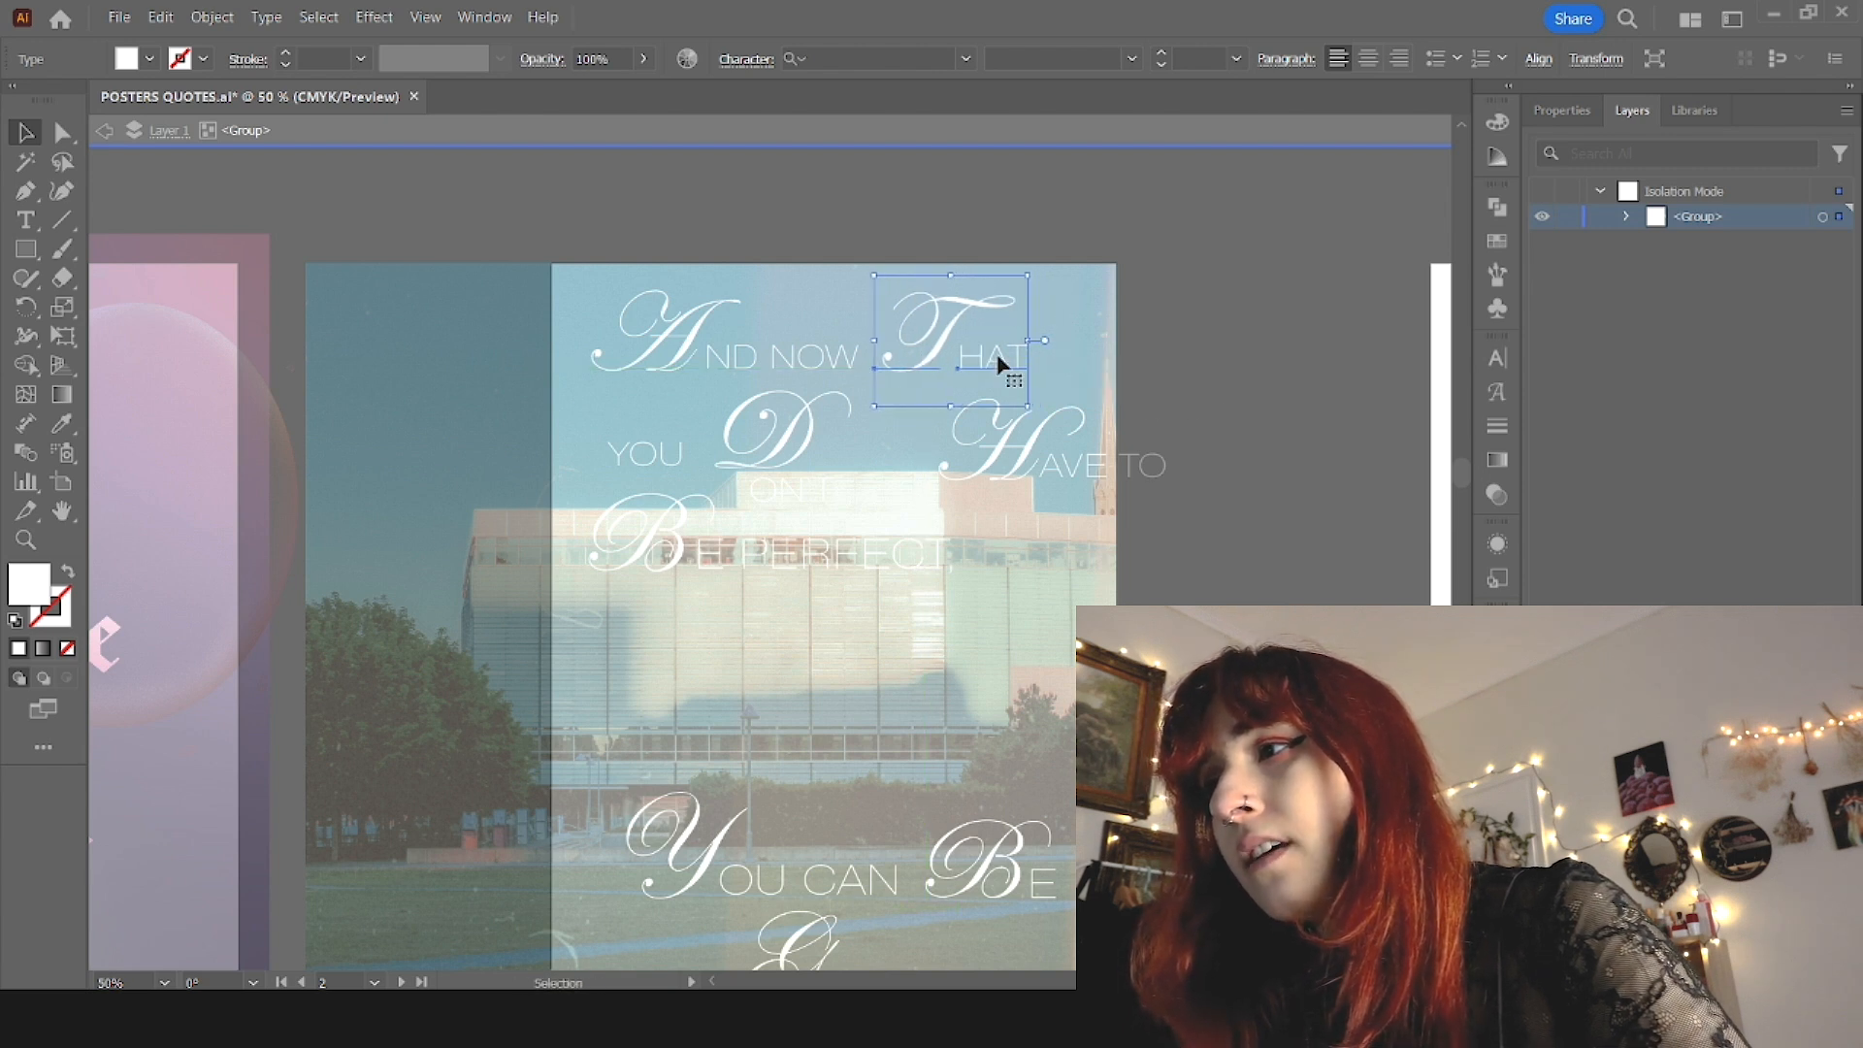
double_click(1245, 380)
Step: Arrange "YOU", the script D, "ON'T" and "Have to" side by side as the second line
drag(652, 458, 624, 428)
drag(782, 443, 745, 431)
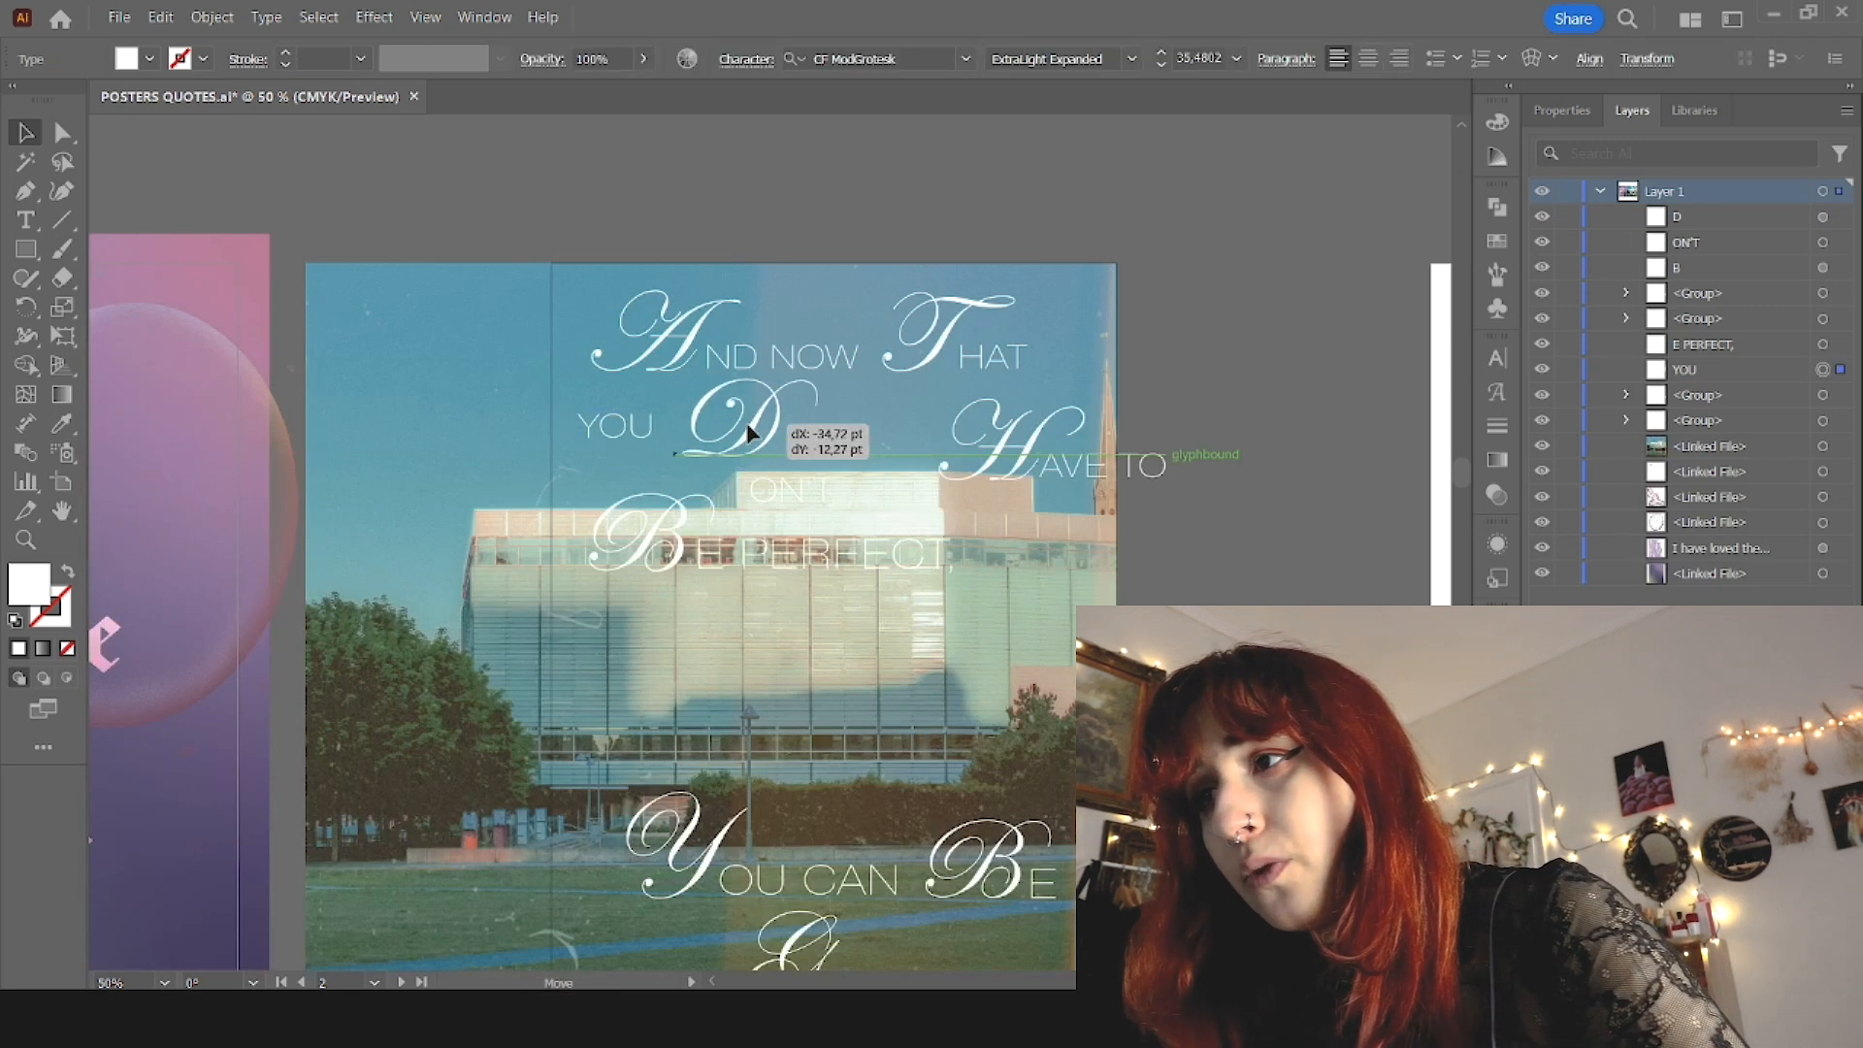
drag(626, 427, 614, 446)
drag(767, 490, 829, 441)
drag(1093, 469, 1033, 452)
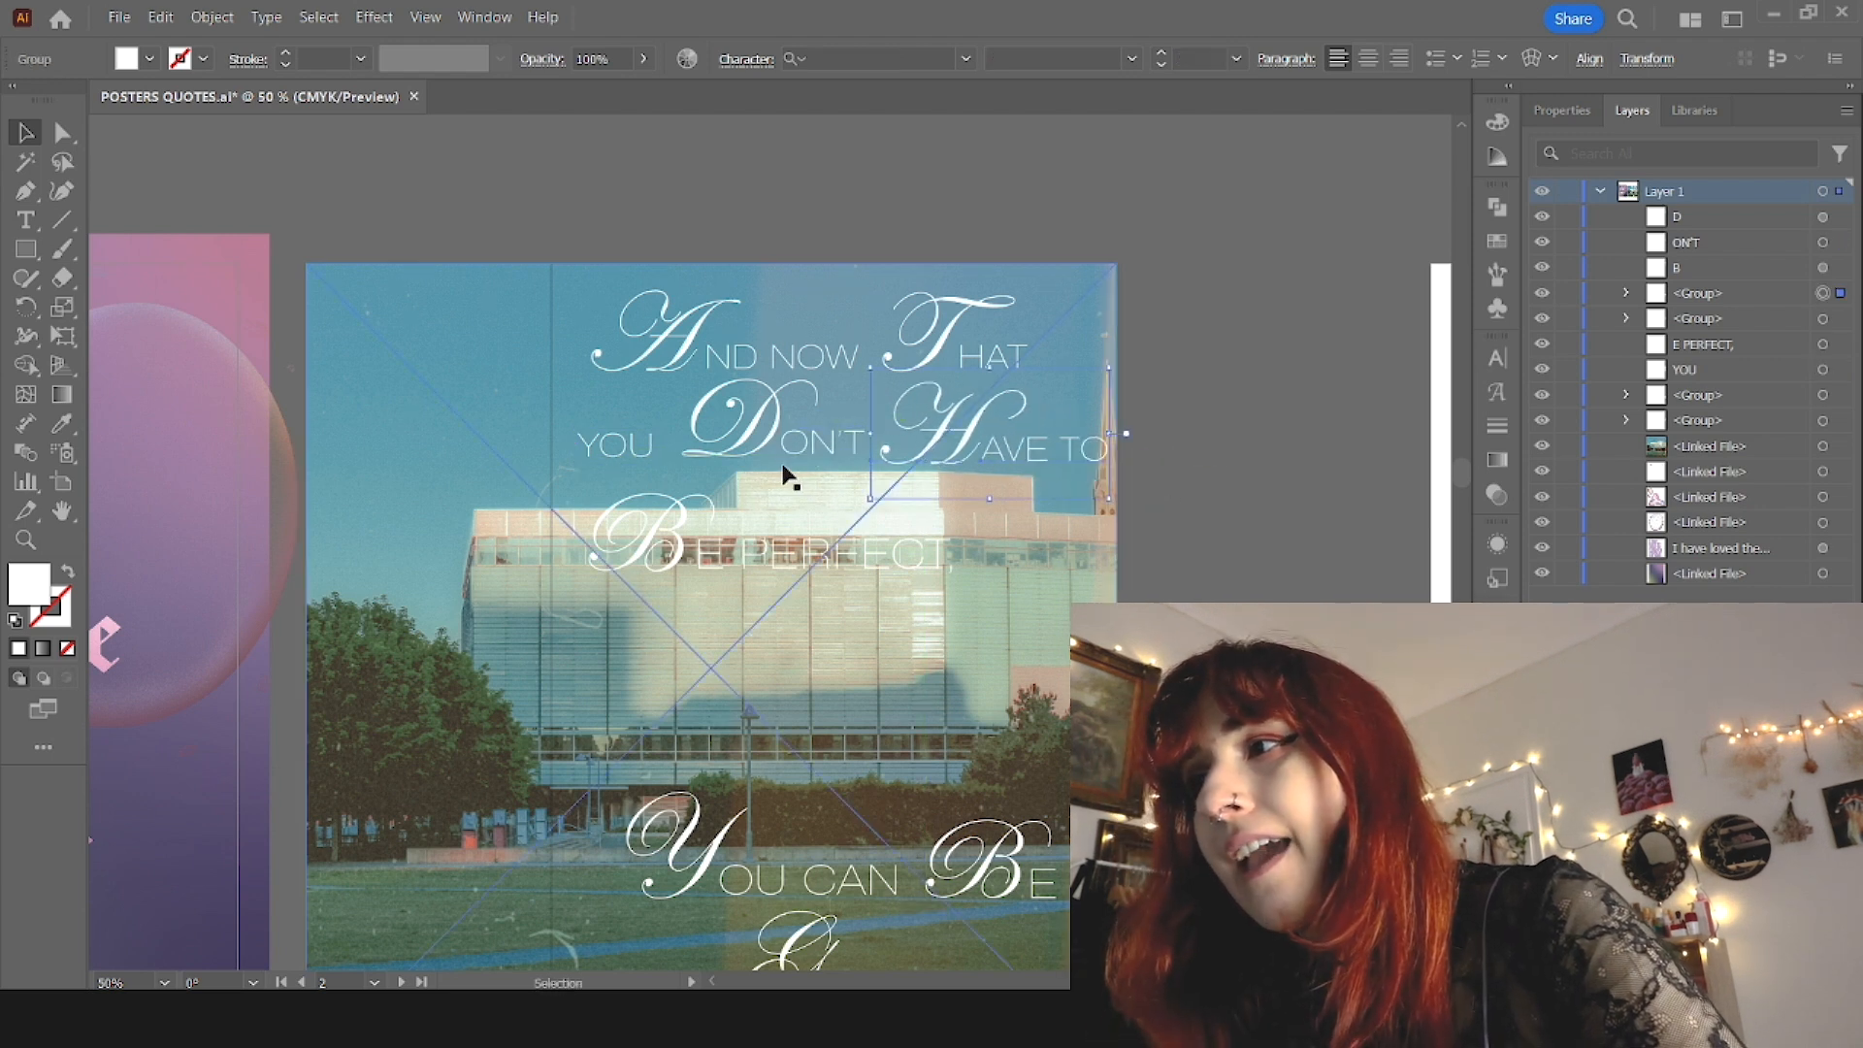
Step: Adjust the spacing between the script D and "ON'T" and group them as one word
click(771, 444)
shift+click(789, 448)
mouse_move(826, 438)
mouse_down()
mouse_move(808, 438)
mouse_move(823, 456)
mouse_up()
key(ctrl+g)
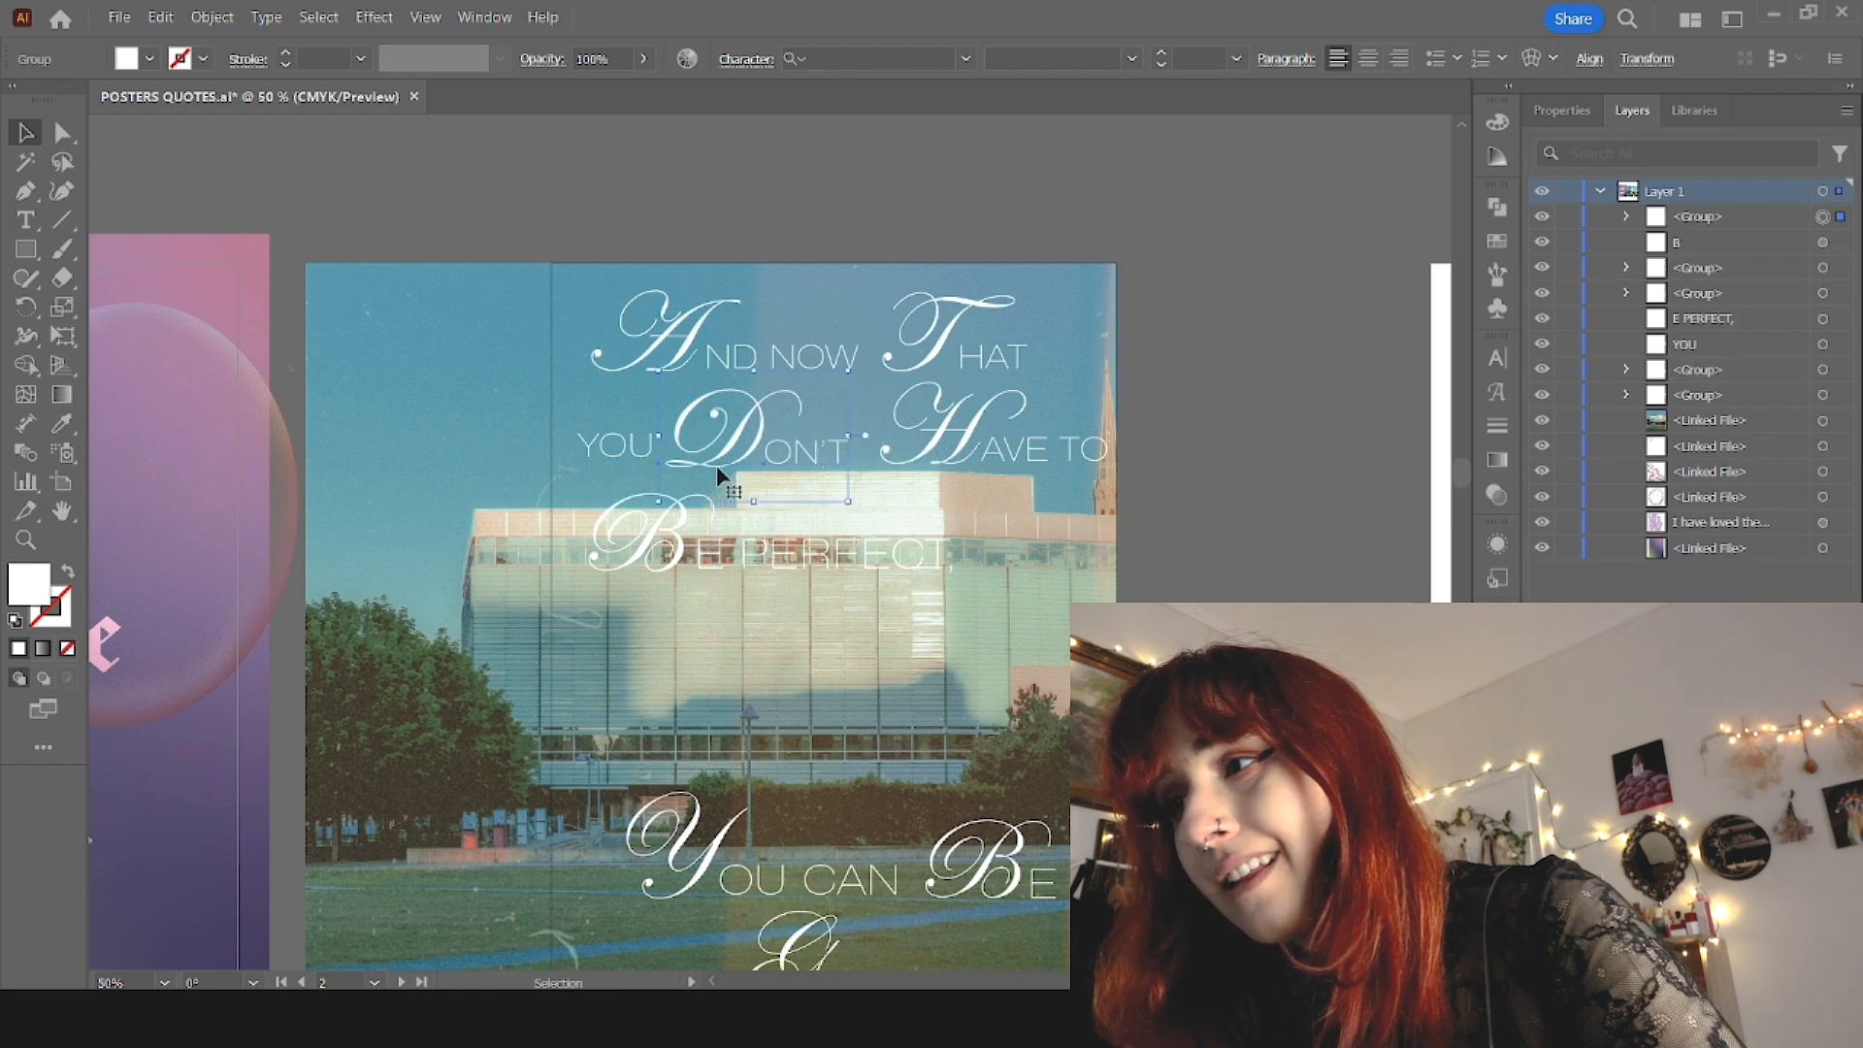
Step: Group the script B with "E PERFECT," as one piece of lettering
click(788, 548)
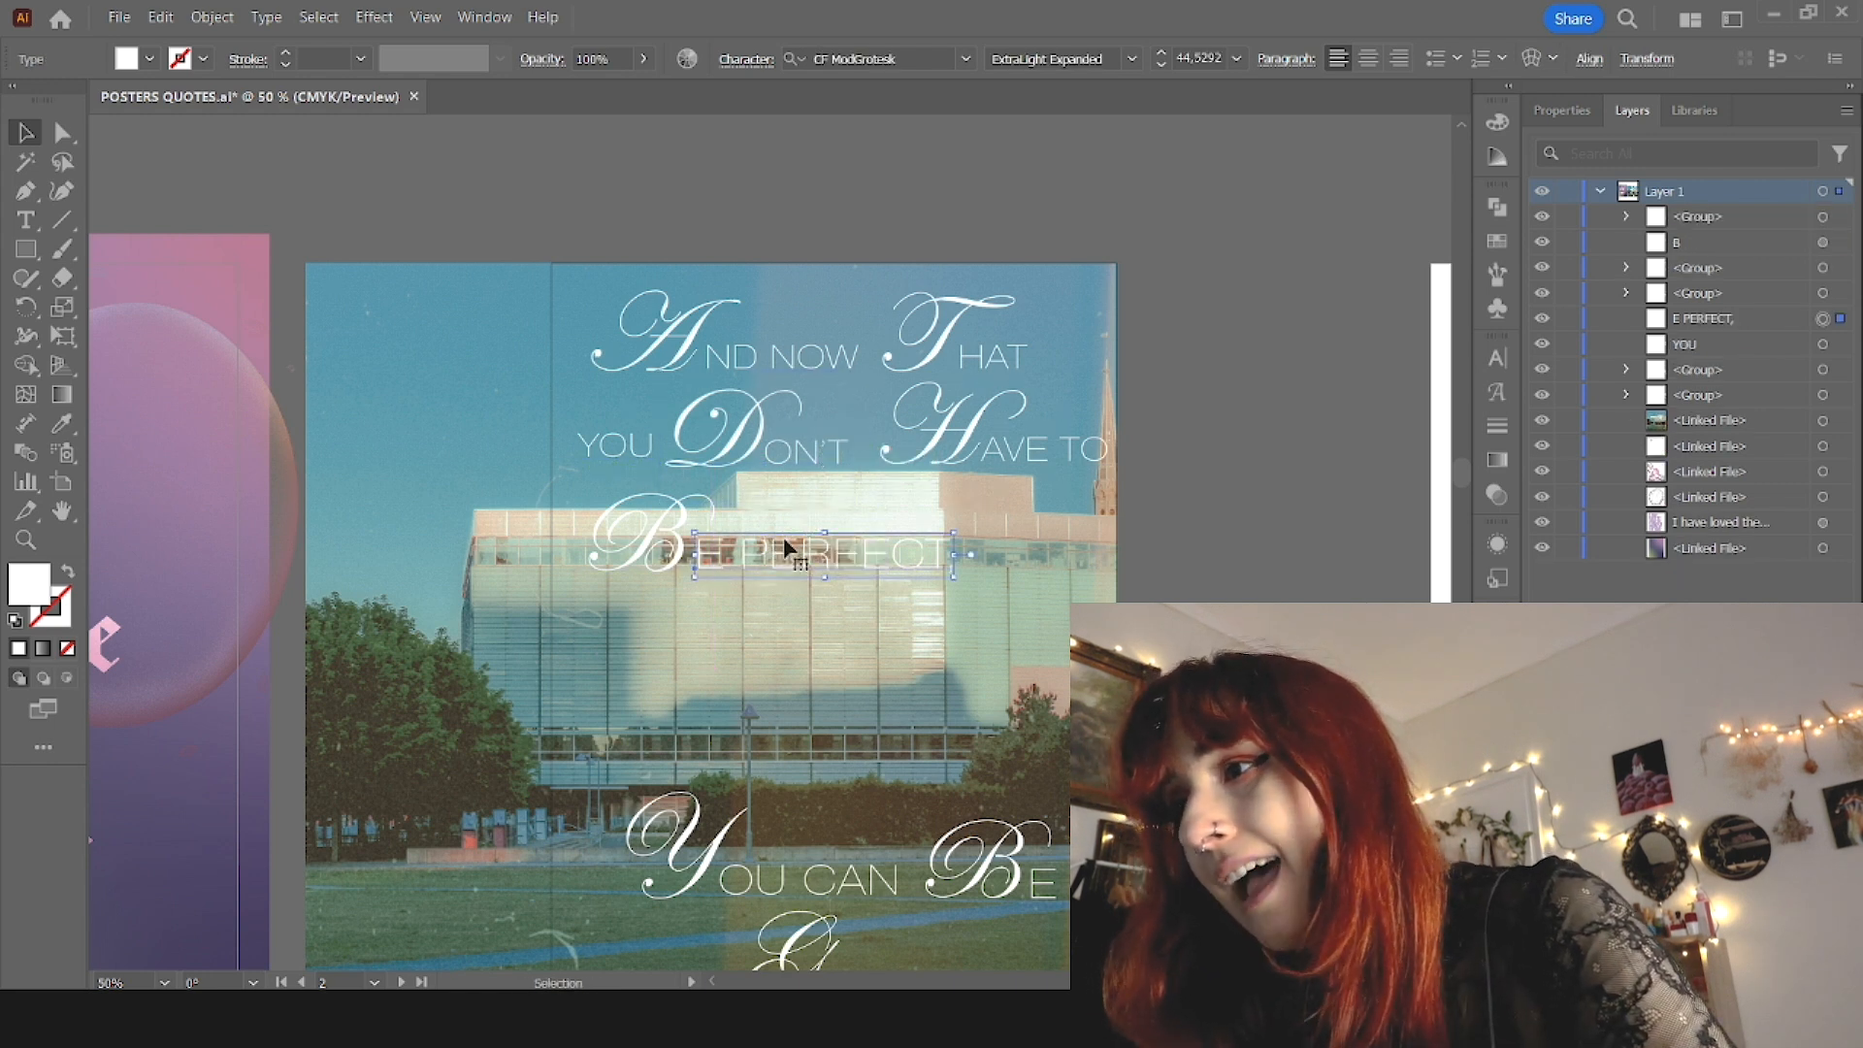
shift+click(652, 543)
key(ctrl+g)
drag(660, 550, 769, 544)
scroll(795, 574, down, 1)
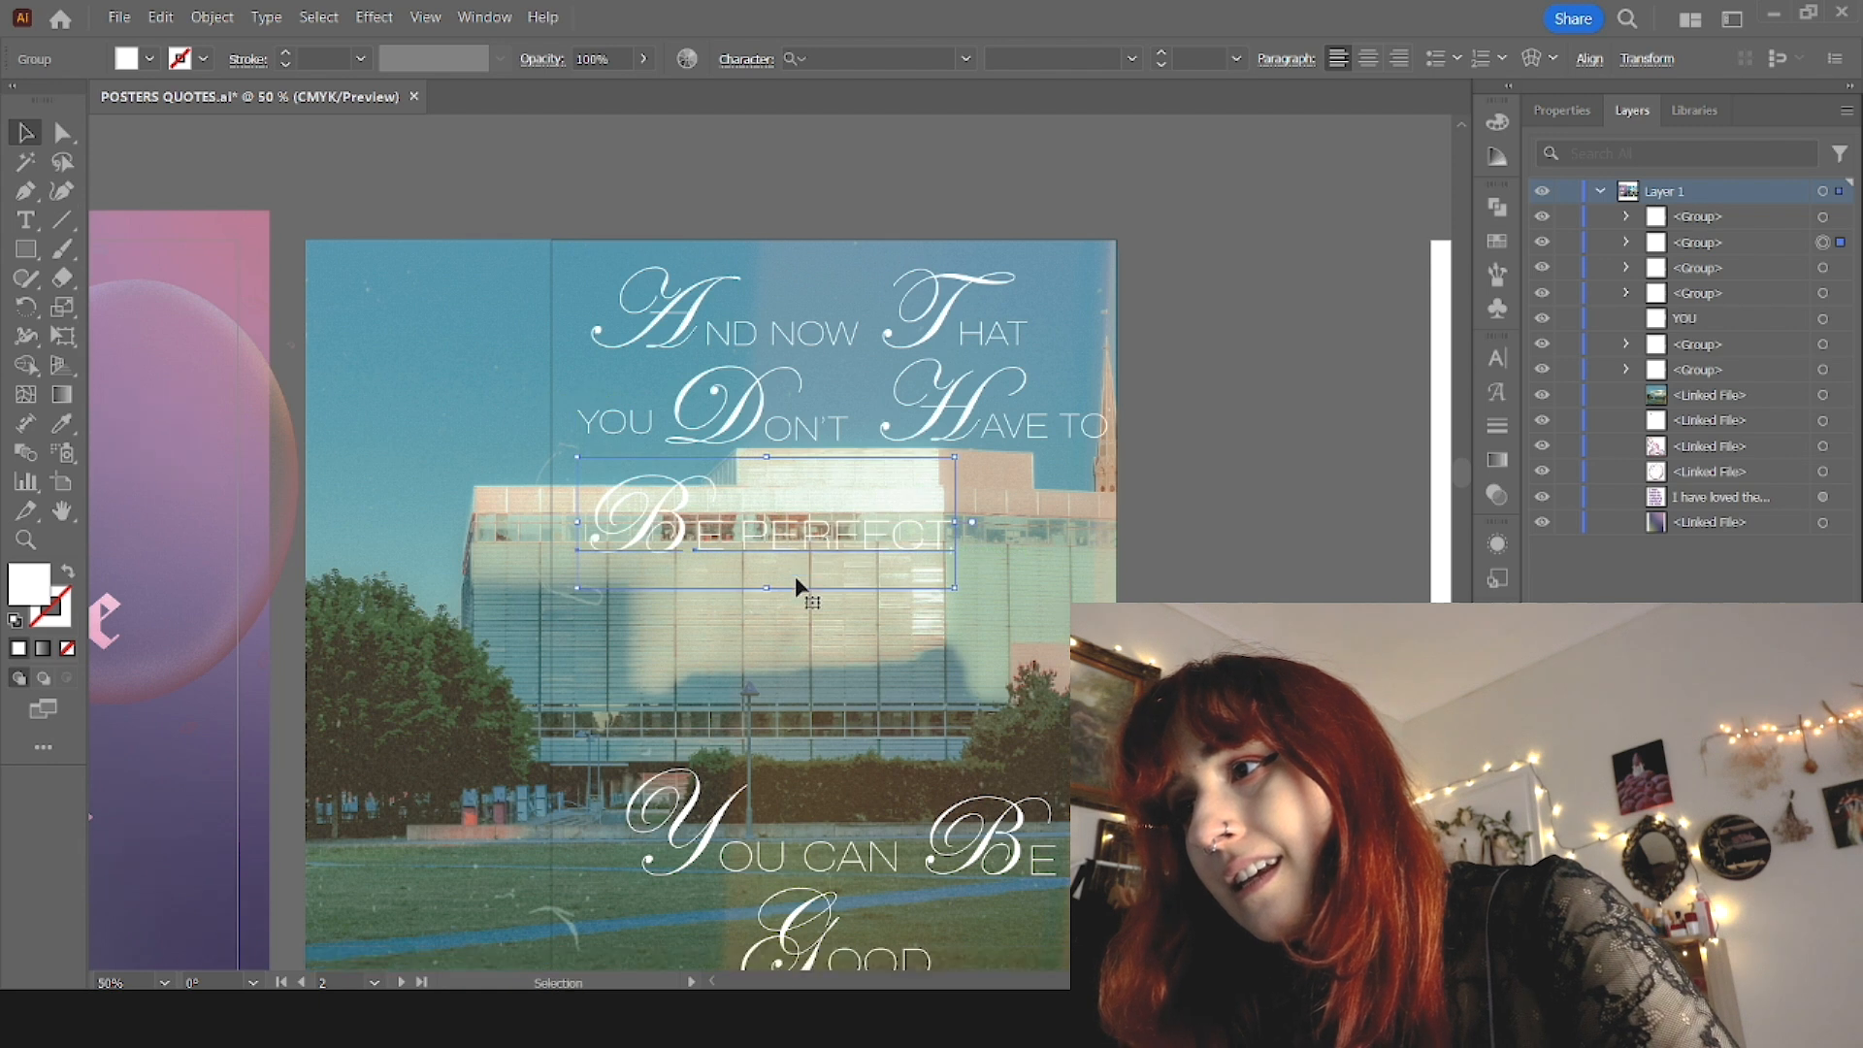
scroll(794, 574, down, 2)
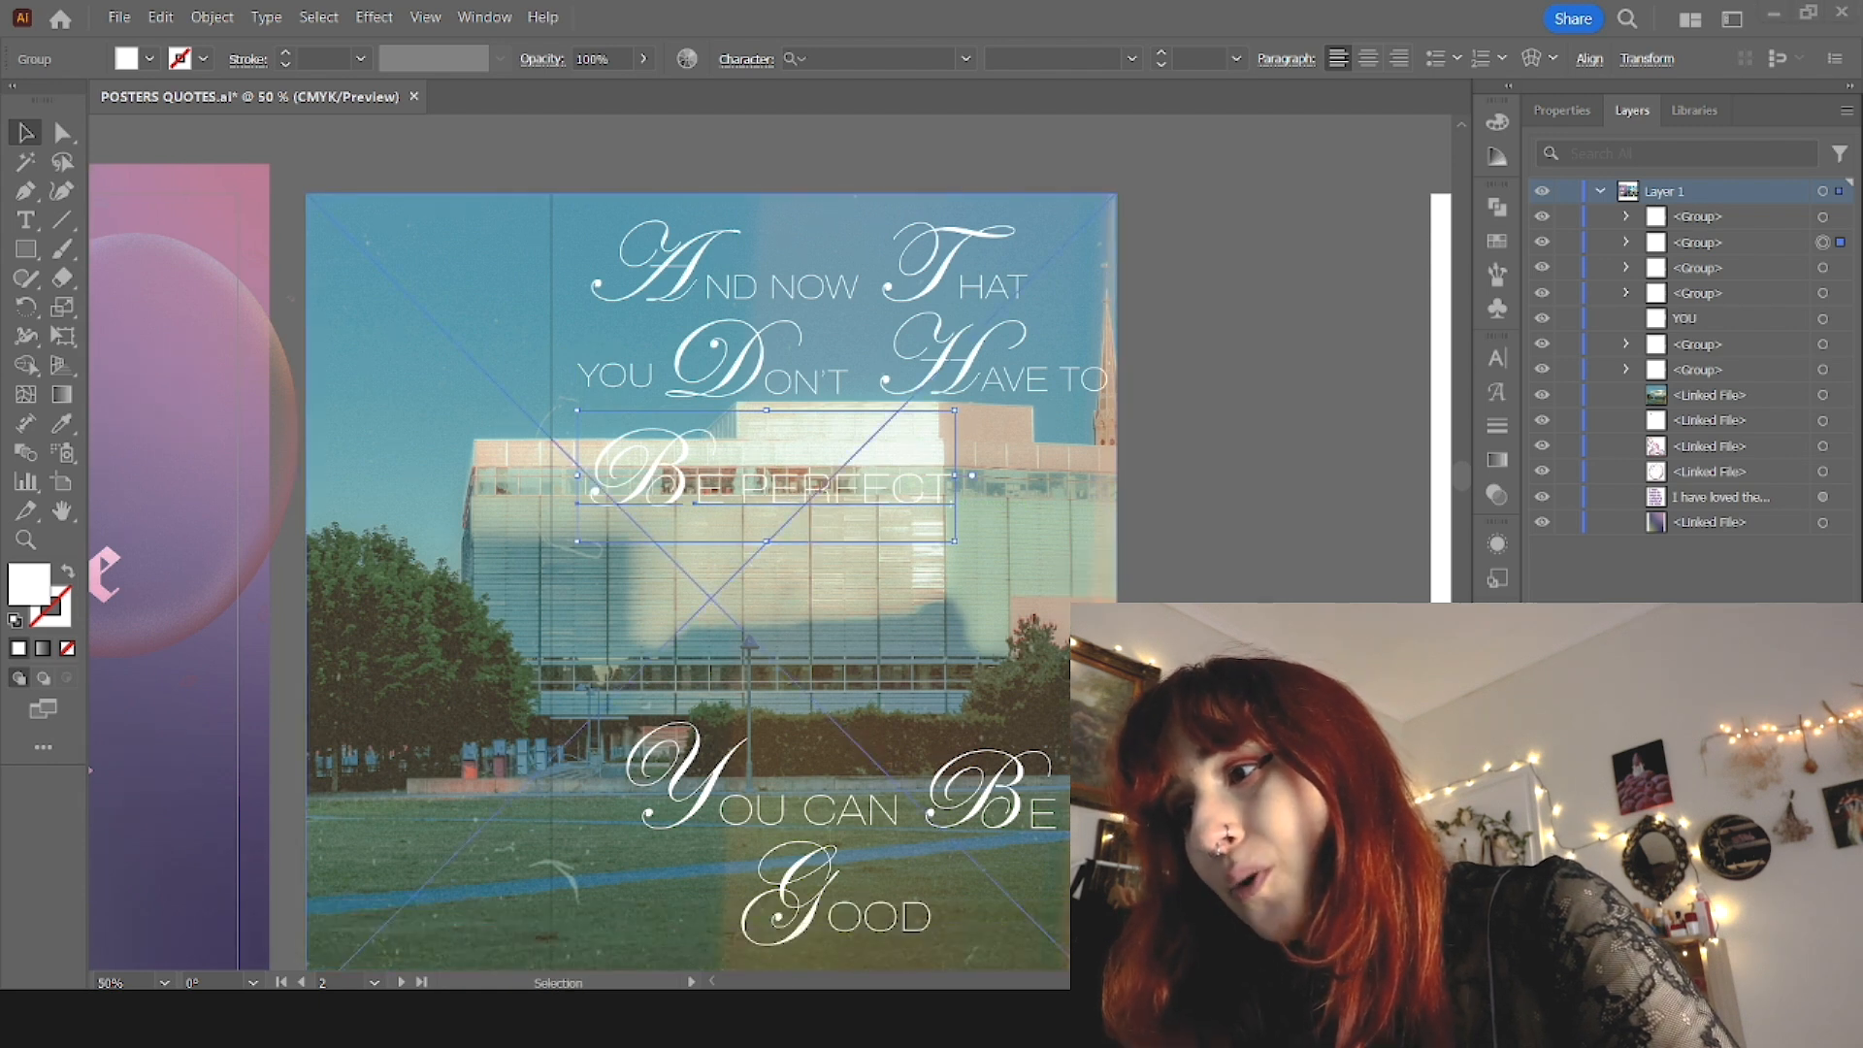
scroll(824, 849, down, 3)
mouse_move(831, 854)
mouse_down()
mouse_move(671, 856)
mouse_move(834, 855)
mouse_up()
click(1184, 786)
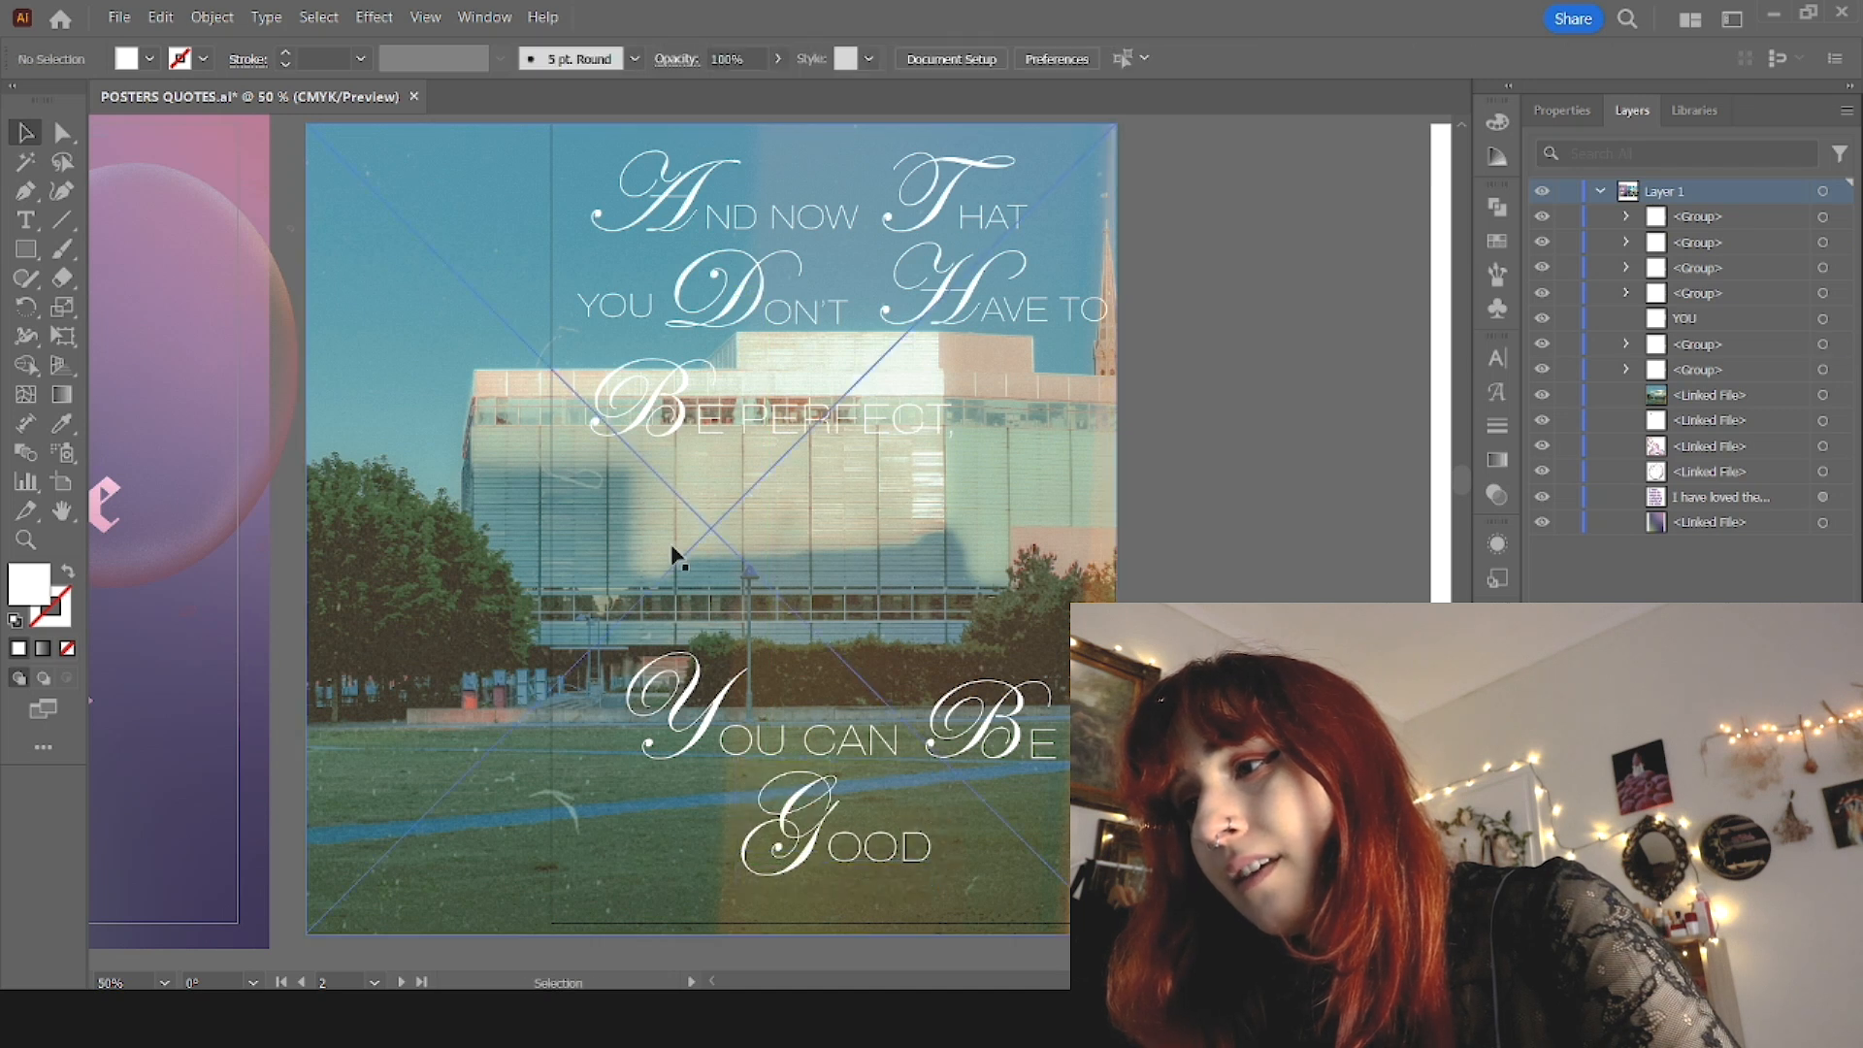
Step: Select all the lettering on the building poster, leaving the background photo out of the selection
scroll(497, 552, down, 1)
drag(830, 698, 814, 690)
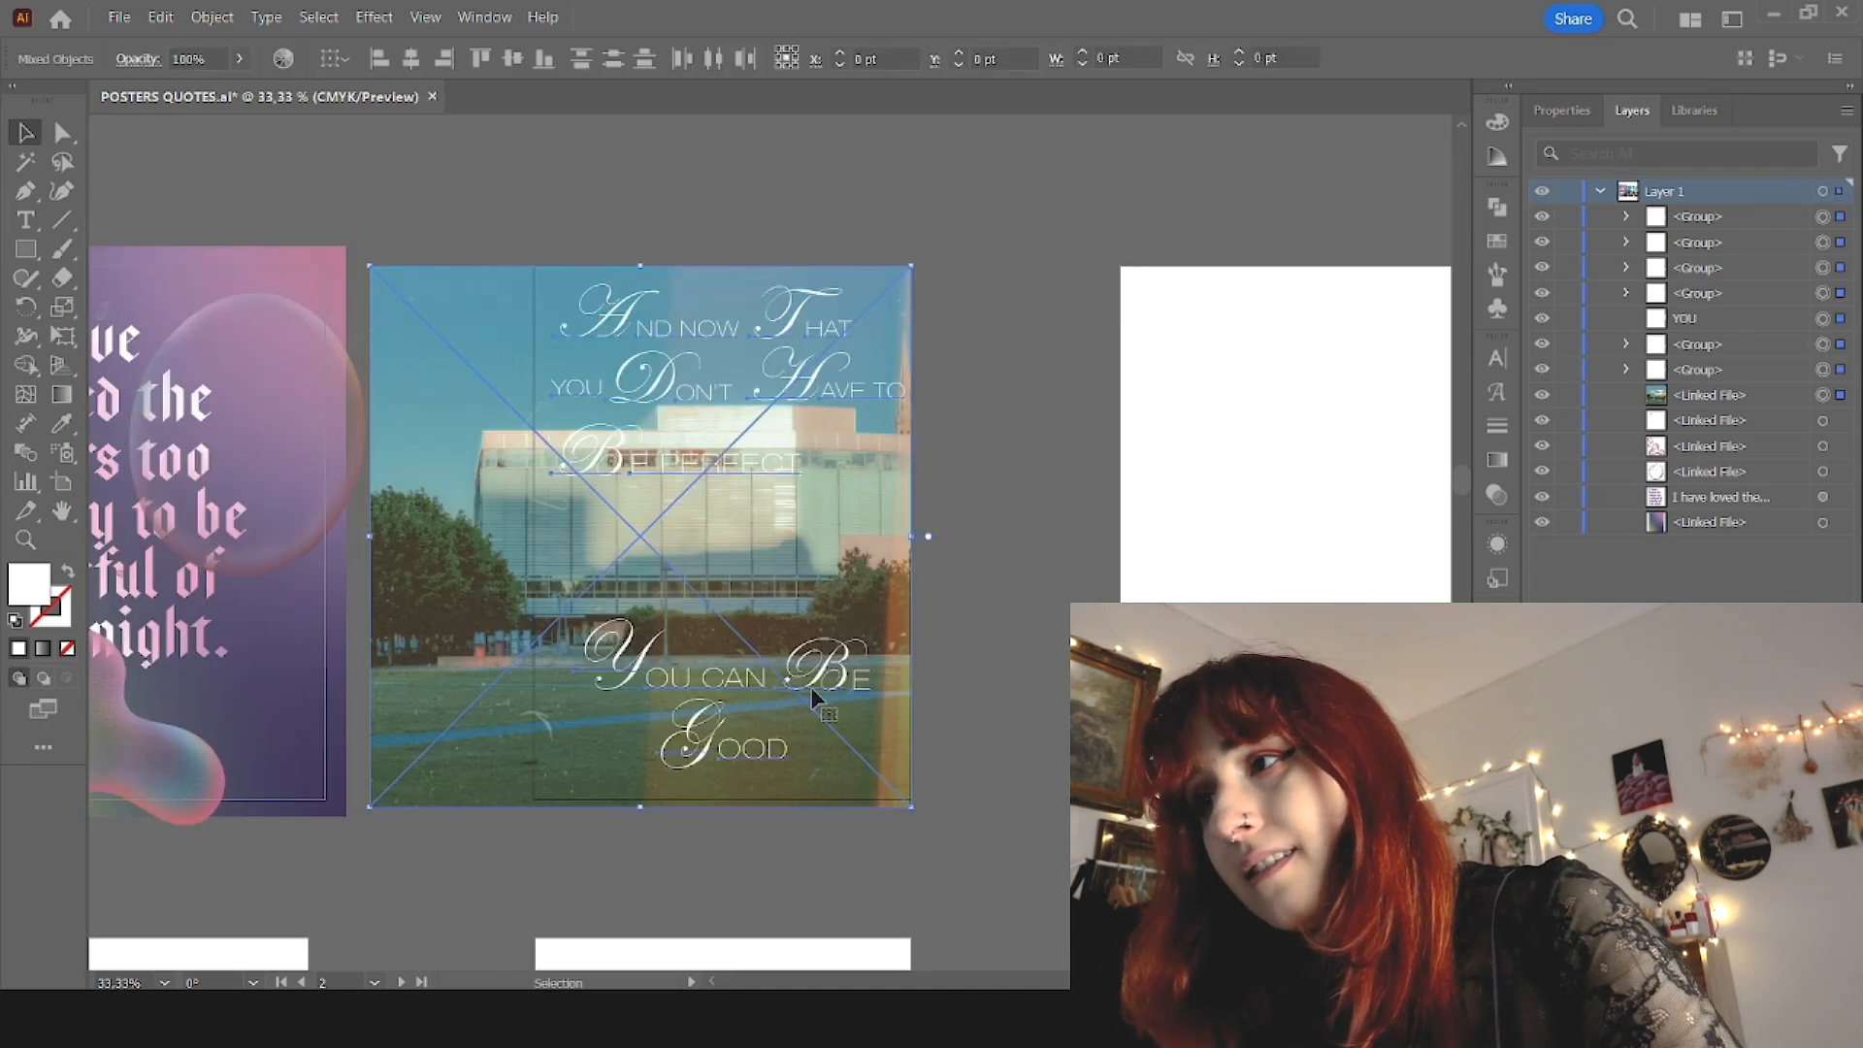
shift+click(729, 540)
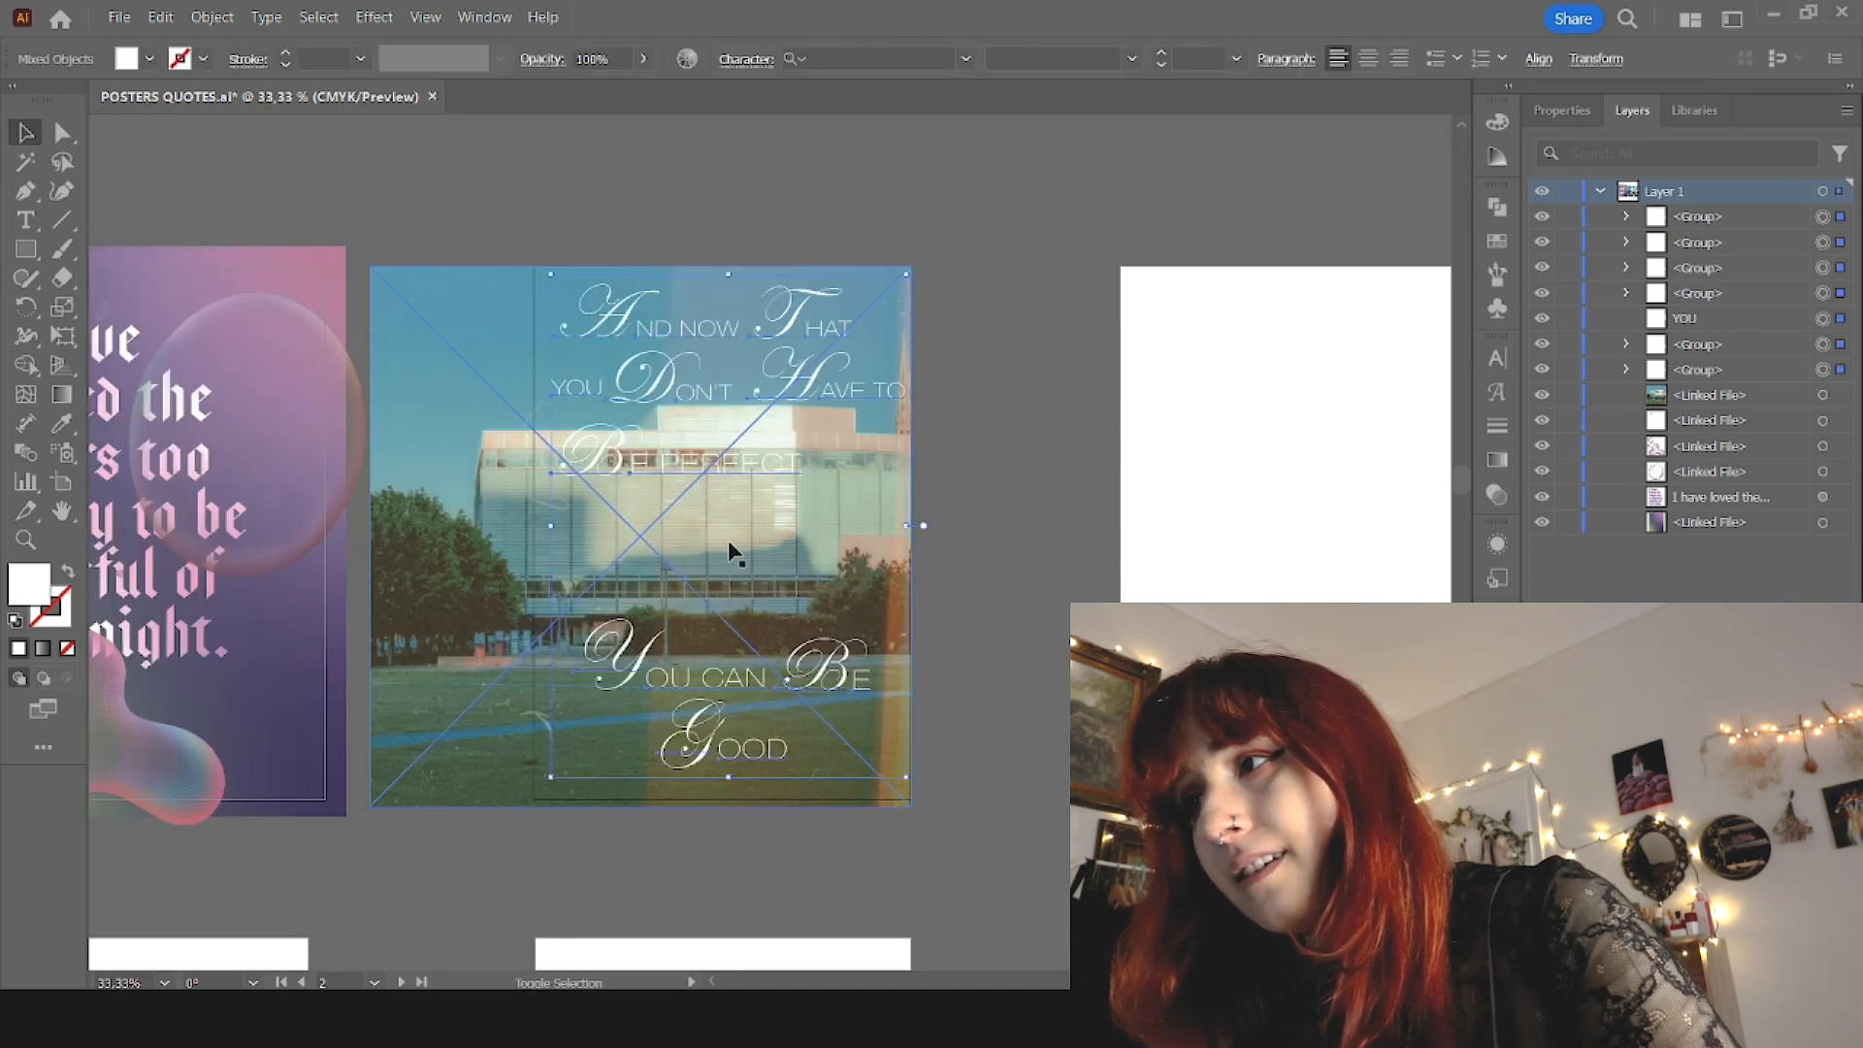
click(103, 109)
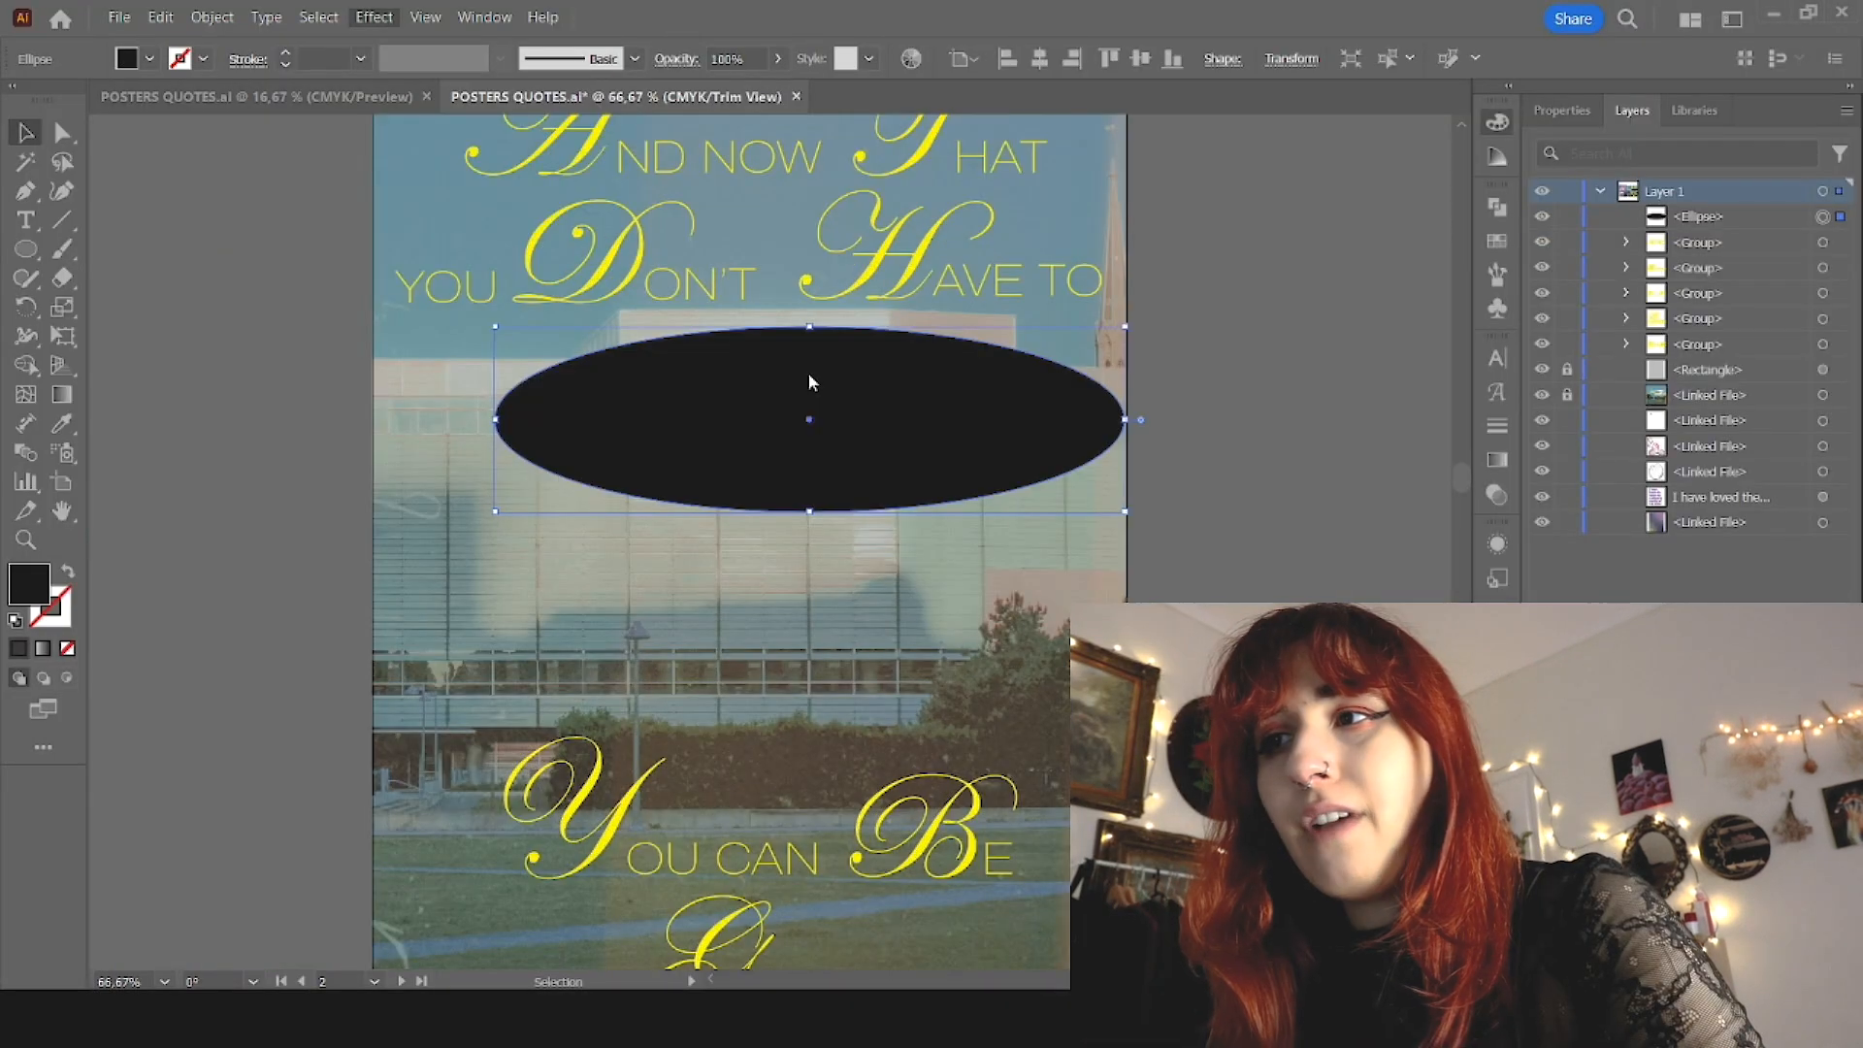
Step: Soften the black ellipse with a blur effect, move it below the lettering groups and position it behind "Be perfect,"
click(756, 365)
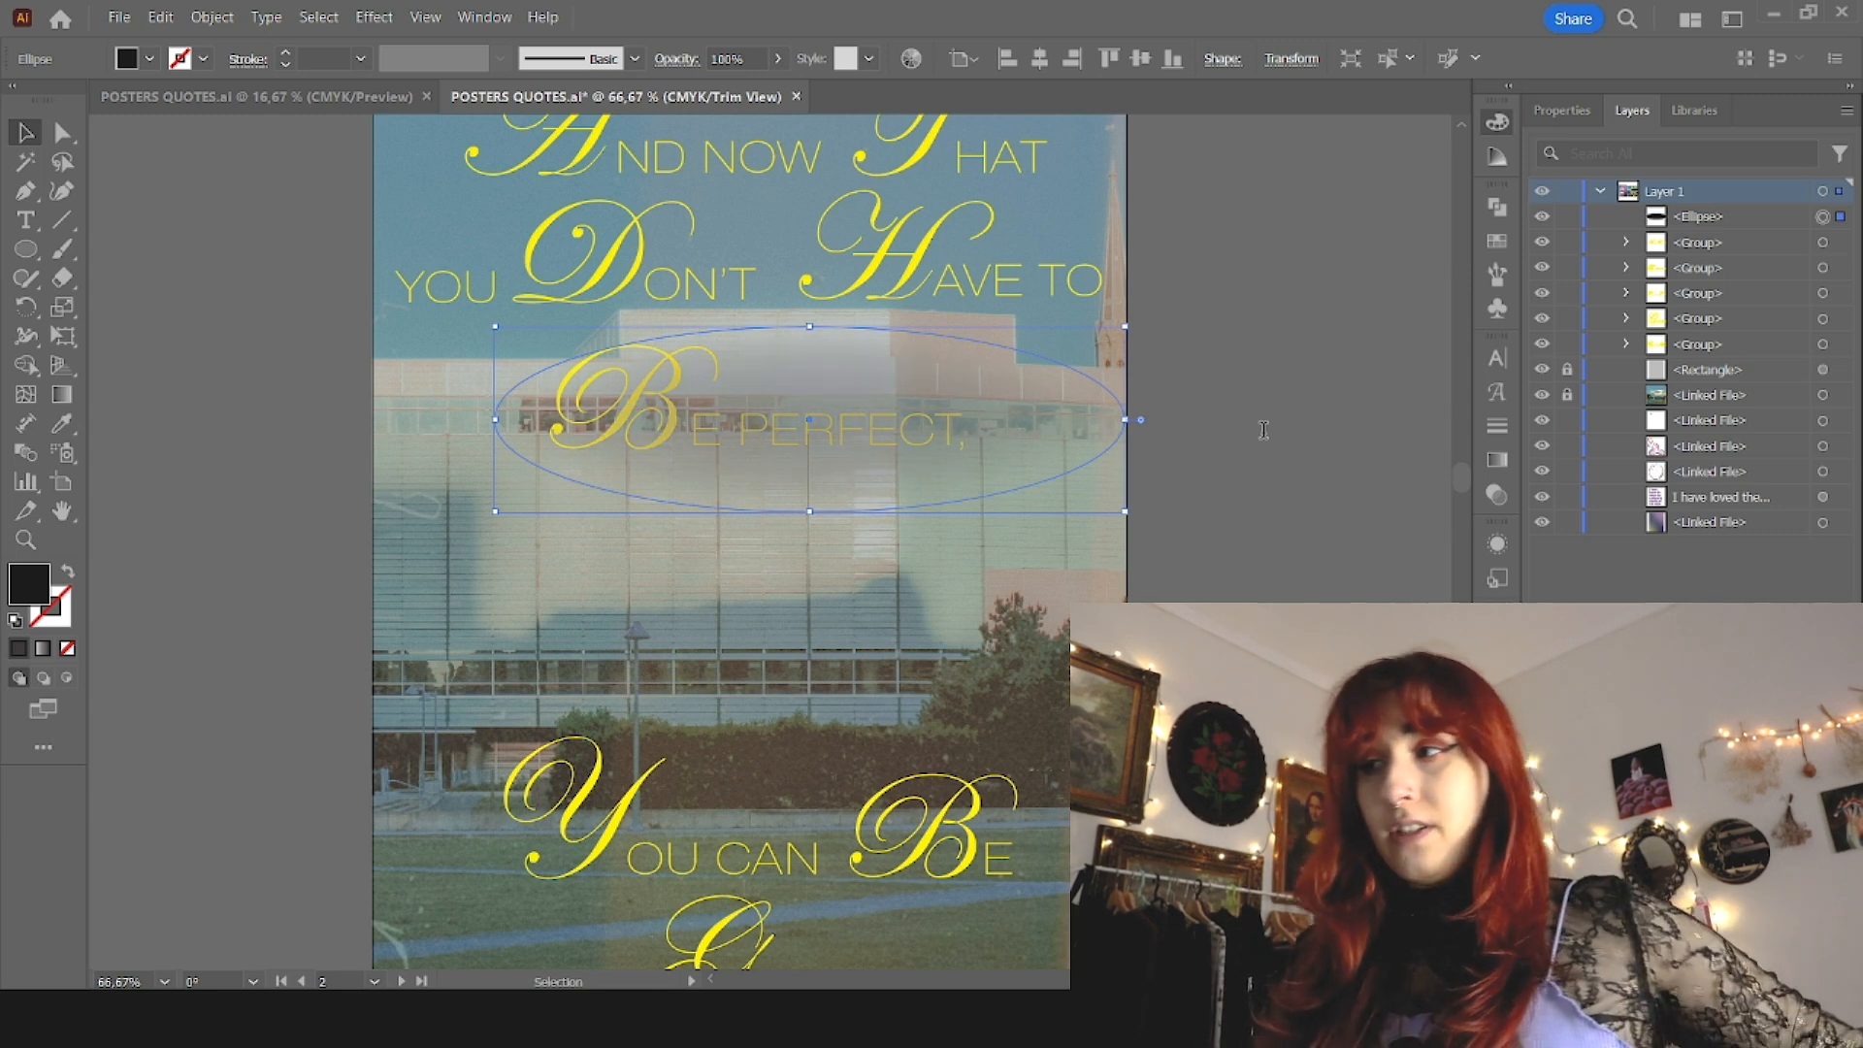
drag(1701, 217, 1700, 344)
drag(980, 445, 929, 429)
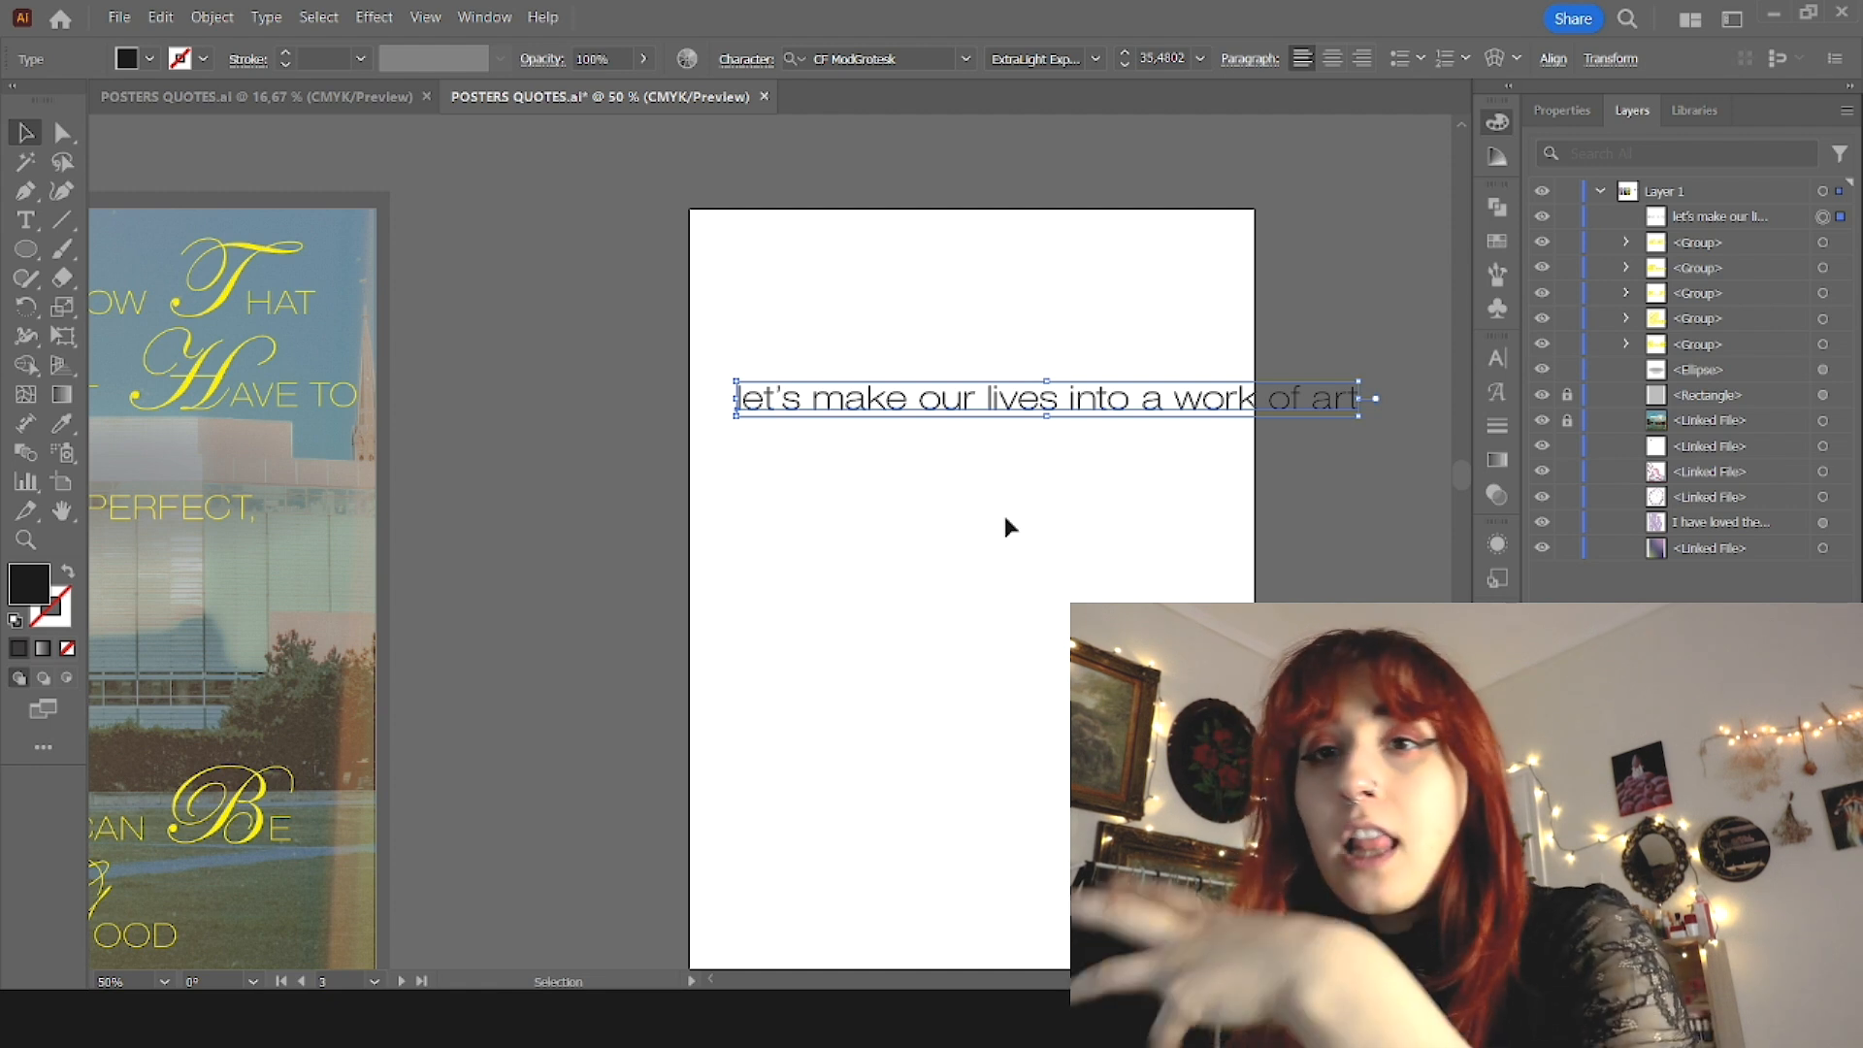
Step: Lay out "let's make our lives into a work of art" as large stacked lines filling the blank artboard
click(1006, 530)
click(948, 424)
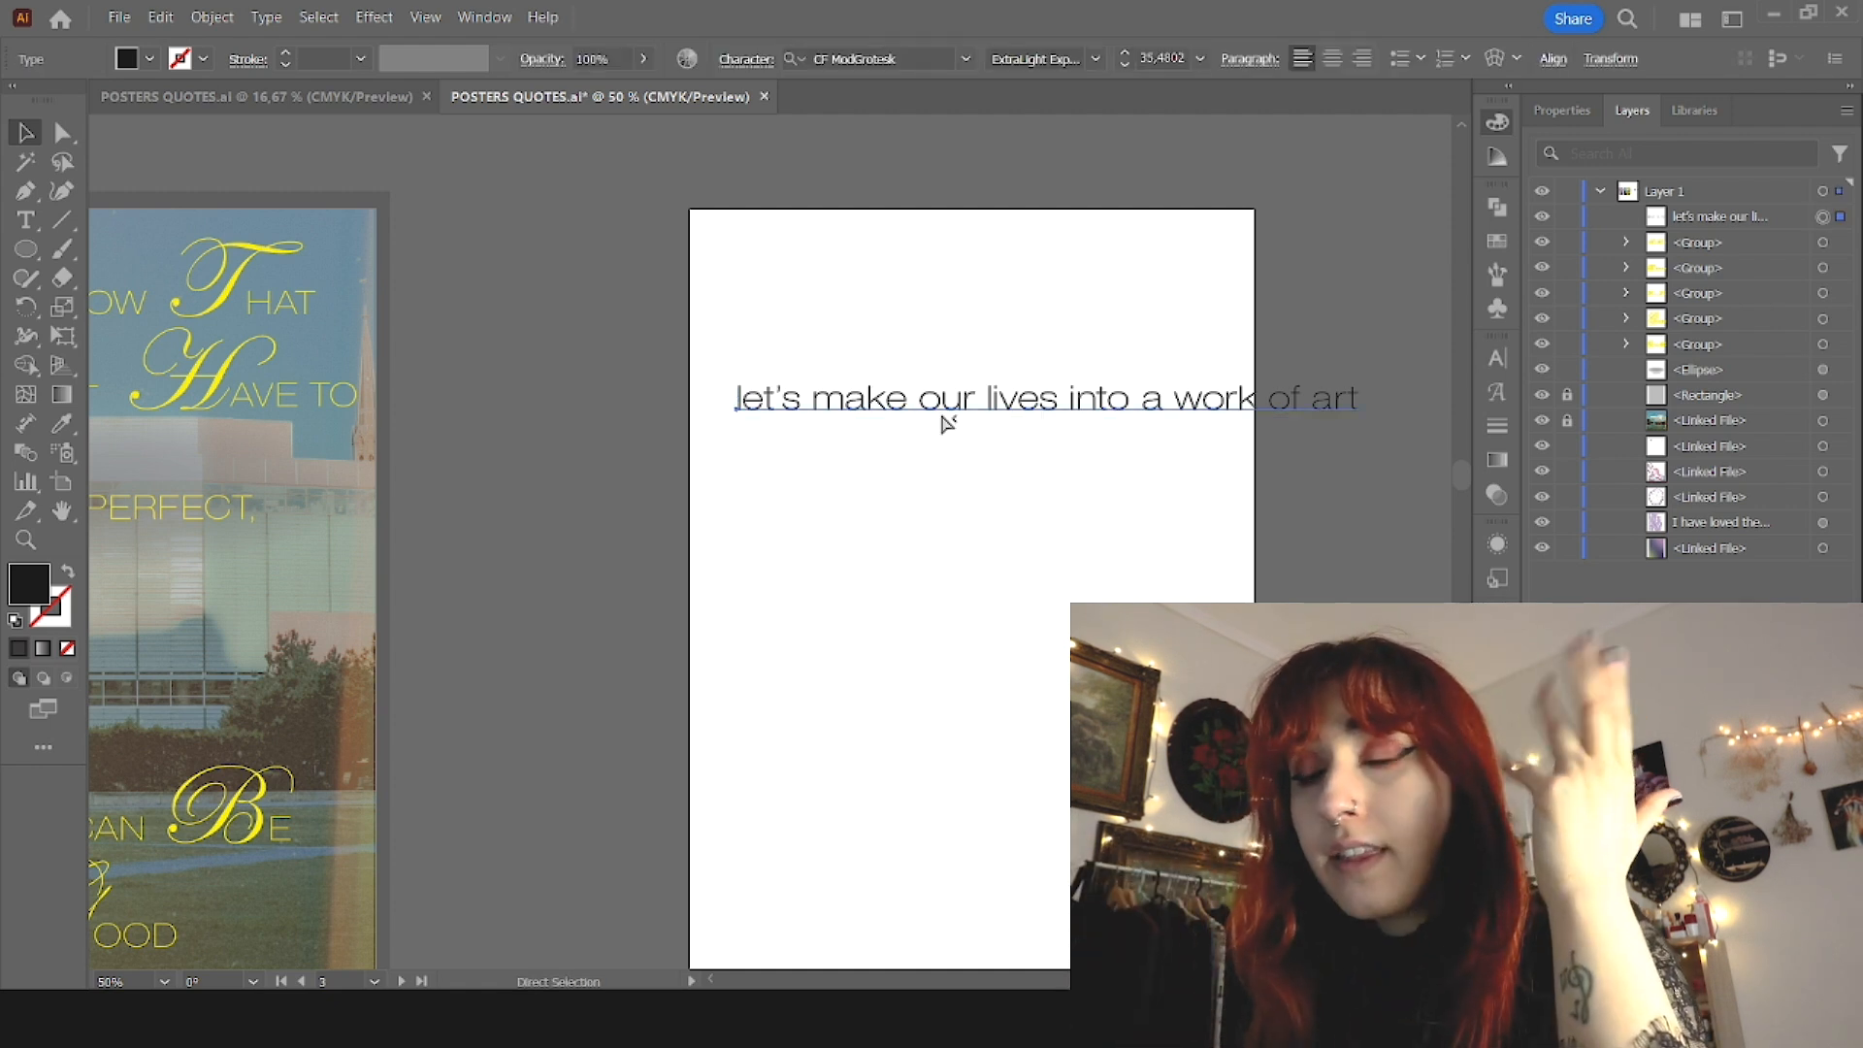
scroll(863, 590, right, 3)
scroll(863, 590, right, 4)
key(v)
scroll(811, 583, down, 2)
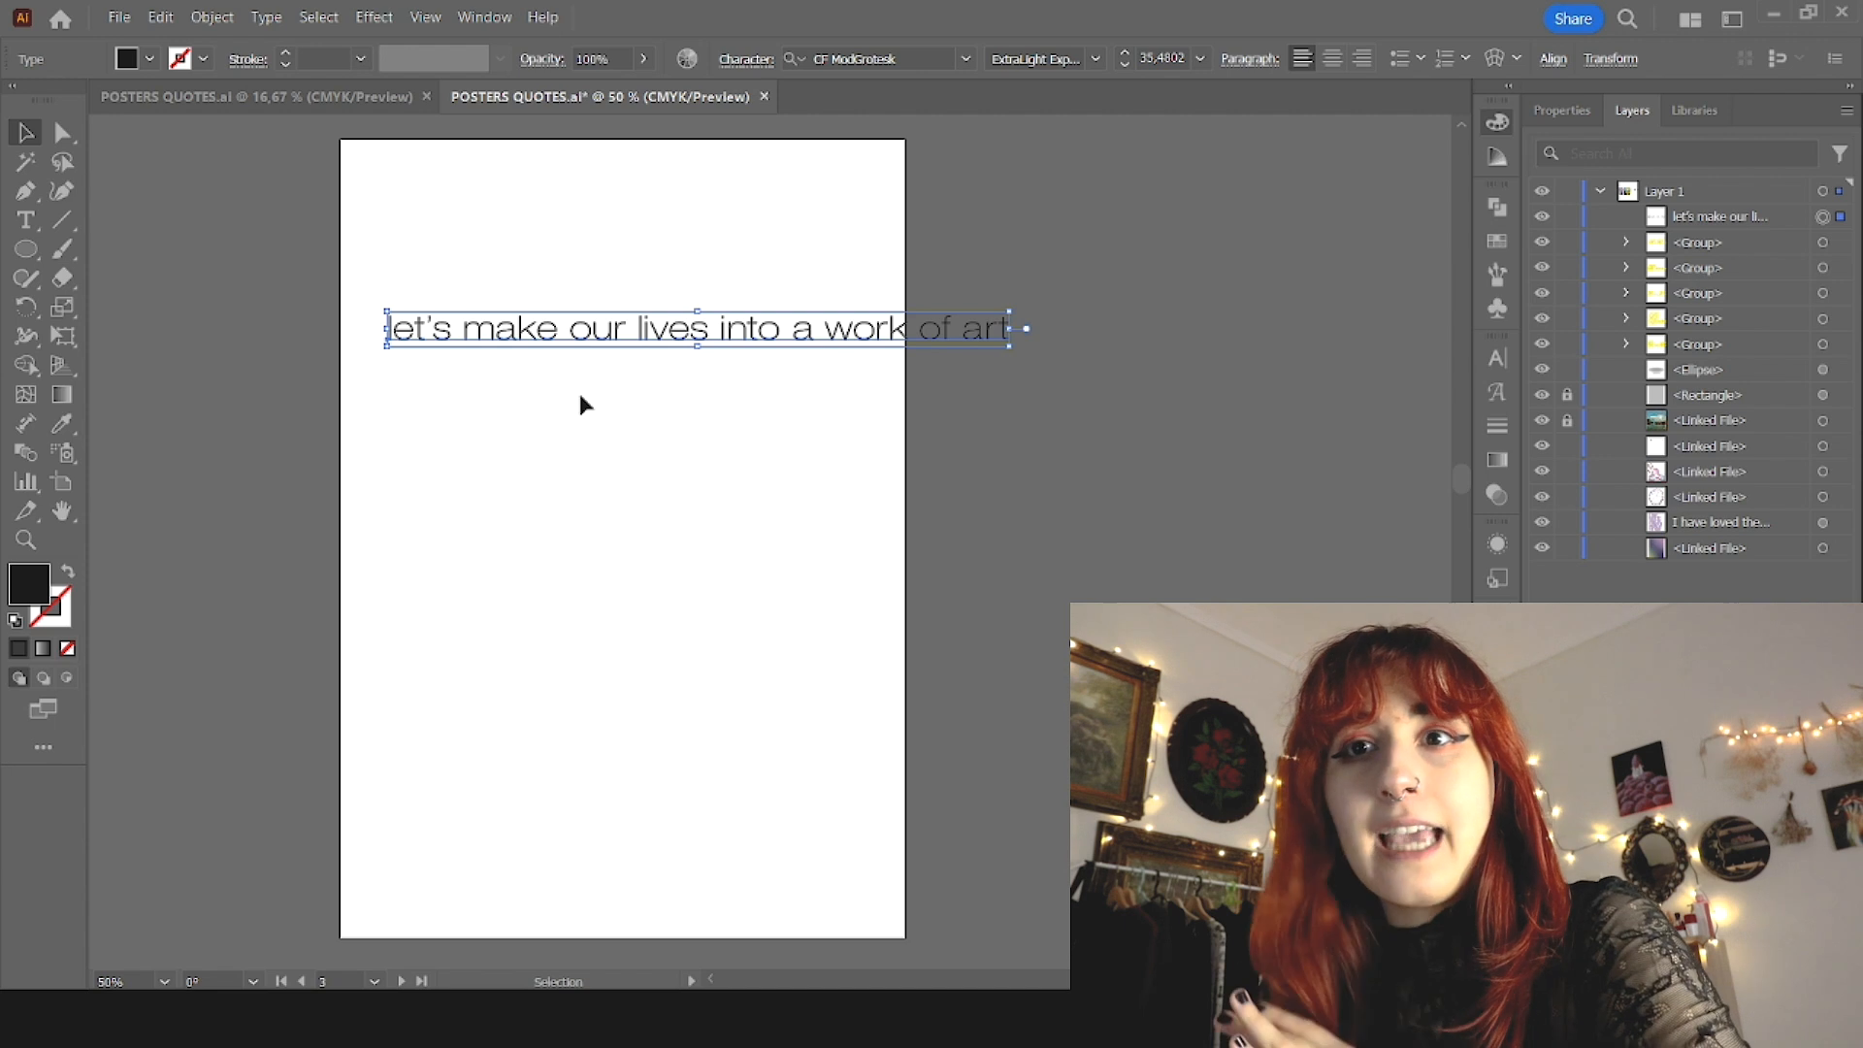
drag(592, 335, 587, 280)
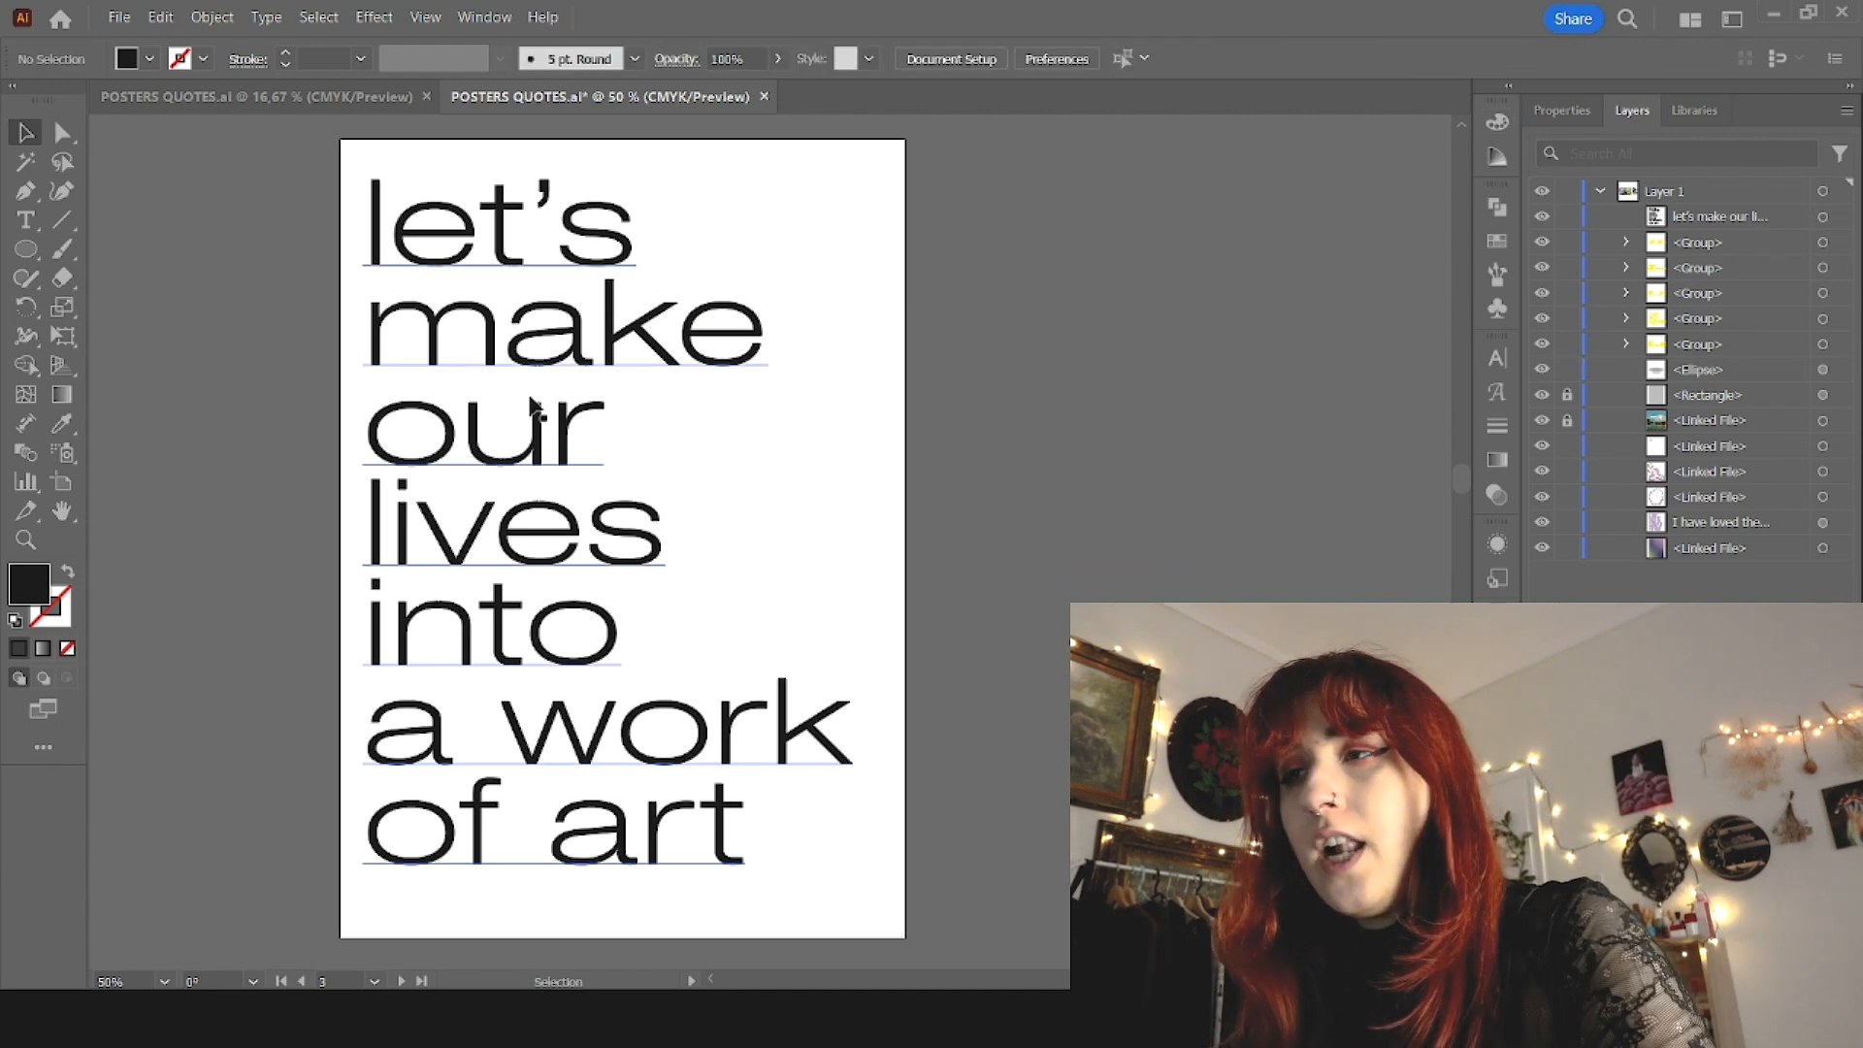
Step: Duplicate the stacked quote text and rotate a copied half of the o in "our" 180° to rebuild it as a wide letter
click(525, 460)
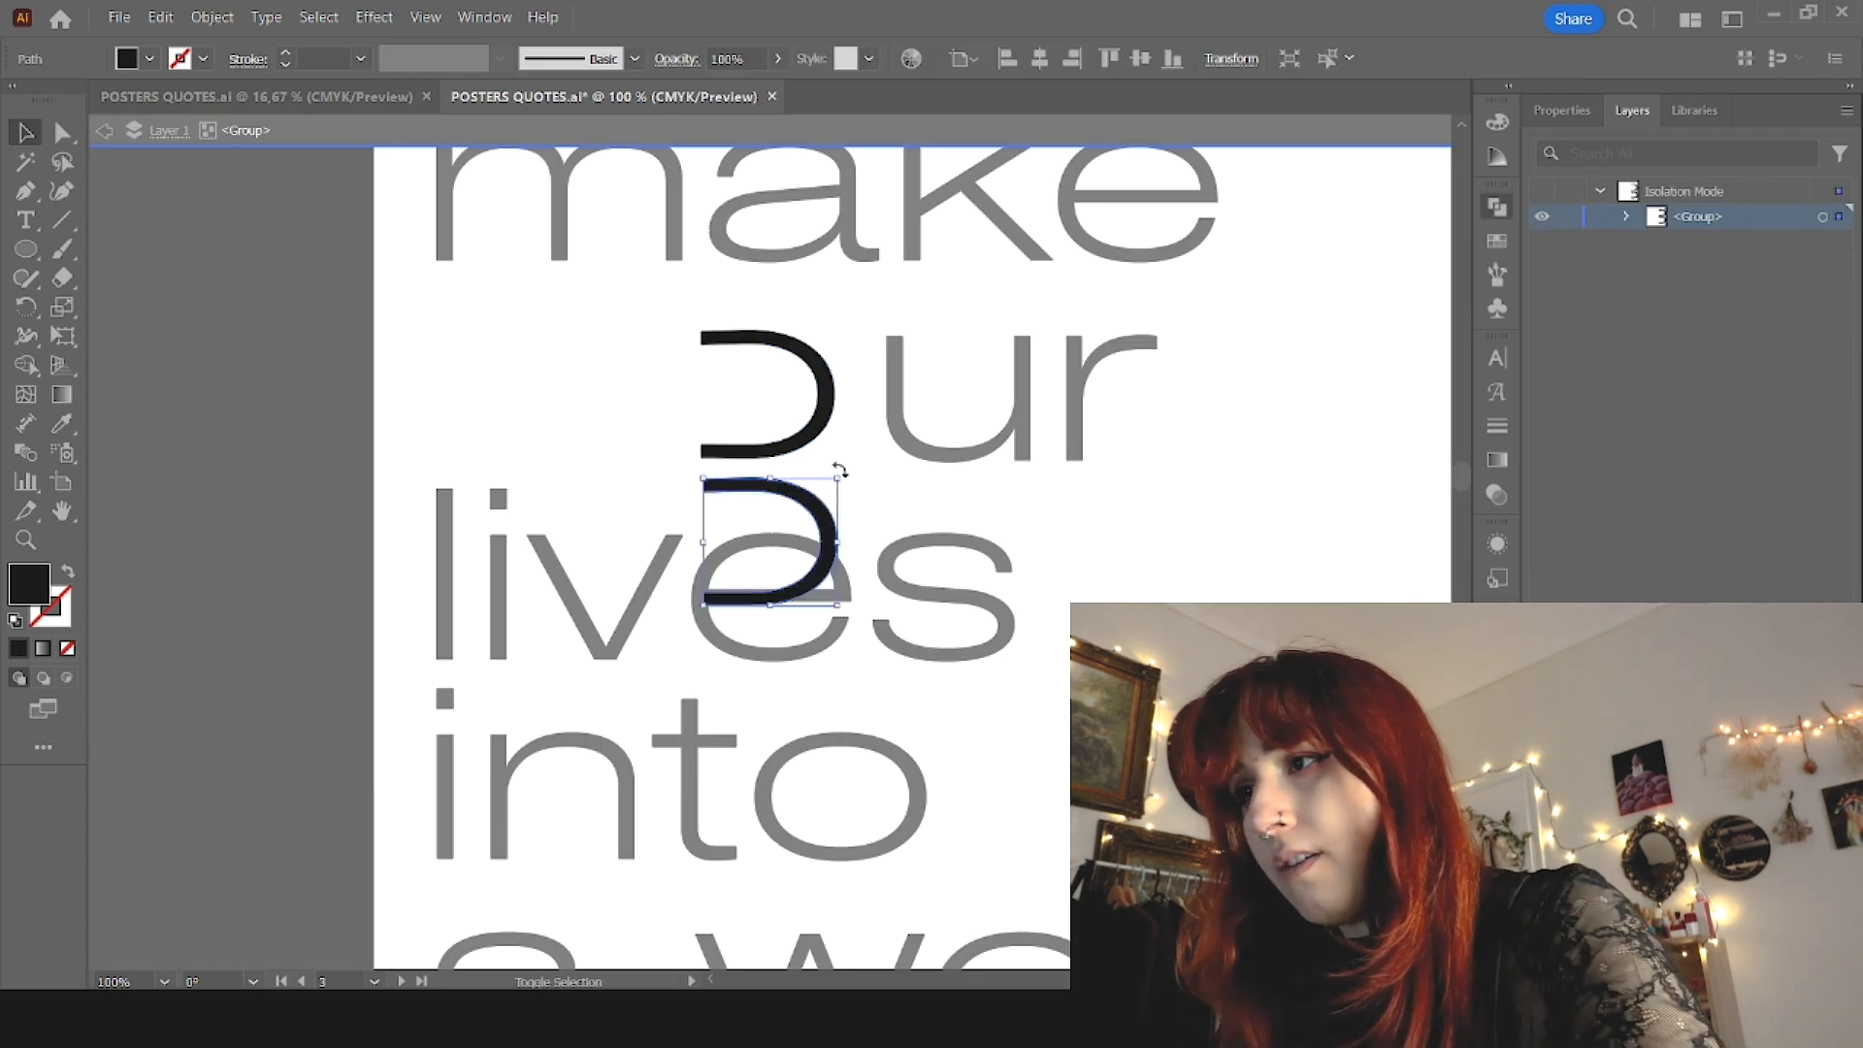
drag(840, 471, 685, 593)
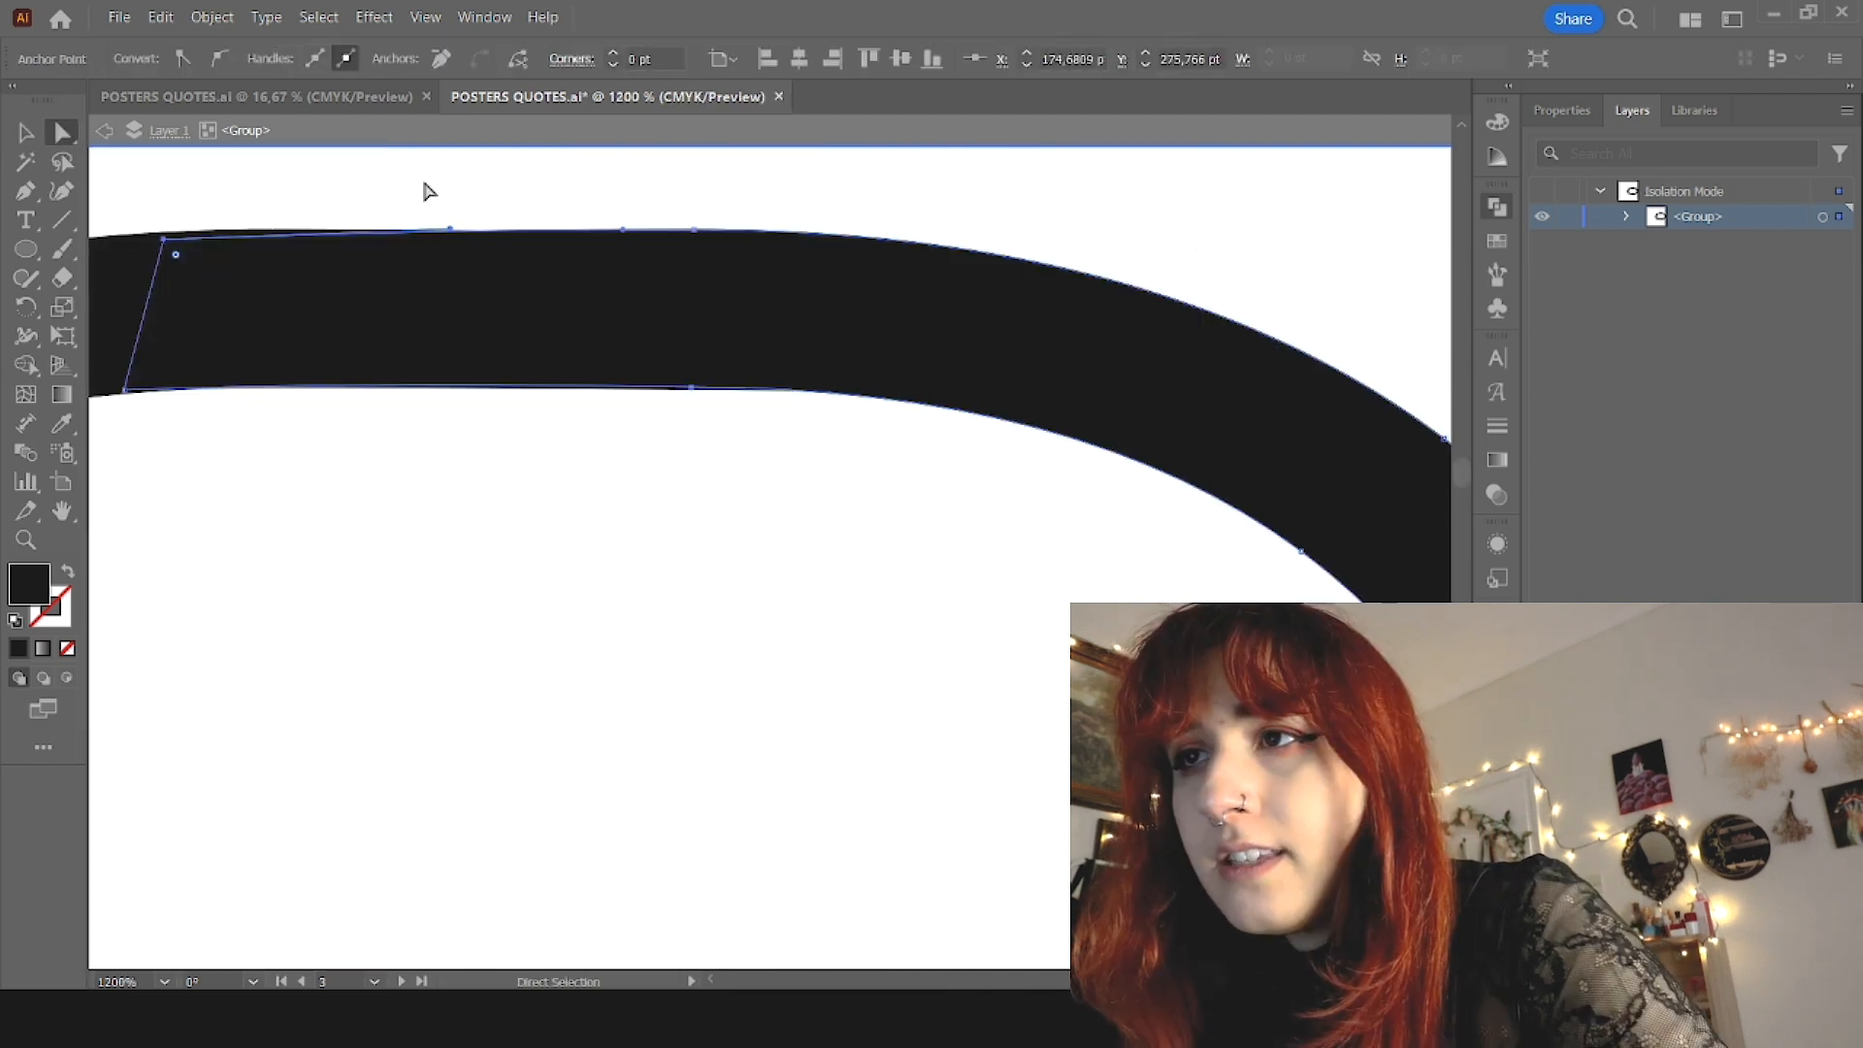
scroll(533, 417, down, 4)
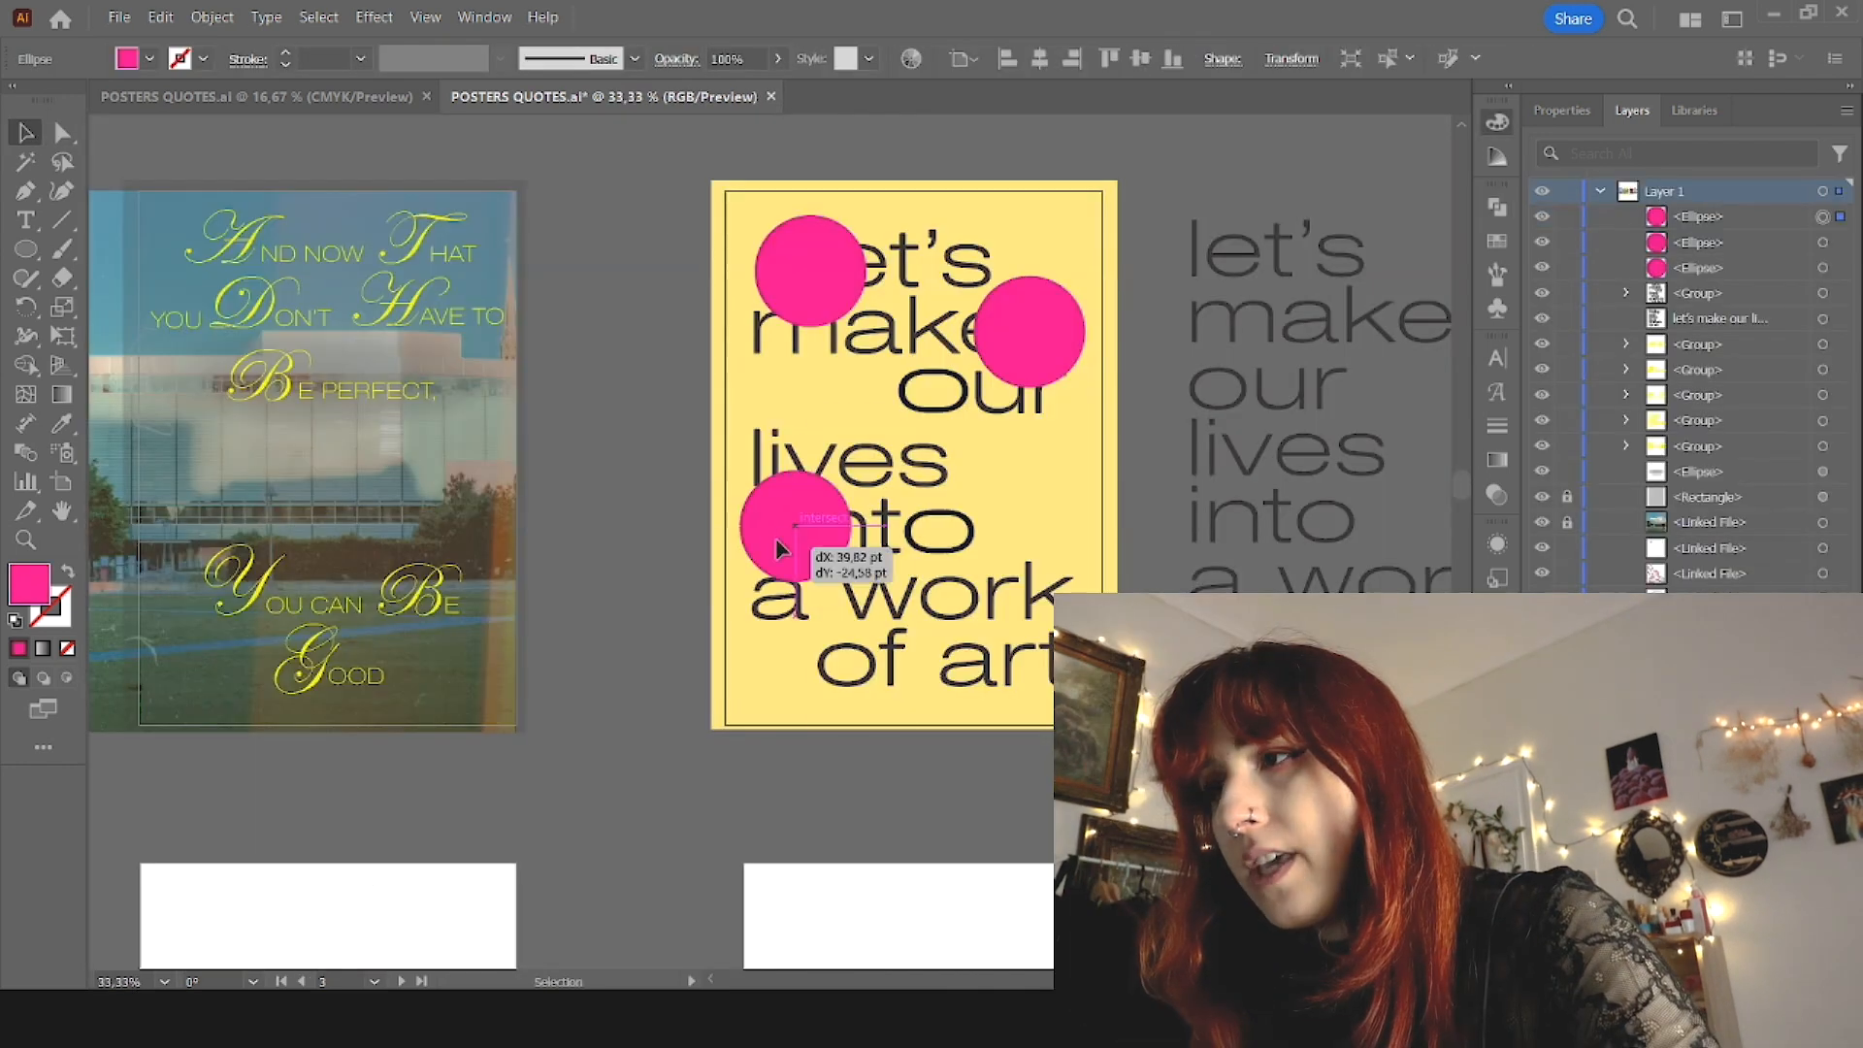
Step: Spread copies of the pink circle over the lettering on the yellow poster, moving the one beside "make" closer to the word
drag(811, 533, 873, 416)
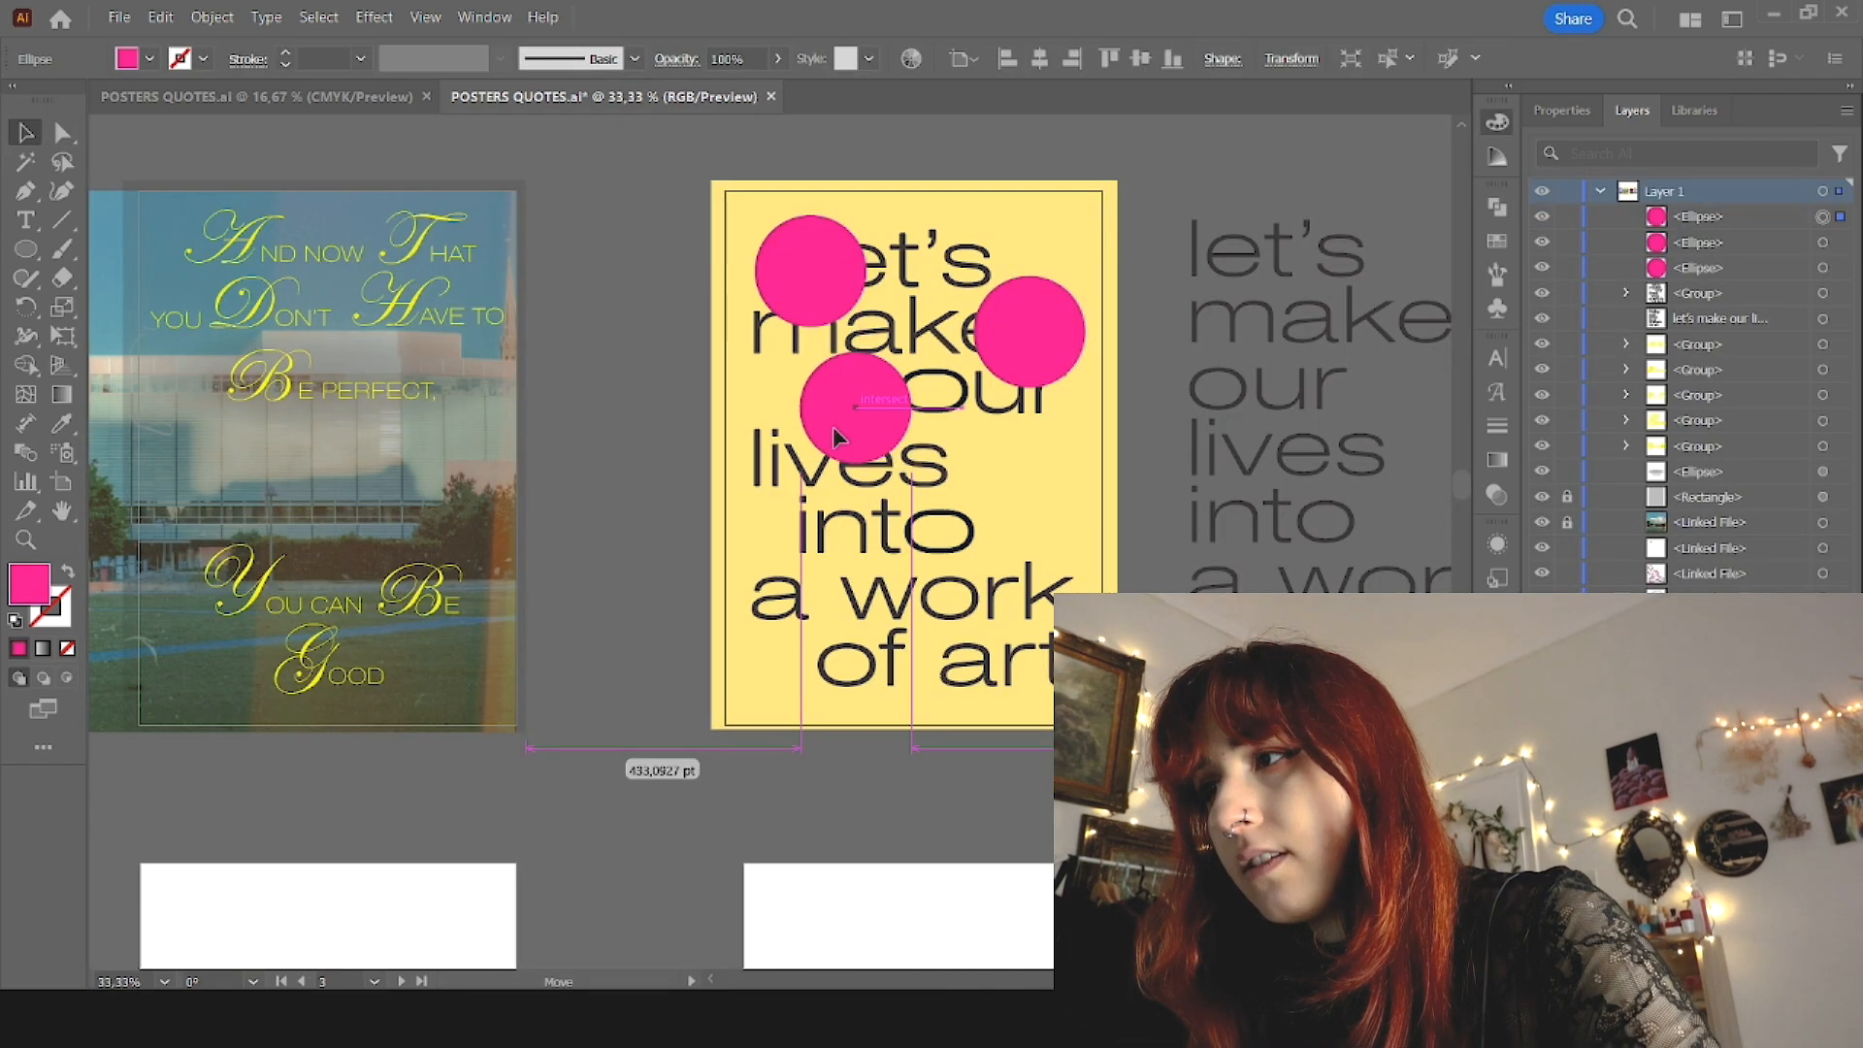
drag(871, 537, 762, 592)
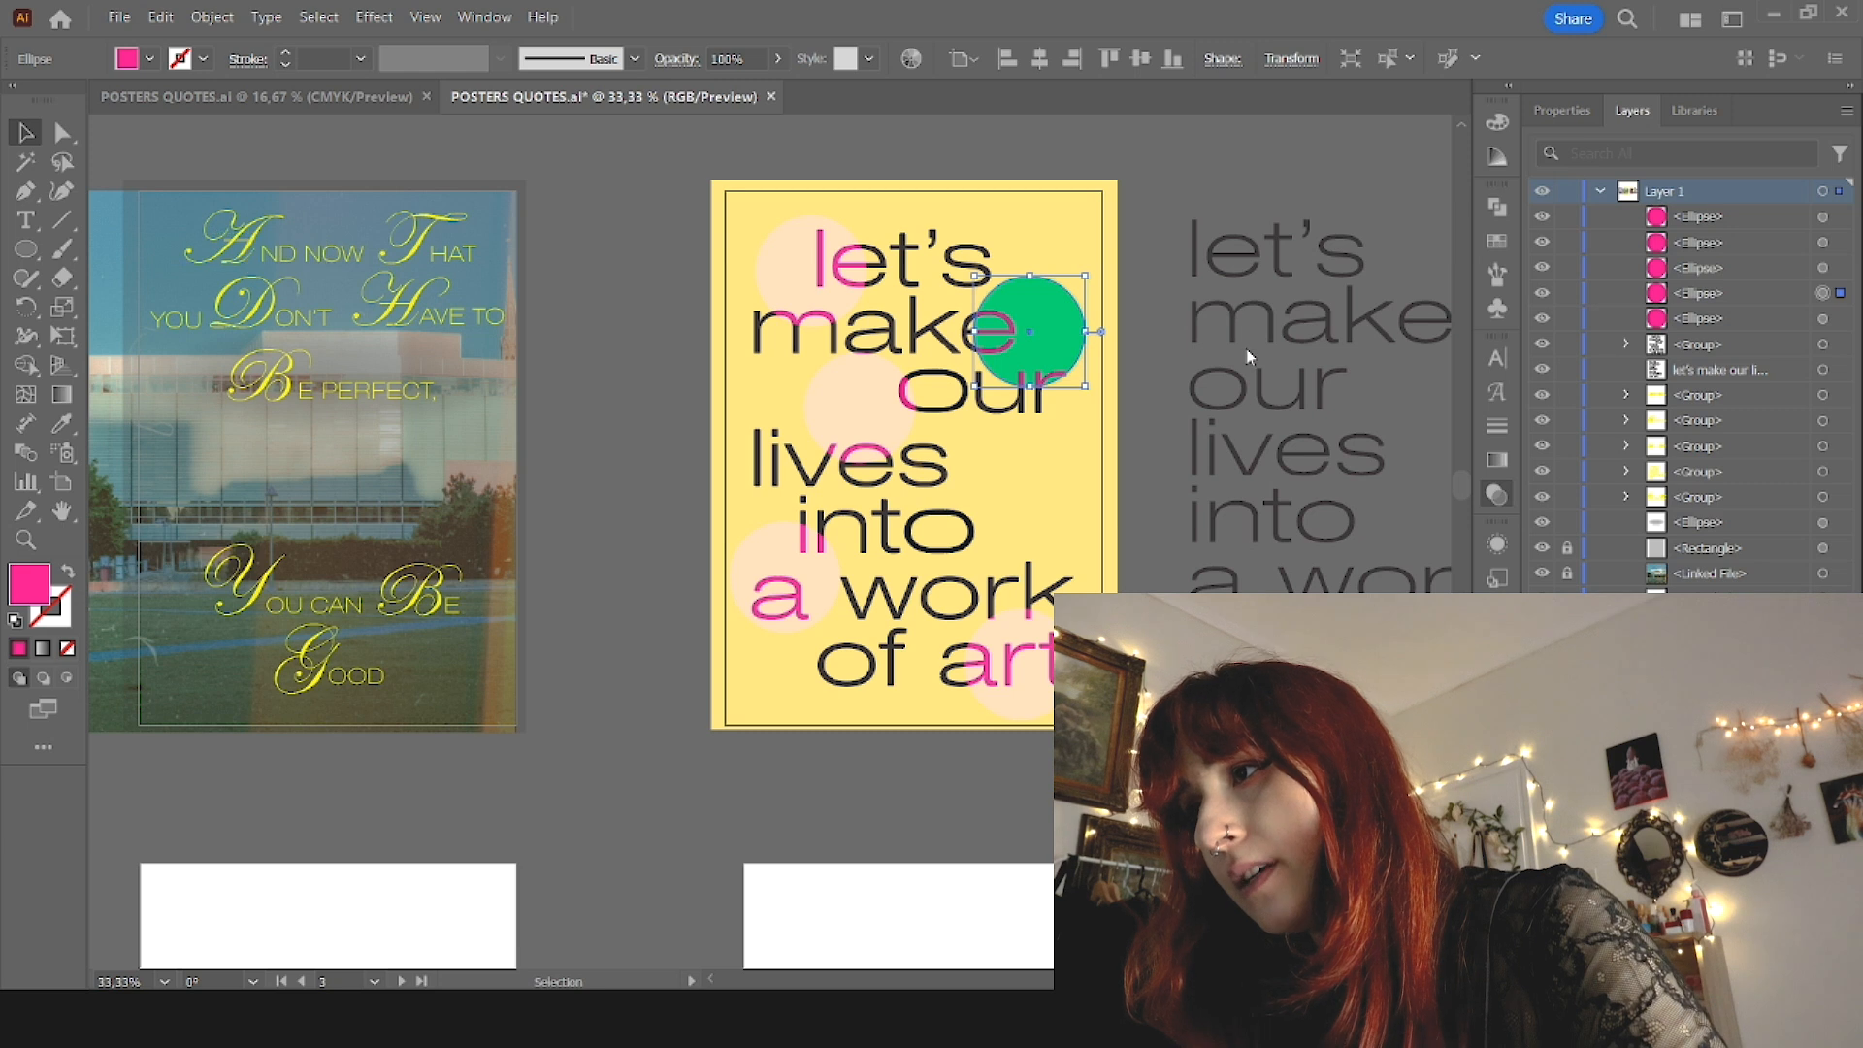
drag(1065, 347, 1046, 344)
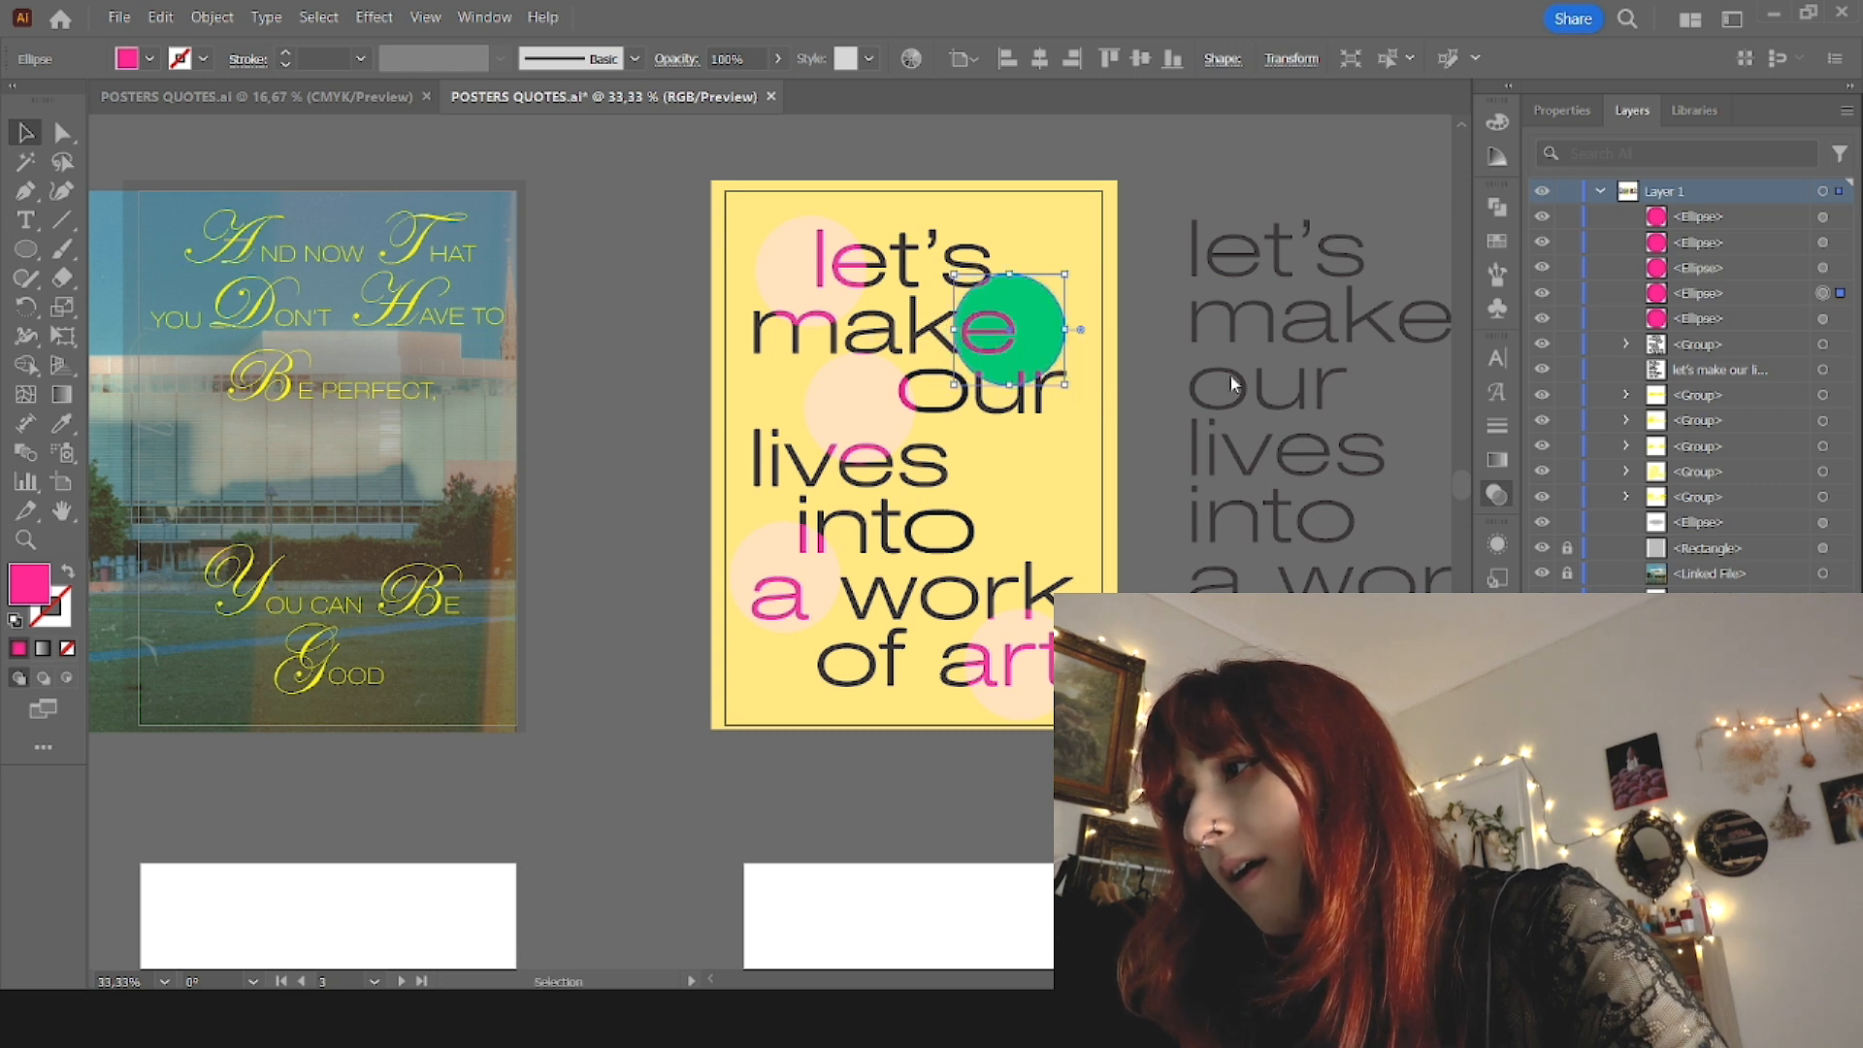
Step: Change the blend mode of the circle over the end of "make" to match the other pale circles
key(Down)
key(Down)
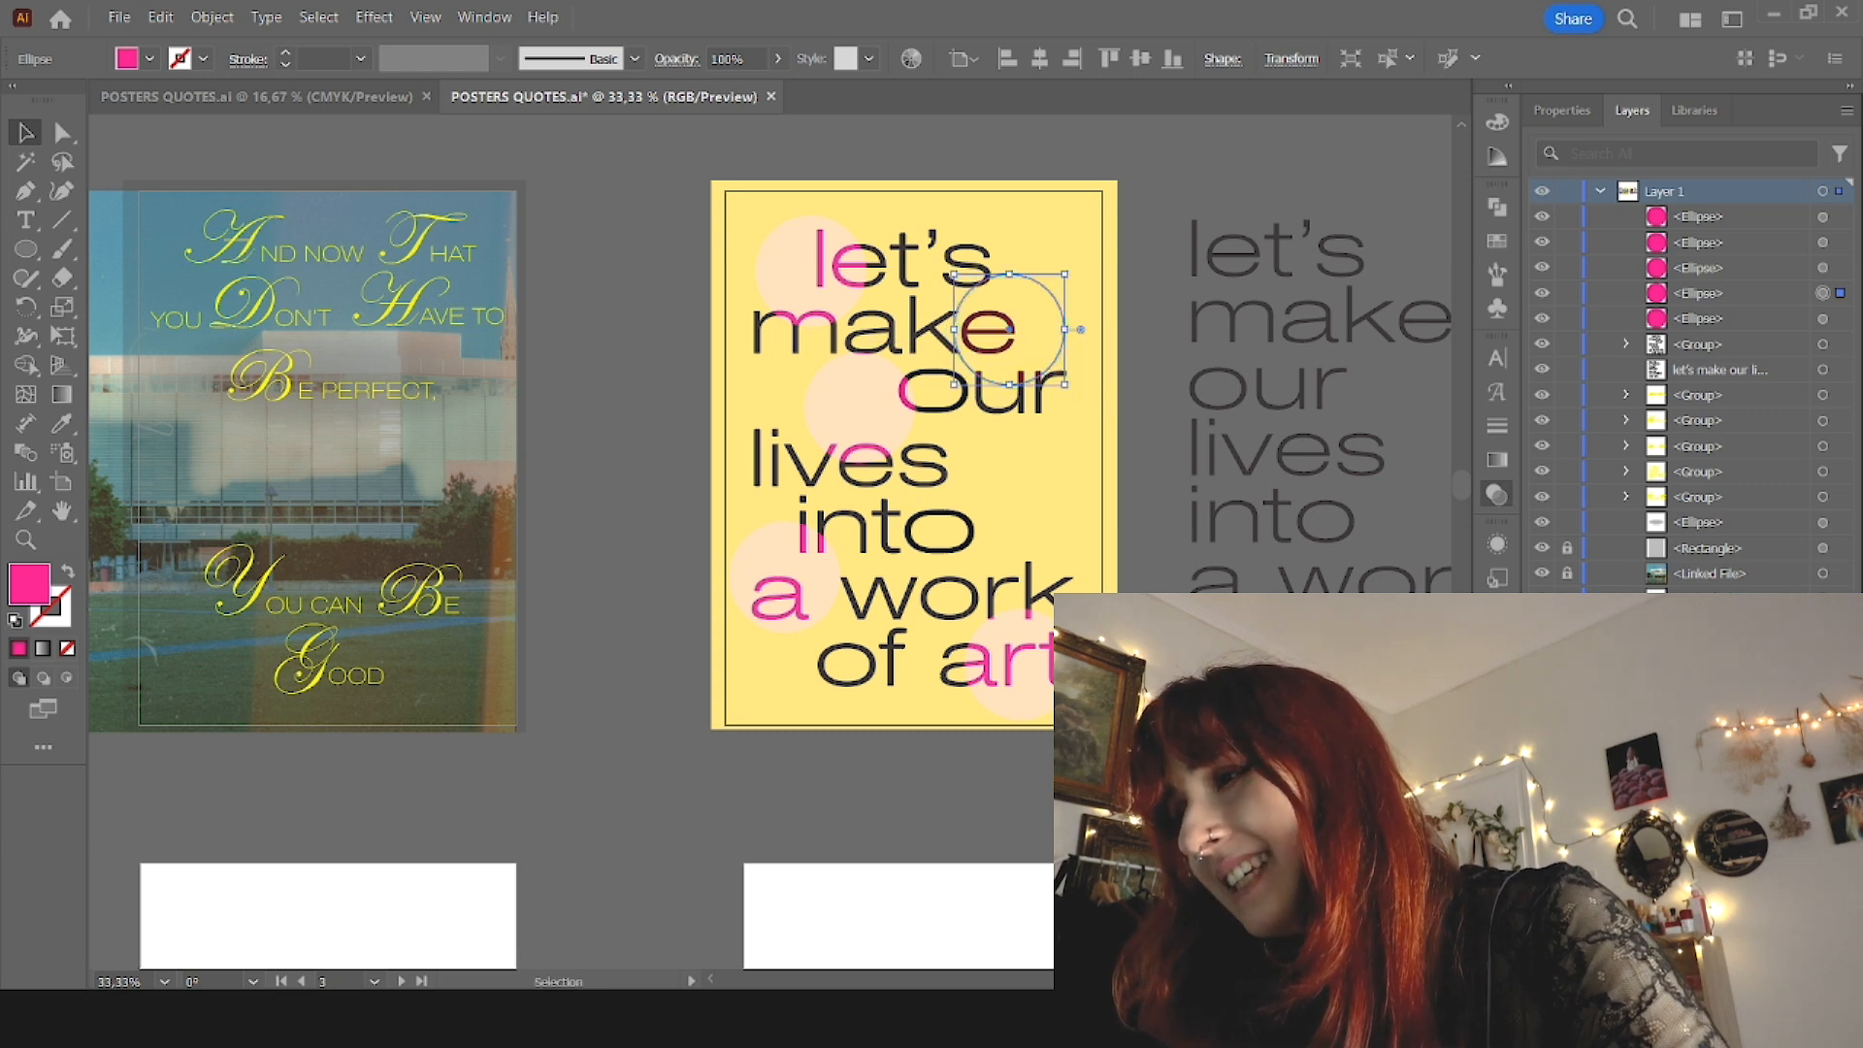
key(Down)
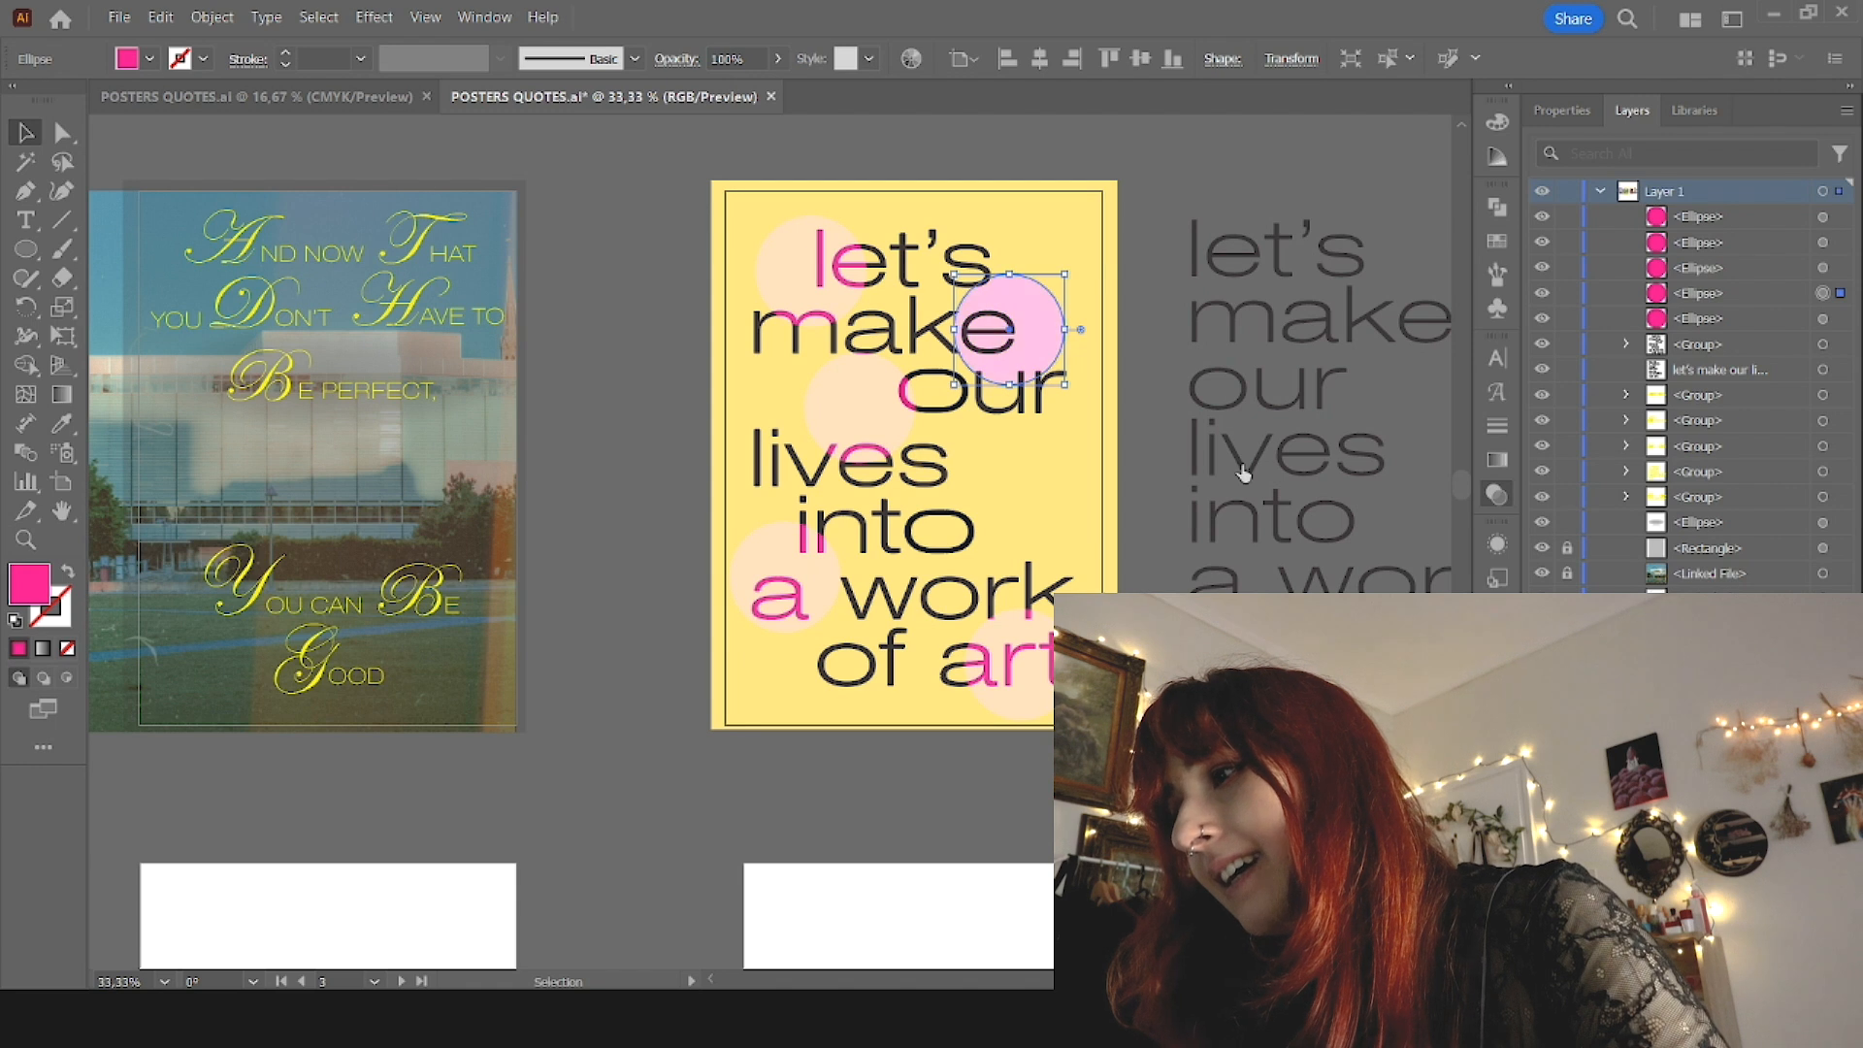
key(Down)
click(1248, 402)
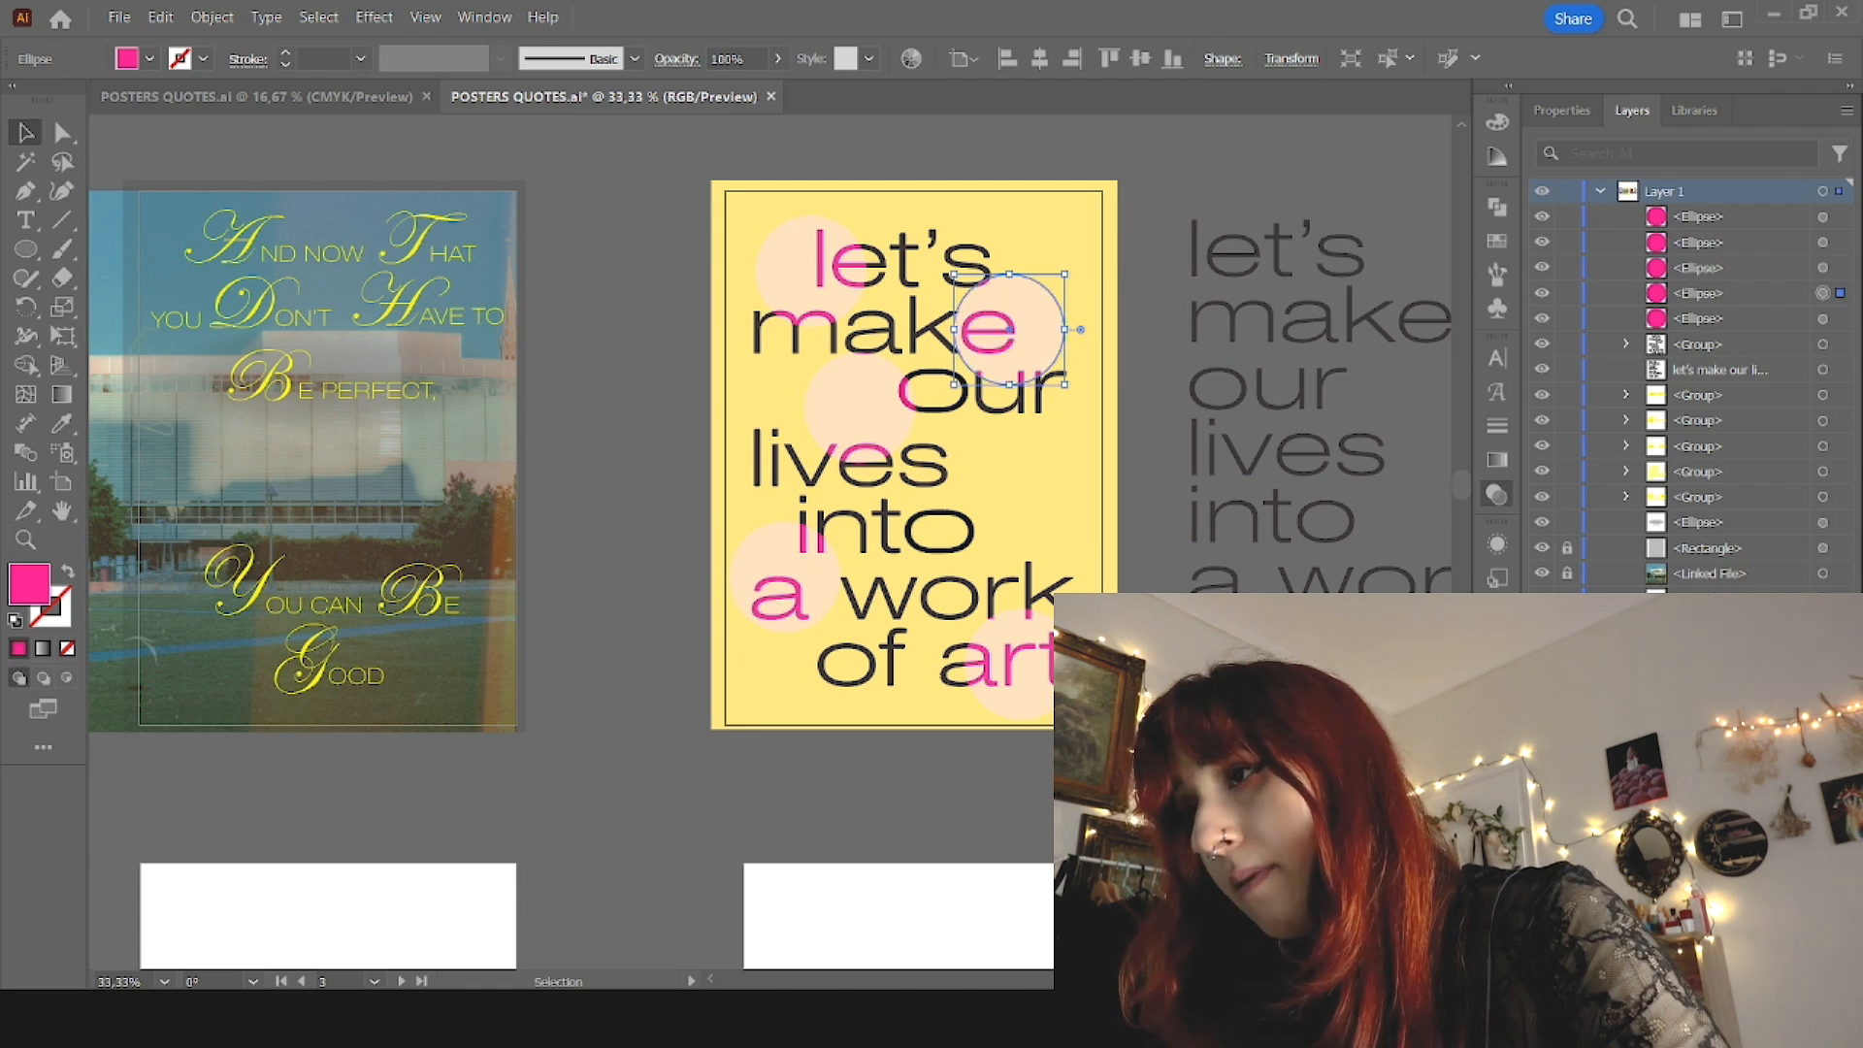
click(1150, 456)
Step: Rearrange the five circles on the yellow poster to spread them more evenly across the lettering
drag(821, 273, 799, 280)
mouse_move(1033, 322)
mouse_down()
mouse_move(1089, 324)
mouse_move(1019, 306)
mouse_up()
drag(898, 414, 885, 413)
drag(804, 588, 795, 564)
drag(1028, 672, 1026, 452)
Step: Paste two more copies of the circle and arrange them in the gaps around the lower half of the quote
key(ctrl+c)
key(ctrl+v)
drag(818, 565, 980, 670)
key(ctrl+v)
drag(802, 569, 1118, 595)
drag(1054, 478, 1013, 499)
drag(975, 646, 986, 679)
drag(776, 545, 836, 448)
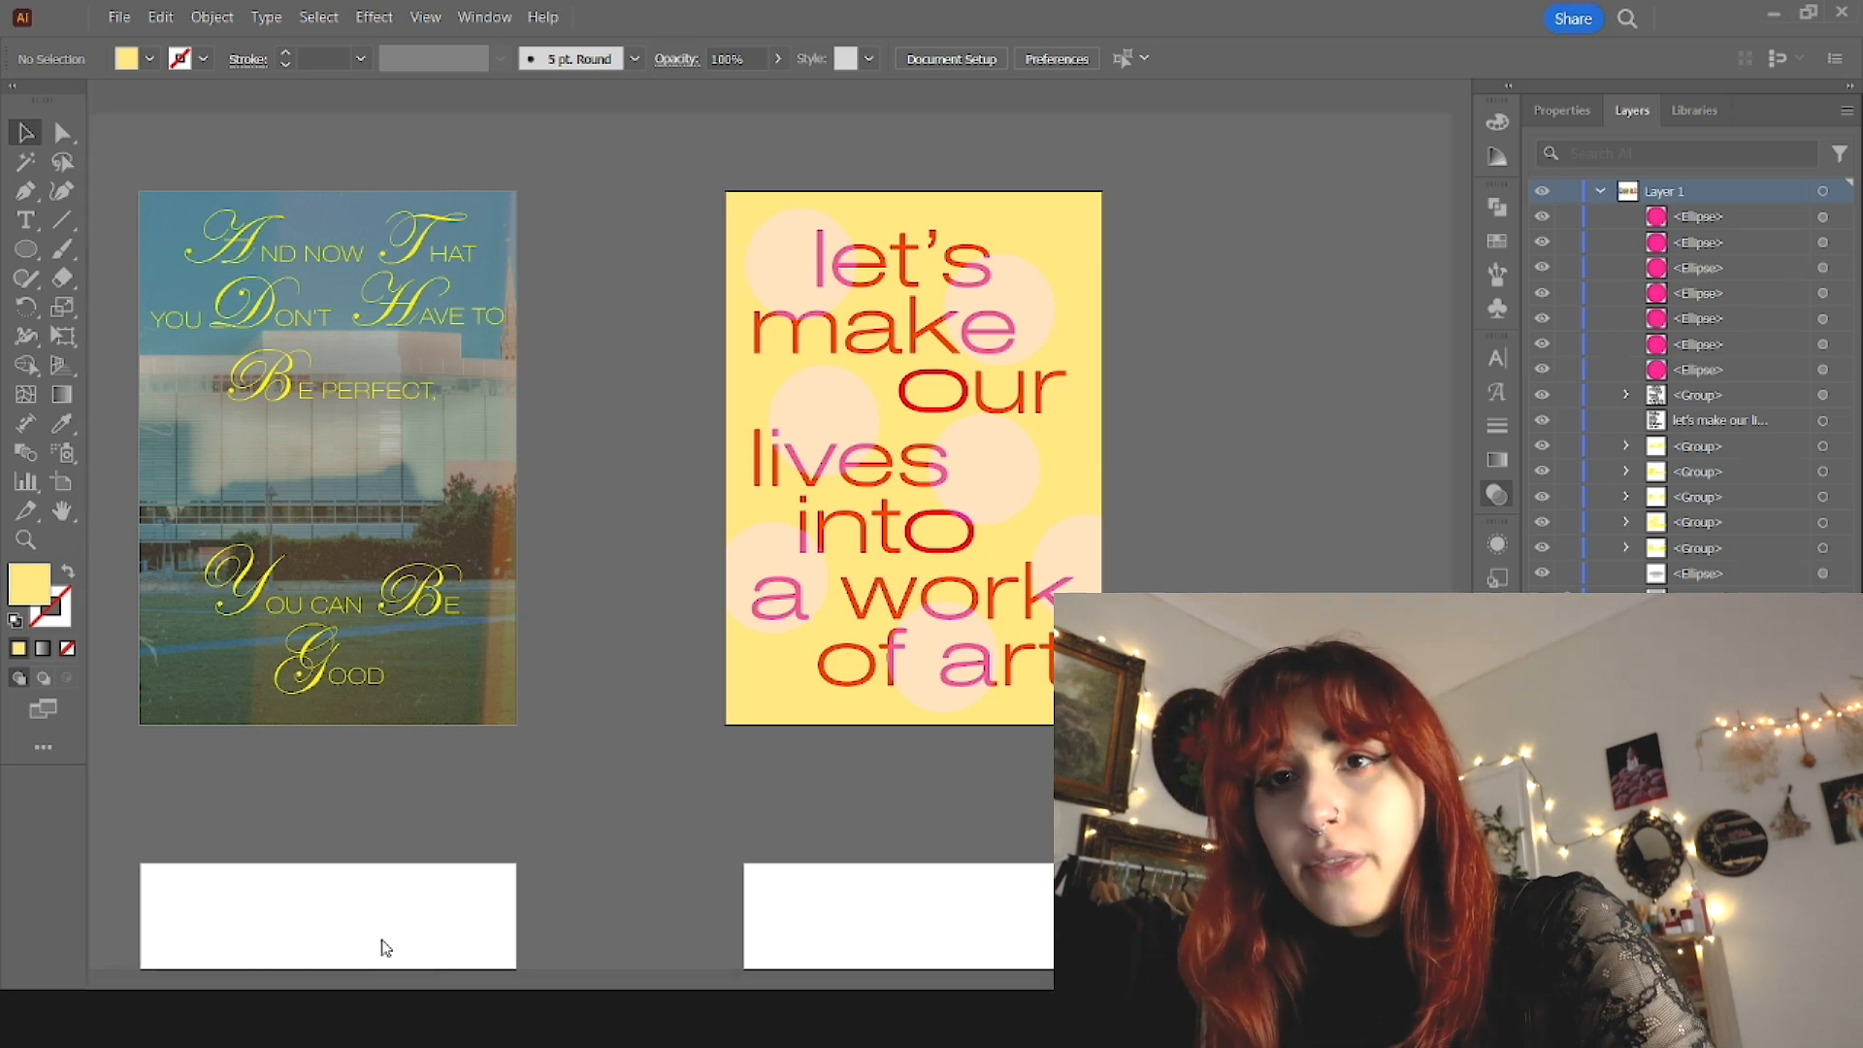
Step: Place the gradient image 5.png over the yellow poster and resize it to extend slightly past the artboard edges
drag(851, 458, 852, 459)
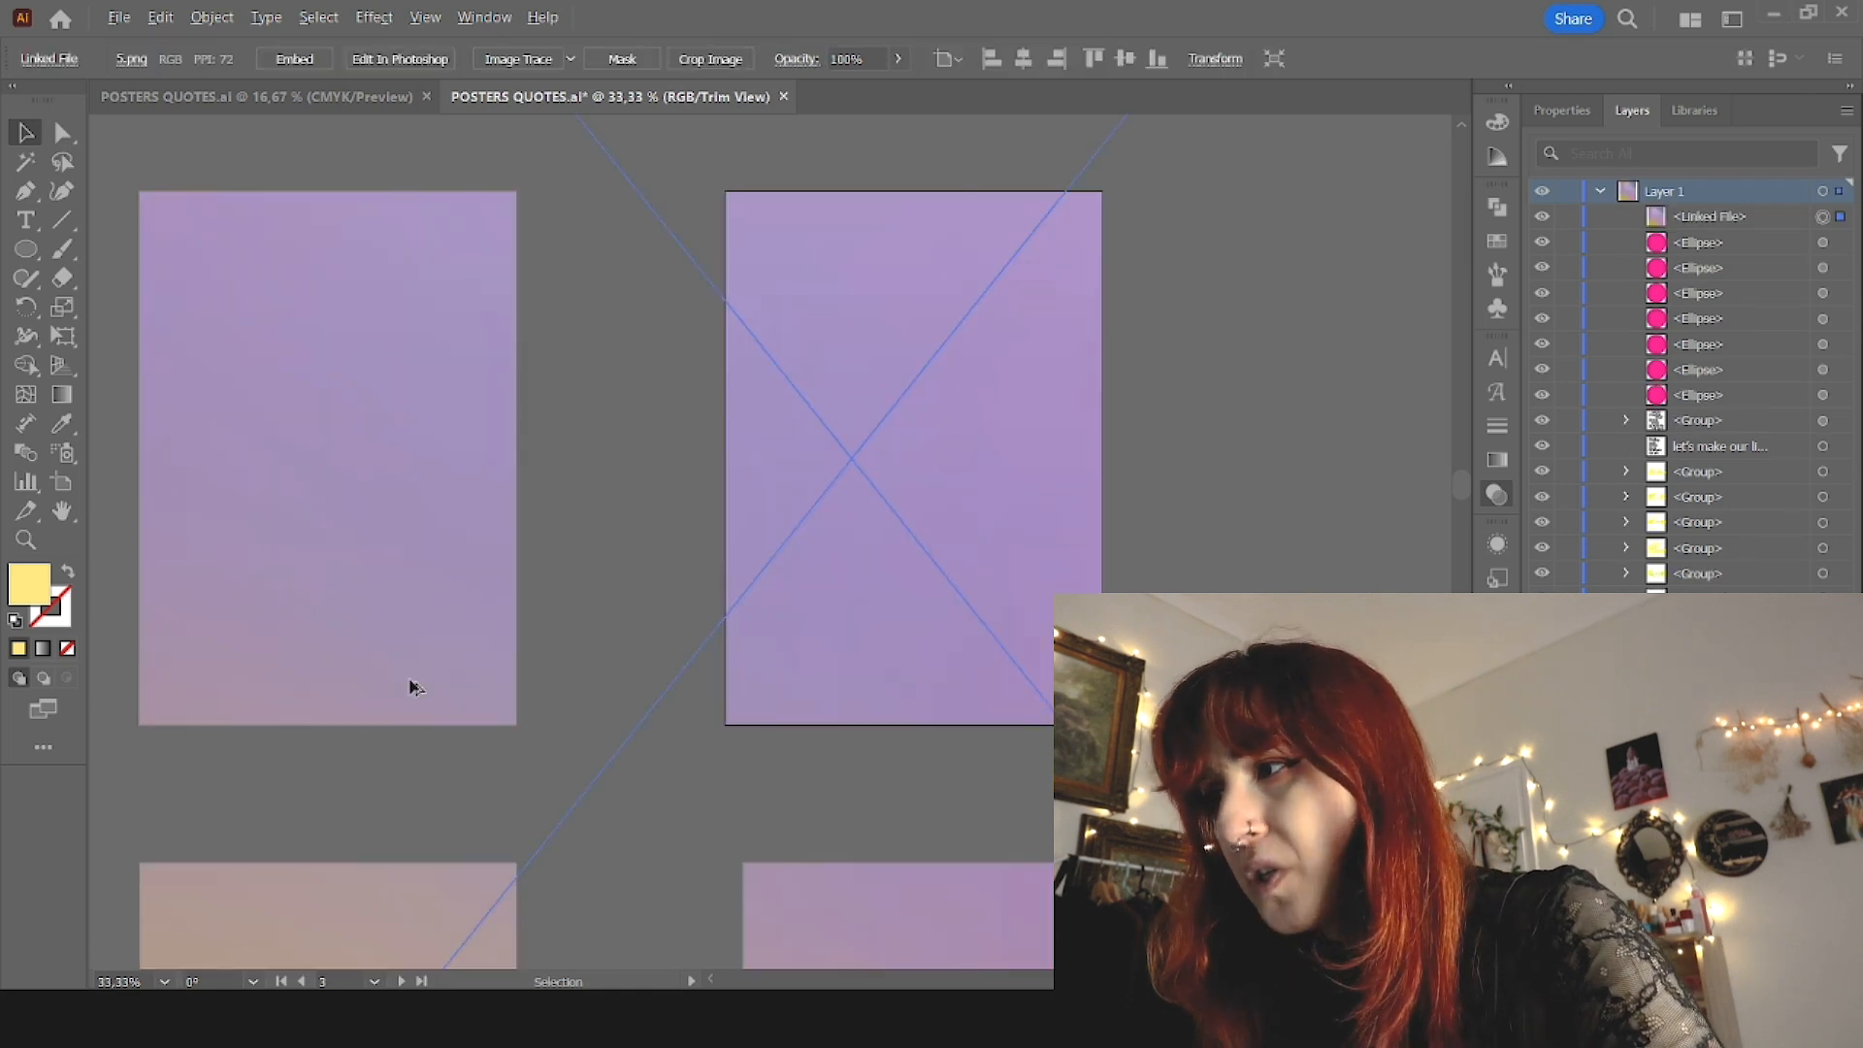
scroll(410, 682, down, 2)
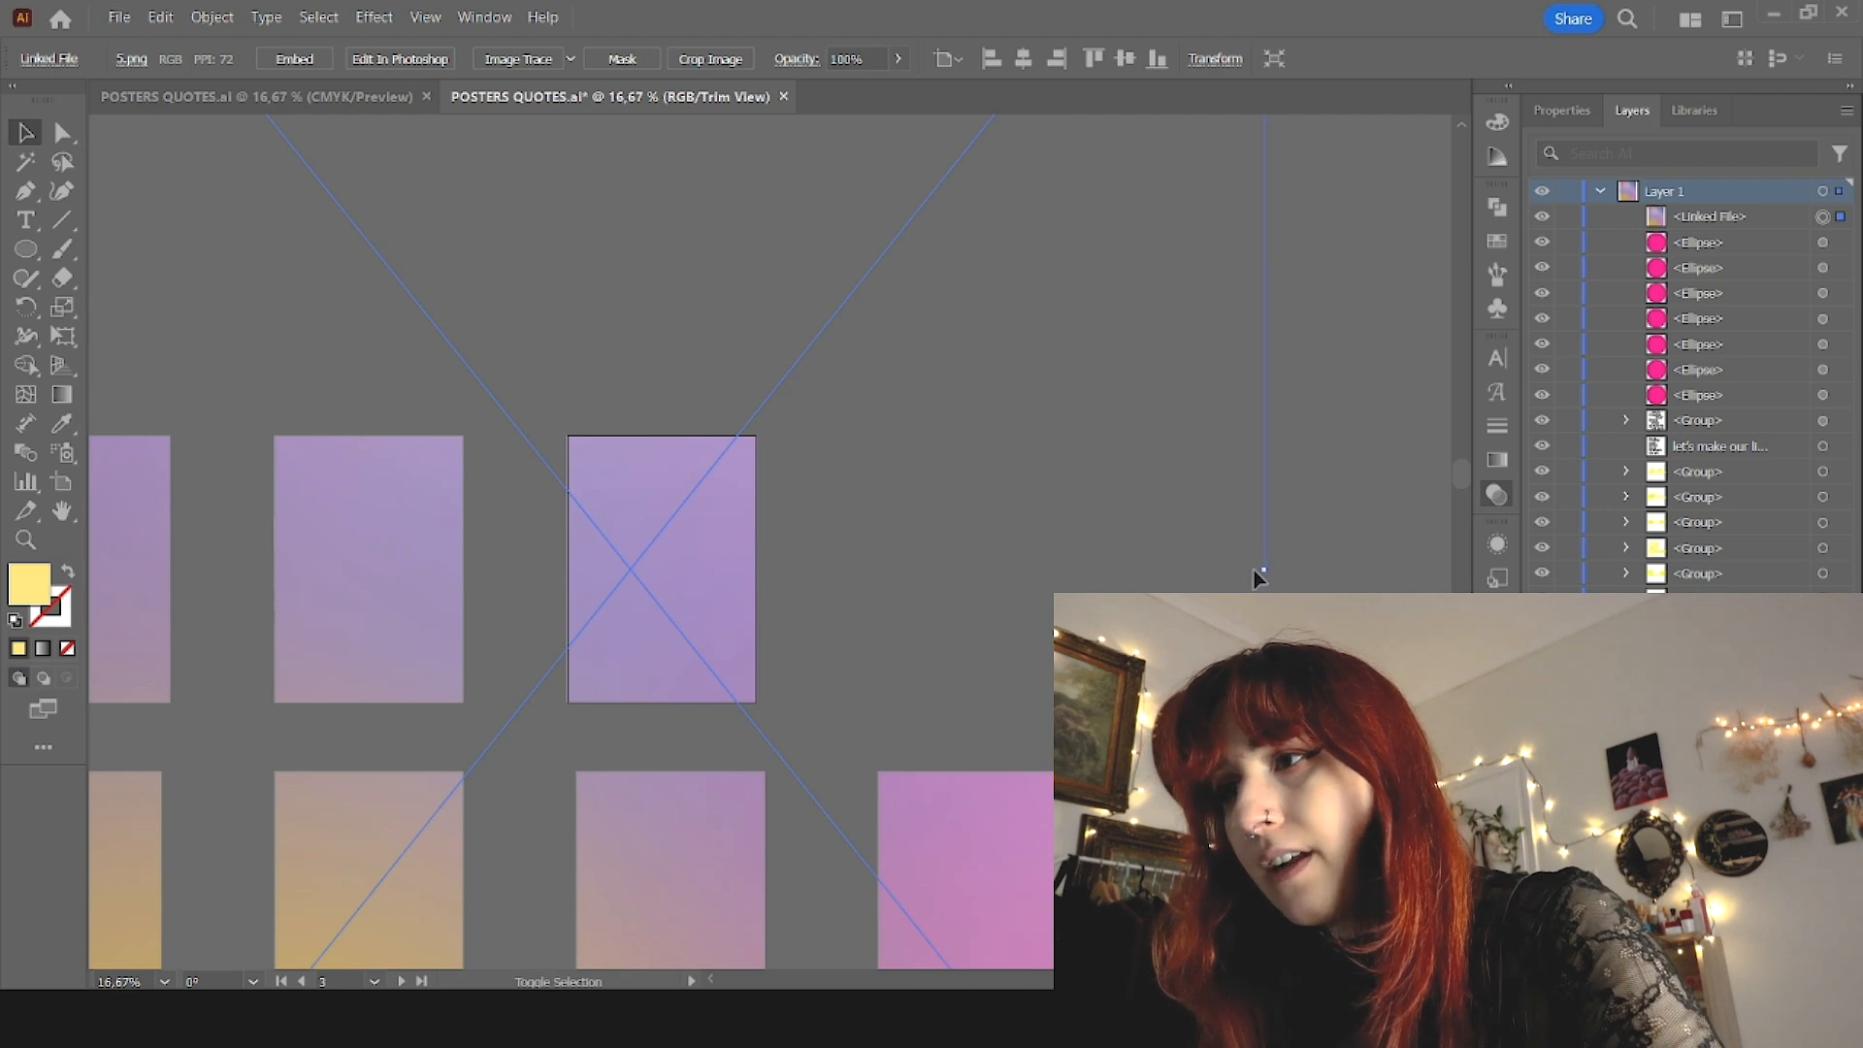
drag(1268, 574, 743, 589)
drag(485, 569, 562, 570)
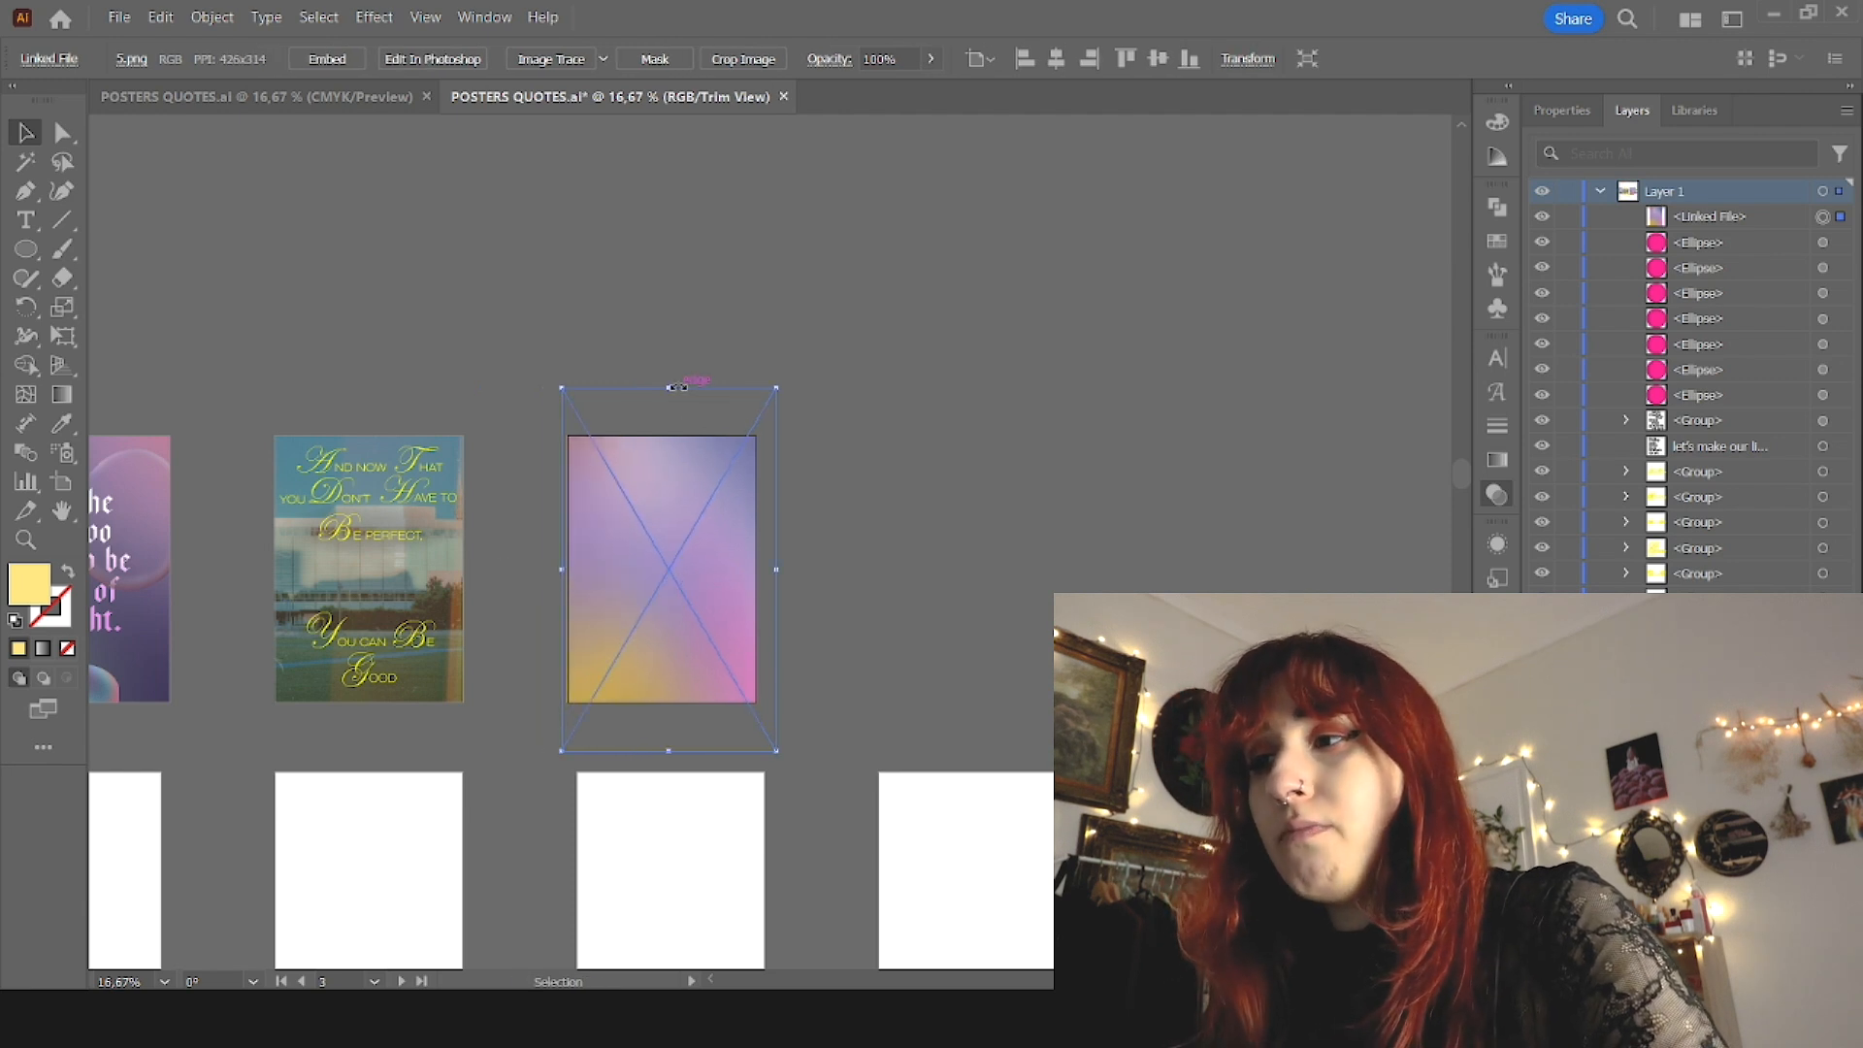
drag(668, 388, 668, 422)
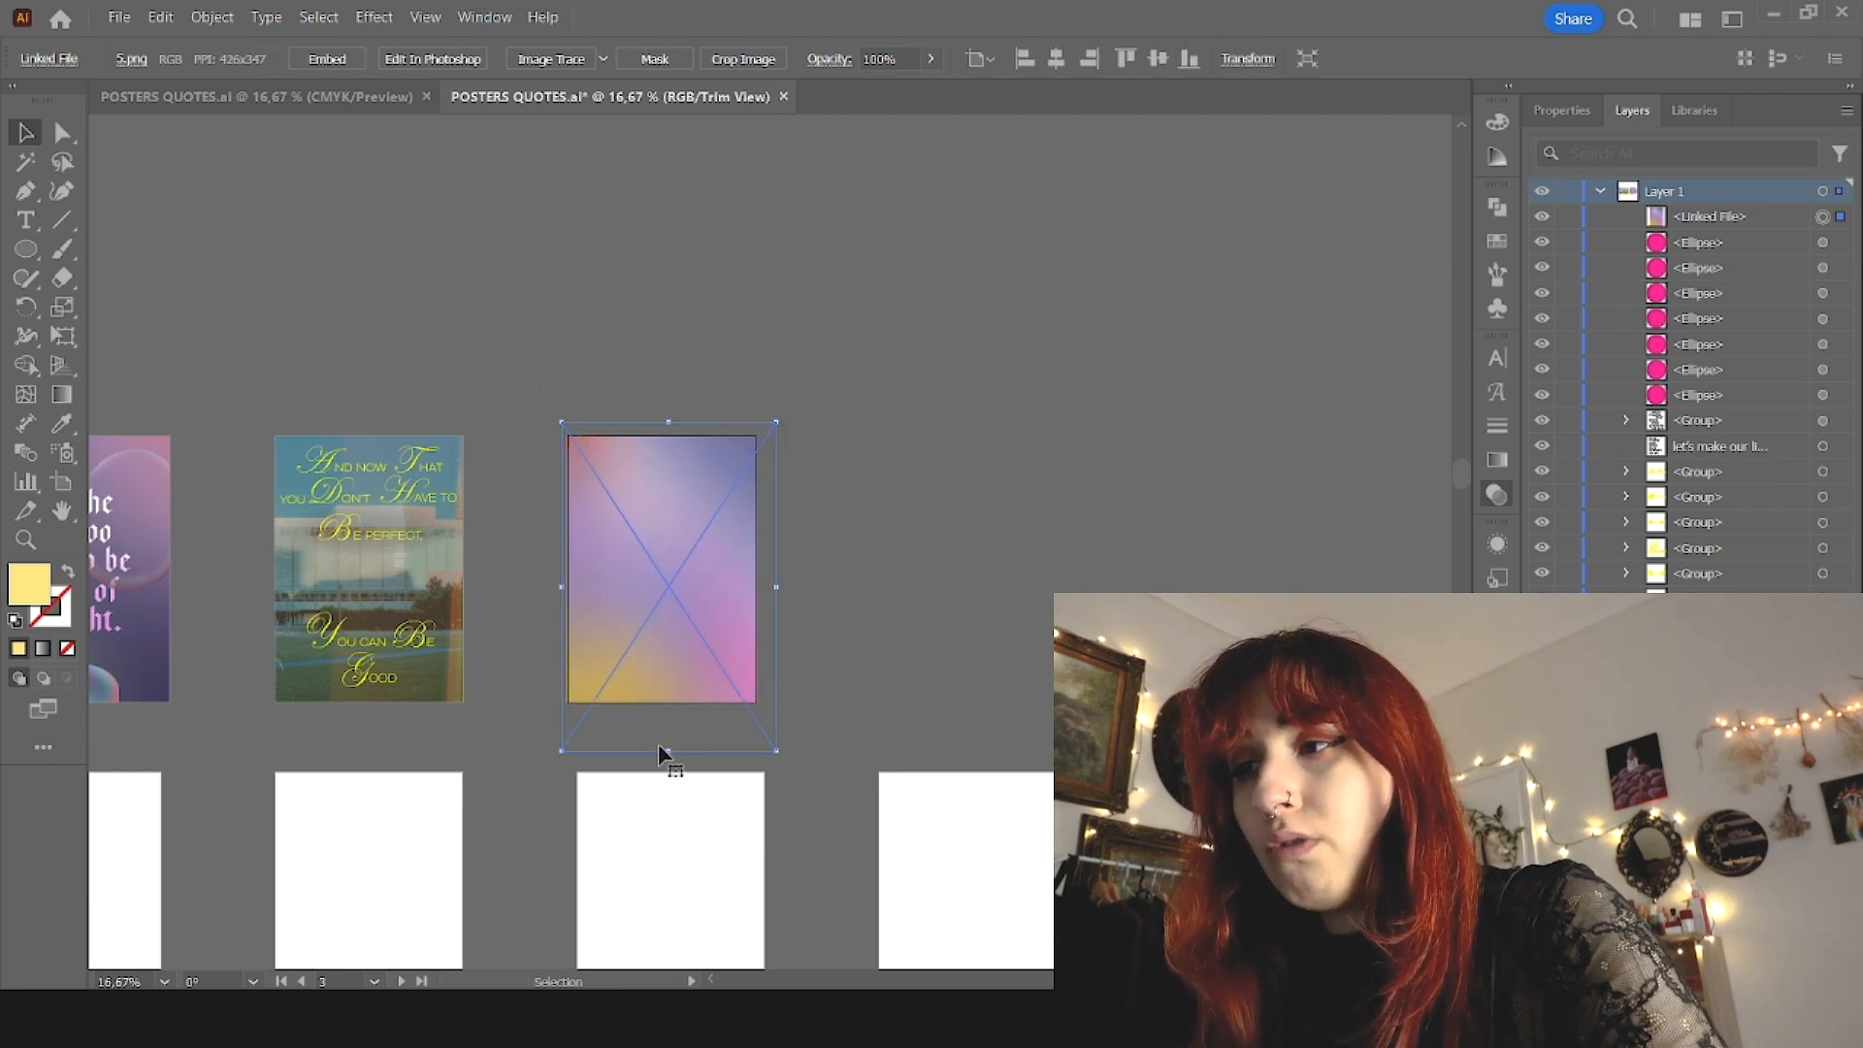
drag(664, 749, 669, 715)
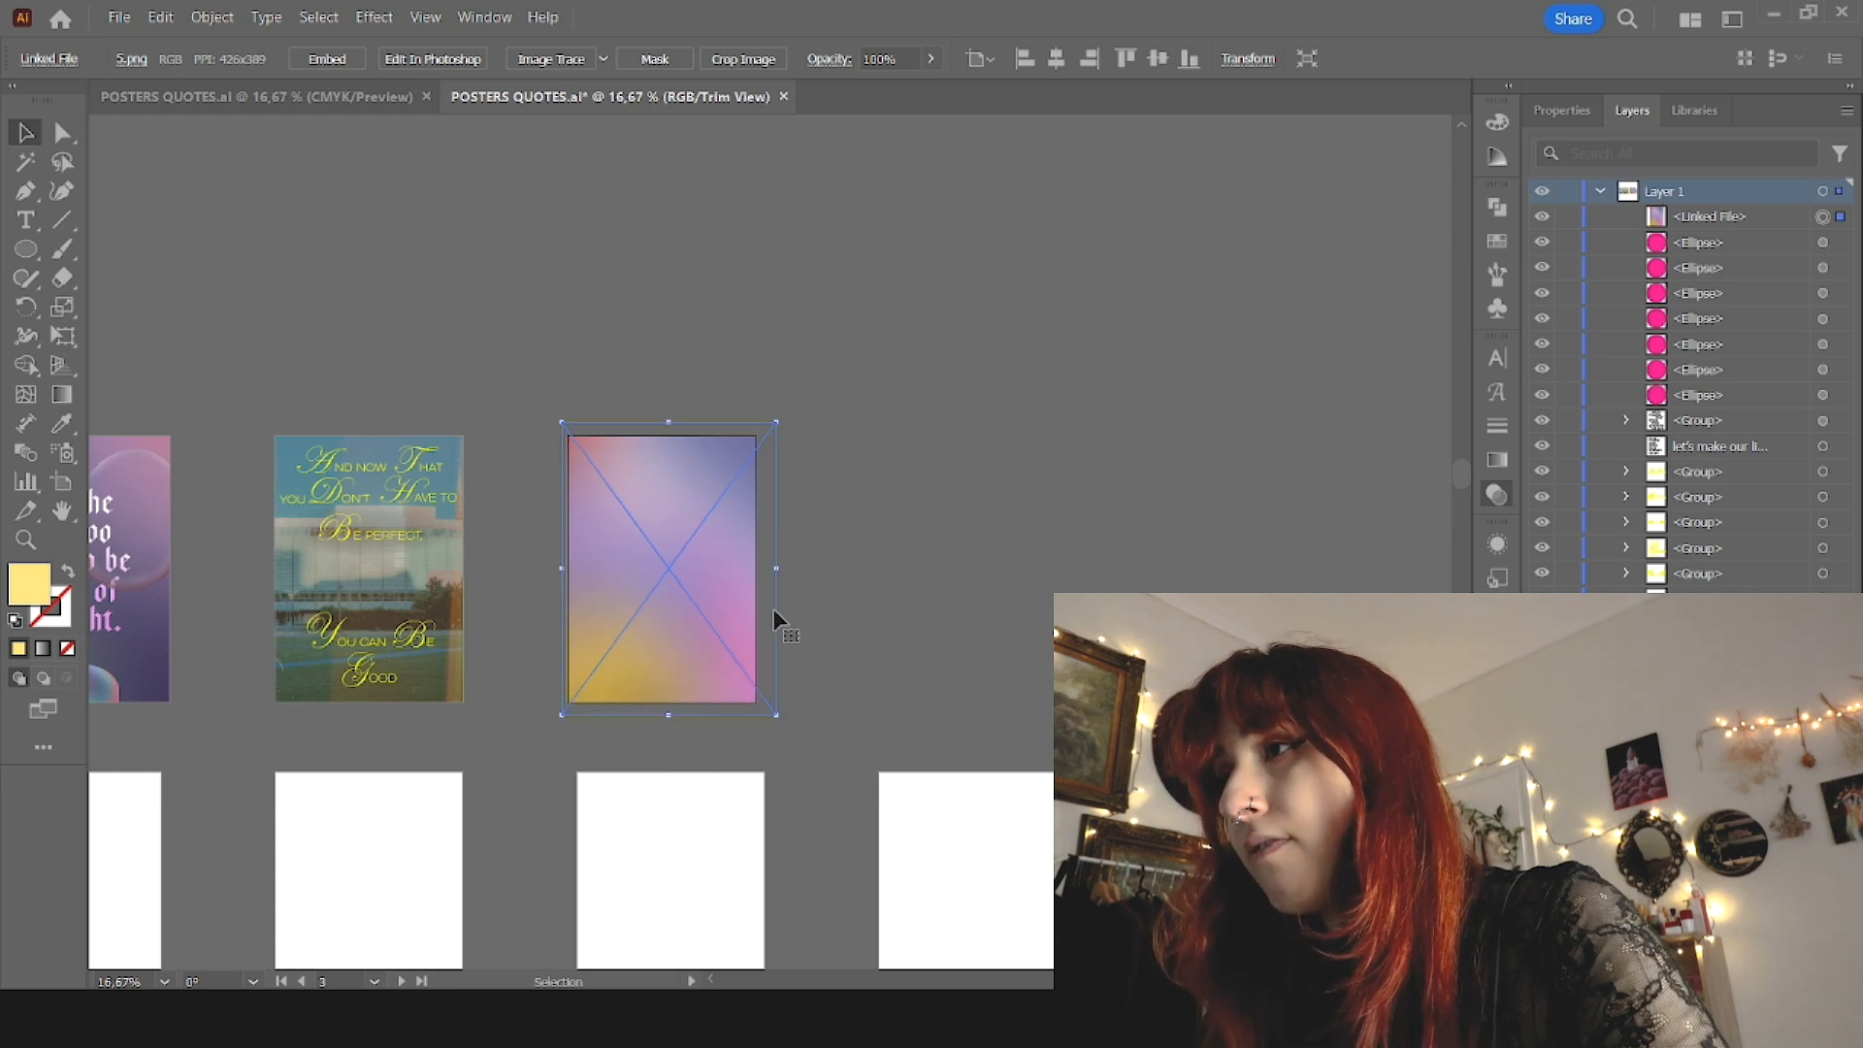
drag(776, 567, 766, 567)
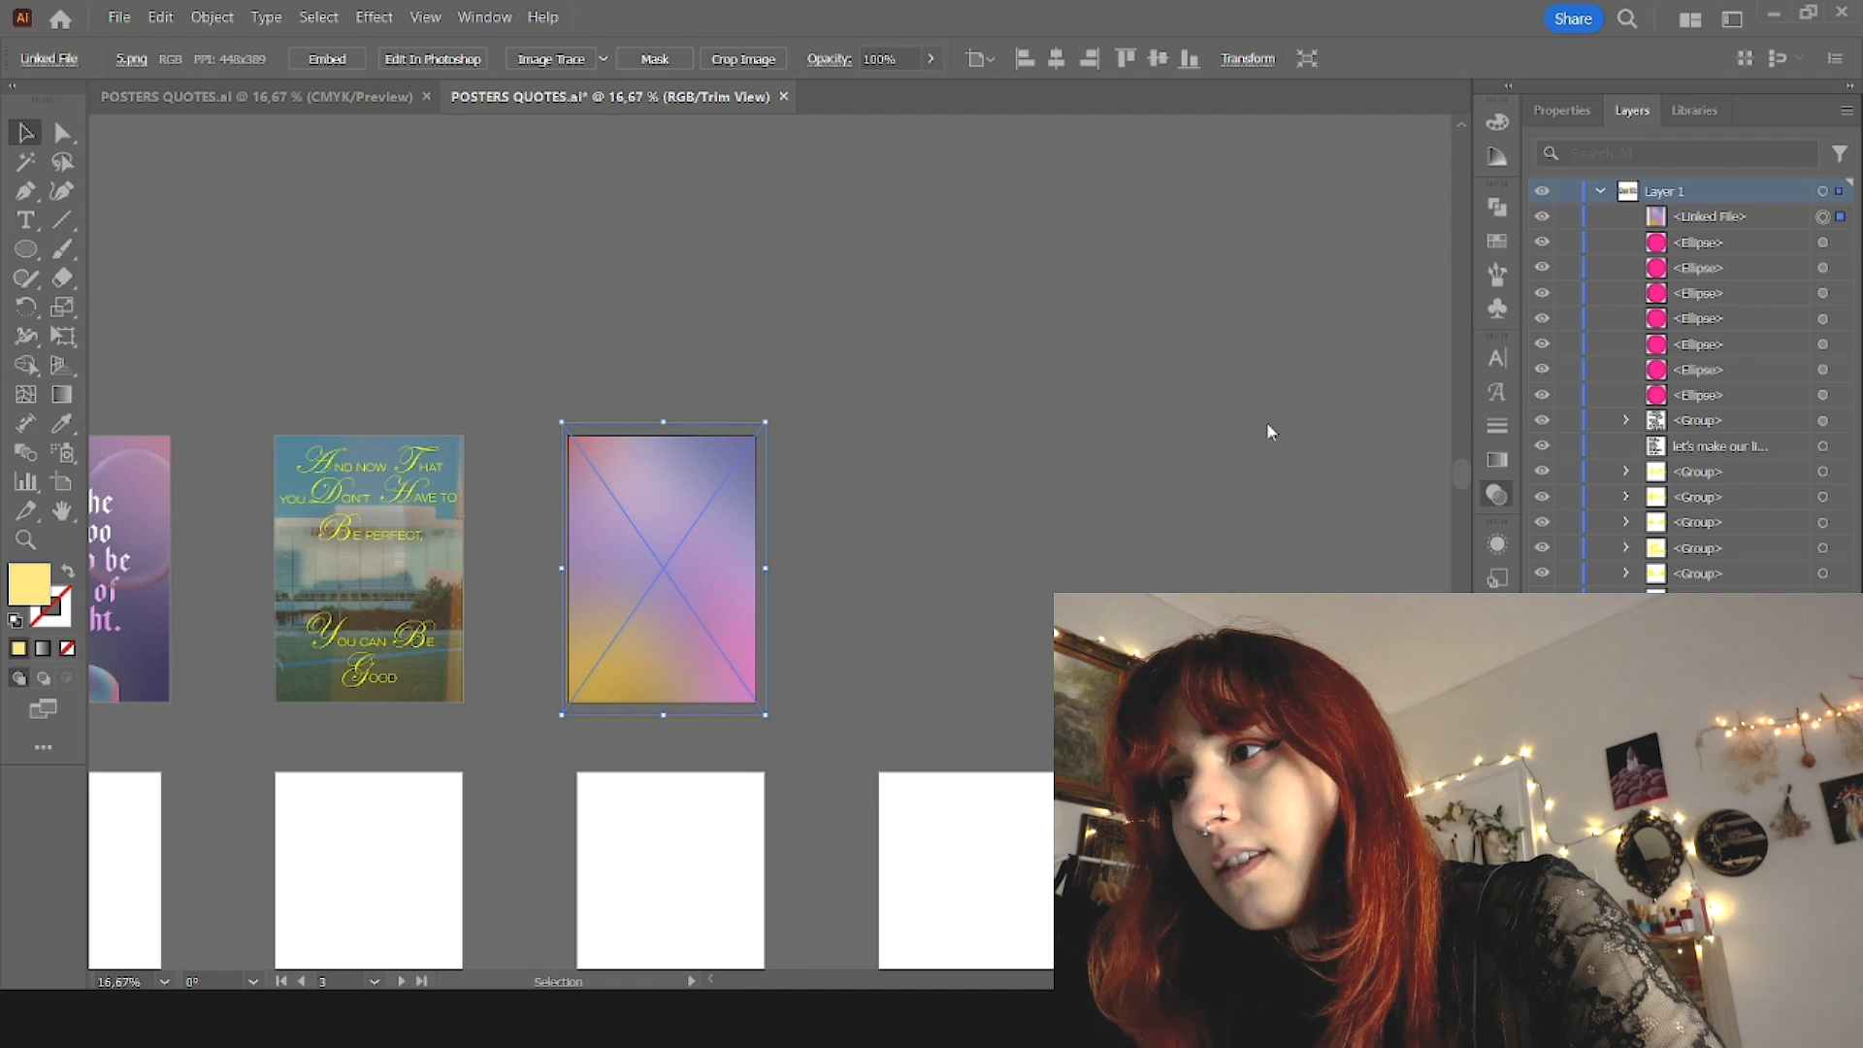
Step: Try several blend modes on the gradient image, with the image beneath the circles and its opacity lowered to 0%
click(1256, 524)
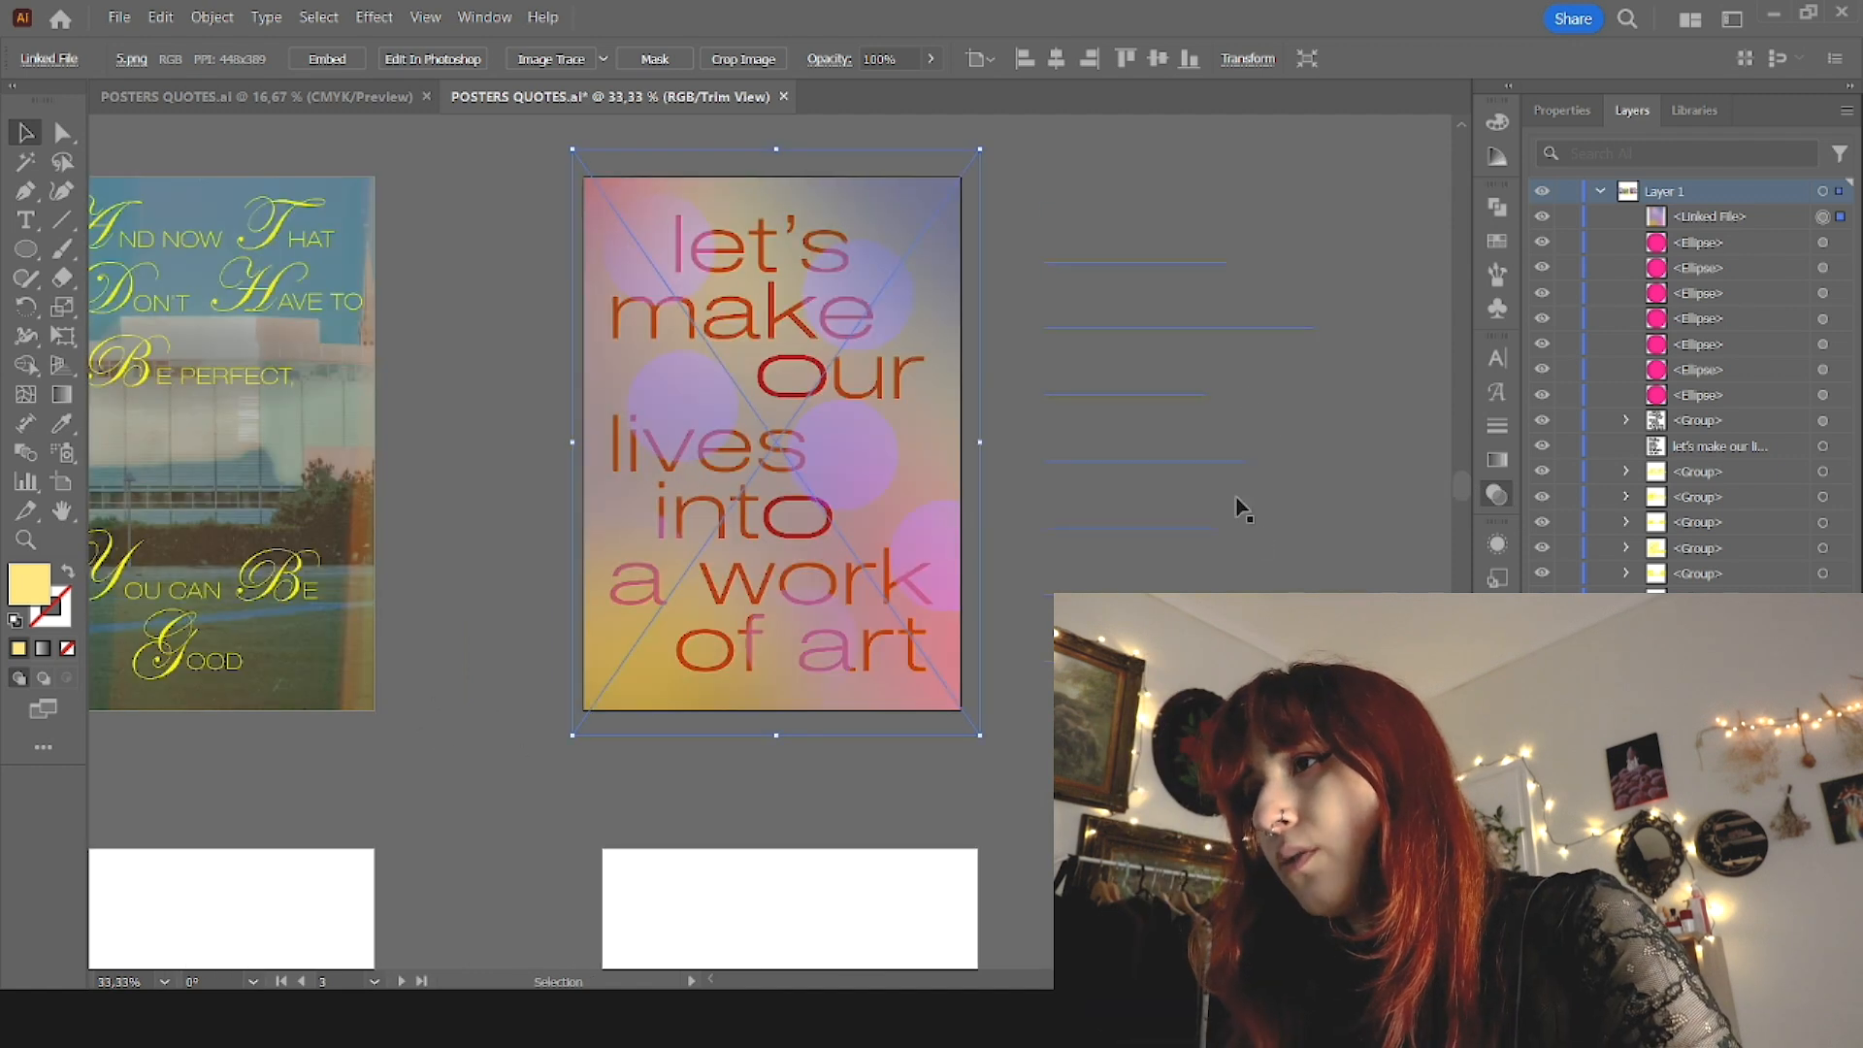
click(1253, 482)
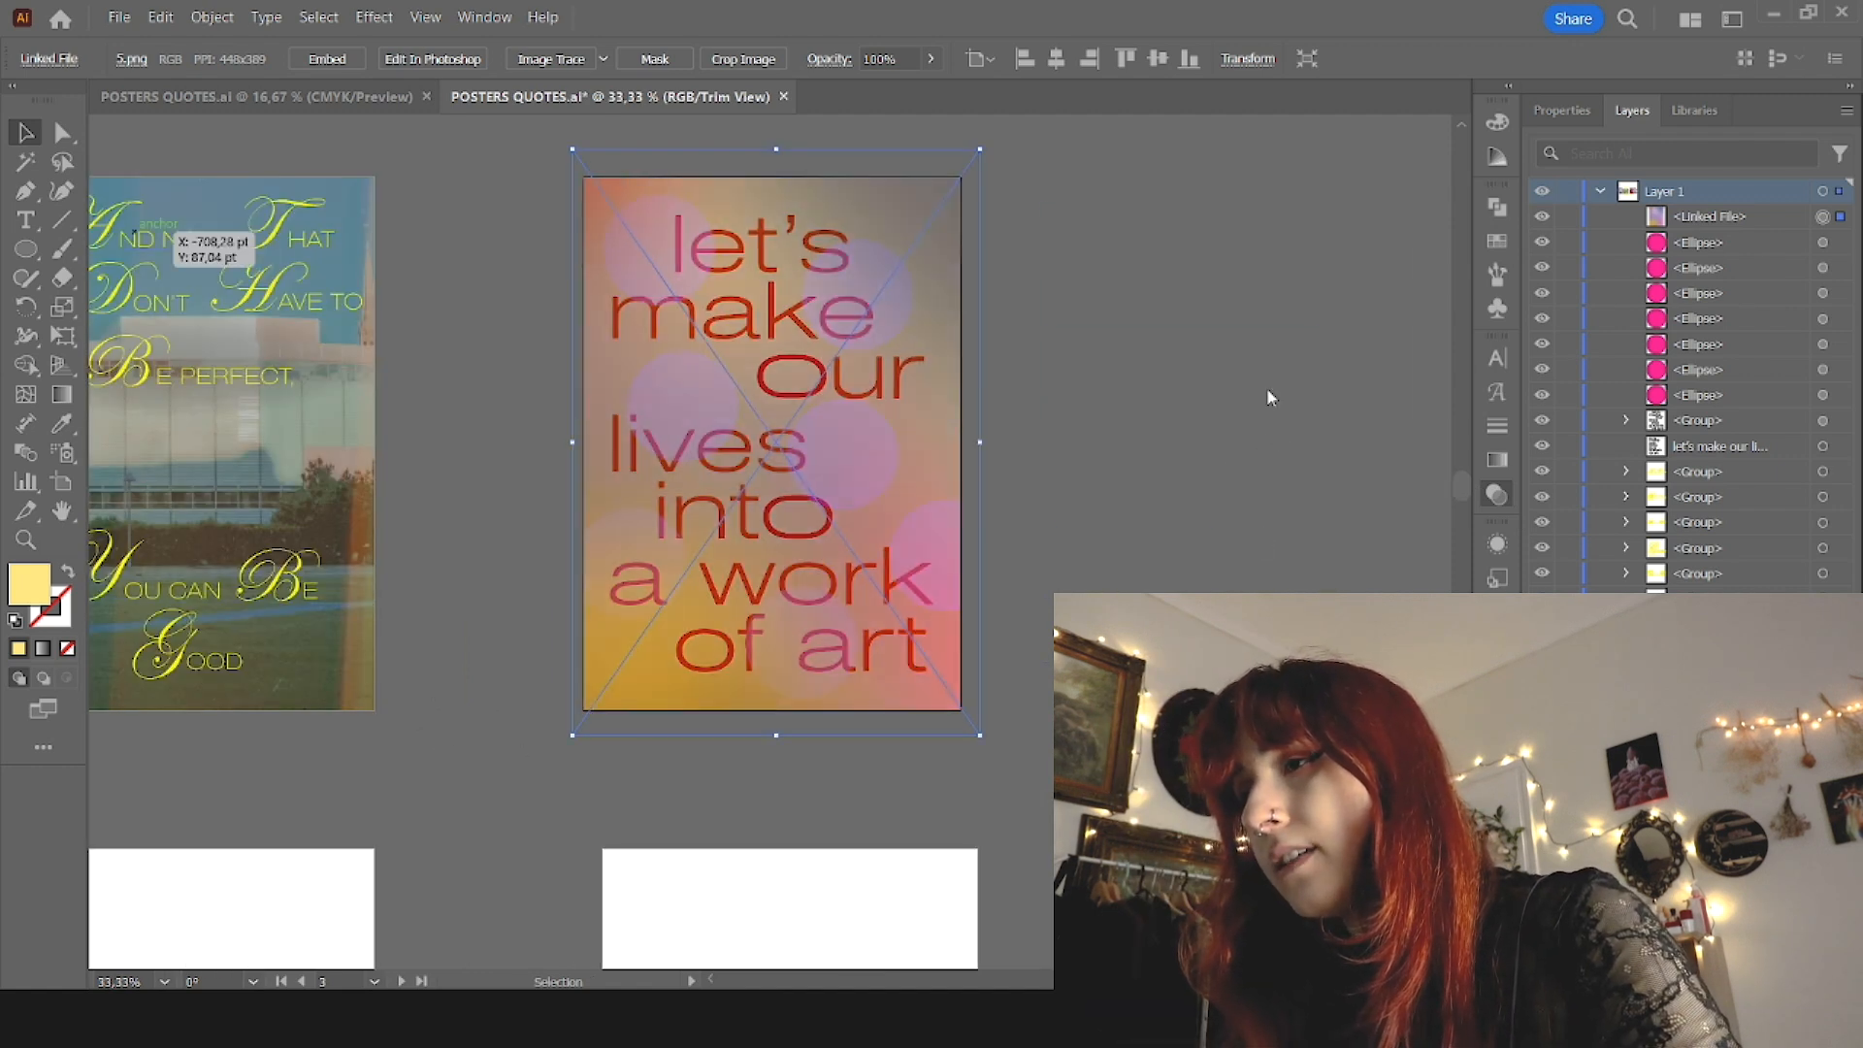
click(1260, 515)
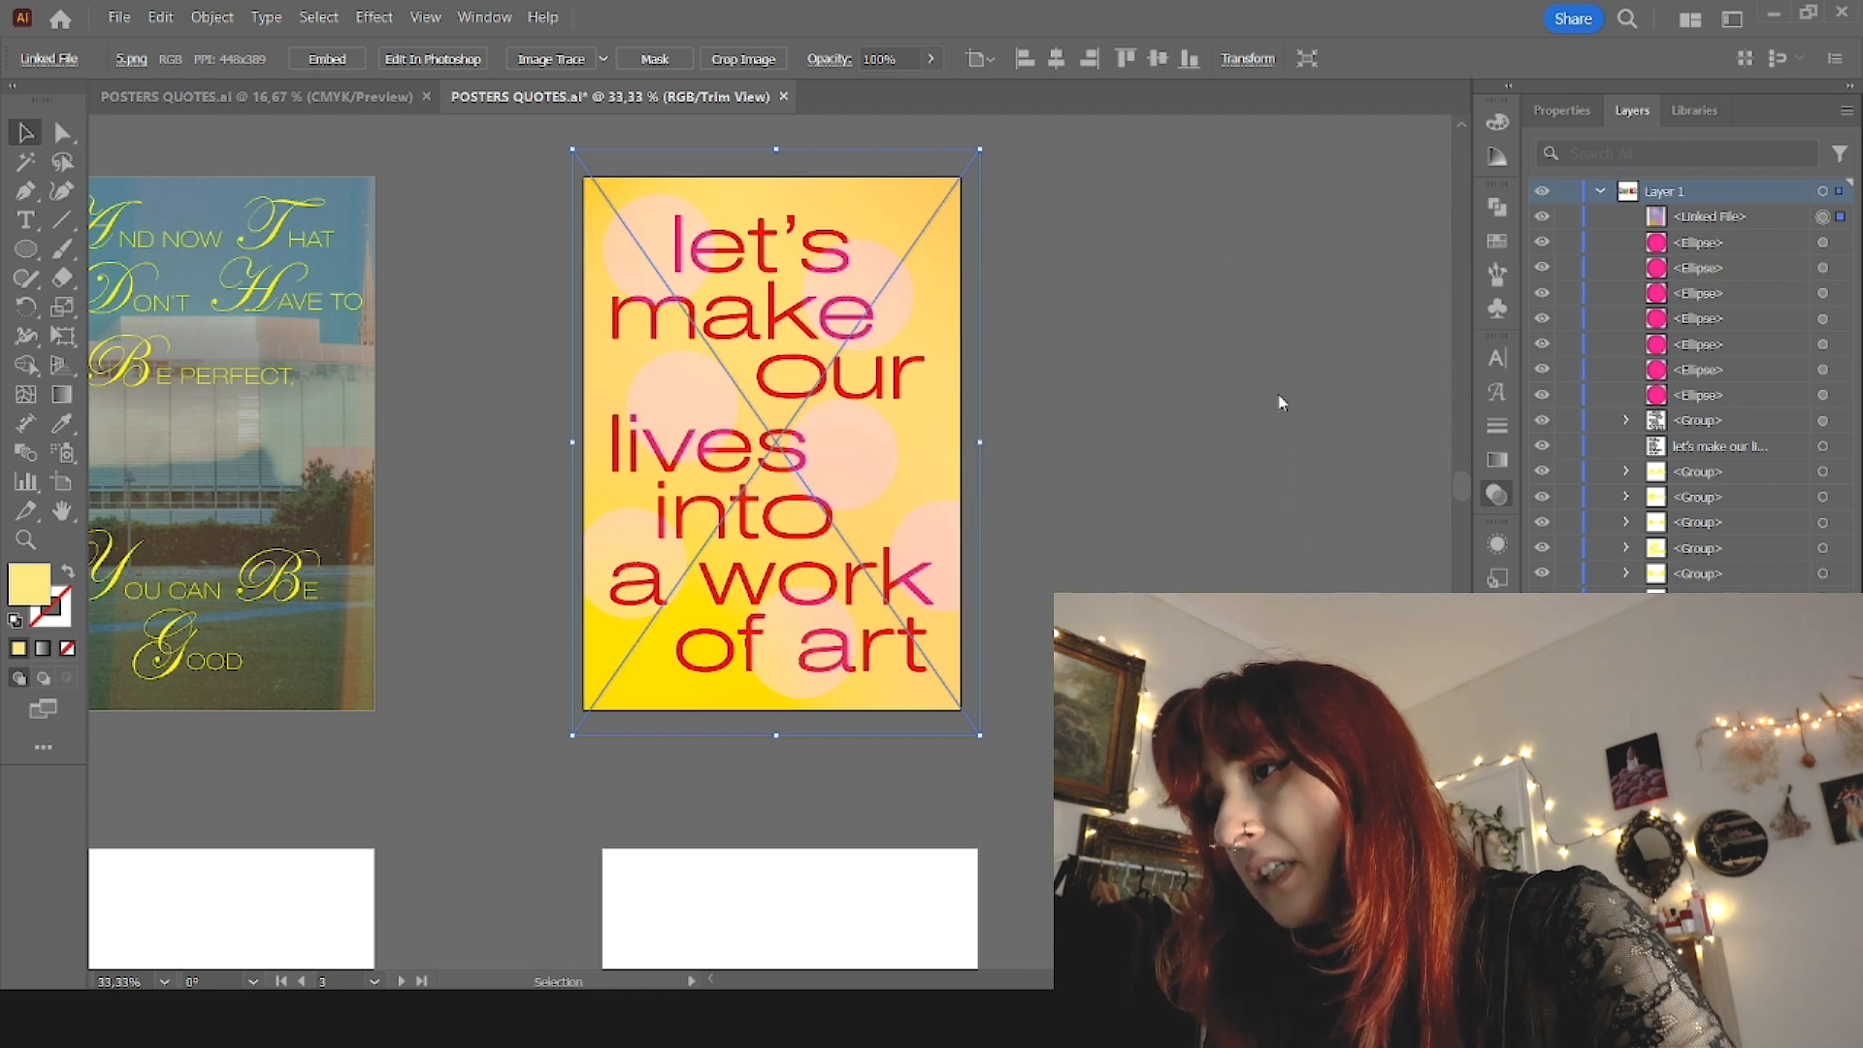
click(1260, 548)
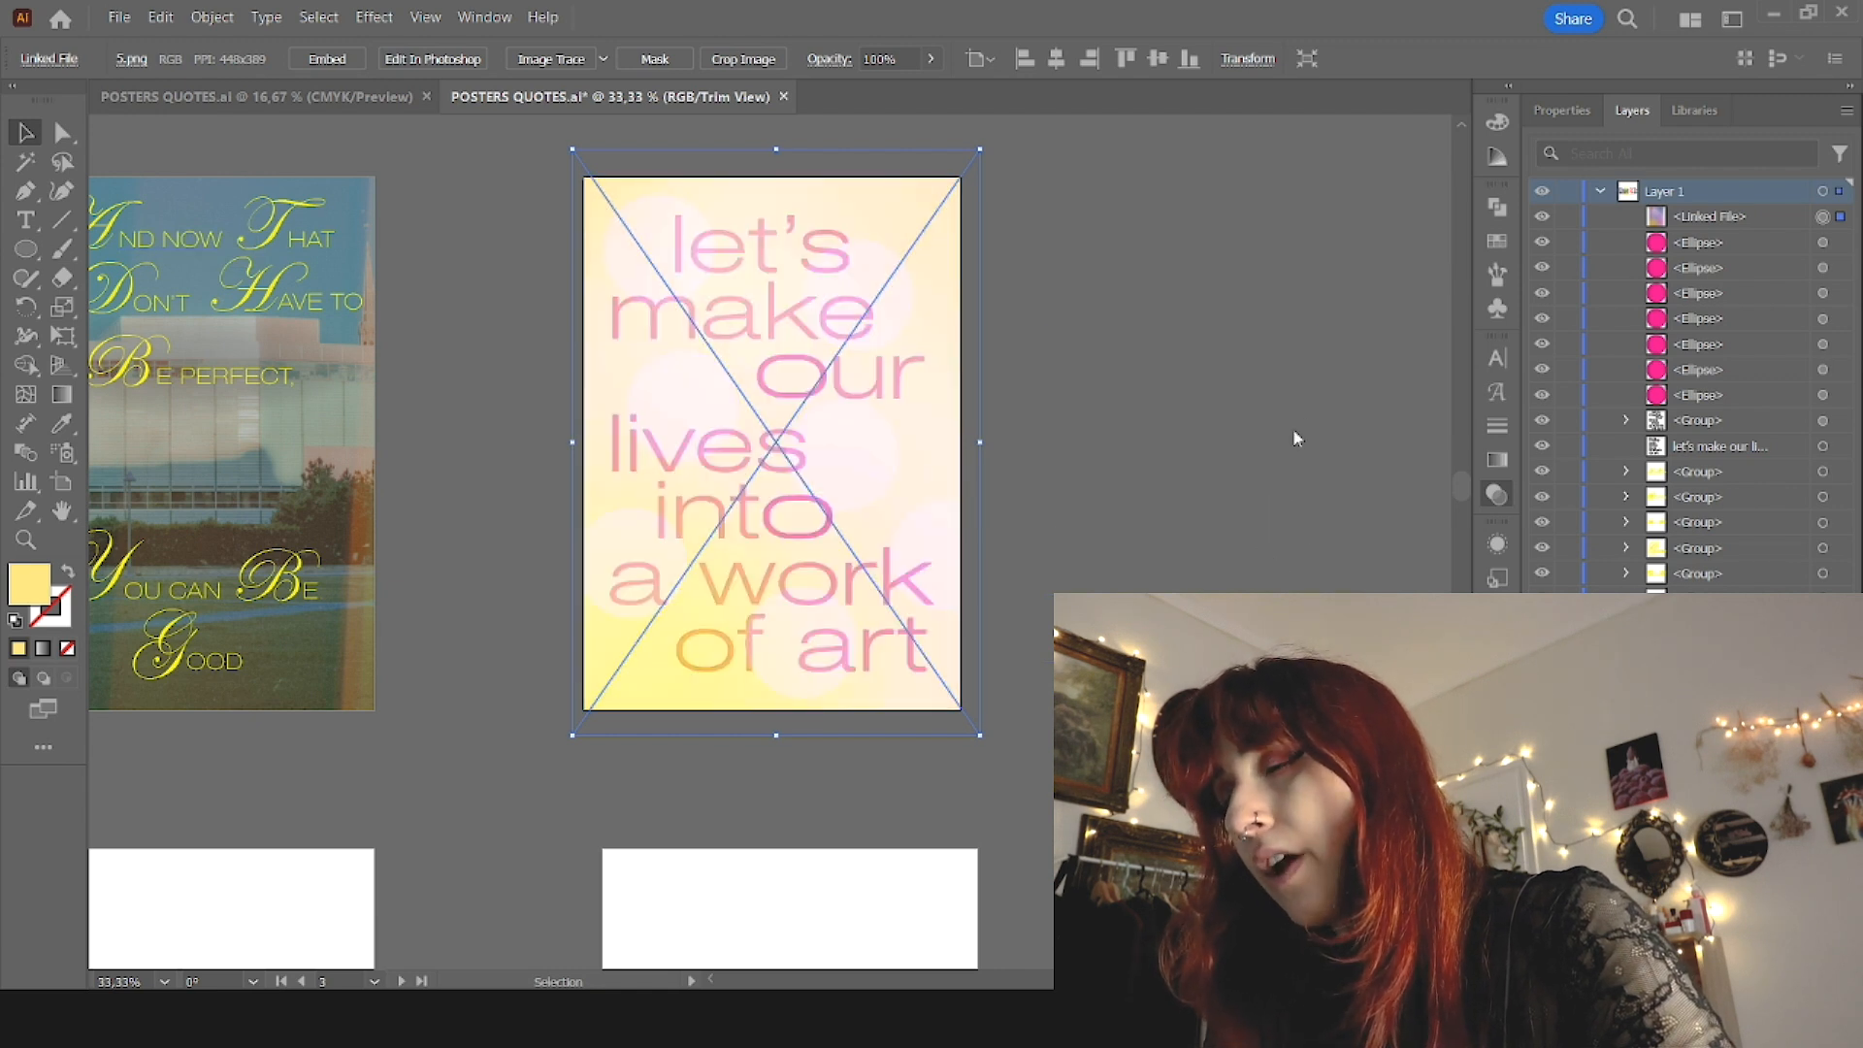
click(1277, 529)
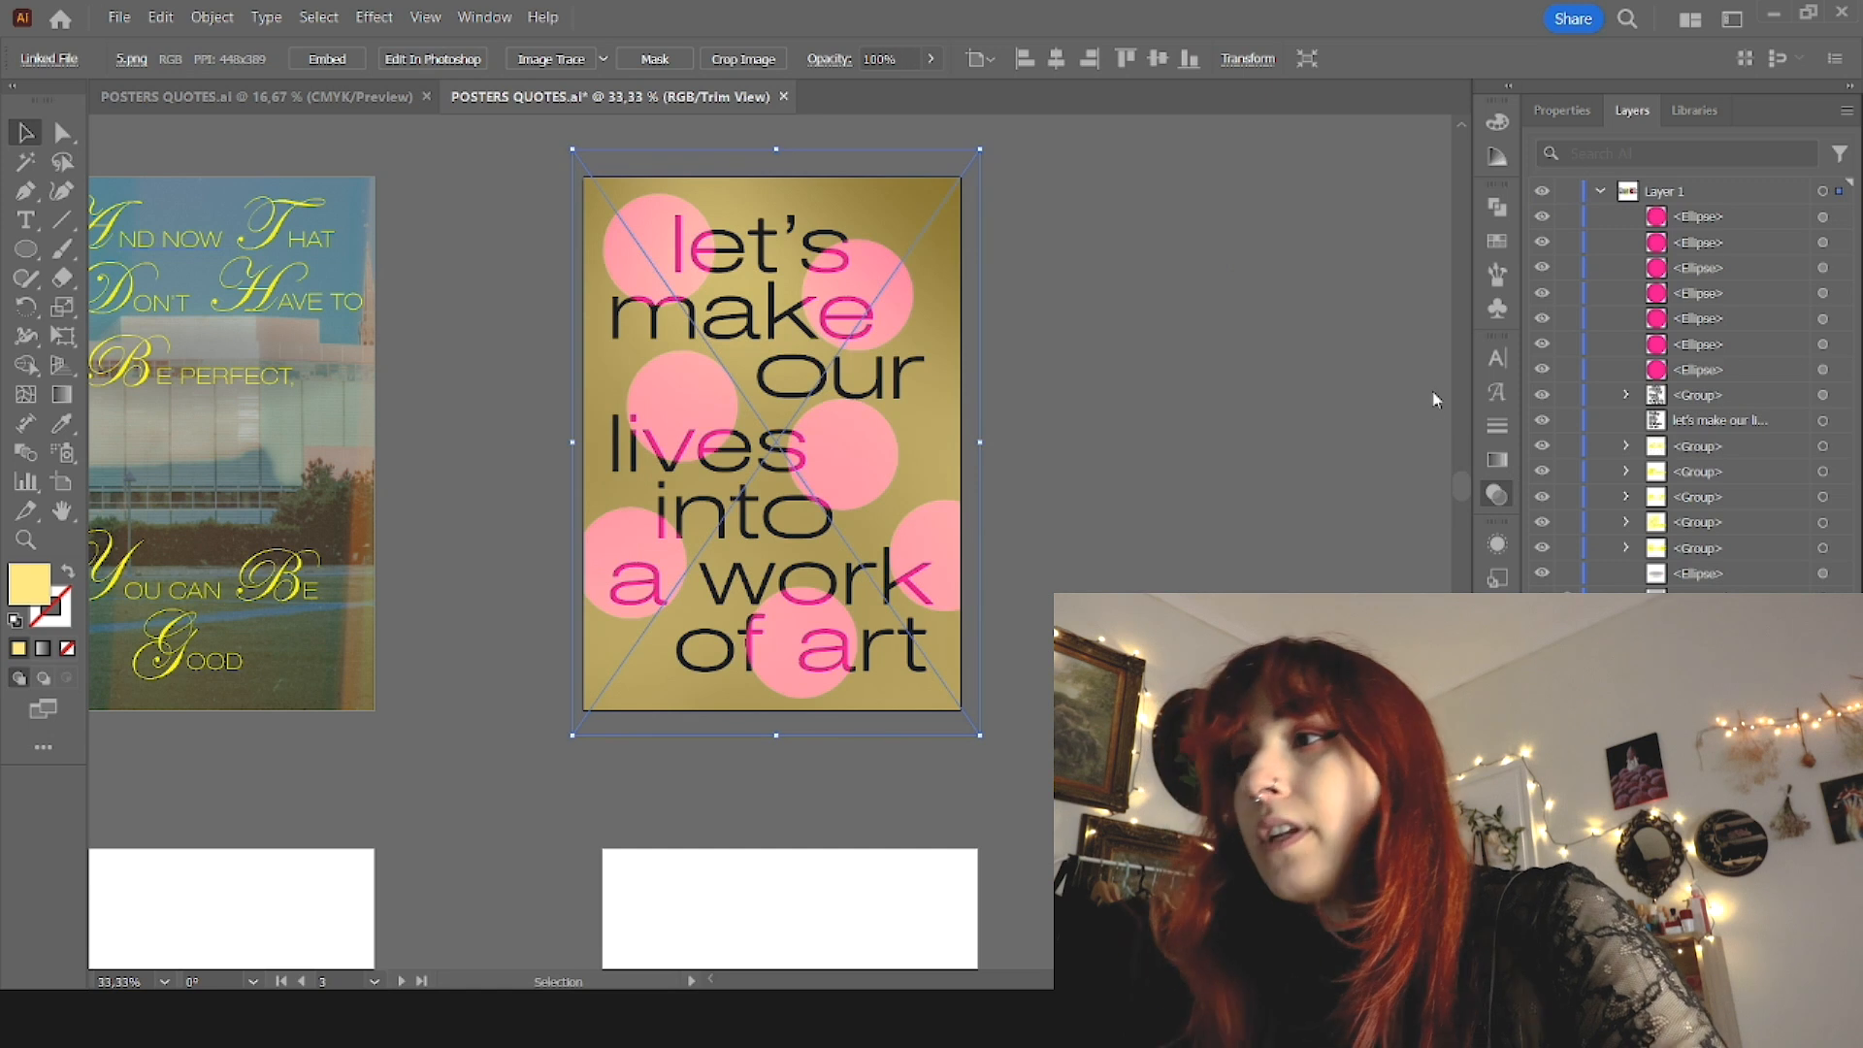
click(1365, 419)
drag(1364, 417, 1278, 405)
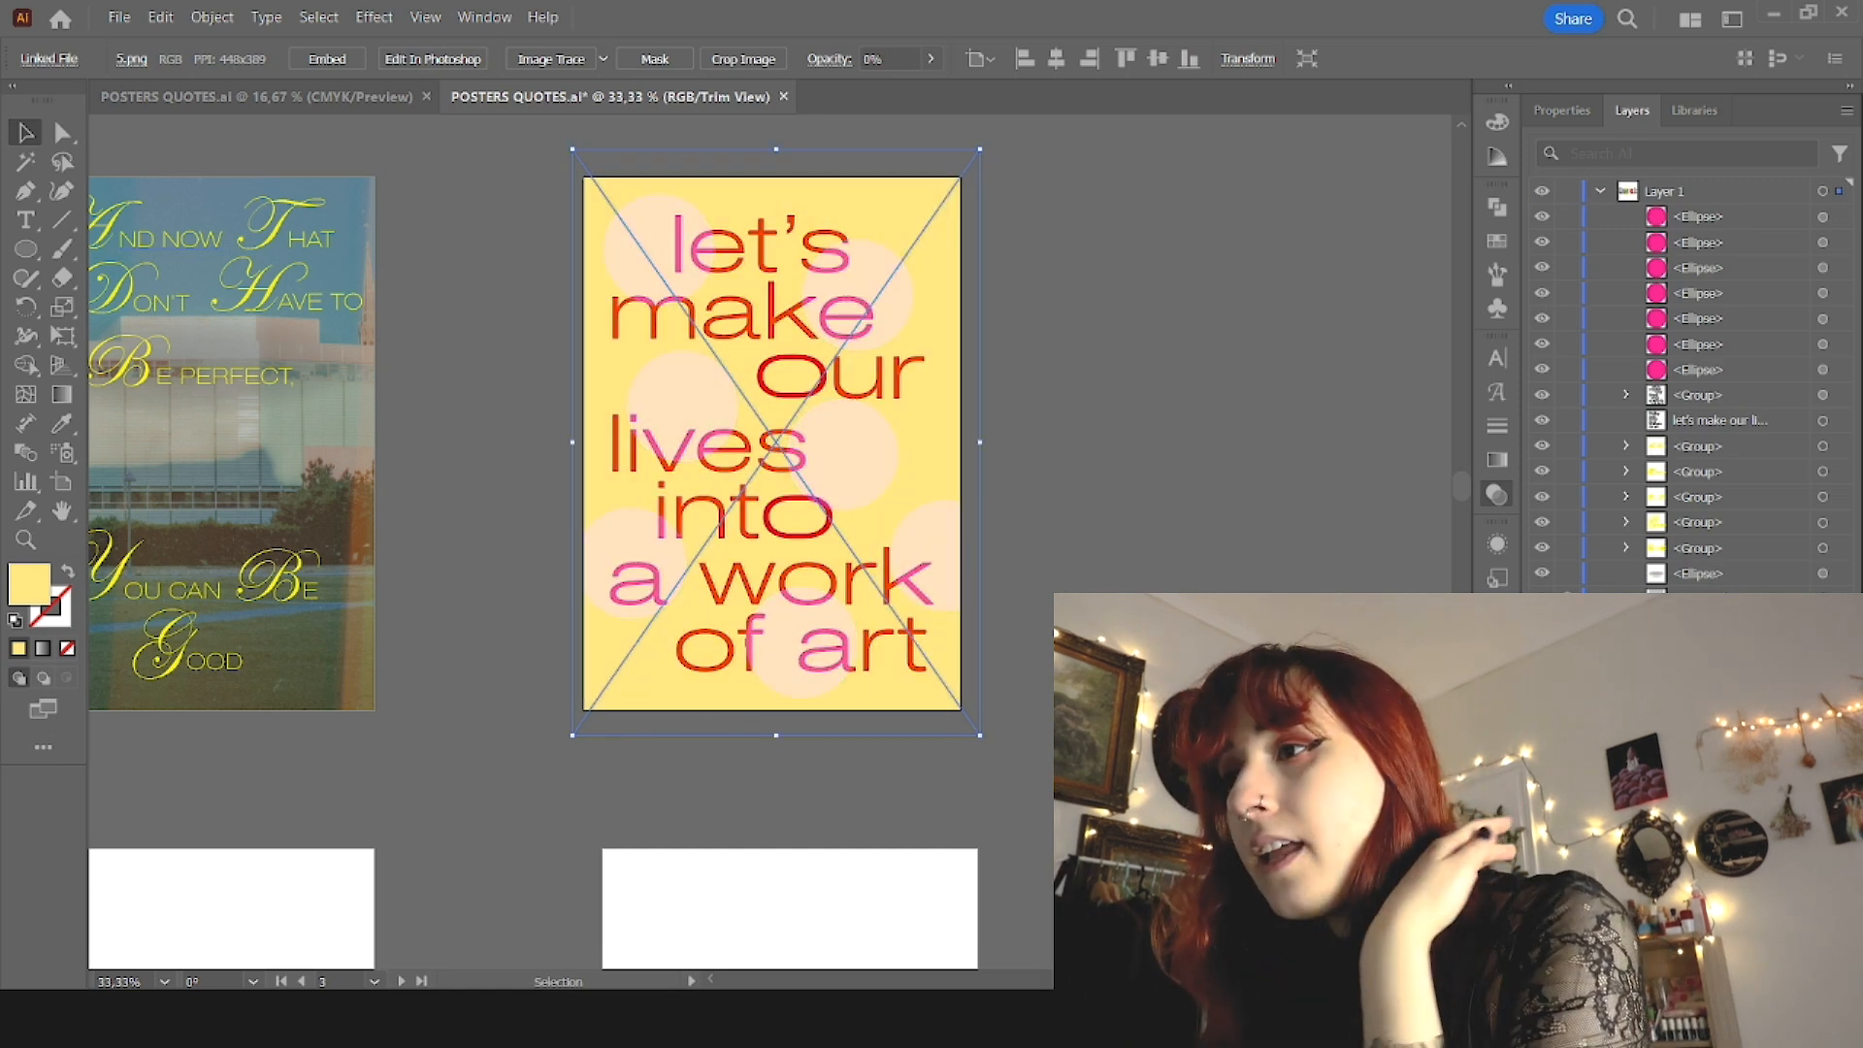
Step: Clear the selection and save the poster document
key(ctrl+shift+a)
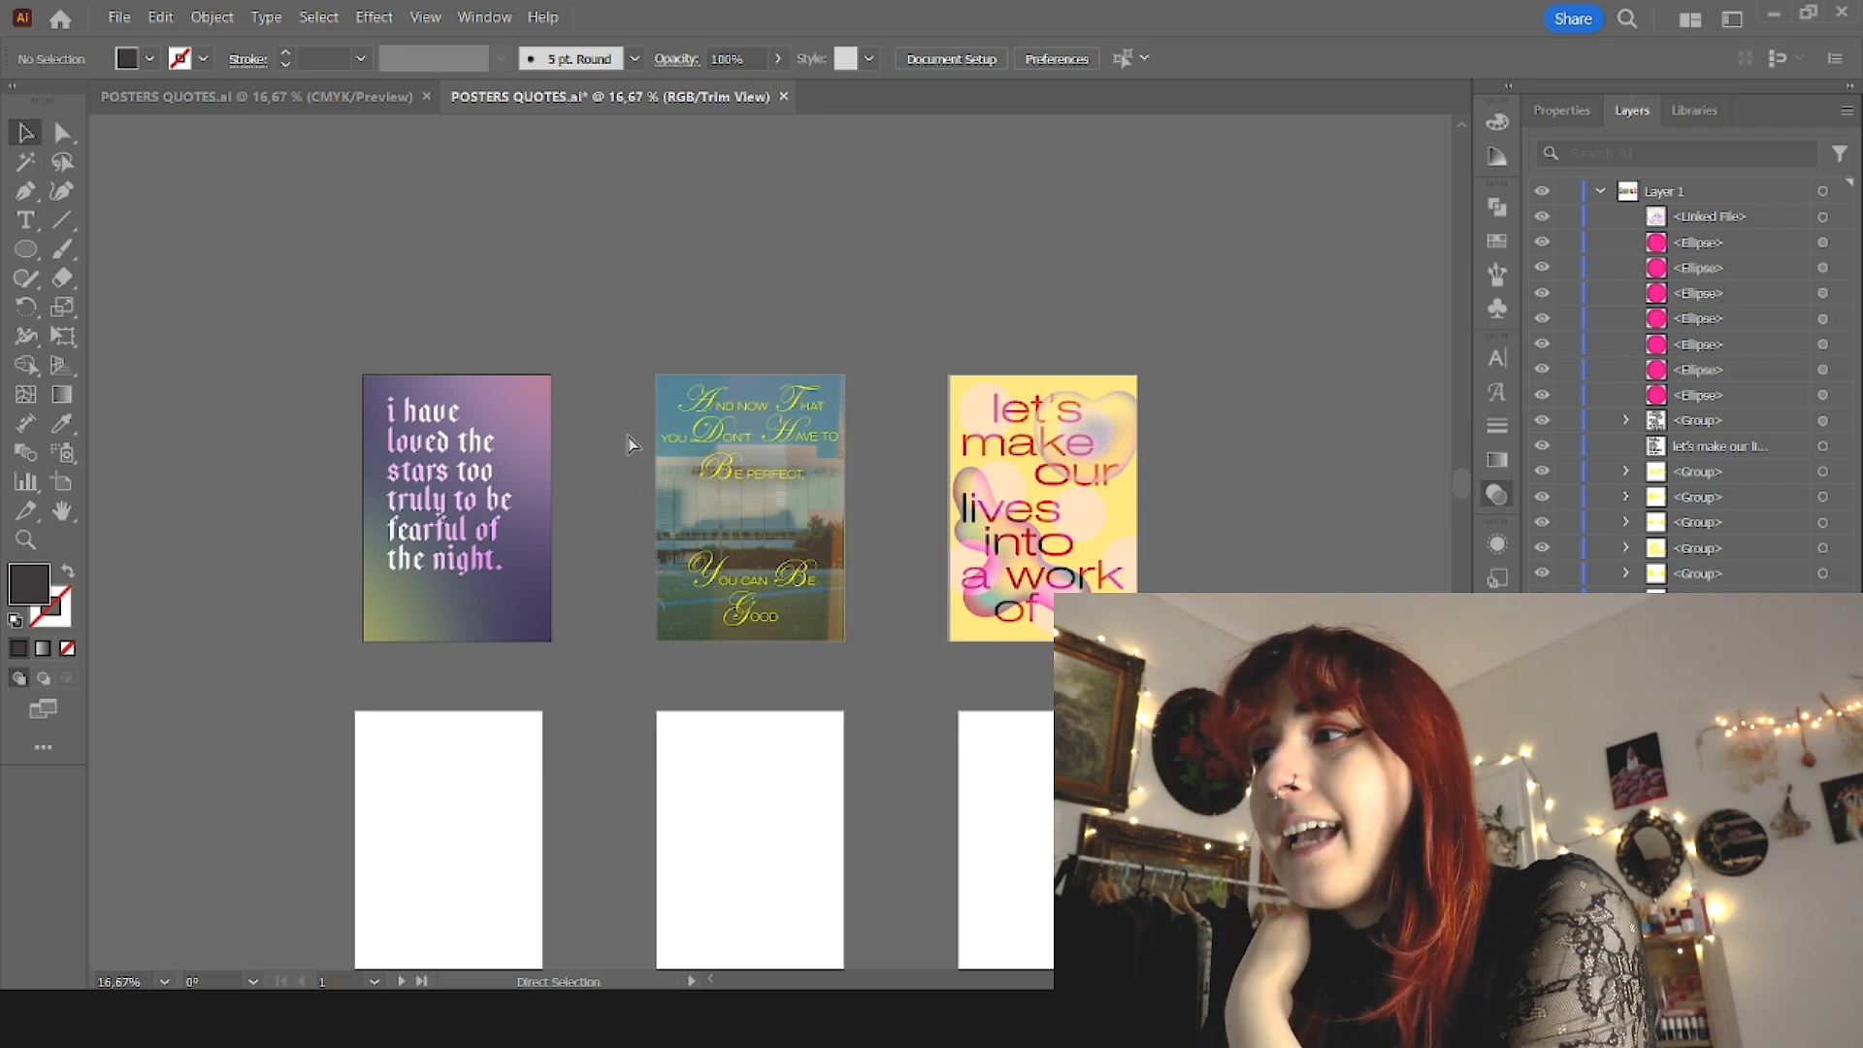
scroll(621, 465, down, 2)
key(ctrl+s)
scroll(1114, 437, up, 3)
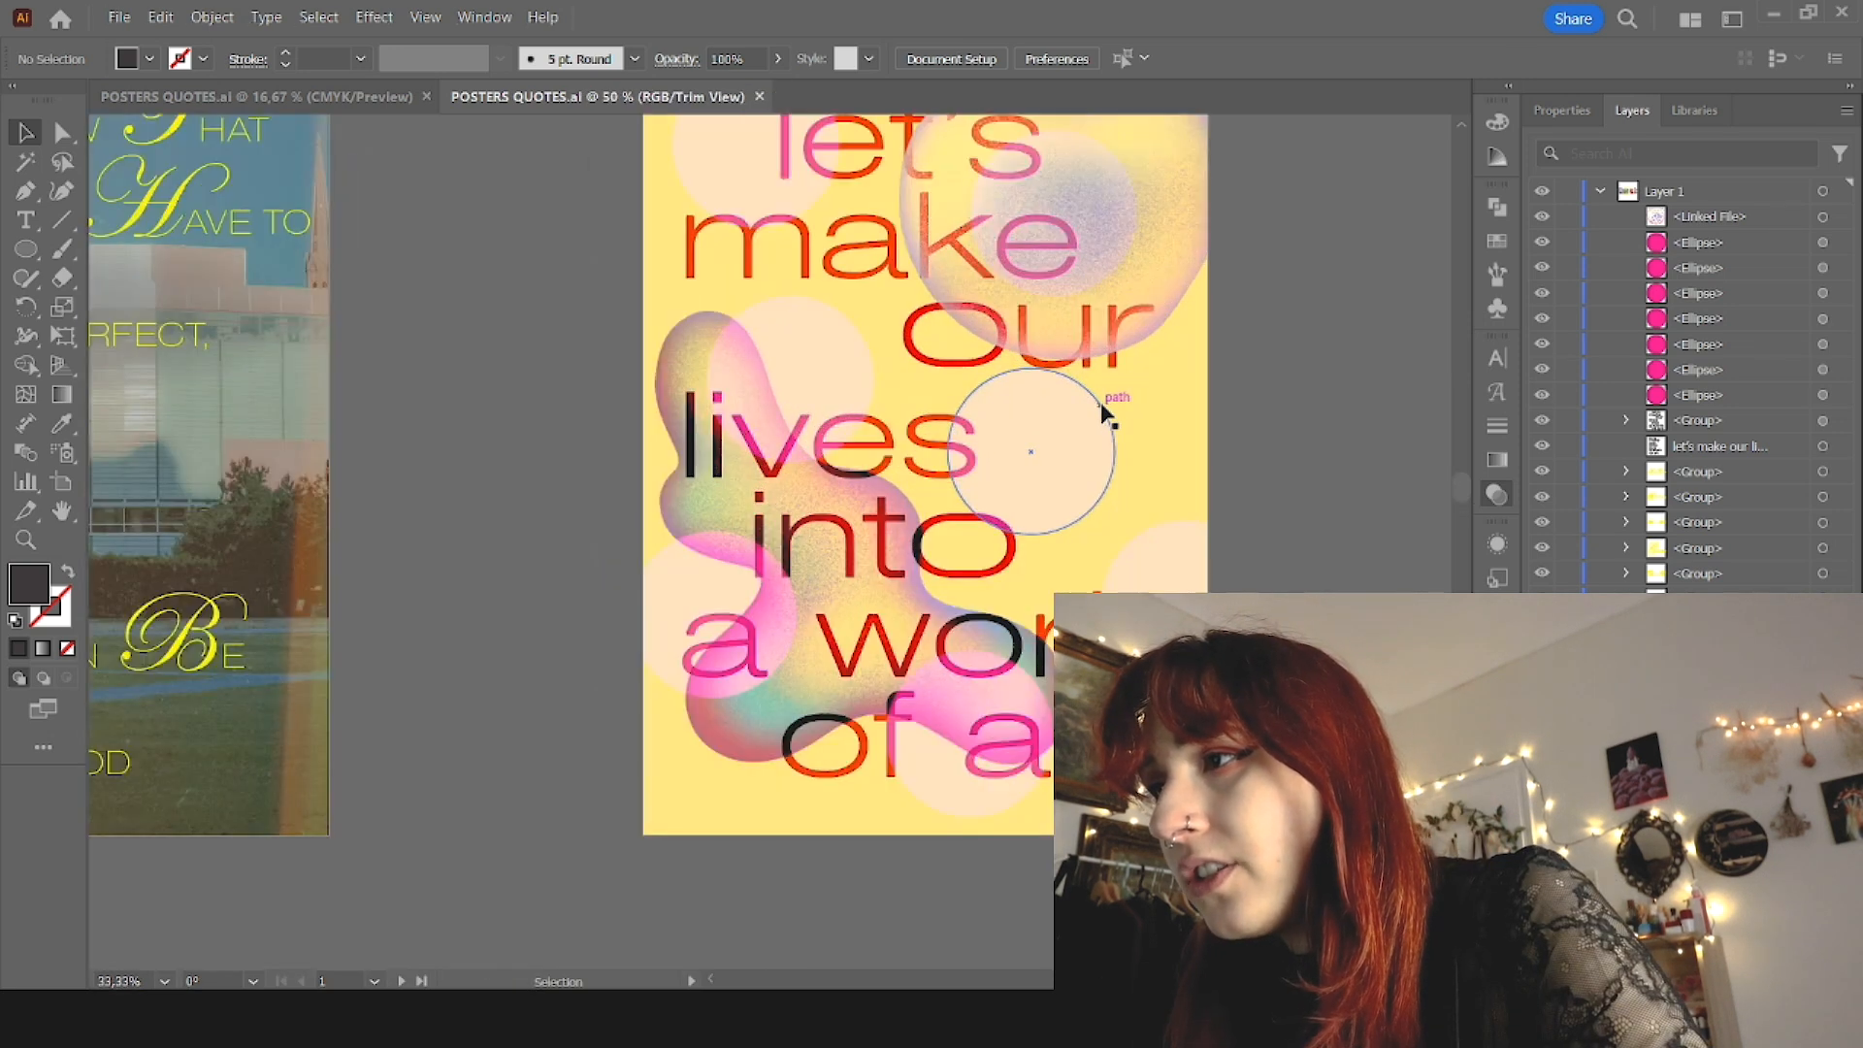
Step: Isolate the lettering group on the yellow poster, select all its lines and open their transform options
double_click(851, 285)
scroll(772, 628, down, 2)
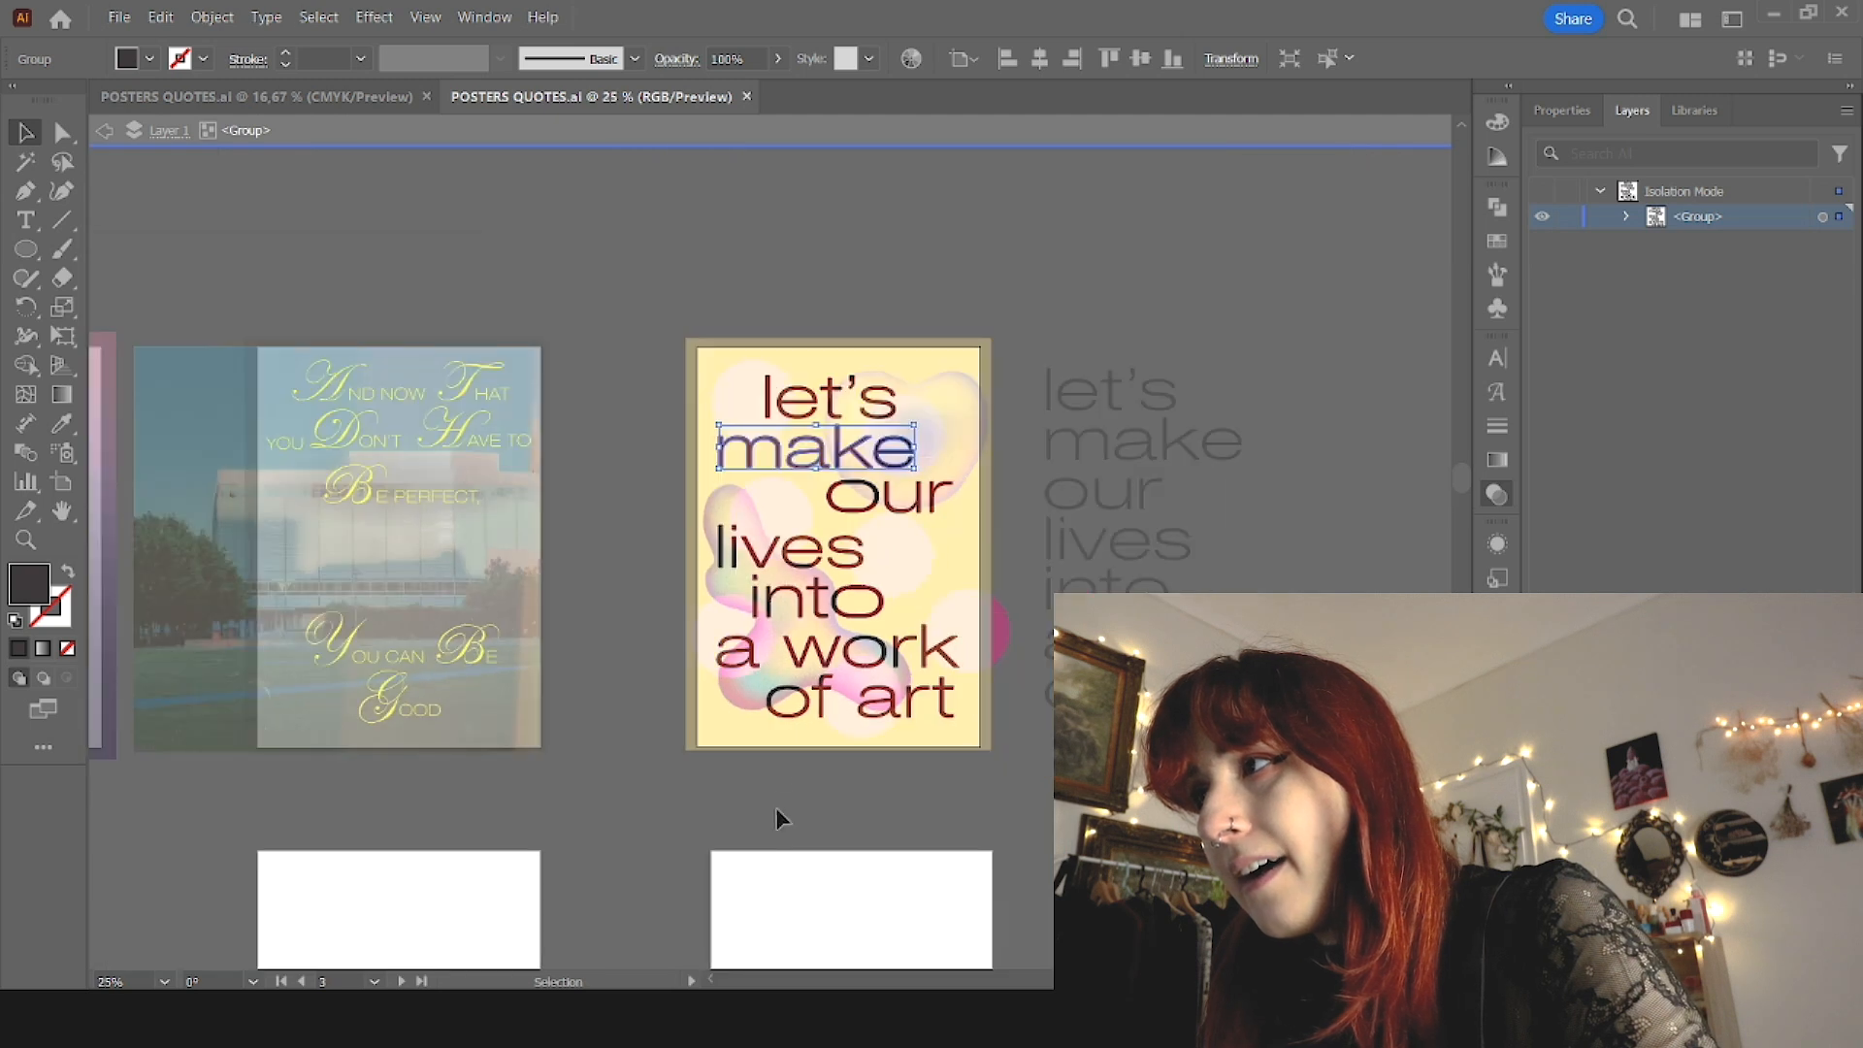
key(ctrl+a)
click(1247, 63)
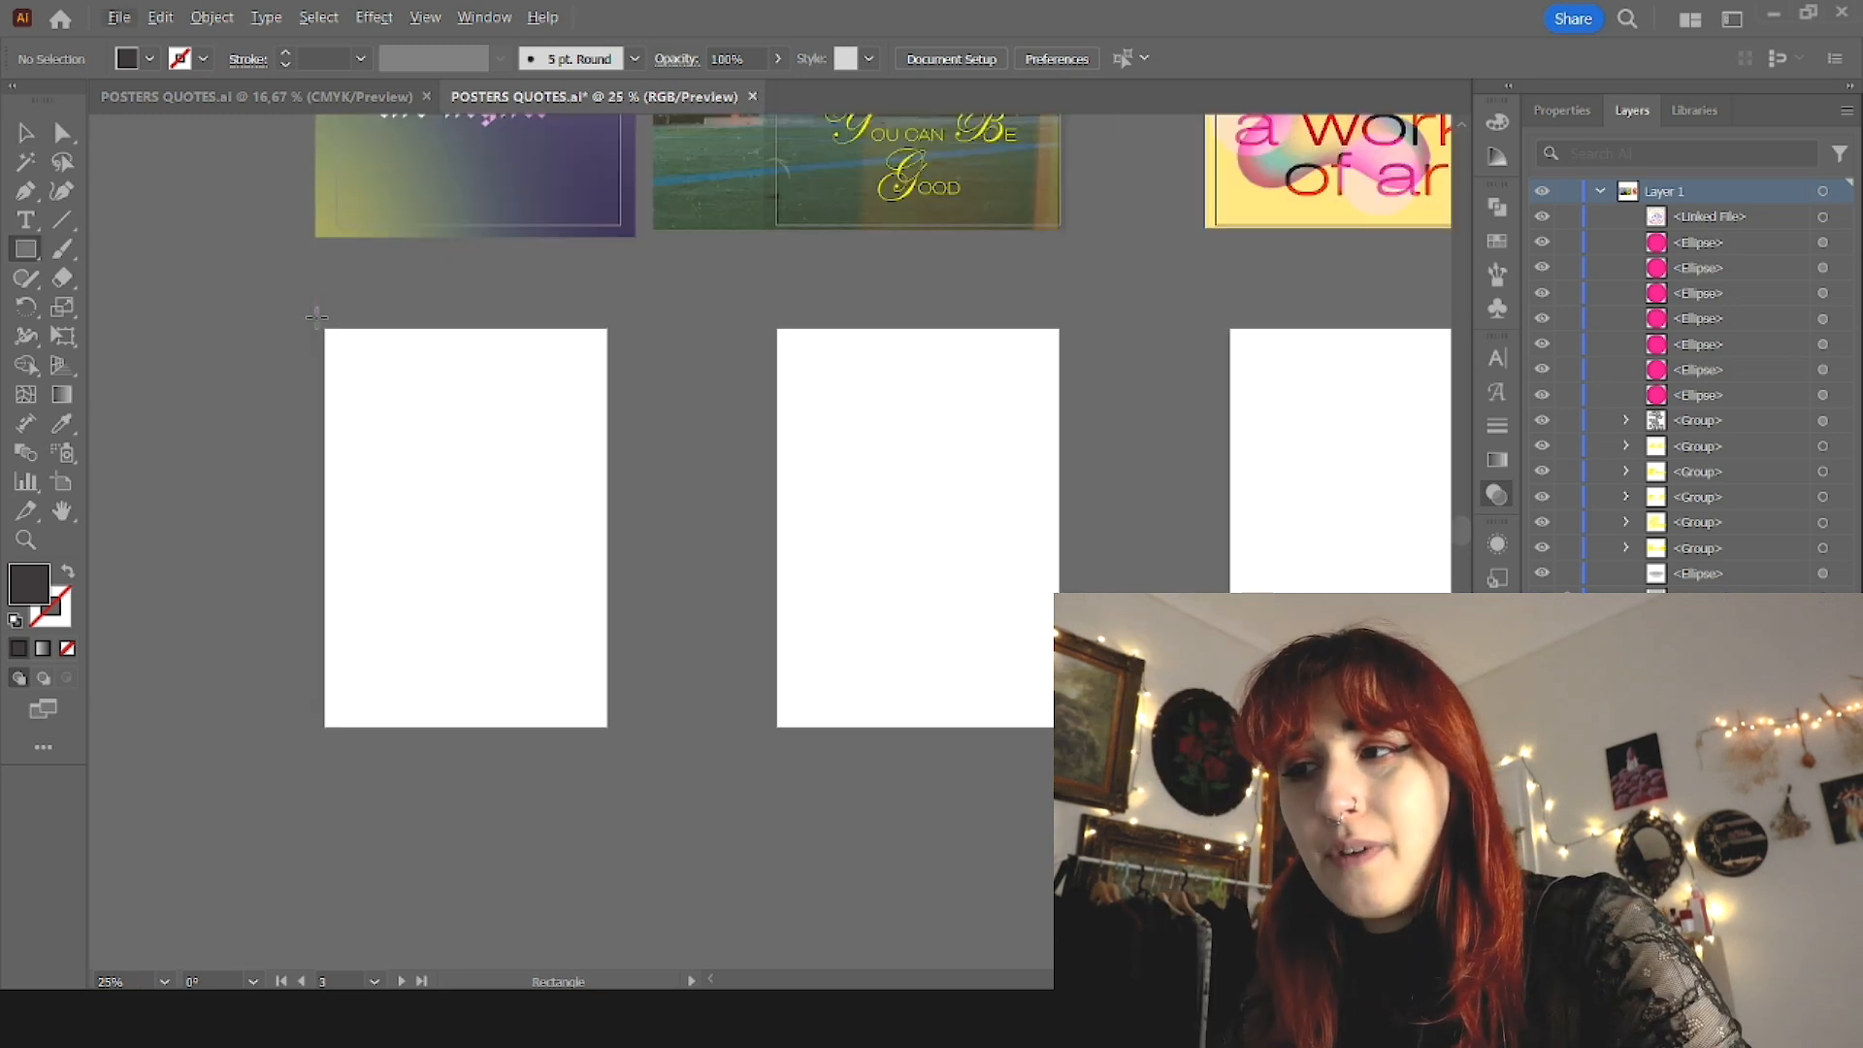
Step: Draw a rectangle covering the first blank artboard in the lower row and fill it with a muted dark purple
mouse_move(316, 315)
mouse_down()
mouse_move(612, 761)
mouse_move(620, 743)
mouse_up()
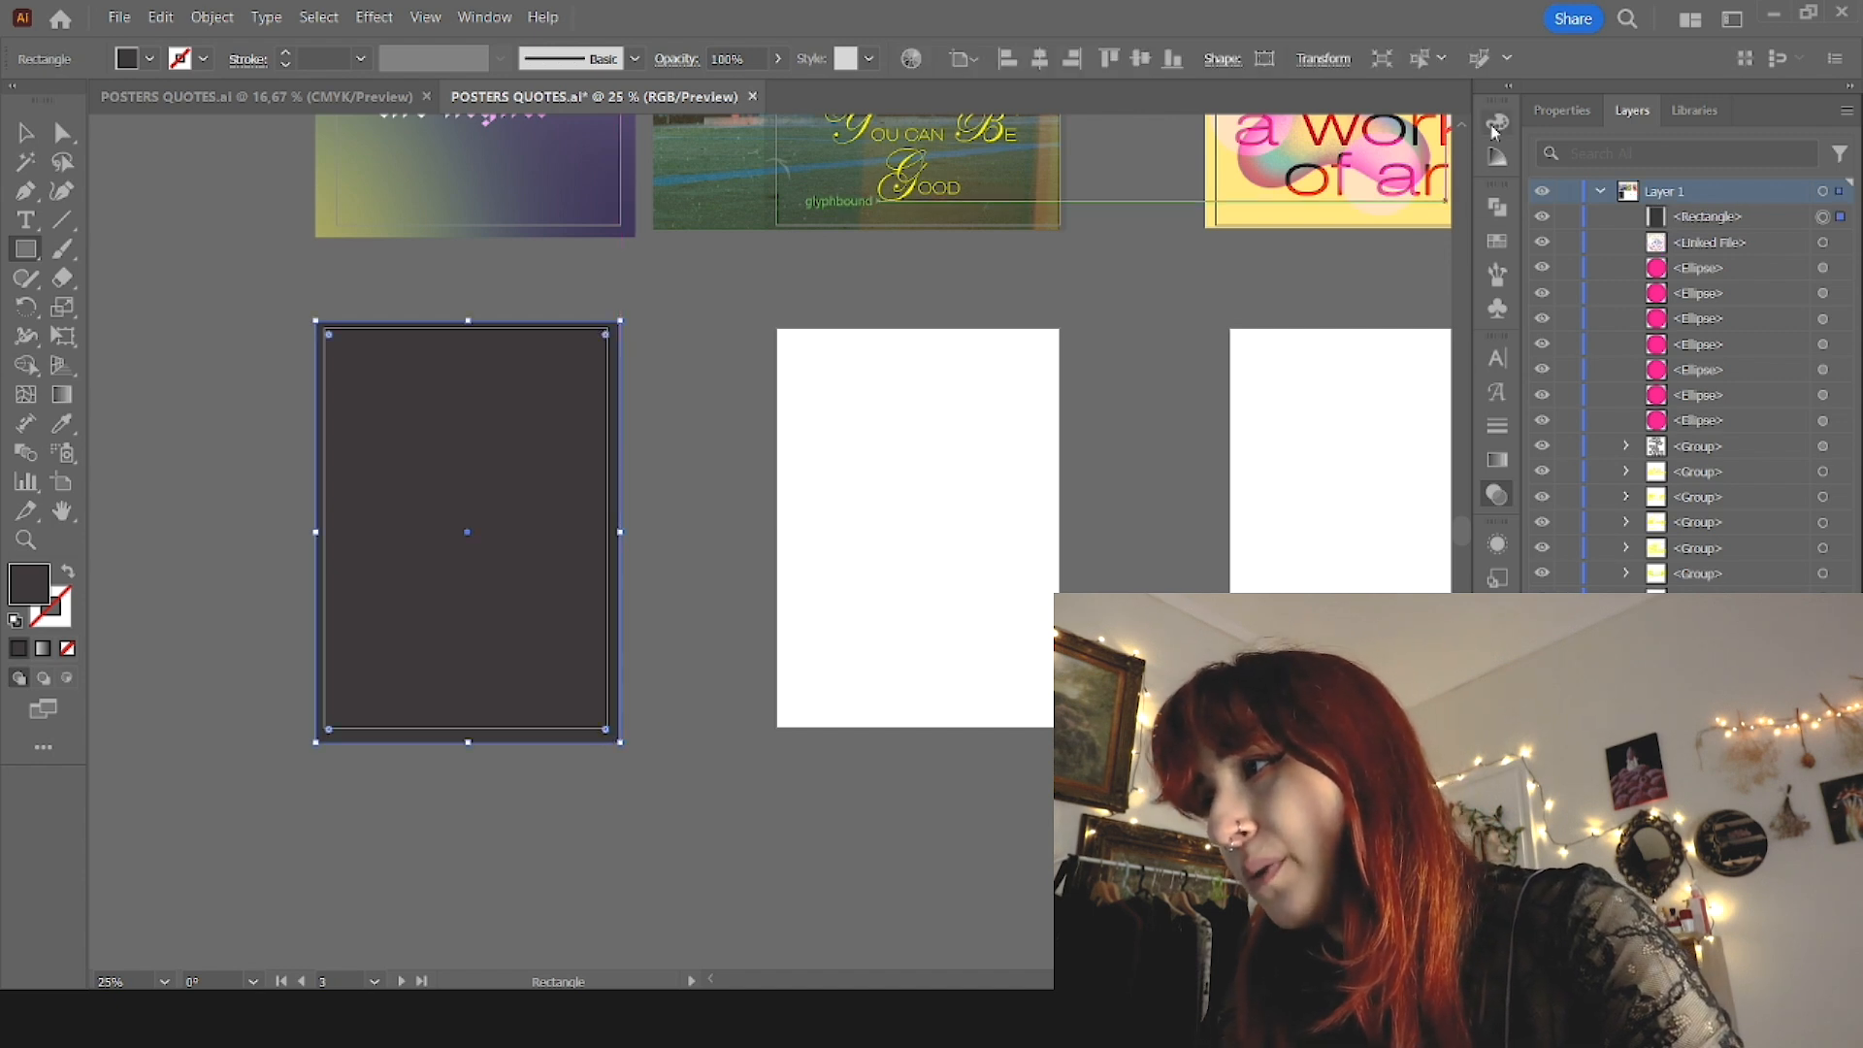
click(1409, 309)
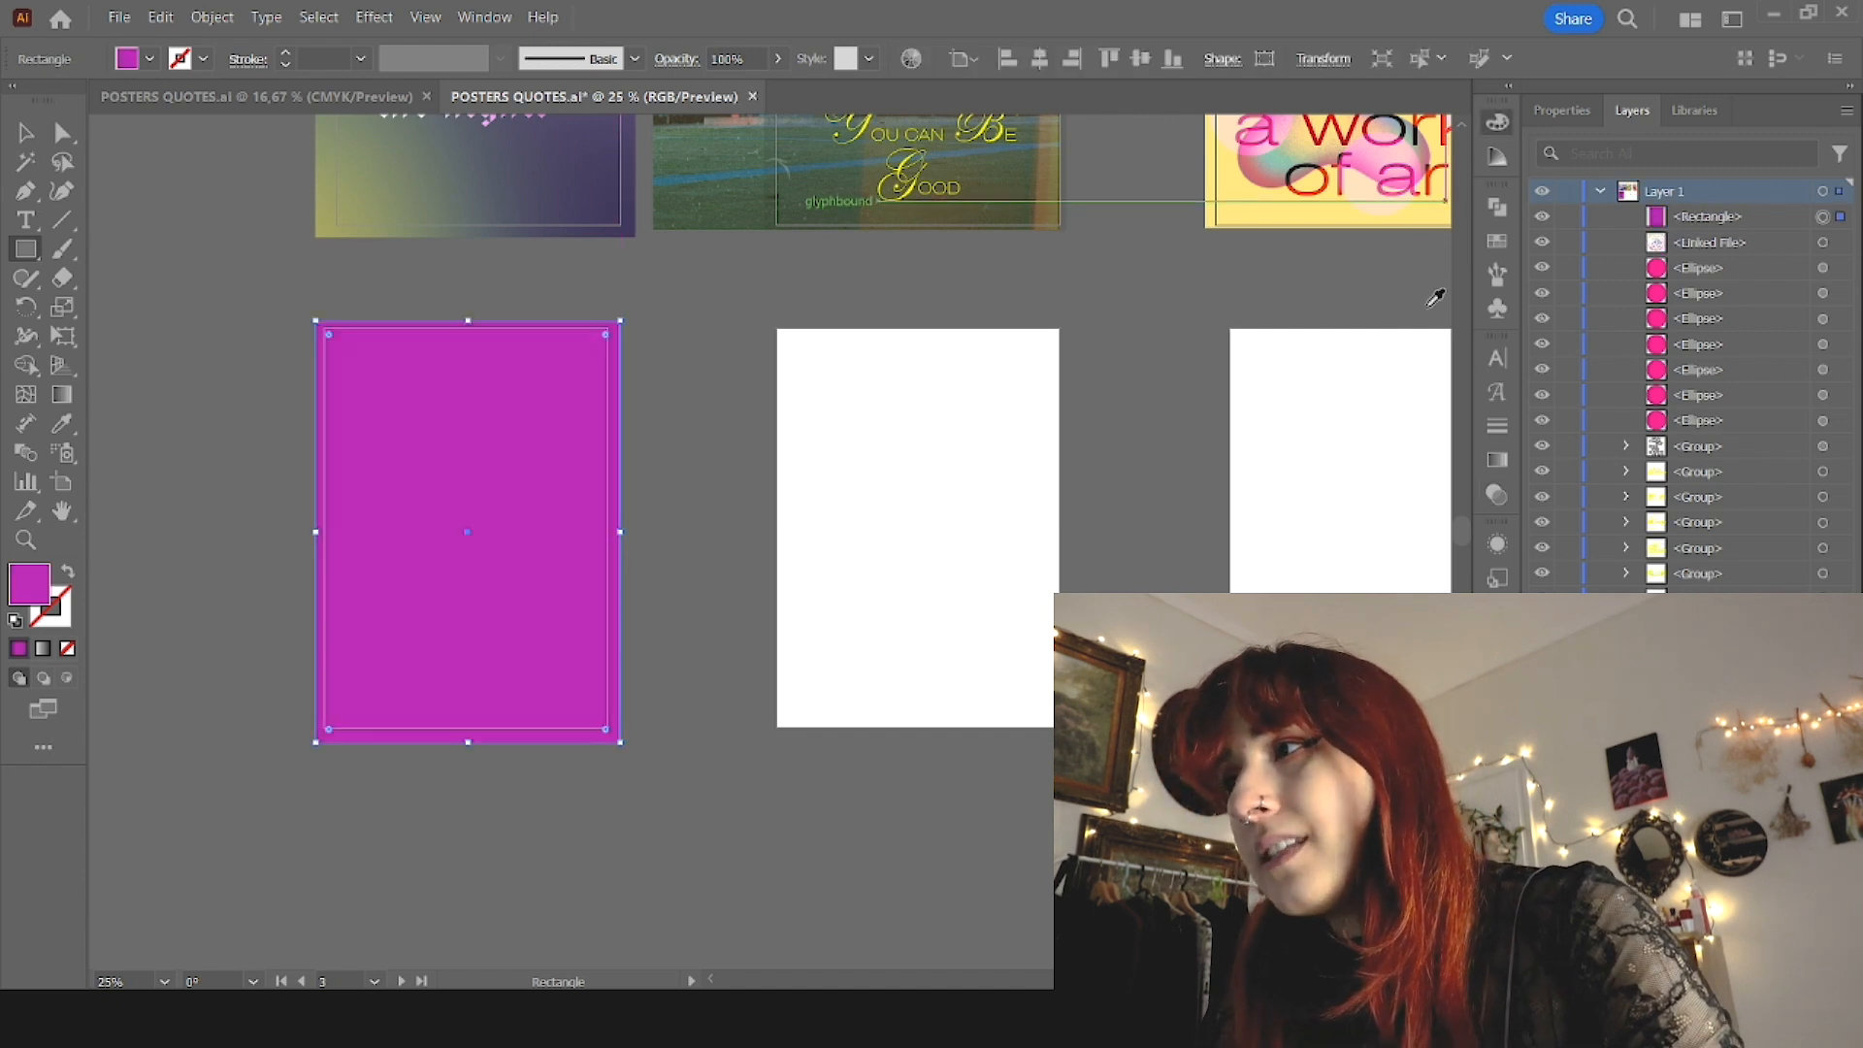
mouse_move(1299, 195)
mouse_down()
mouse_move(1333, 191)
mouse_move(1301, 190)
mouse_up()
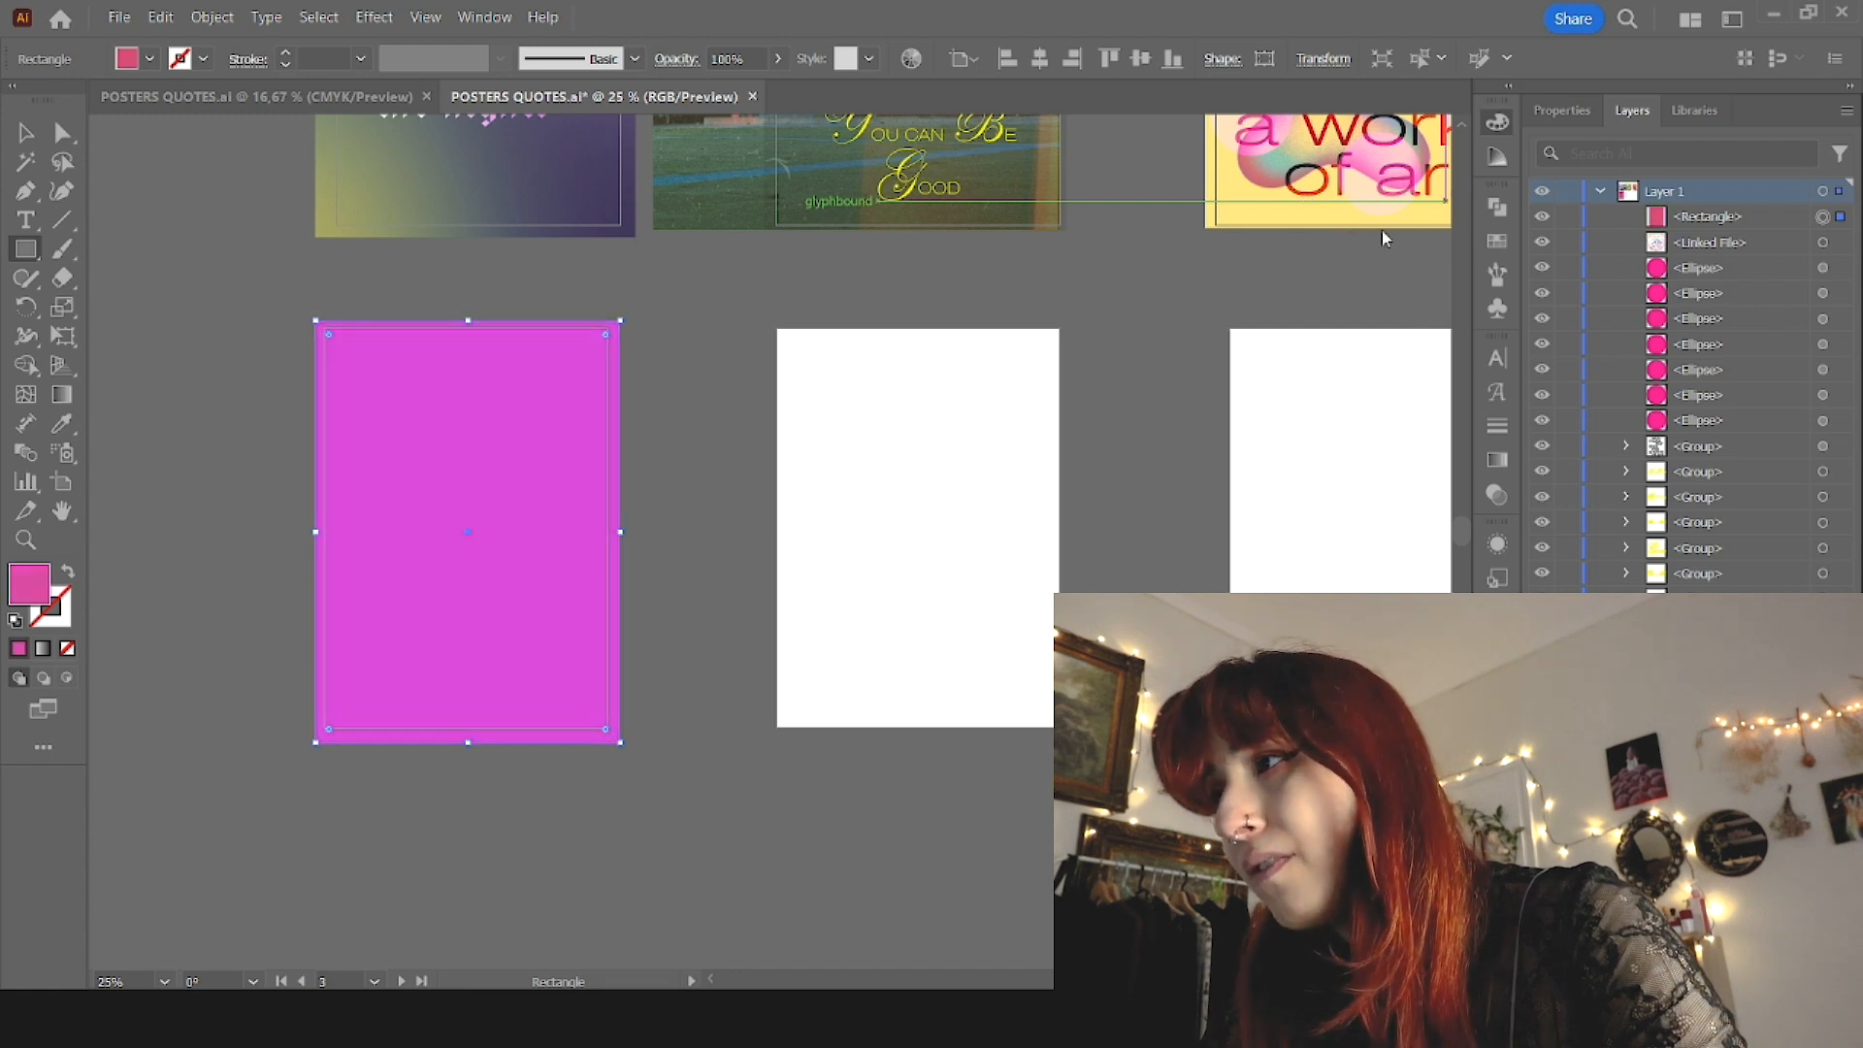
drag(1364, 190, 1369, 192)
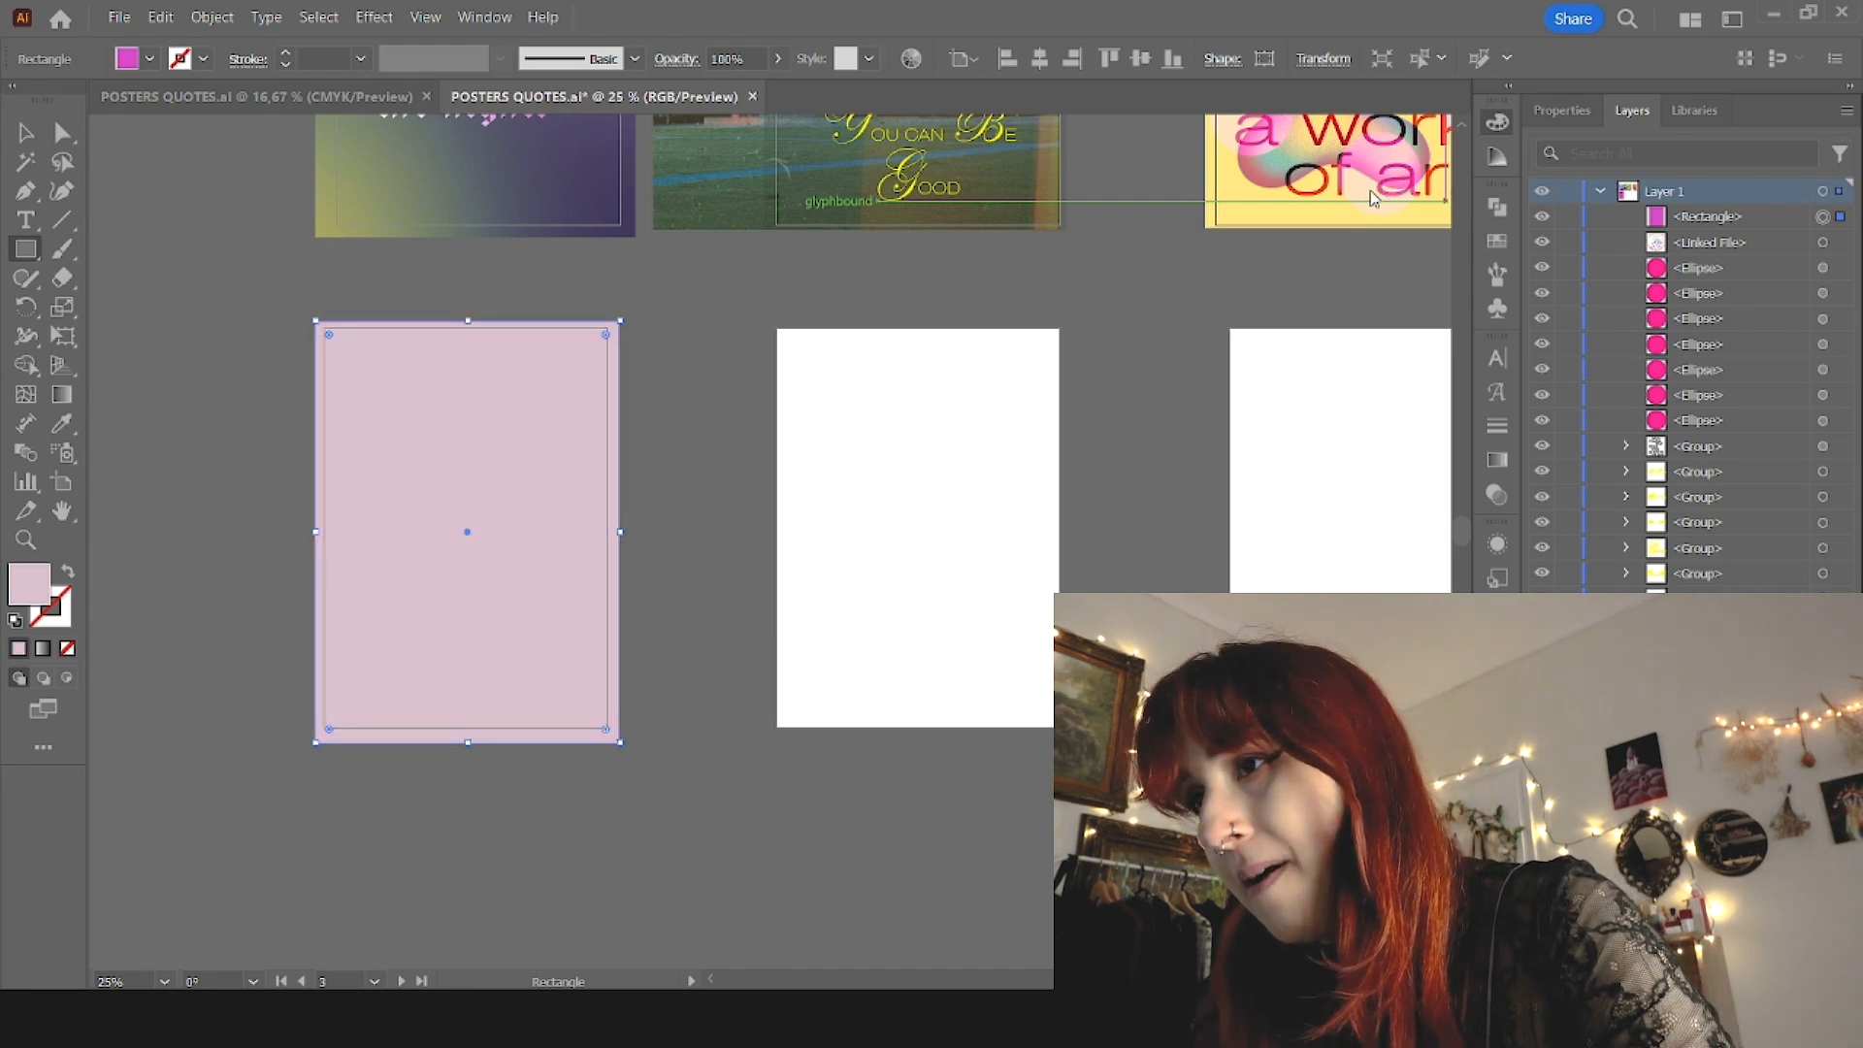
drag(1370, 238, 1350, 244)
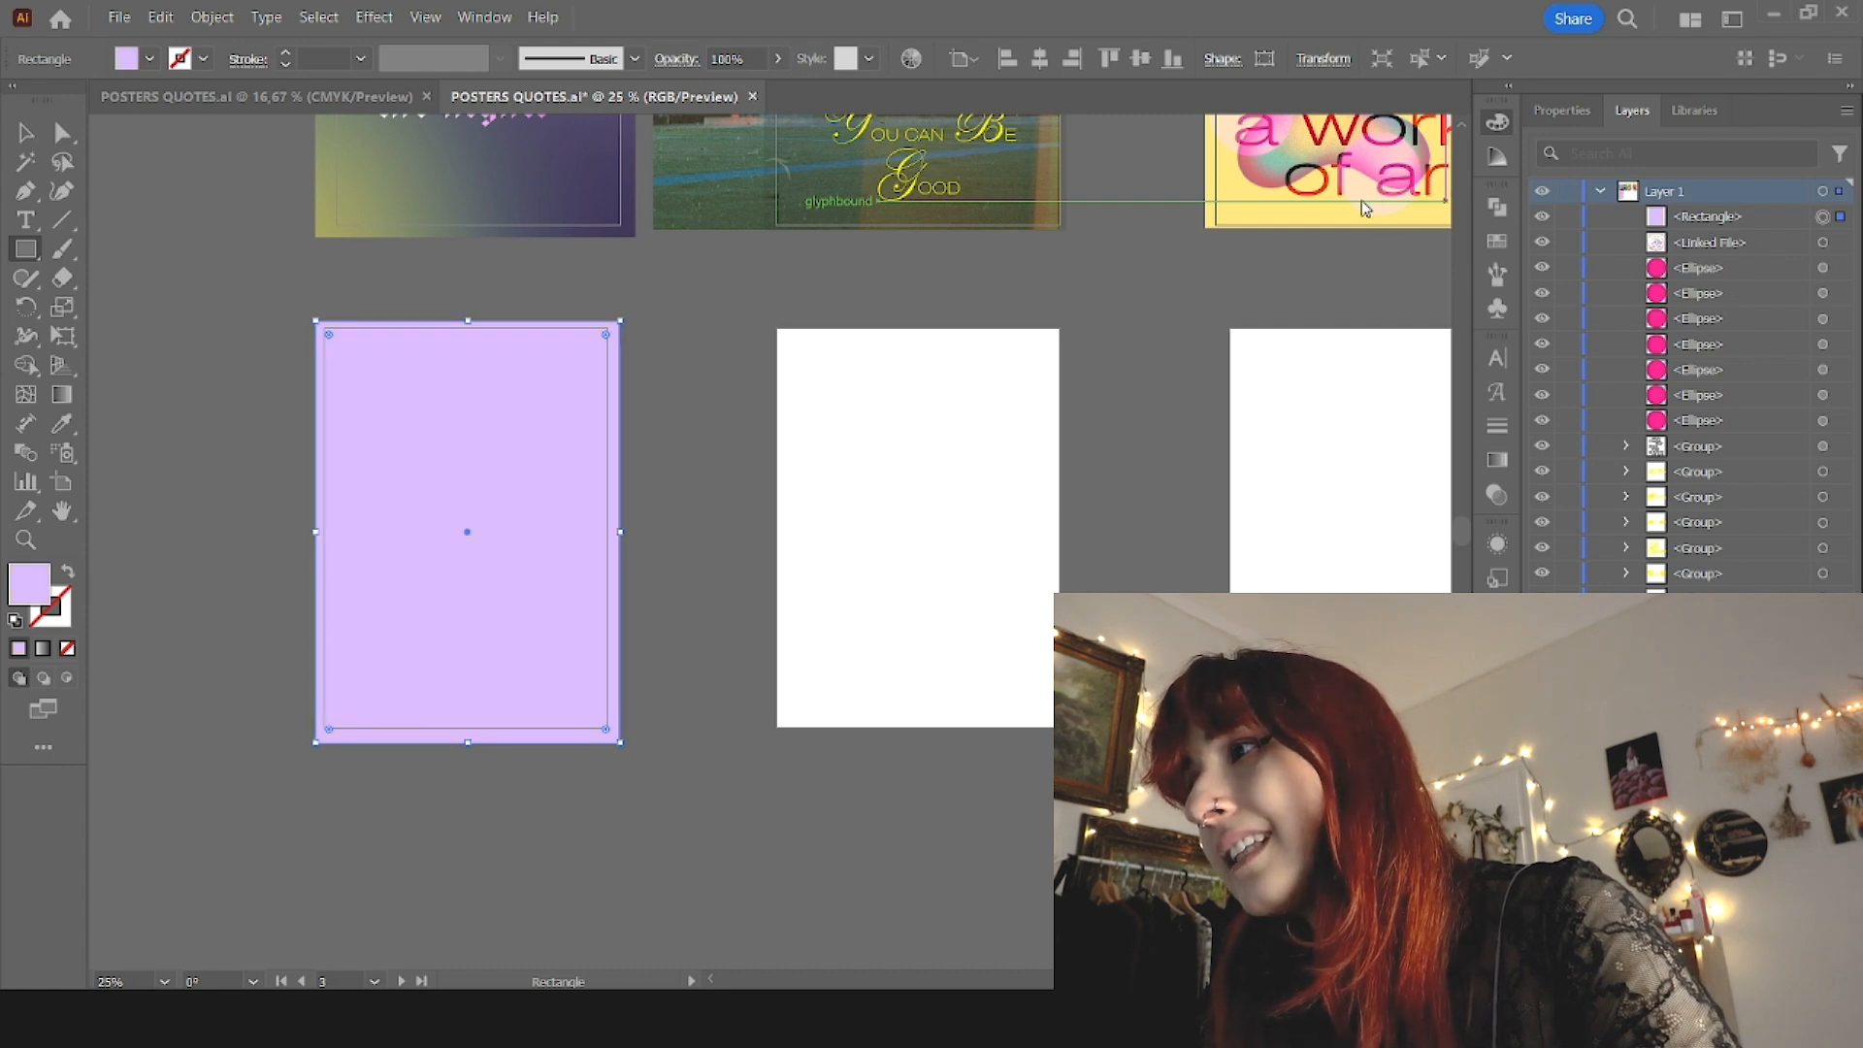
drag(1365, 209, 1341, 209)
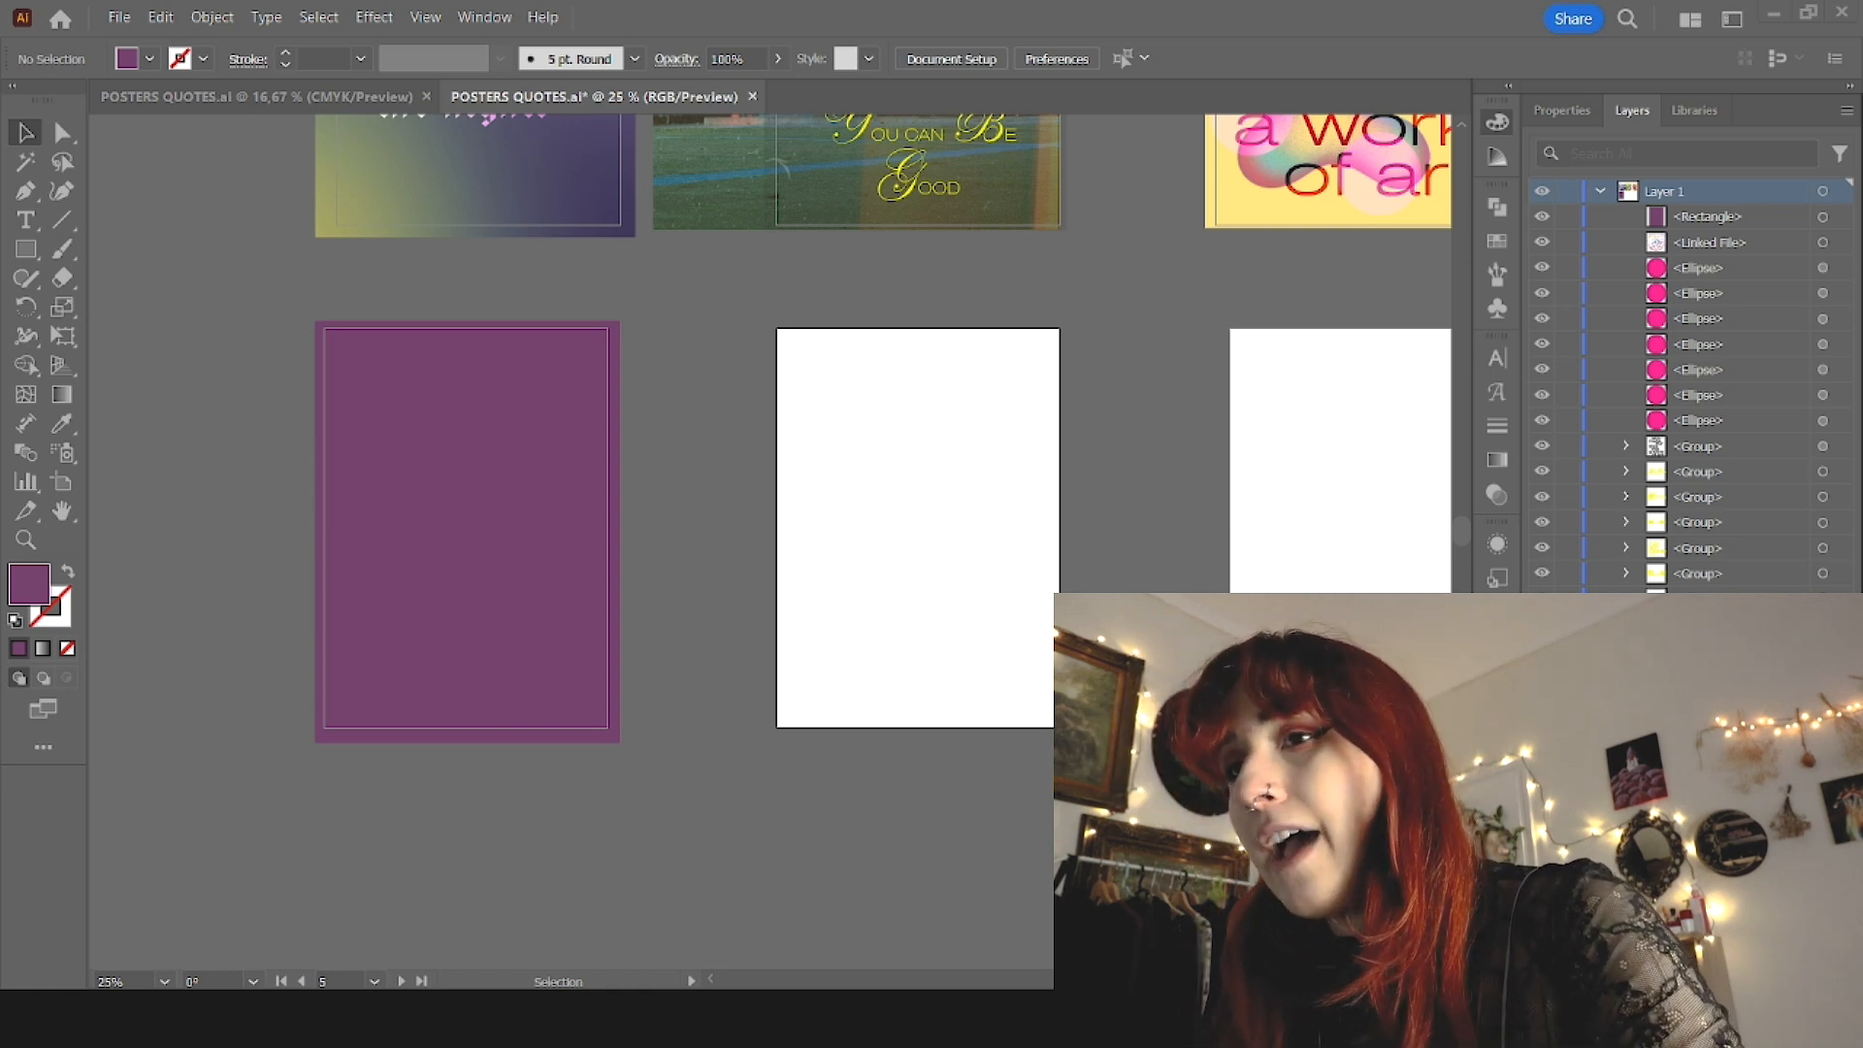
Step: Paste the quote line "All I loved, I loved alone" onto the purple poster and scale it down to about 53.5 pt
click(434, 566)
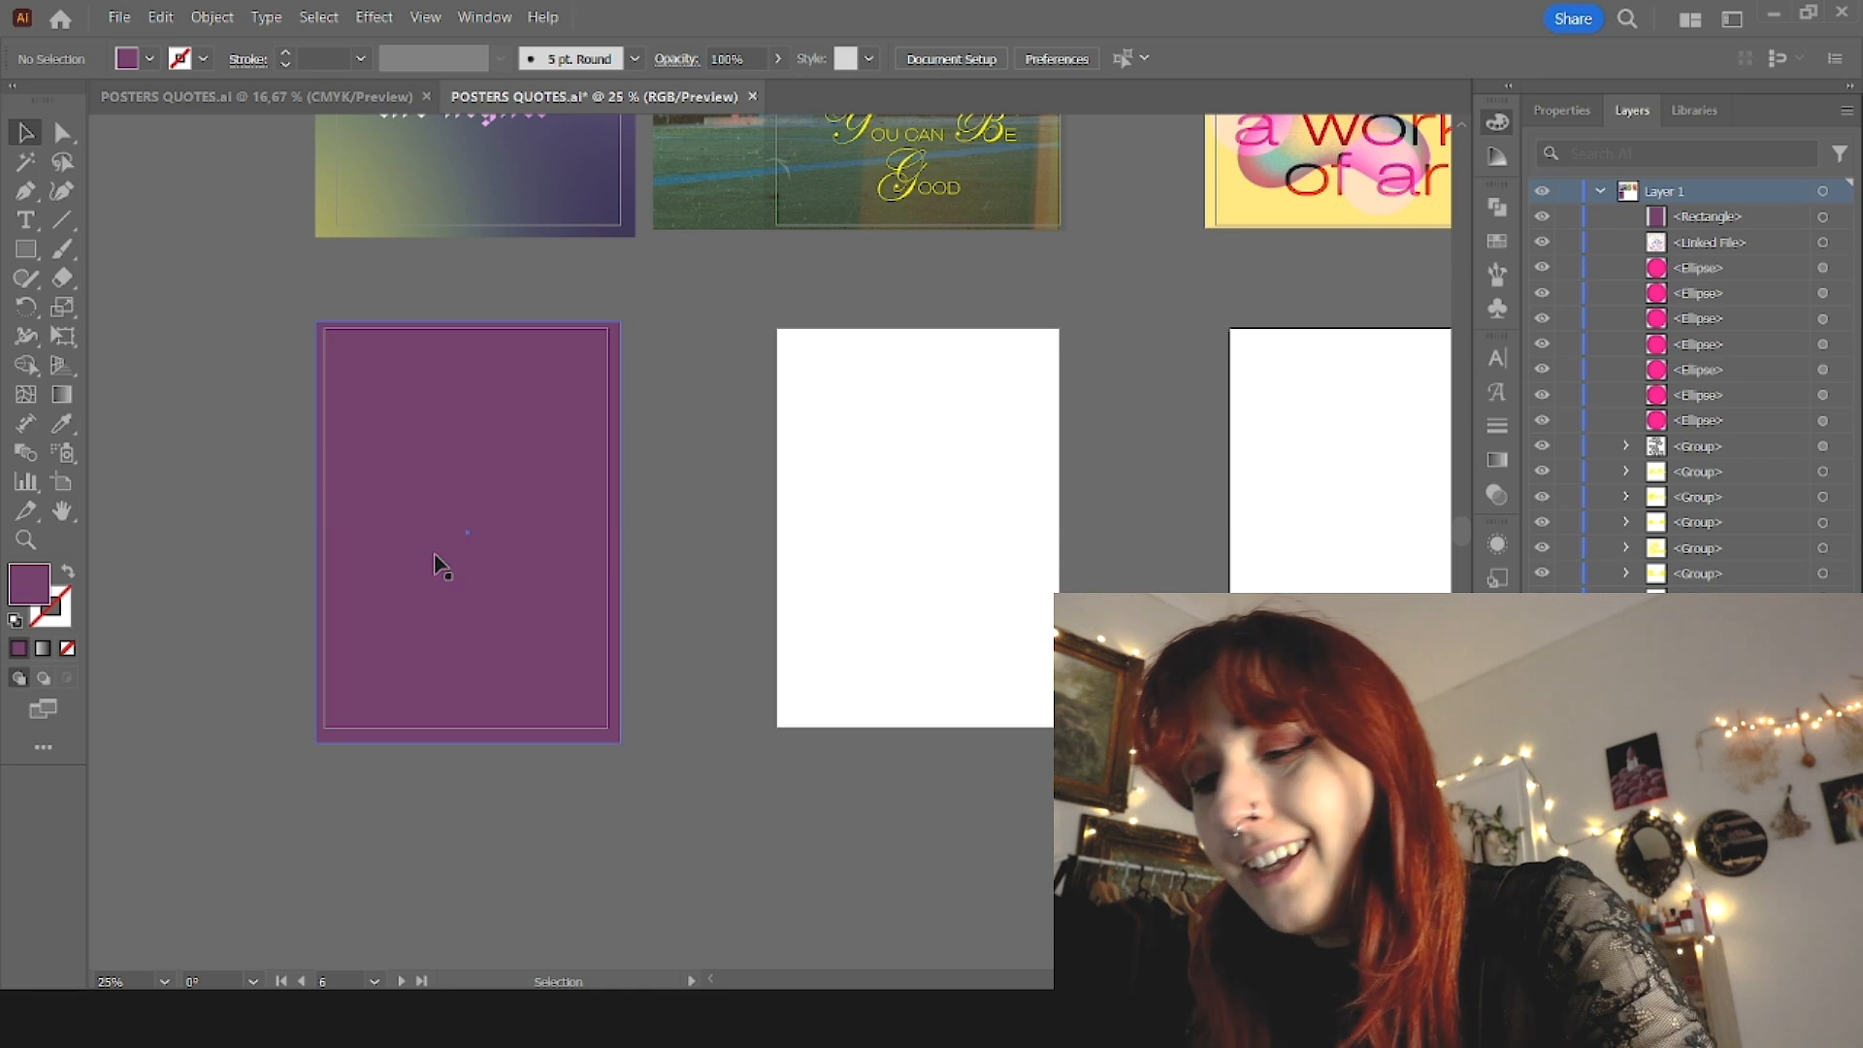
scroll(383, 630, up, 1)
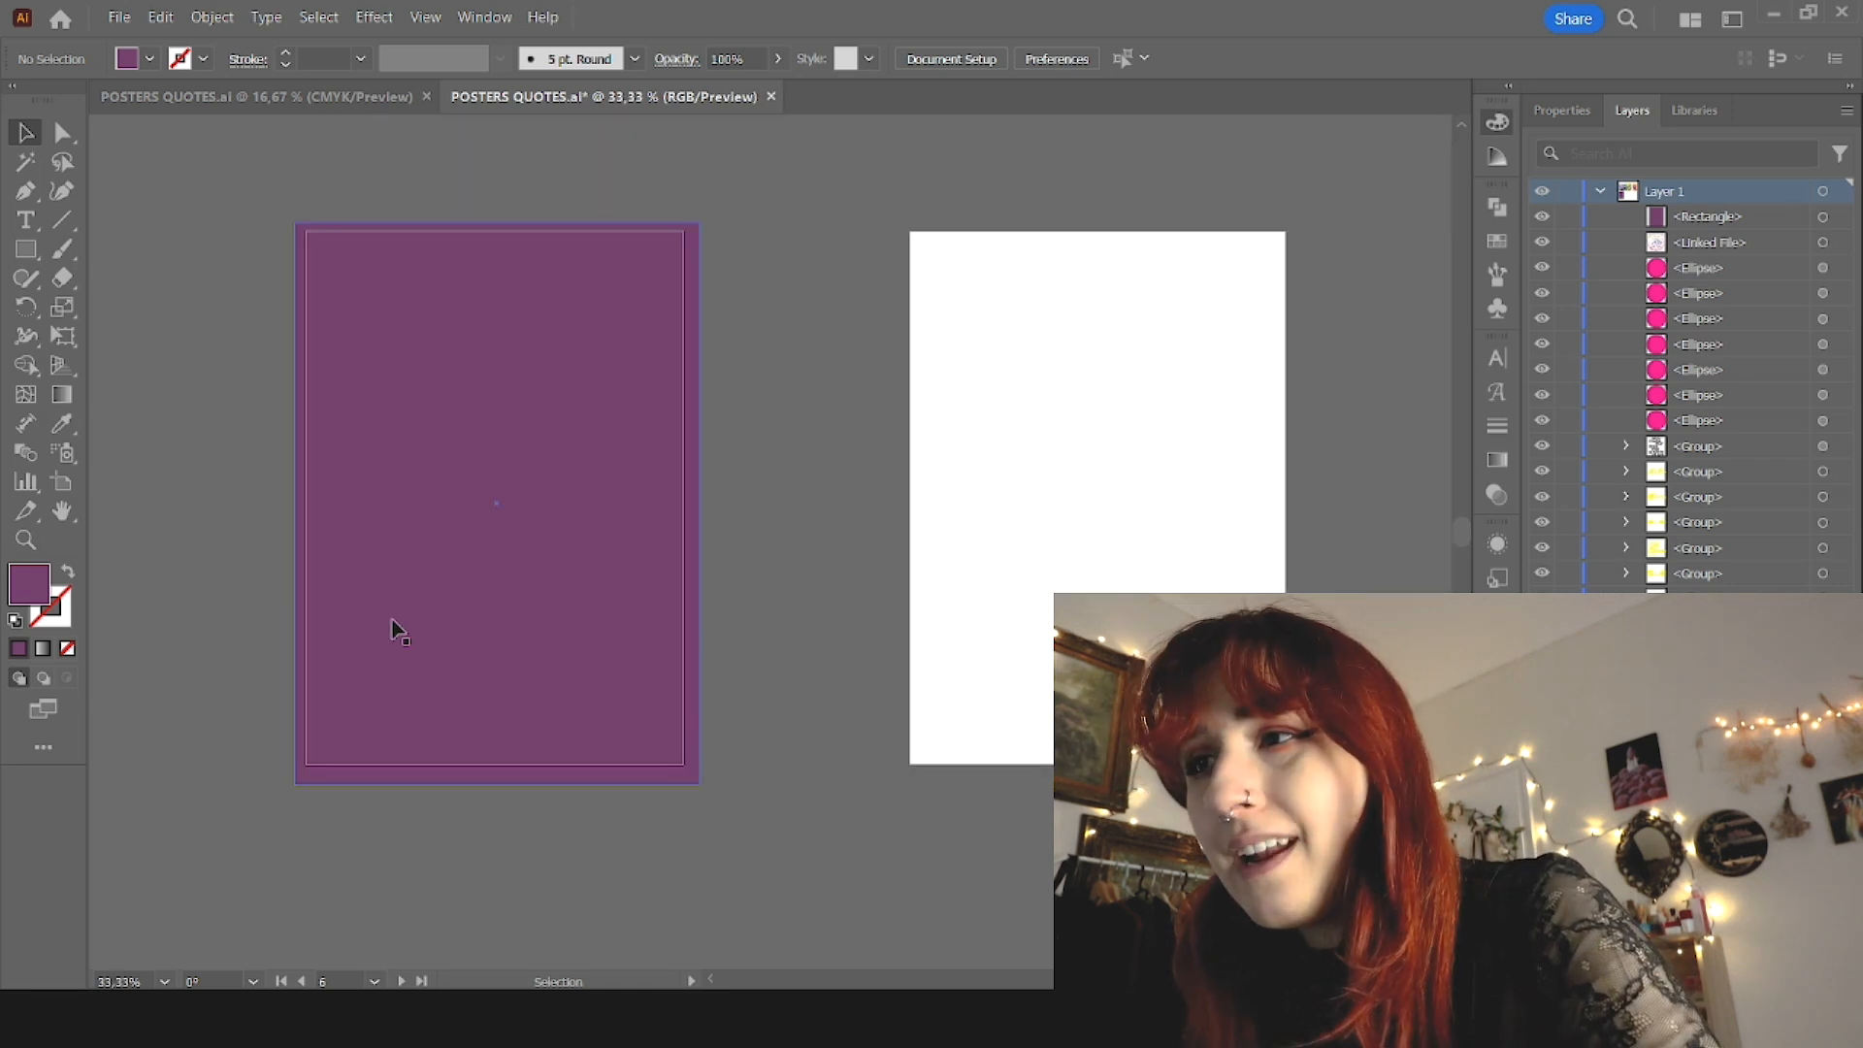
key(ctrl+v)
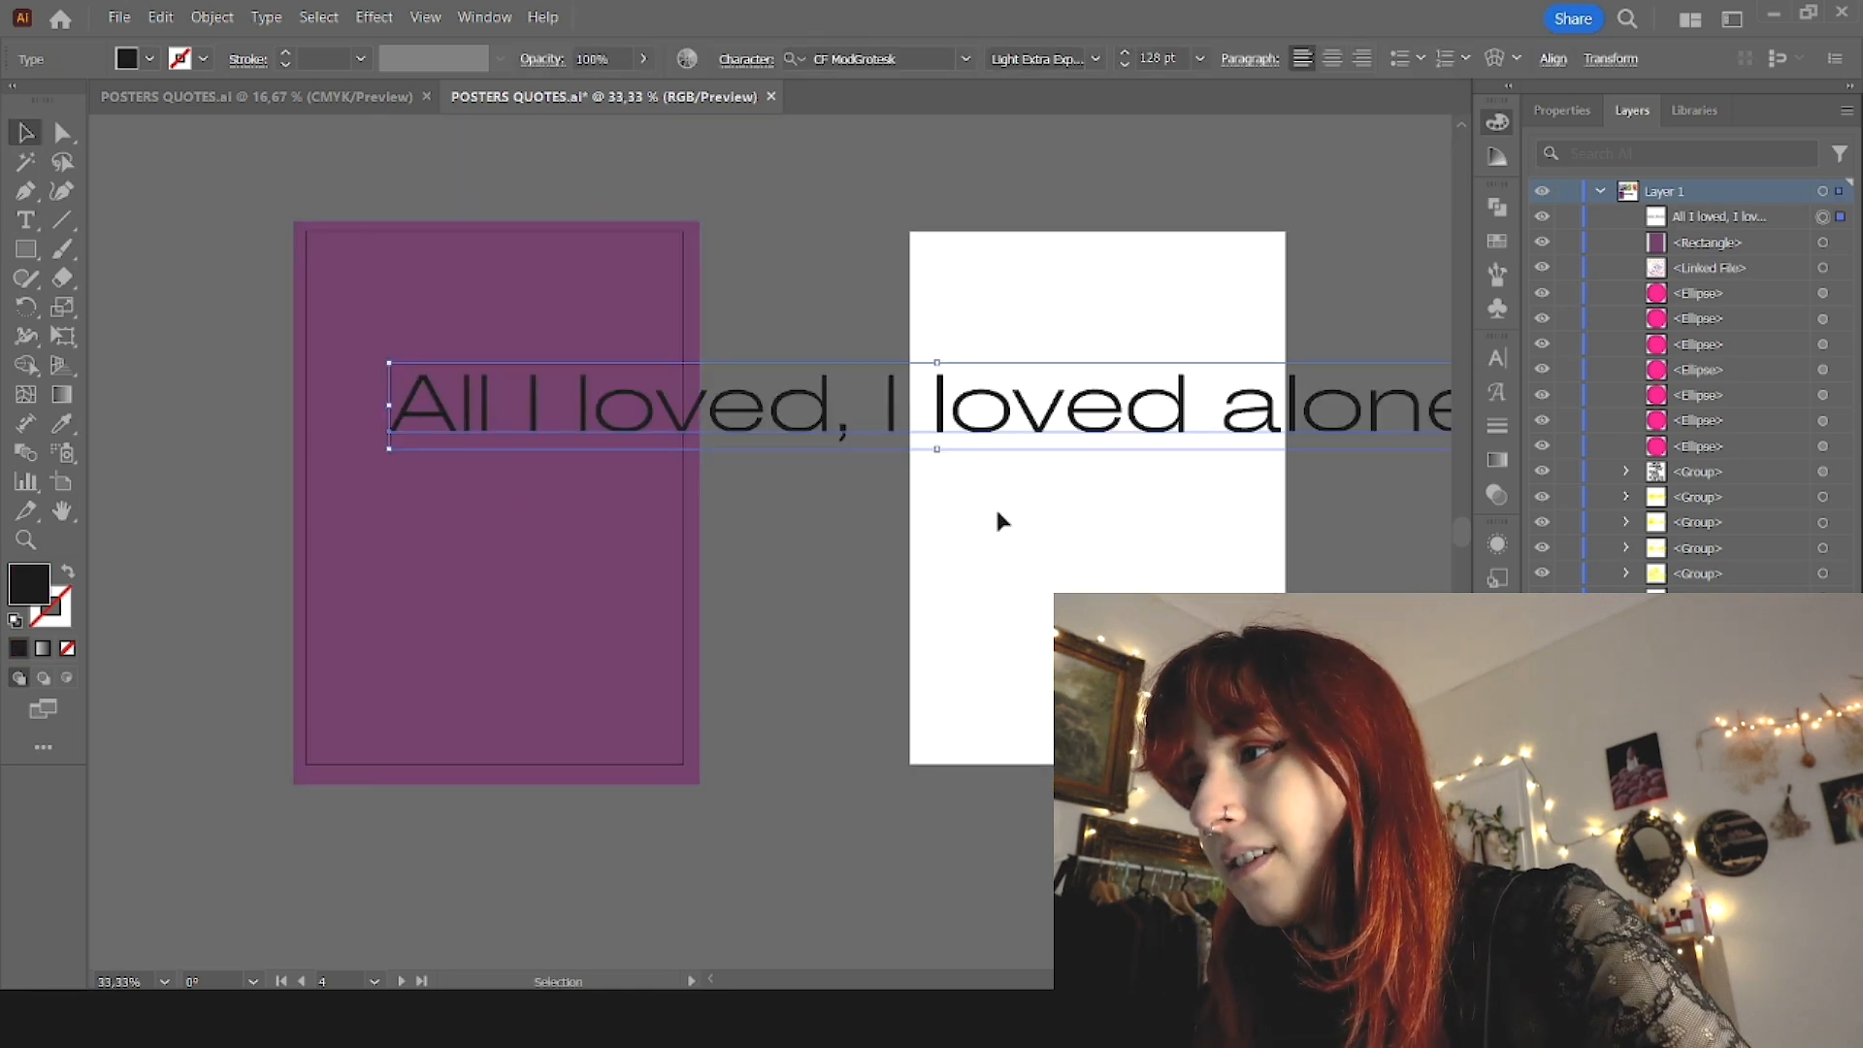
mouse_move(943, 451)
mouse_down()
mouse_move(994, 419)
mouse_move(944, 420)
mouse_up()
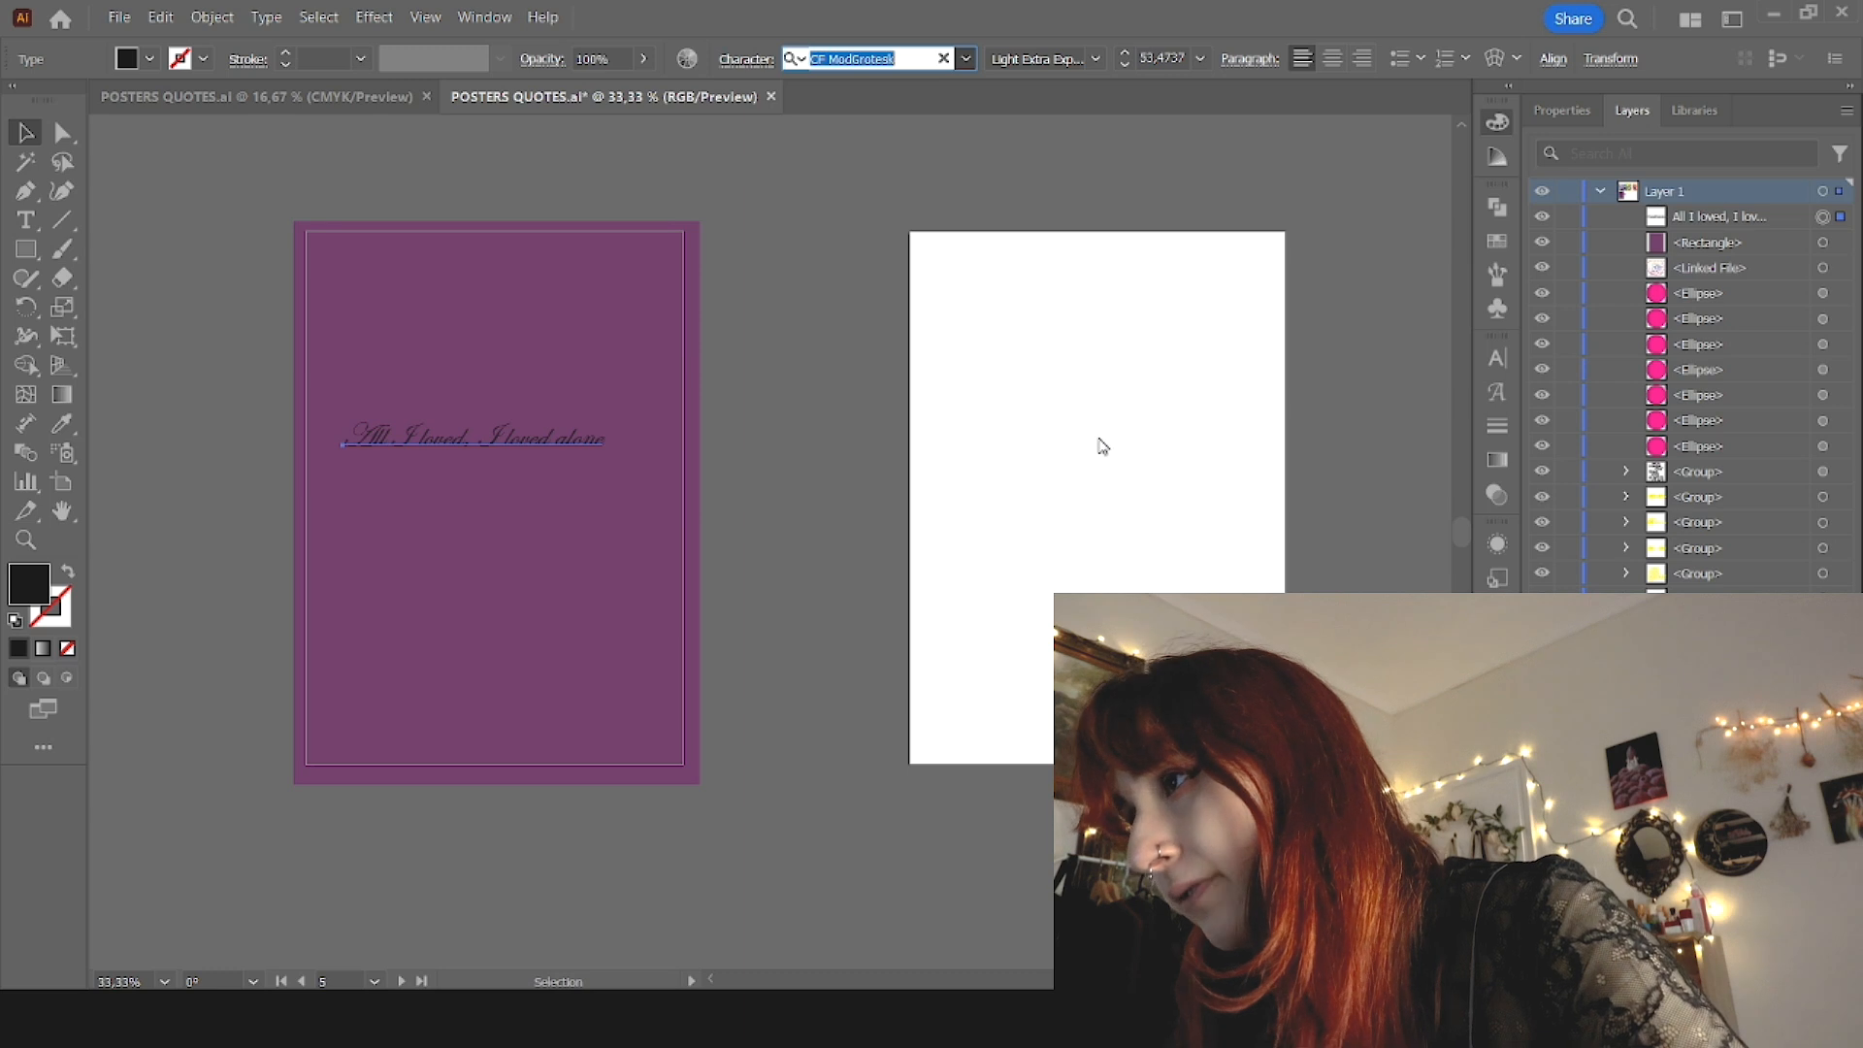
Step: Try a series of script, sans-serif and decorative typefaces on the quote line "All I loved, I loved alone" and apply one
key(Down)
key(Down)
key(Down)
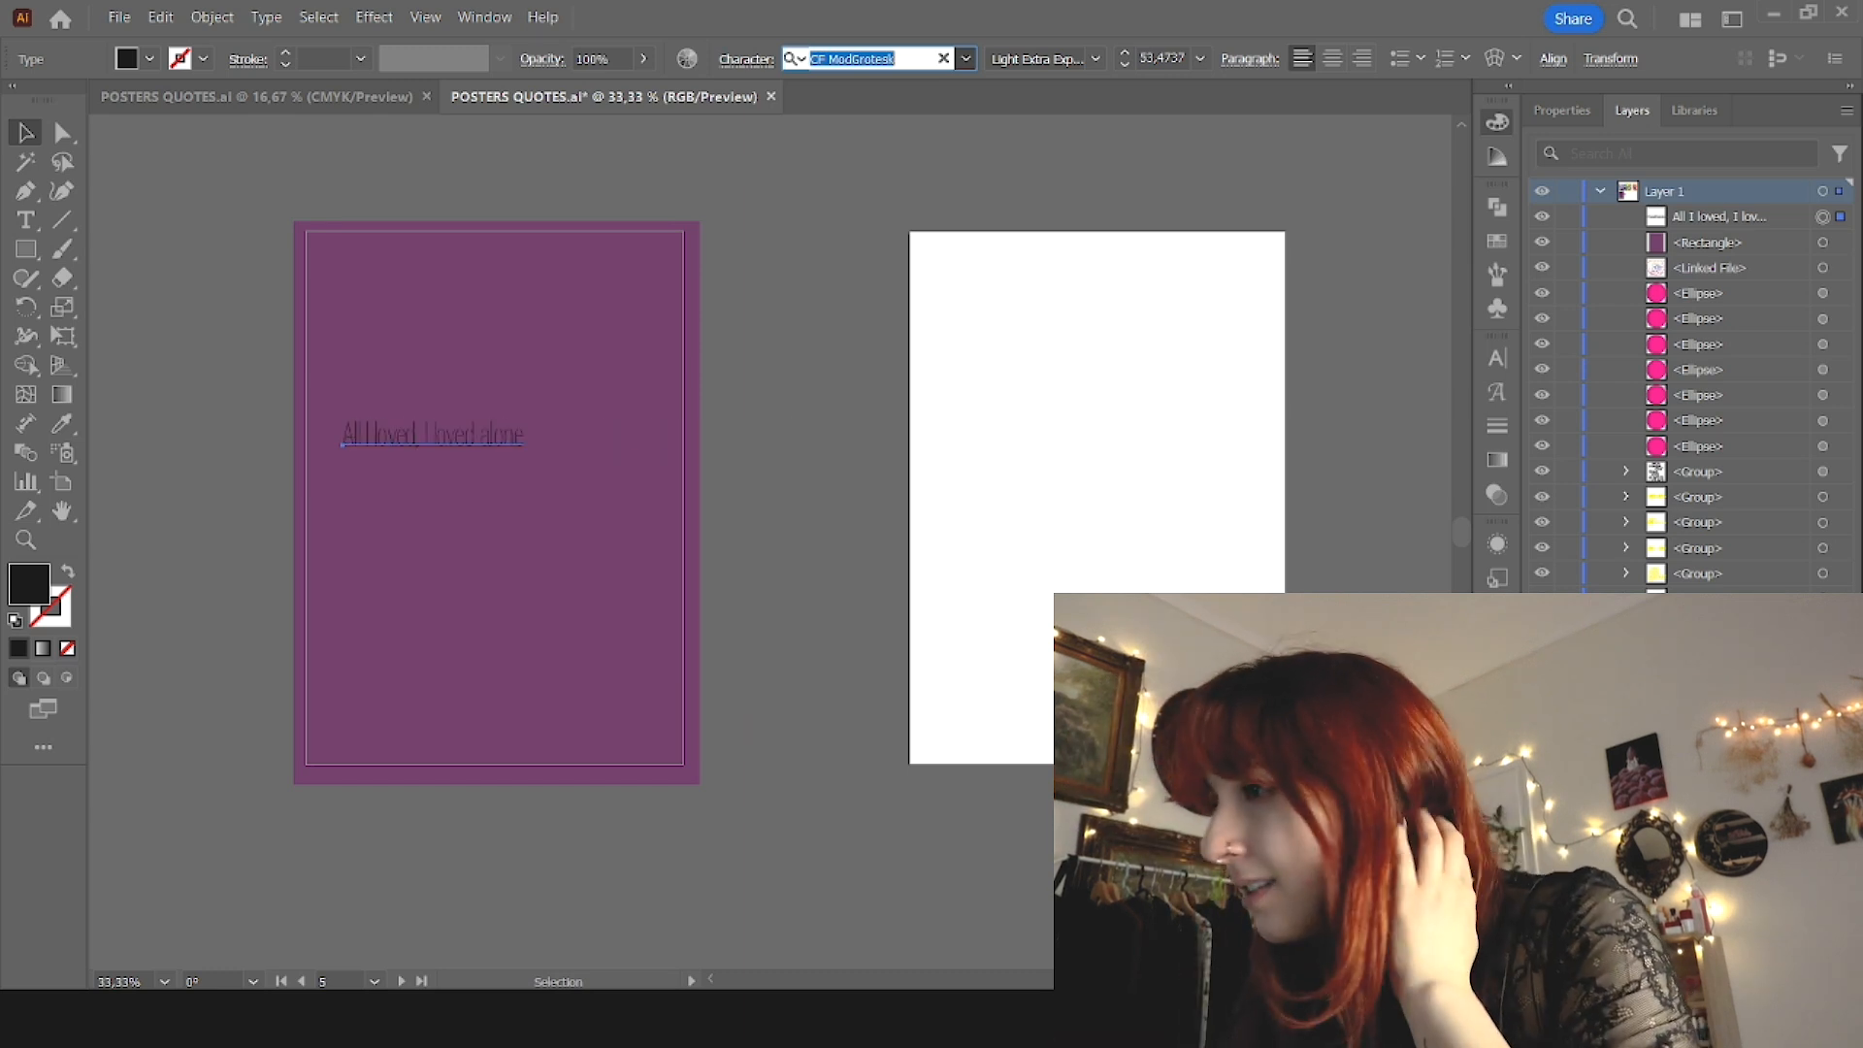
key(Down)
key(Down)
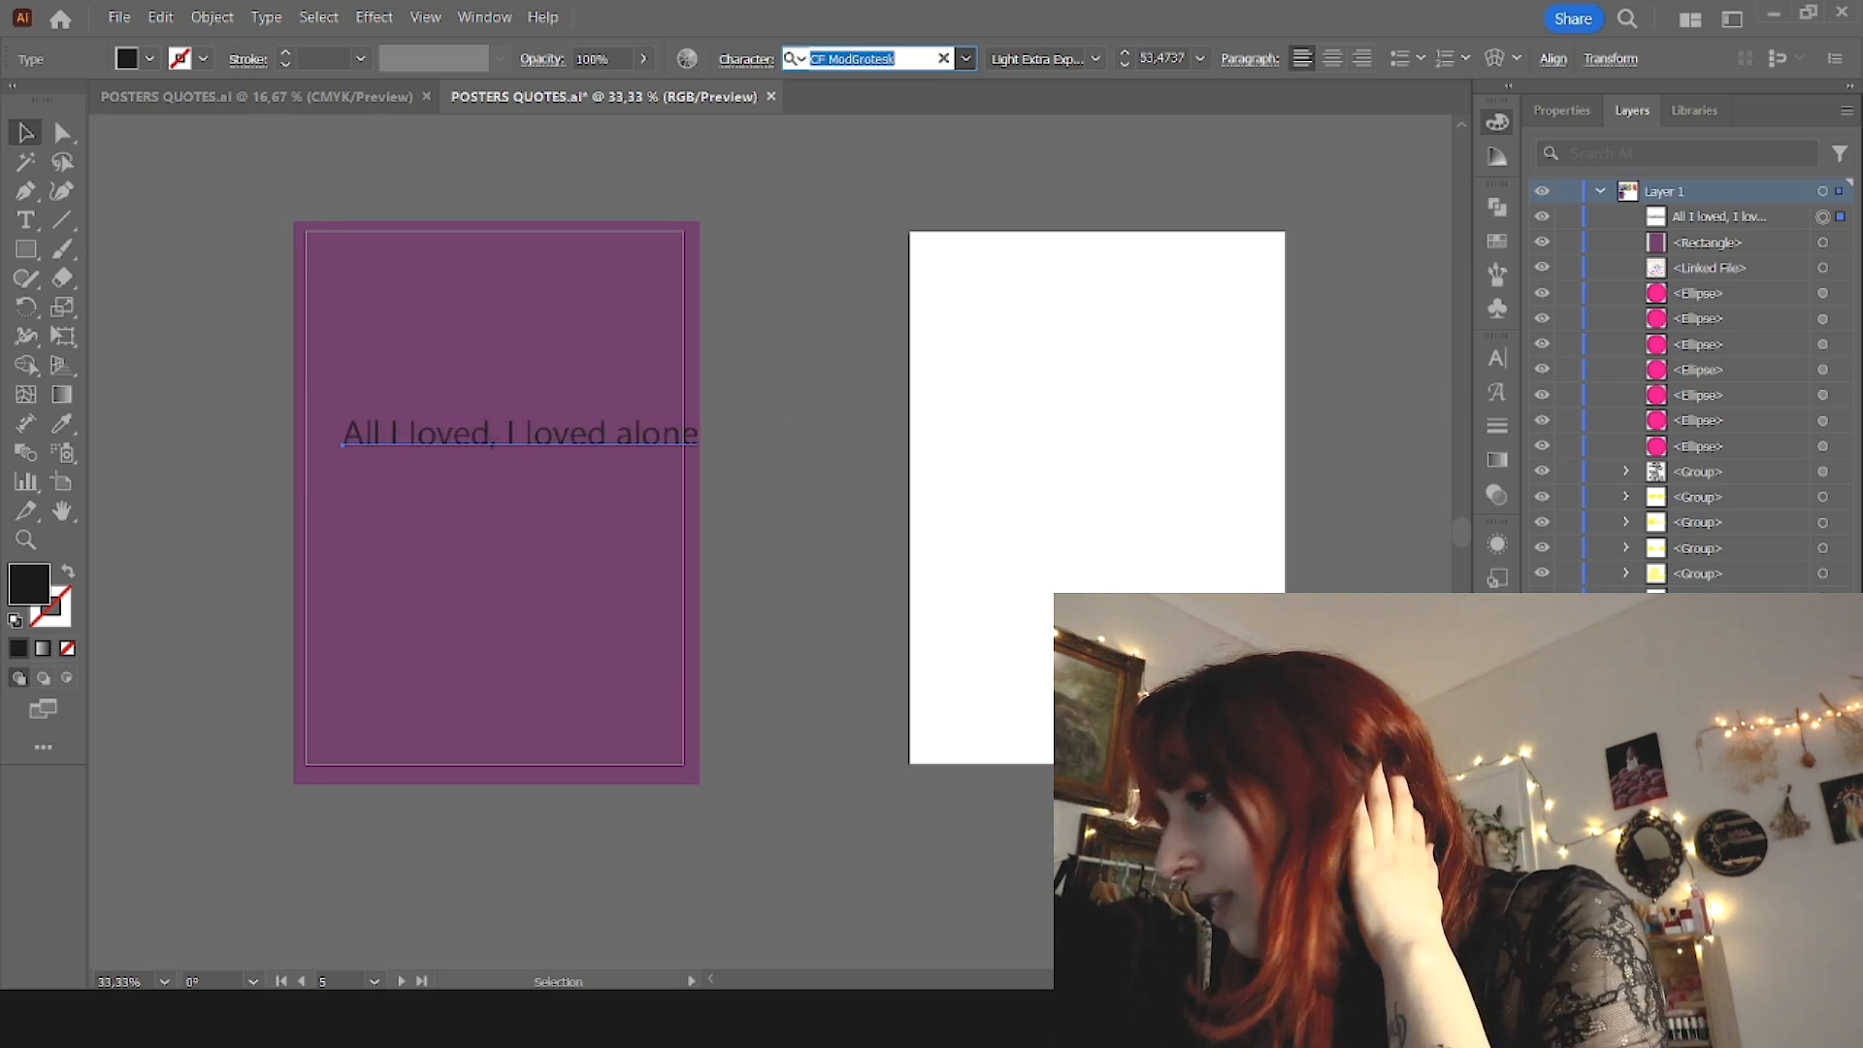
key(Down)
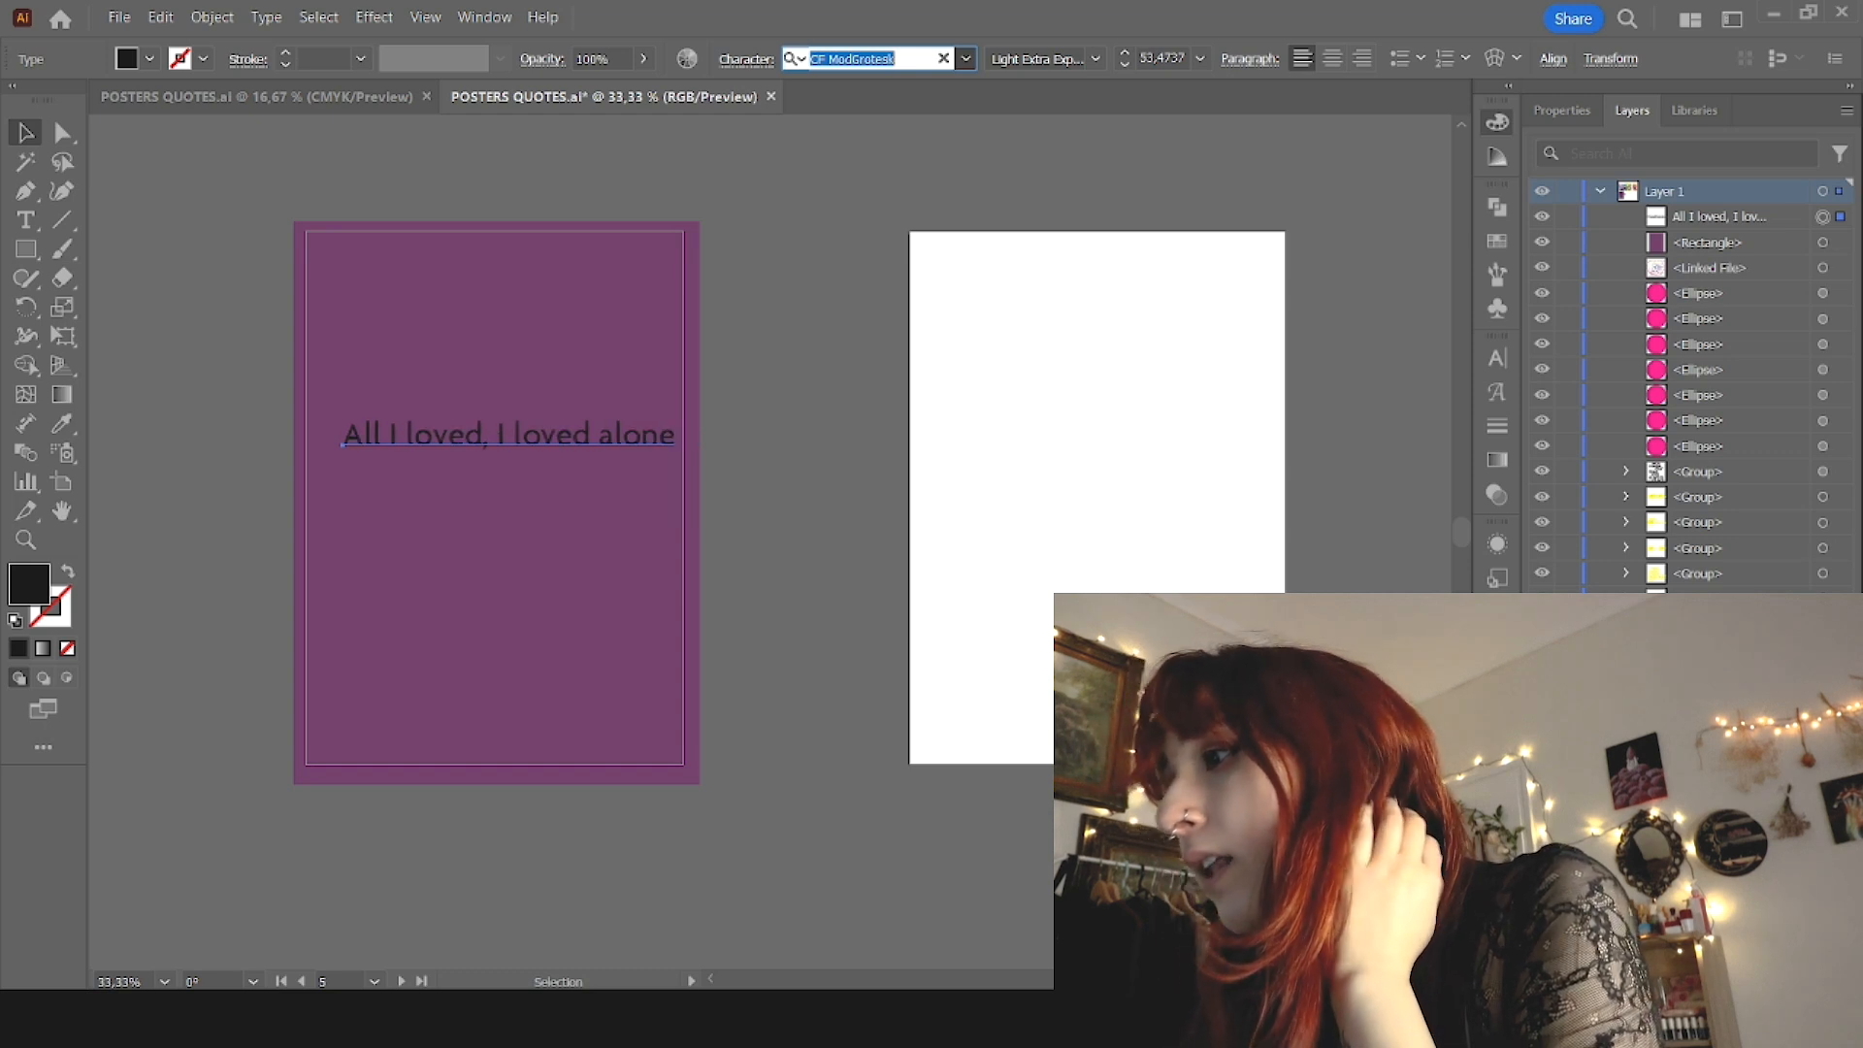
key(Down)
key(Down)
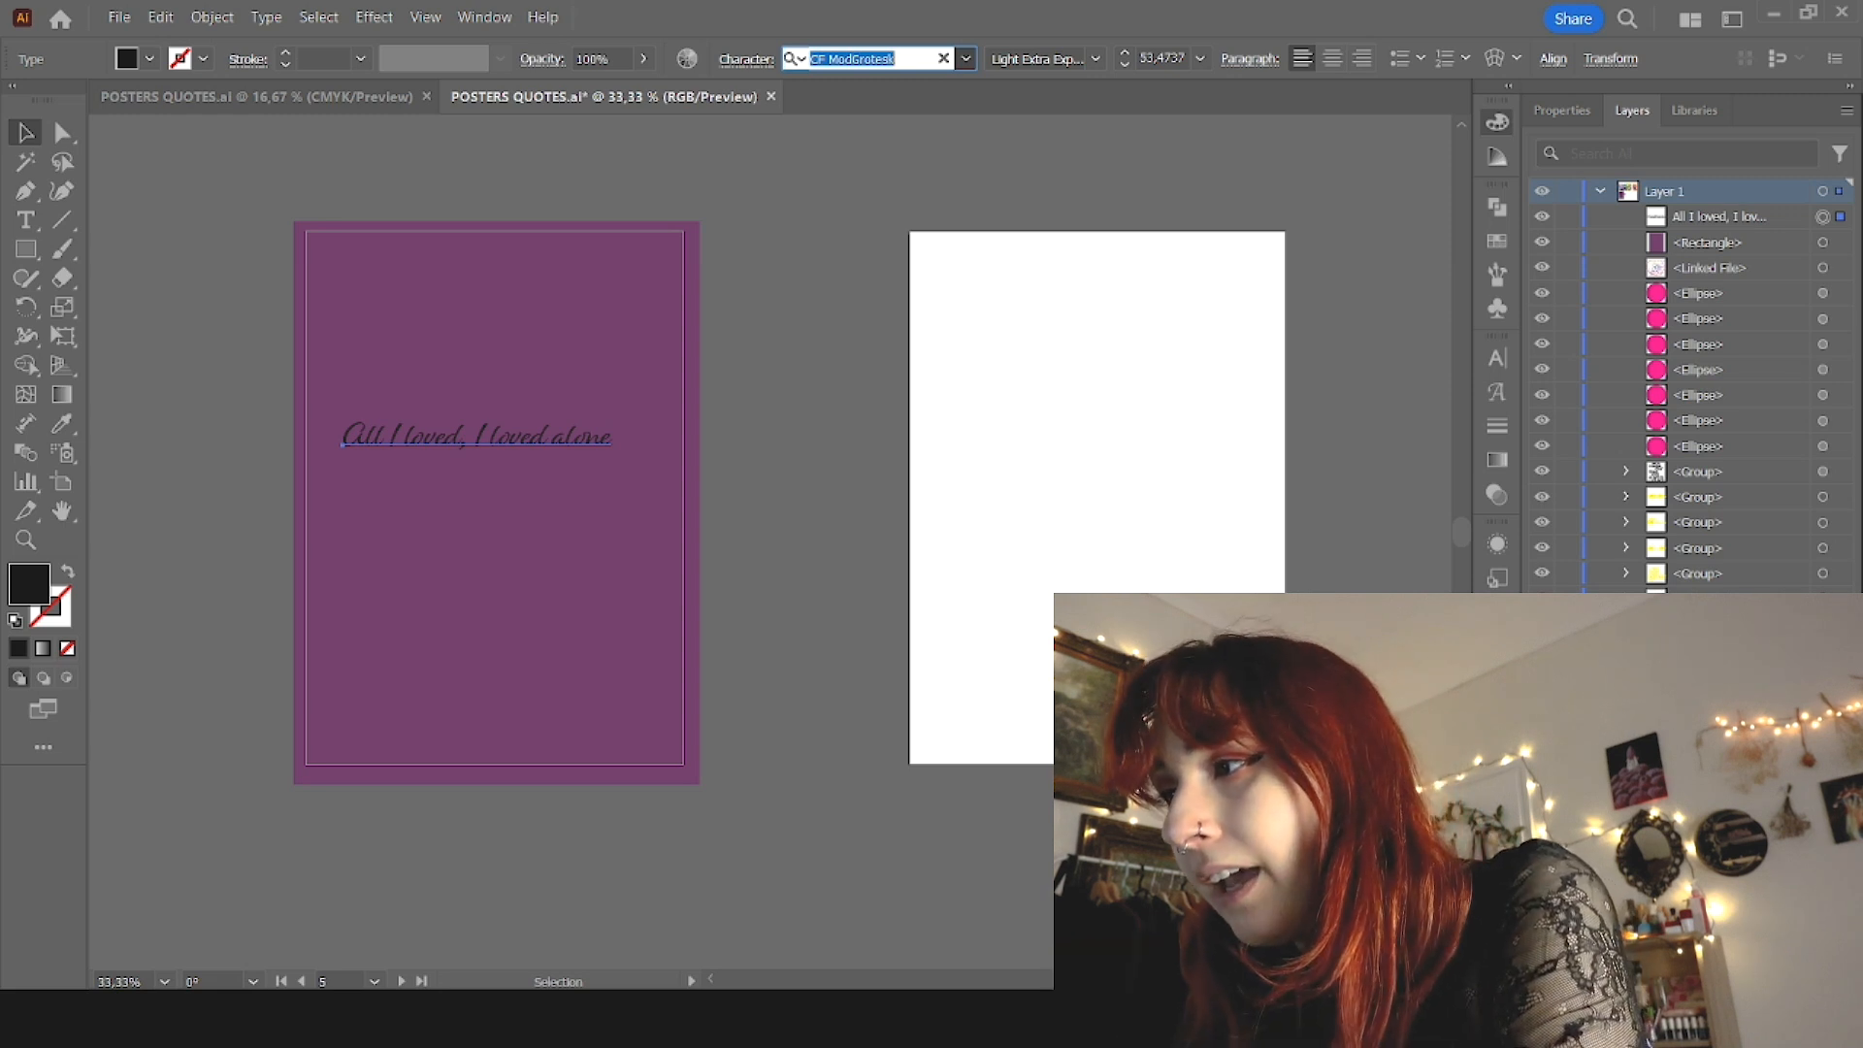
key(Down)
key(Down)
key(Down)
key(Down)
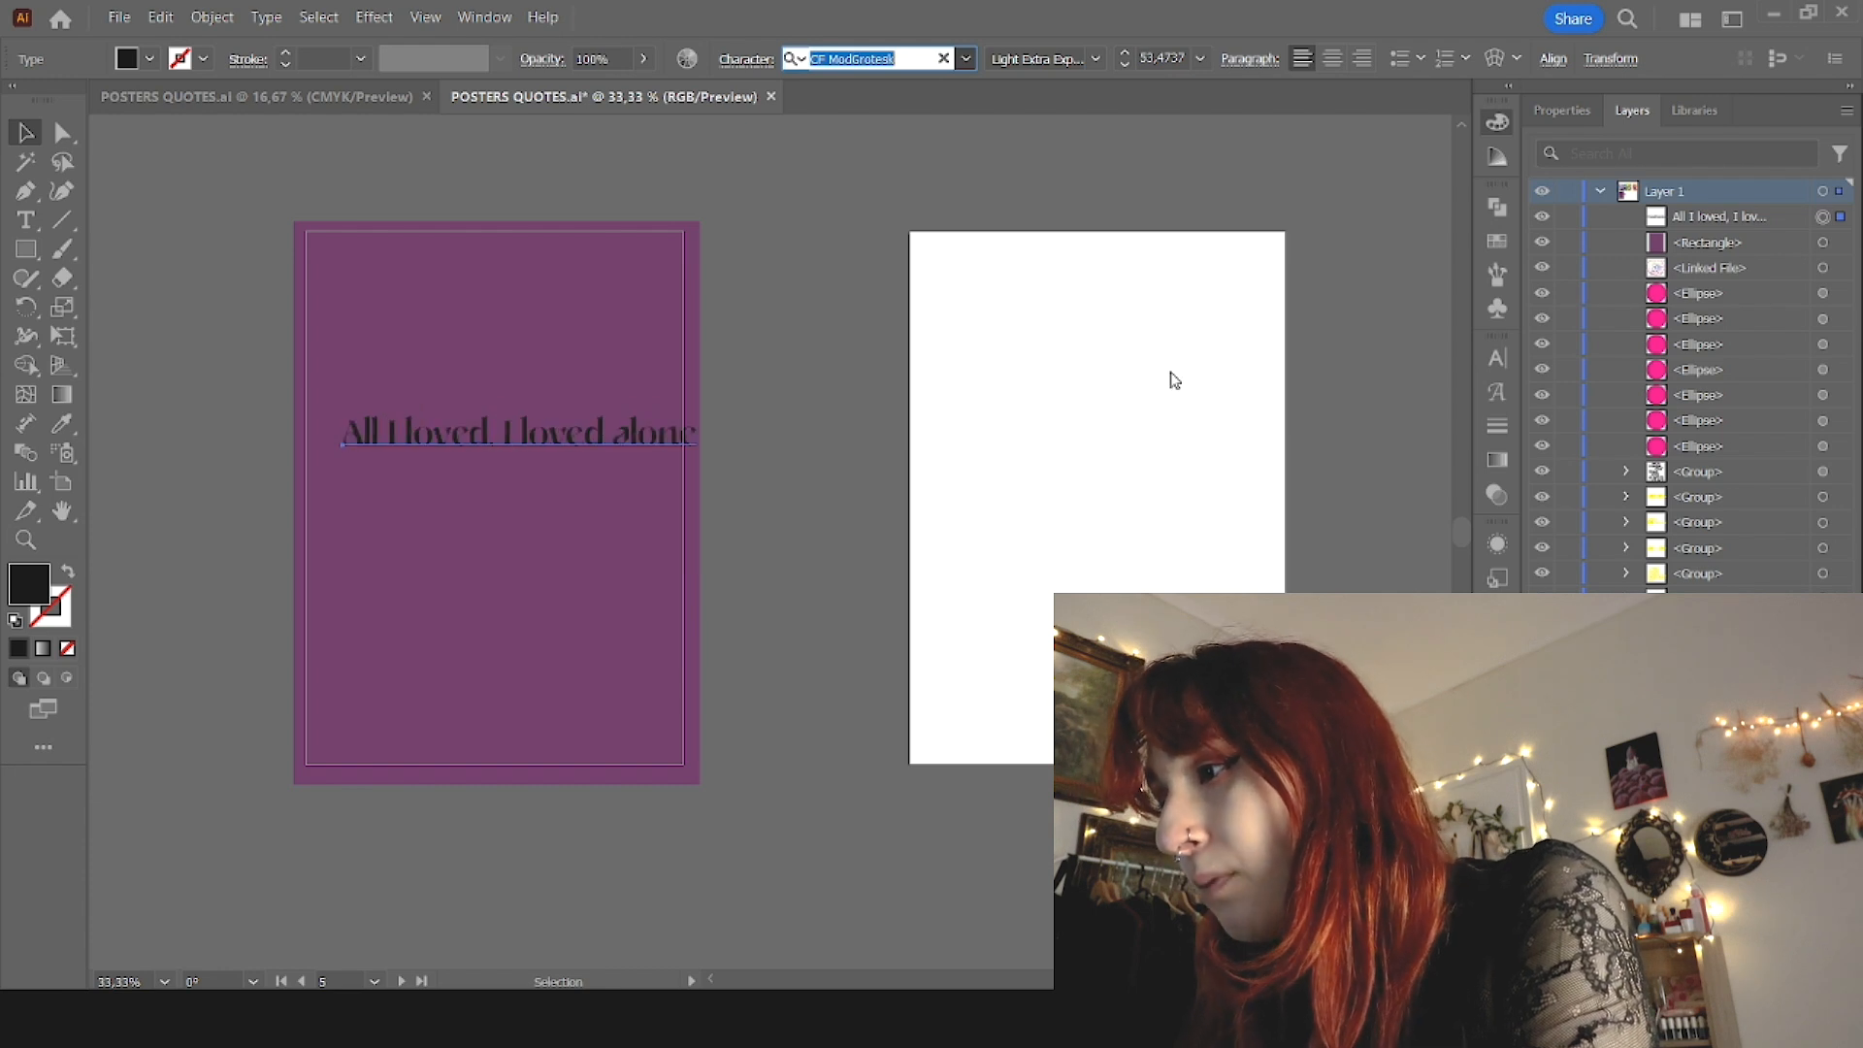
key(Down)
key(Down)
key(Down)
key(Down)
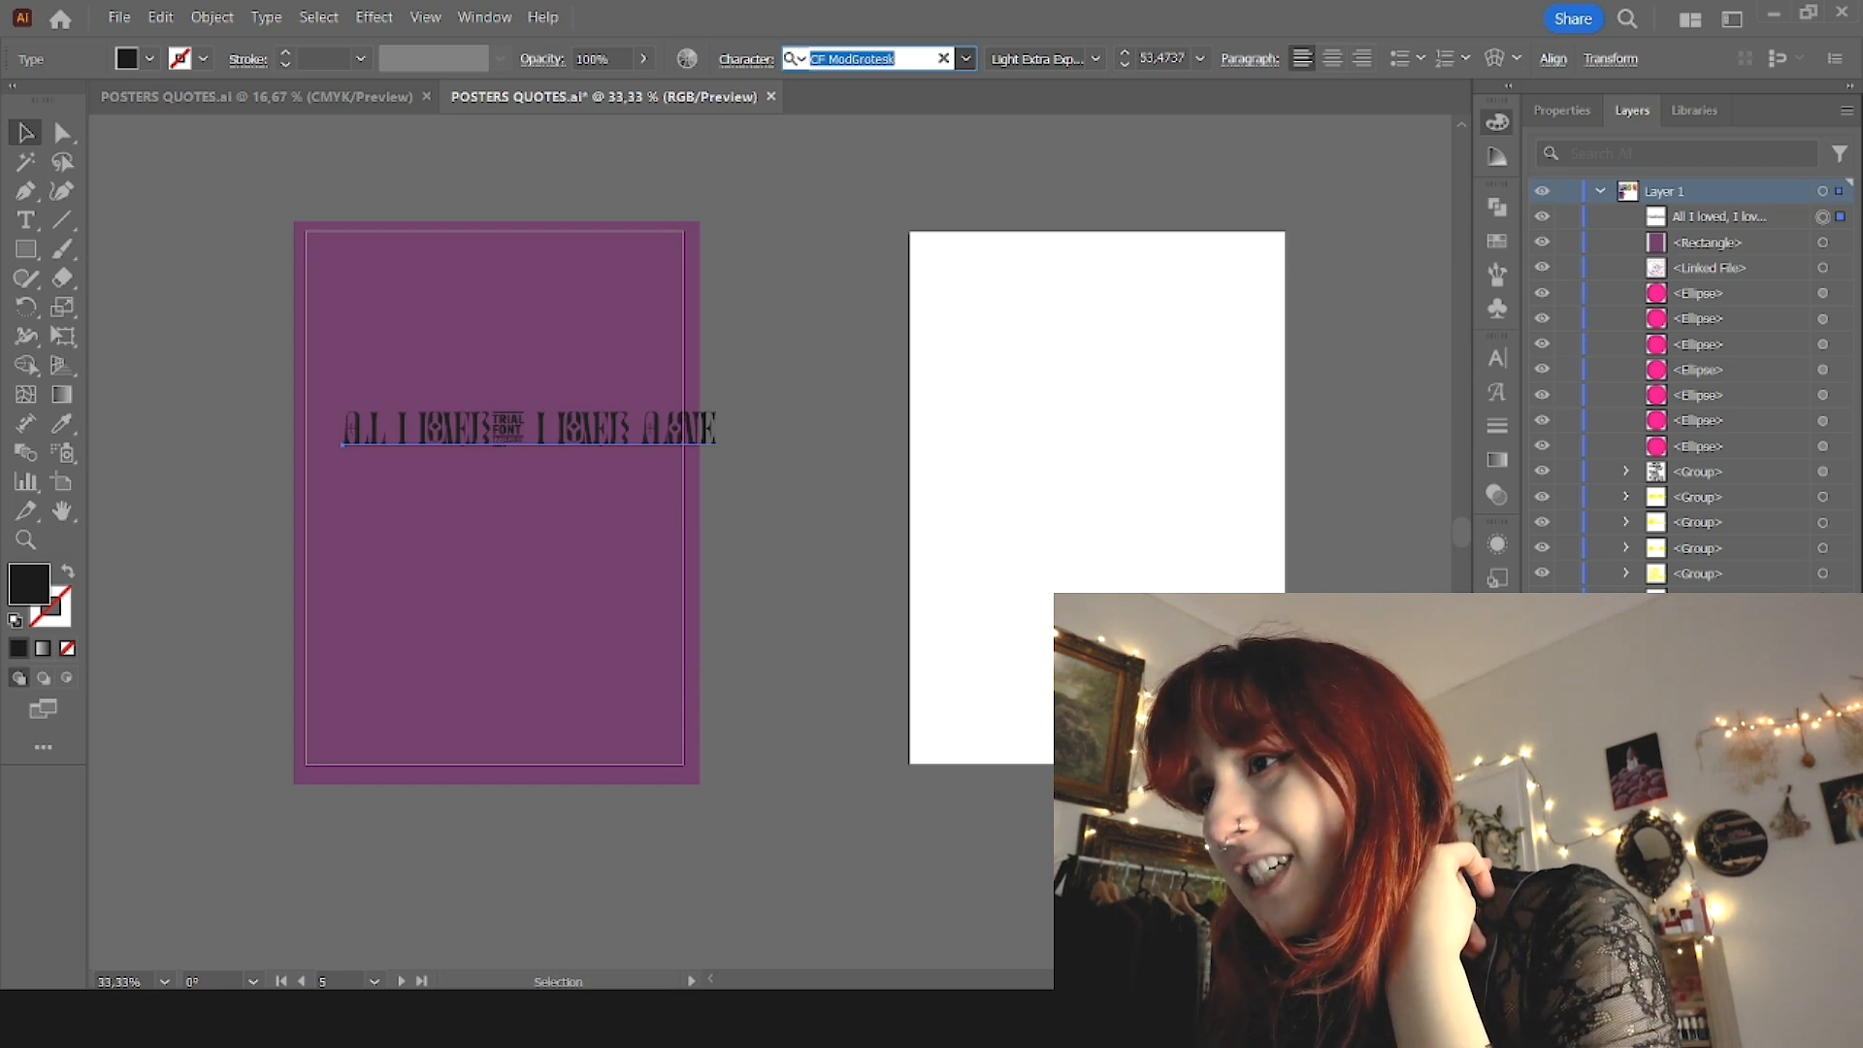
key(Down)
key(Return)
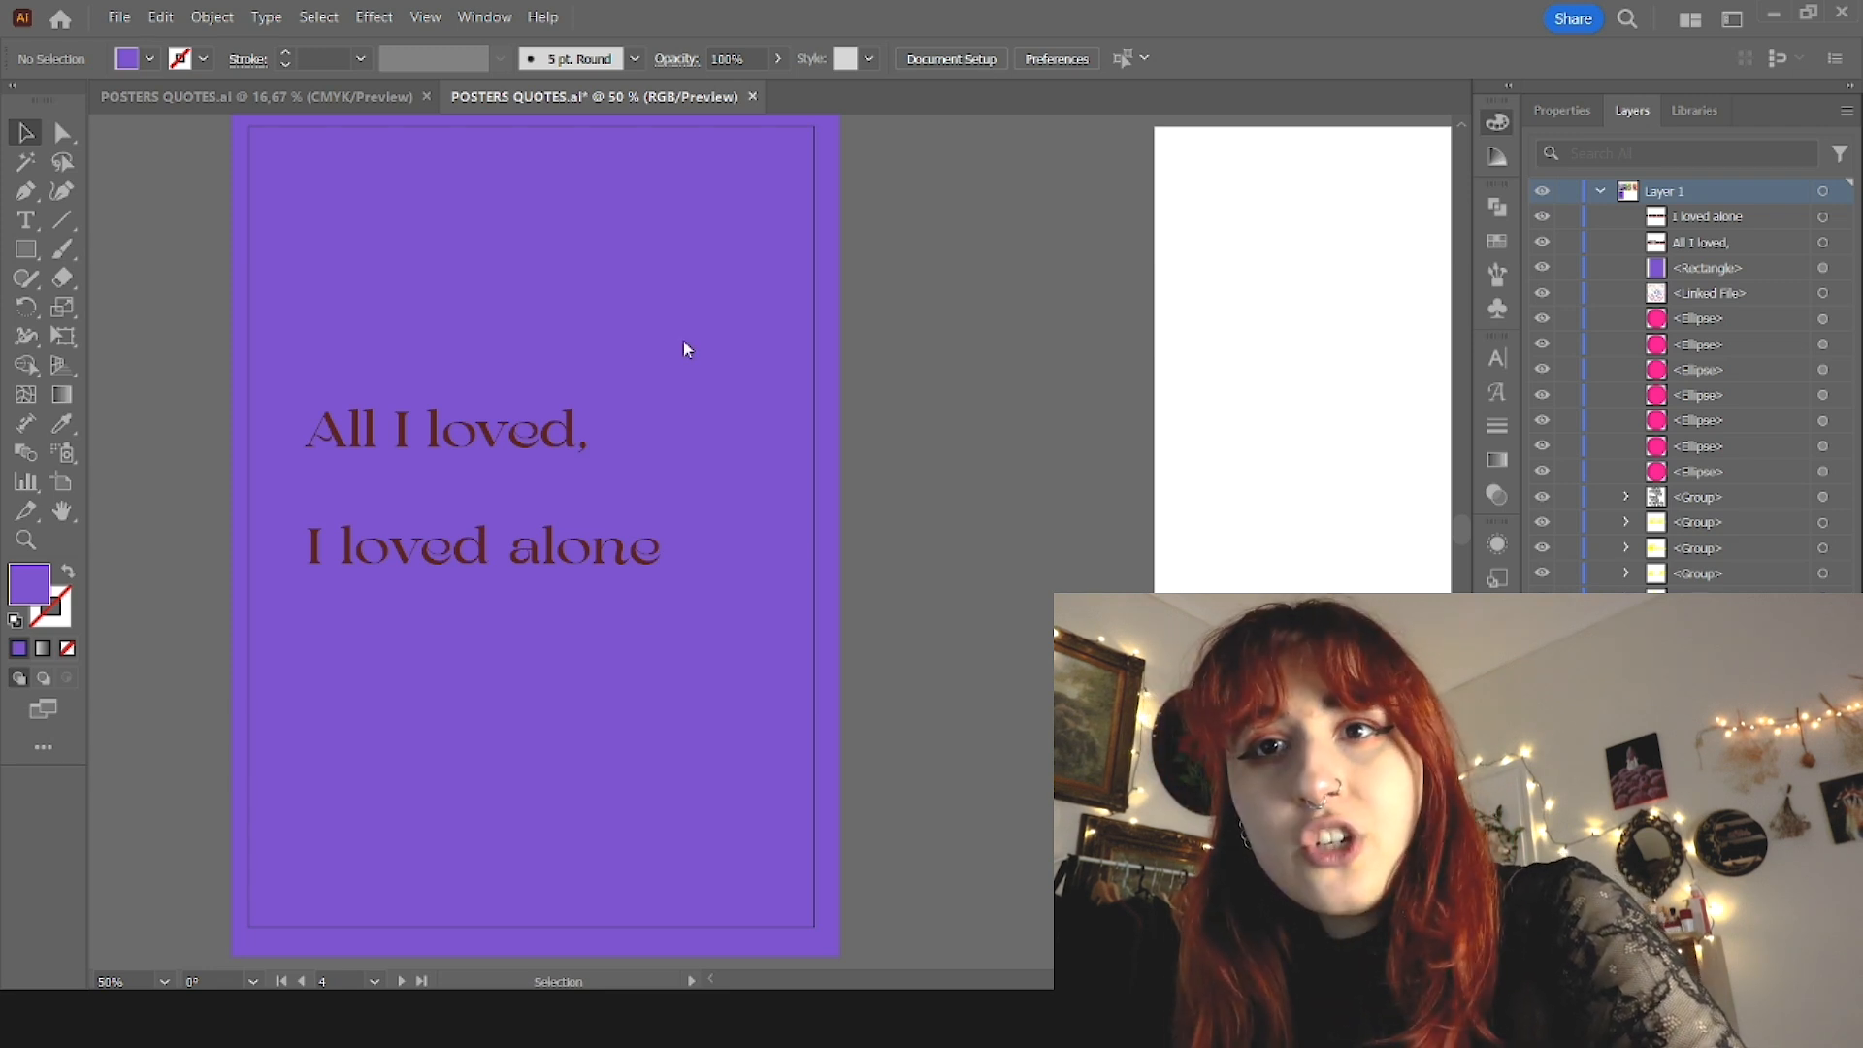
Step: Paste in the photos and mask the birds, flowers and skulls pictures into small strips beside the purple poster
key(ctrl+v)
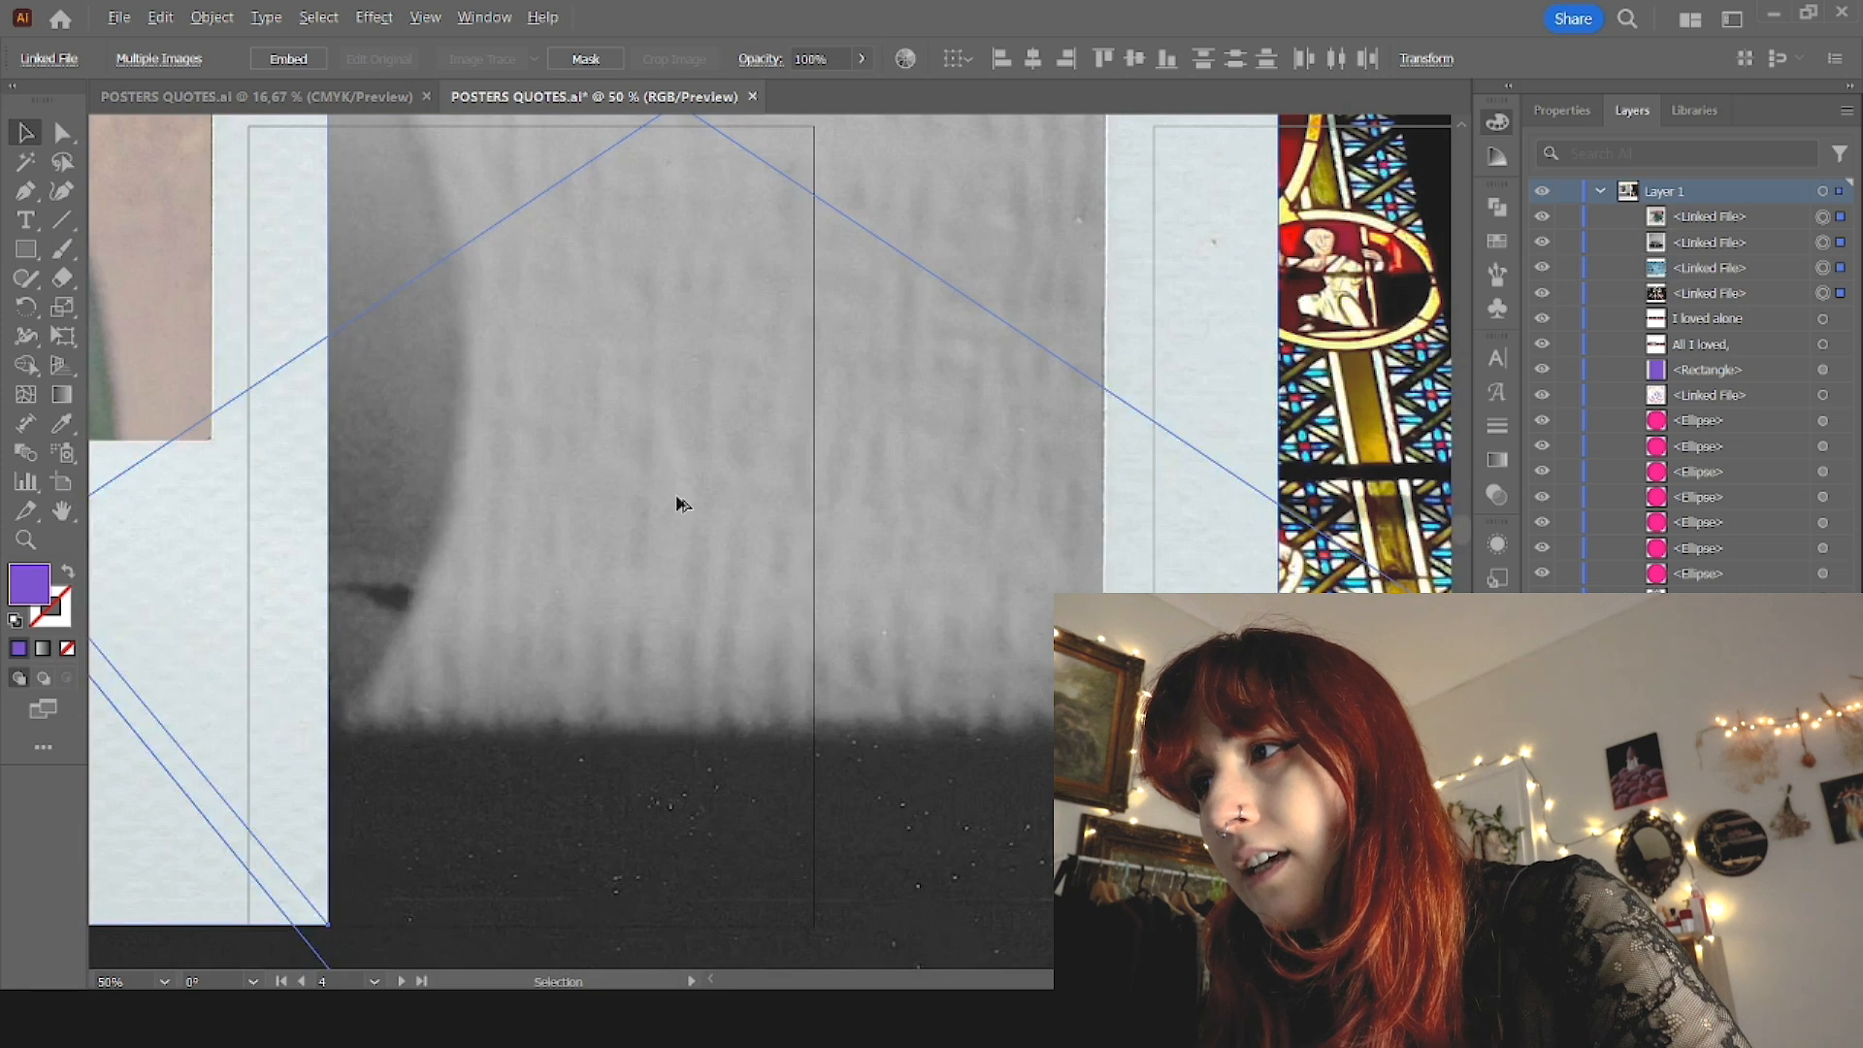
scroll(676, 503, down, 5)
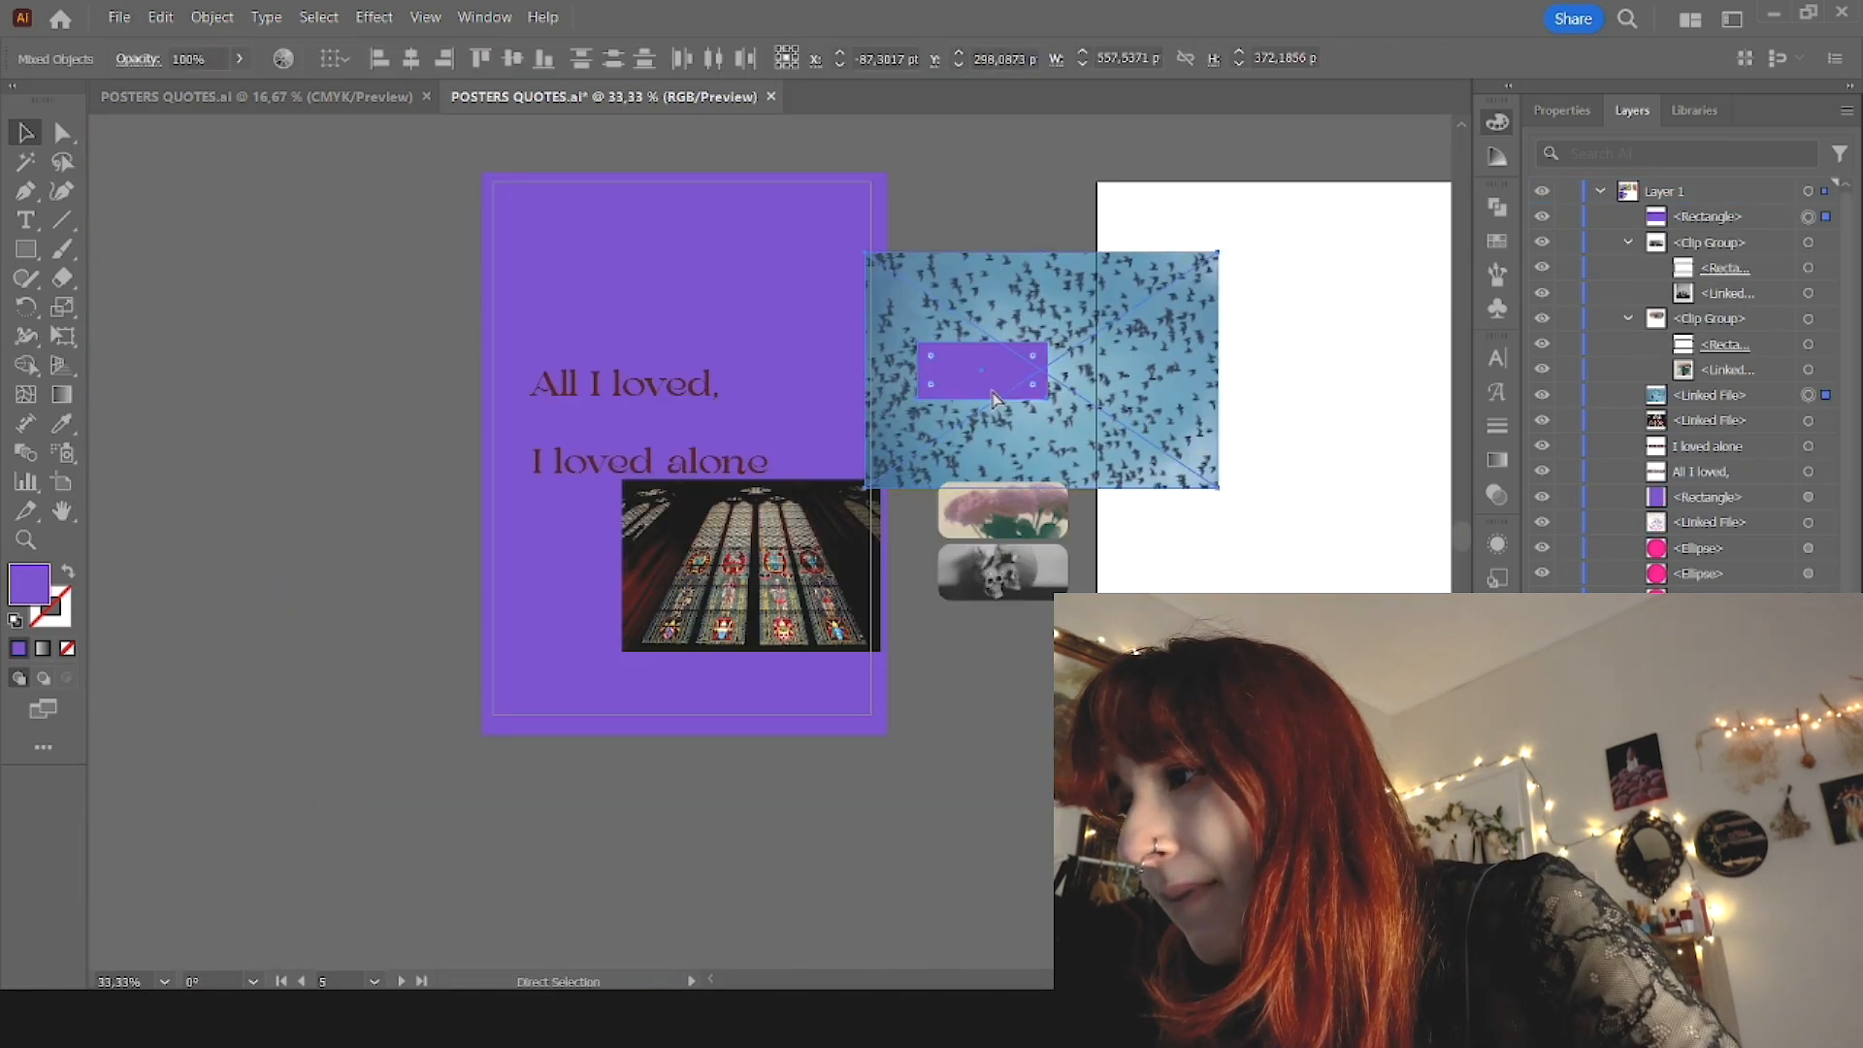
key(ctrl+7)
drag(1004, 376, 1028, 455)
drag(701, 592, 829, 883)
scroll(1059, 468, up, 2)
click(1027, 449)
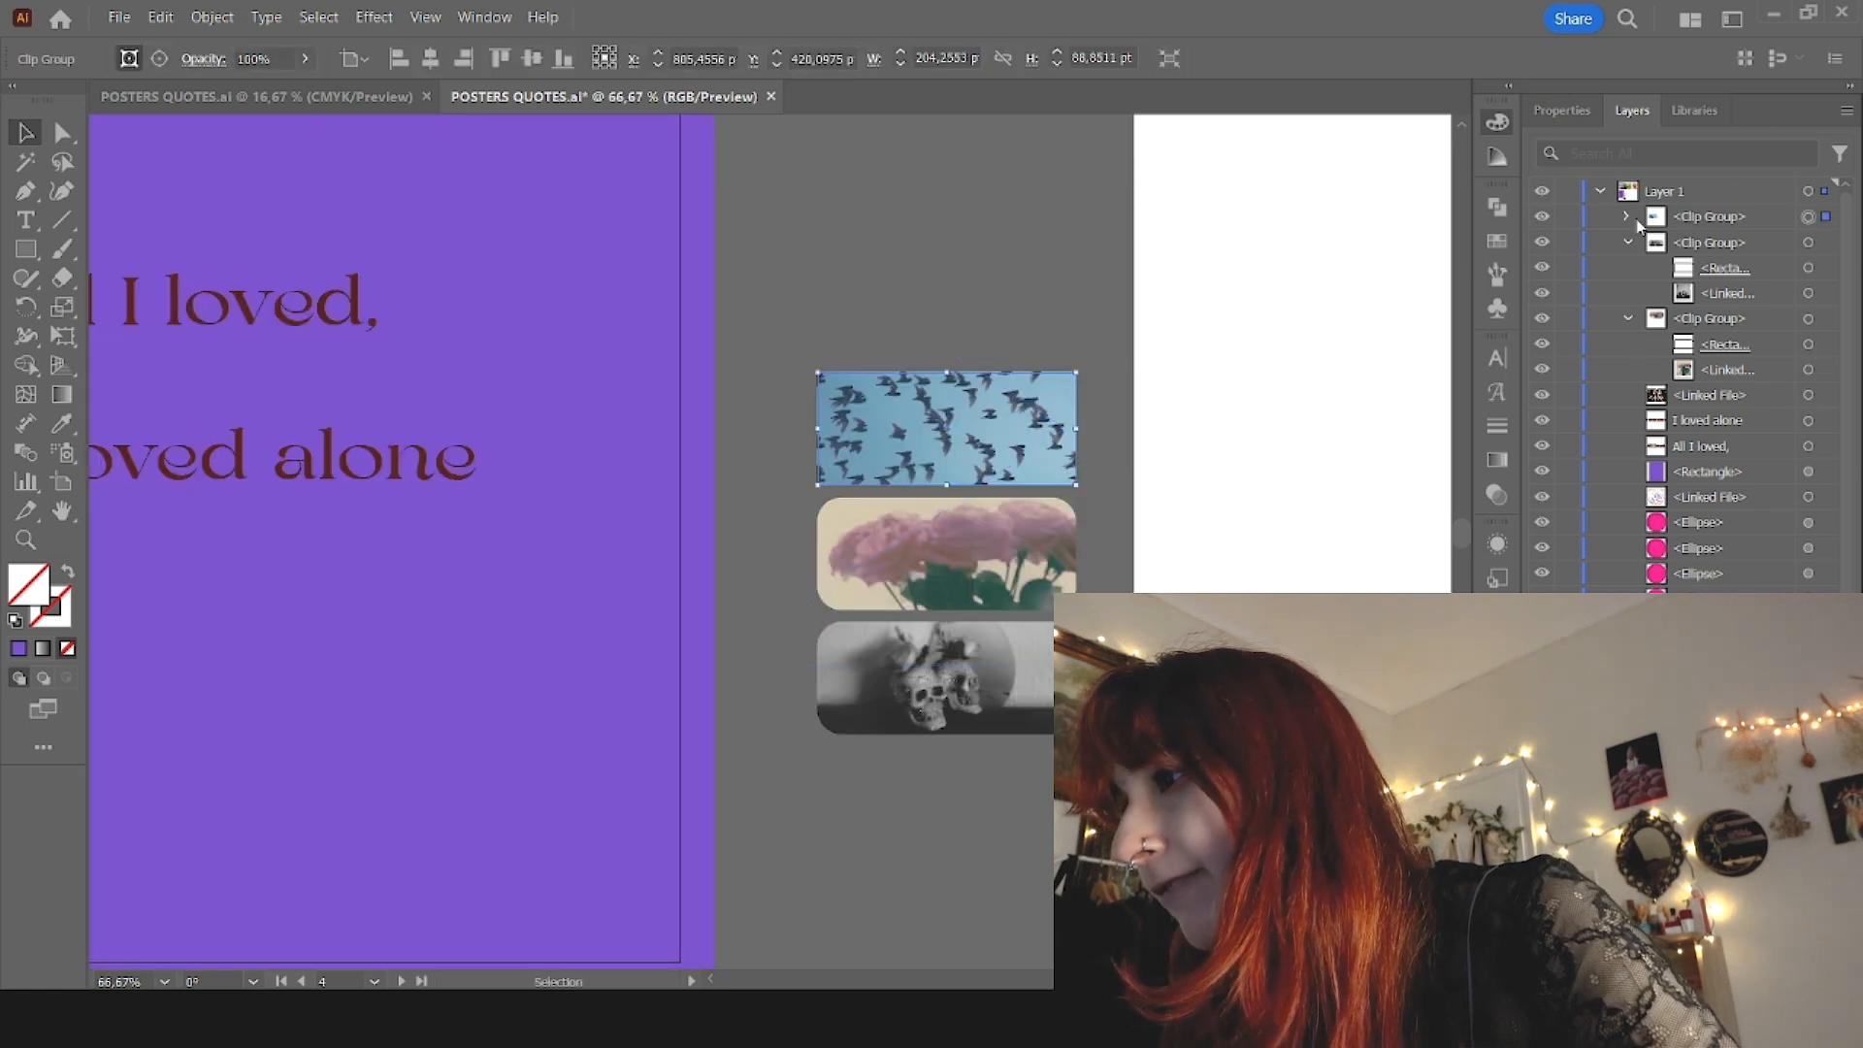
click(1627, 217)
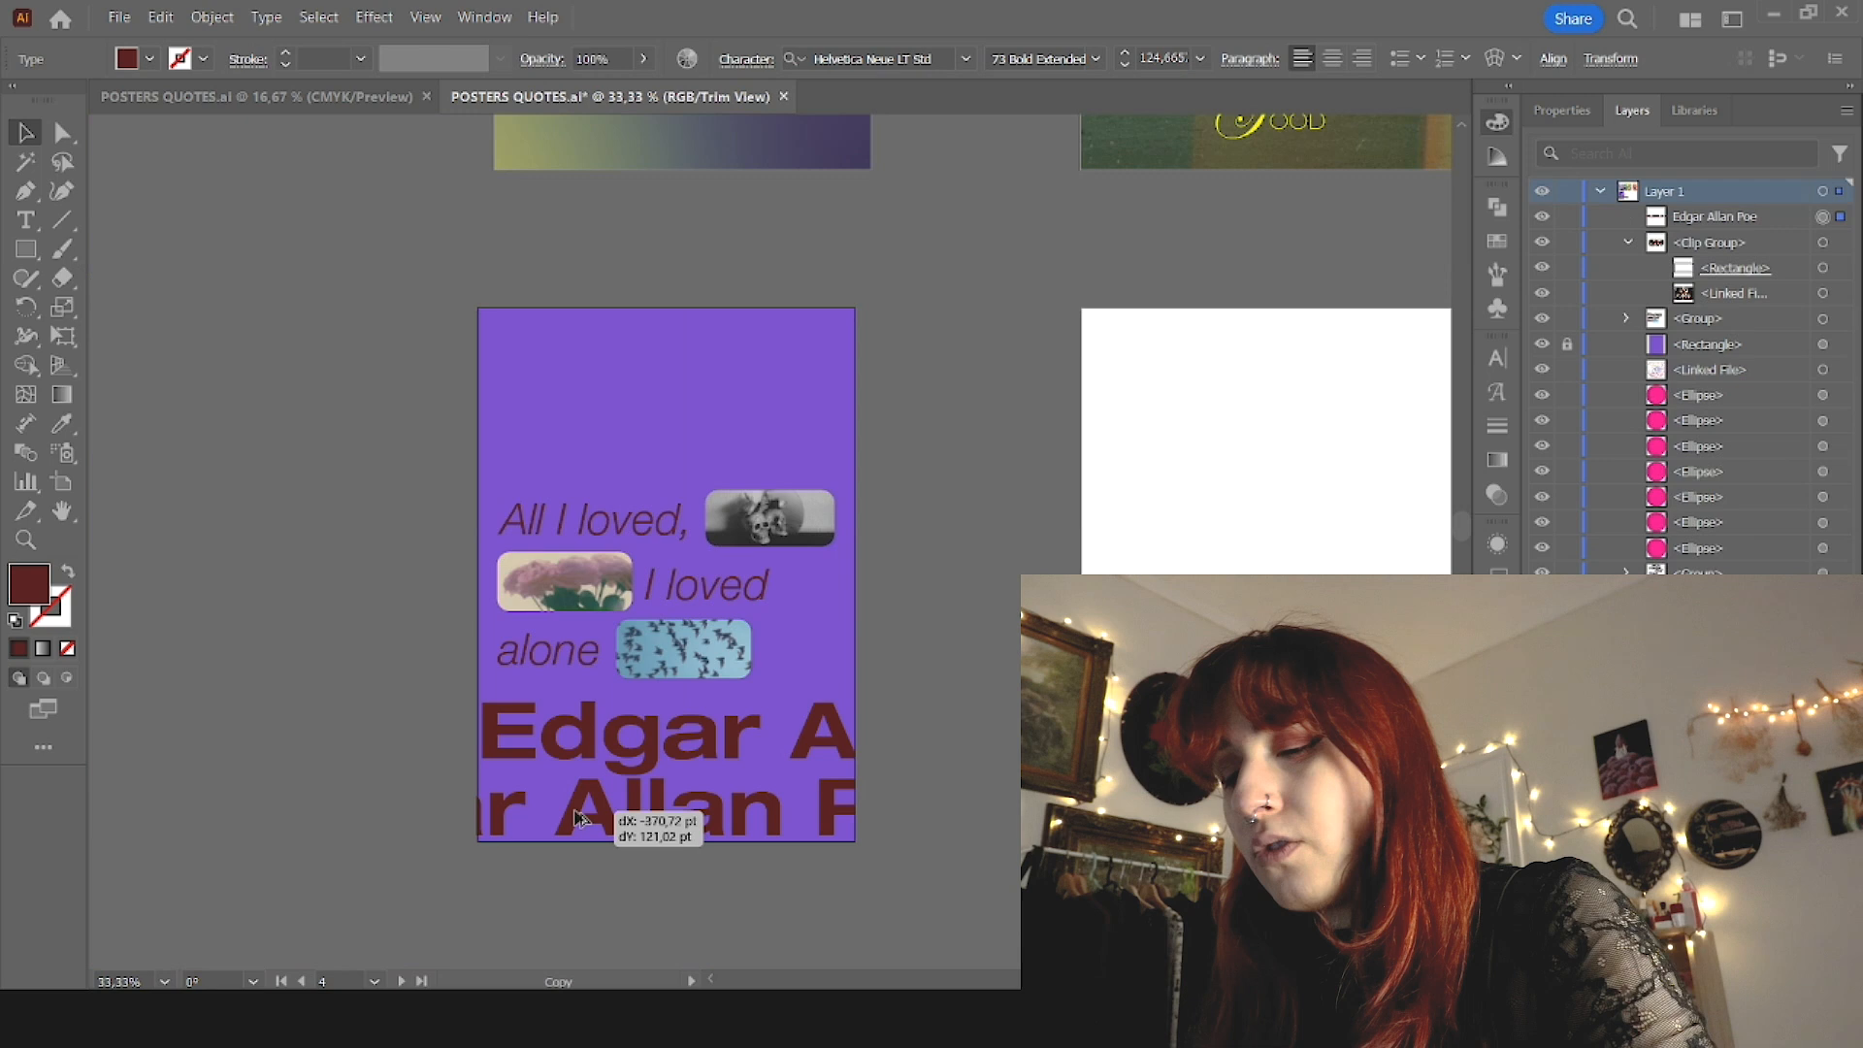
Step: Shift the lower "Edgar Allan Poe" line sideways and place a copy of both name lines above the quote on the purple poster
drag(644, 819, 577, 823)
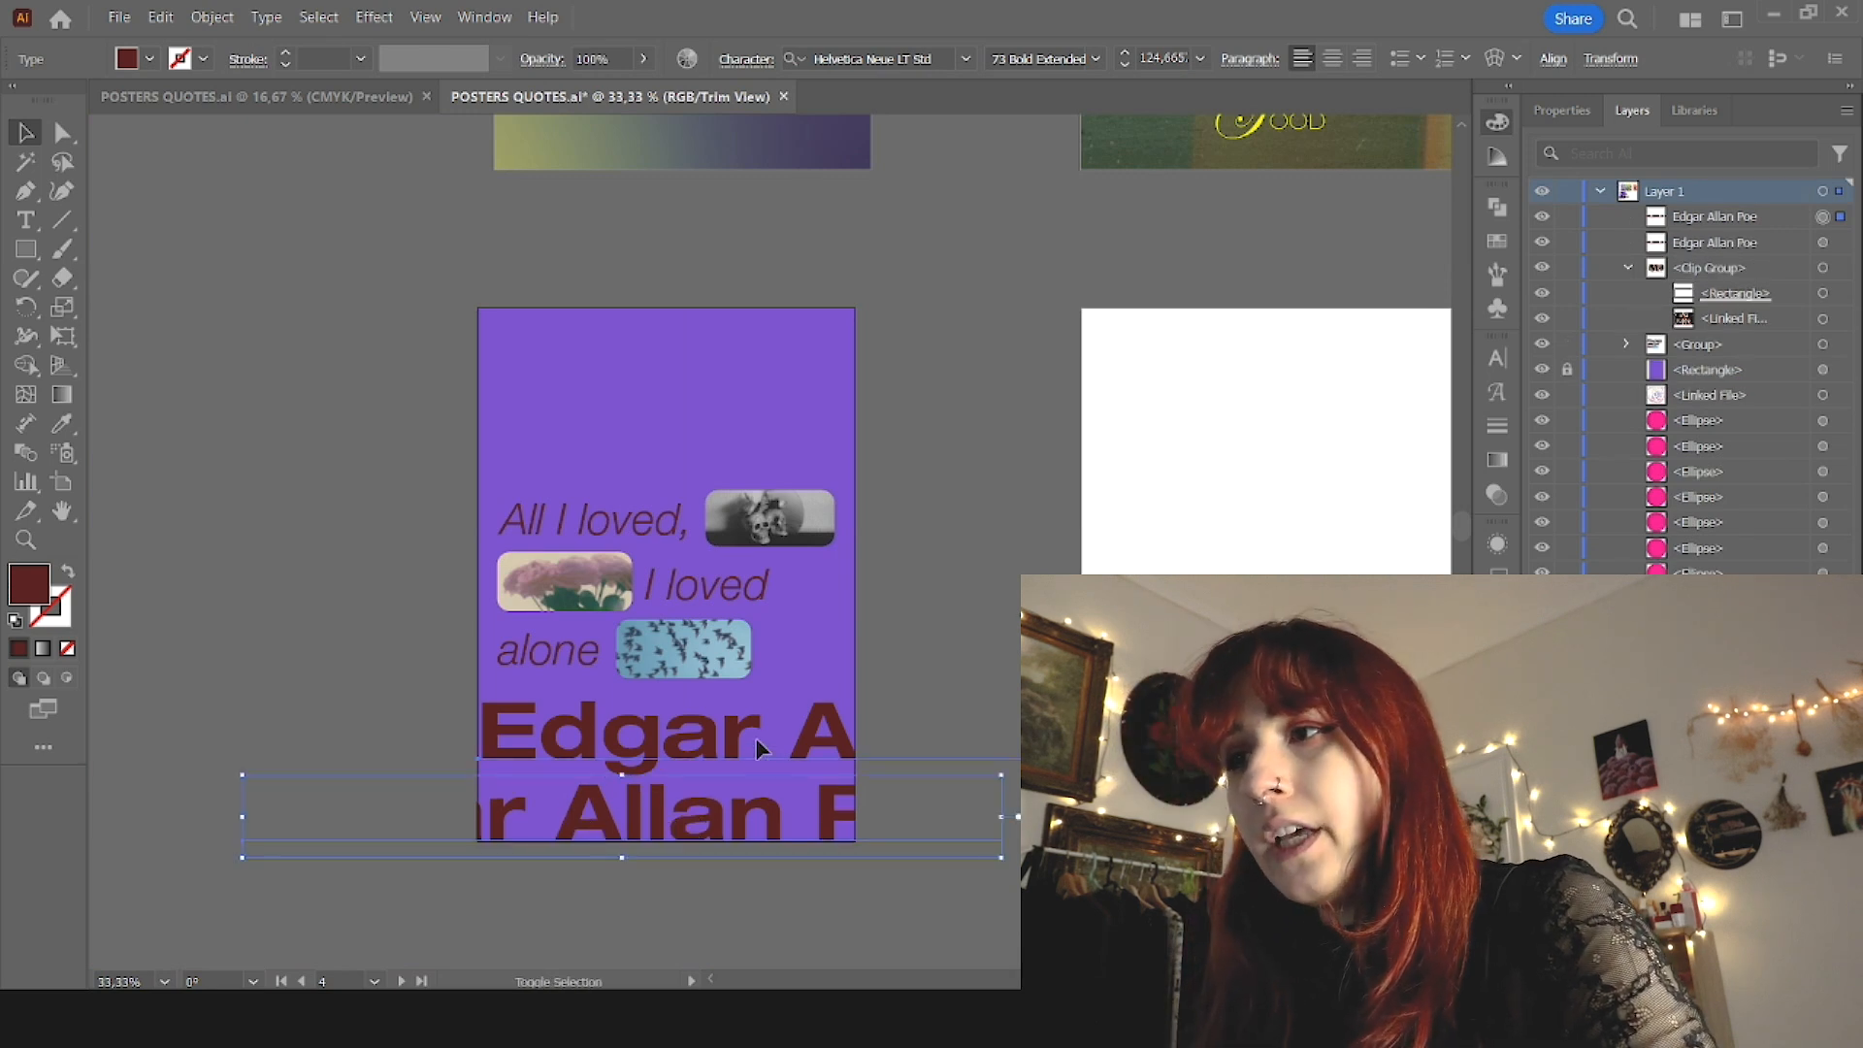
drag(757, 742, 678, 437)
drag(764, 524, 760, 516)
click(933, 562)
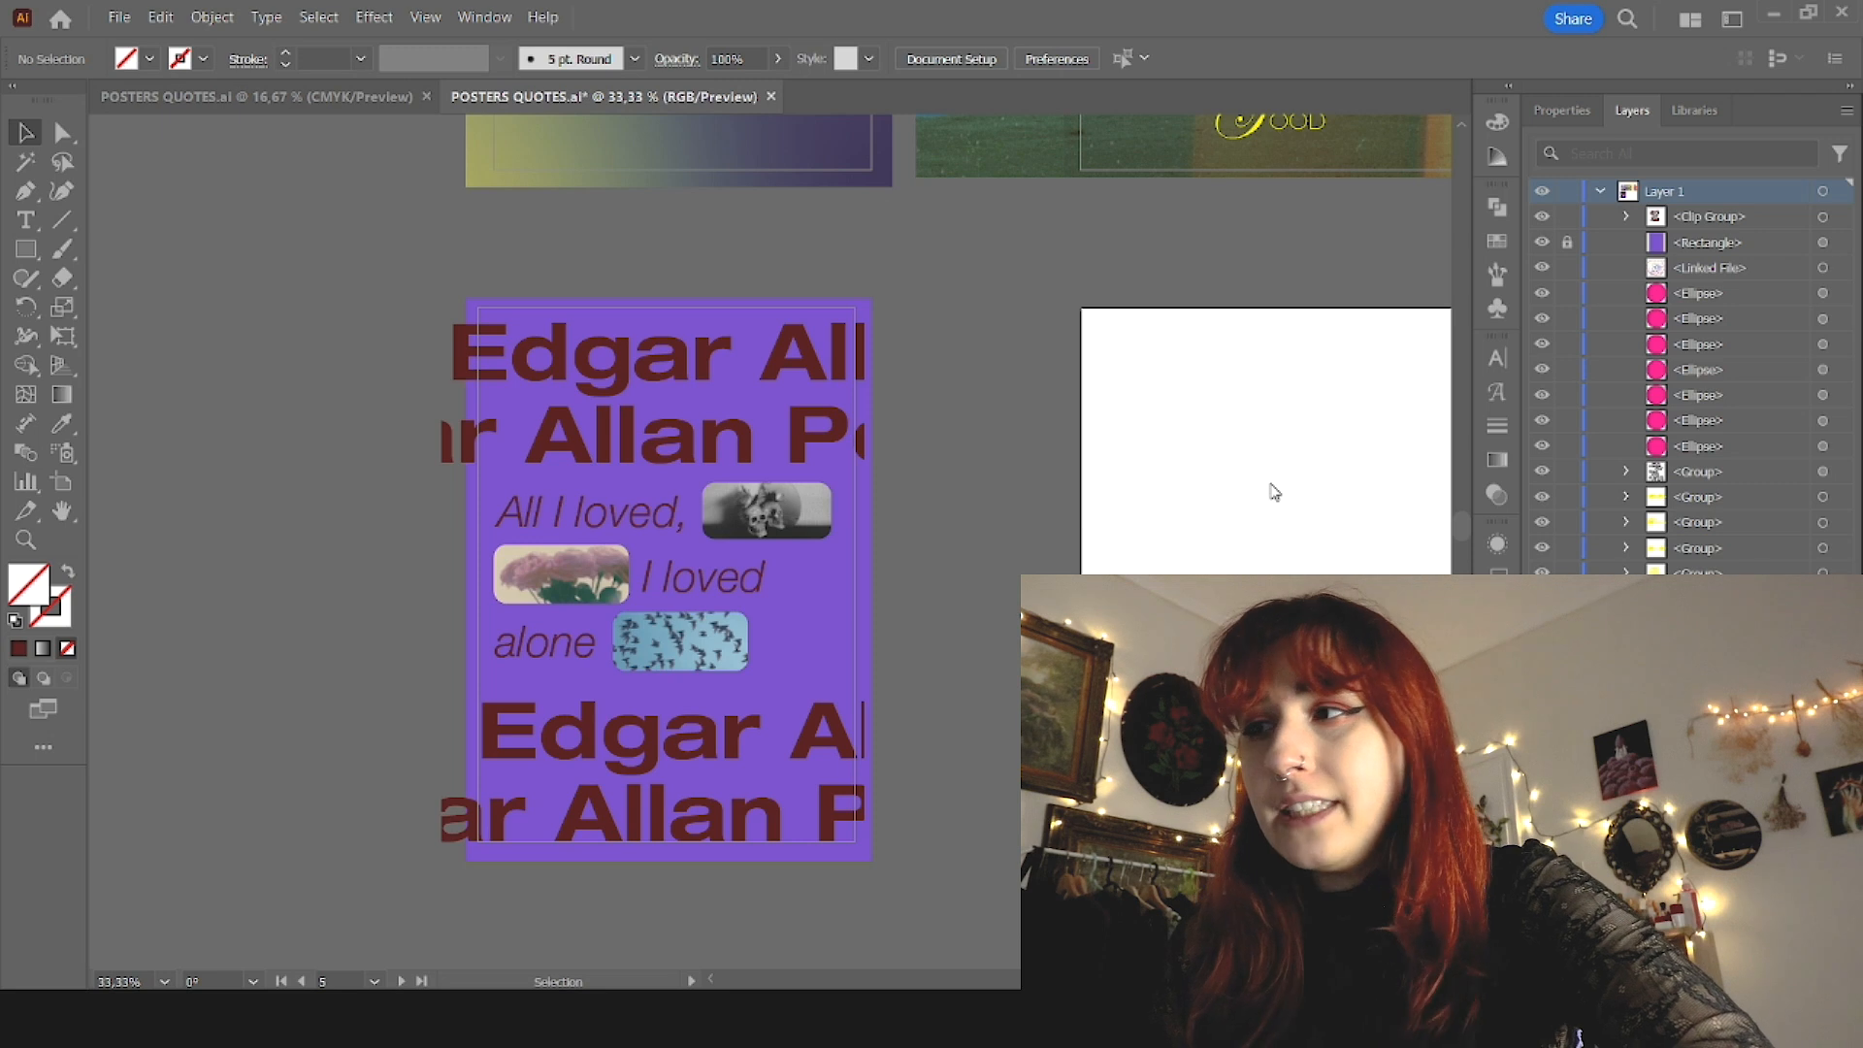
Step: Place the blue-red-orange gradient image on the next artboard and add the quote "I am a cage, in search of a bird" over it
key(ctrl+v)
scroll(648, 534, right, 6)
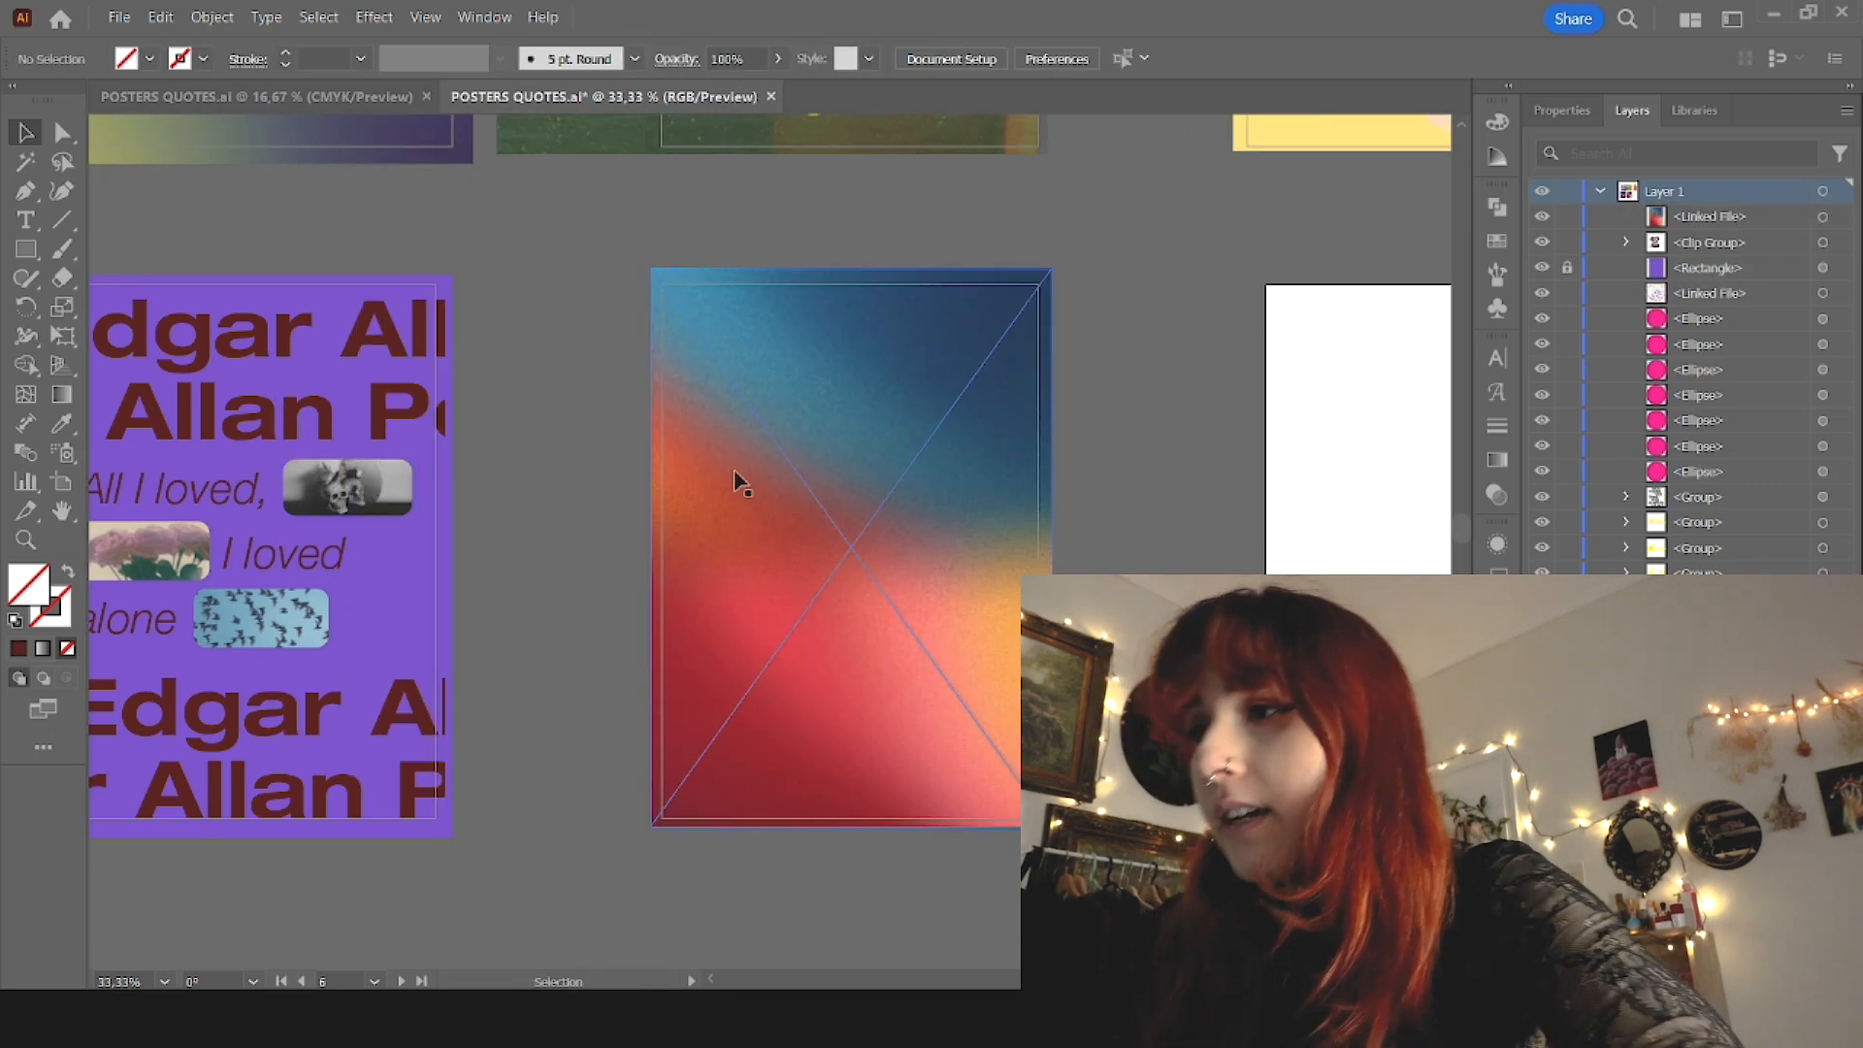
key(t)
click(734, 447)
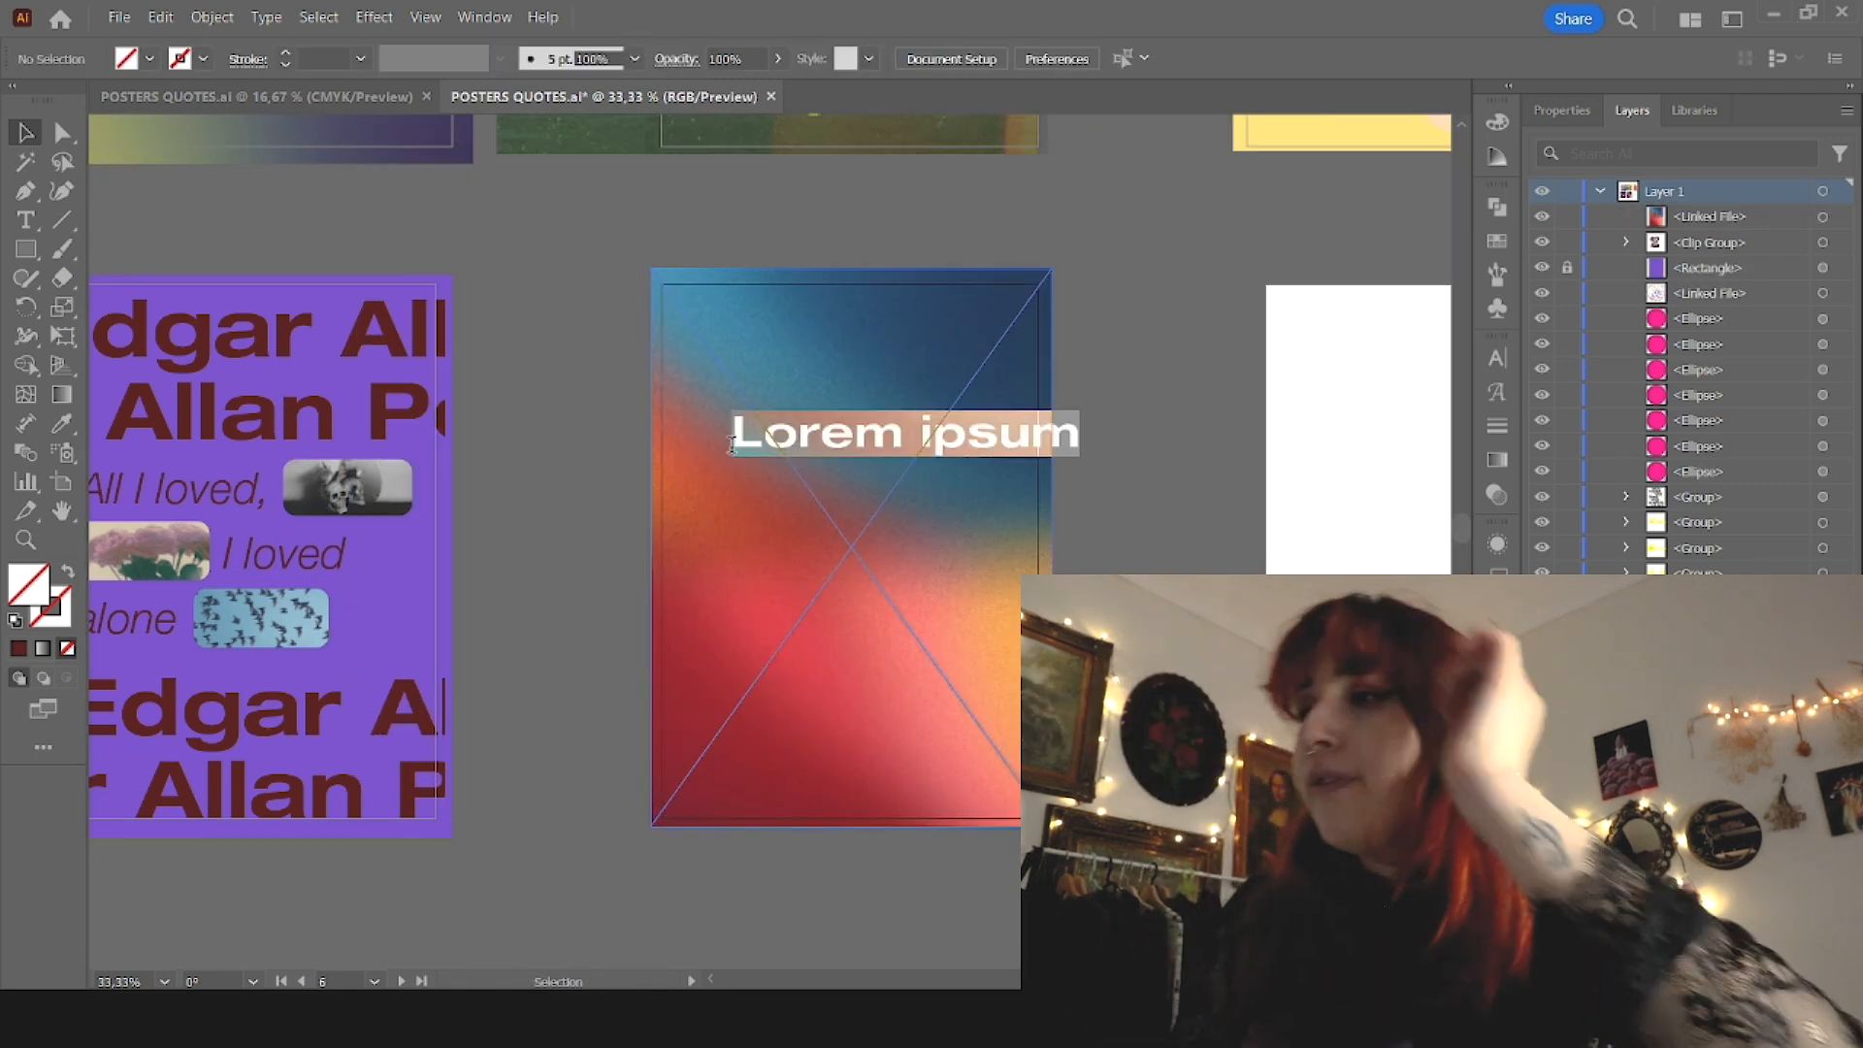
key(ctrl+v)
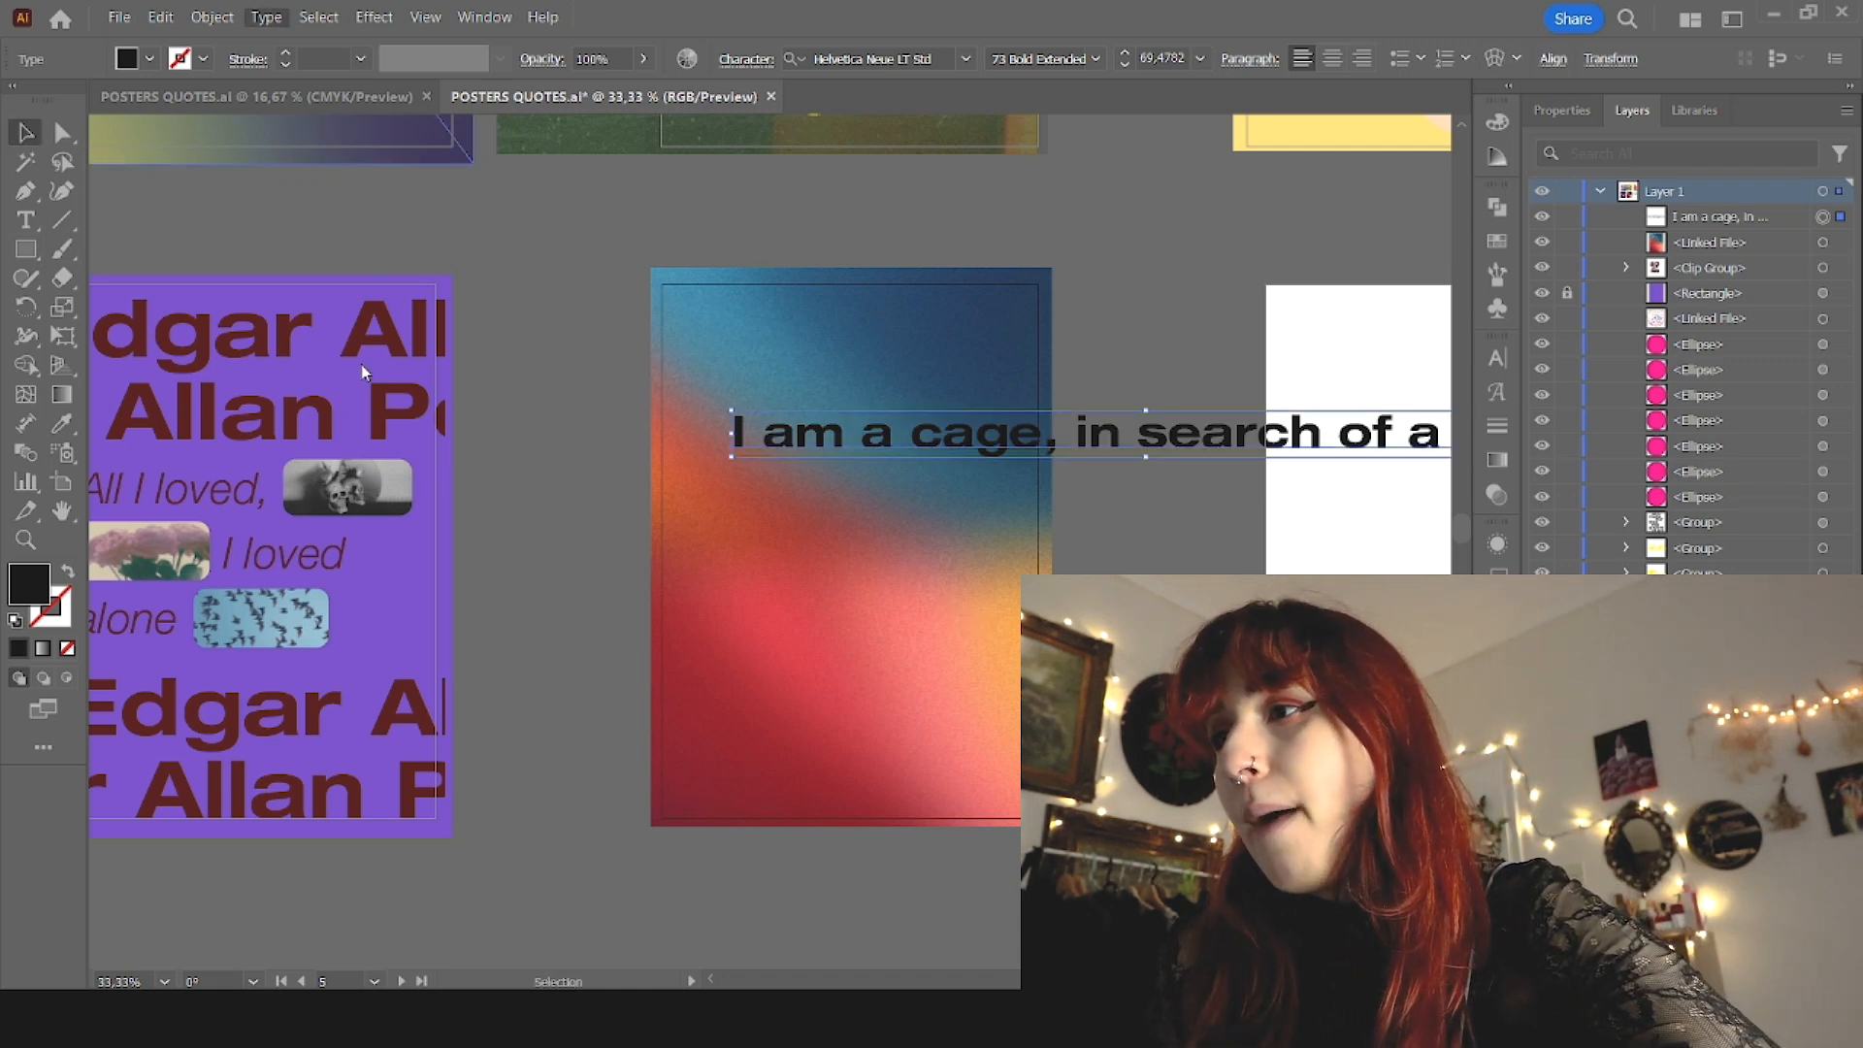
Step: Convert the cage quote to uppercase and fill it with white
key(ctrl+shift+k)
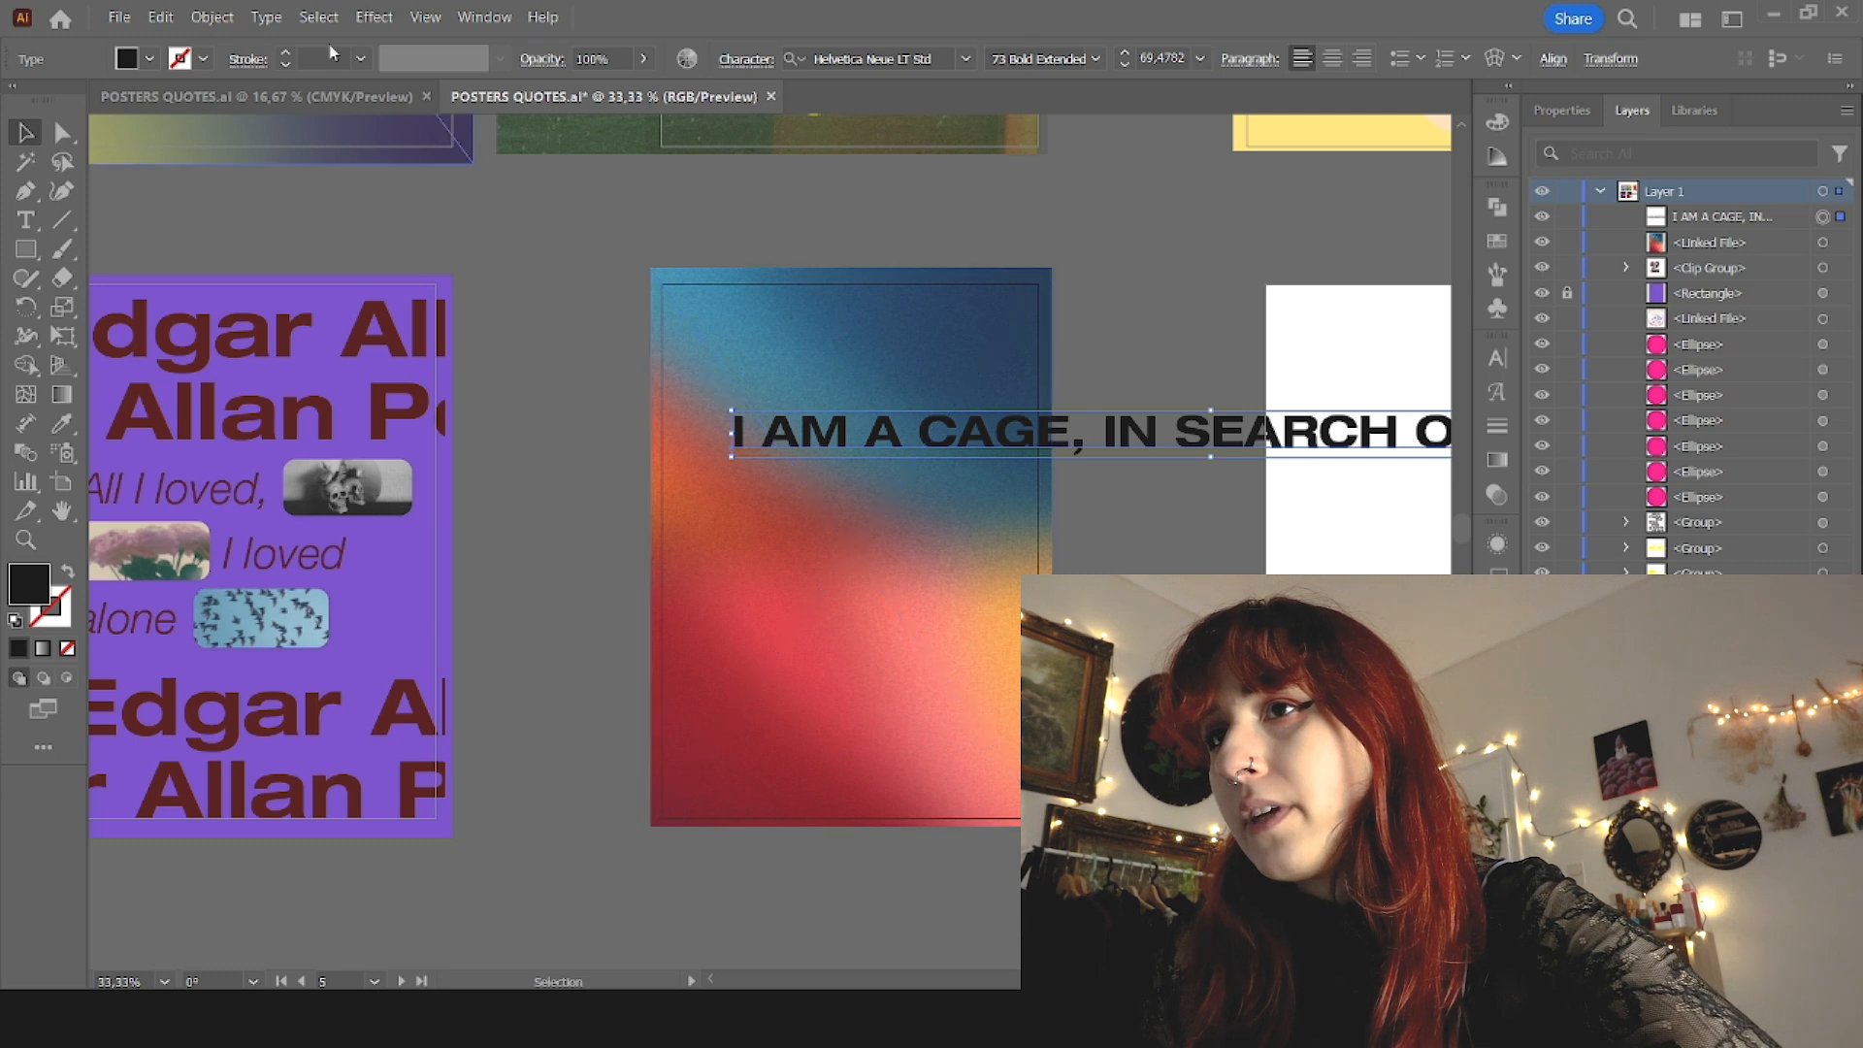
click(54, 114)
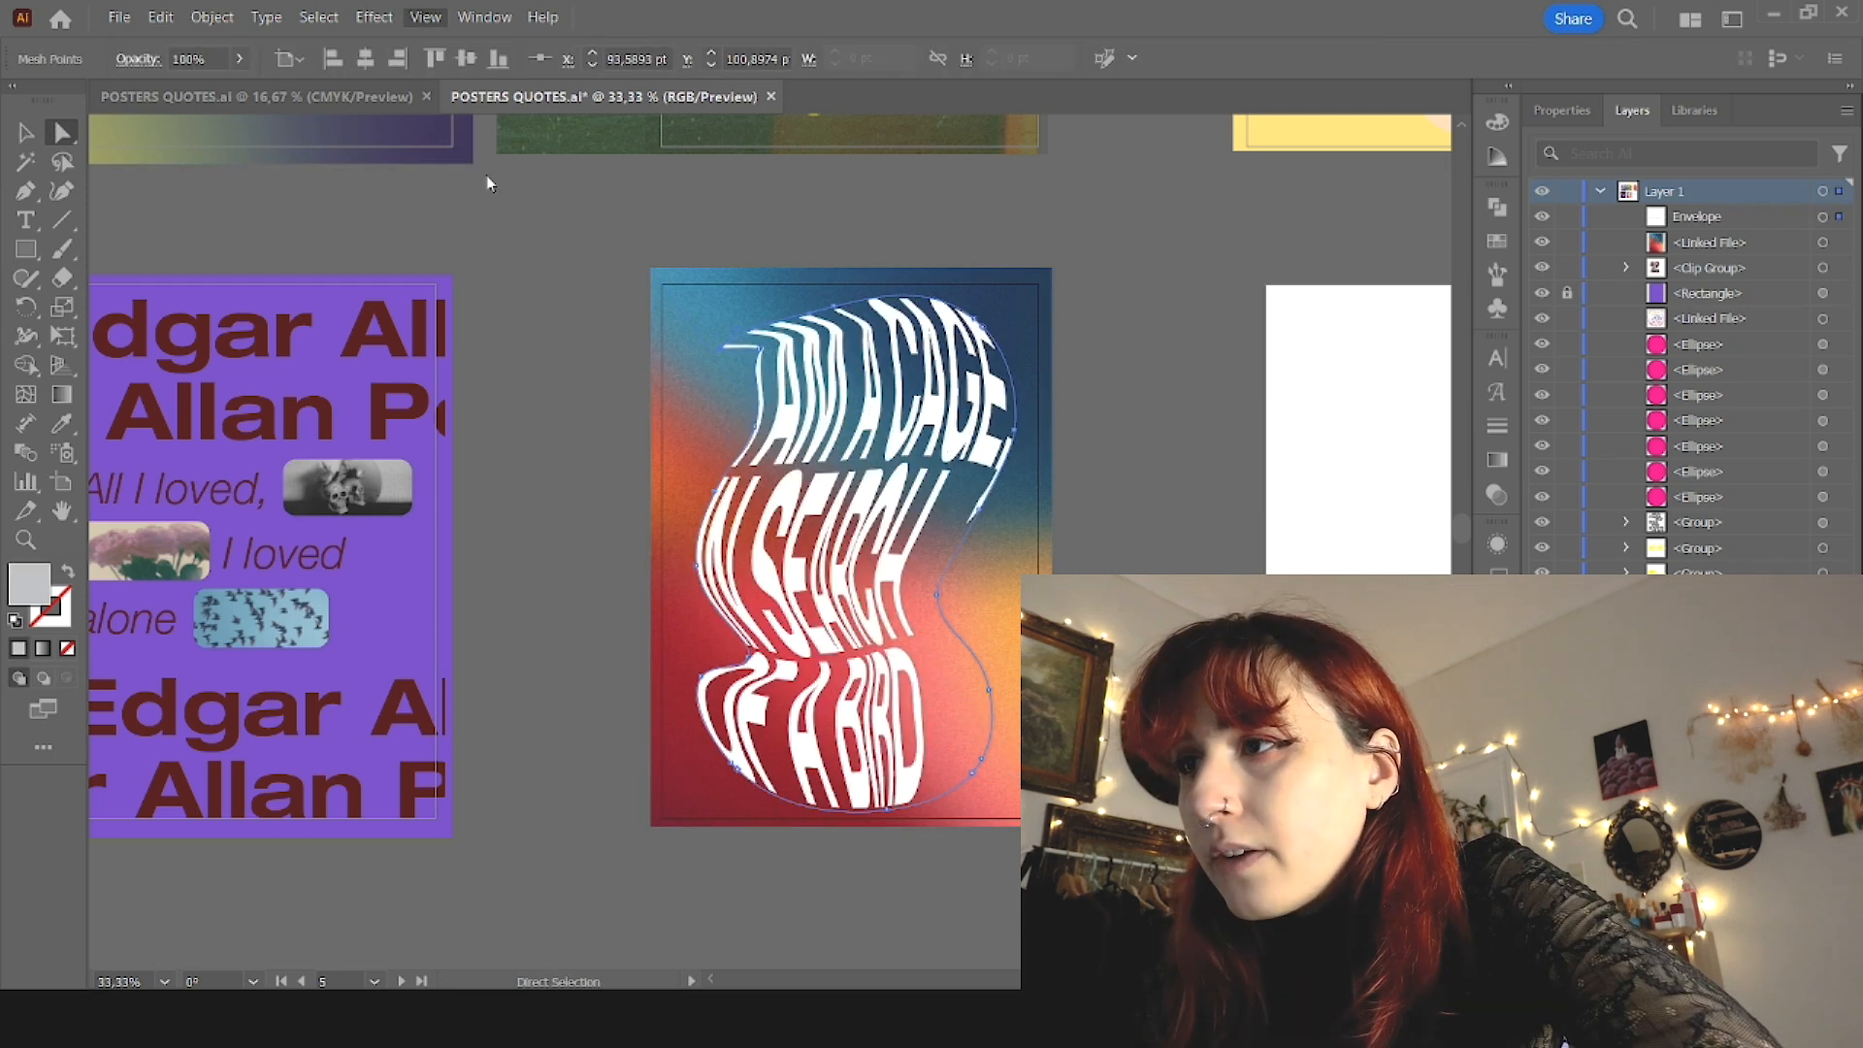
click(488, 183)
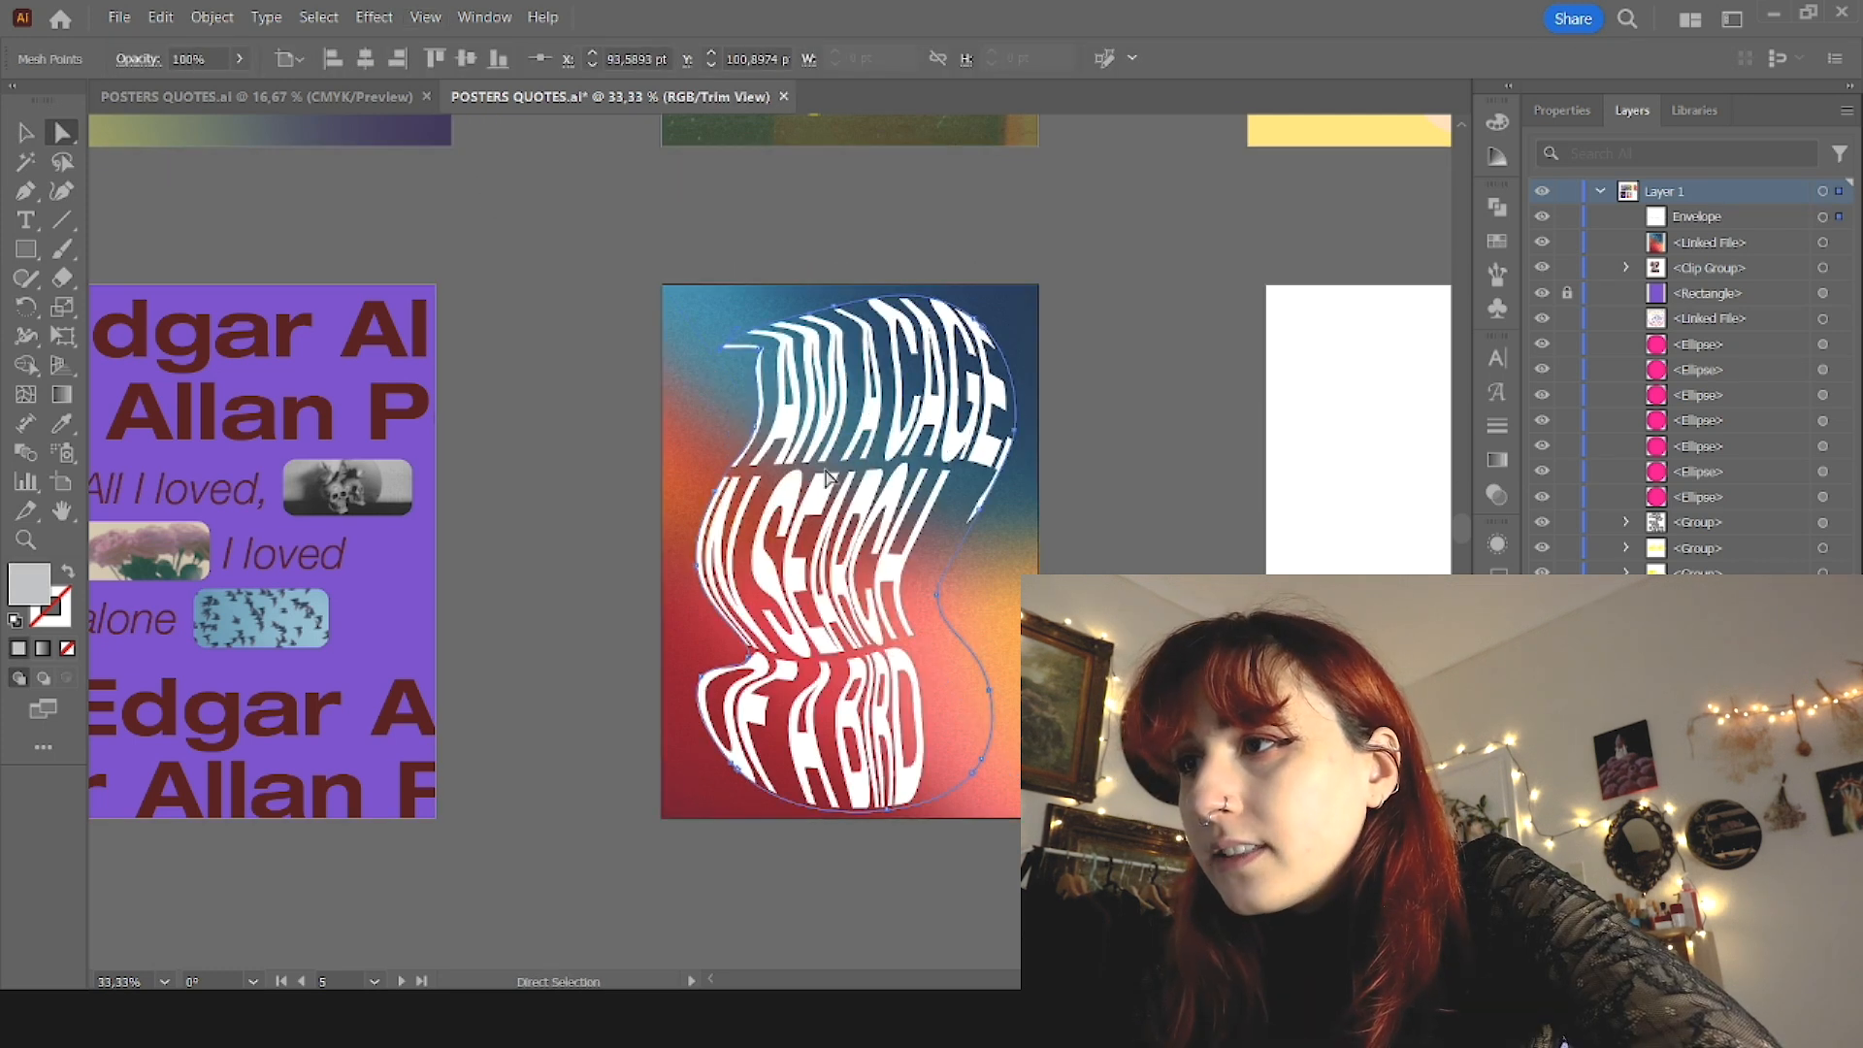
Step: Reshape the upper-left contour of the warped lettering around the start of "I AM A CAGE" by moving its envelope points
drag(765, 350, 741, 378)
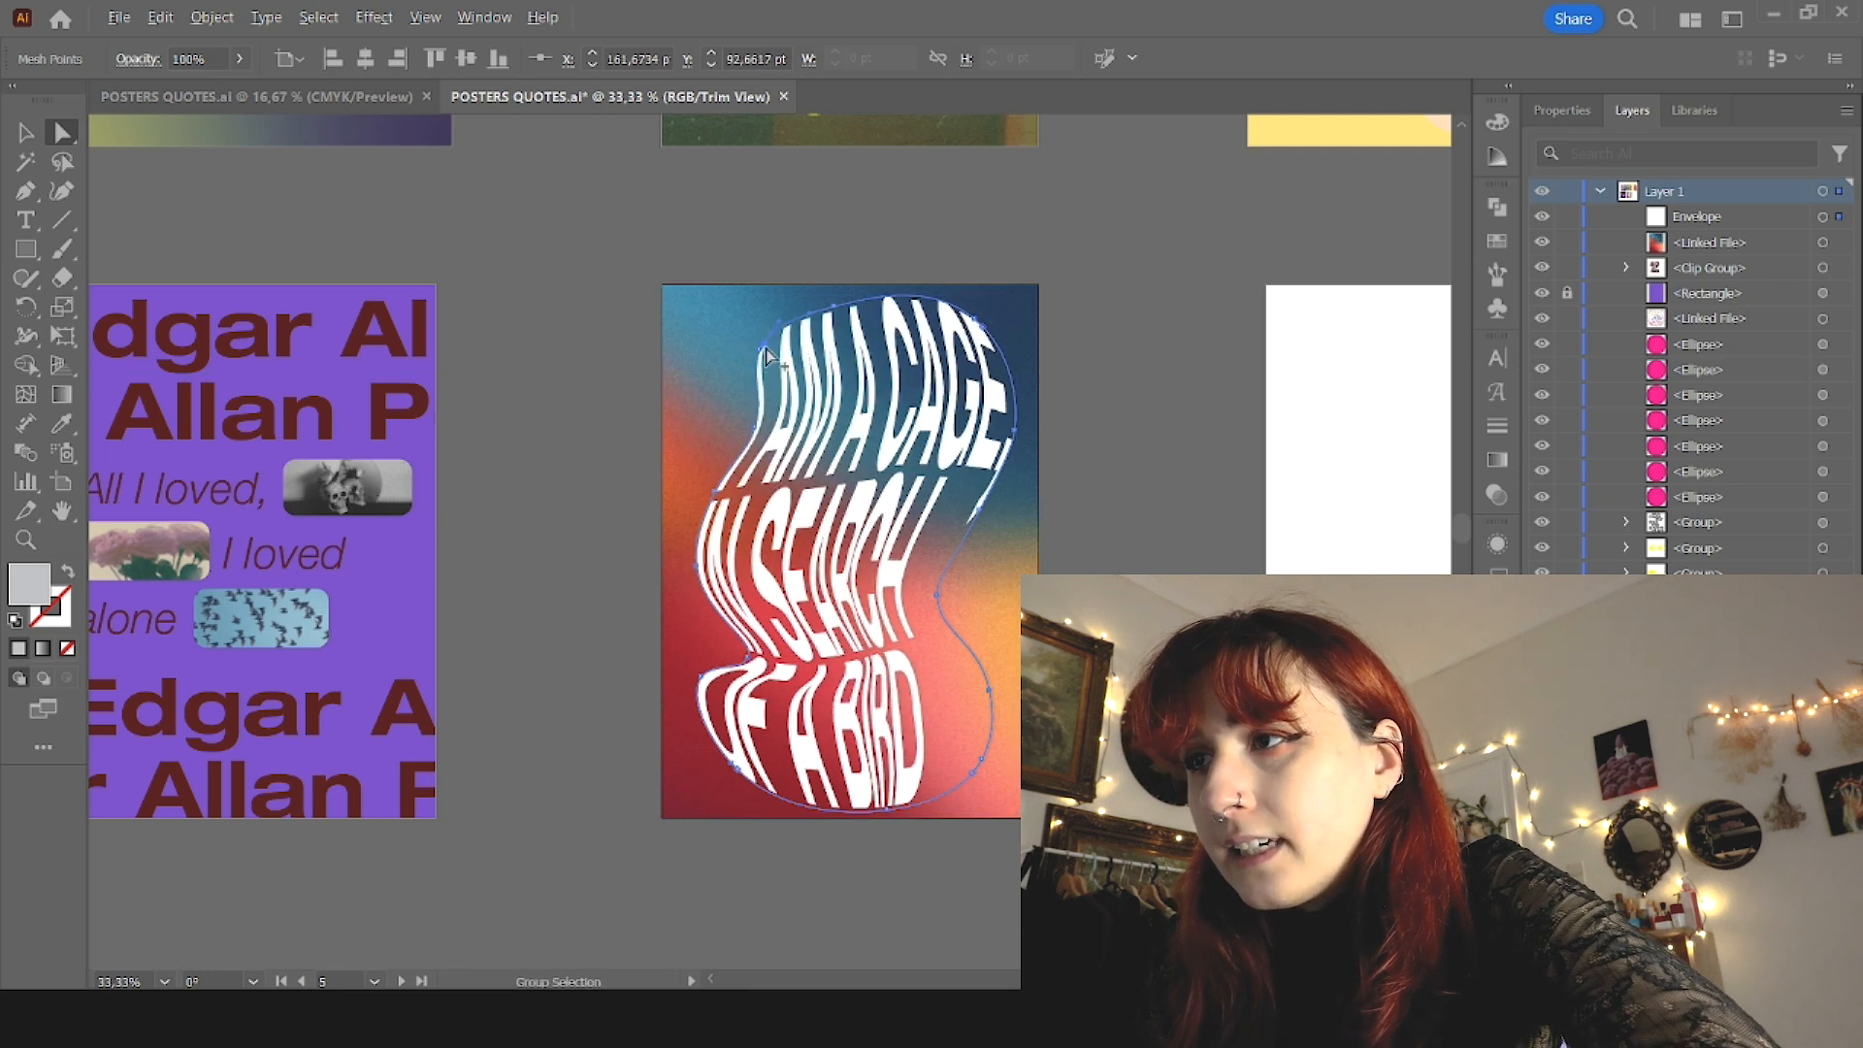
scroll(766, 347, up, 2)
click(761, 336)
drag(758, 341, 719, 500)
click(757, 361)
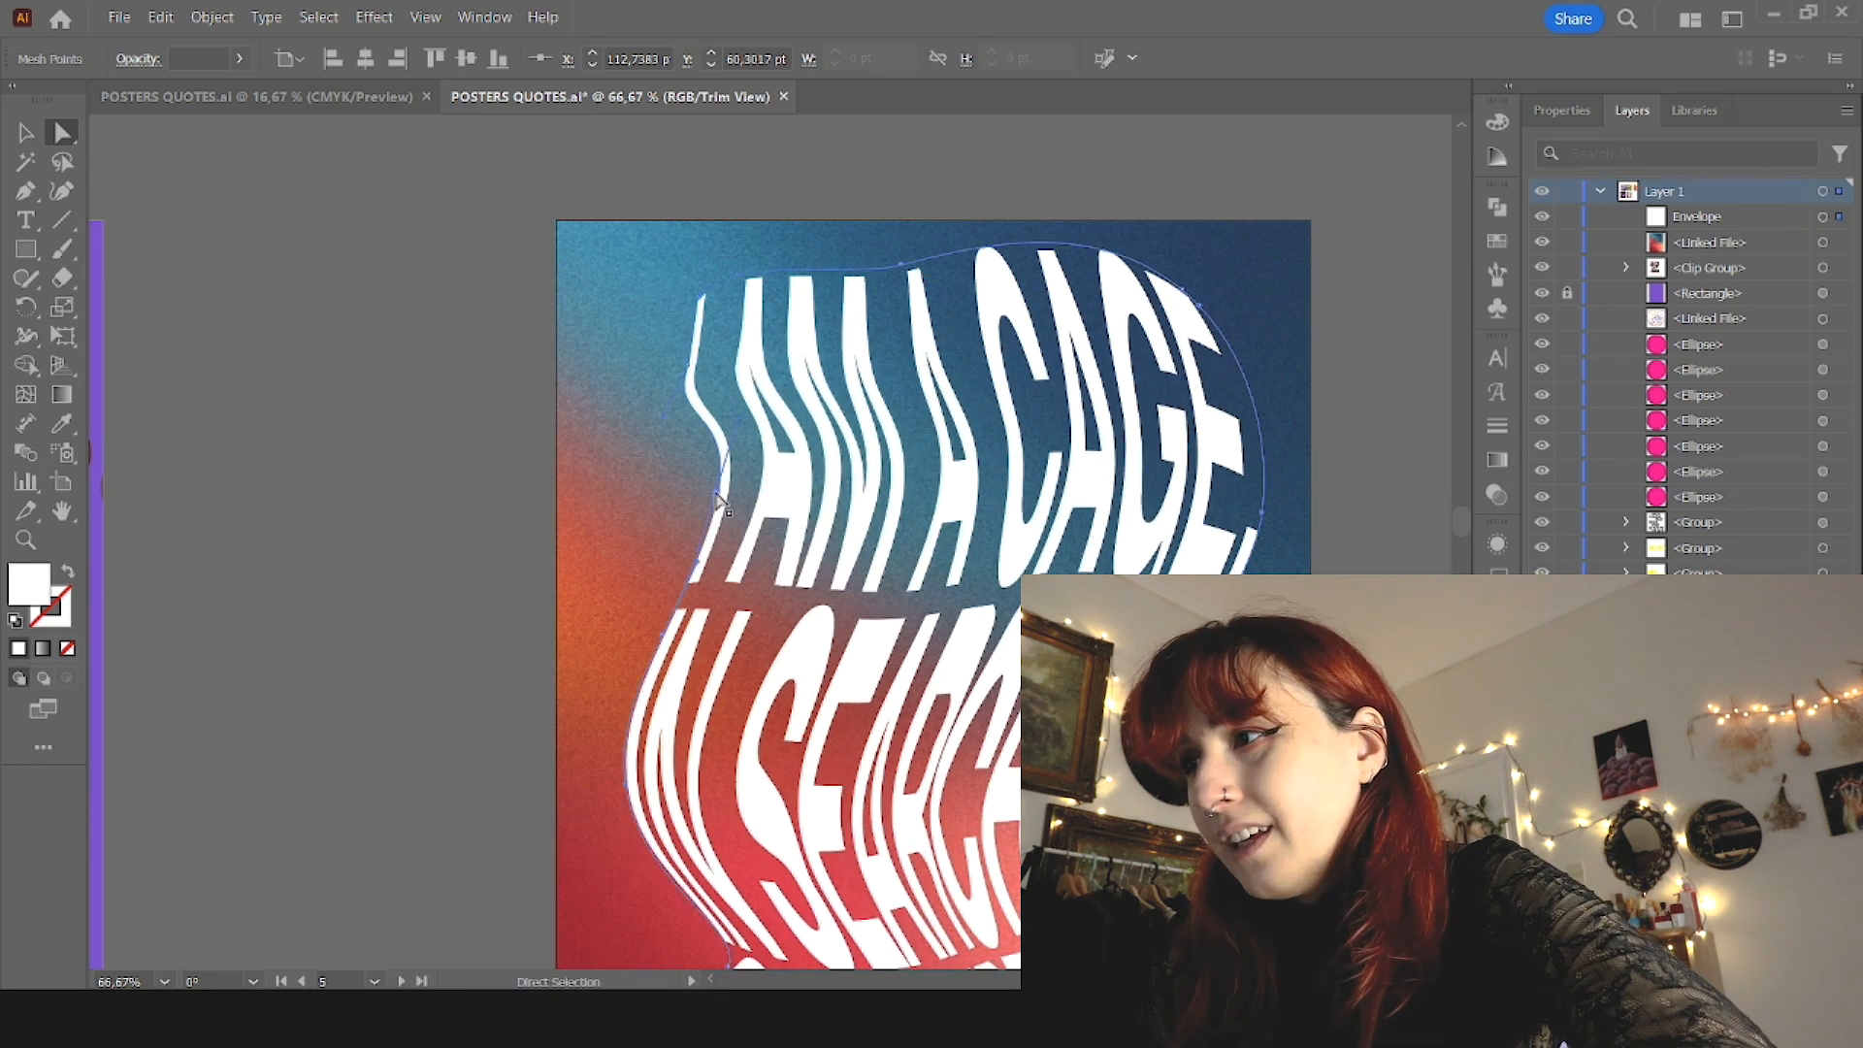
Step: Adjust the envelope's right edge, pulling it inward beside "CAGE," and outward beside "IN SEARCH"
scroll(719, 501, down, 3)
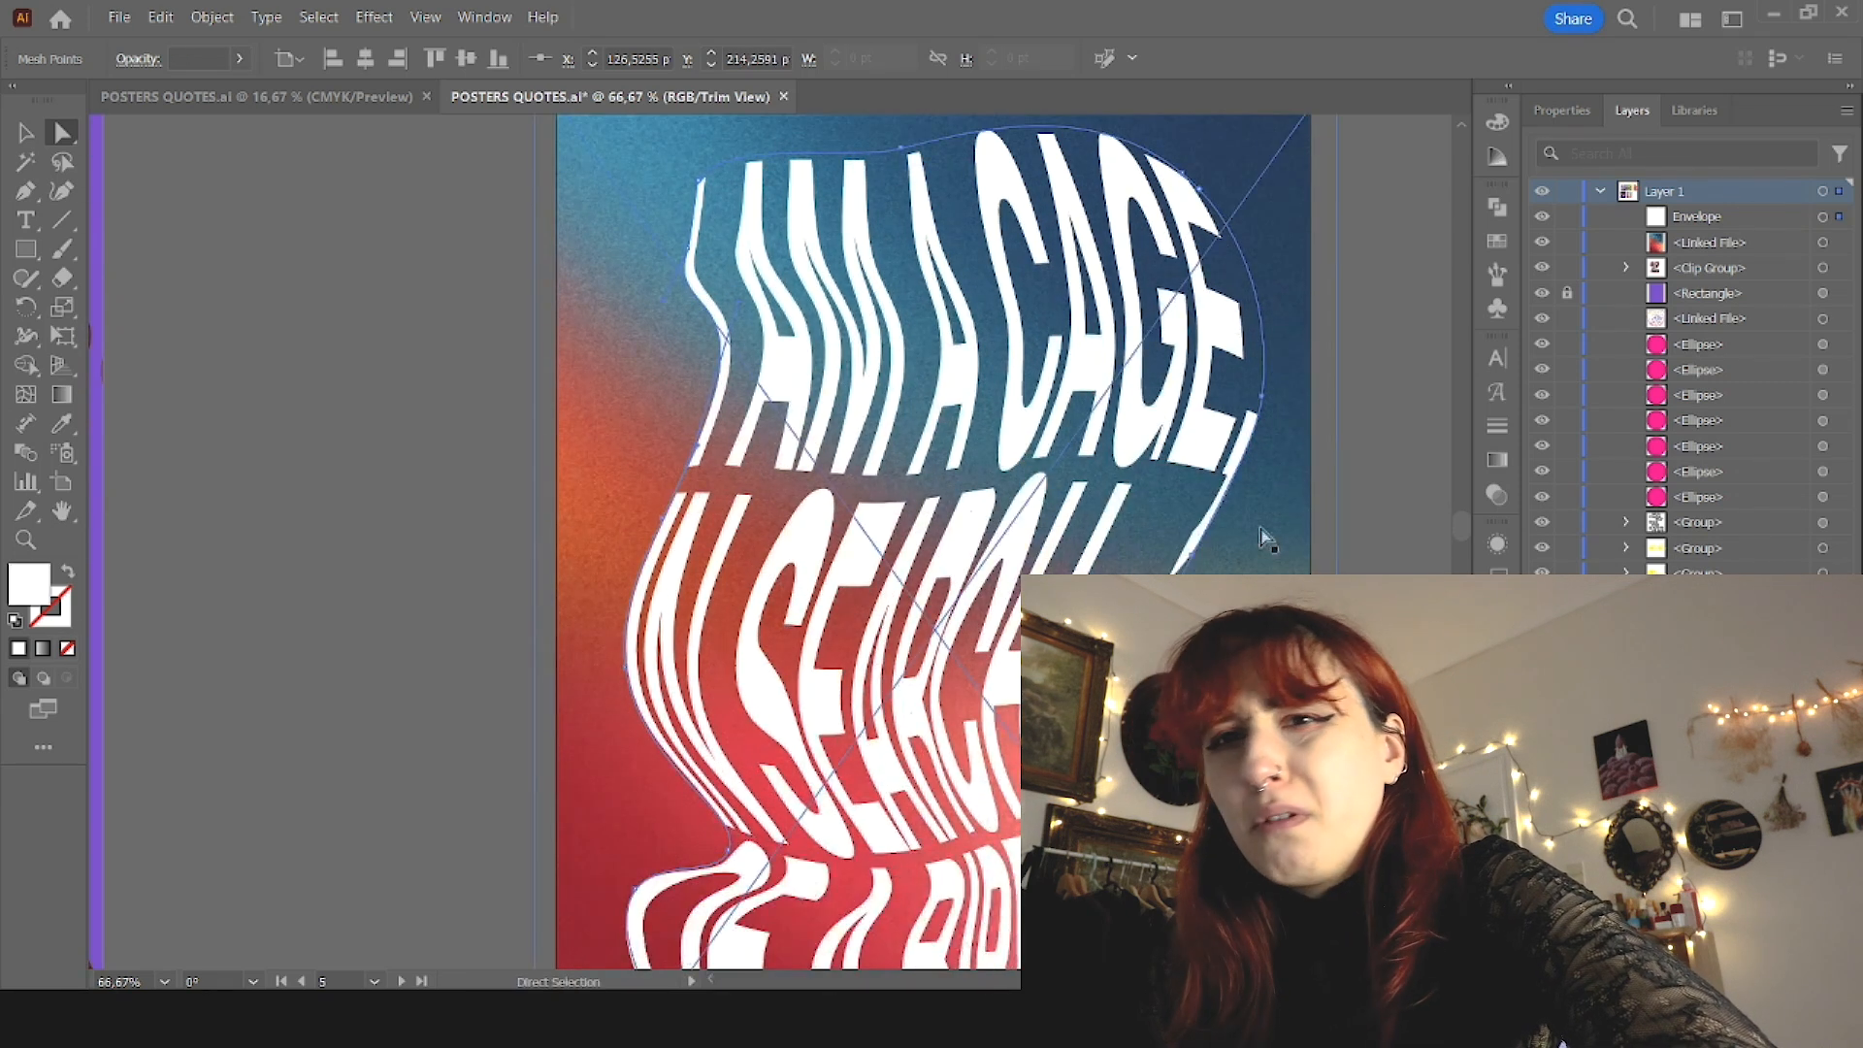
click(1262, 399)
drag(1261, 406, 1227, 450)
scroll(1227, 450, down, 4)
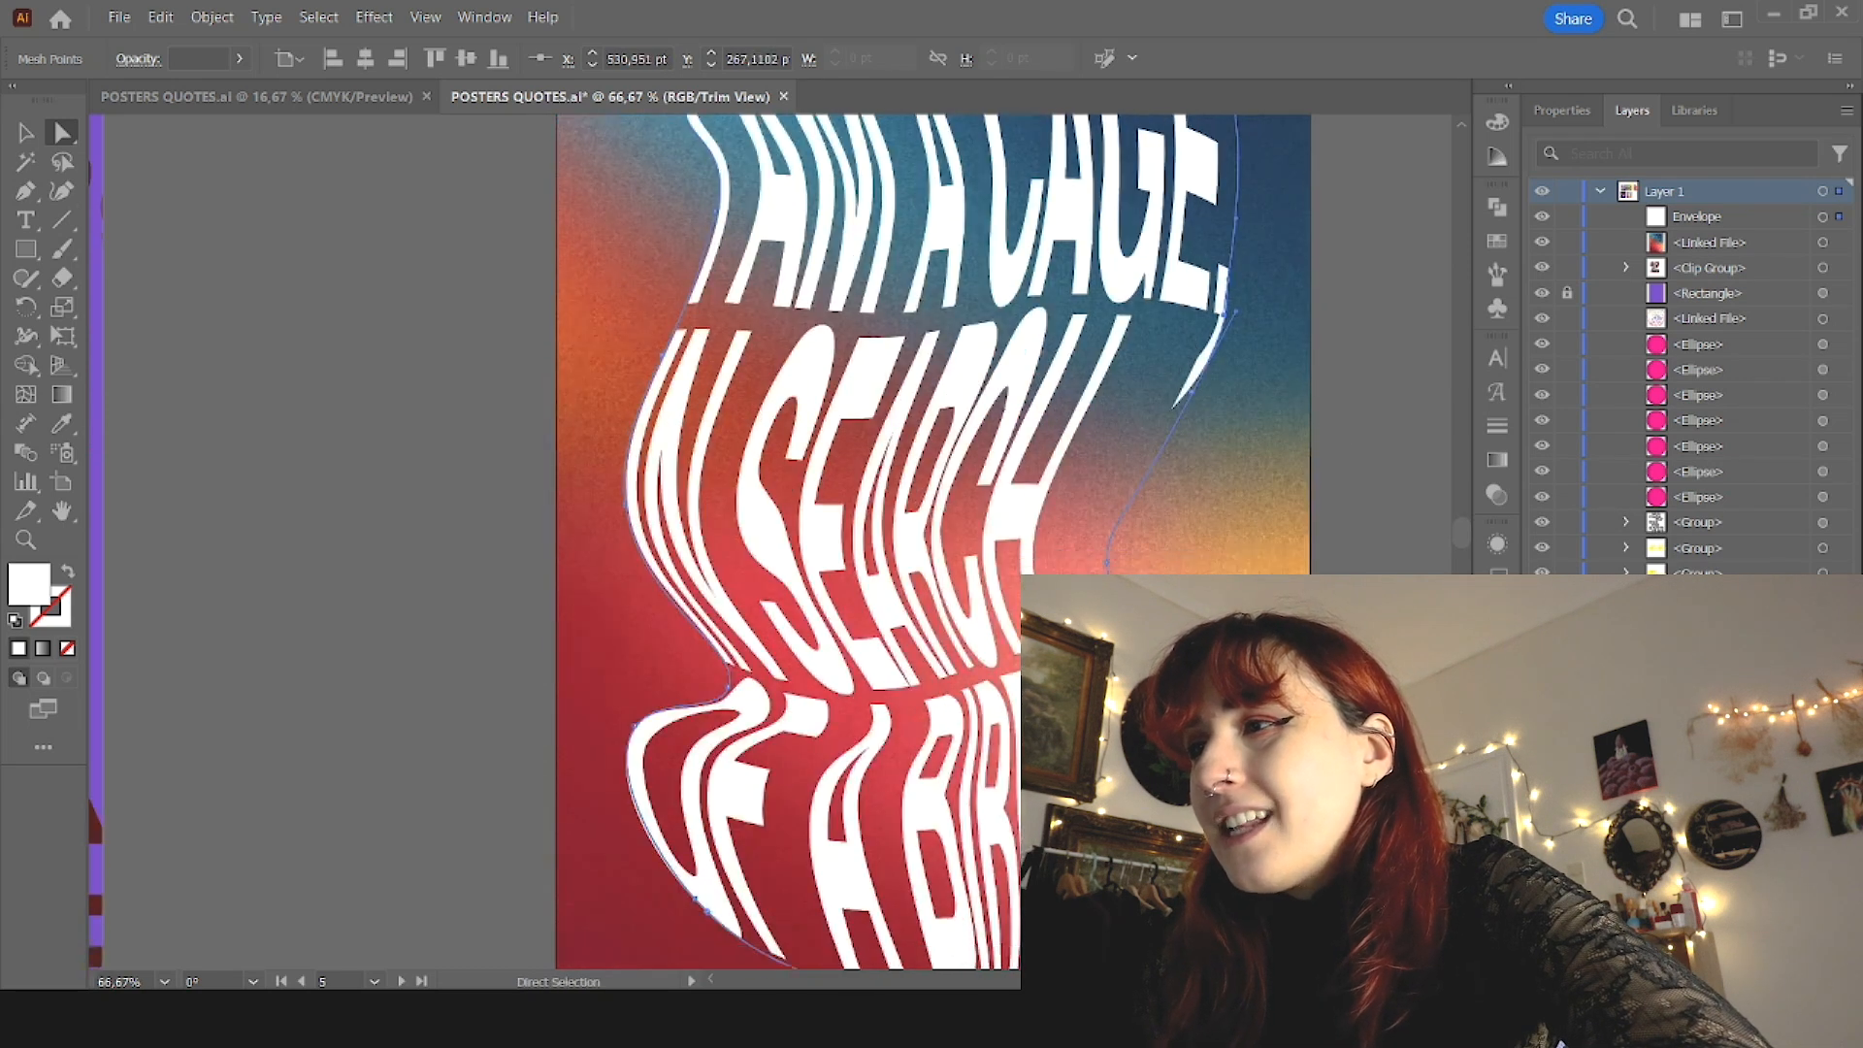
scroll(1123, 508, down, 2)
drag(1148, 509, 1191, 530)
Step: Reshape both sides of the envelope around "OF A BIRD", moving its points and handles outward to widen the last line
drag(729, 628, 644, 592)
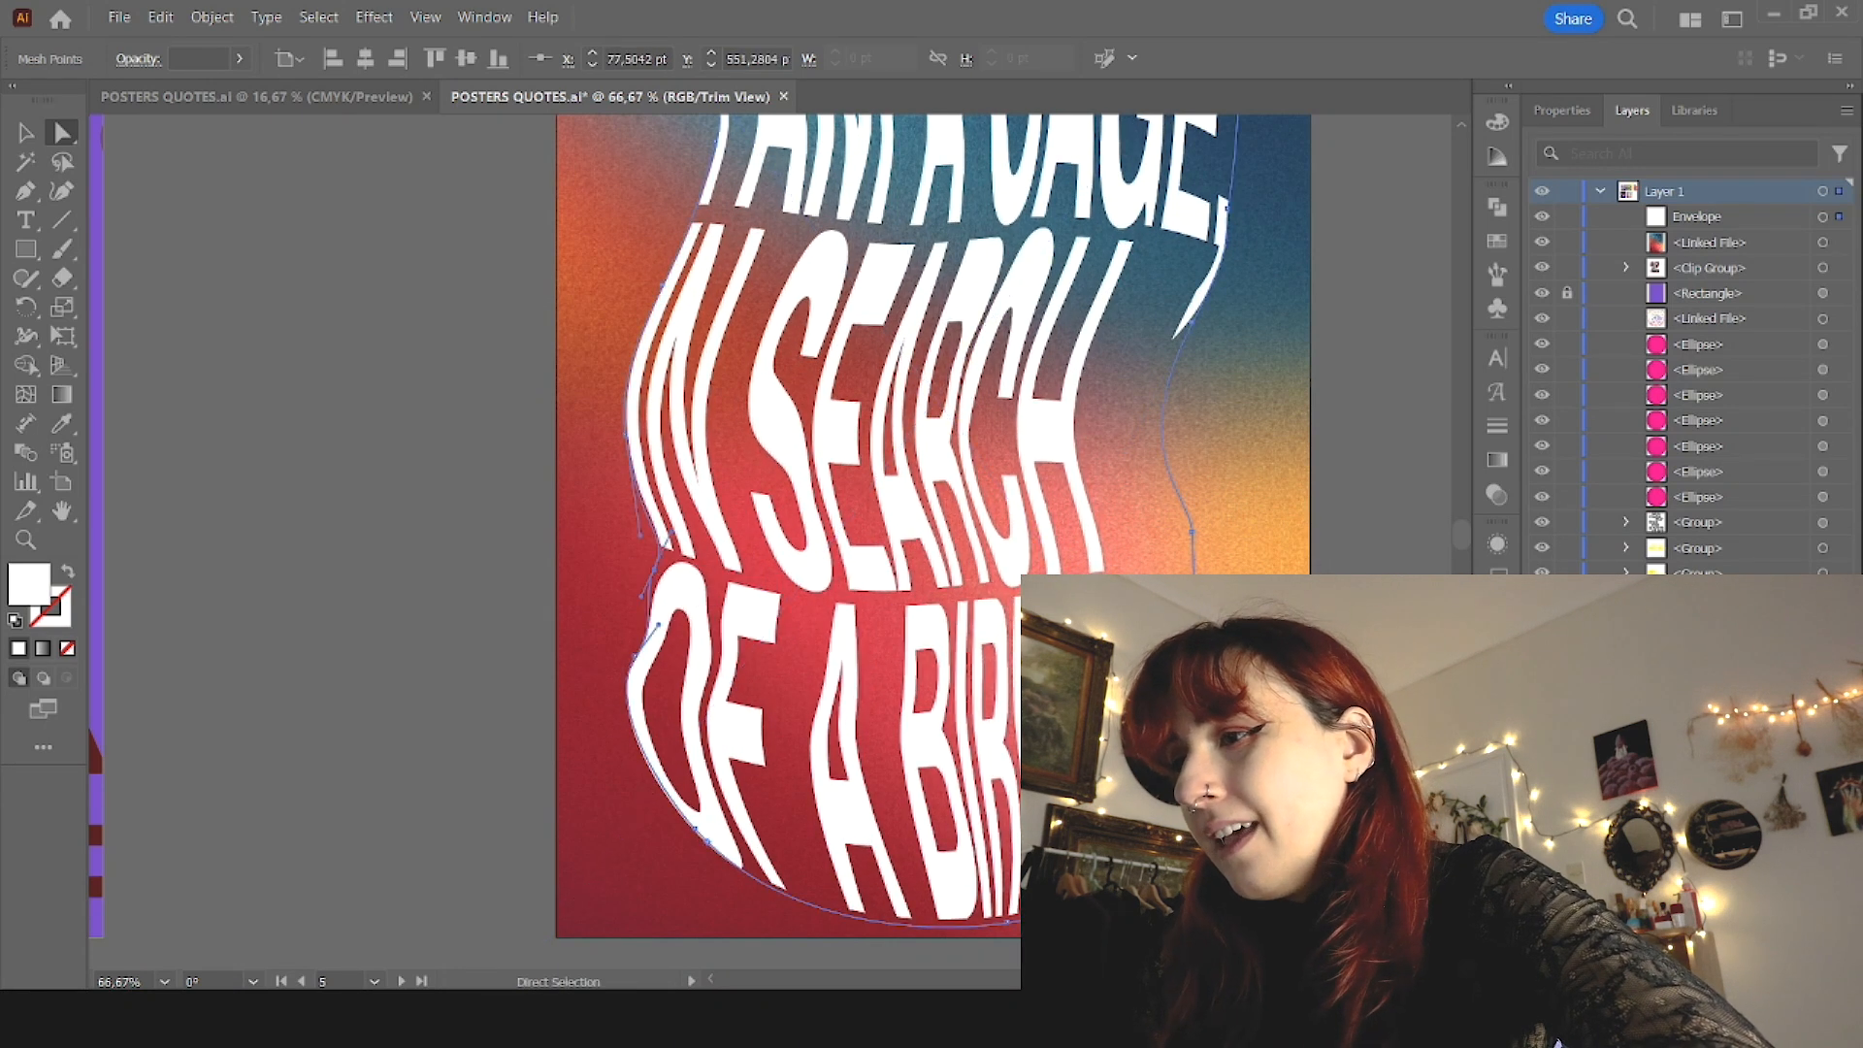
drag(1180, 825, 1192, 833)
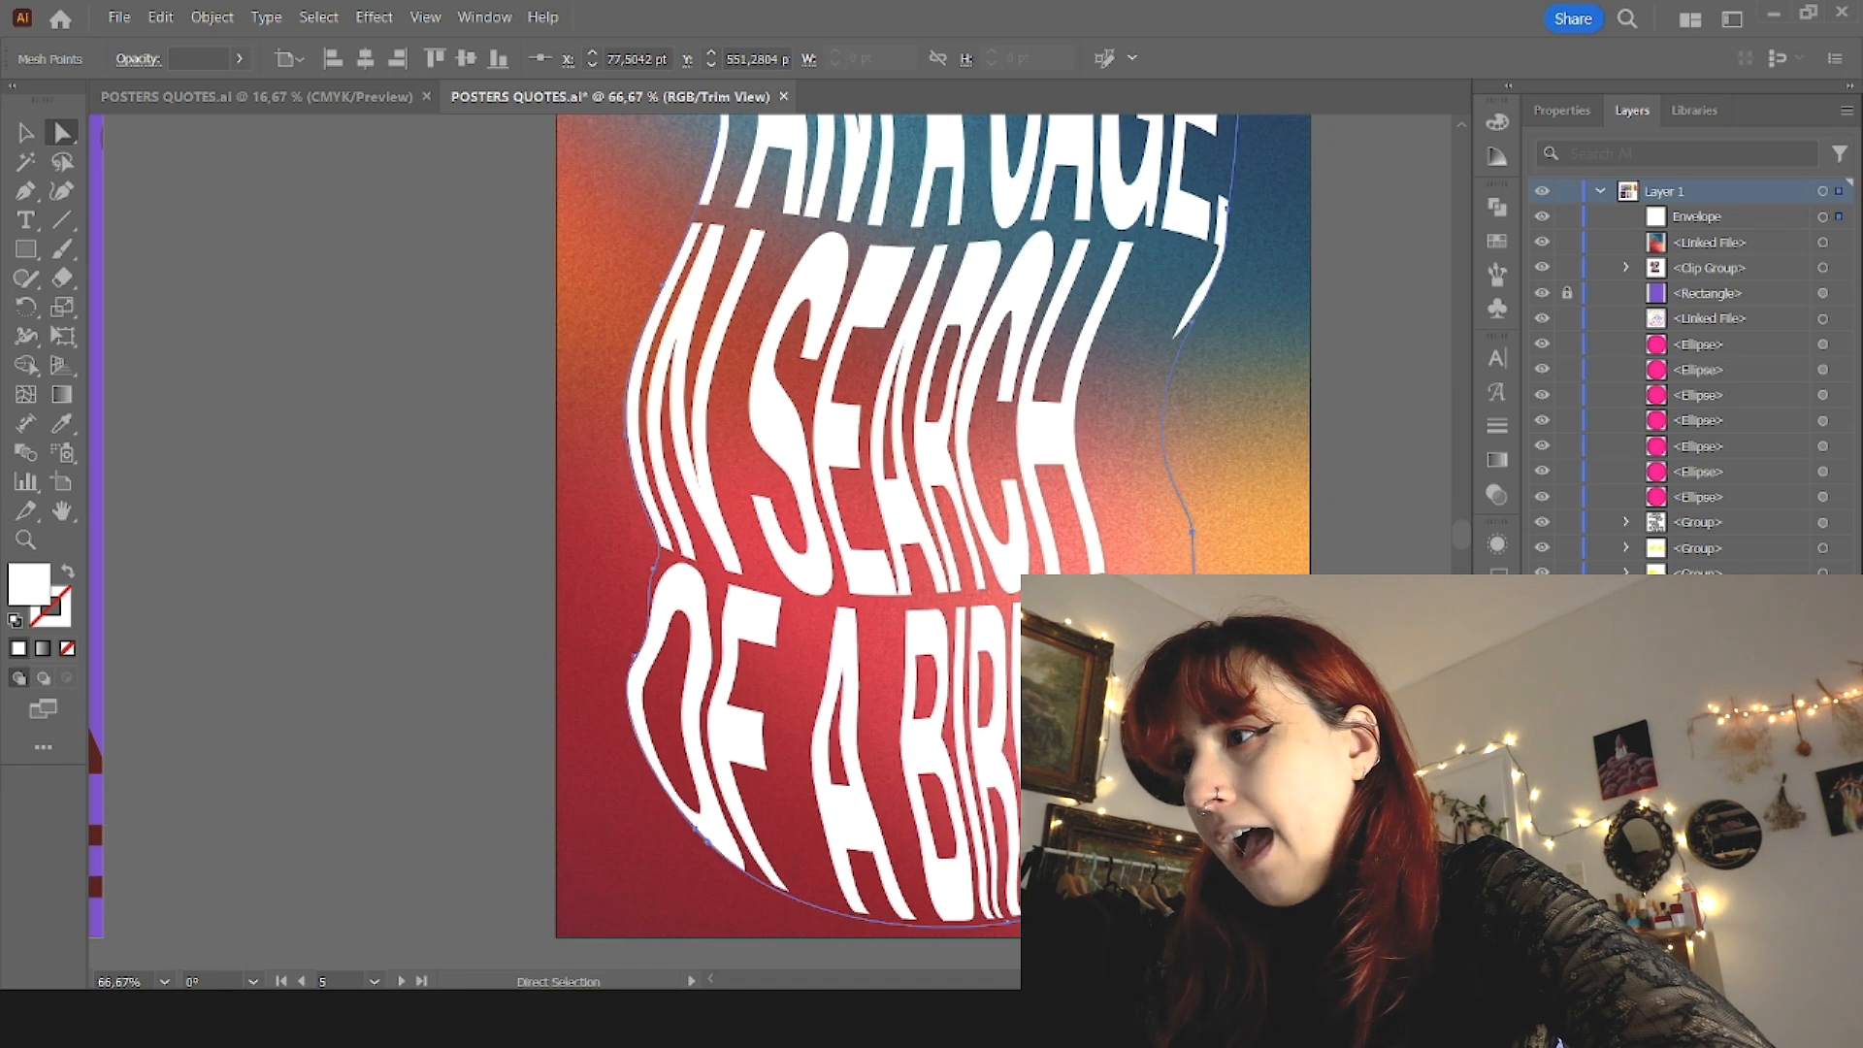
drag(1192, 532, 1197, 620)
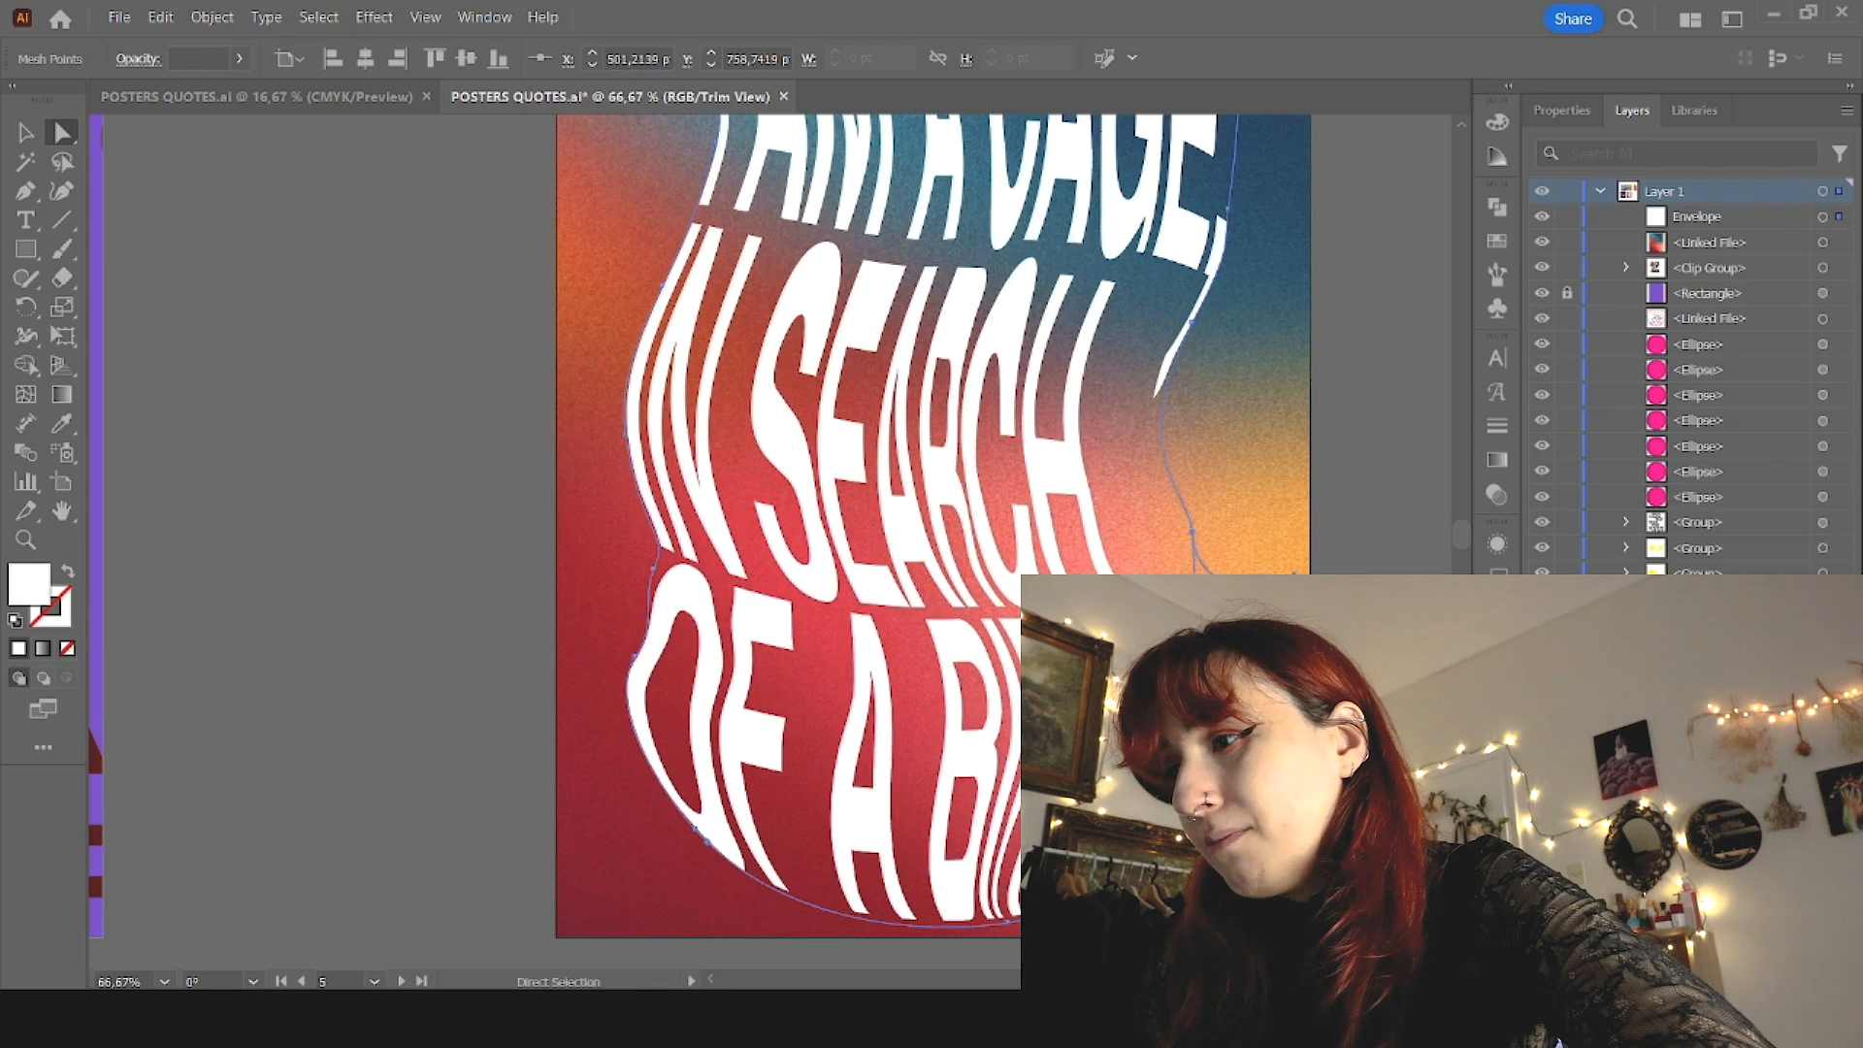
click(1368, 660)
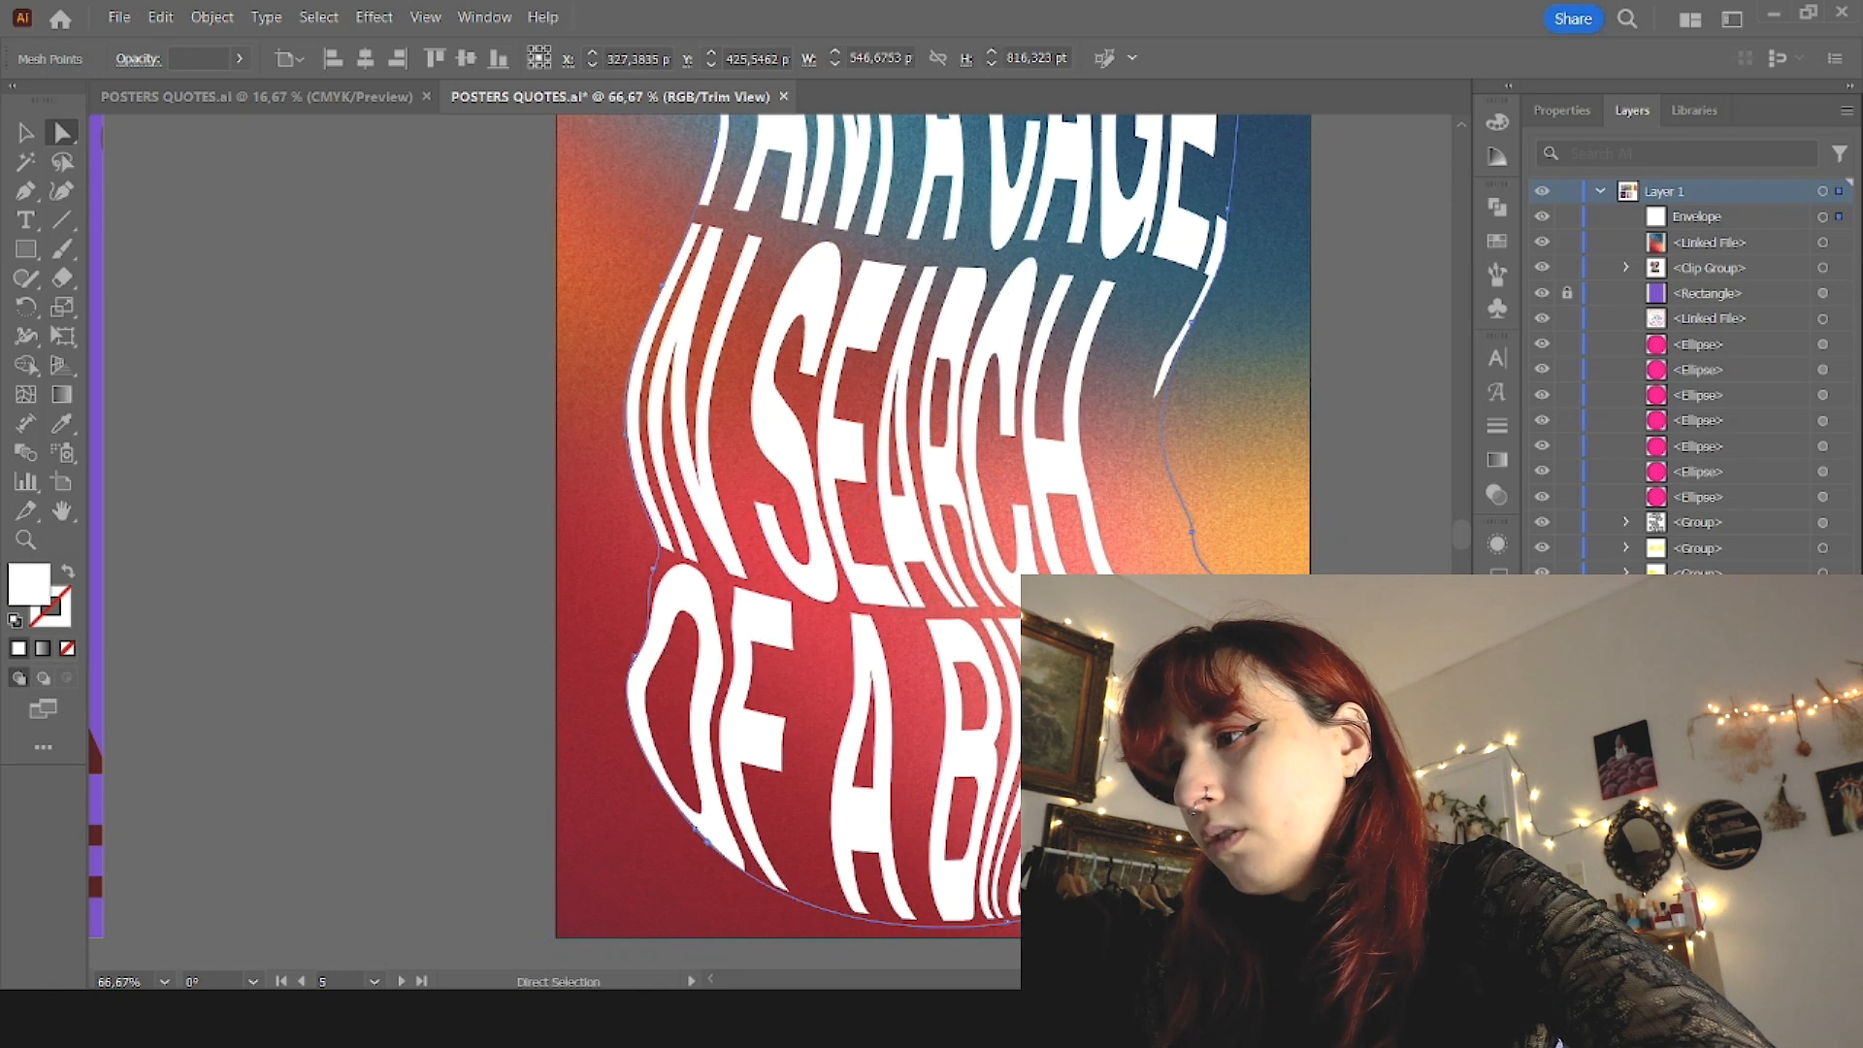
drag(1196, 821, 1242, 817)
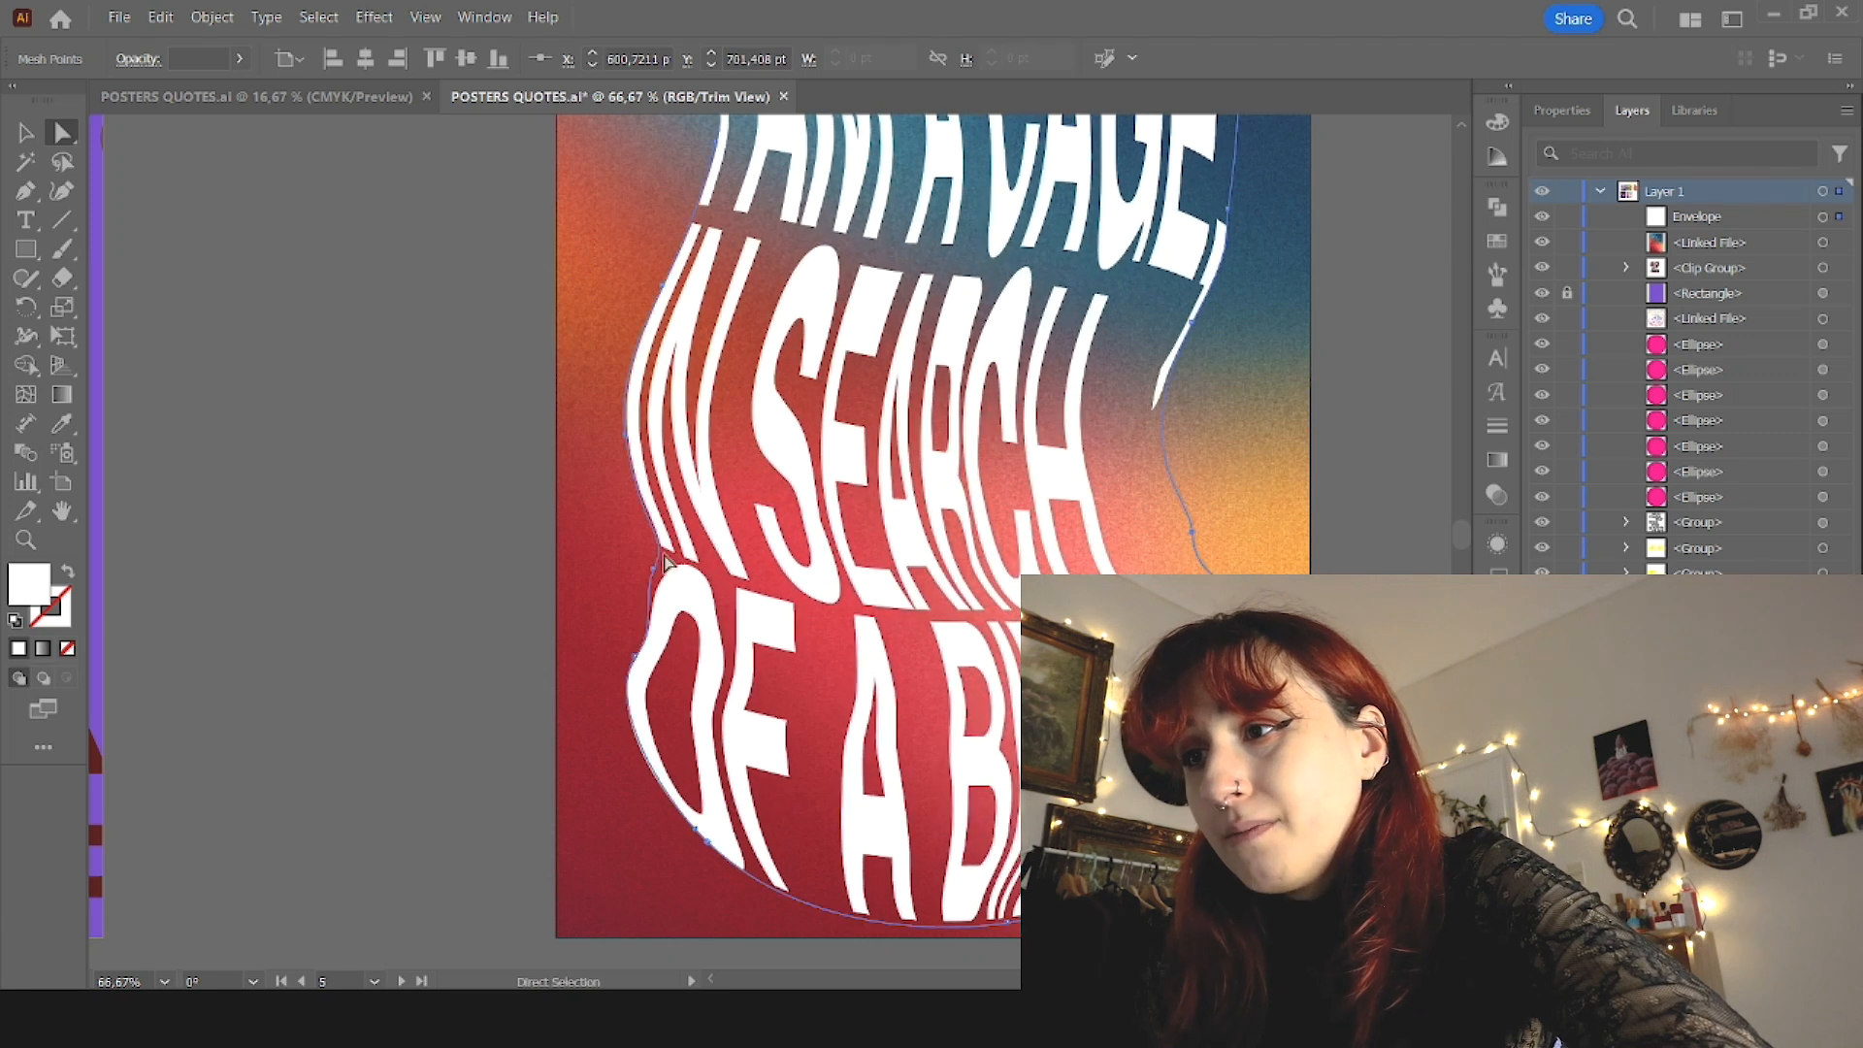
drag(649, 576, 626, 575)
drag(641, 664, 638, 706)
drag(709, 842, 680, 874)
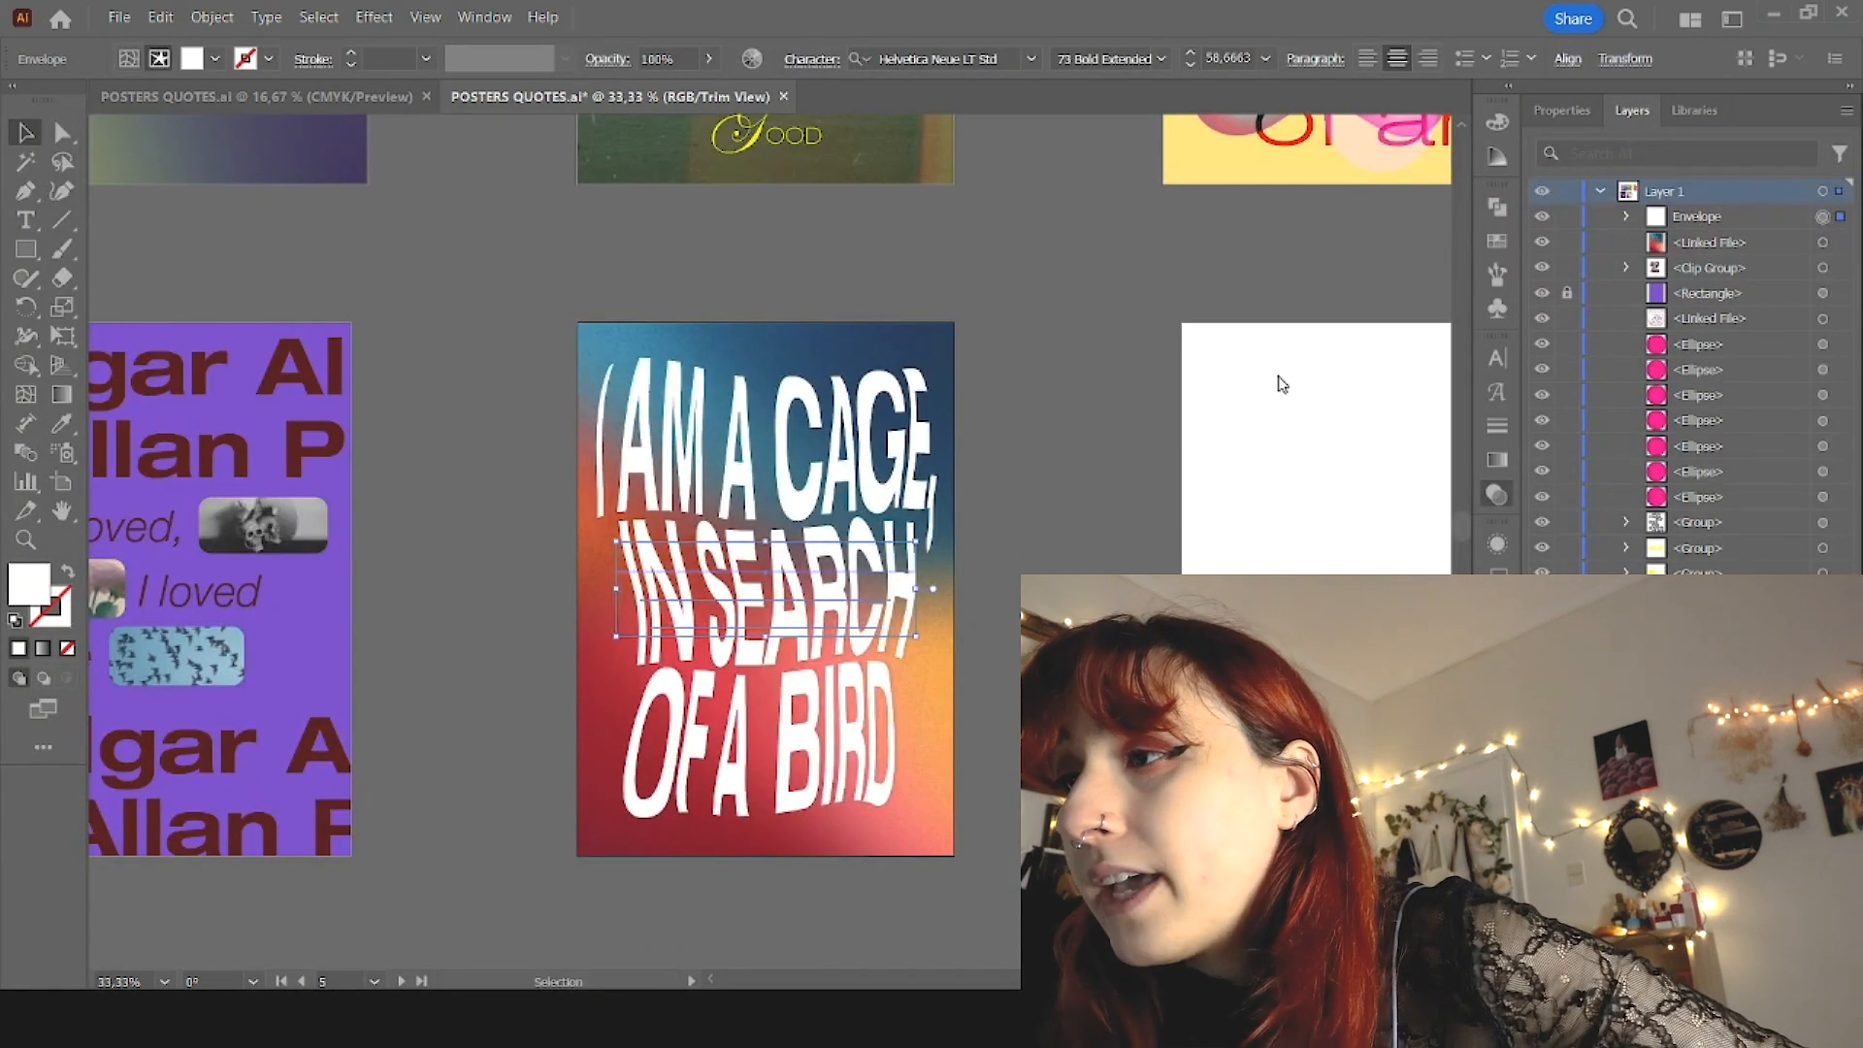
Step: Apply a blending mode that inverts the gradient's colors in the warped cage lettering and clear the selection
click(1282, 699)
click(1281, 699)
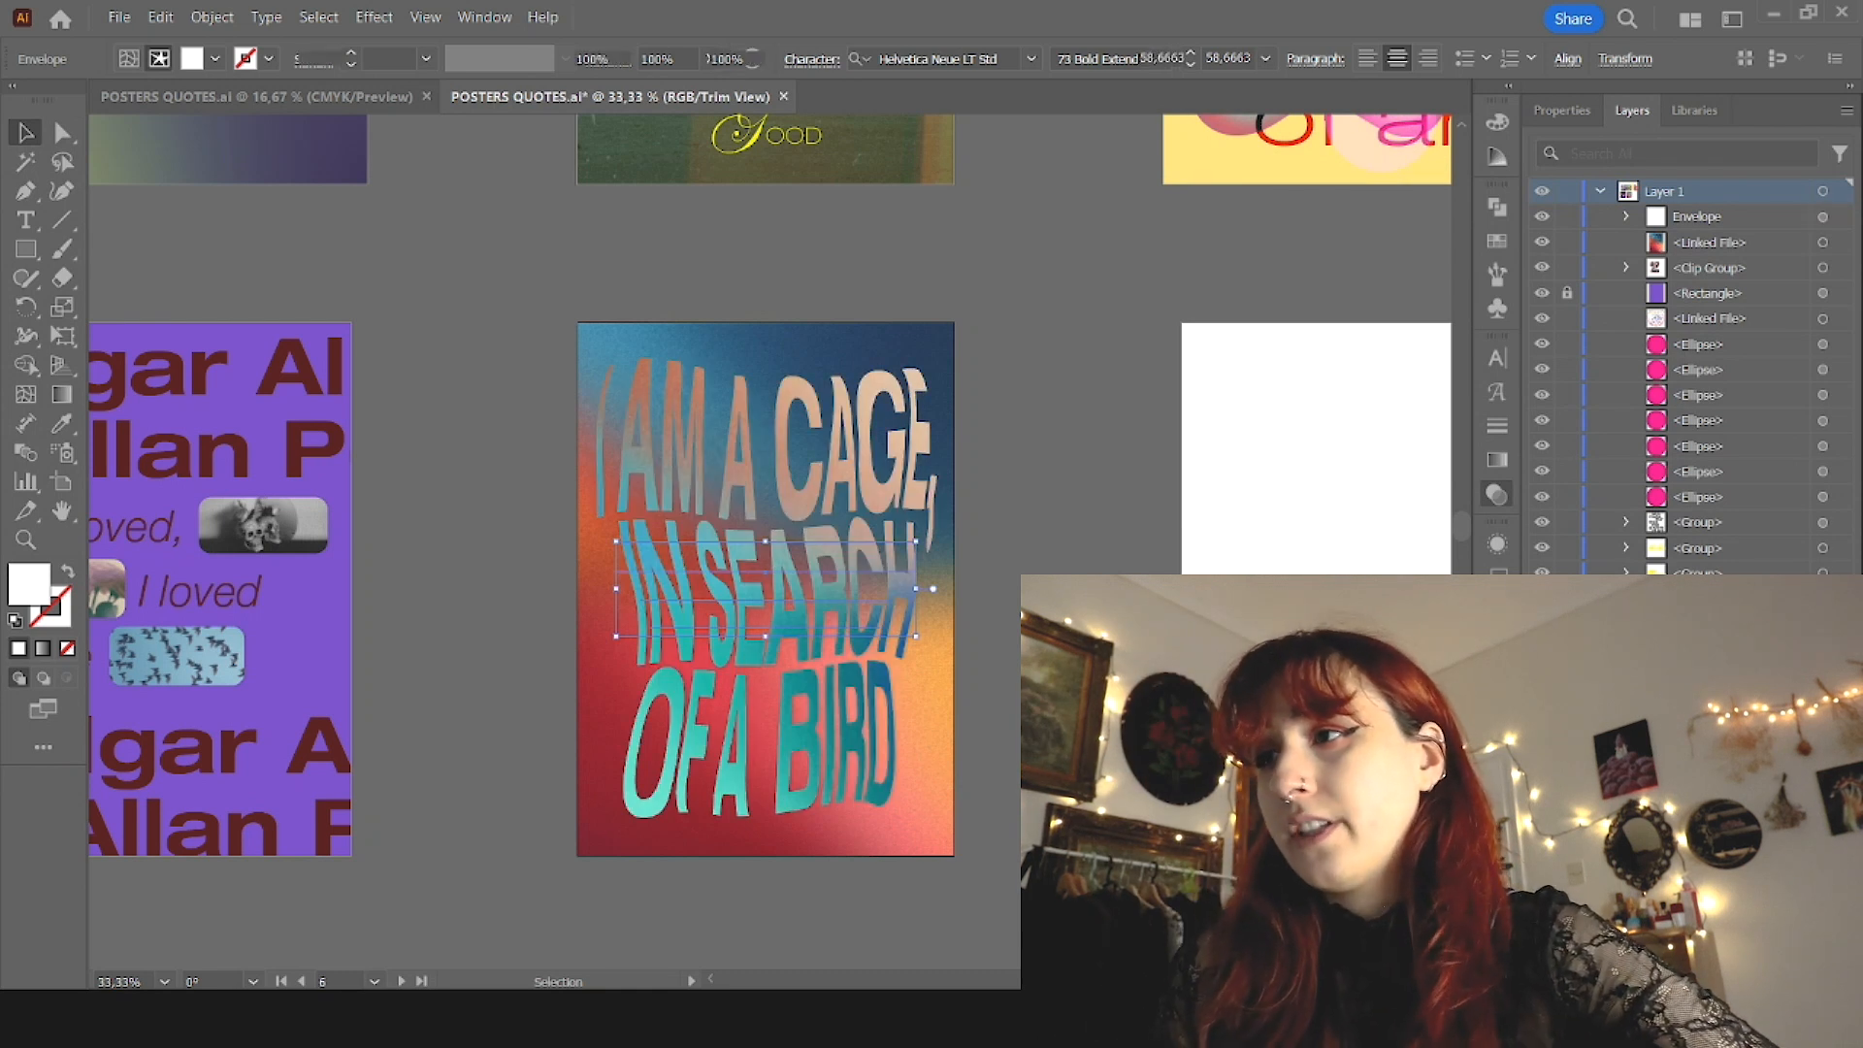
click(1305, 670)
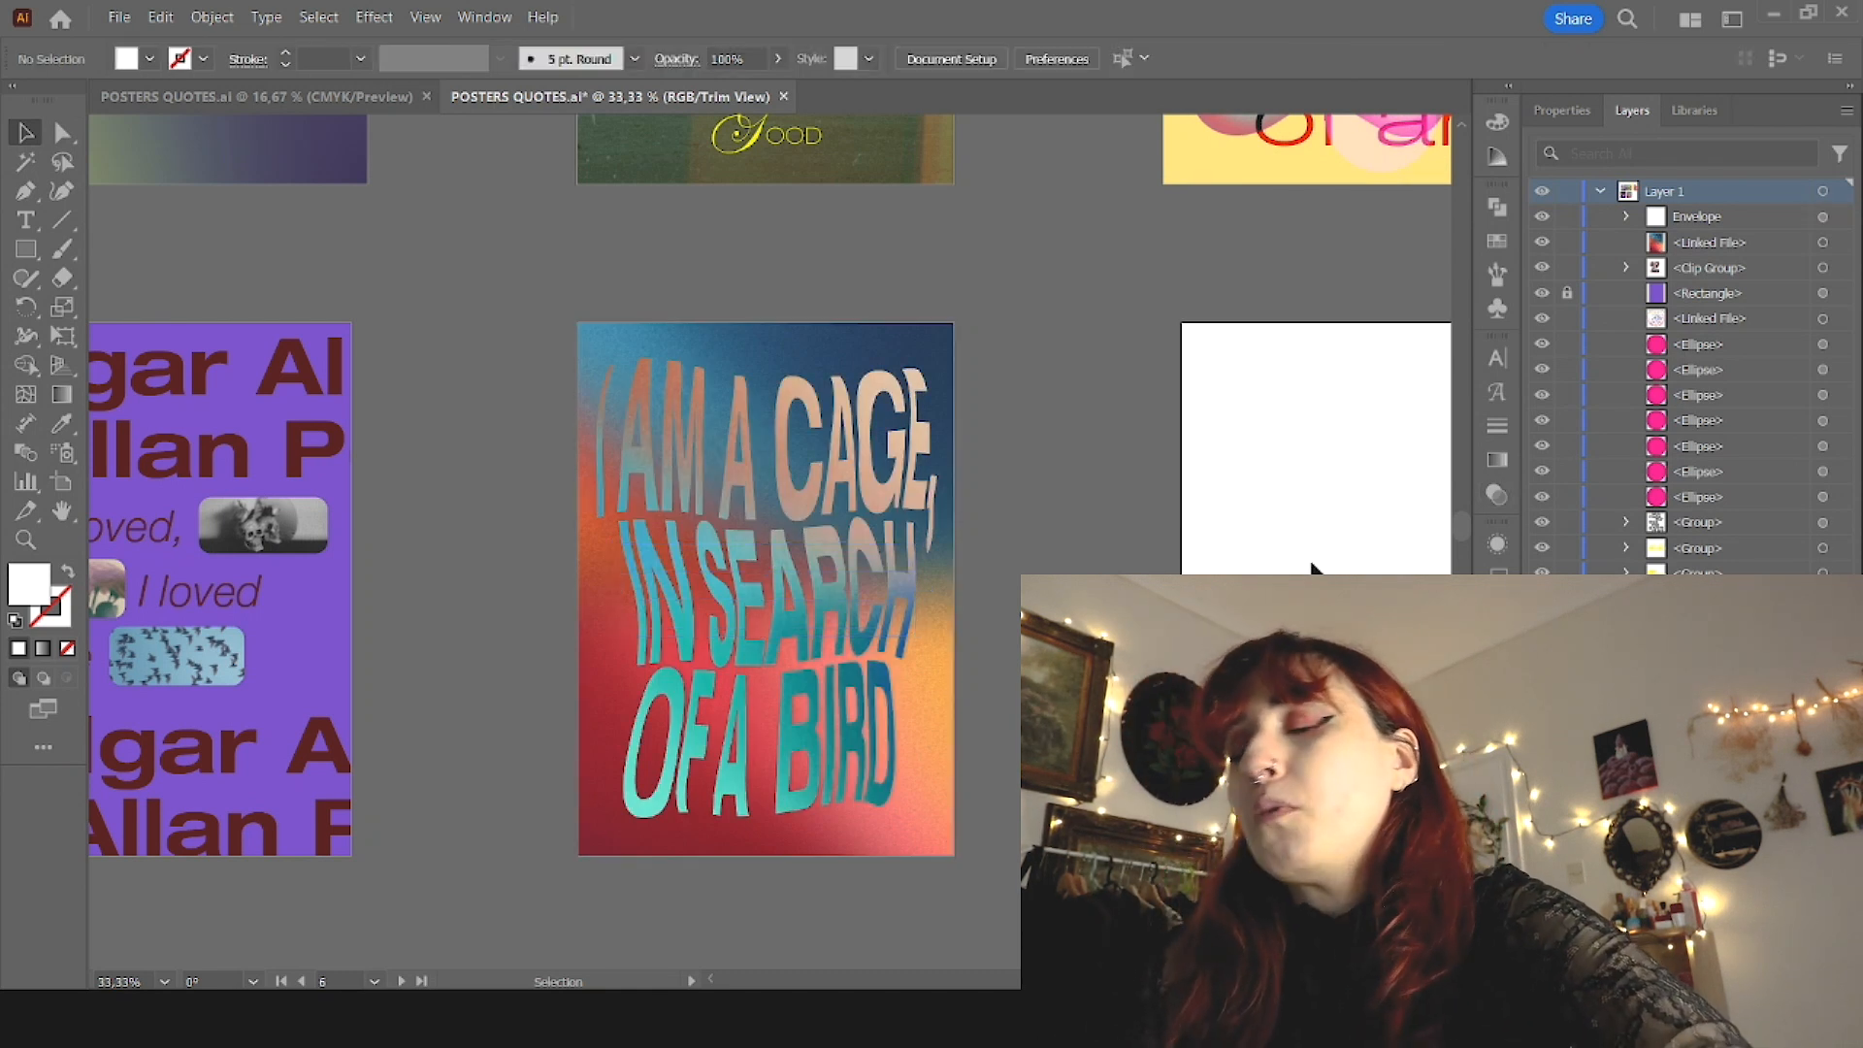
Step: Paste the "It was love at first sight" quote as a text line on the blank artboard beside the cage poster
scroll(903, 854, down, 2)
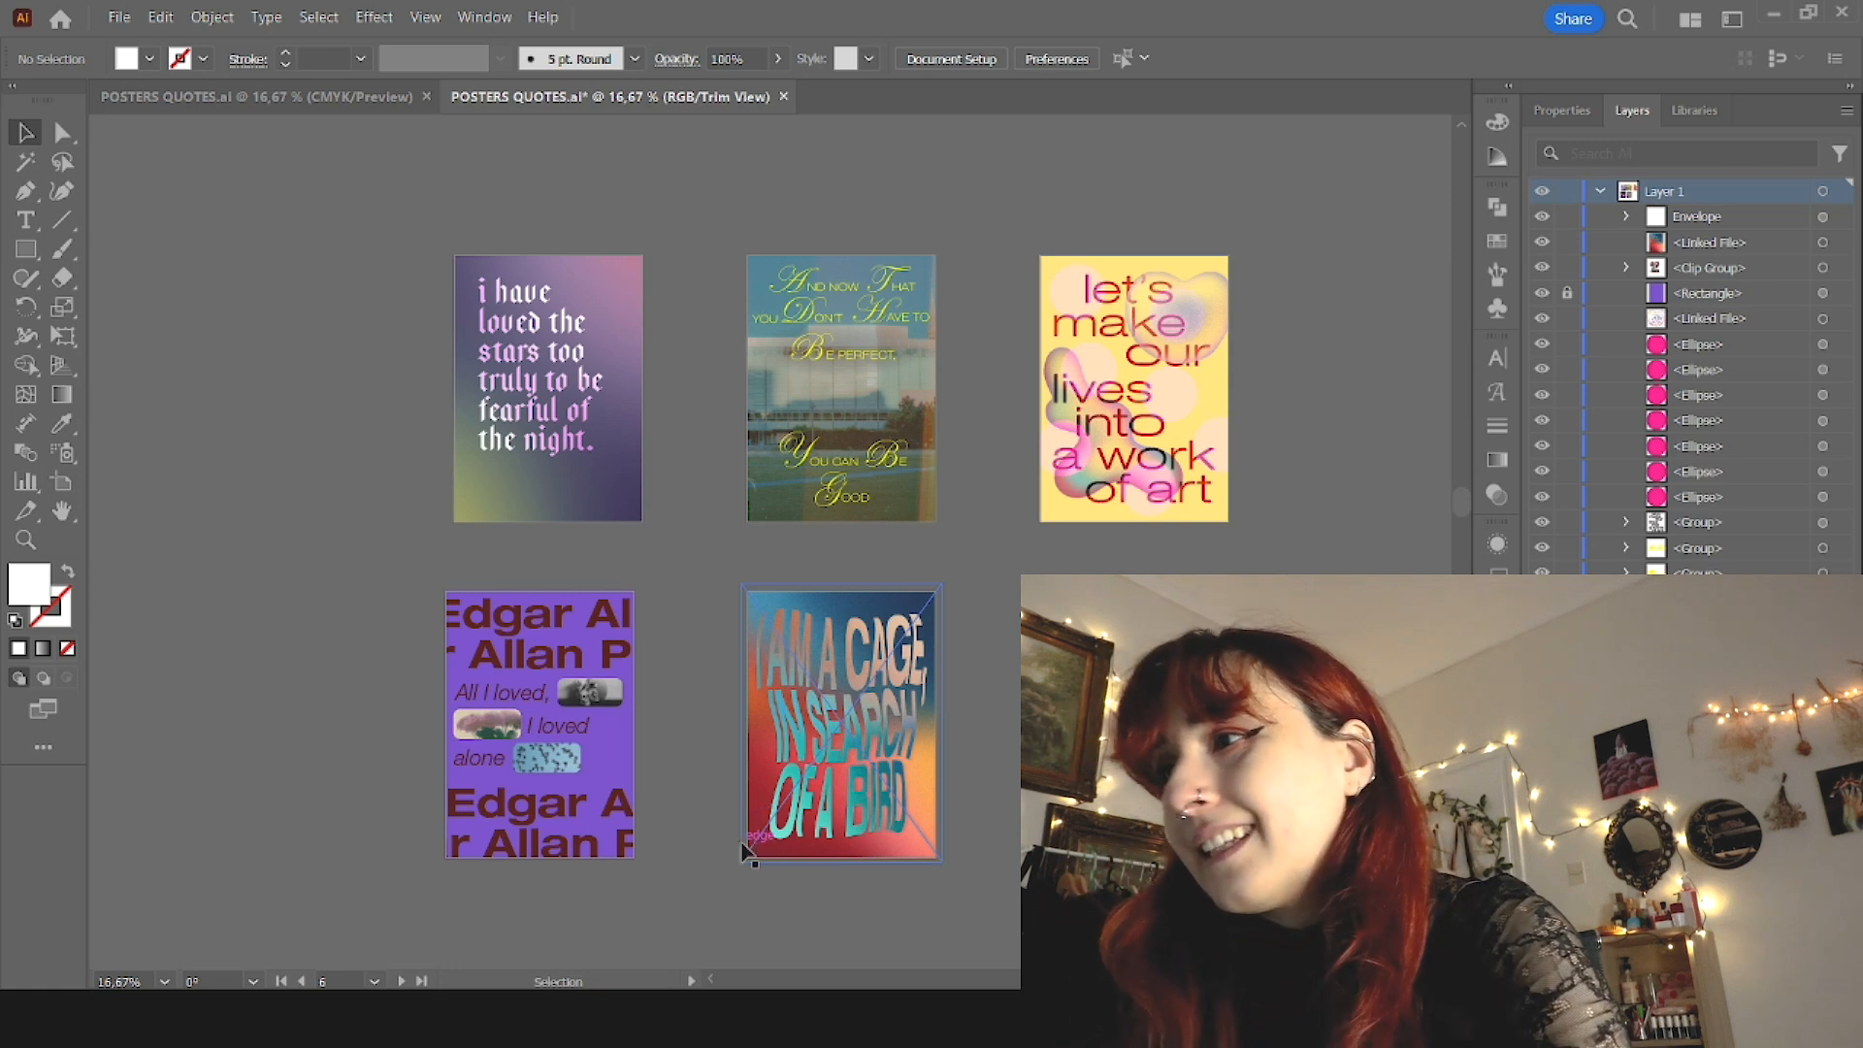
scroll(766, 553, right, 7)
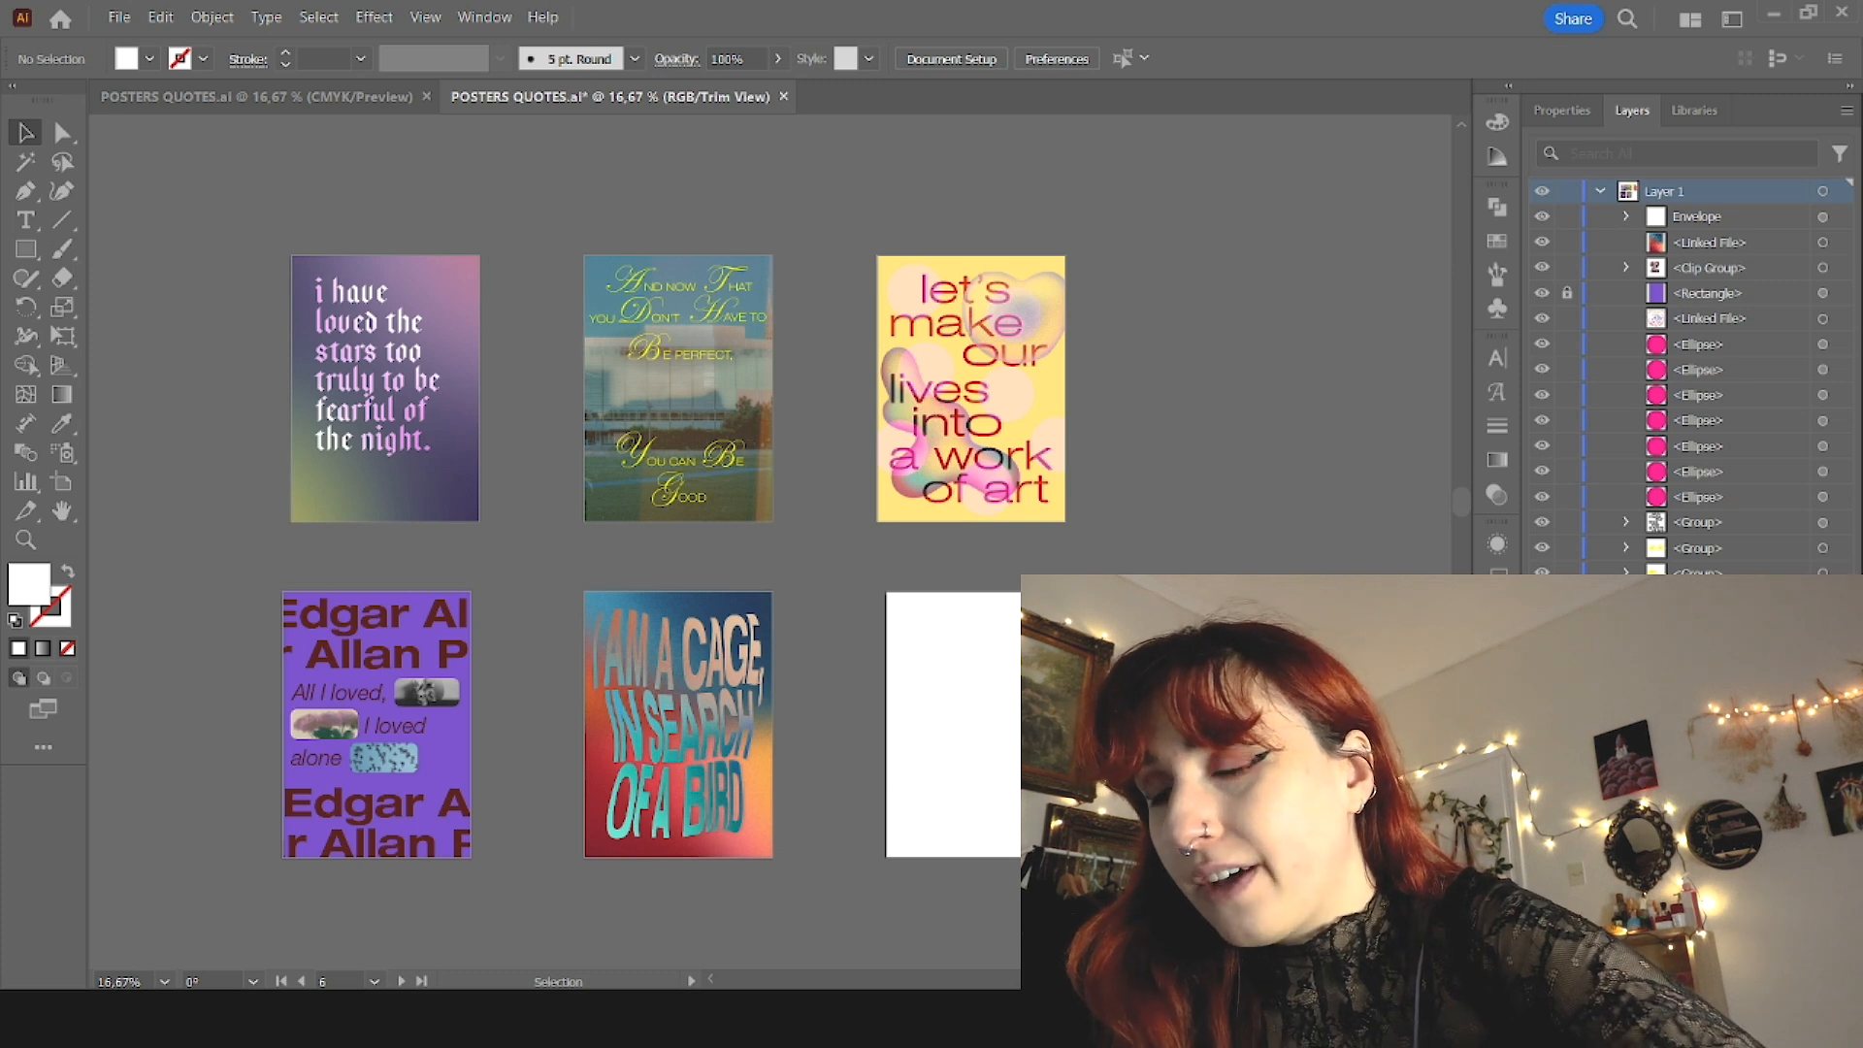
scroll(1121, 856, up, 2)
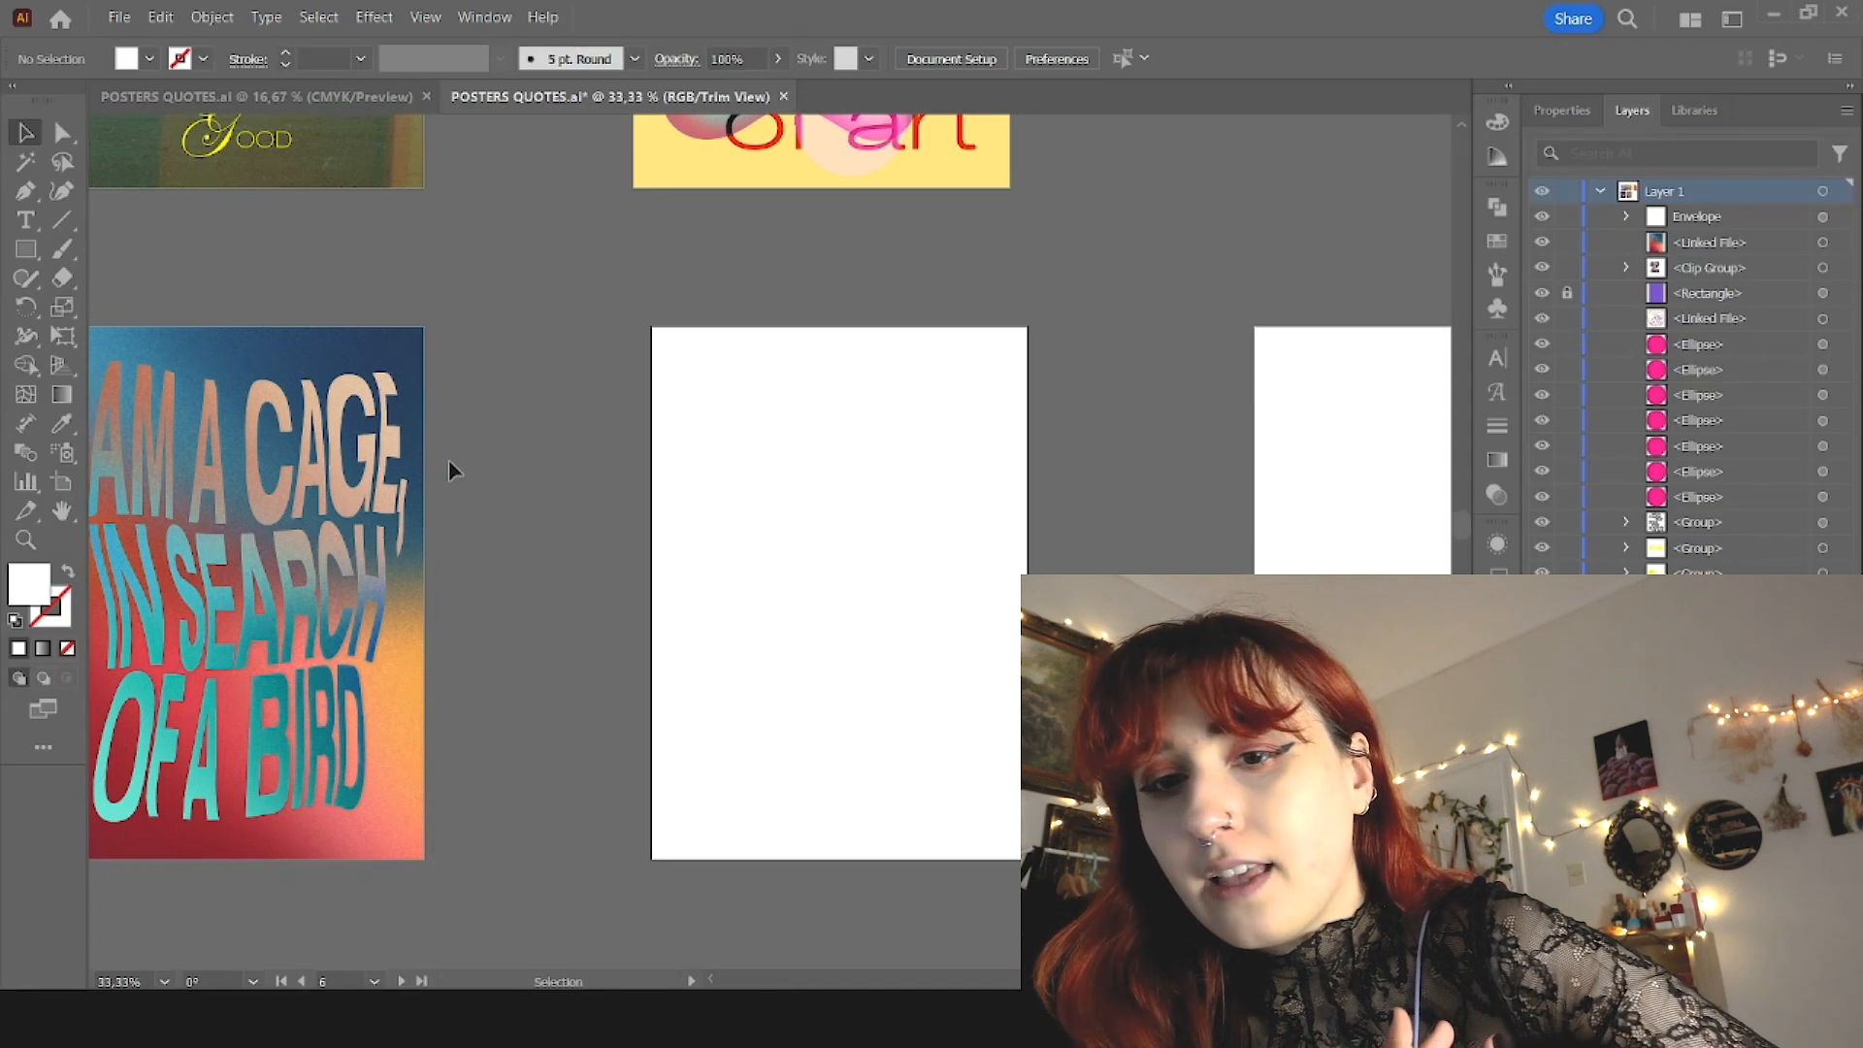
click(325, 853)
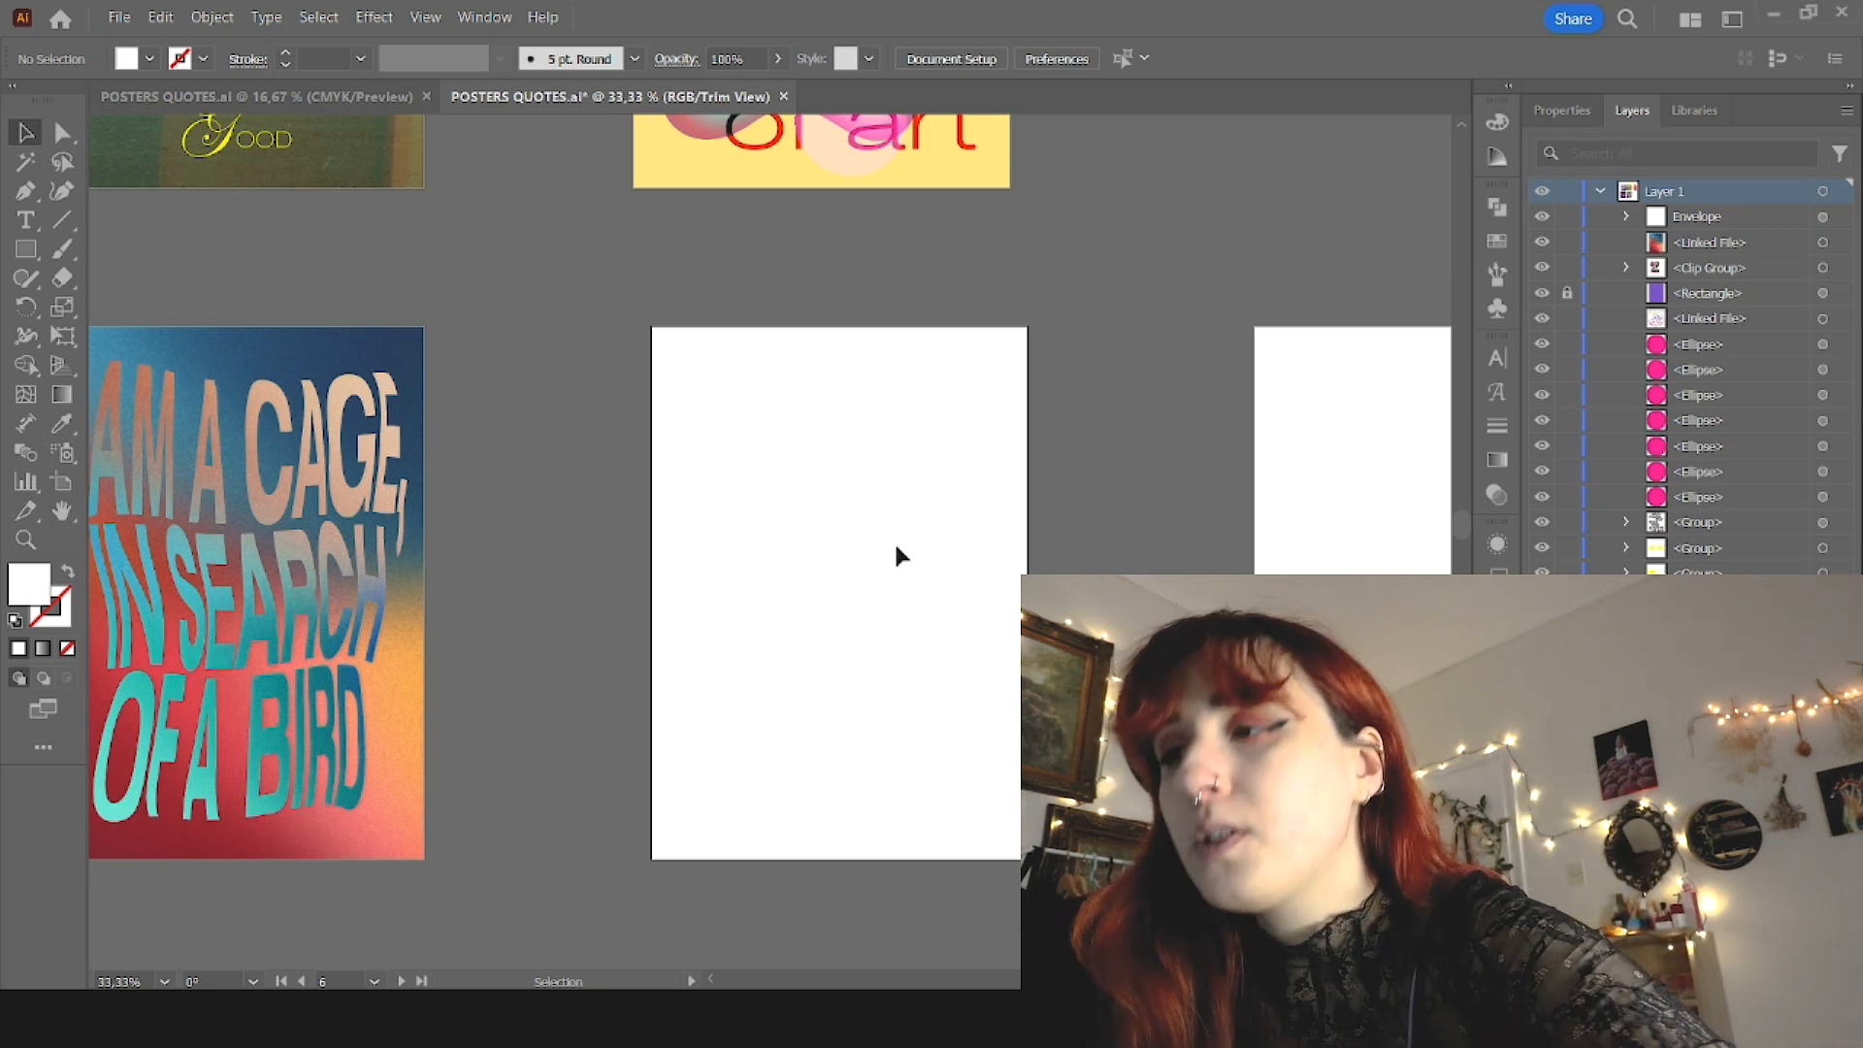
key(t)
click(727, 491)
text(It was love at first sight, at last sight, at ever and ever sight.)
key(Escape)
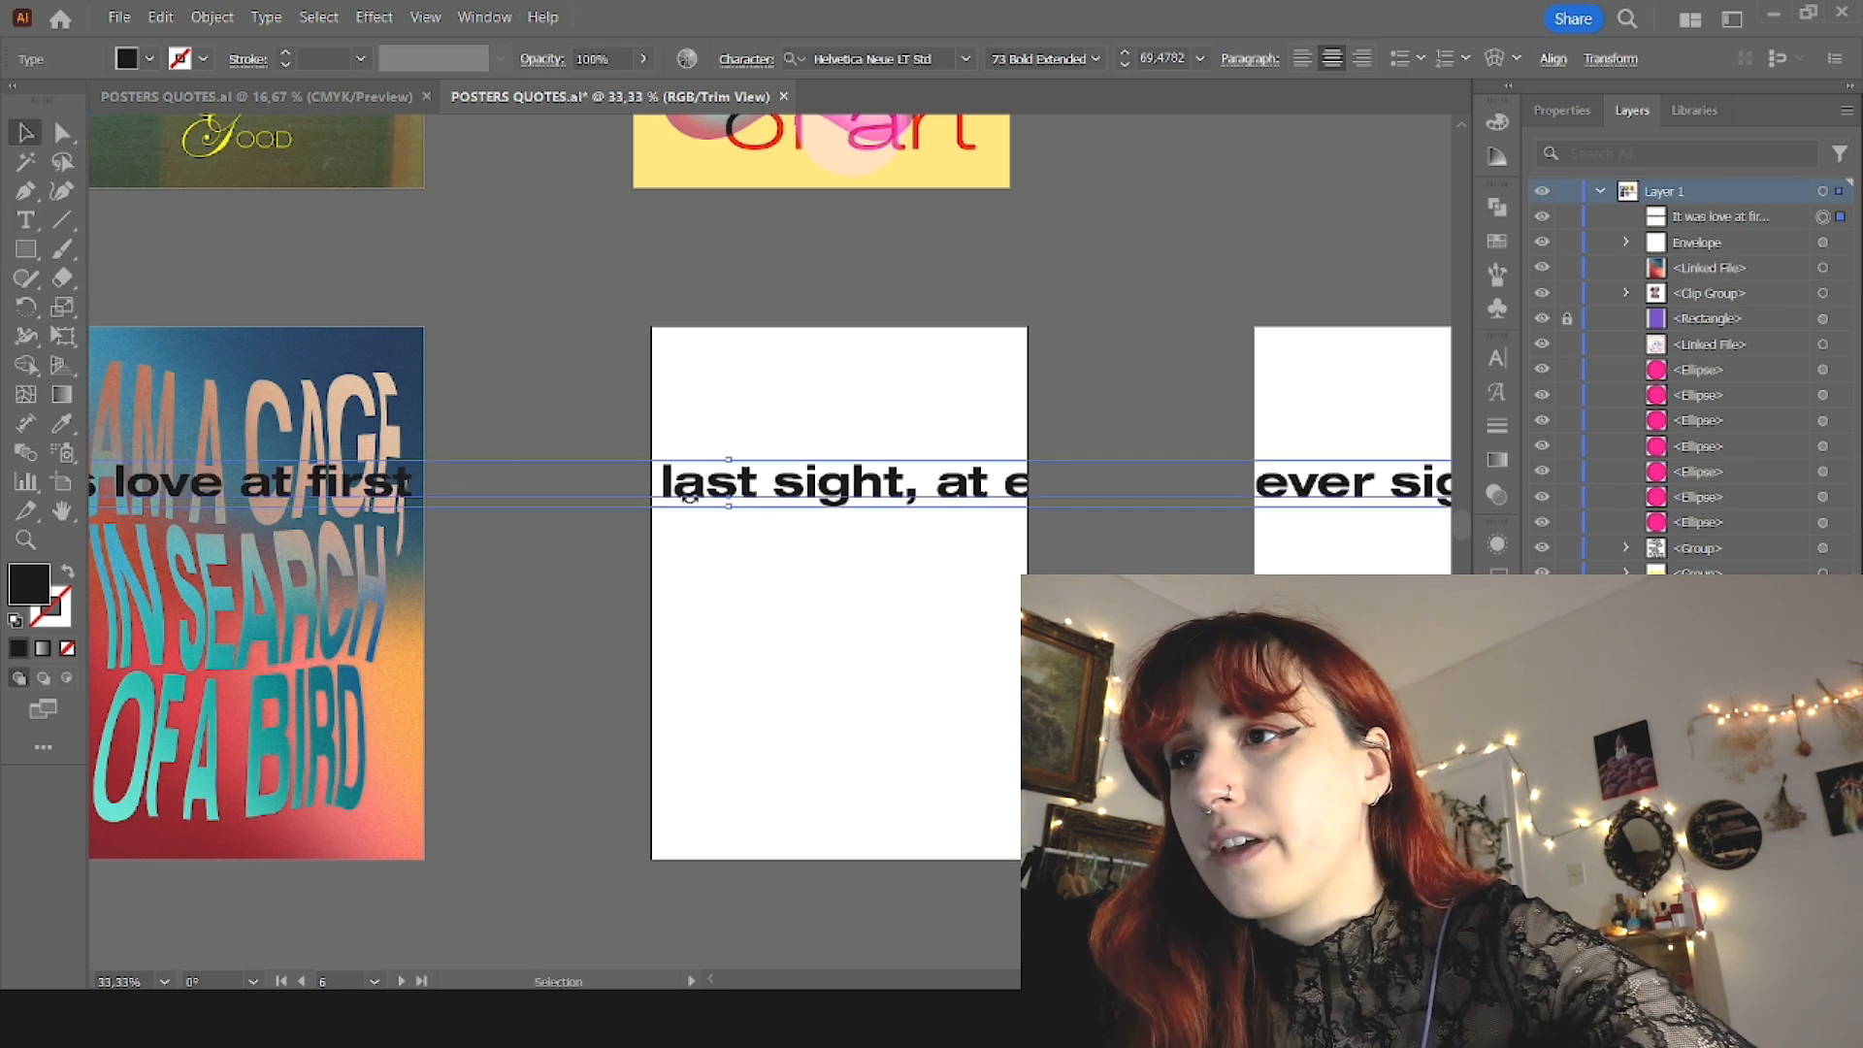
Step: Move the quote line above the blank artboard and set its font to Artistic Condensed Demo Regular
drag(365, 483, 956, 390)
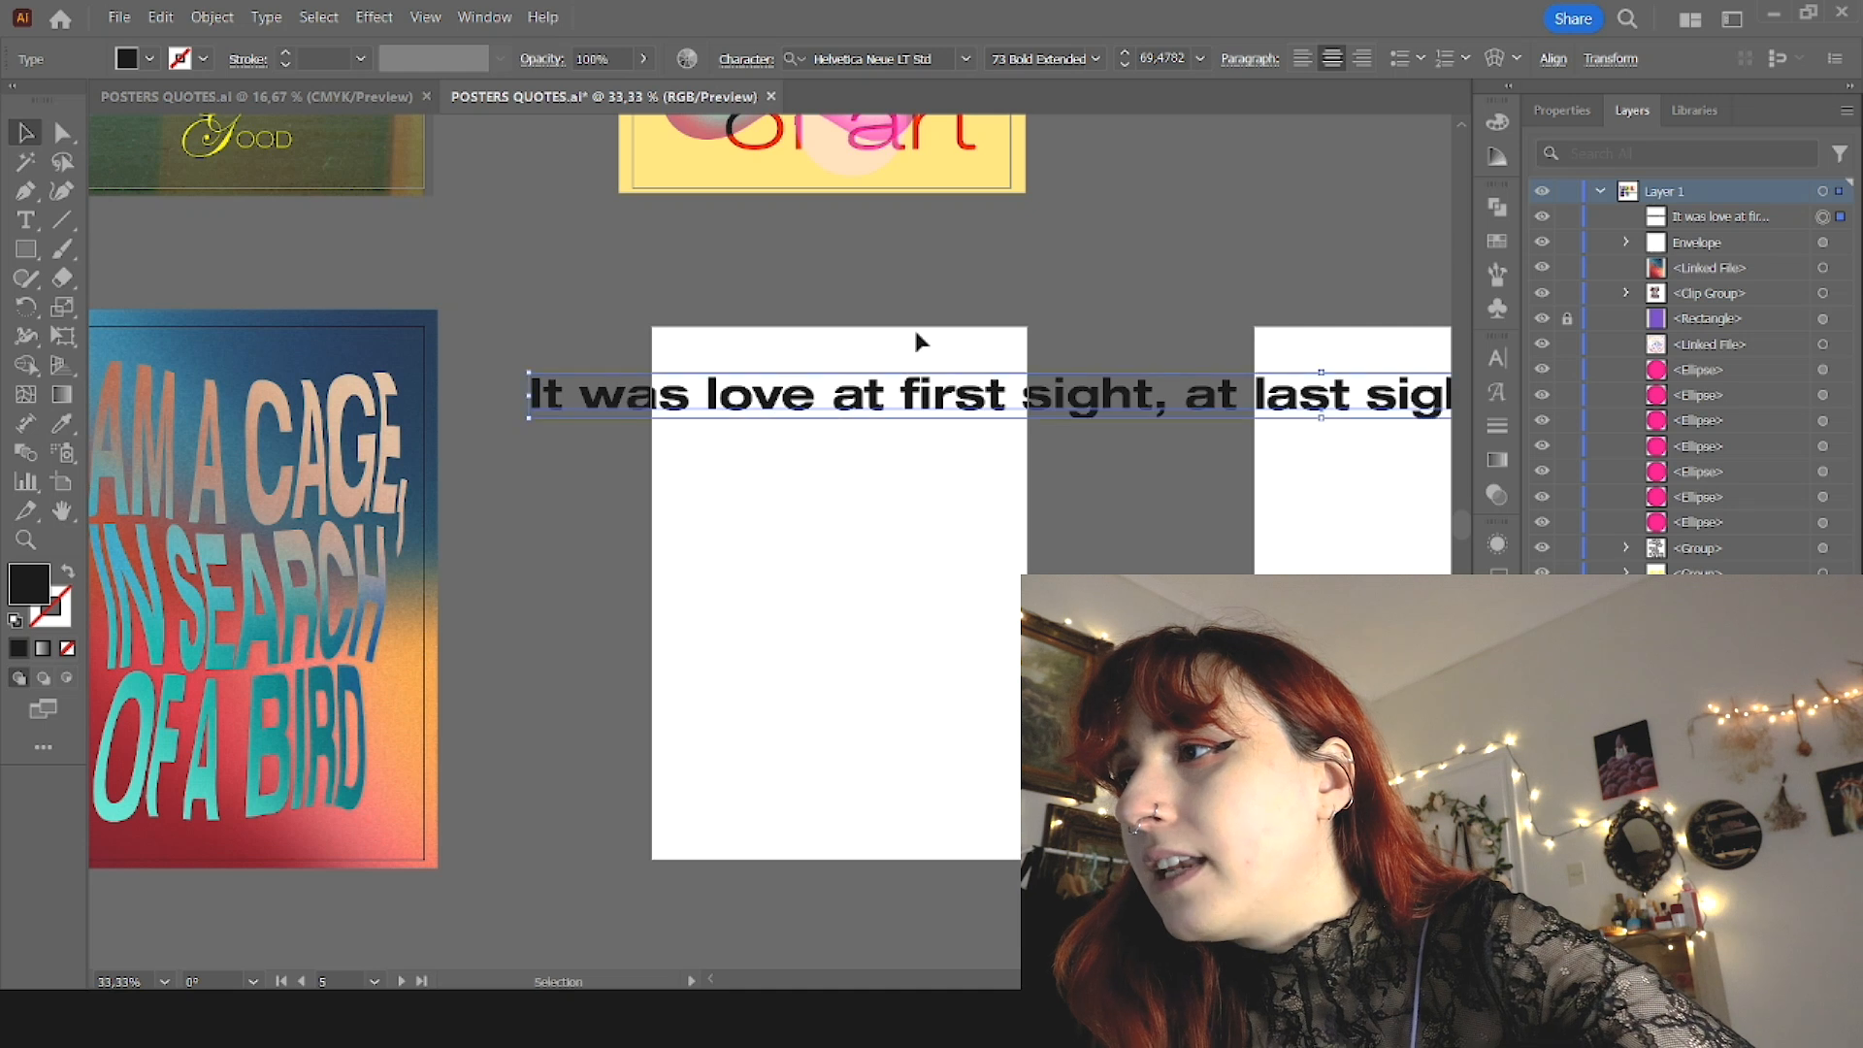
click(968, 62)
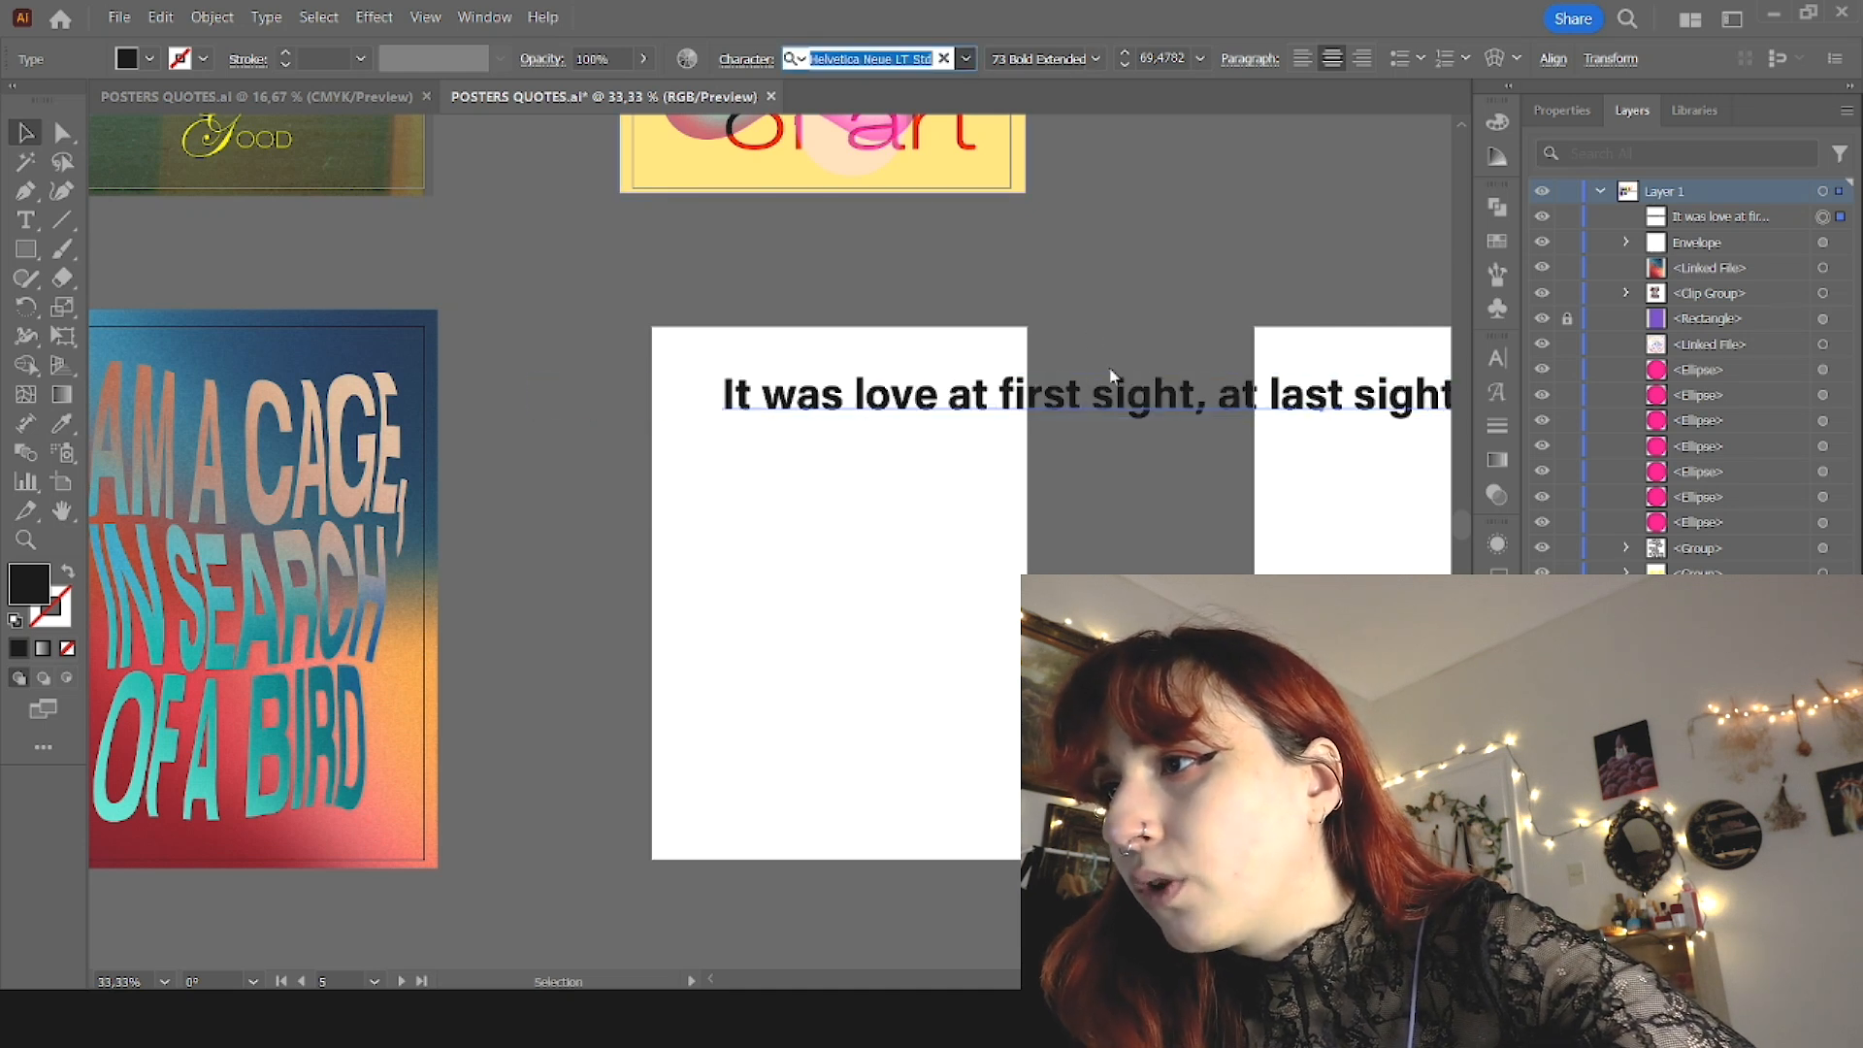
drag(879, 409, 592, 295)
click(874, 59)
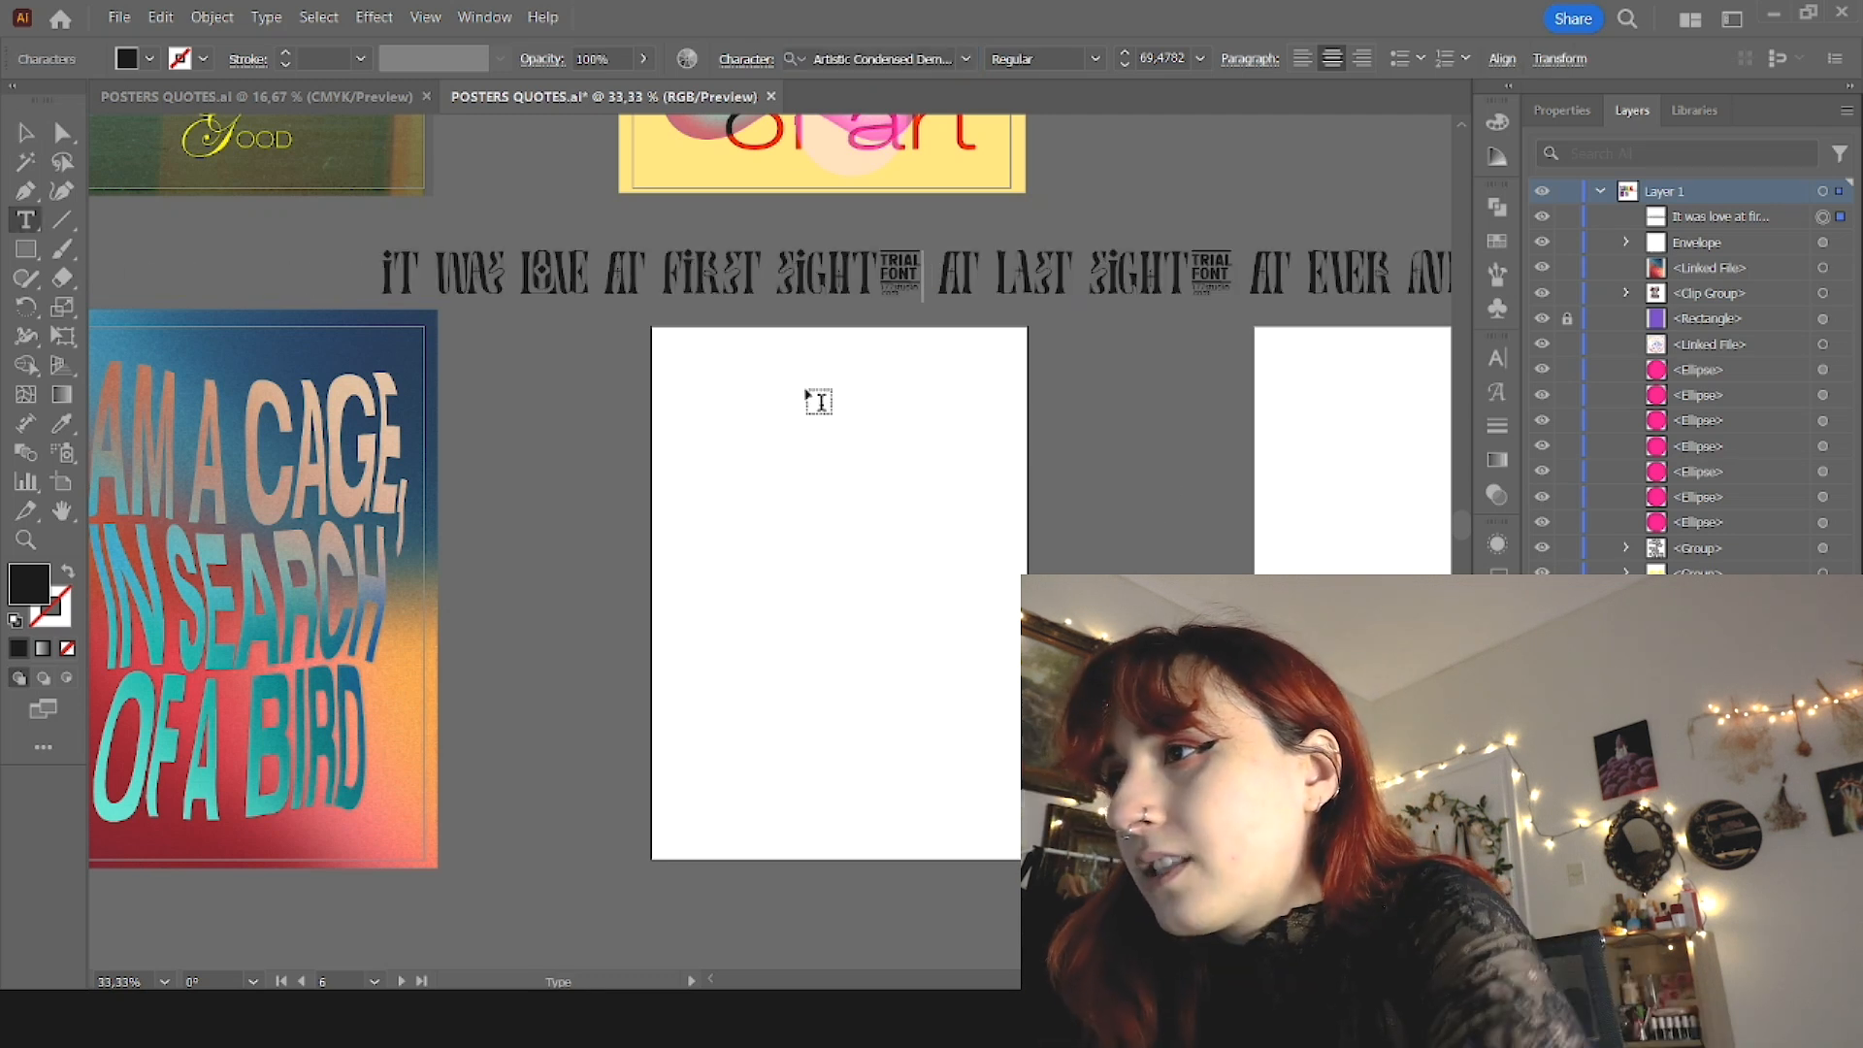
scroll(813, 388, down, 1)
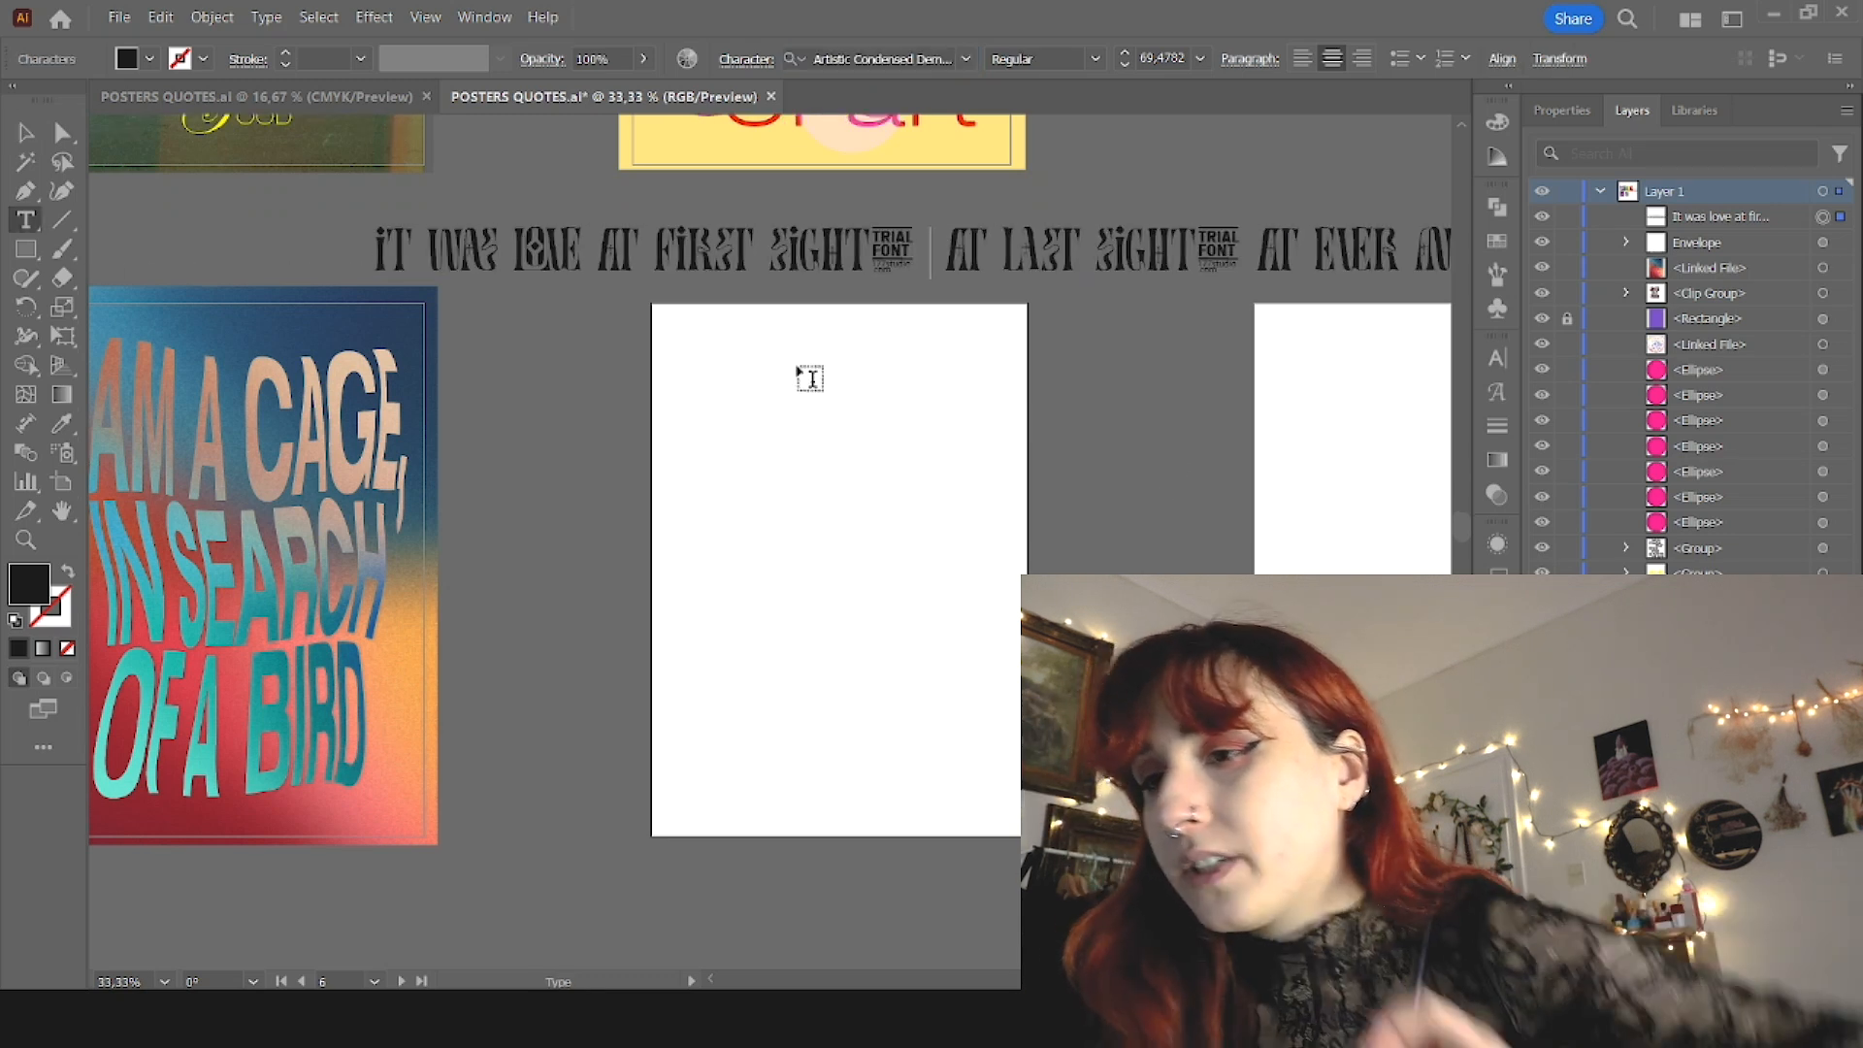
Step: Delete the comma and the space after "first sight" in the quote line
key(BackSpace)
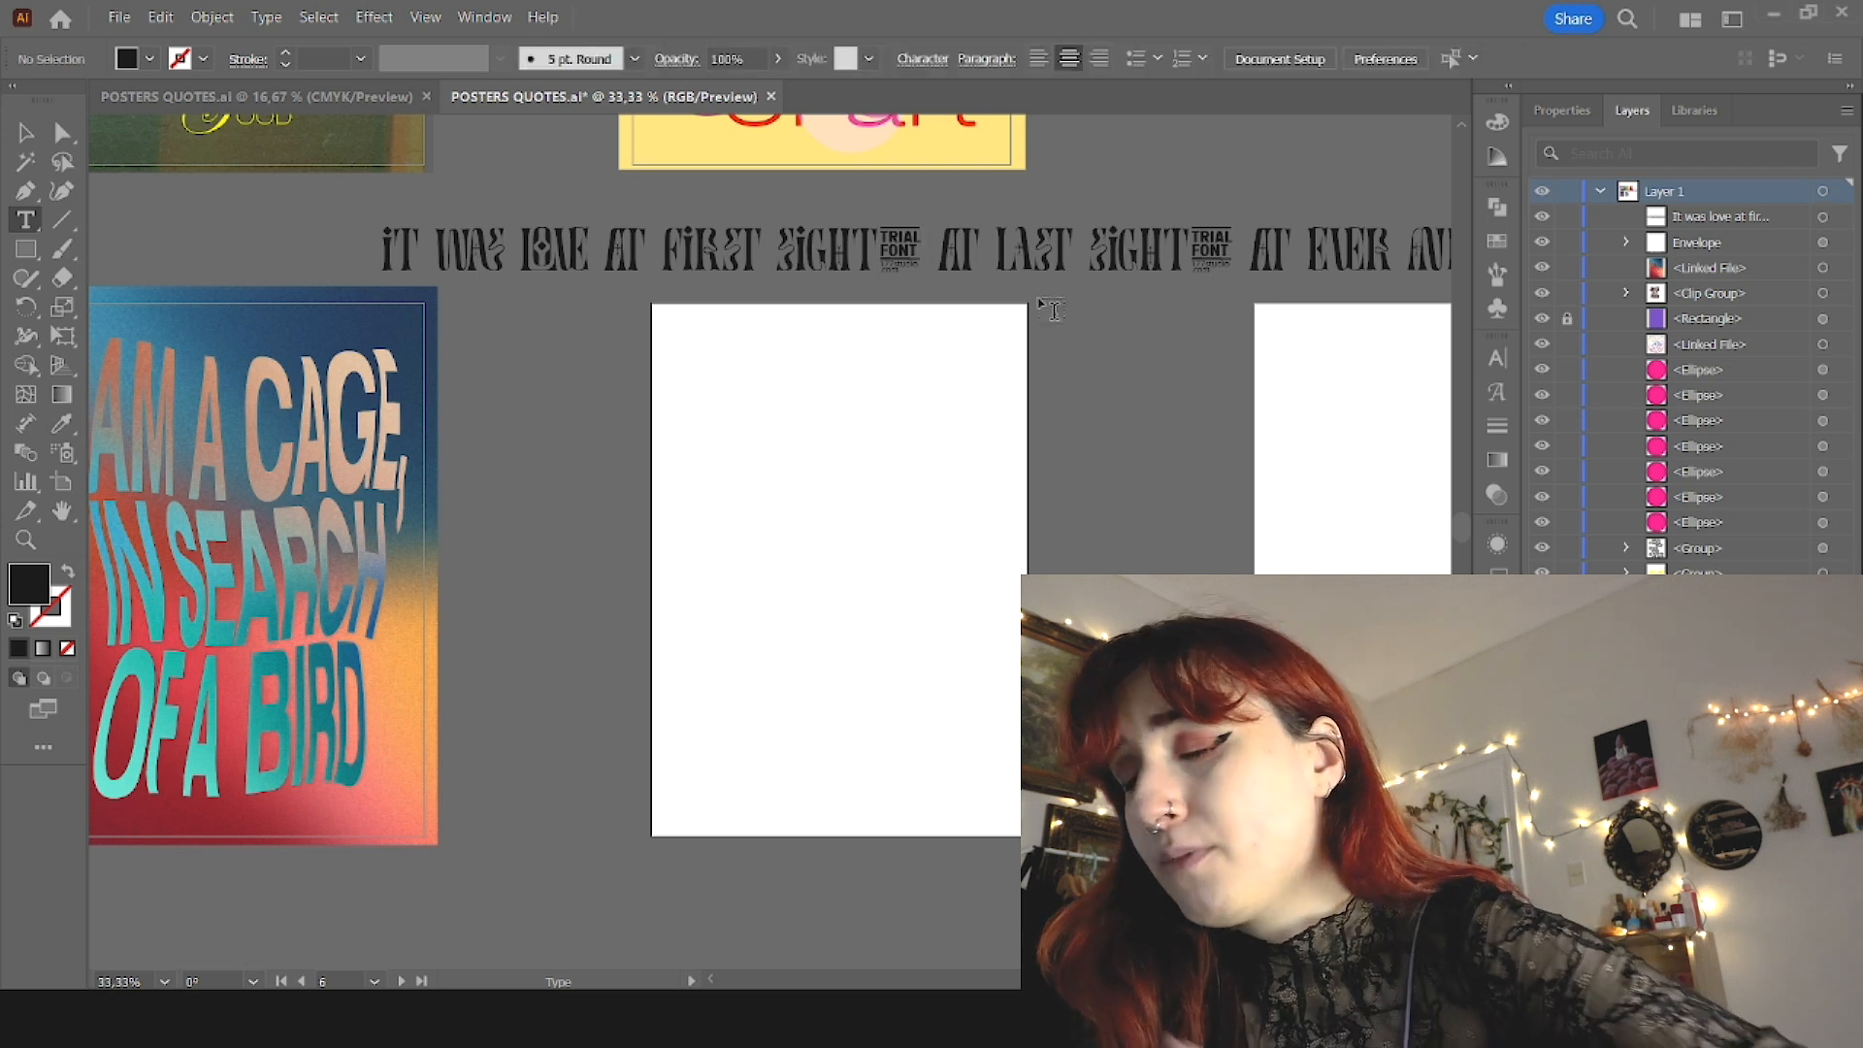
drag(936, 254, 881, 258)
key(BackSpace)
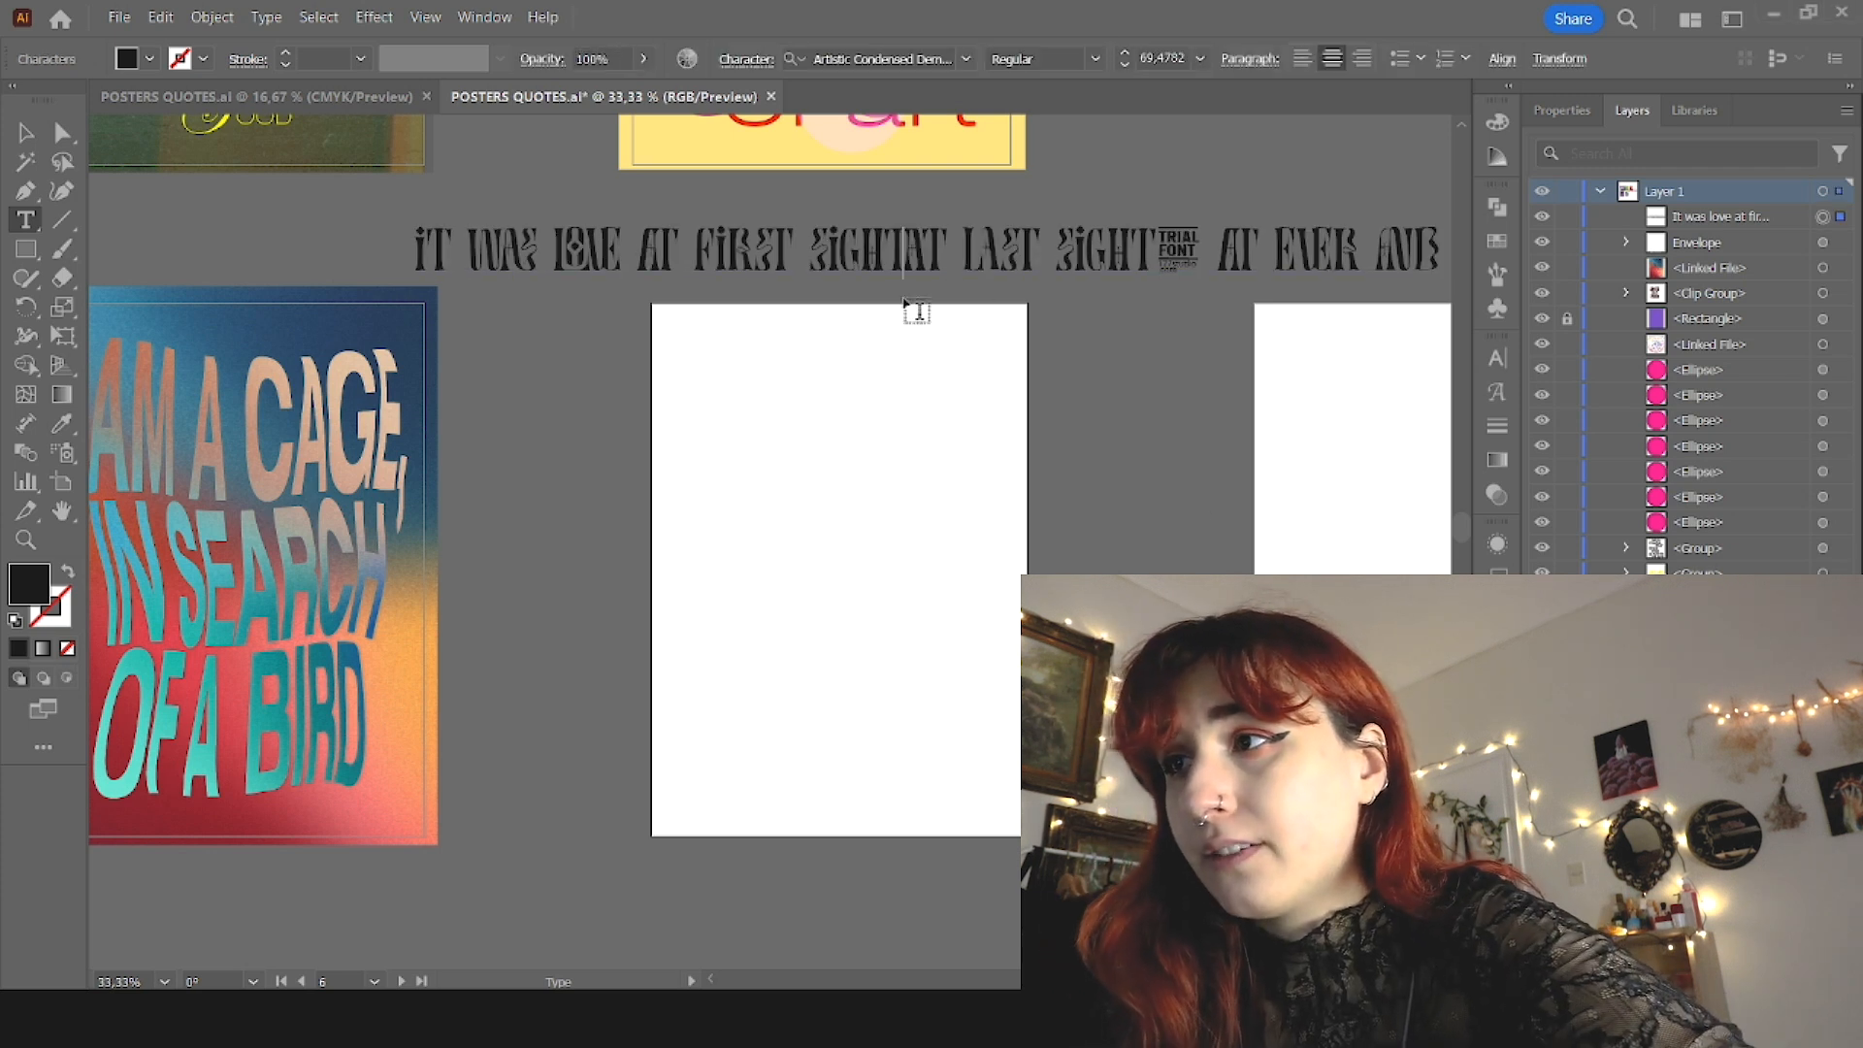
Step: Cut the rest of the quote and place "It was love at first sight" vertically along the blank artboard's right edge
scroll(543, 407, down, 1)
drag(818, 288, 1382, 288)
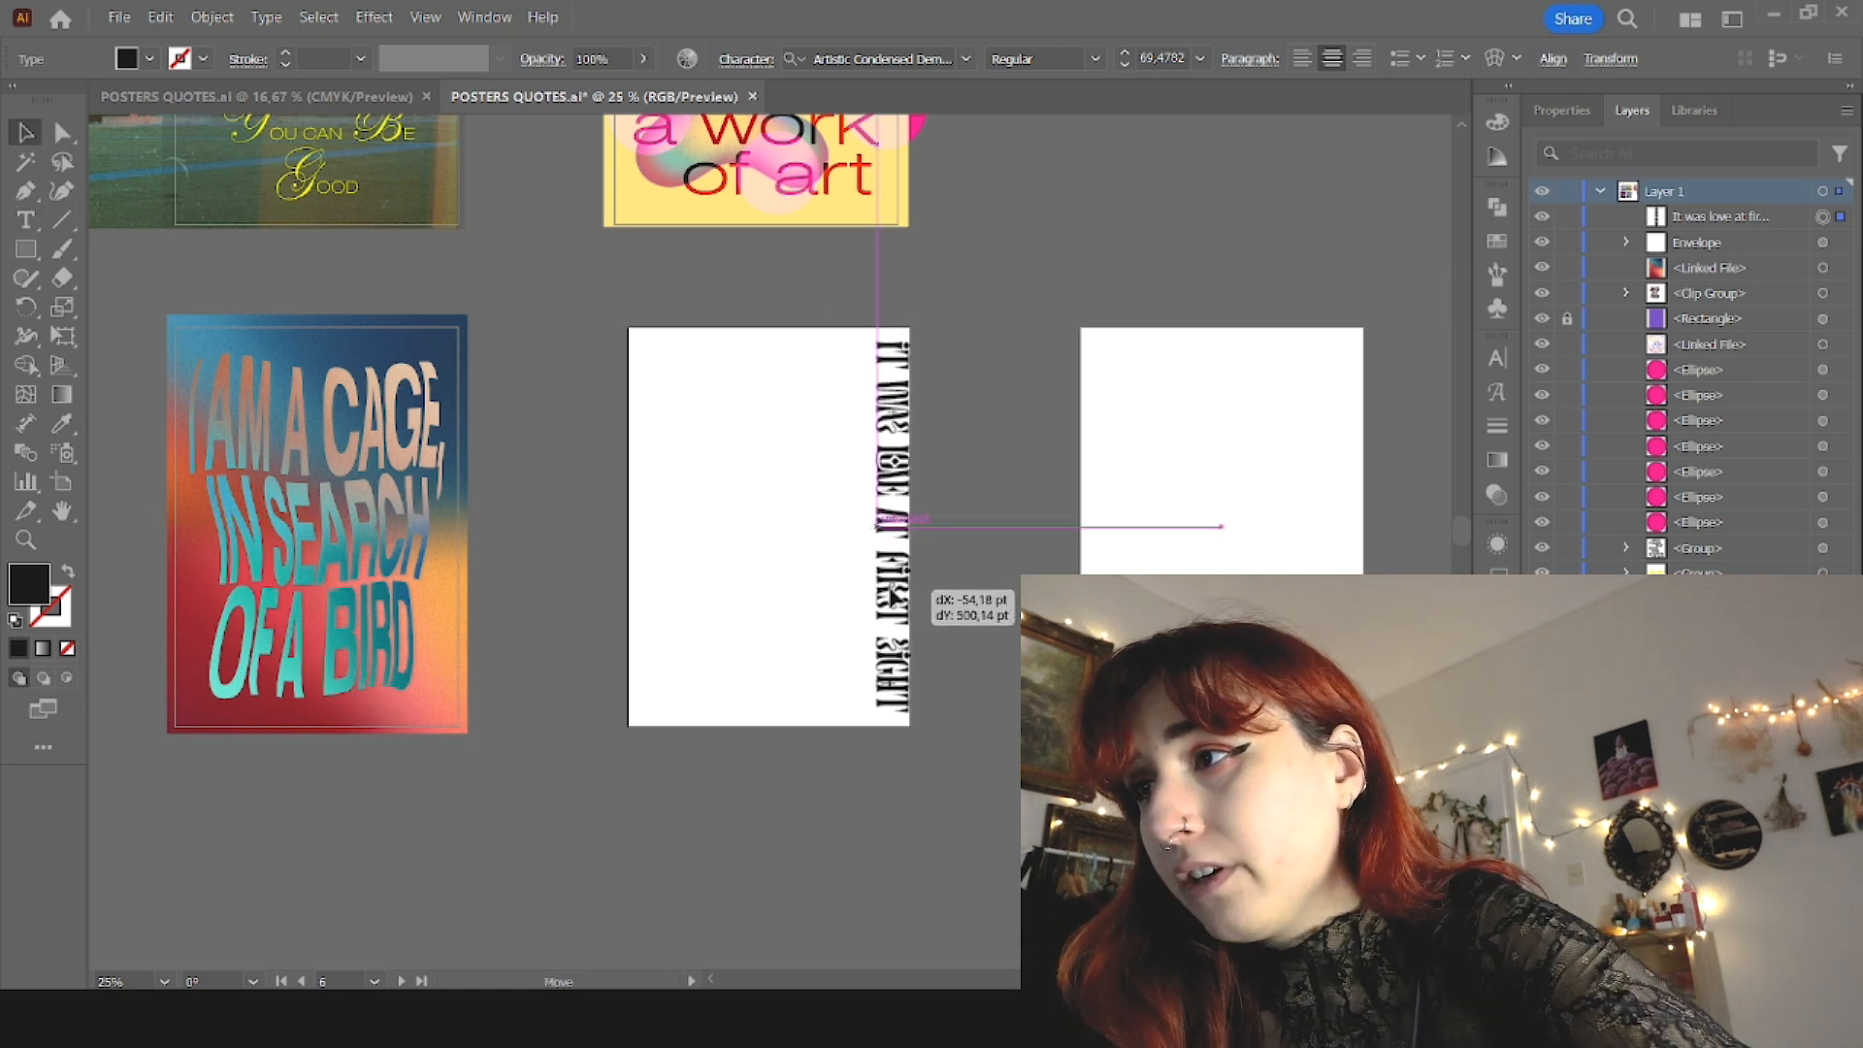
drag(893, 598, 887, 593)
click(1000, 614)
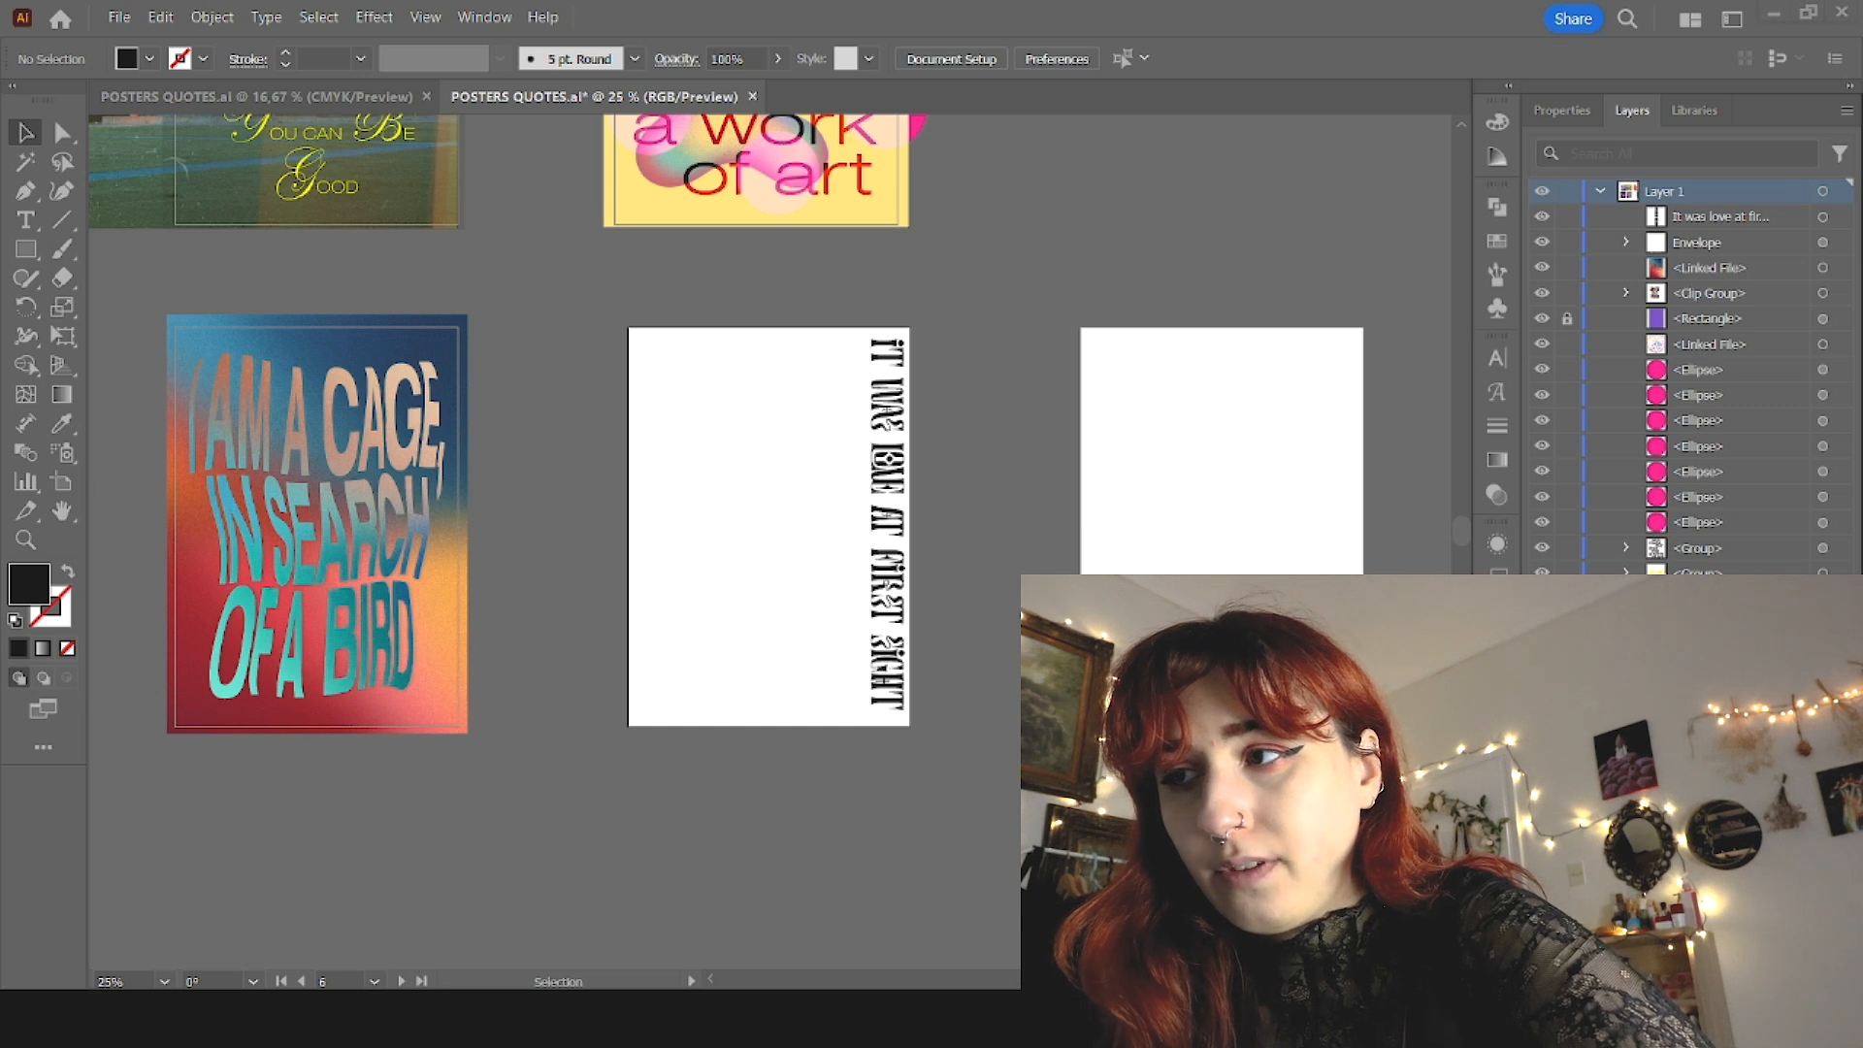
Step: Paste the rest of the quote as separate text, in uppercase Helvetica Neue LT Std 55 Roman, vertically beside the first line
key(t)
click(702, 504)
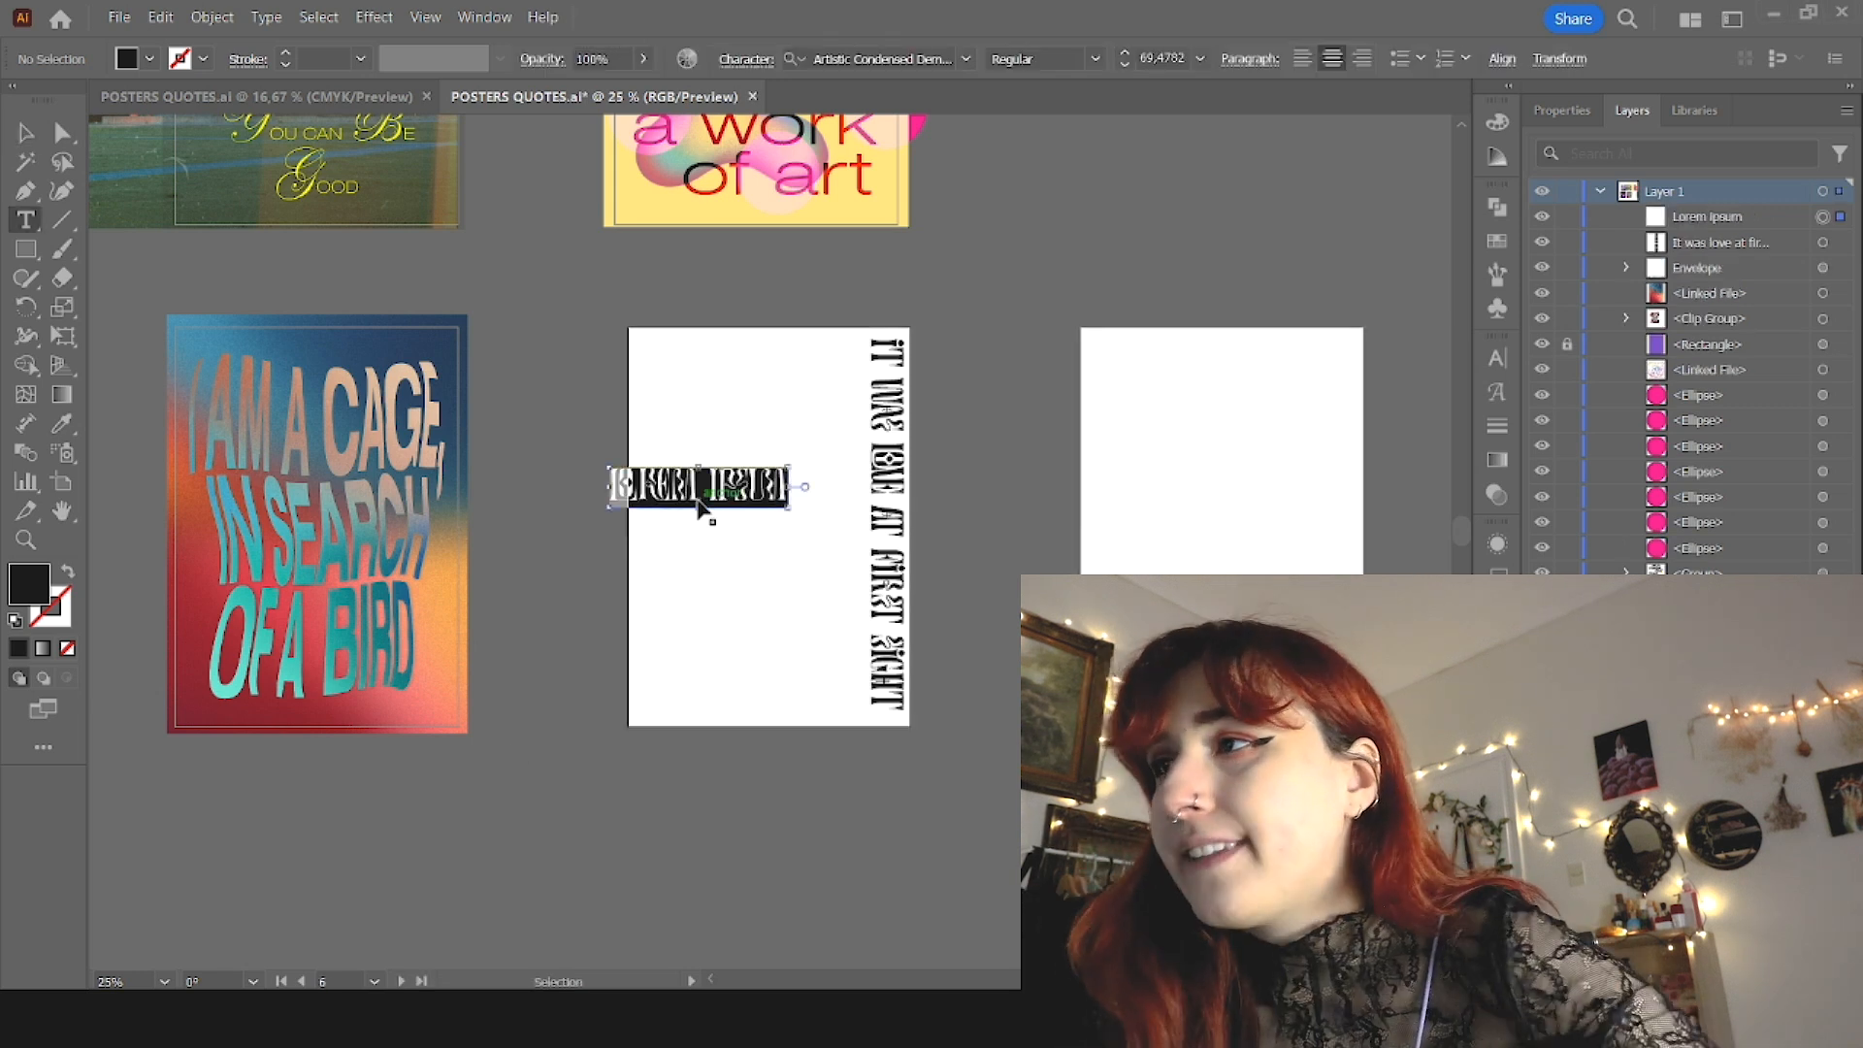
text(at last sight, at ever and ever sight)
key(Escape)
click(966, 59)
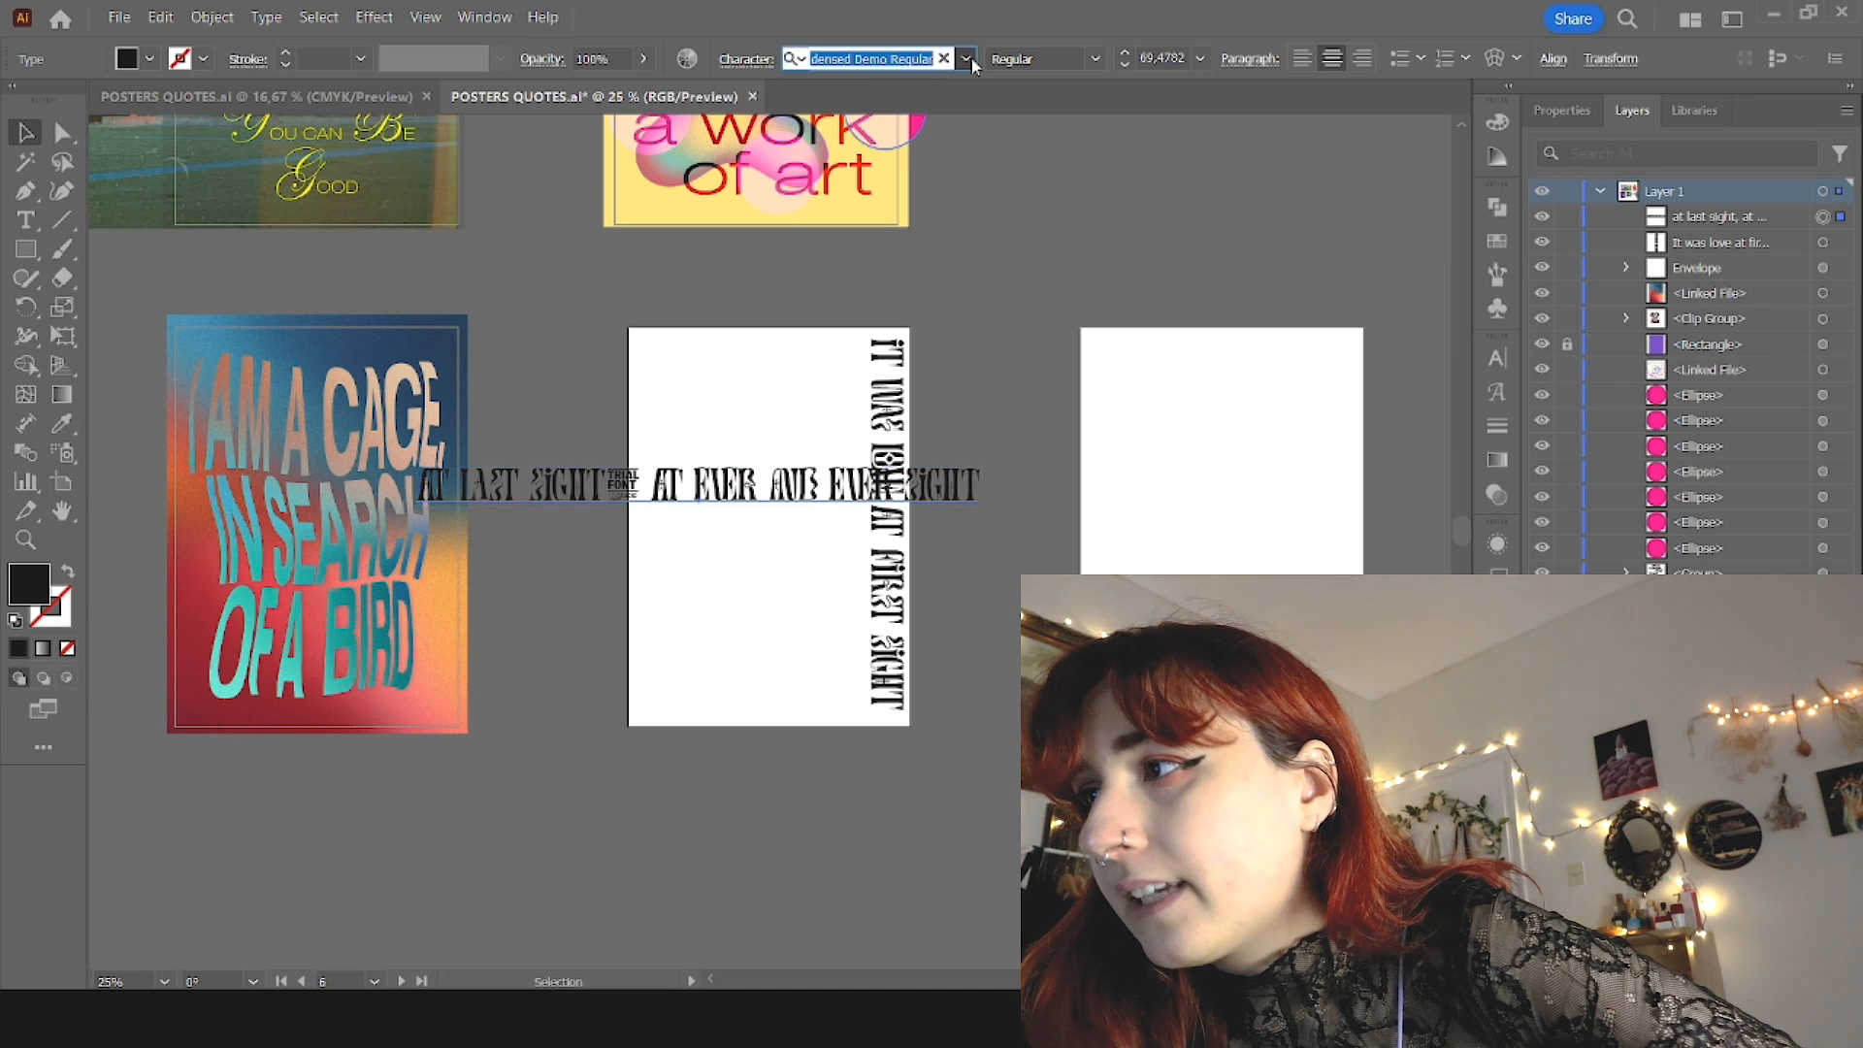
mouse_move(857, 595)
mouse_down()
mouse_move(856, 530)
mouse_move(856, 586)
mouse_up()
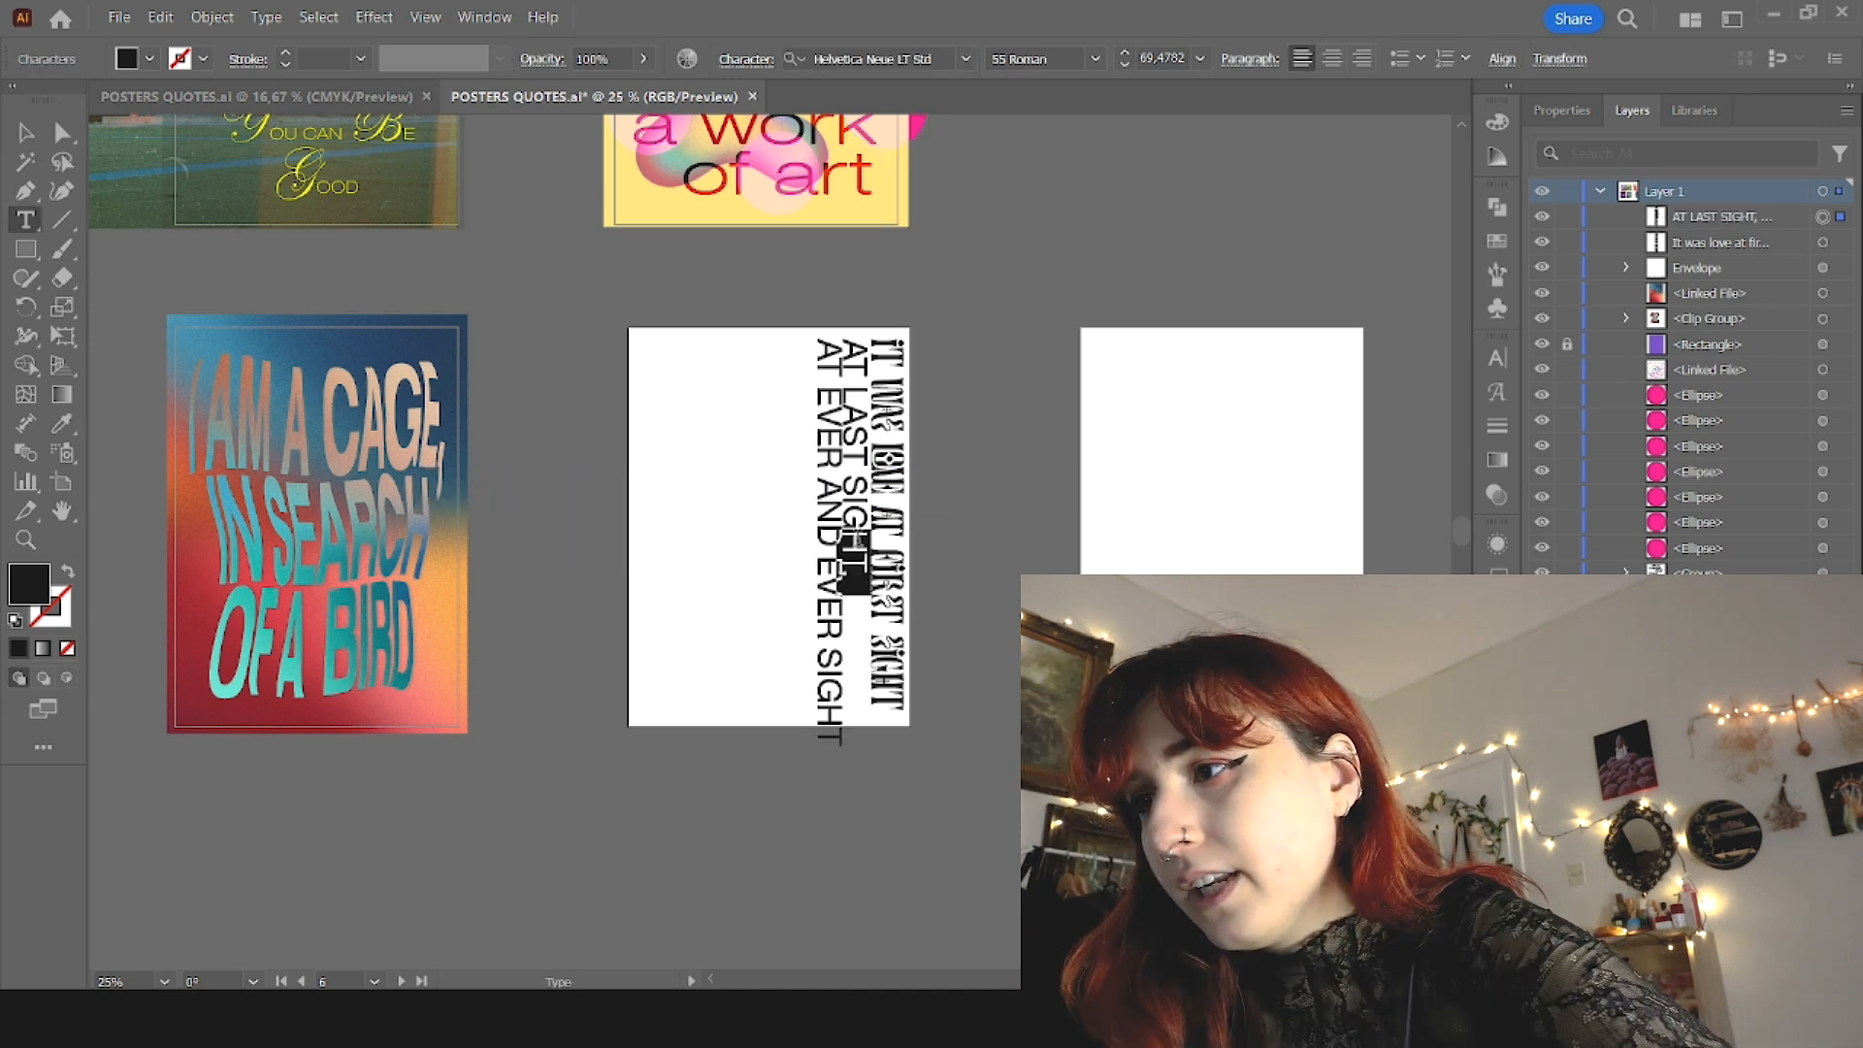
Step: Cut "AT EVER AND EVER SIGHT" out of the second vertical text and nudge "AT LAST SIGHT," into place beside the first line
mouse_move(832, 734)
mouse_down()
mouse_move(827, 332)
mouse_move(832, 734)
mouse_up()
key(ctrl+c)
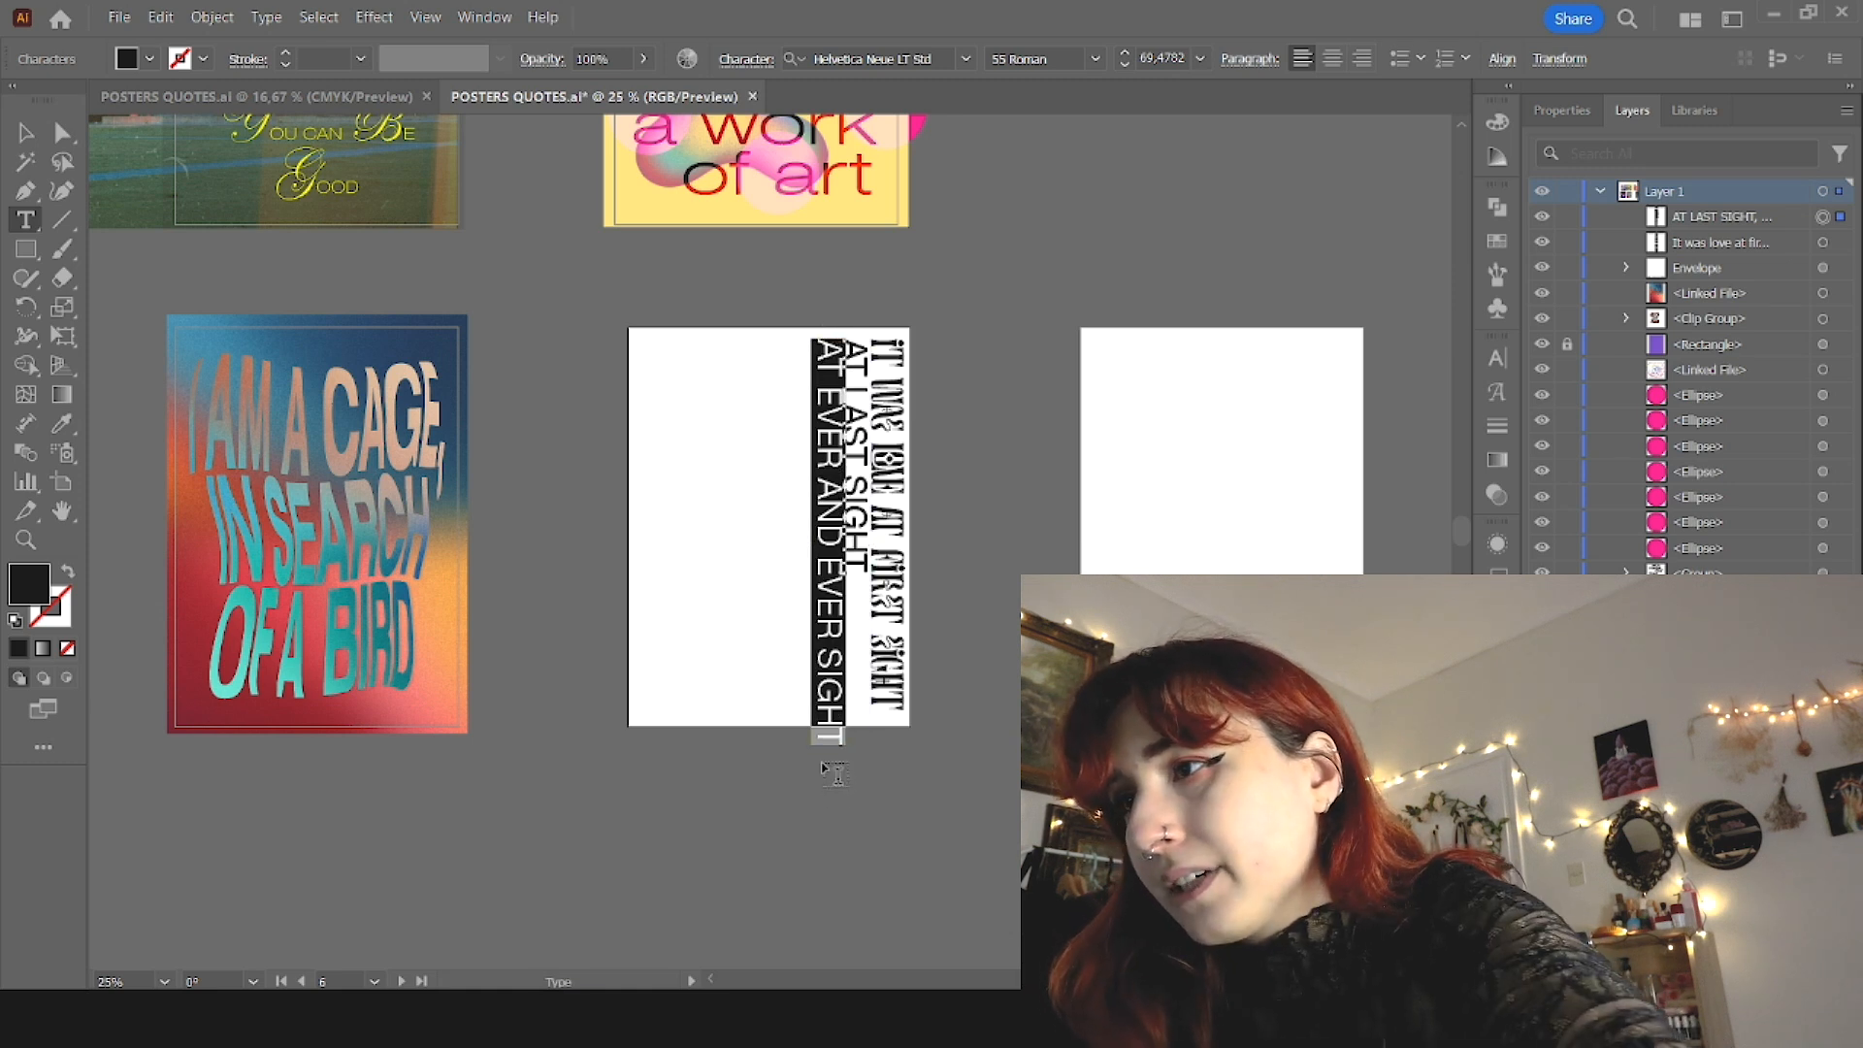
key(BackSpace)
key(Escape)
drag(857, 492, 851, 491)
click(973, 526)
Step: Paste "AT EVER AND EVER SIGHT" as separate text, break it after "AND" and place it at the poster's lower-left corner
key(t)
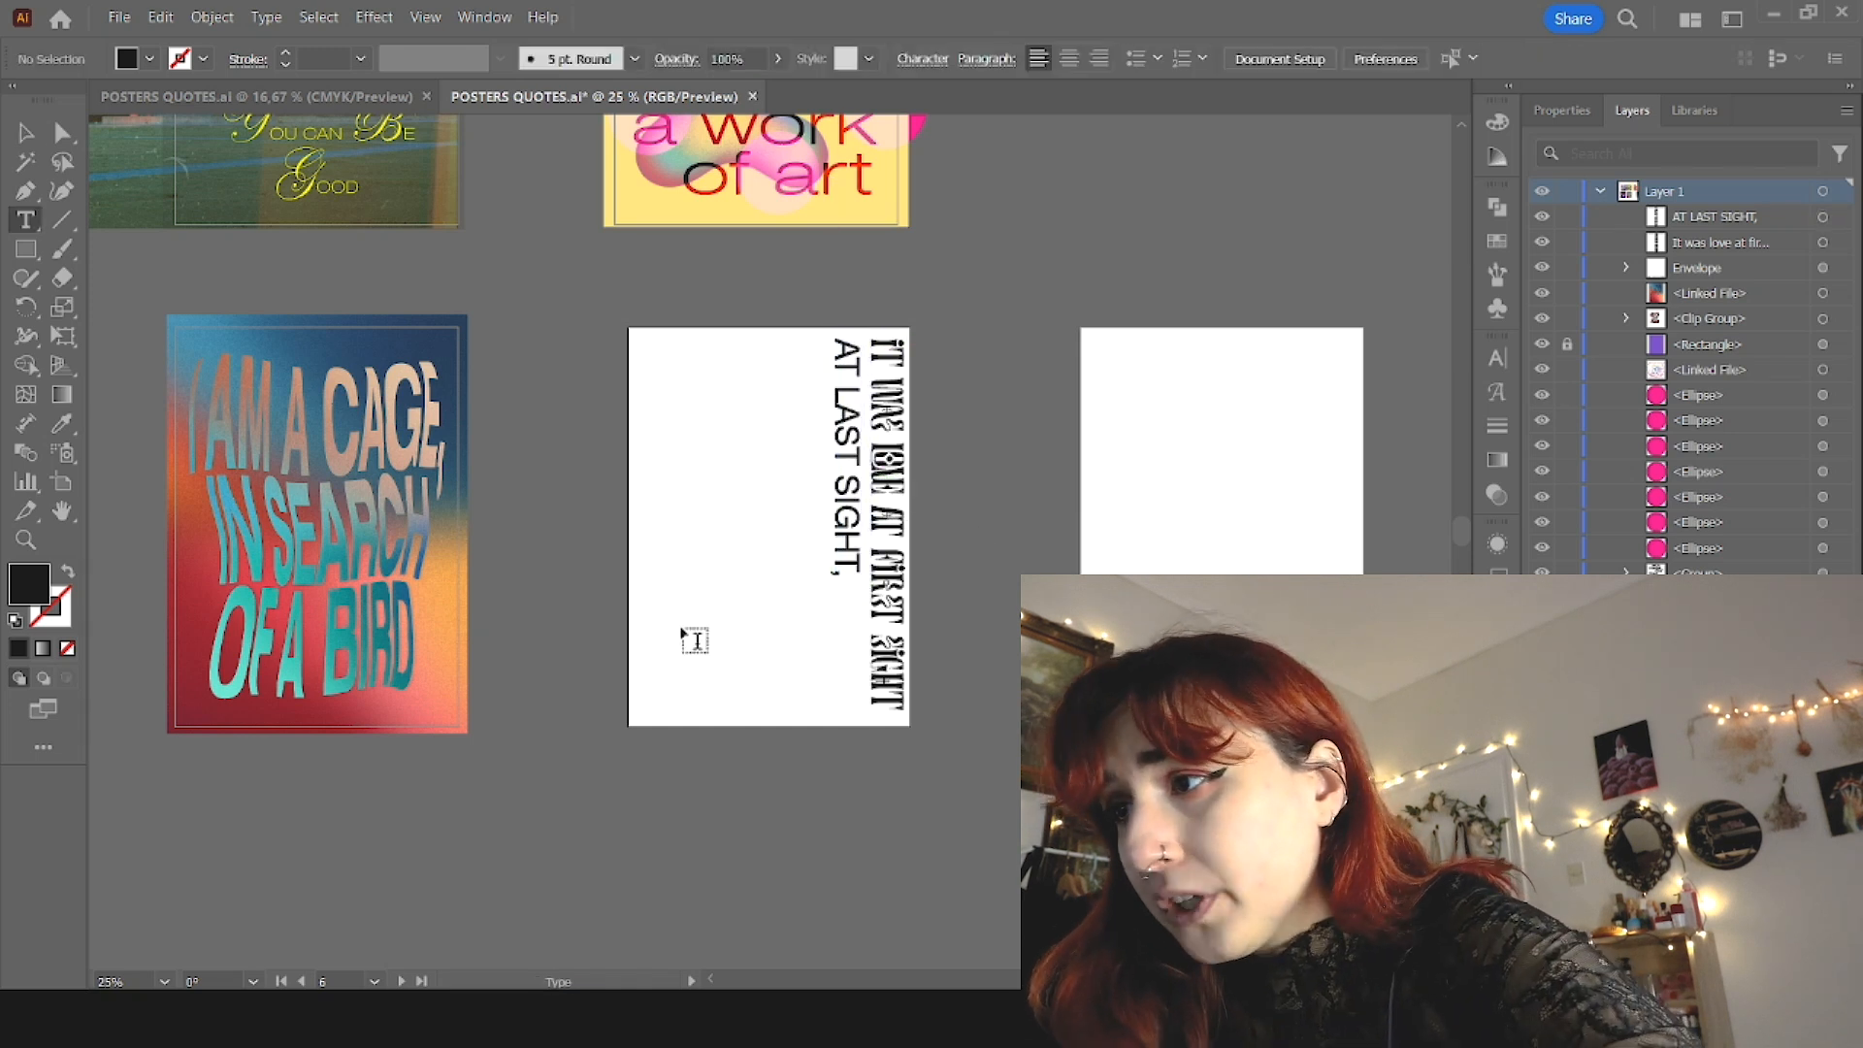
click(685, 631)
key(ctrl+v)
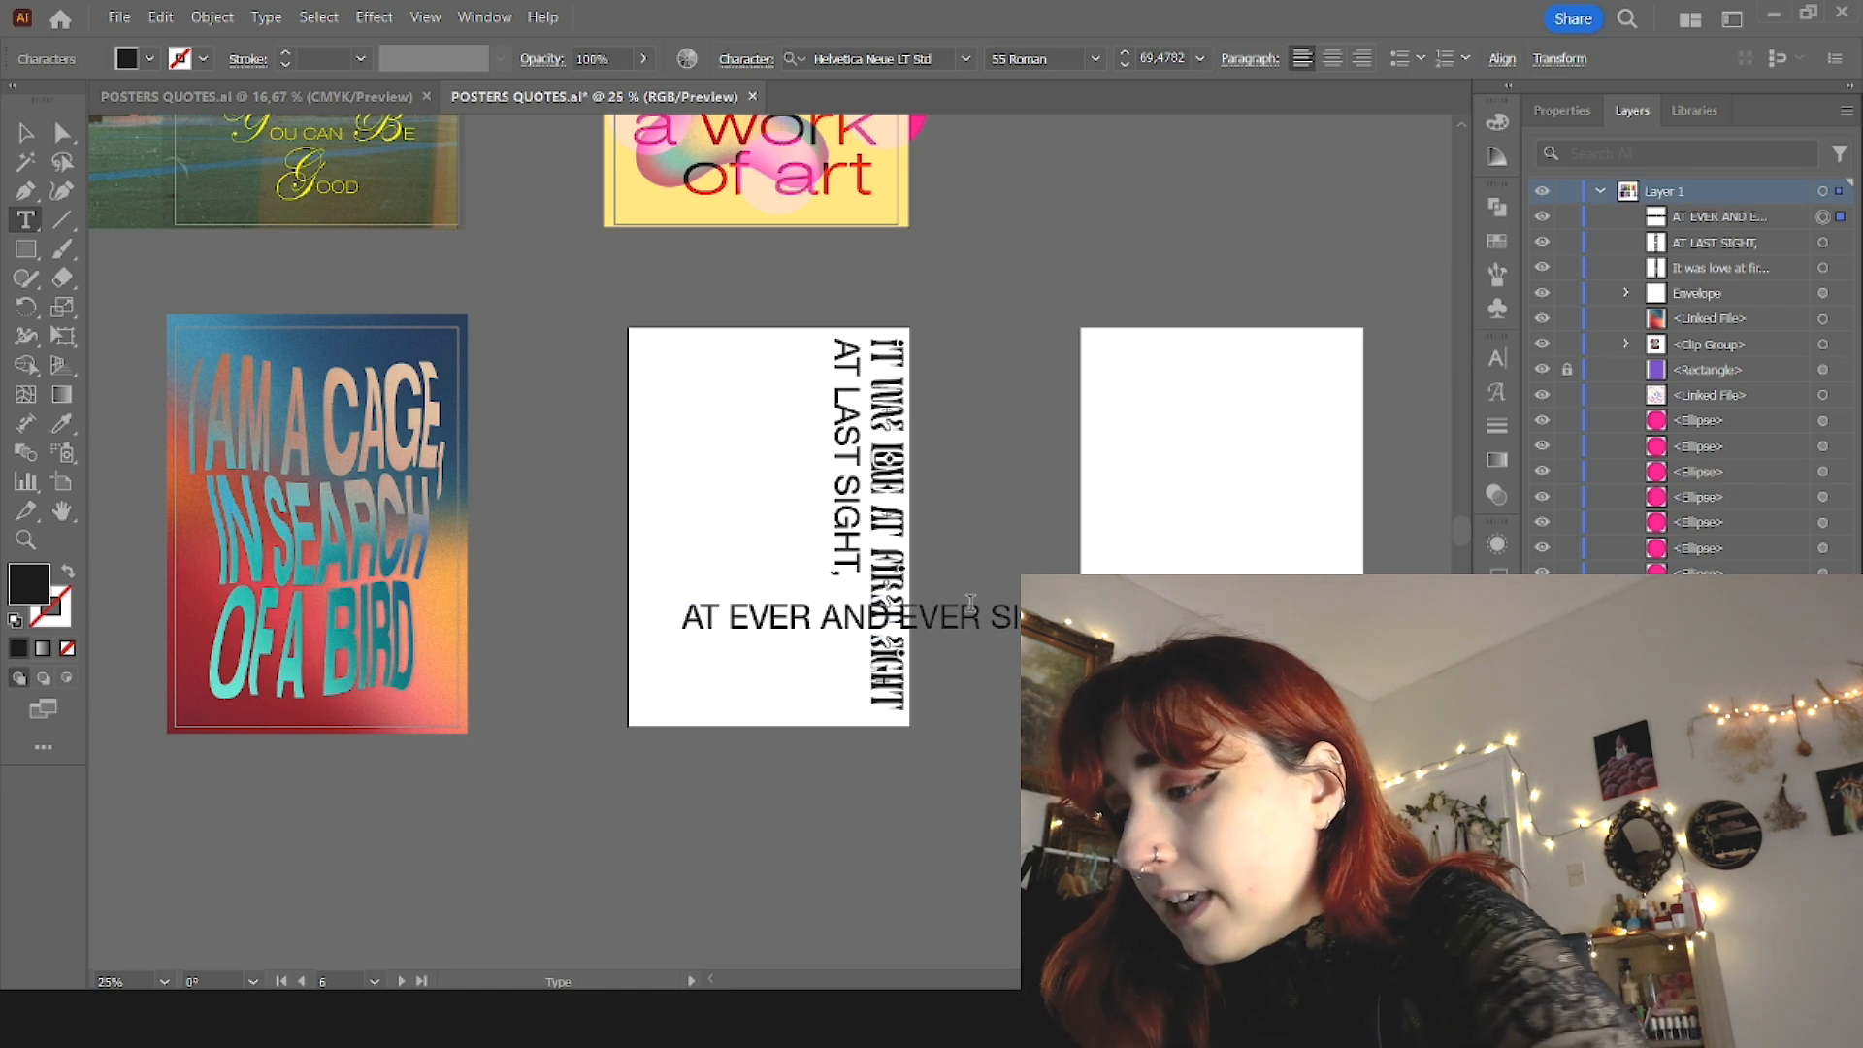
click(901, 616)
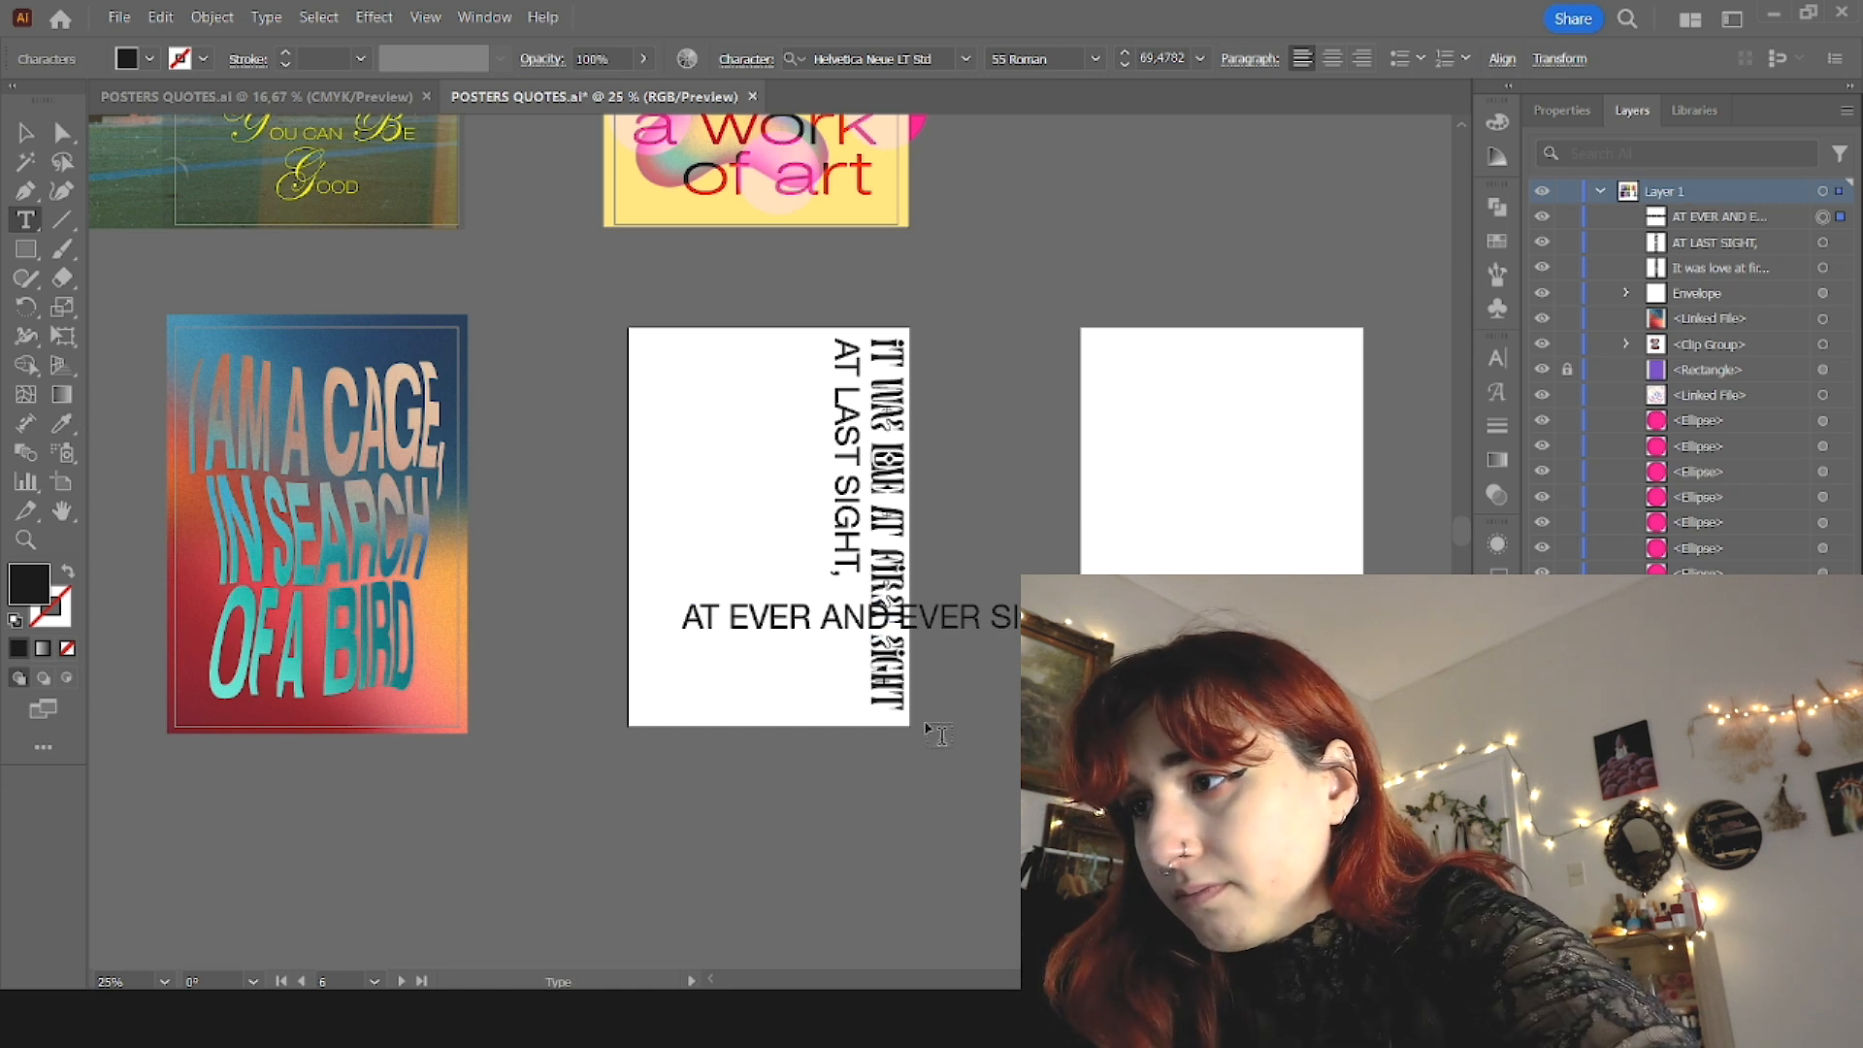
key(Return)
key(Escape)
drag(776, 635, 730, 689)
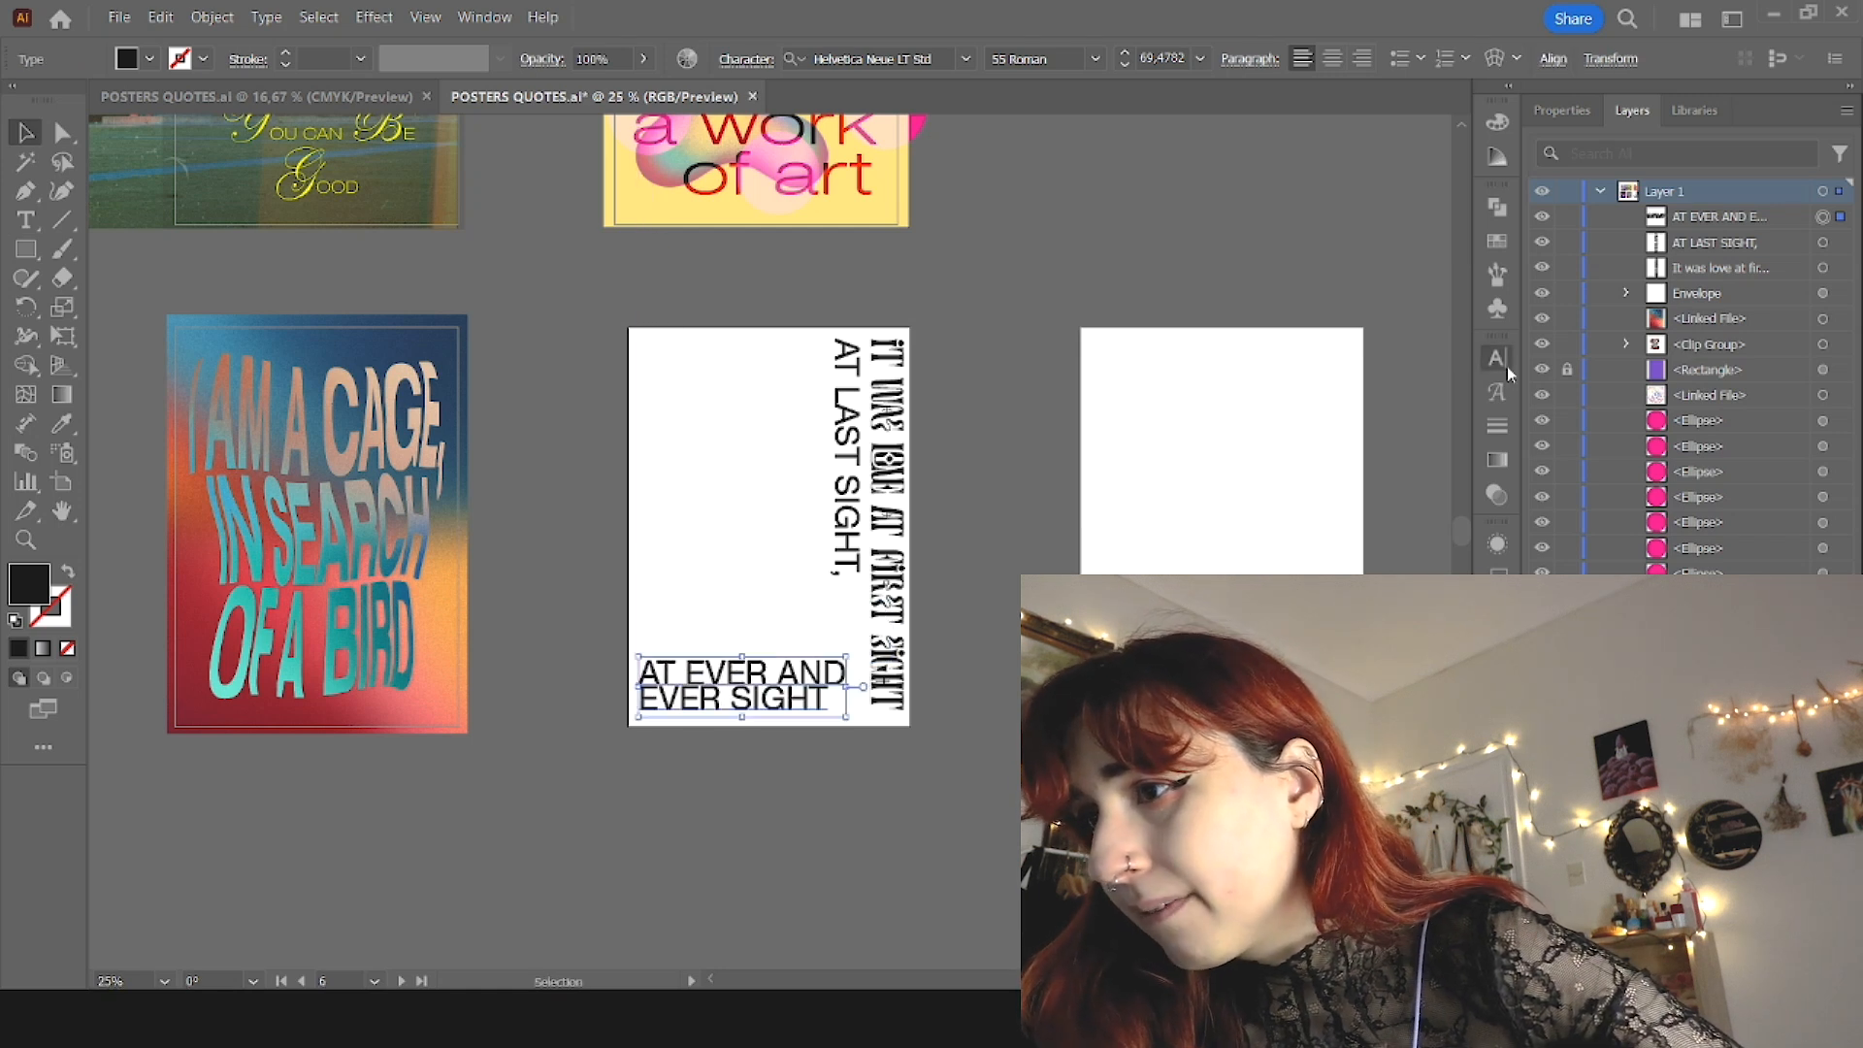
Step: Increase the leading of "AT EVER AND EVER SIGHT" and nudge the two lines into the poster's lower-left corner
scroll(1403, 451, up, 14)
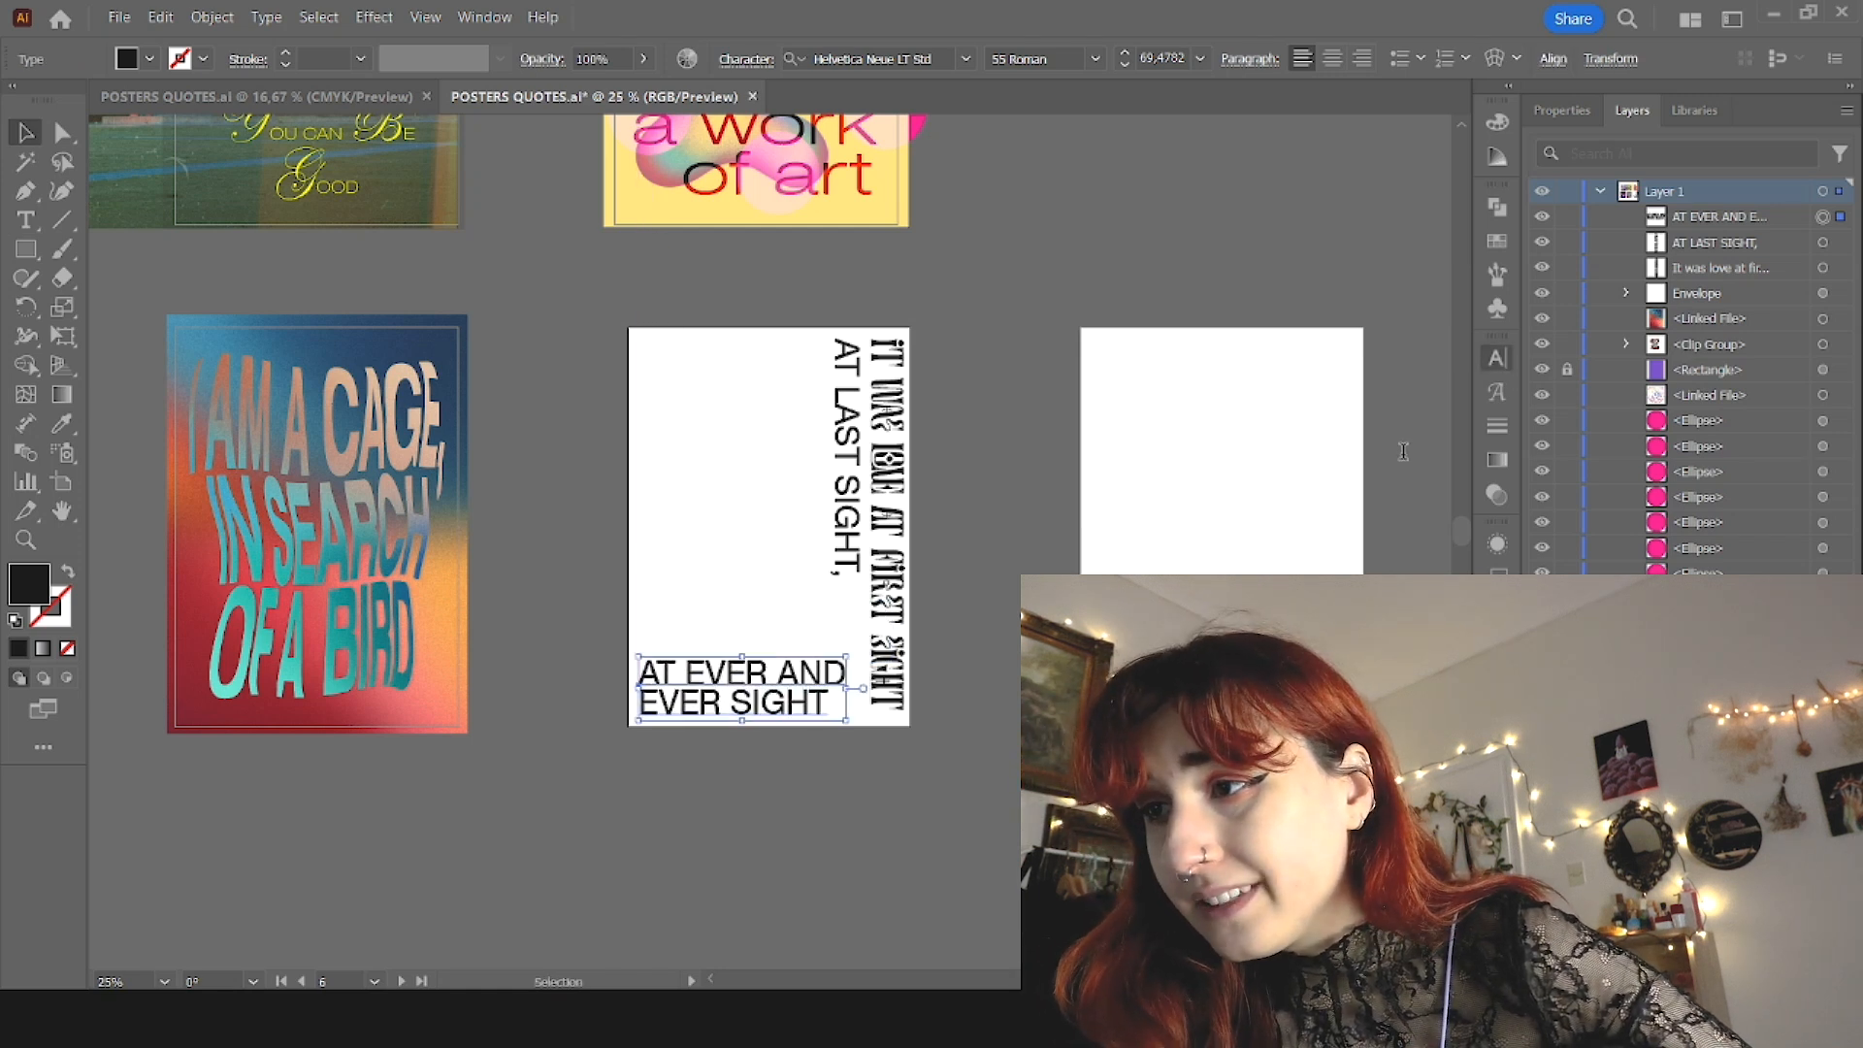
click(1154, 563)
drag(757, 657, 752, 658)
click(1162, 516)
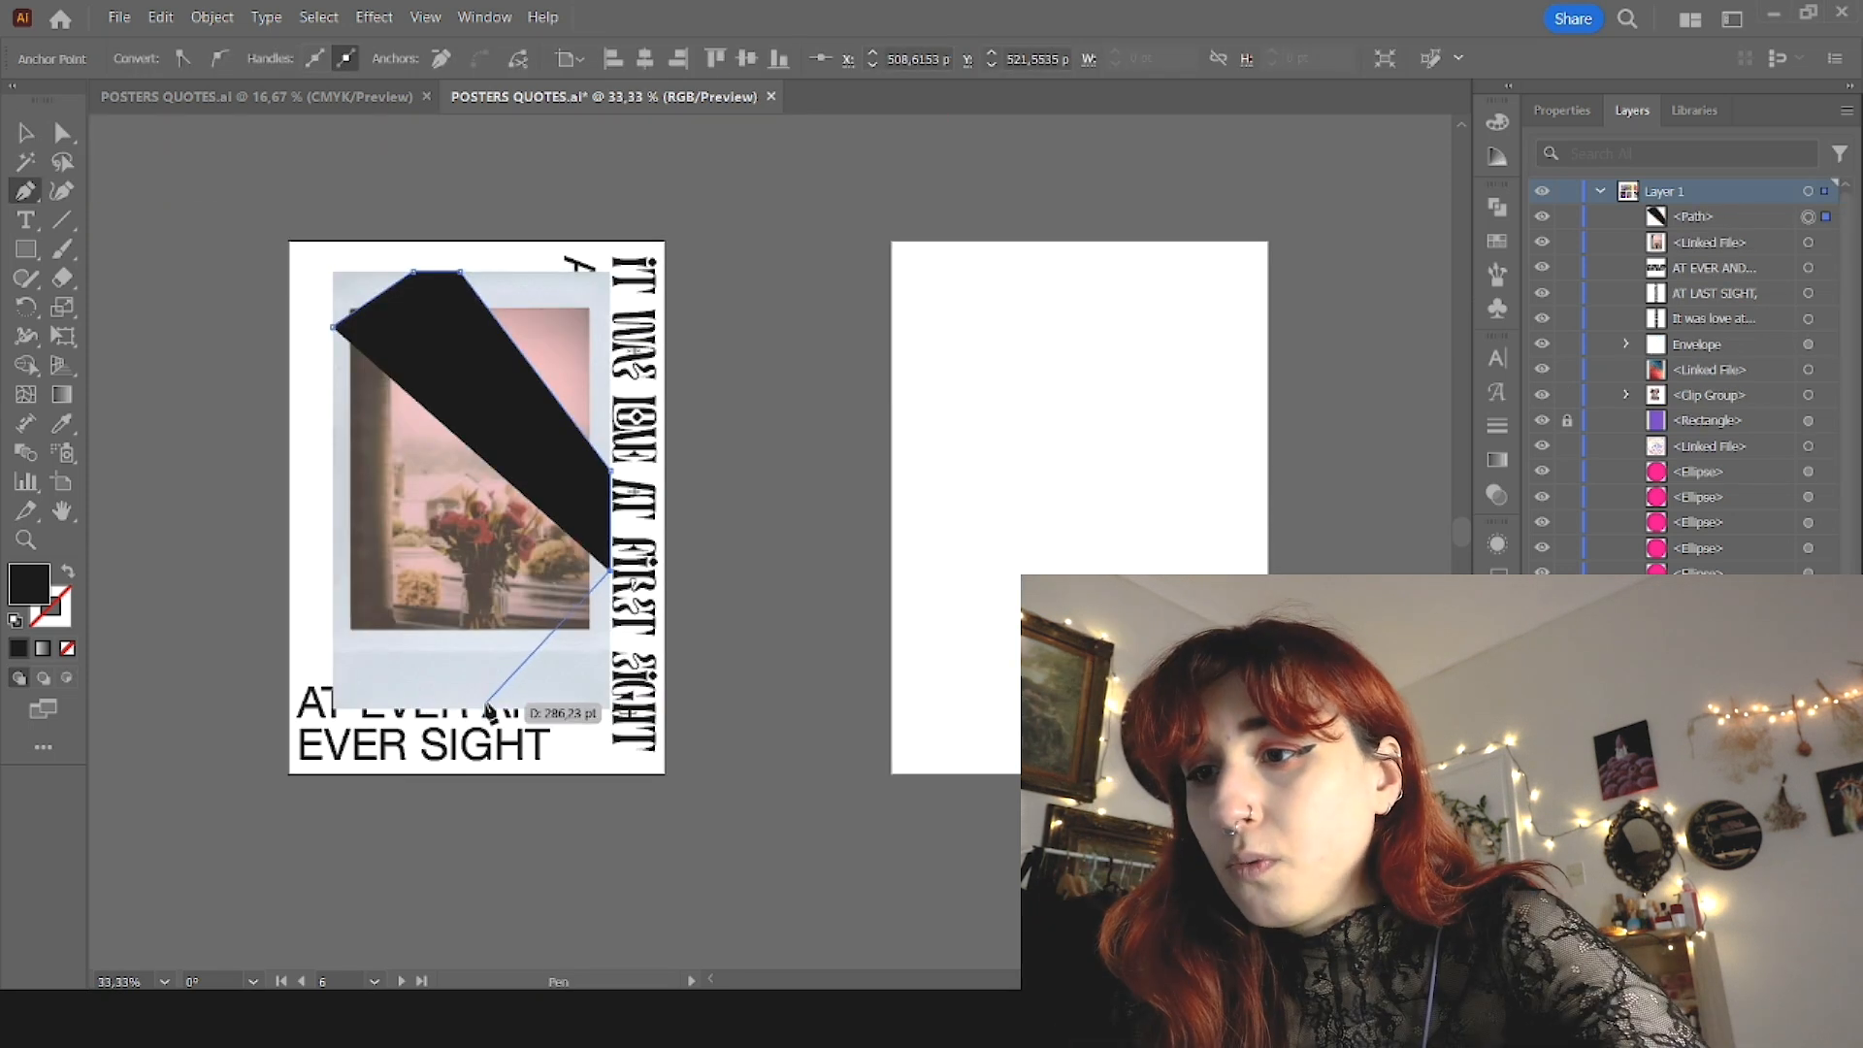
Step: Draw a closed polygon over the instant photo with the Pen tool, cutting diagonally across the photo's corners
click(610, 470)
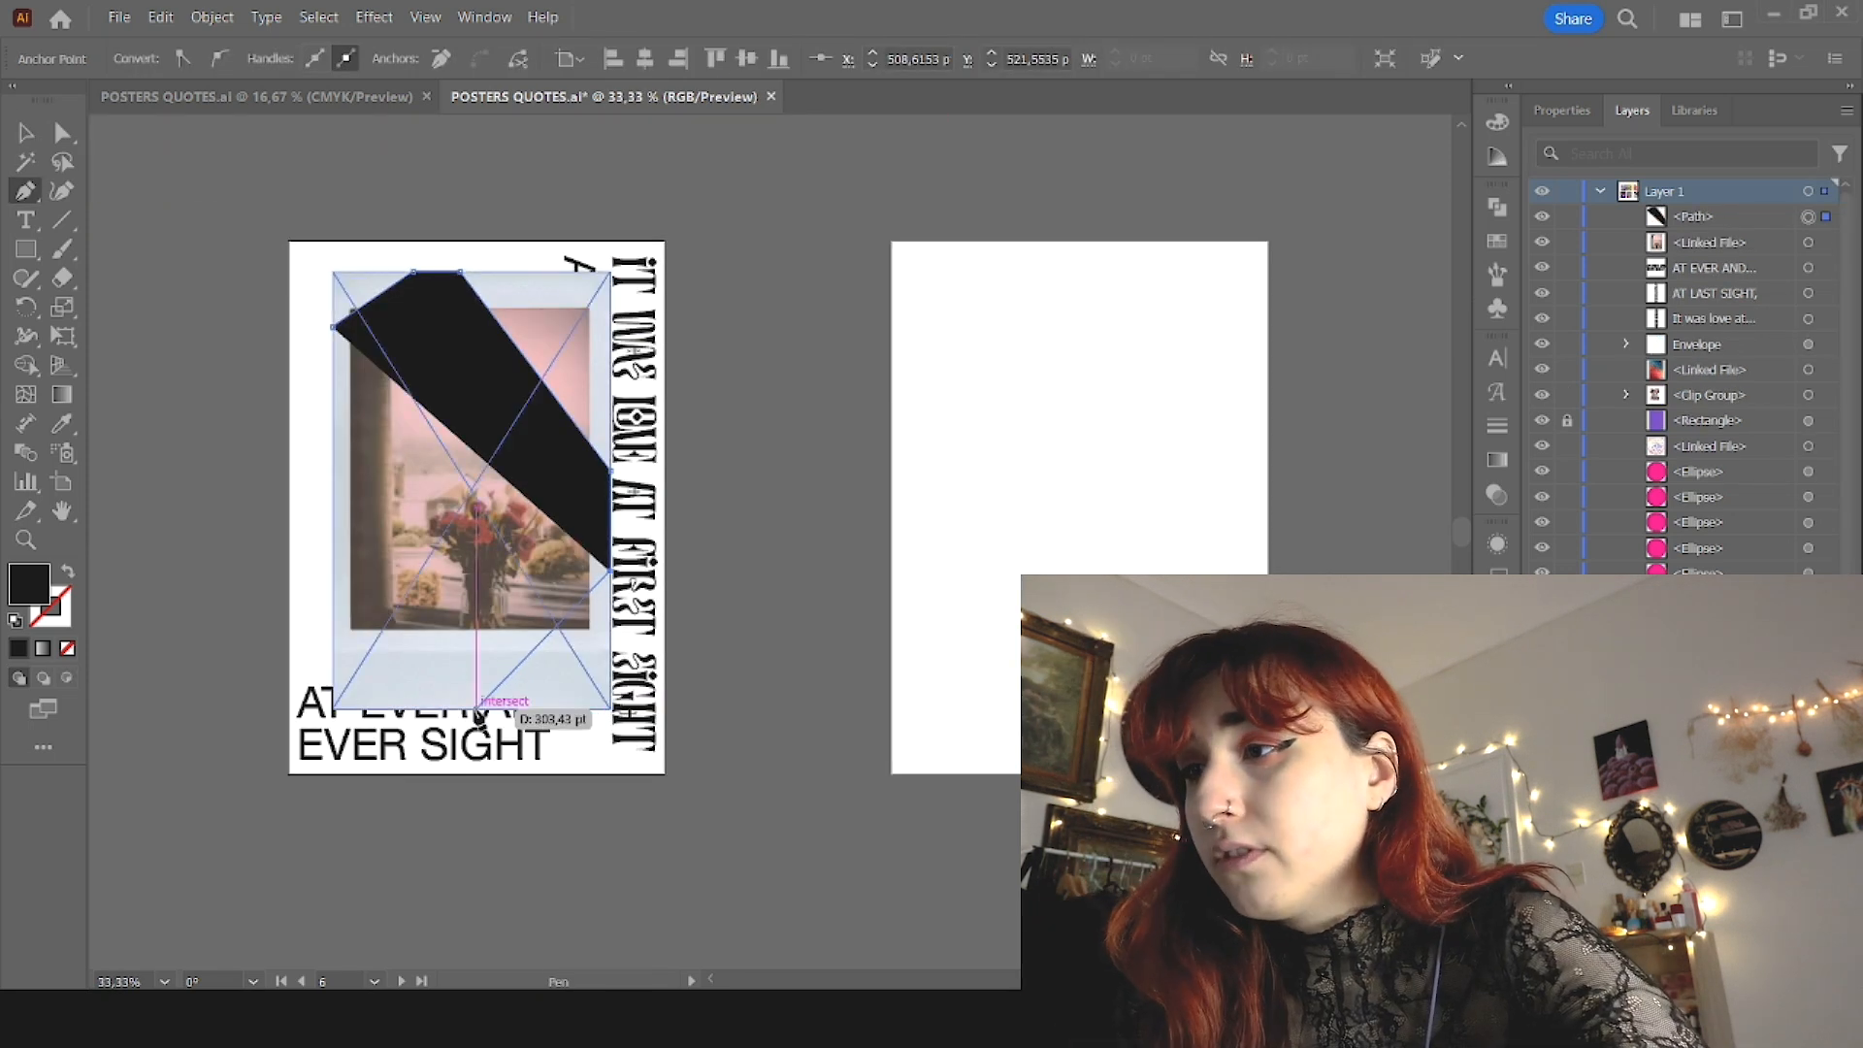
click(610, 573)
click(476, 706)
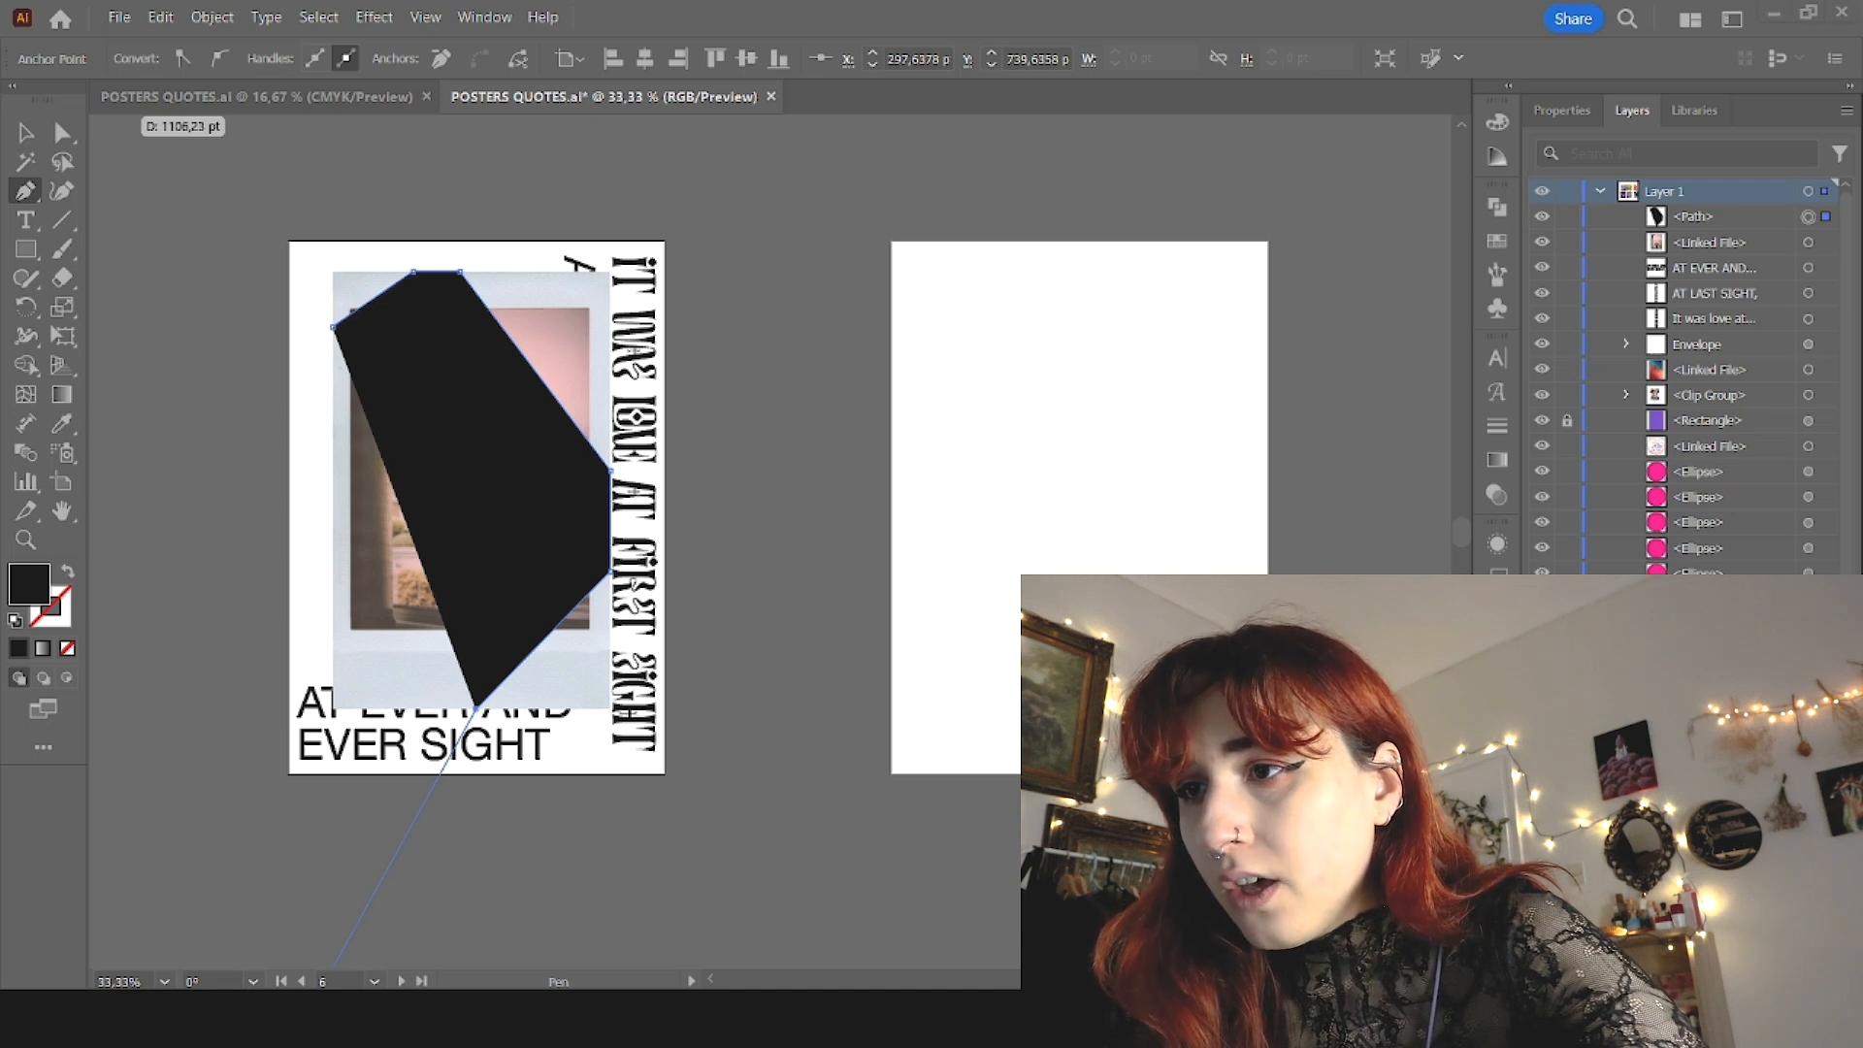
click(372, 708)
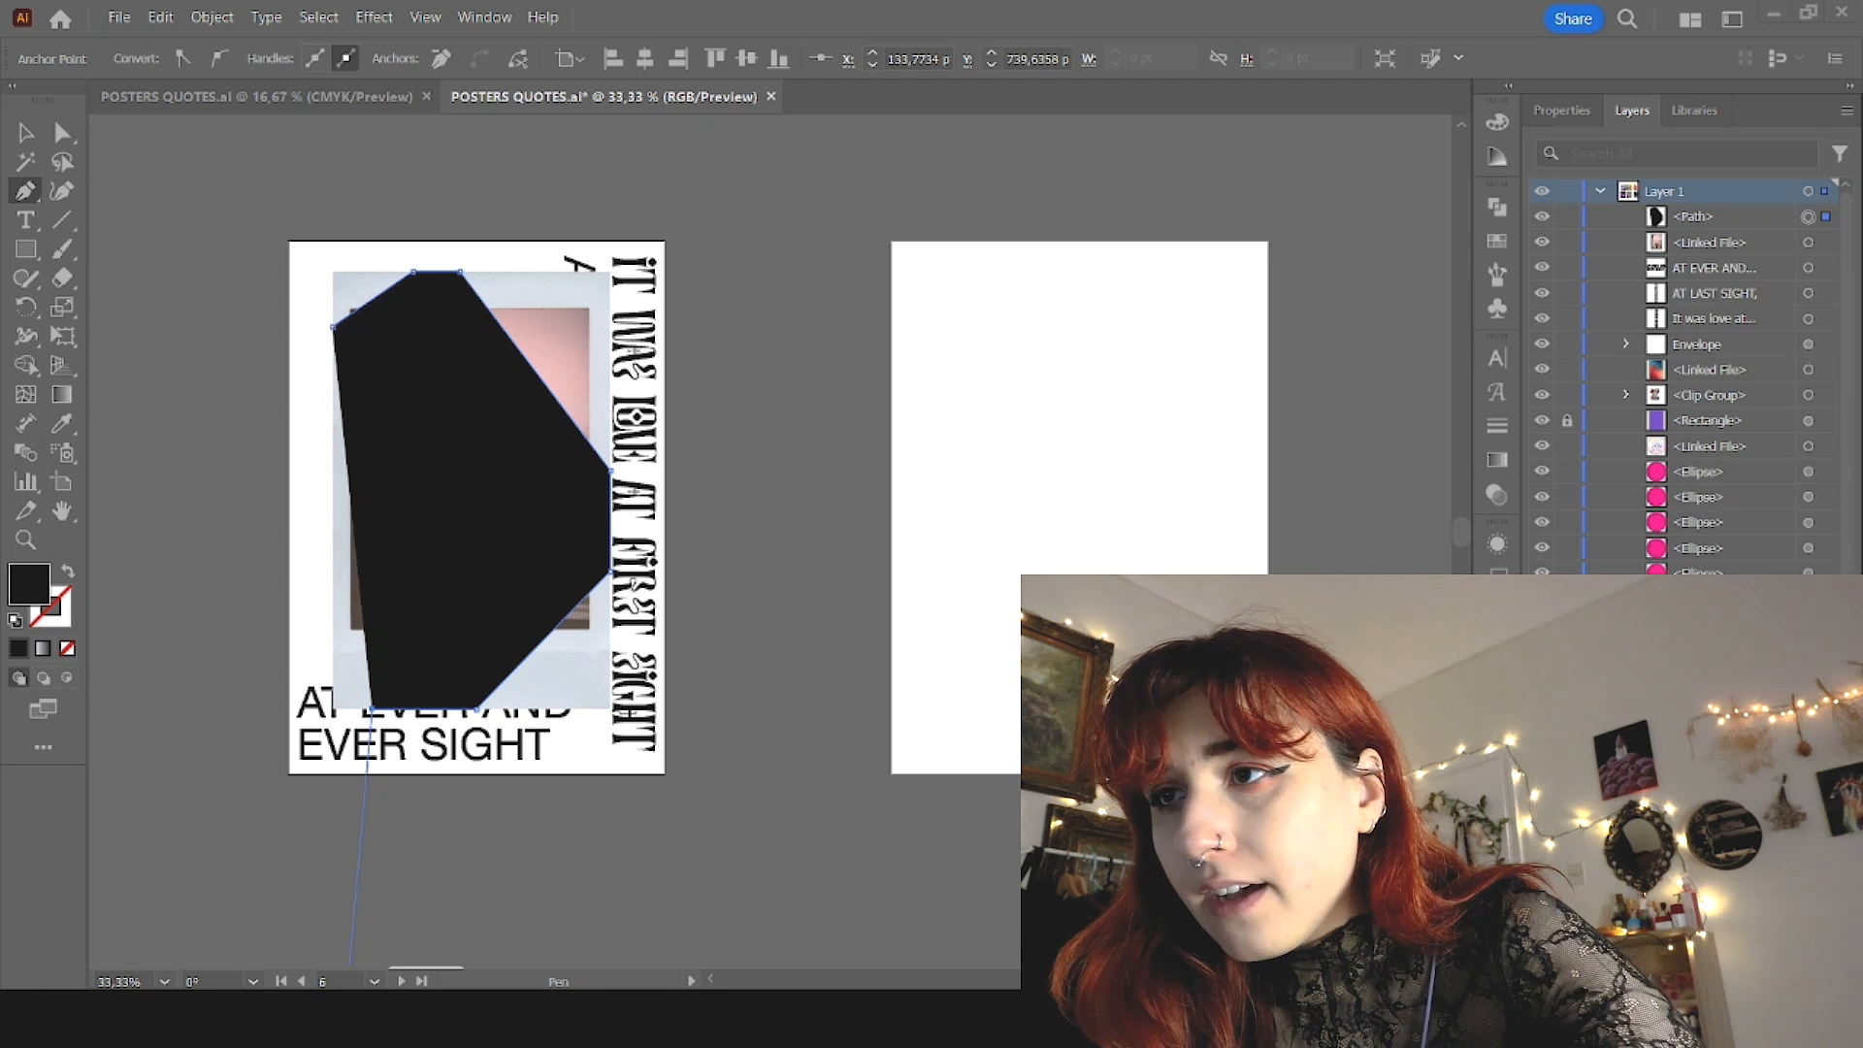
click(332, 441)
click(333, 327)
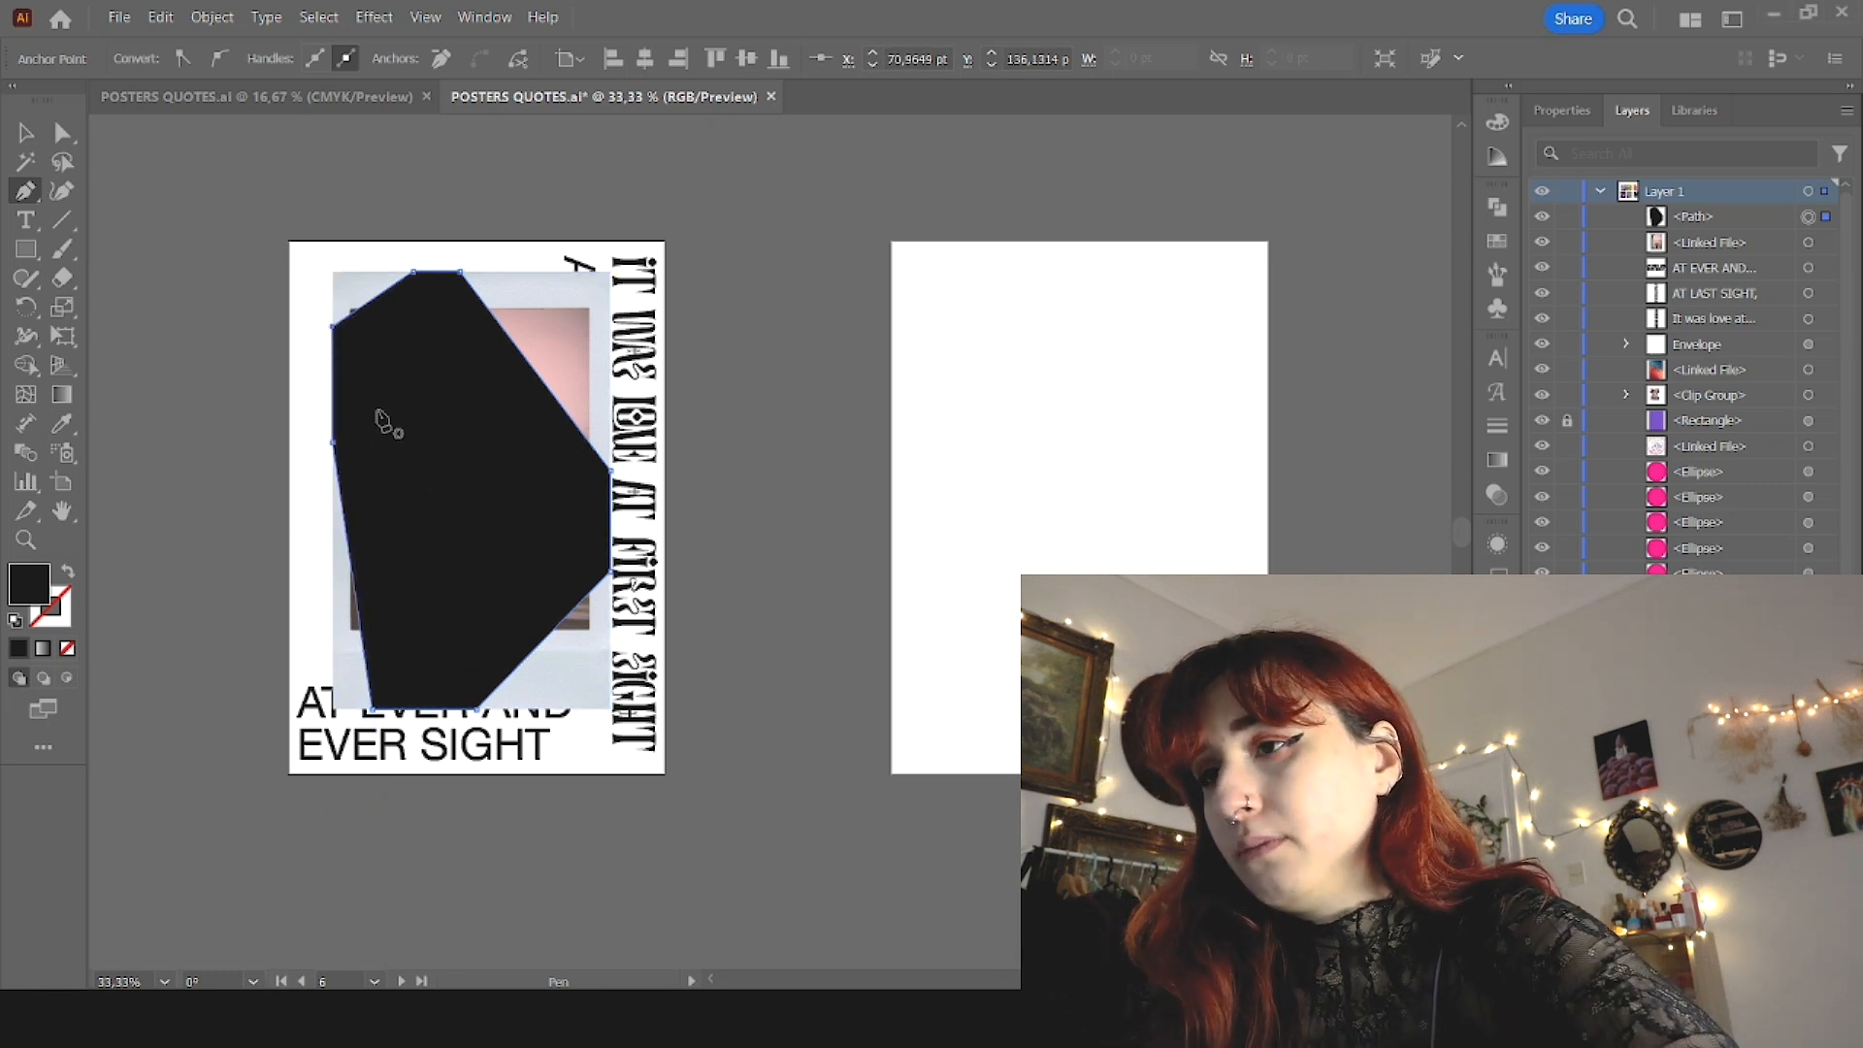
Step: Make a clipping mask that crops the instant photo to the polygon
key(v)
shift+click(550, 324)
key(ctrl+7)
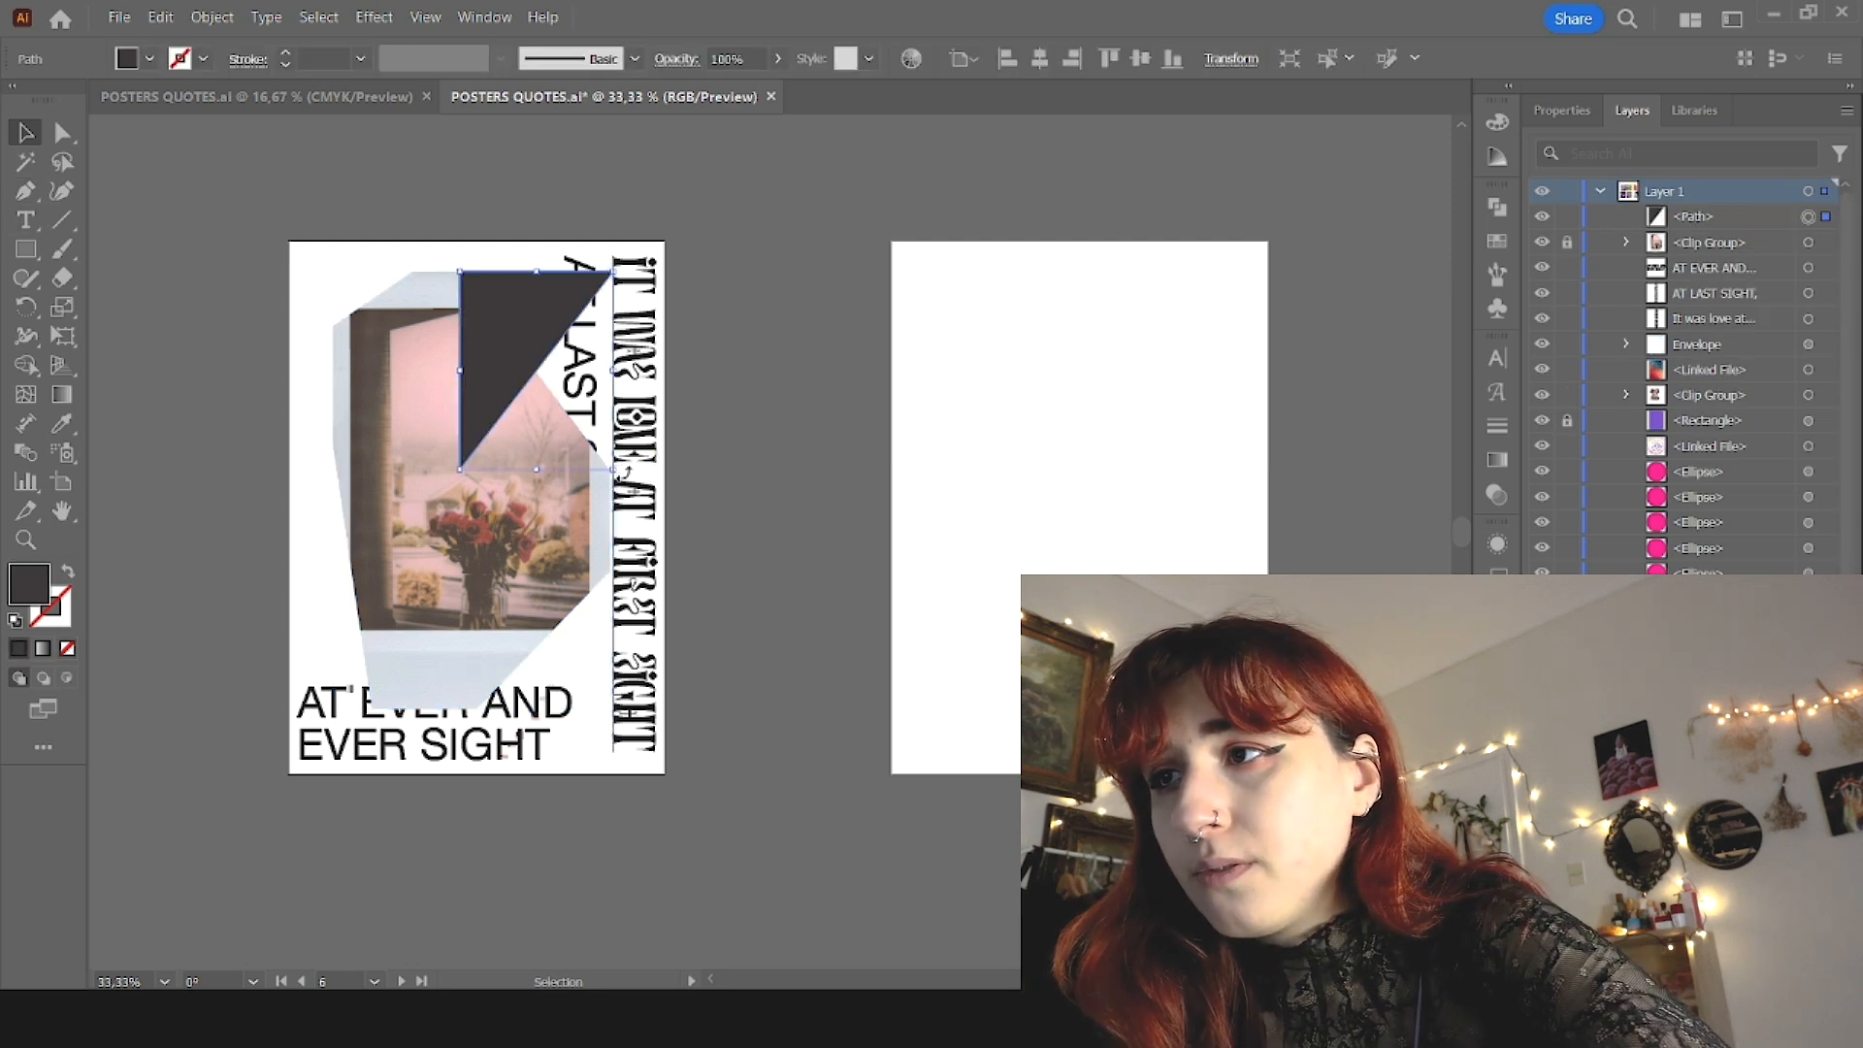
Step: Place a dark triangle against the photo's upper-right cut edge as a folded corner
drag(626, 470, 572, 456)
click(908, 528)
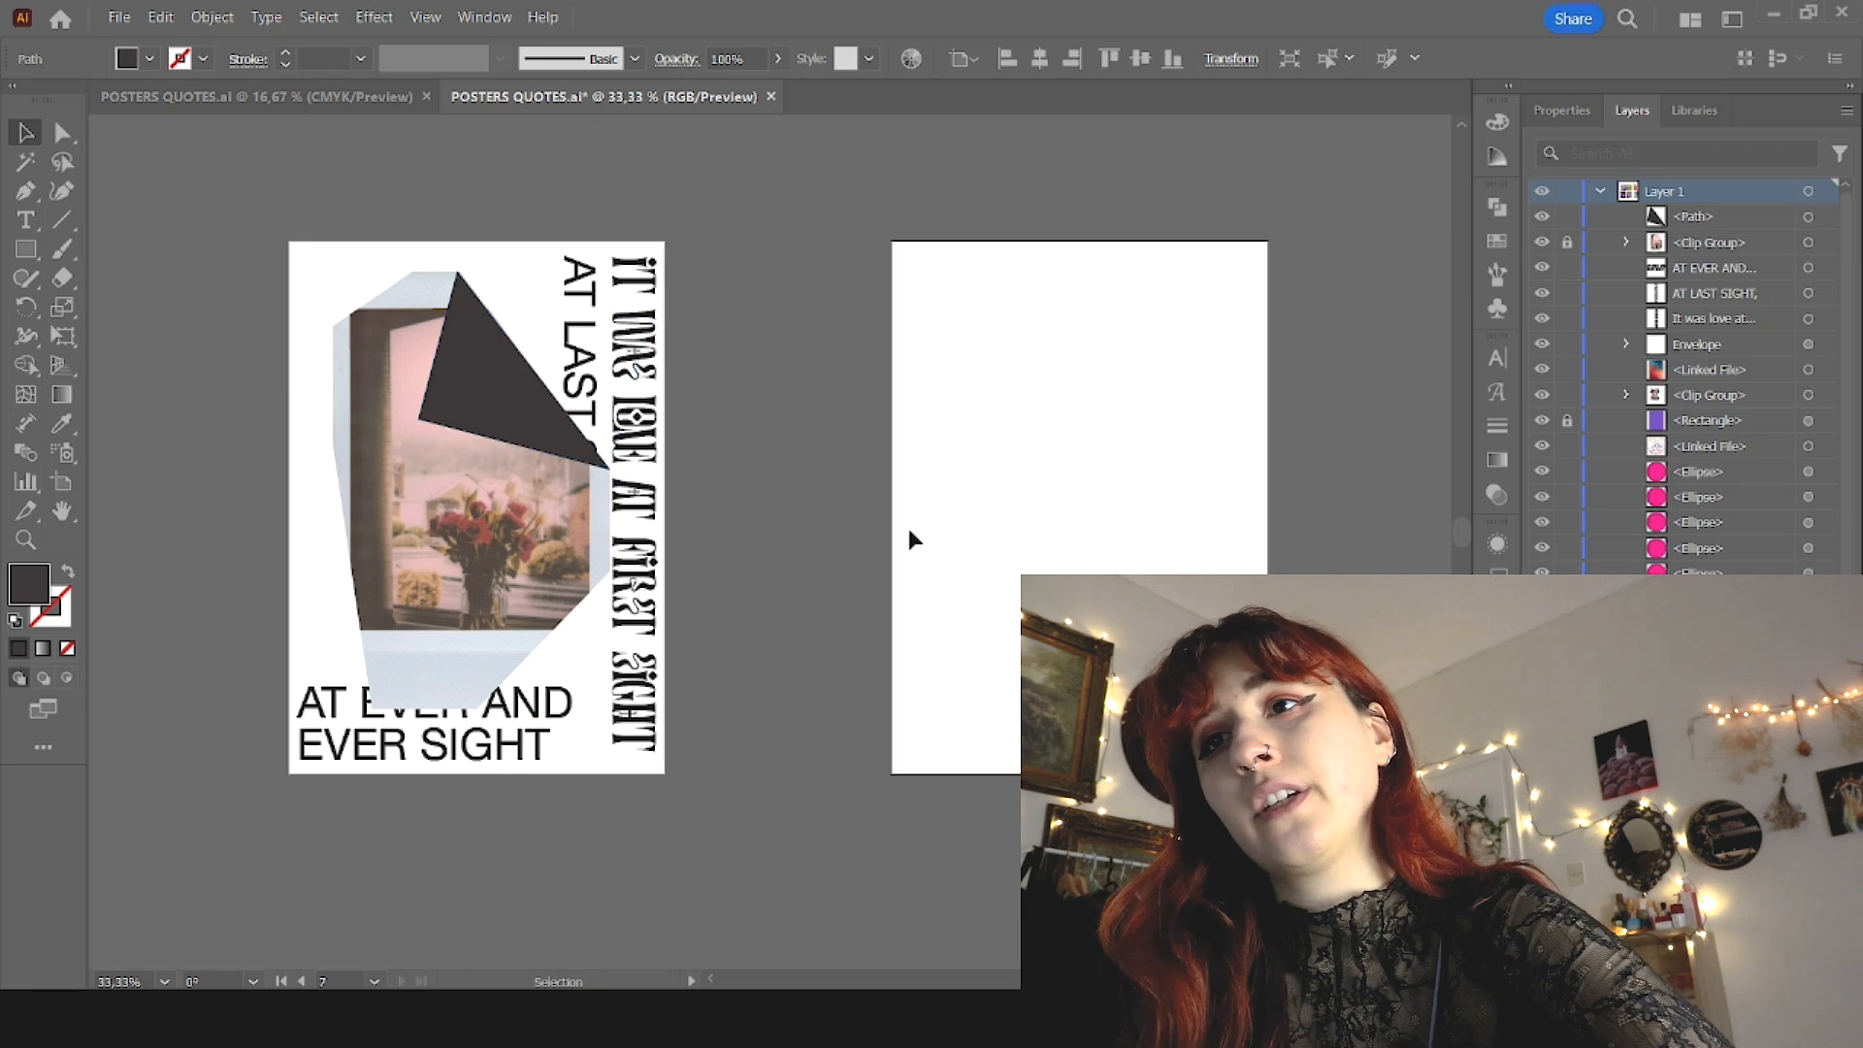
Step: Draw a dark triangle with the Pen tool over the missing upper-left corner of the clipped photo
click(25, 191)
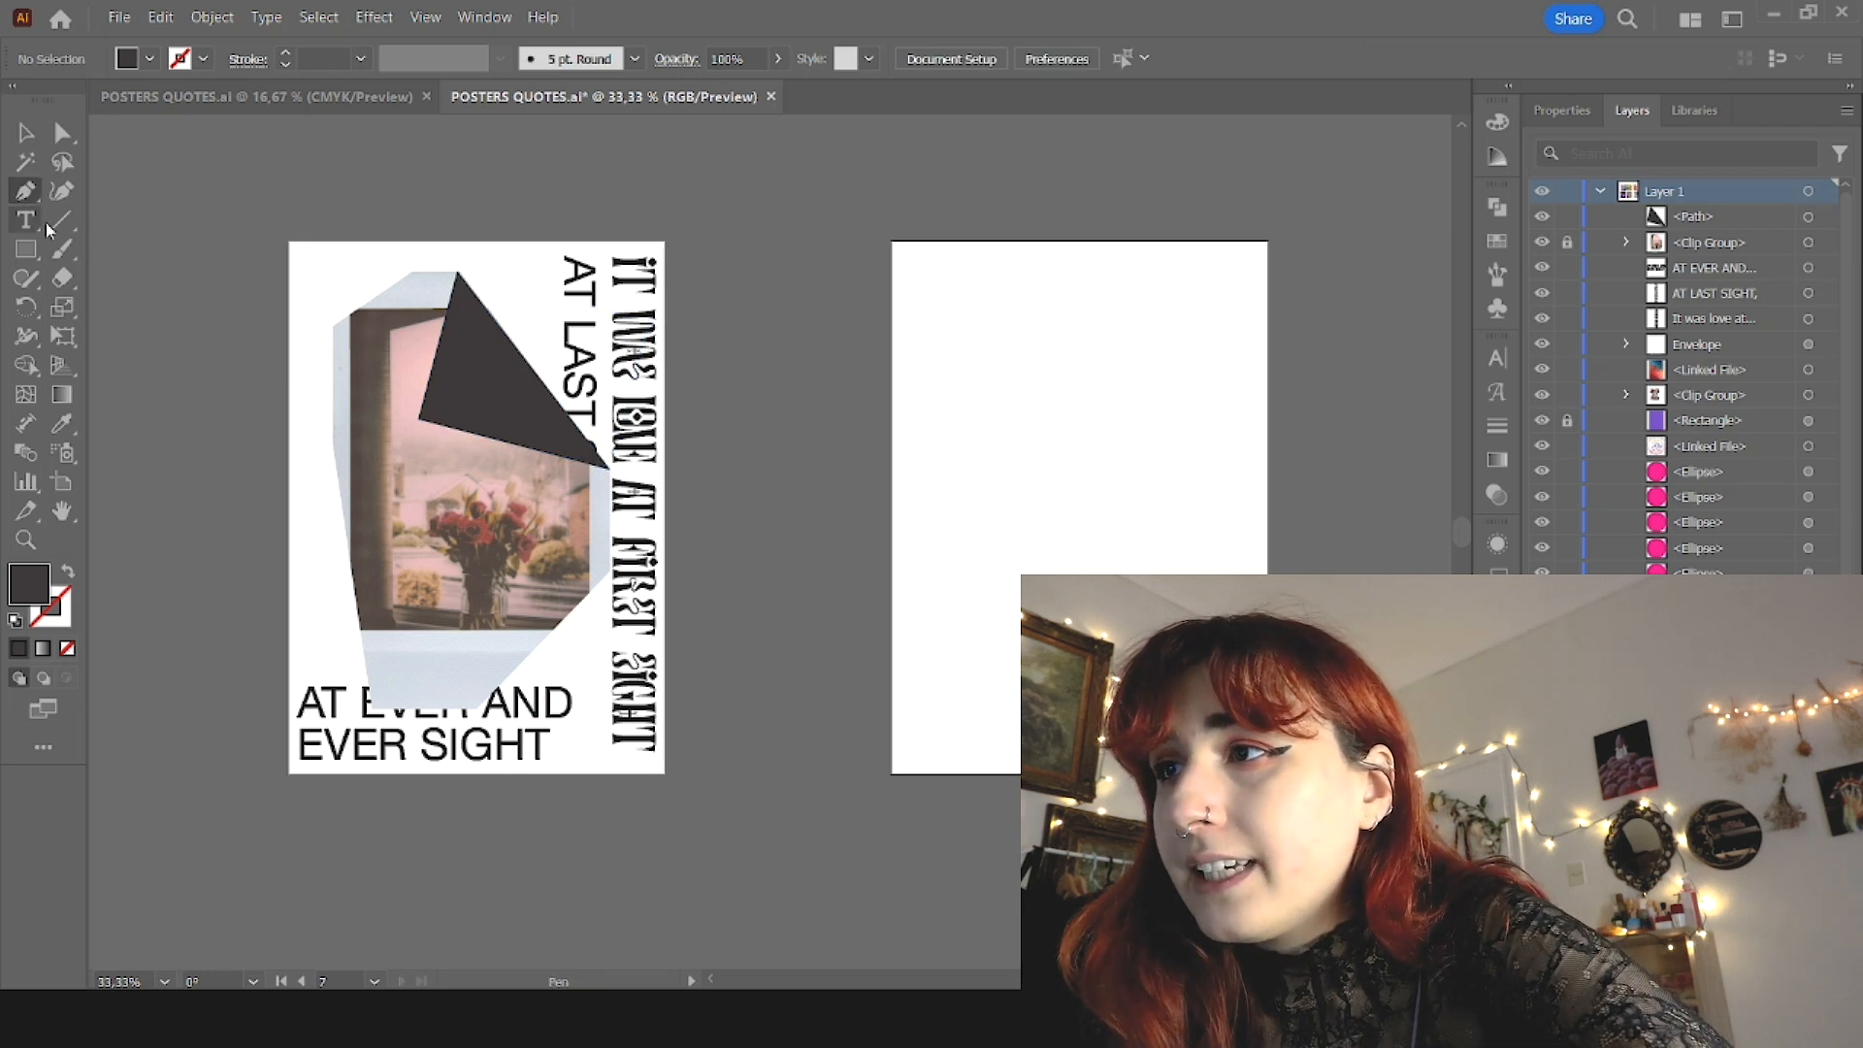
scroll(217, 352, up, 2)
scroll(456, 393, up, 1)
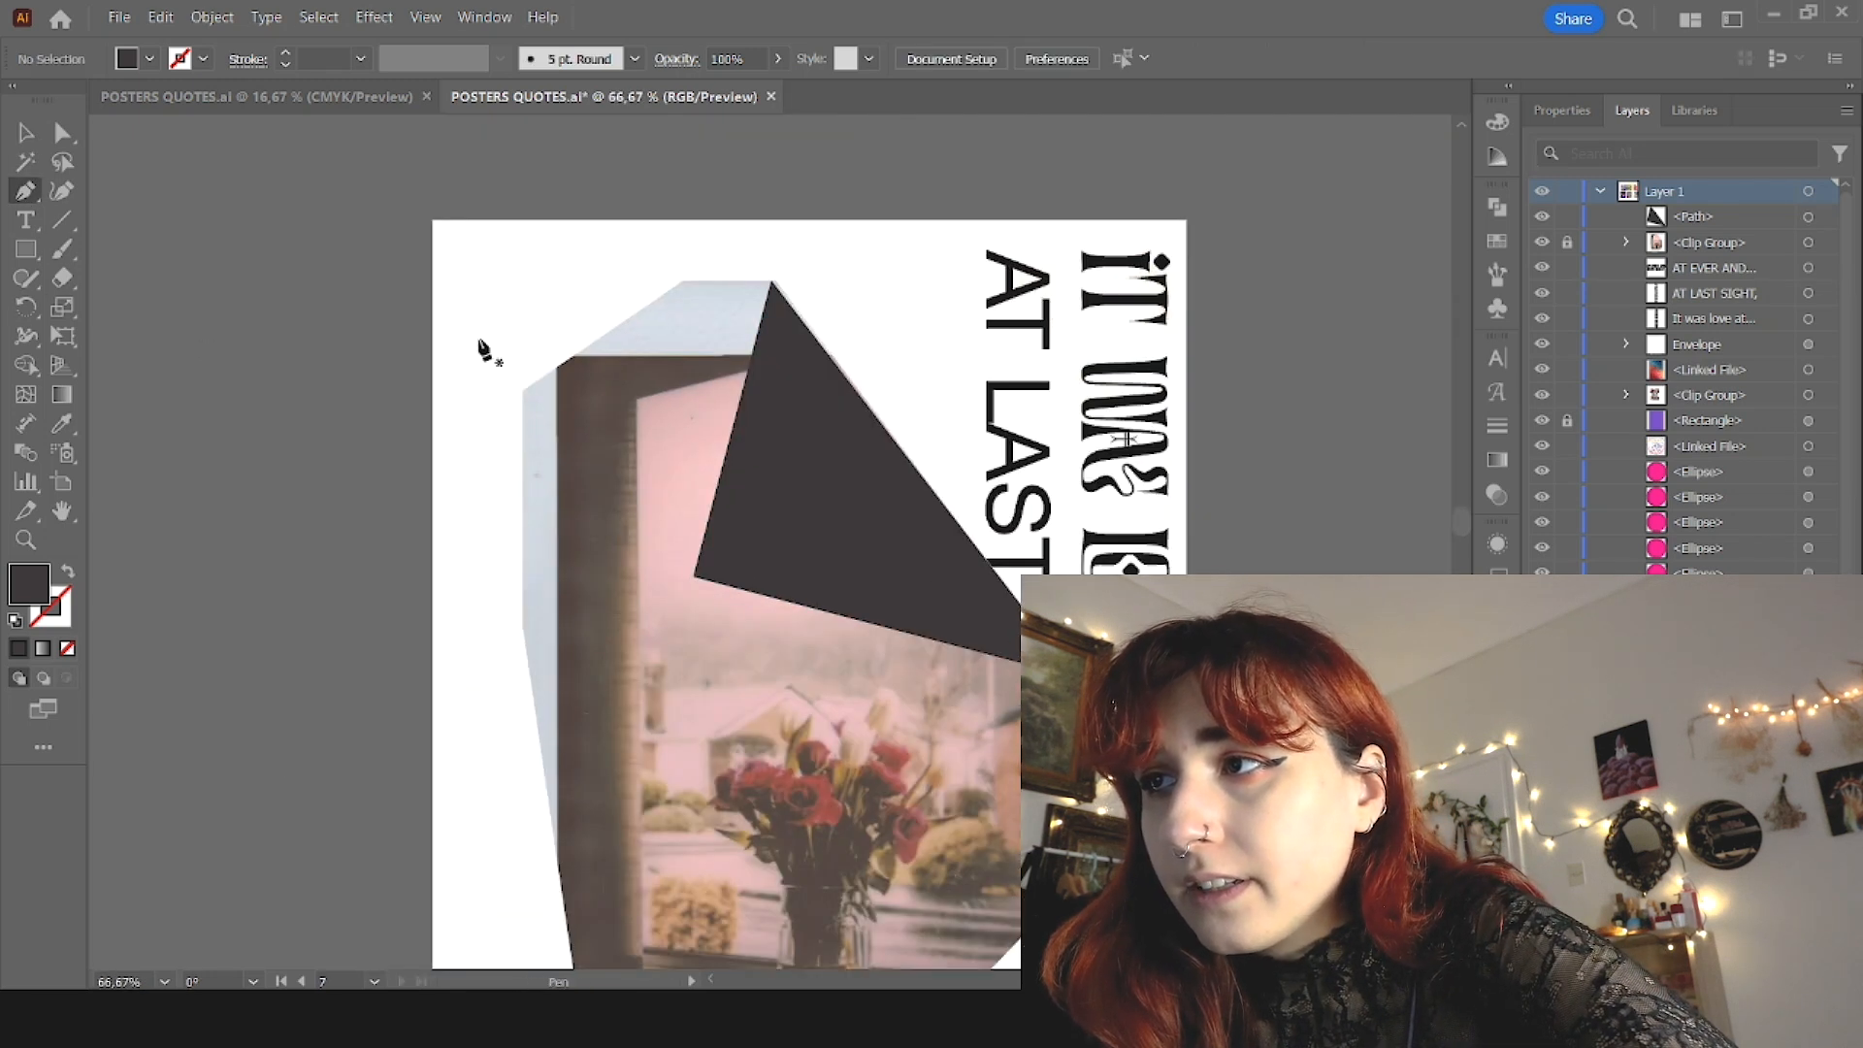
click(682, 281)
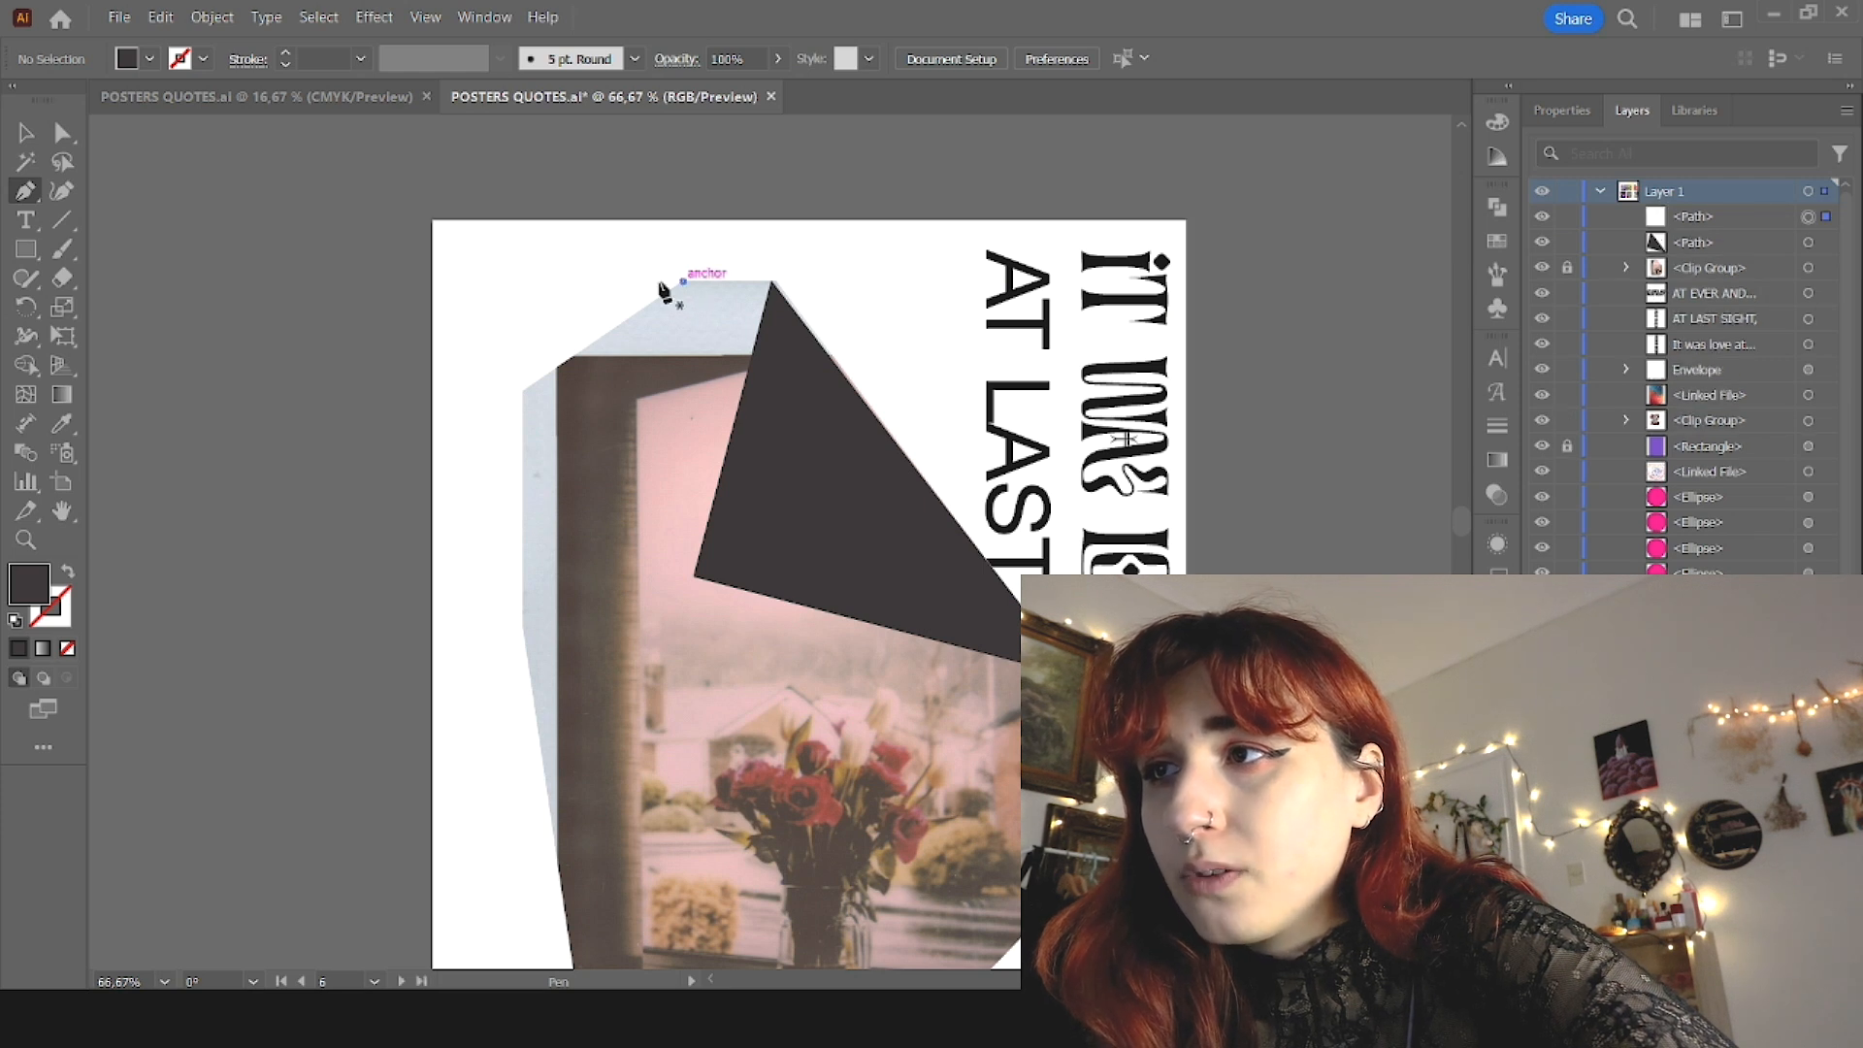
click(522, 283)
click(523, 392)
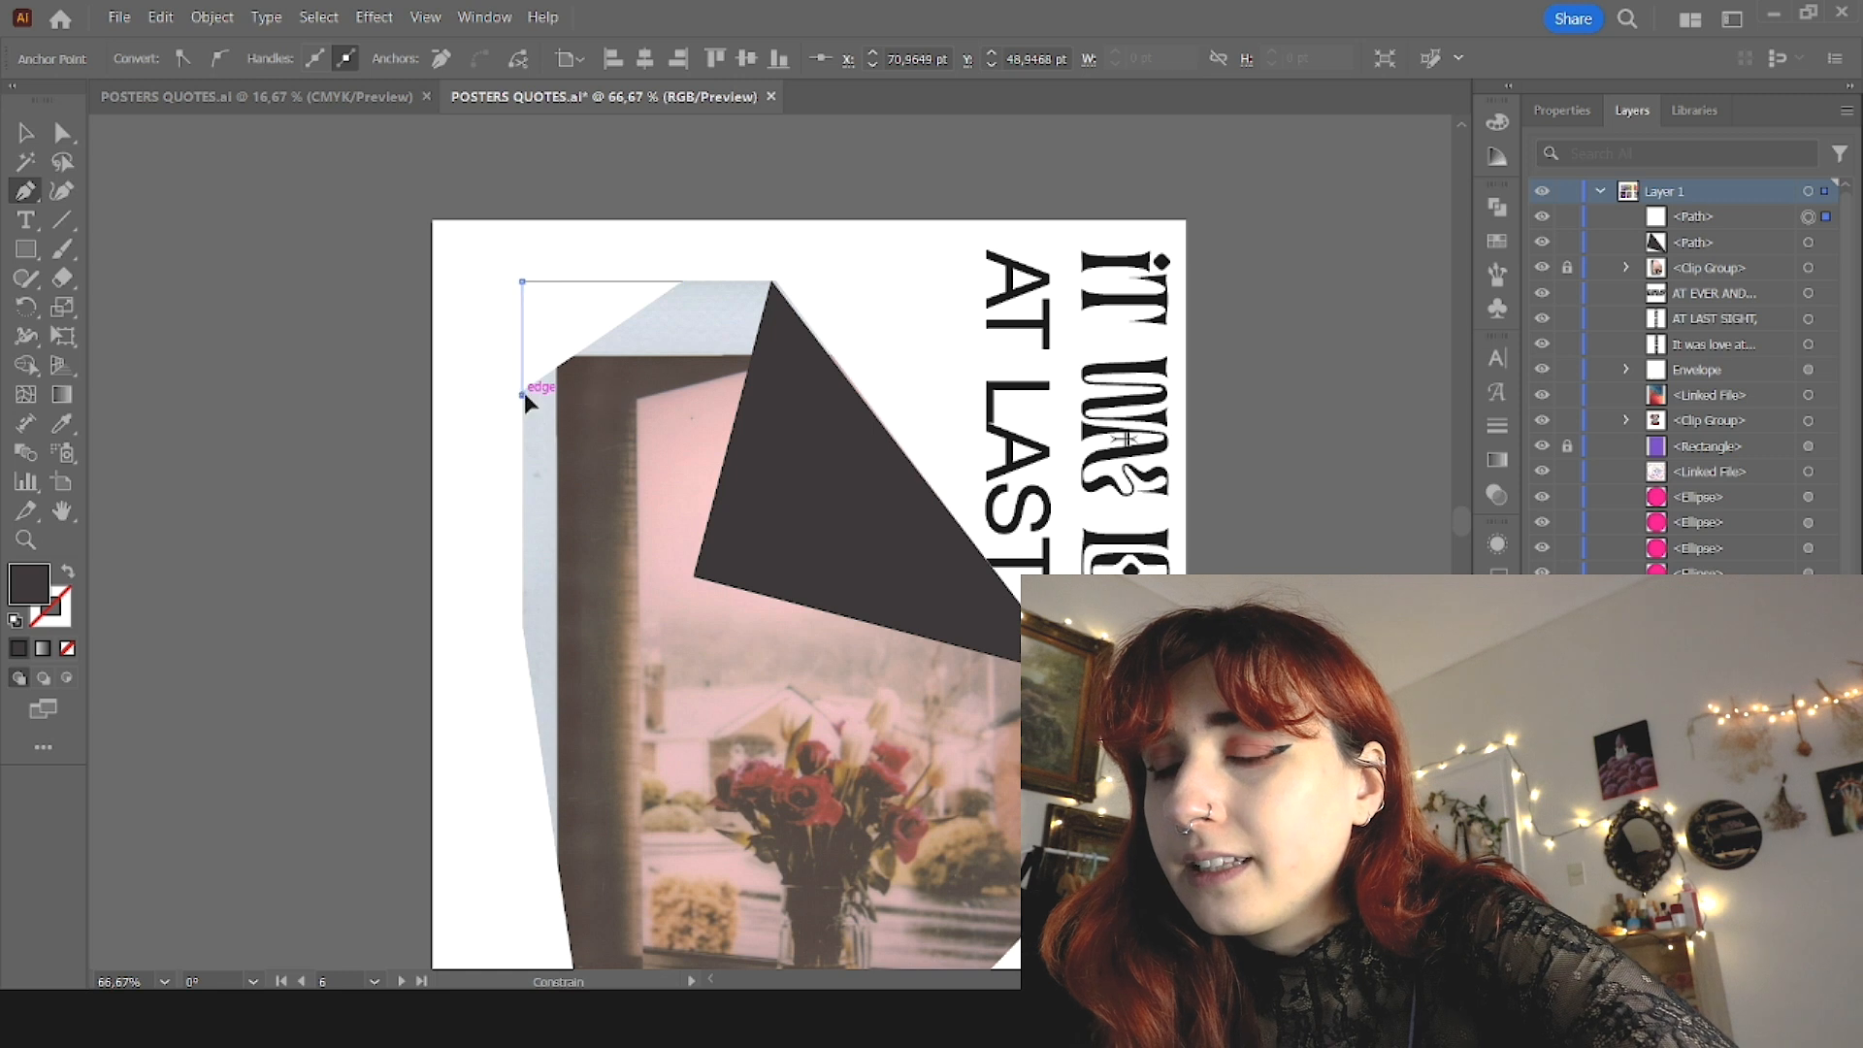
click(682, 282)
key(v)
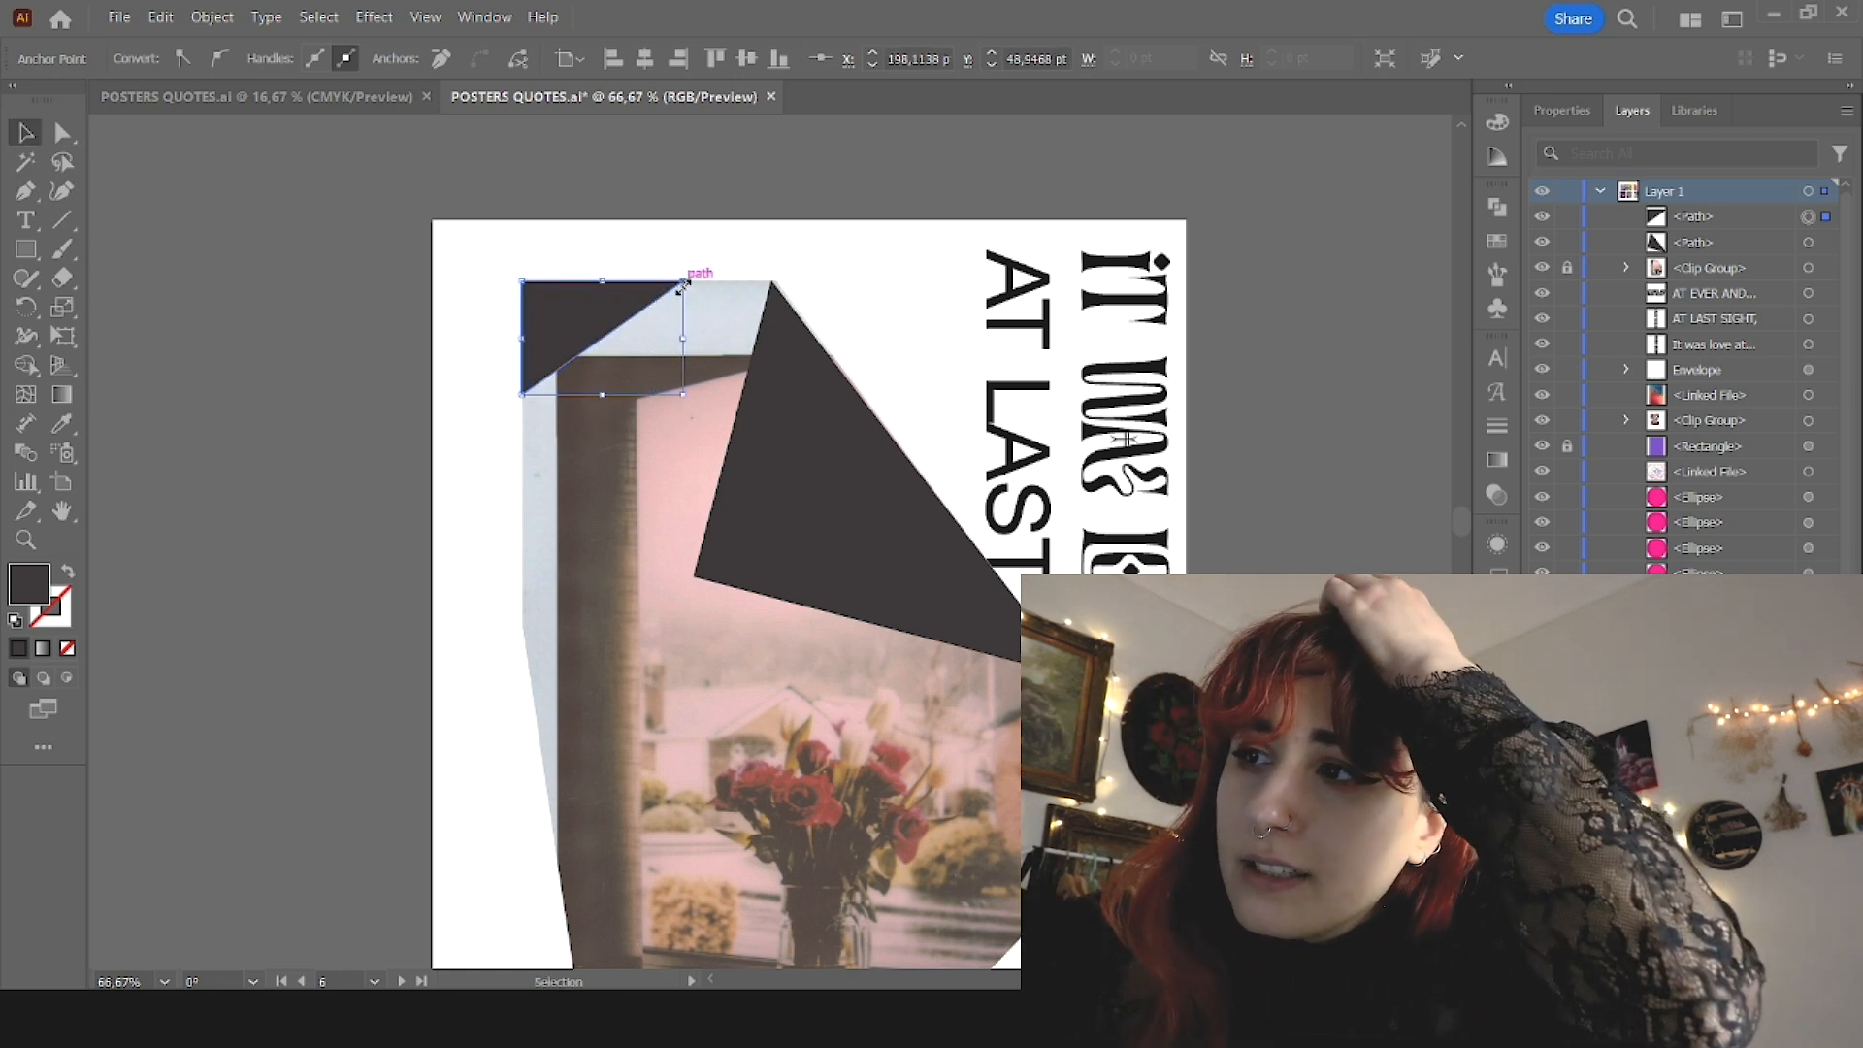
click(516, 309)
click(535, 308)
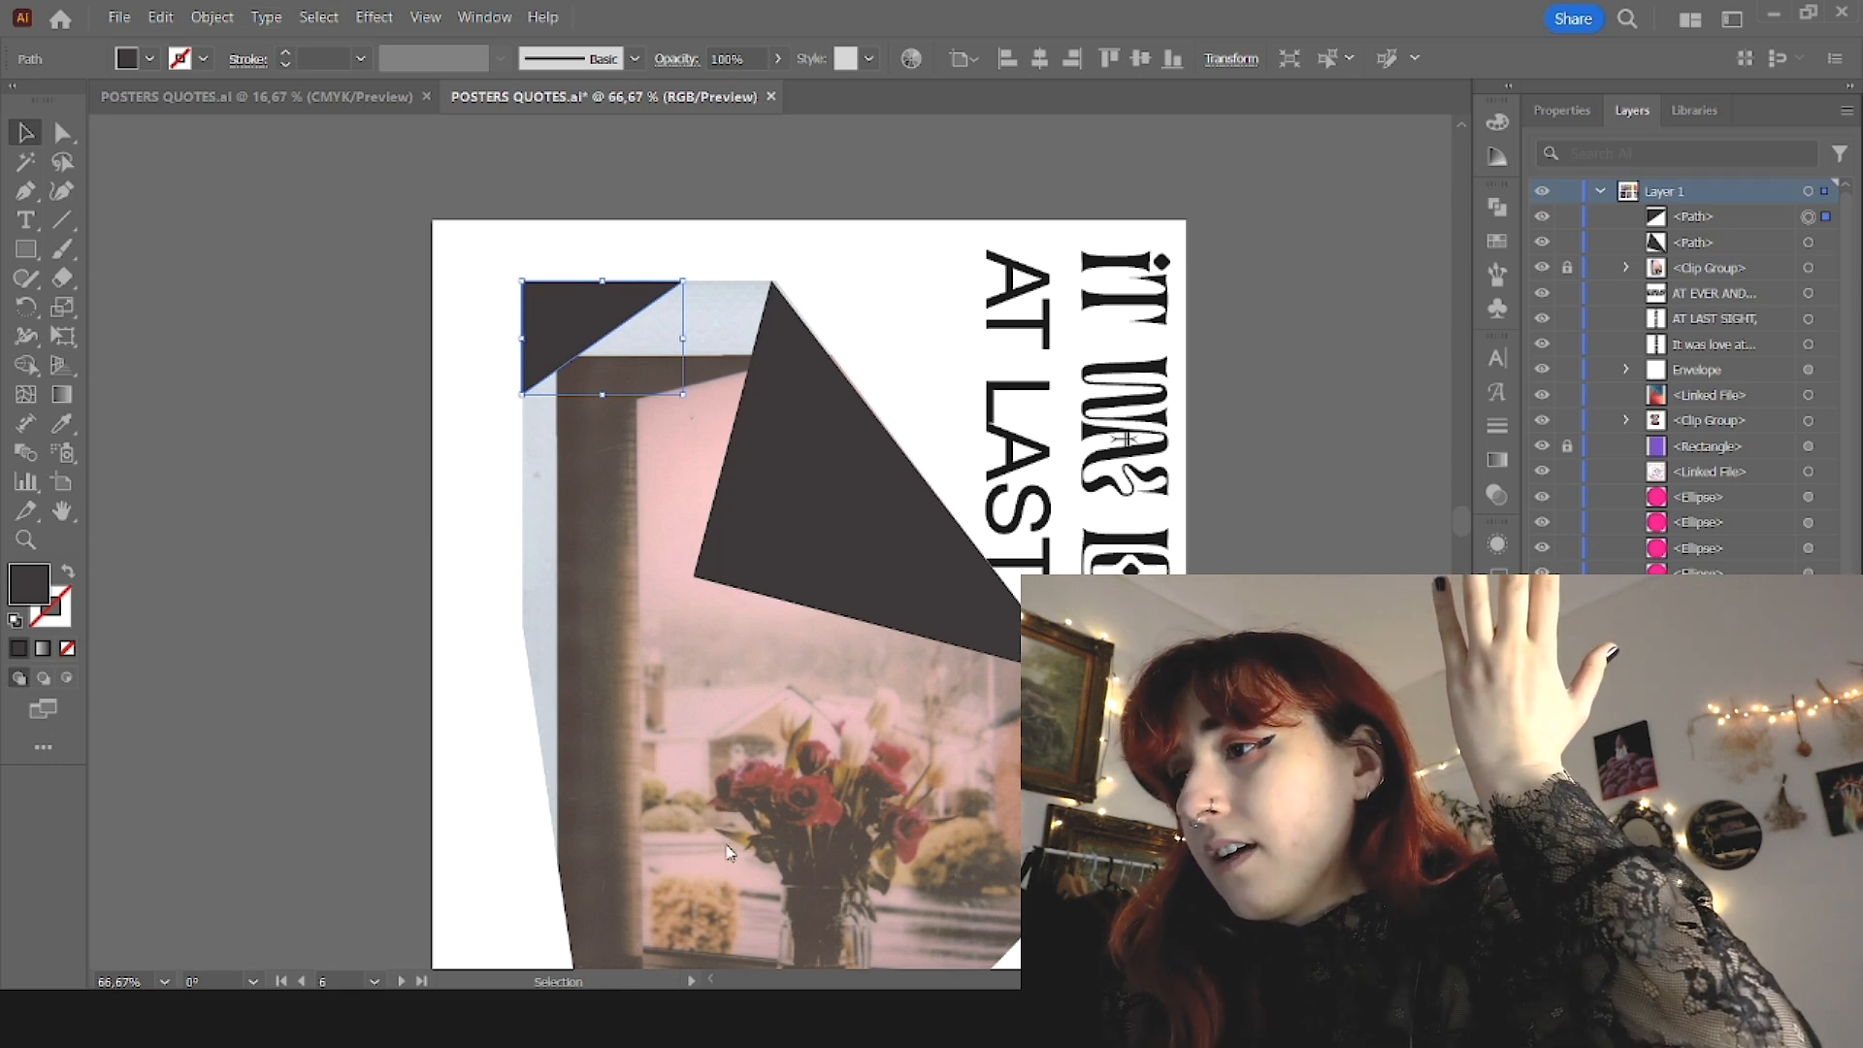
click(955, 728)
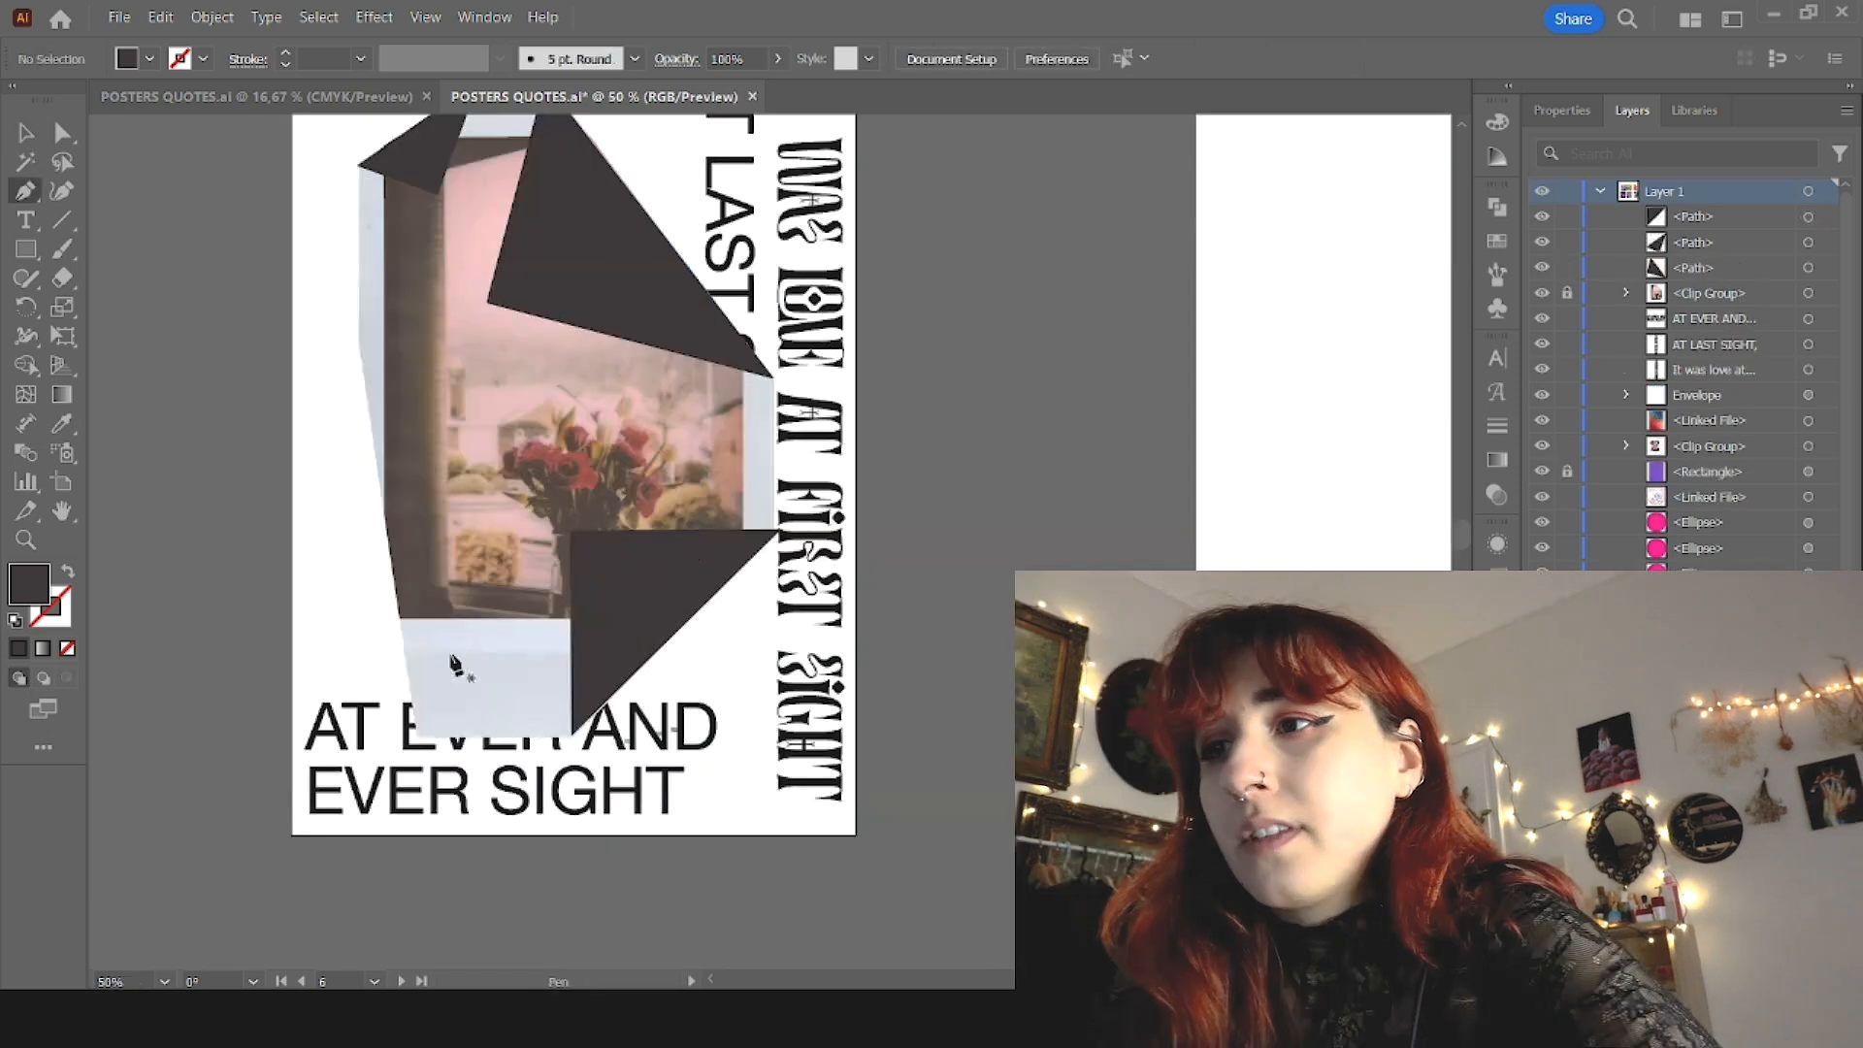
Step: Draw a narrow dark triangle with the Pen tool along the outside of the photo's lower-left cut edge
click(358, 346)
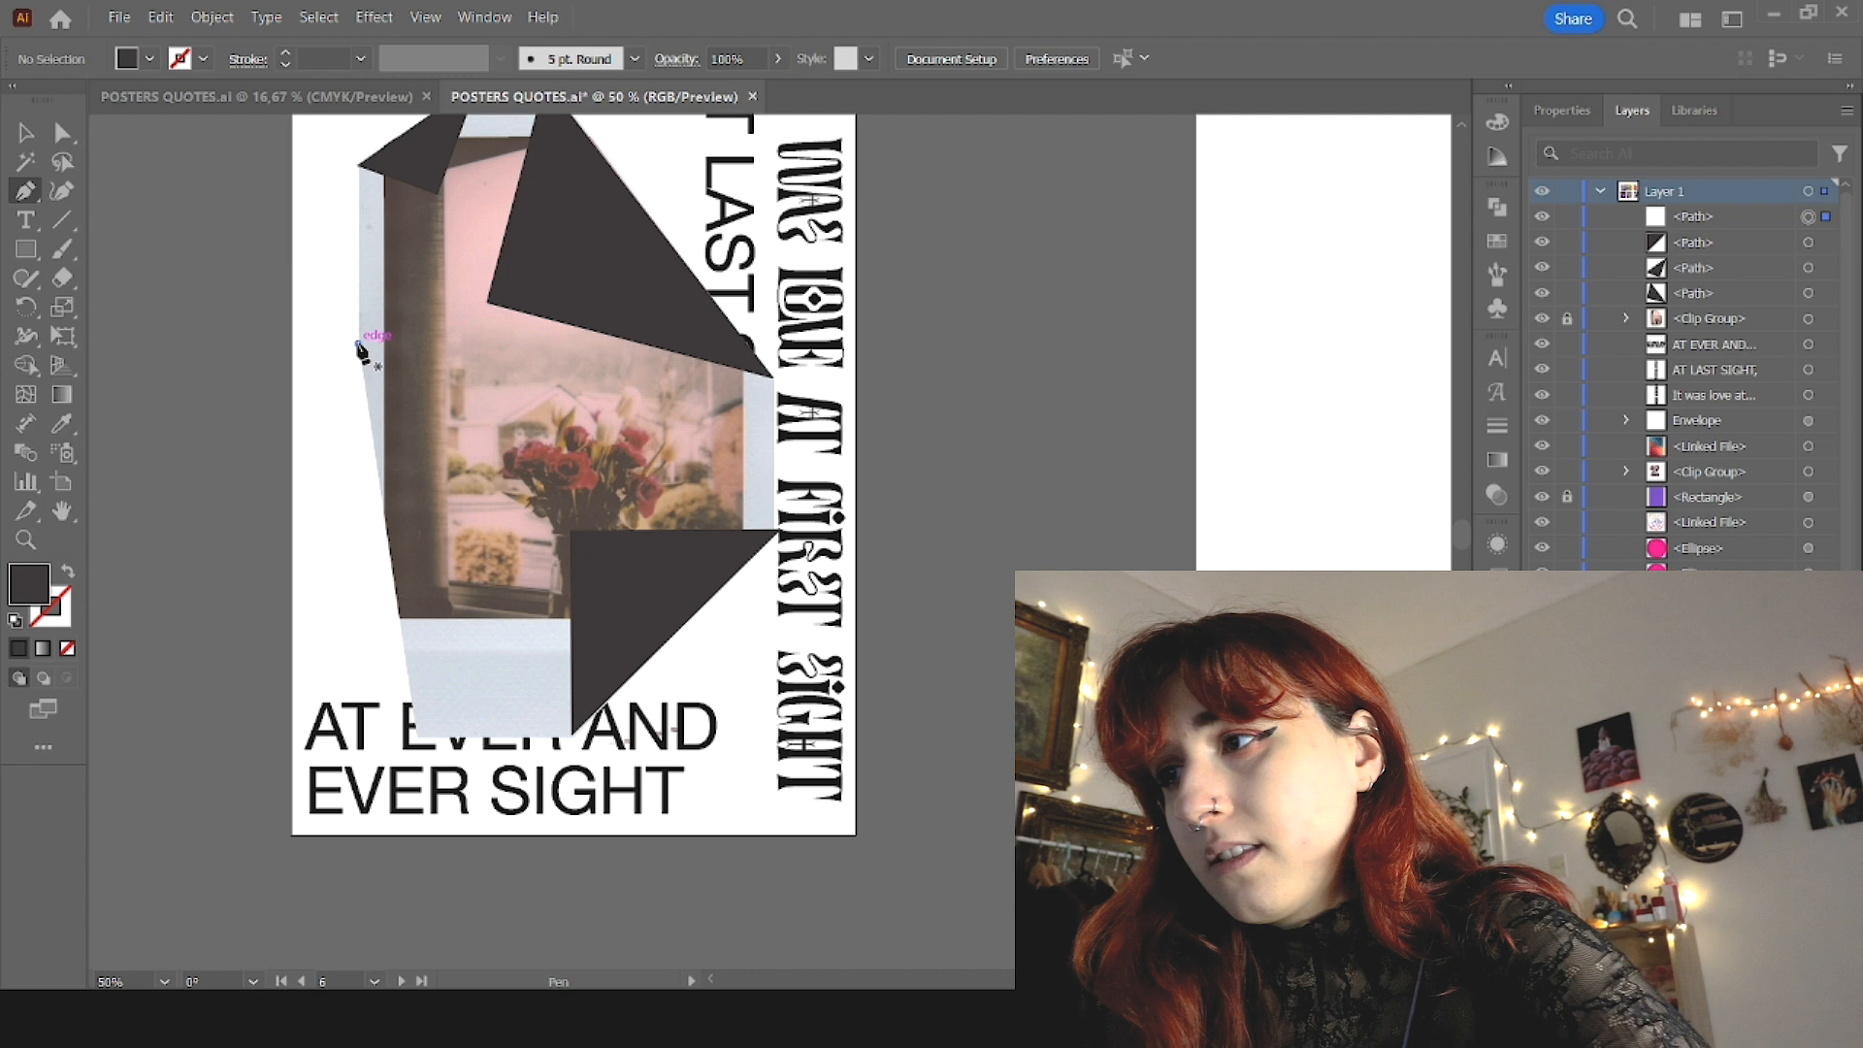
click(409, 736)
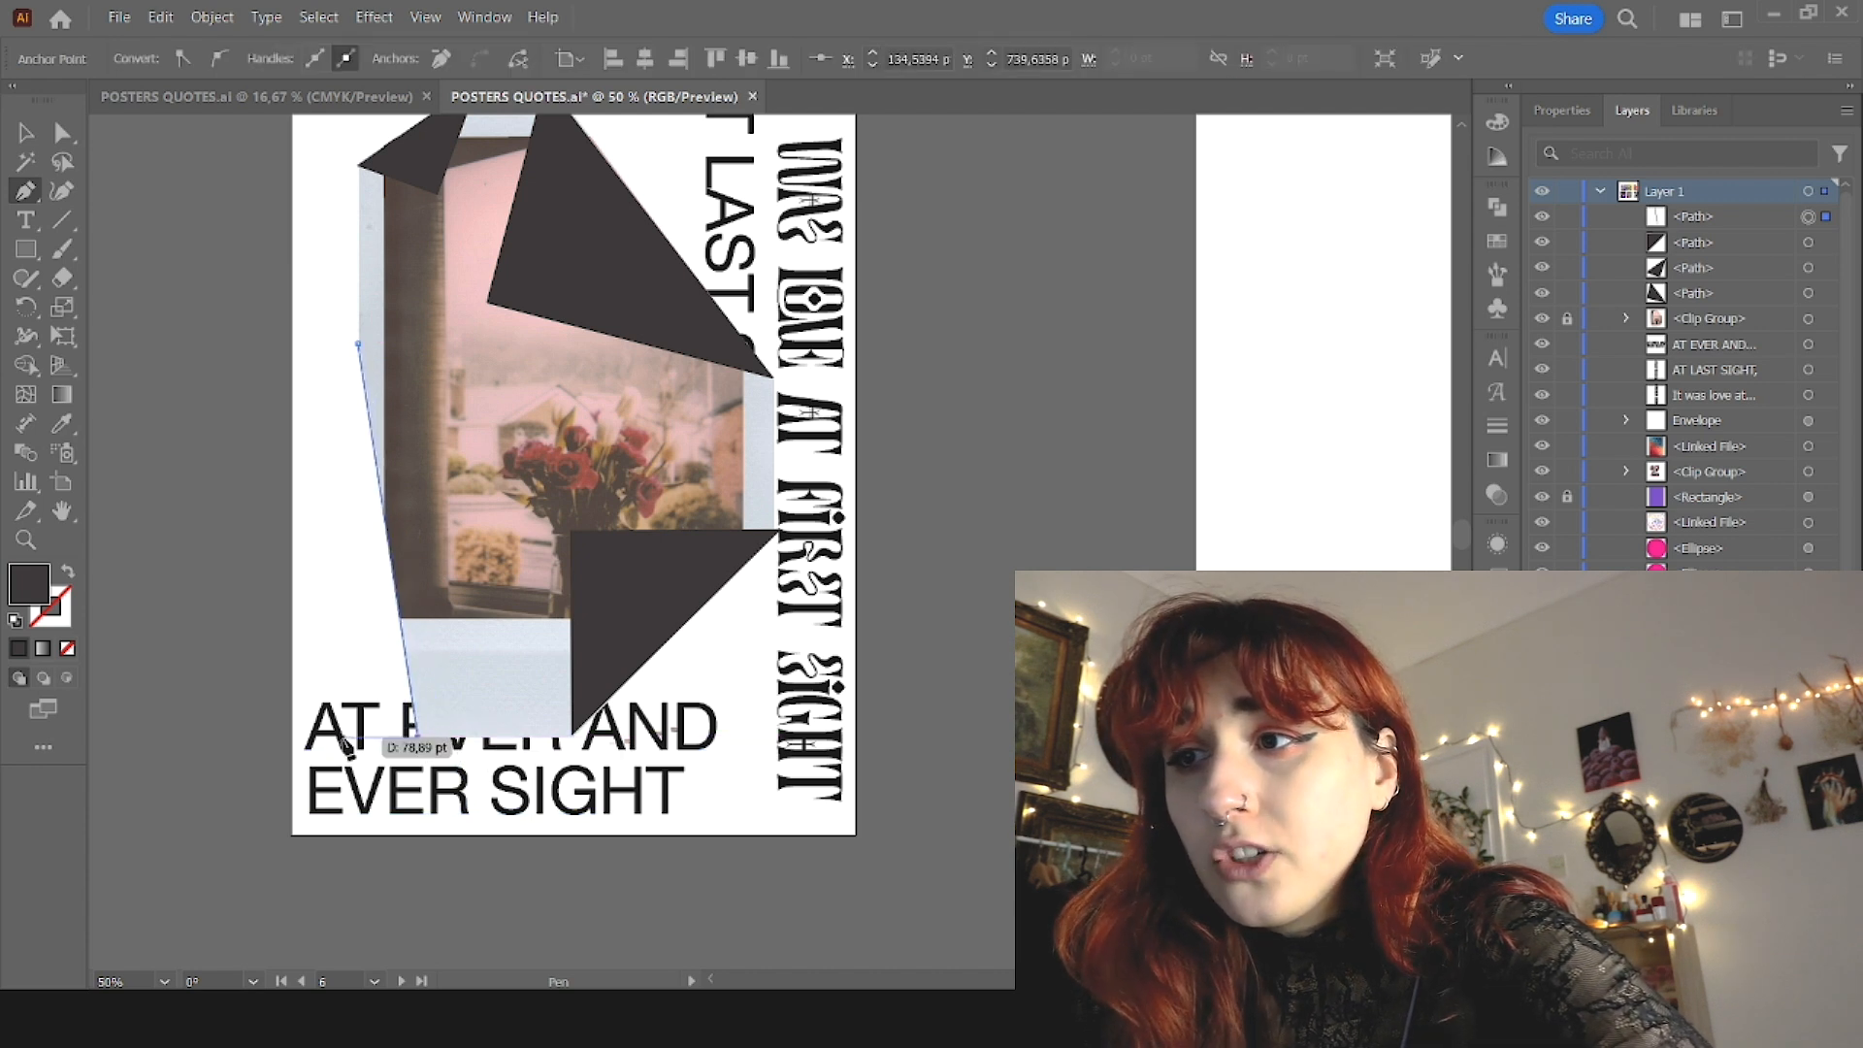
click(344, 742)
click(359, 344)
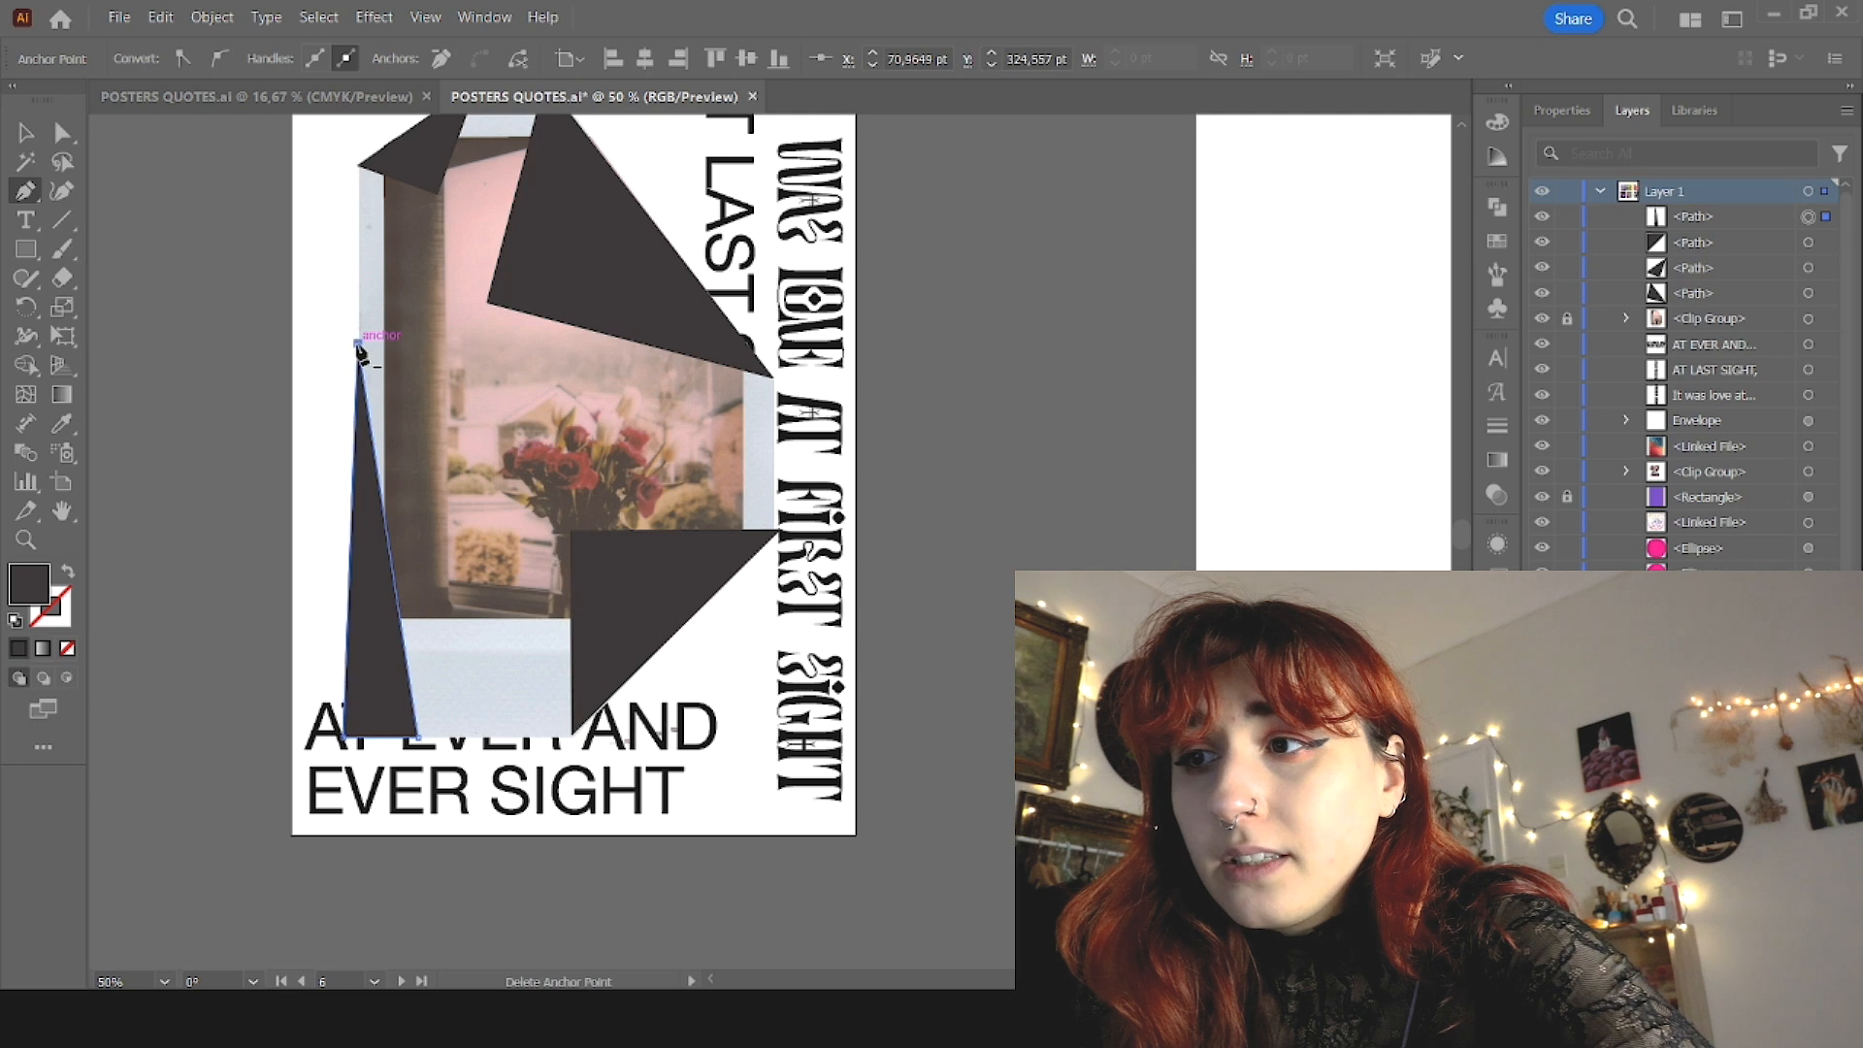
key(v)
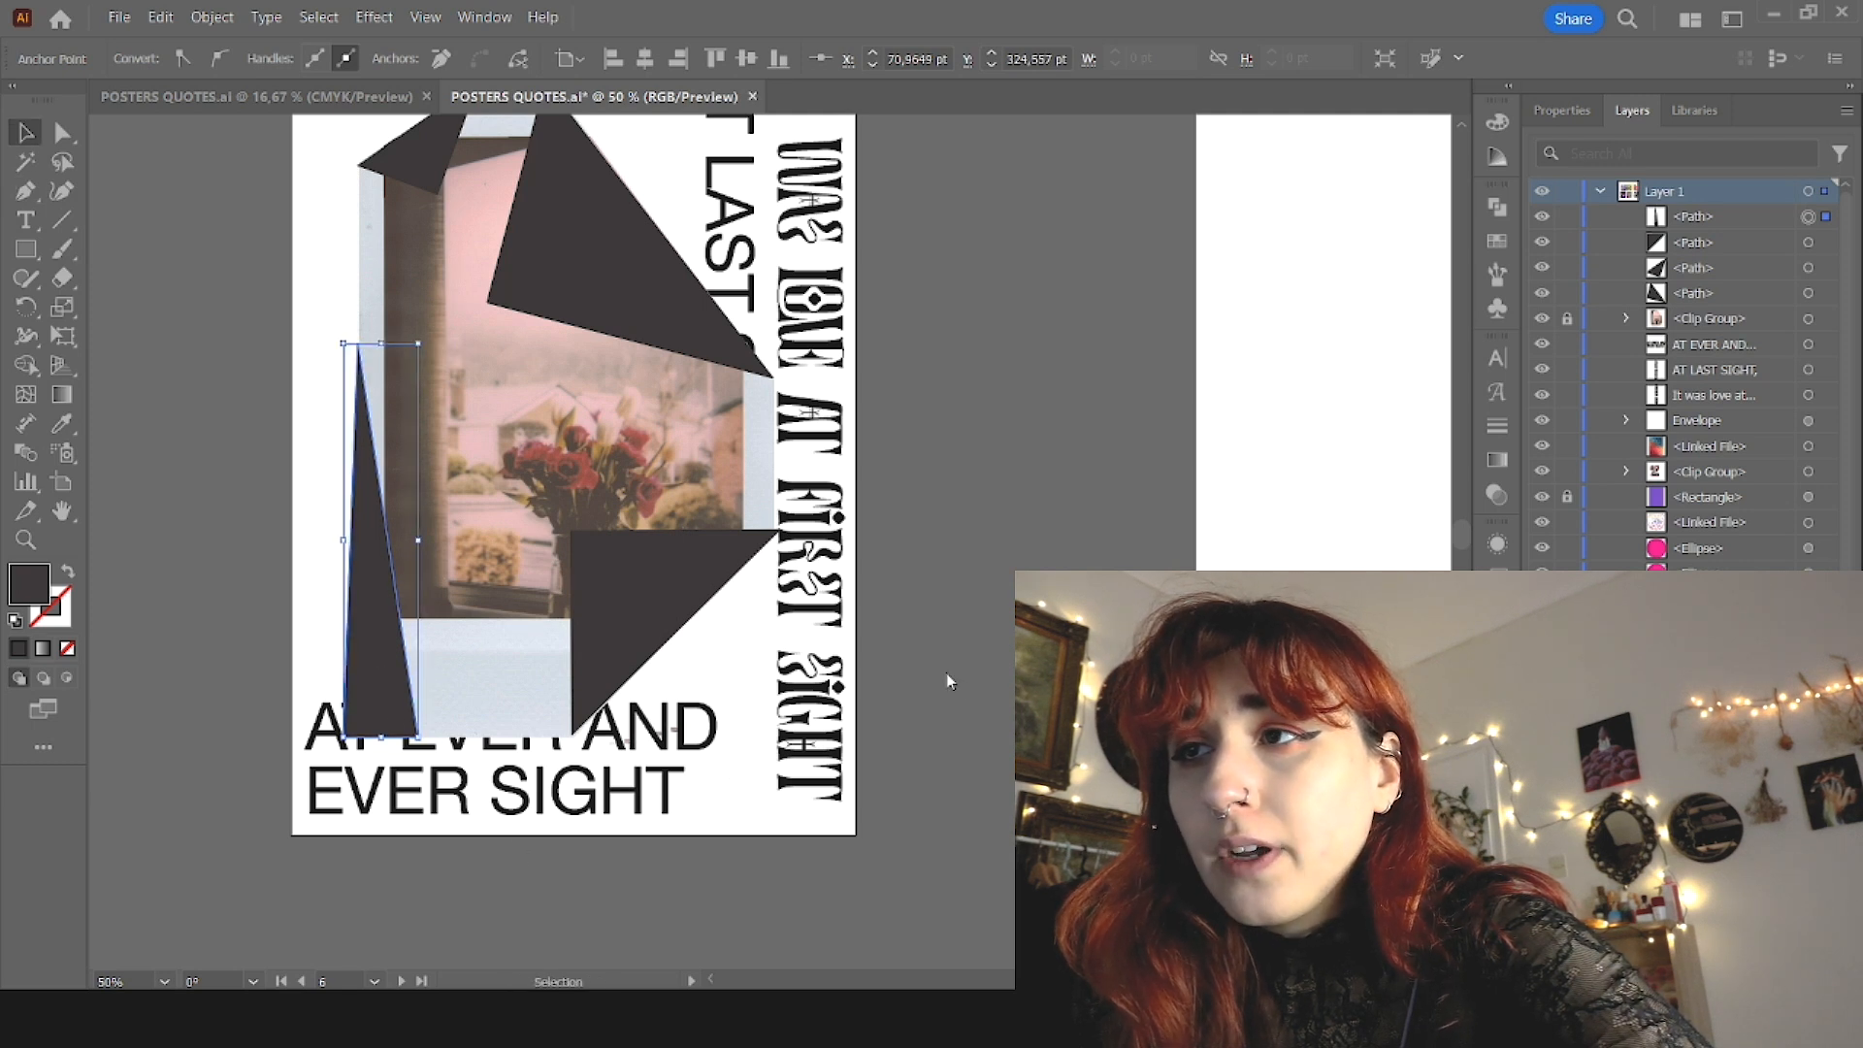
Step: Flip the narrow dark triangle vertically, rotate it slightly and fit its slanted side to the photo's lower-left cut edge
drag(426, 334, 349, 792)
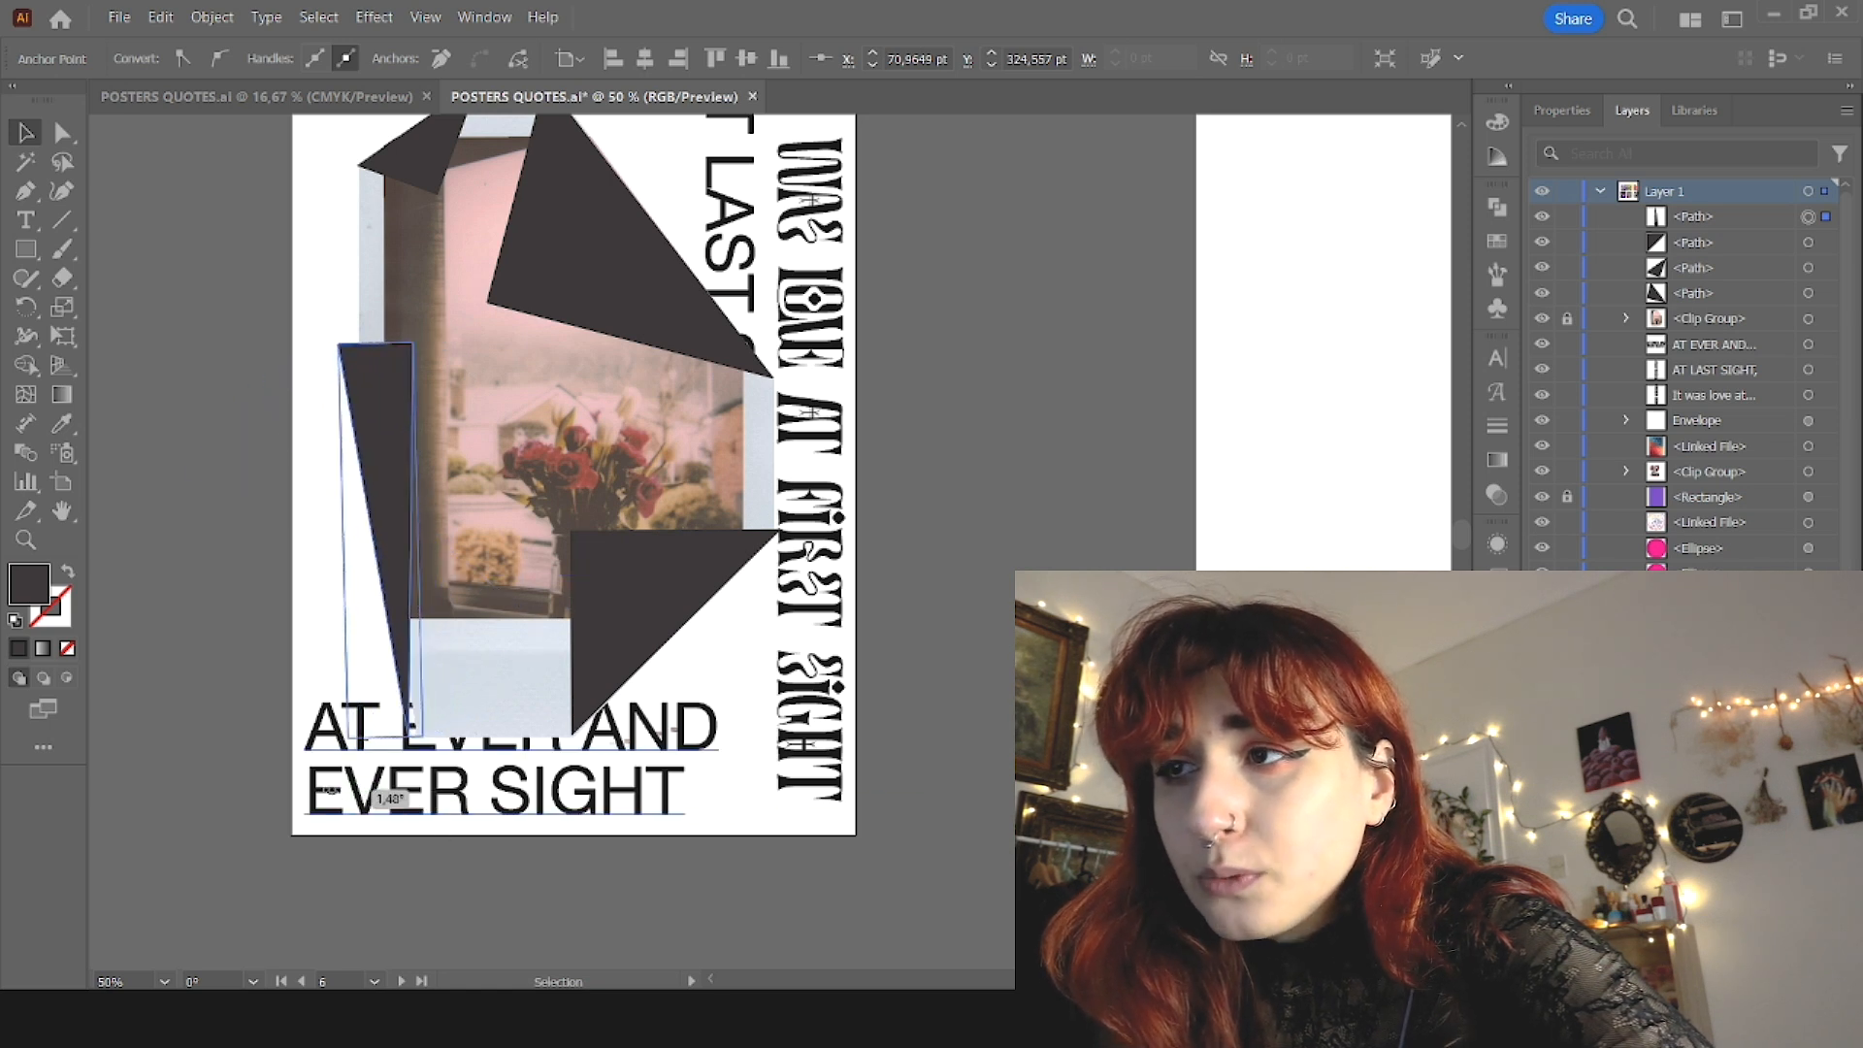
drag(380, 497, 416, 486)
scroll(417, 740, up, 2)
drag(506, 755, 488, 754)
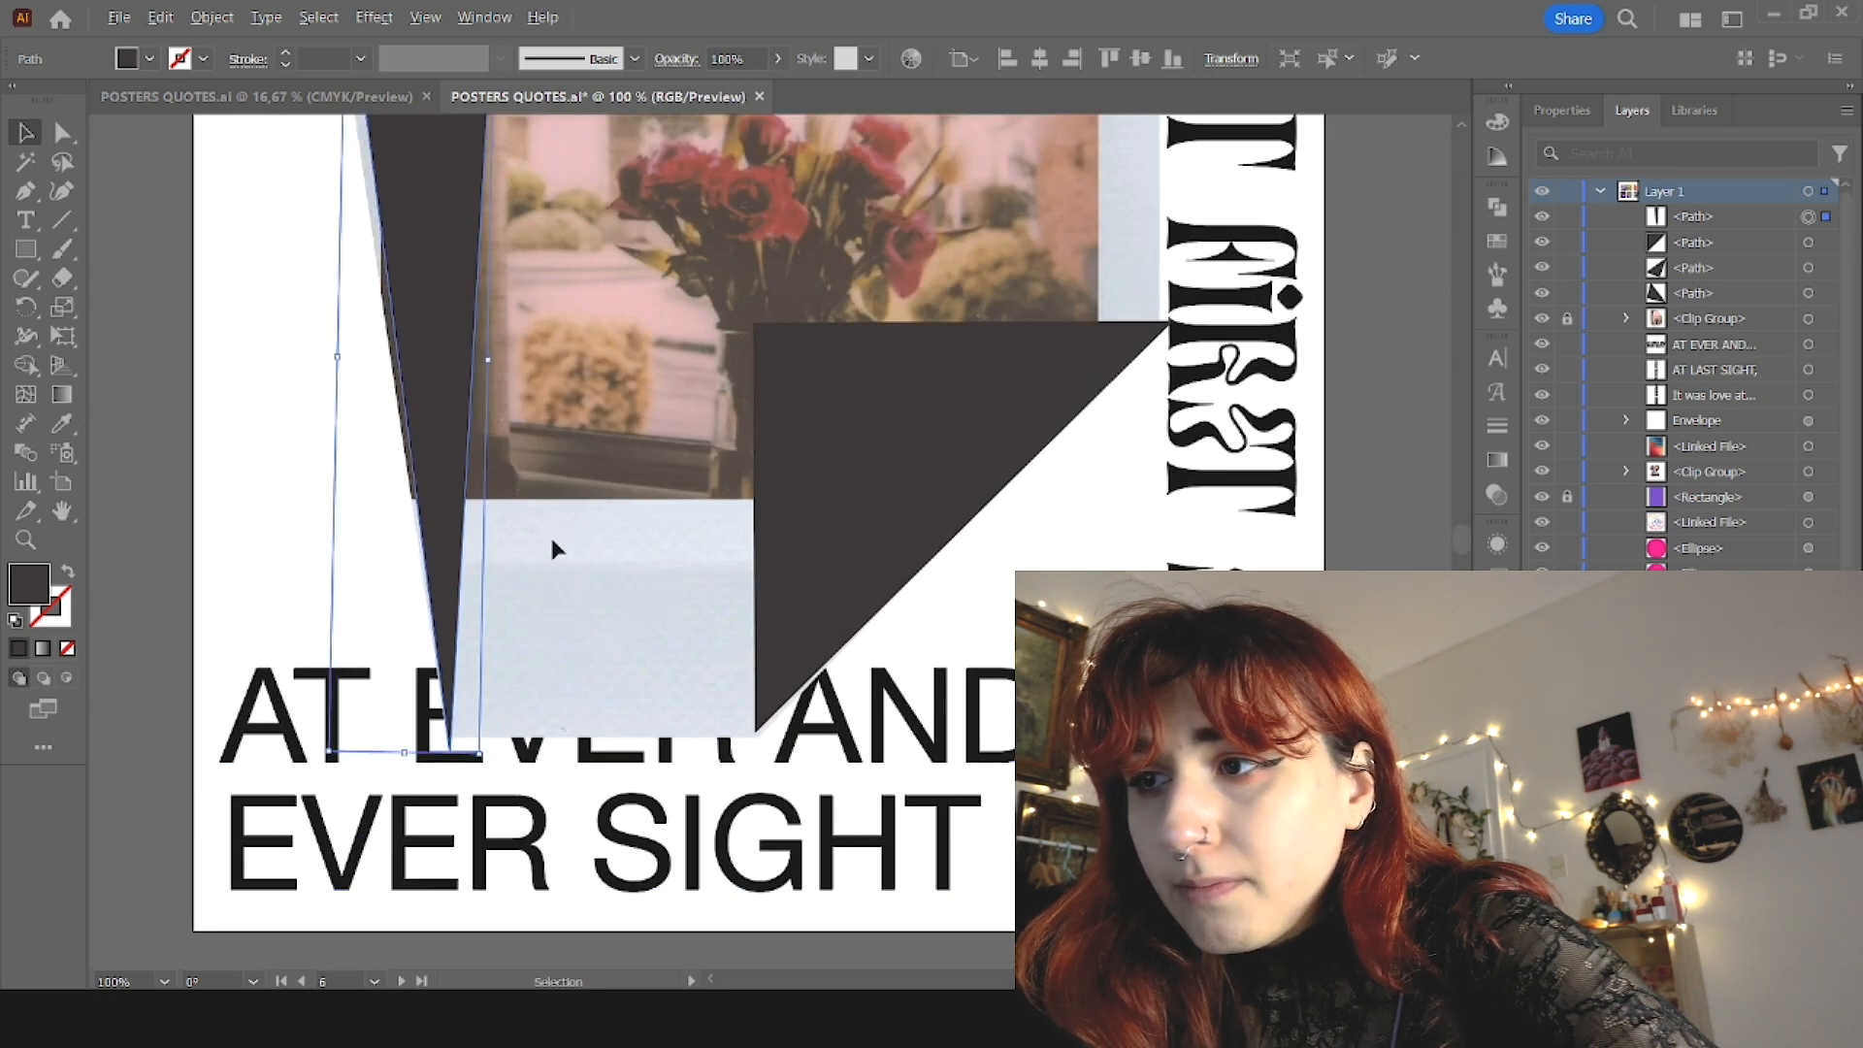
scroll(549, 534, down, 1)
drag(495, 381, 480, 384)
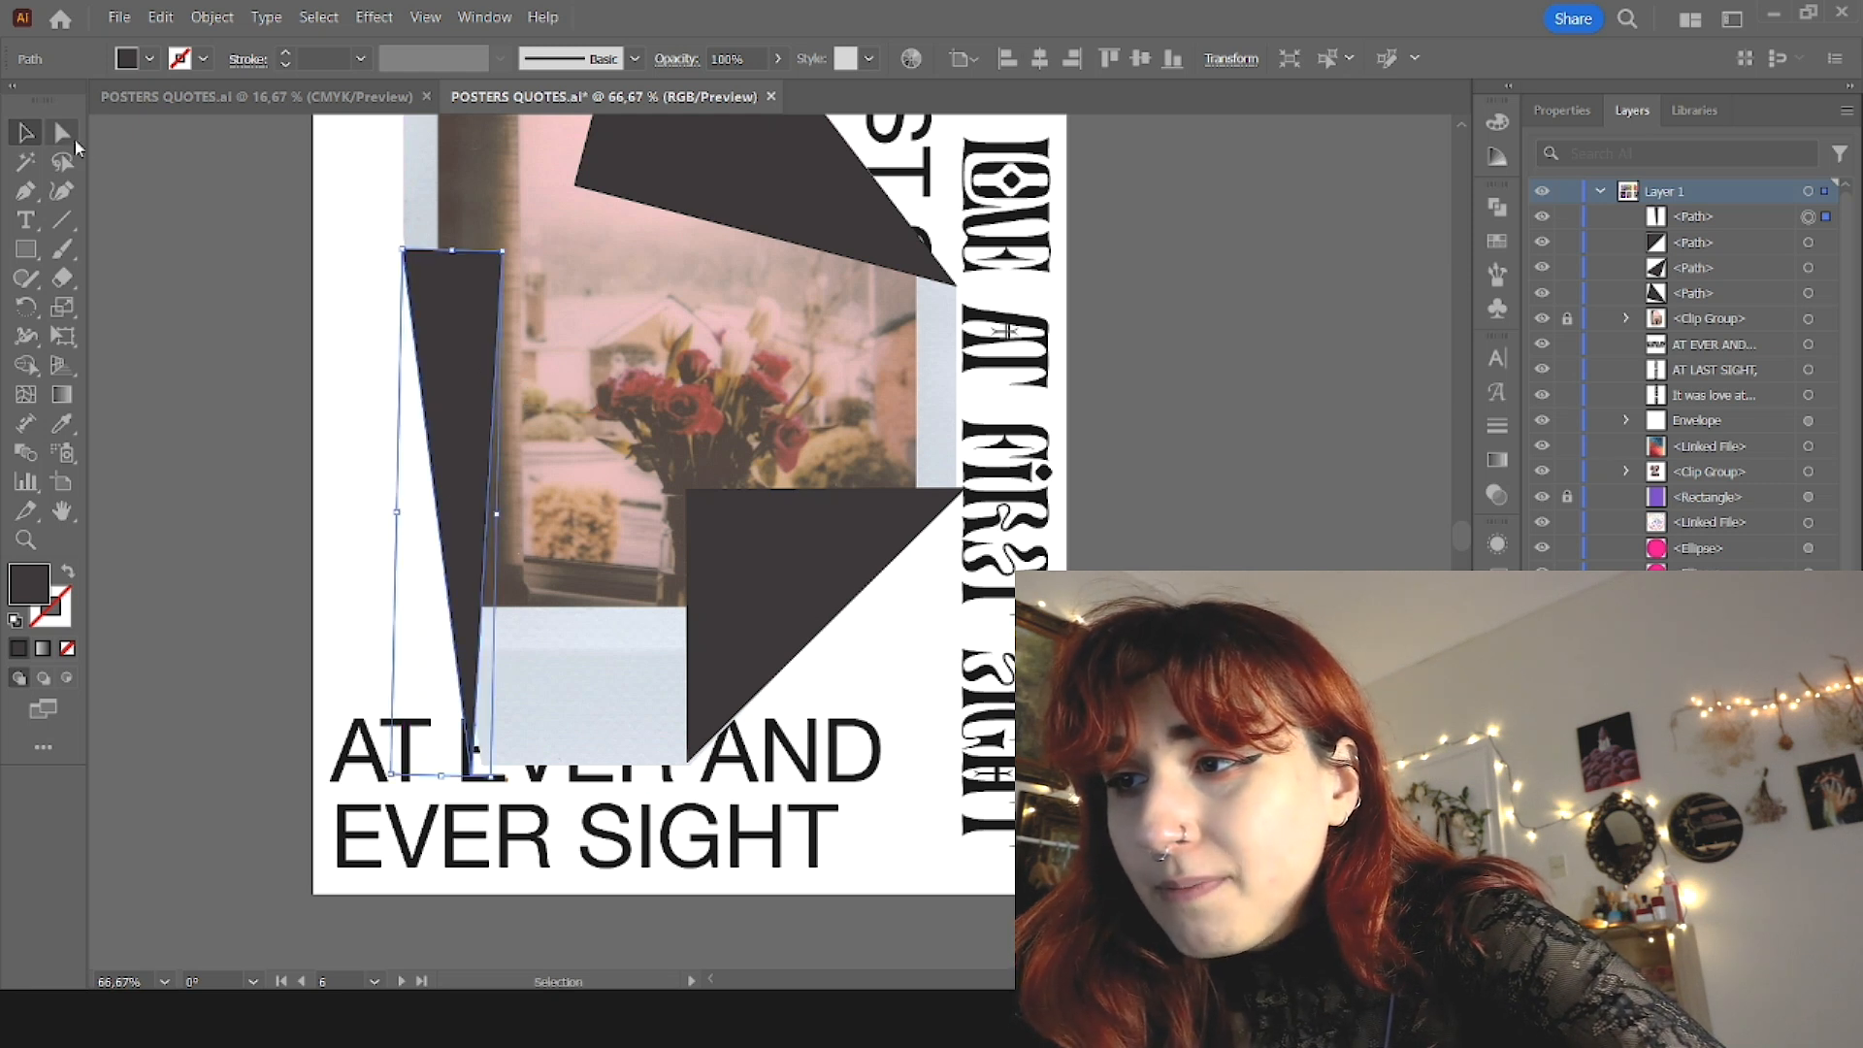
Step: Adjust the narrow triangle's lower anchor with Direct Selection to meet the photo's bottom corner, and shift the triangle slightly right
click(64, 136)
scroll(417, 773, up, 1)
click(503, 767)
drag(498, 764, 565, 758)
click(26, 133)
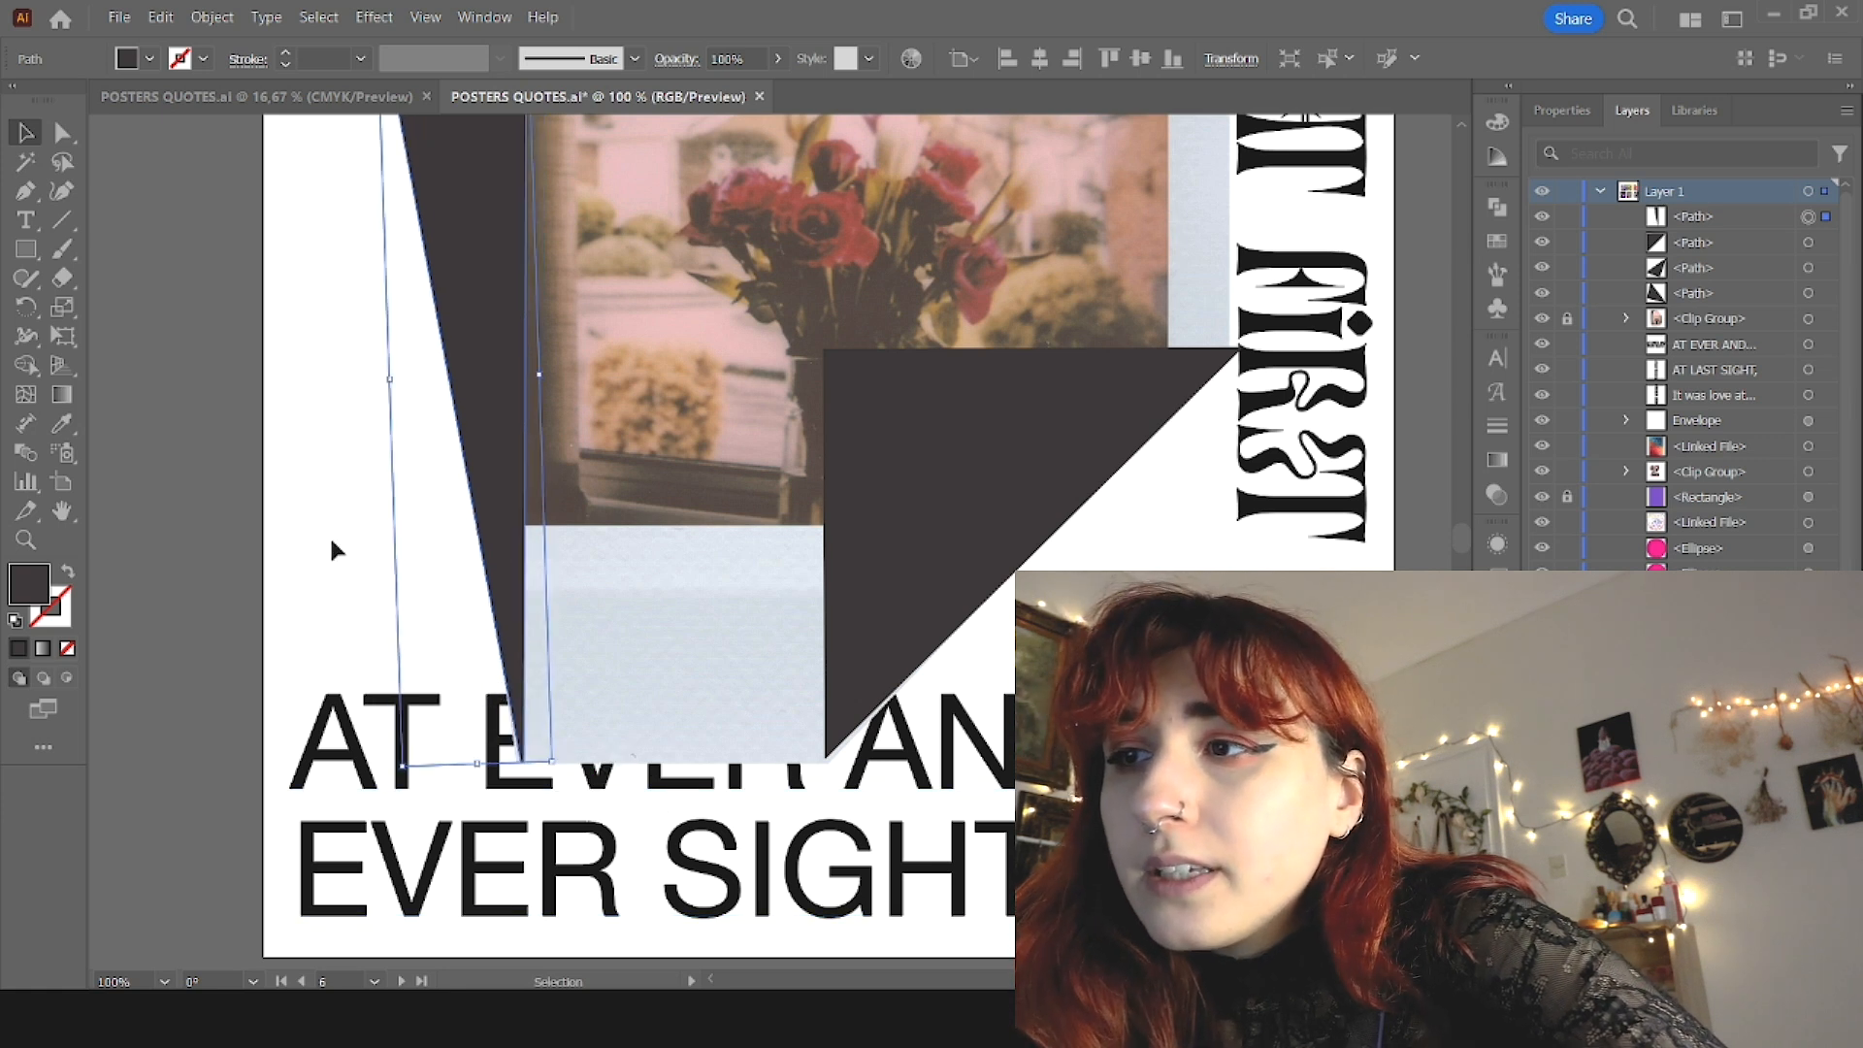
click(329, 533)
scroll(320, 495, down, 2)
scroll(329, 322, up, 2)
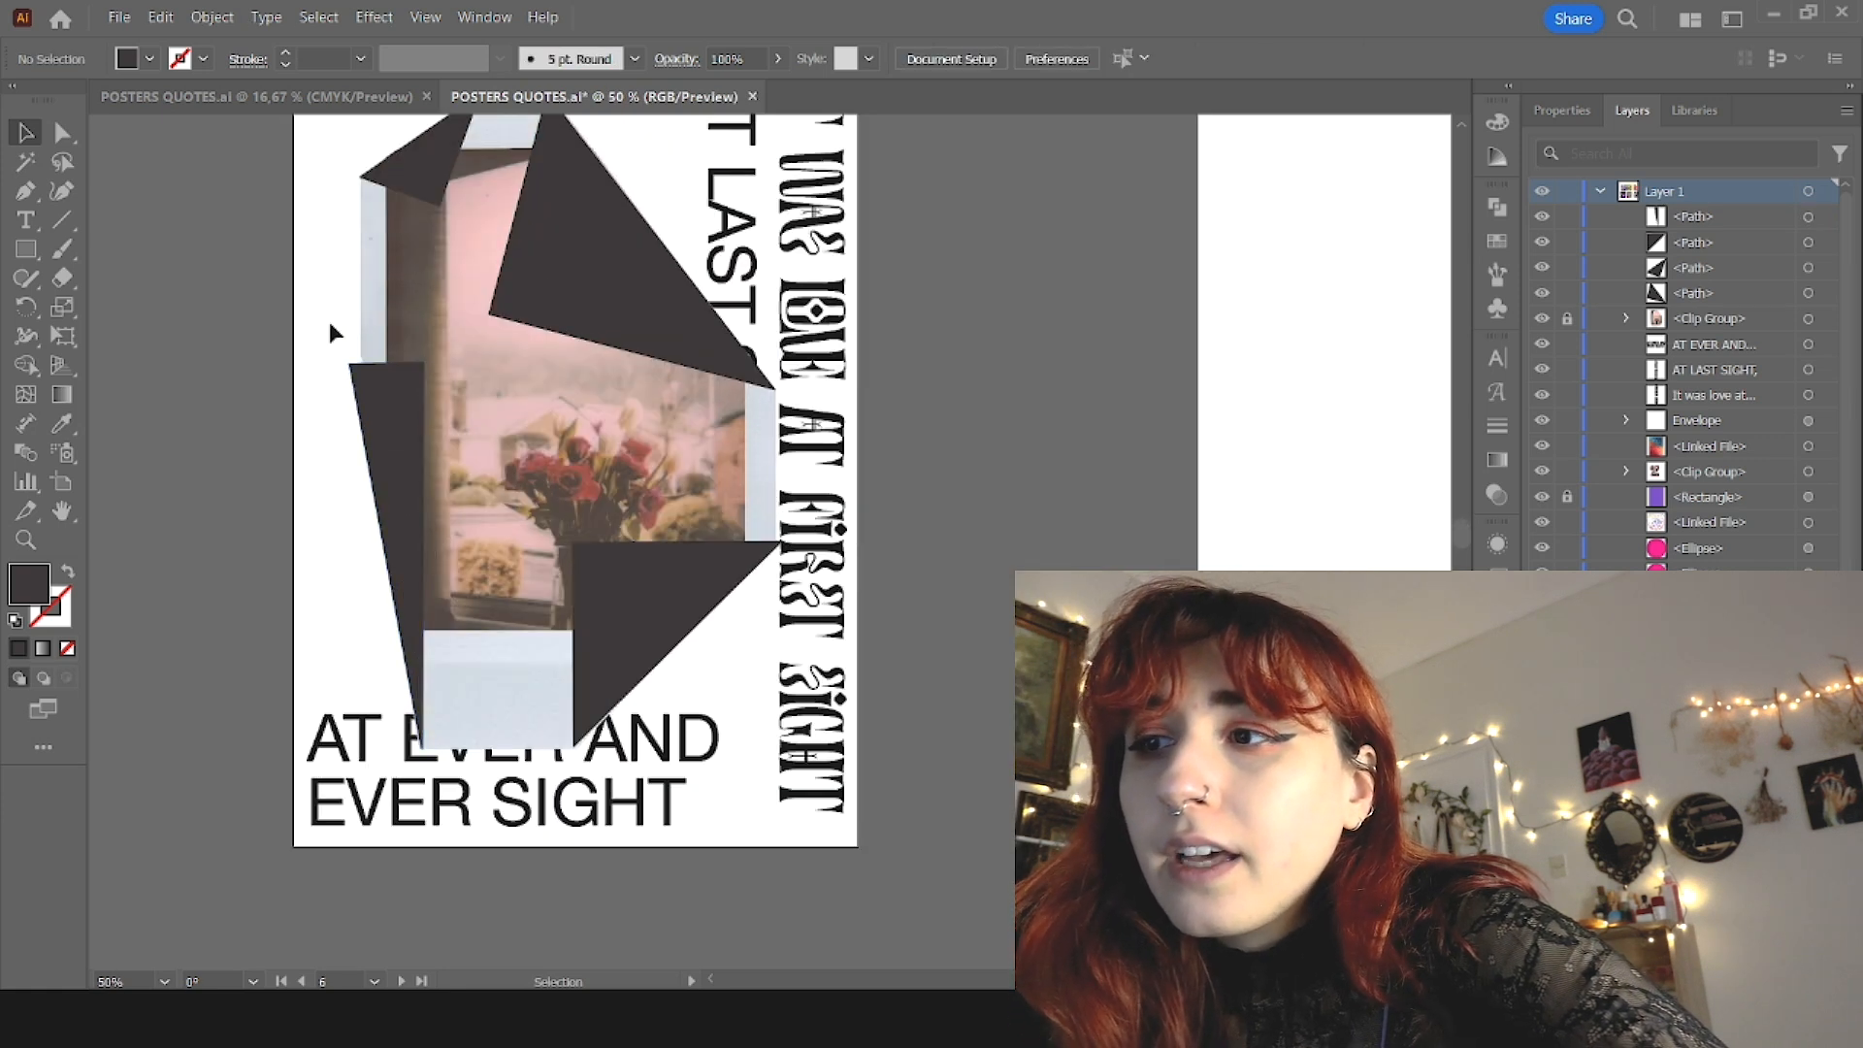
drag(386, 395, 398, 395)
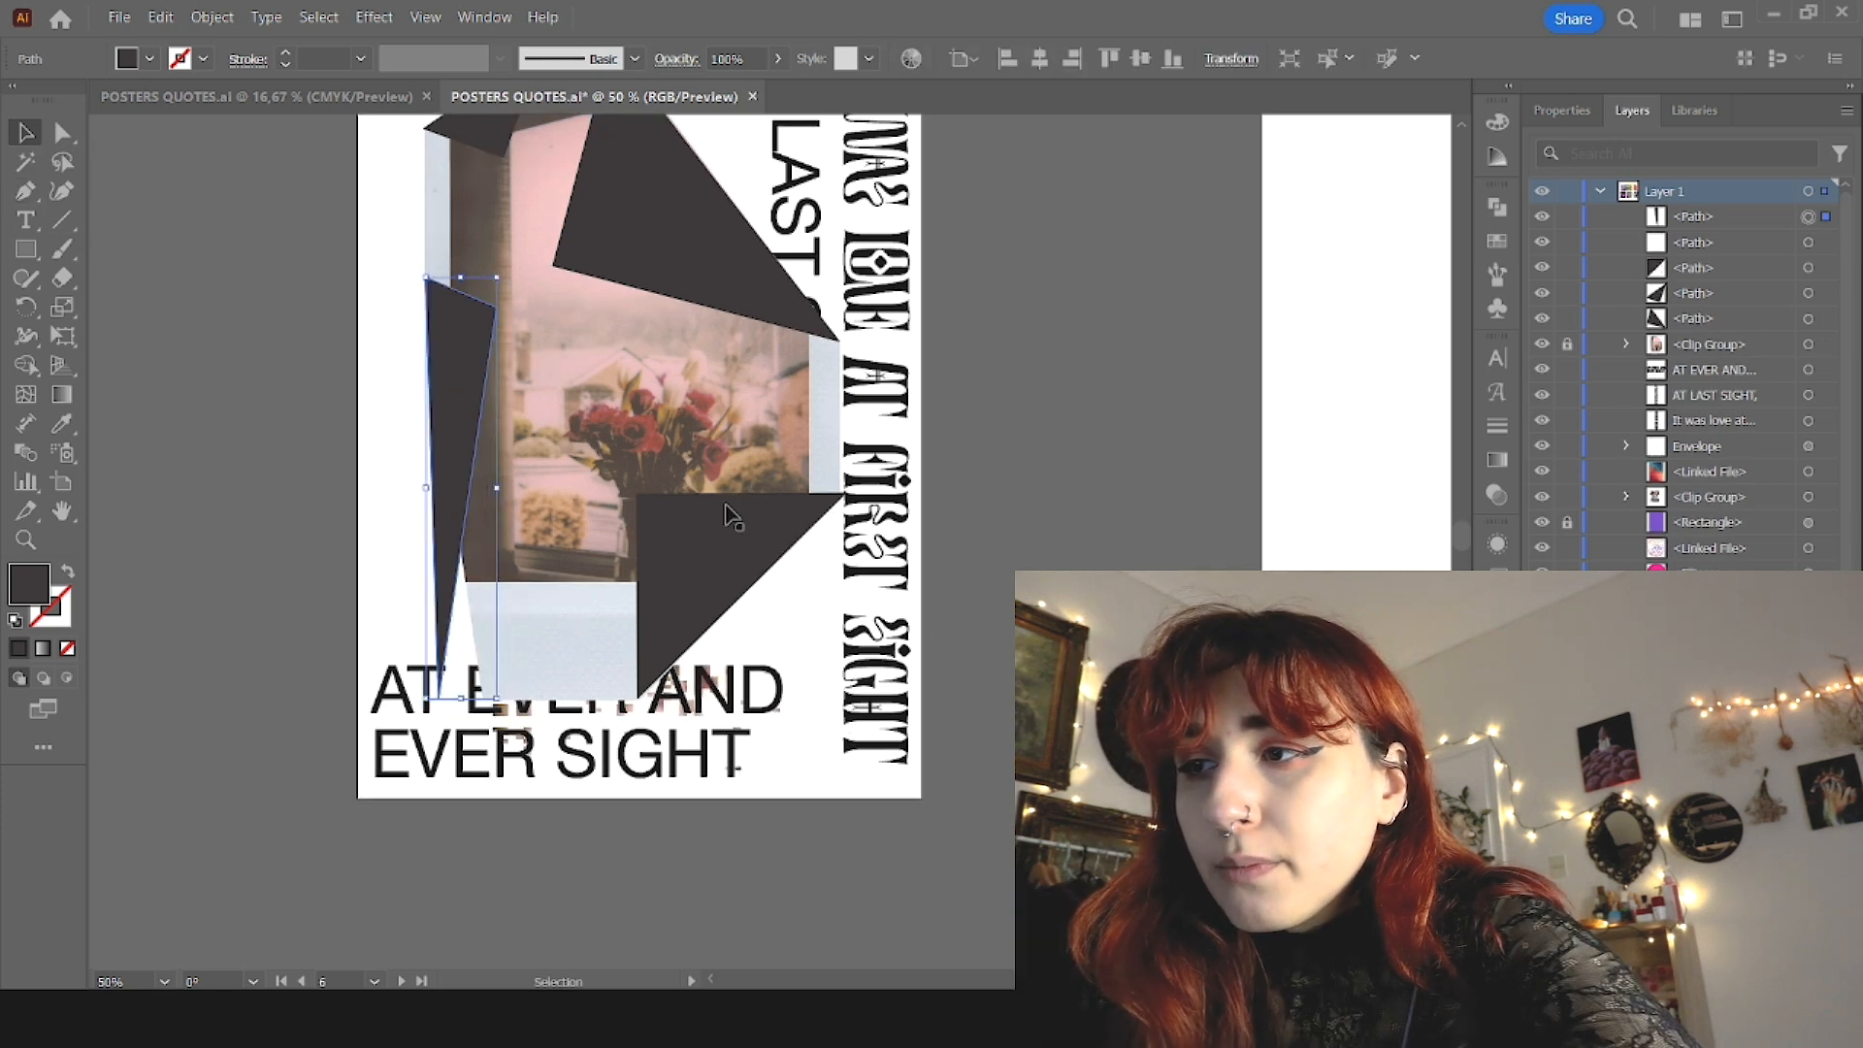
Step: Try flipping and rotating the narrow dark triangle against the photo's lower-left cut edge, and delete it
drag(506, 275, 477, 787)
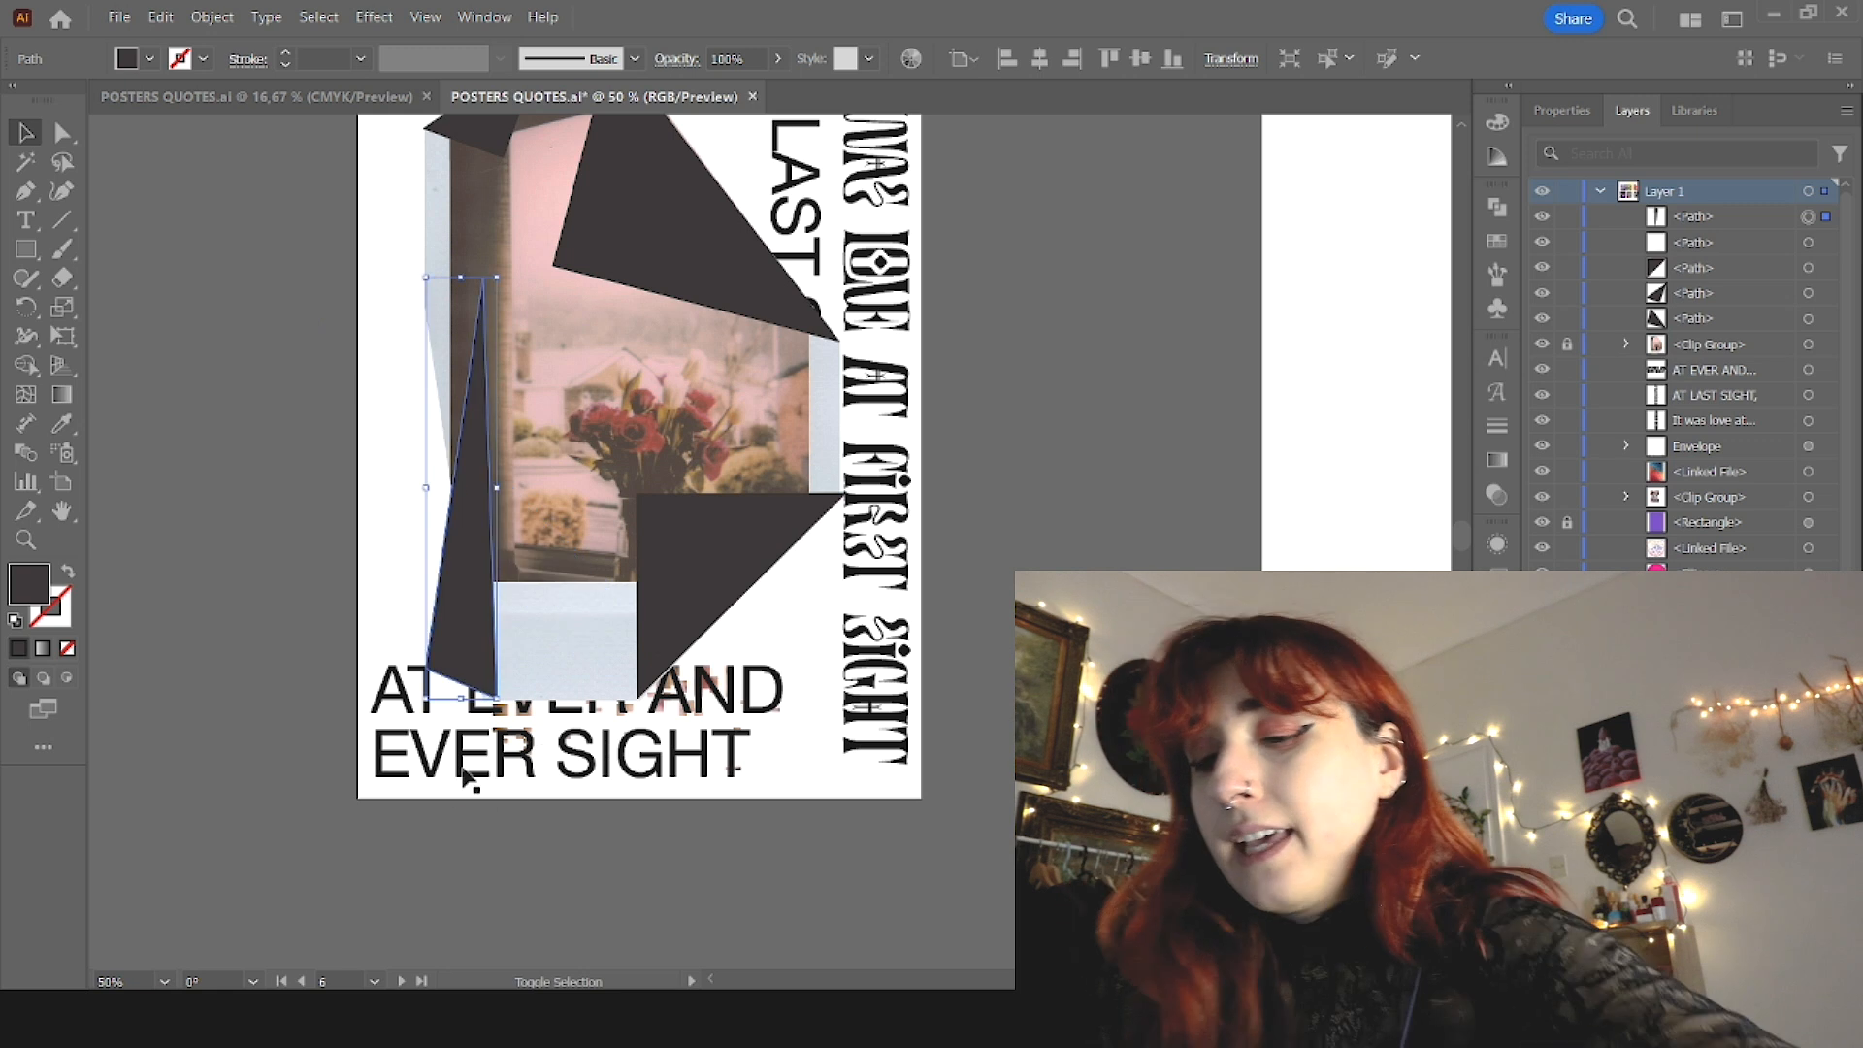
drag(504, 698, 571, 674)
drag(502, 609, 522, 646)
scroll(525, 663, up, 2)
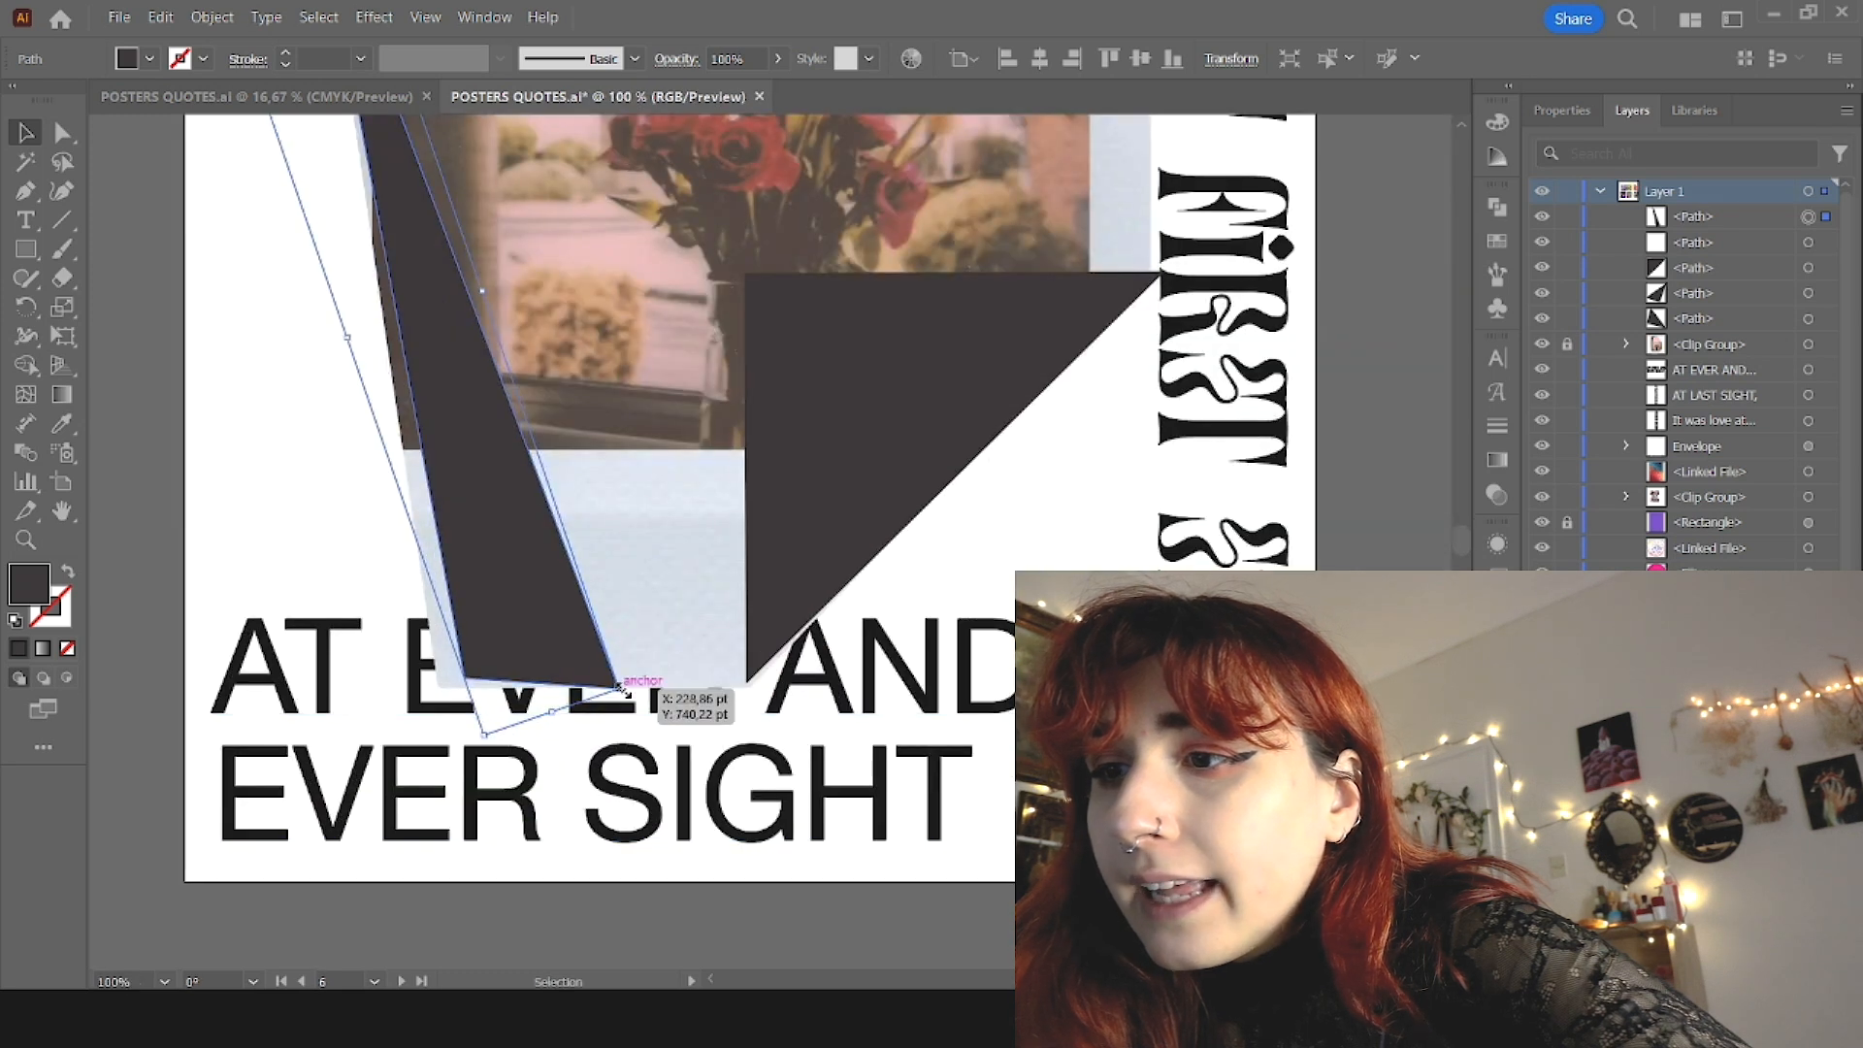
drag(628, 691, 608, 703)
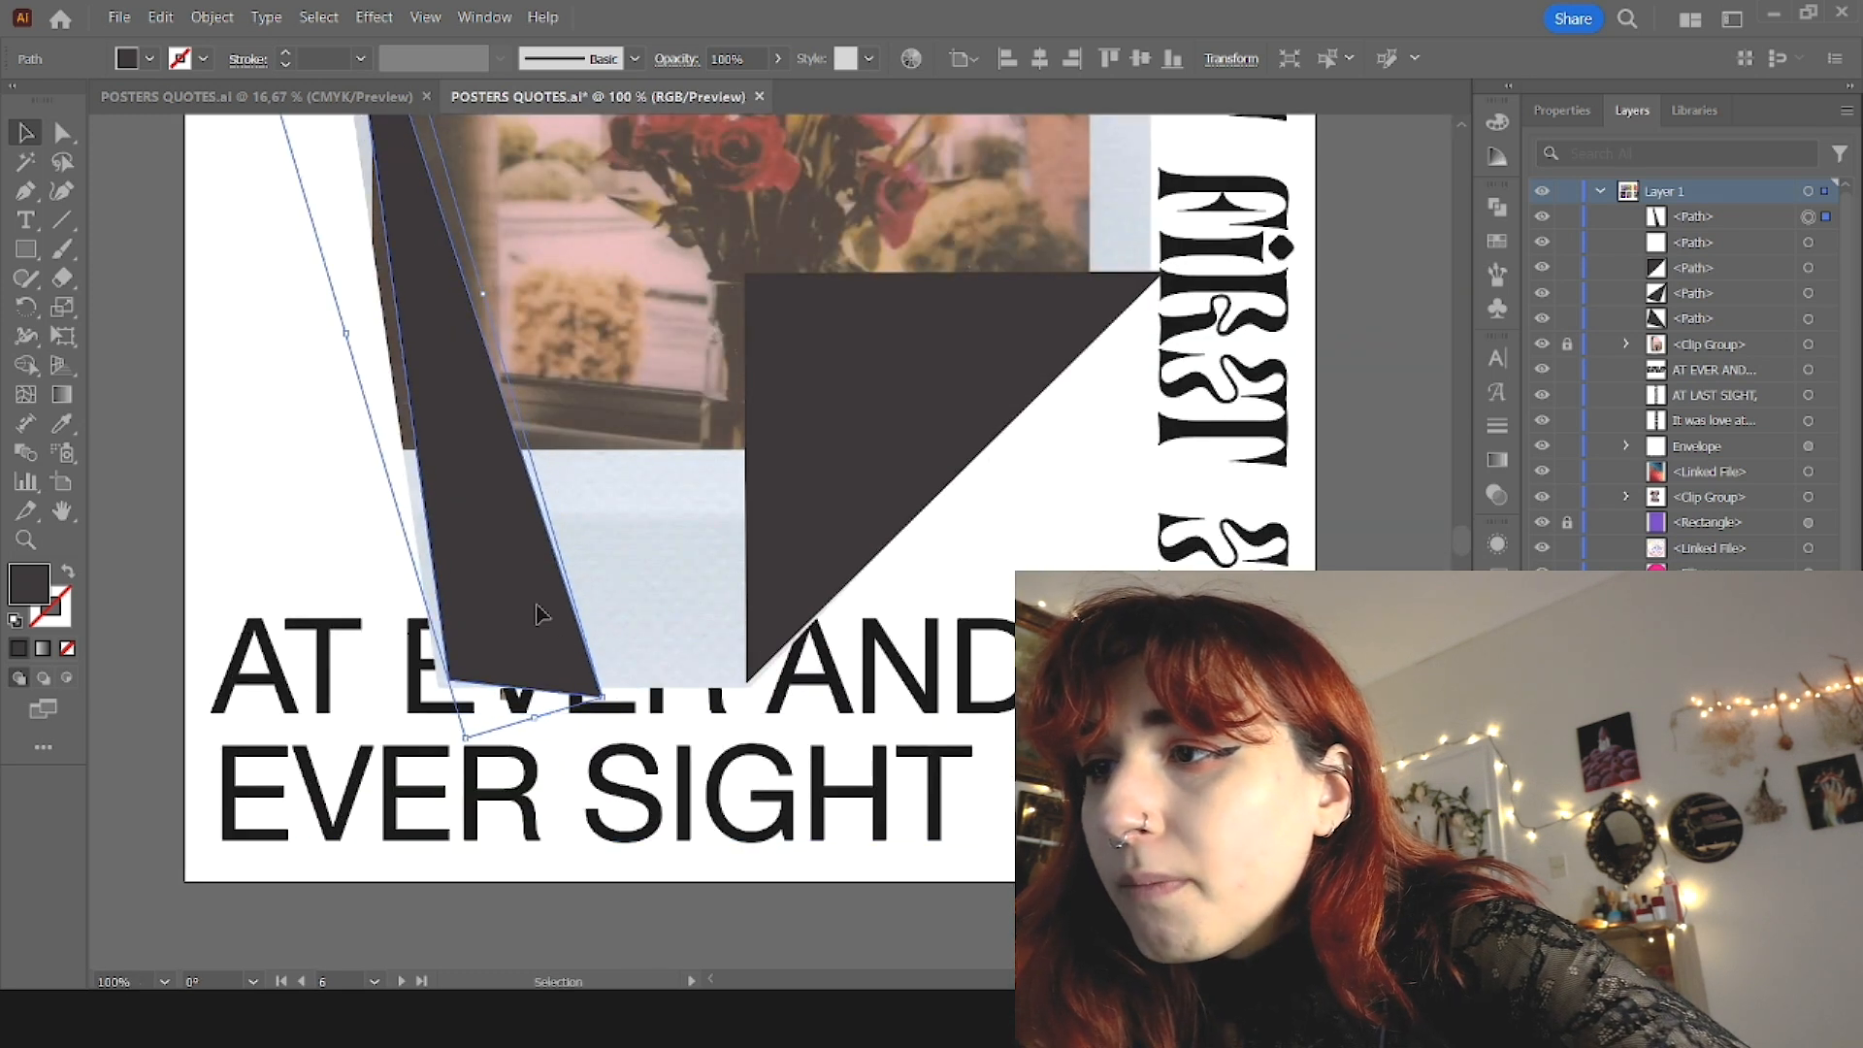
key(Delete)
Step: Draw a narrow dark triangle with the Pen tool along the photo's lower-left cut edge, folding inward over the photo
scroll(470, 454, down, 2)
scroll(470, 454, up, 2)
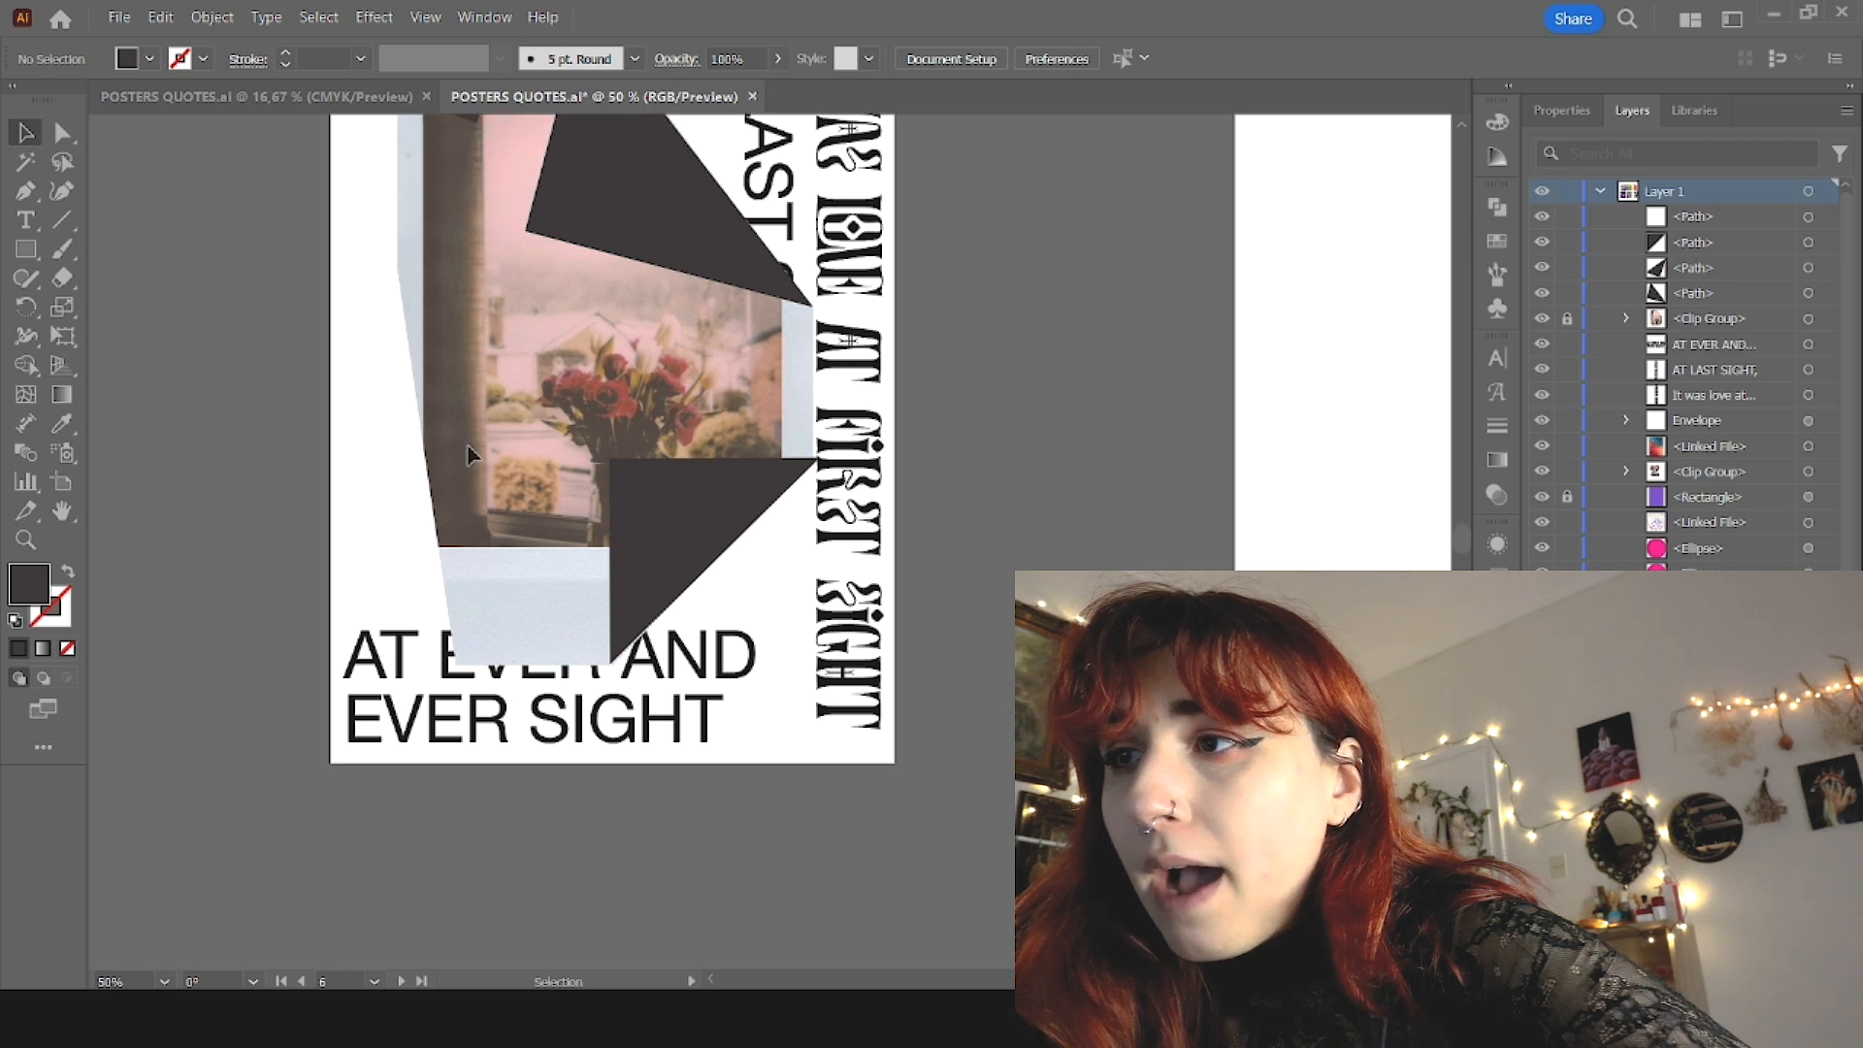
click(25, 190)
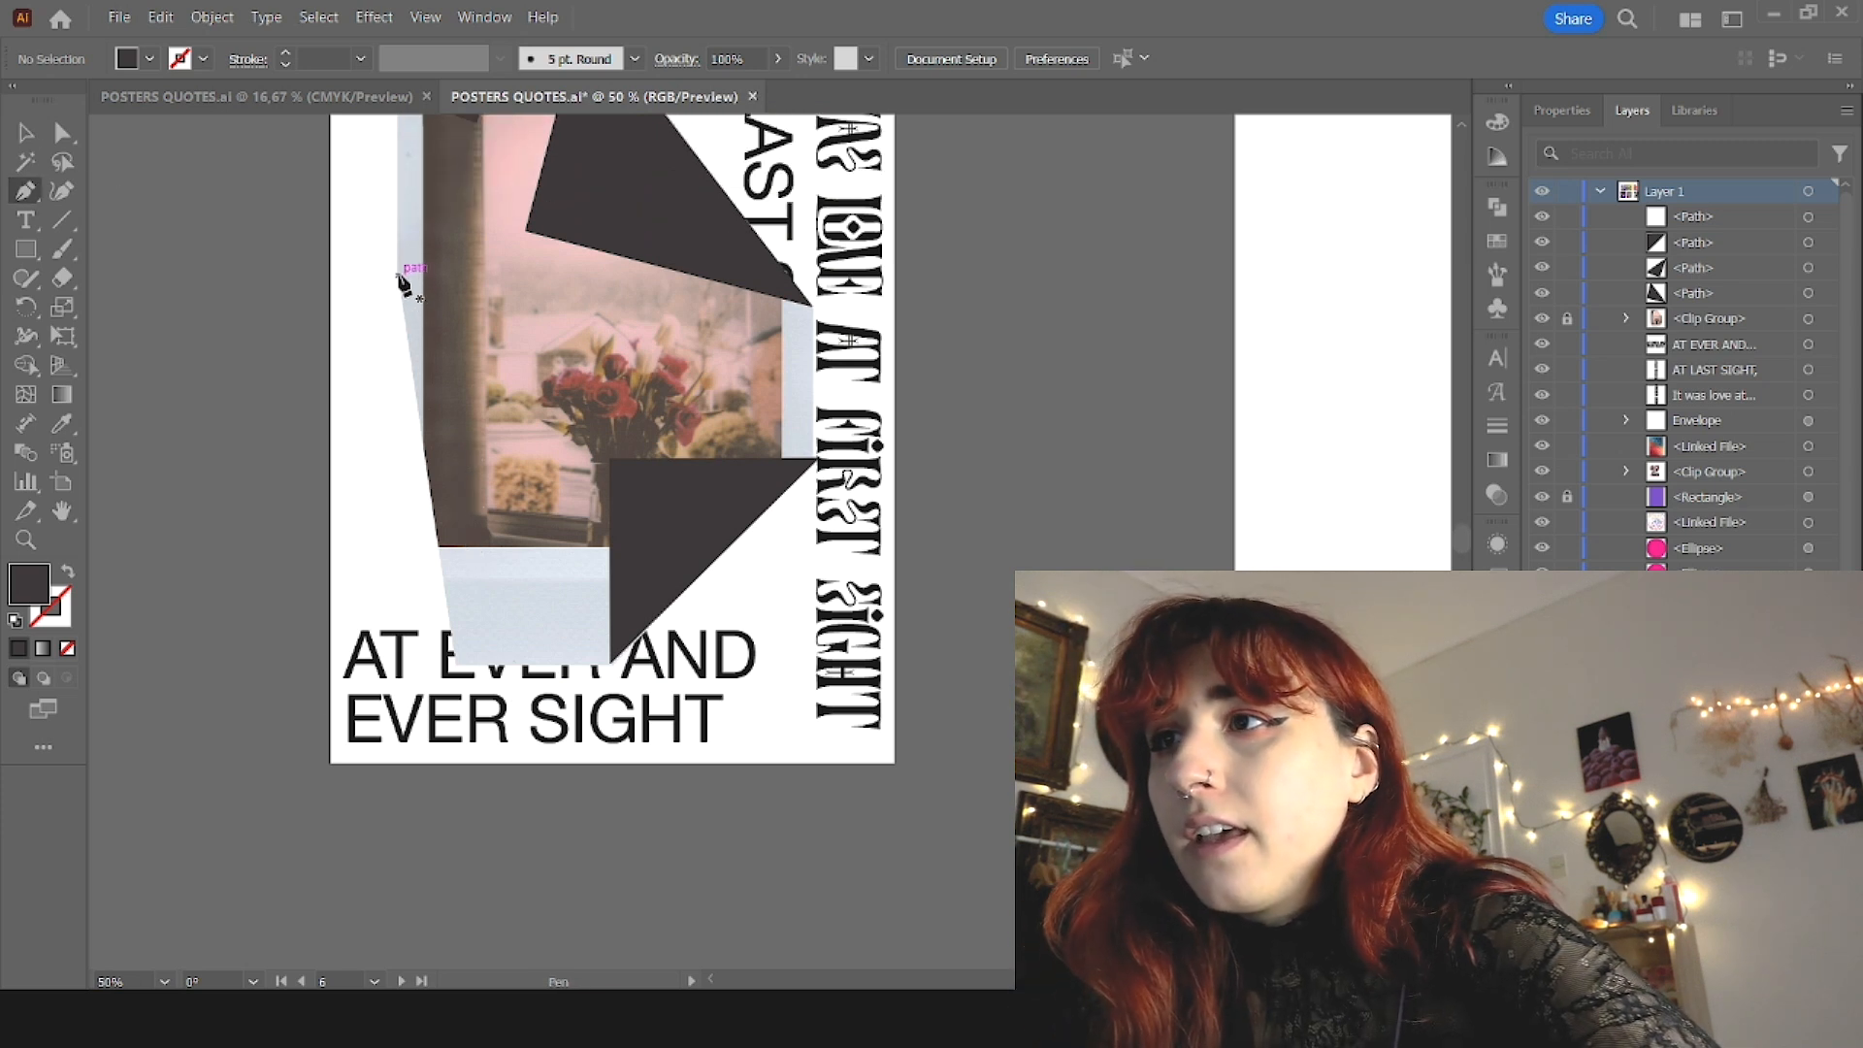
click(398, 277)
click(454, 662)
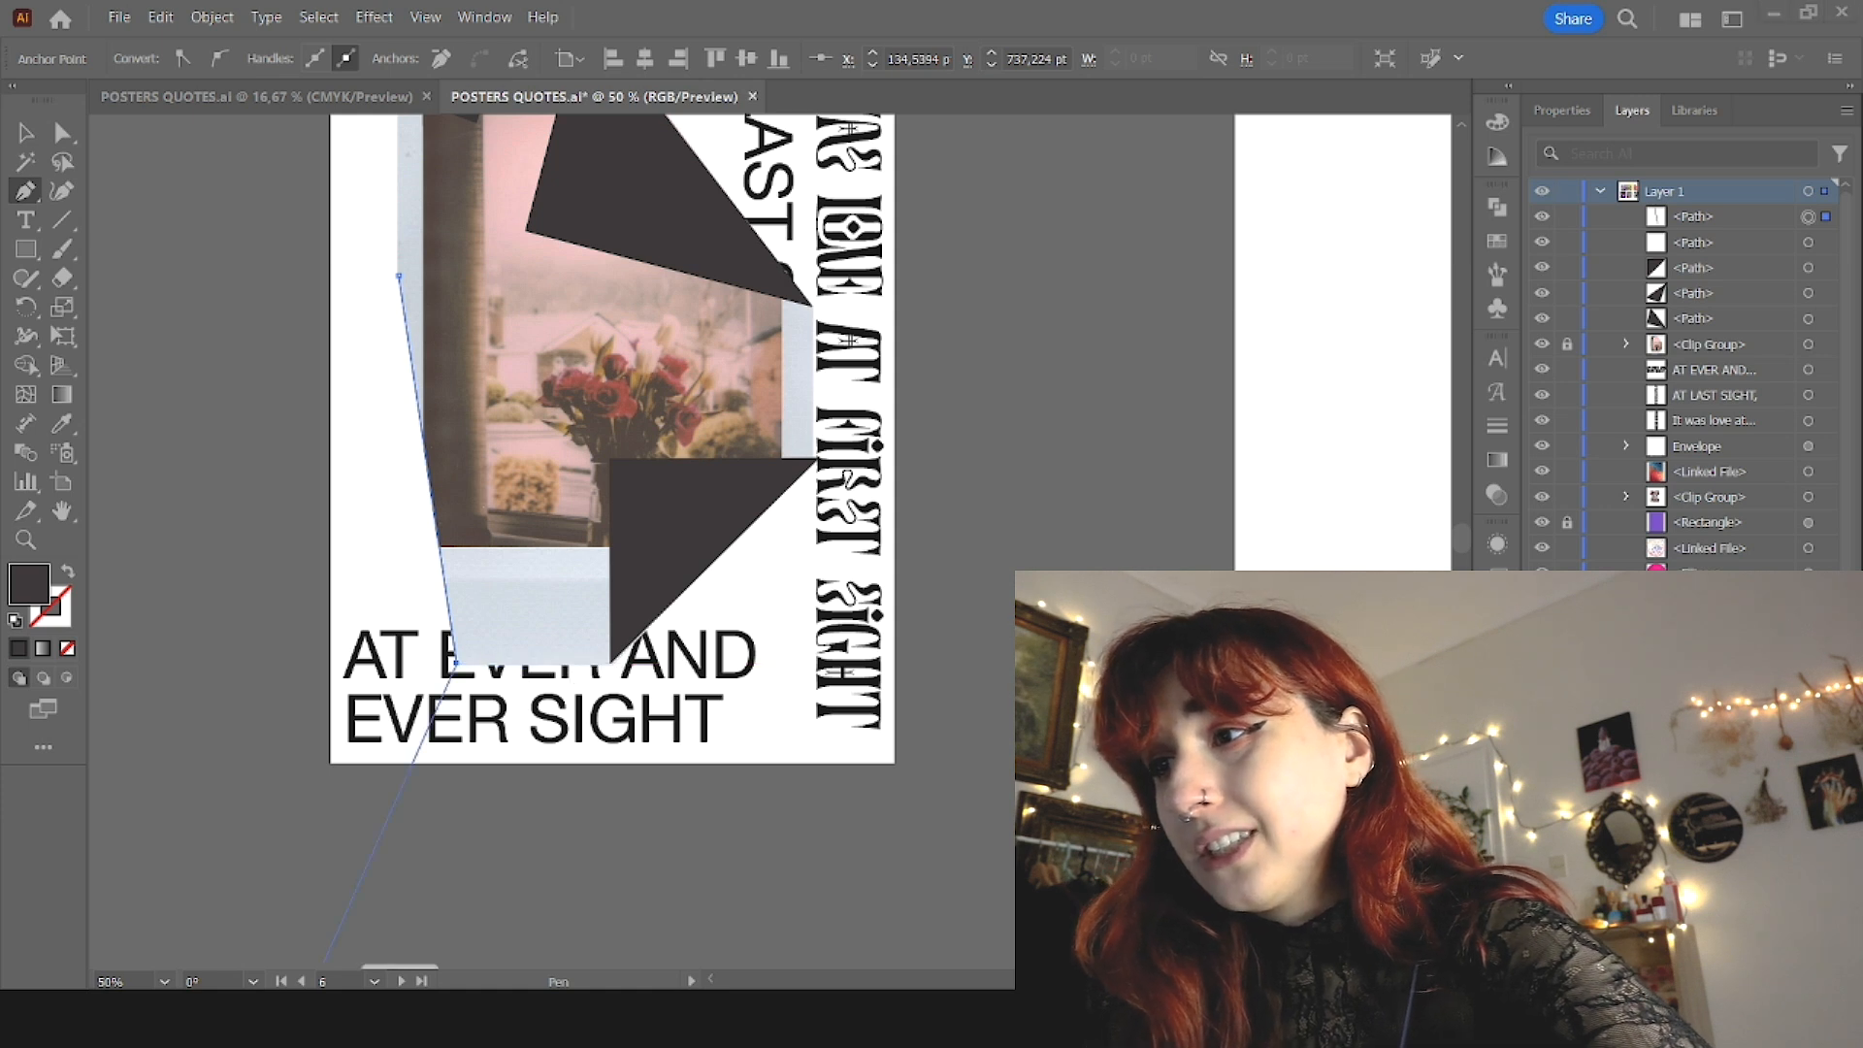
scroll(648, 458, up, 1)
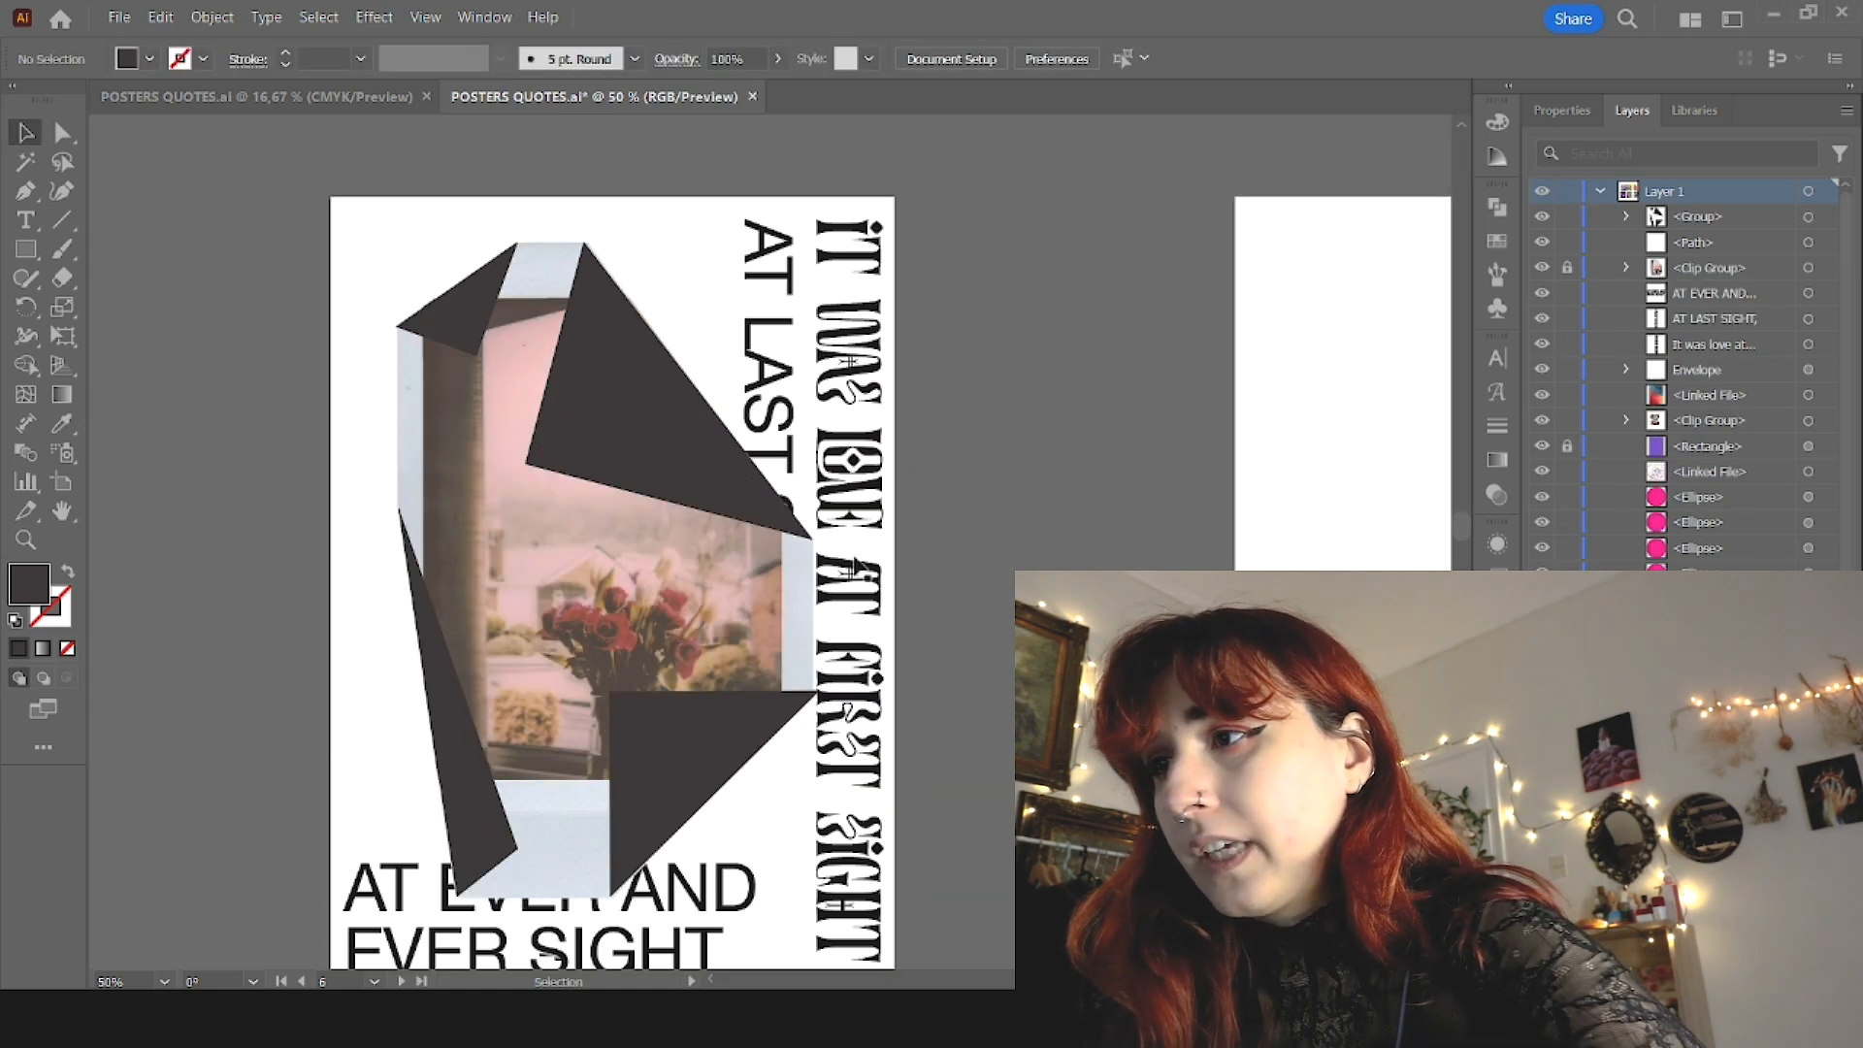
Step: Unlock the clipped photo and group it with the dark fold triangles
click(681, 488)
drag(814, 572, 851, 574)
key(ctrl+z)
click(1564, 269)
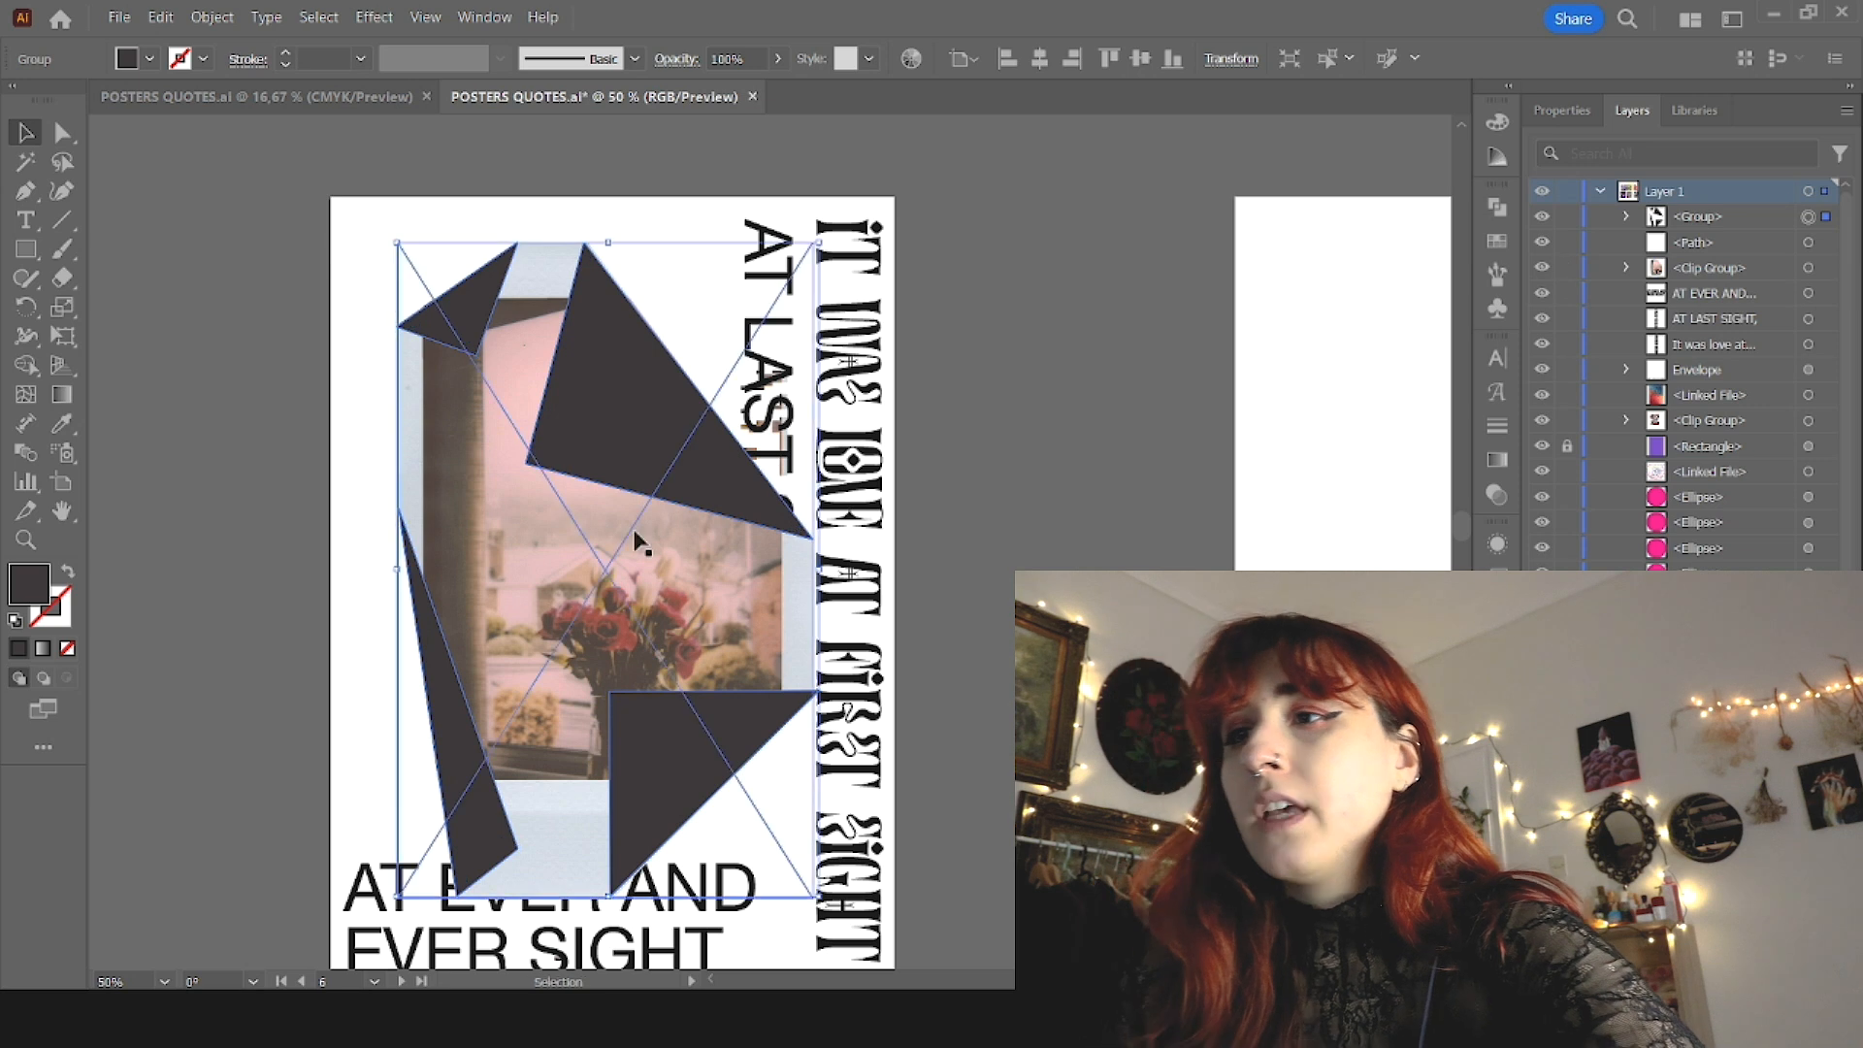
shift+click(637, 540)
key(ctrl+g)
Step: Enlarge the folded-photo group, move it against the poster's left edge and save the document
drag(819, 571, 882, 571)
drag(722, 593, 669, 597)
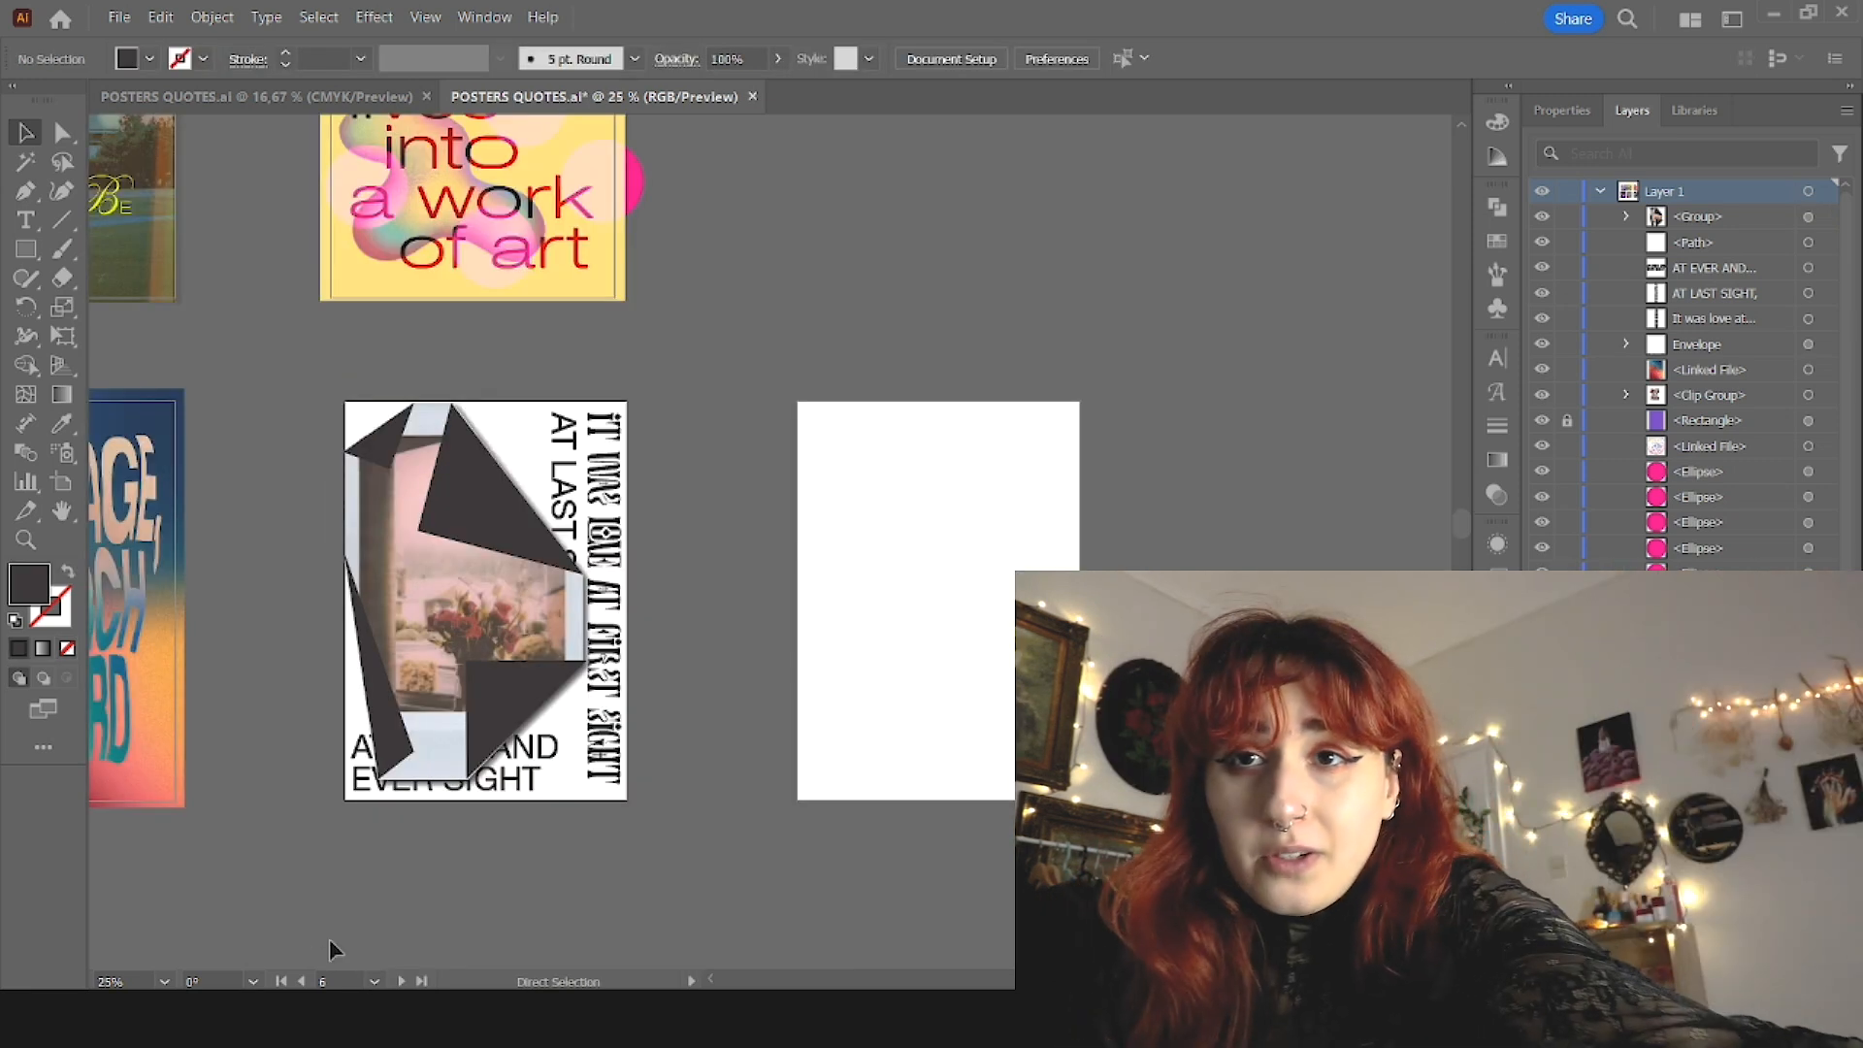
key(ctrl+s)
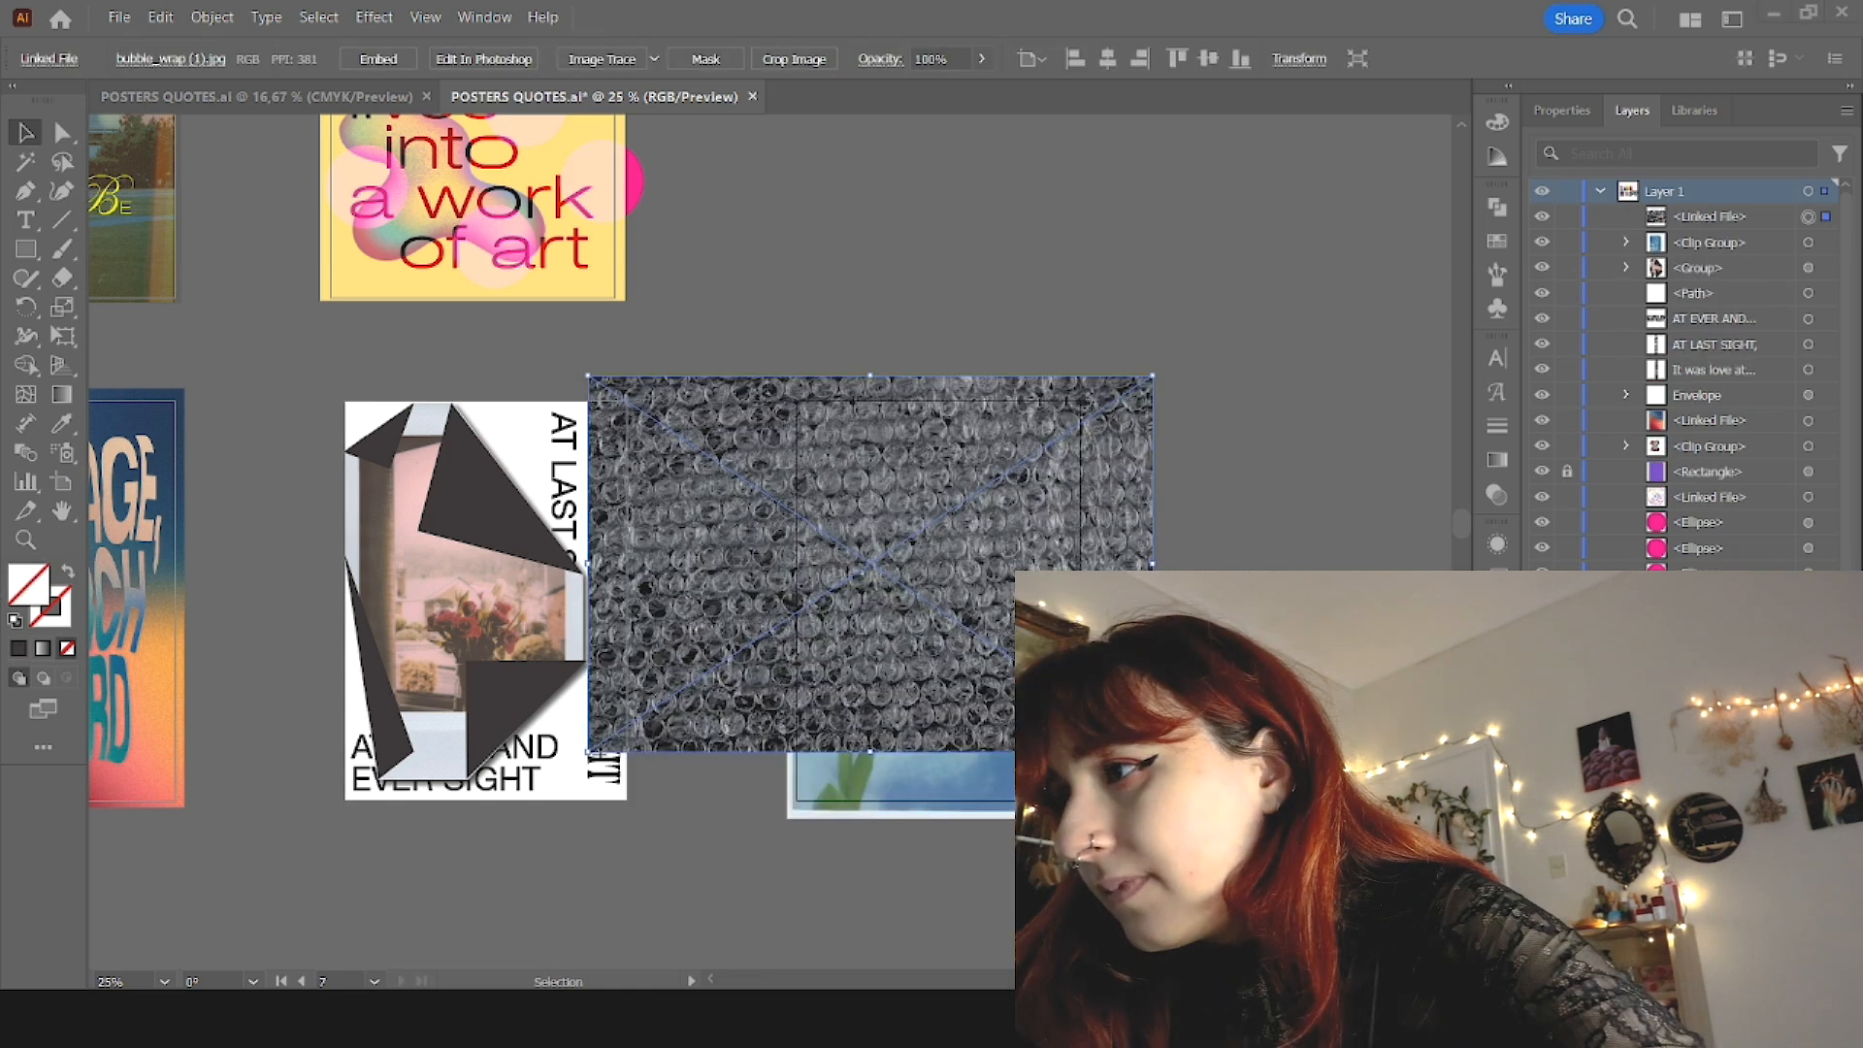
Step: Enlarge the bubble-wrap picture proportionally so it covers the tulip picture on the seventh artboard
drag(911, 747, 1018, 759)
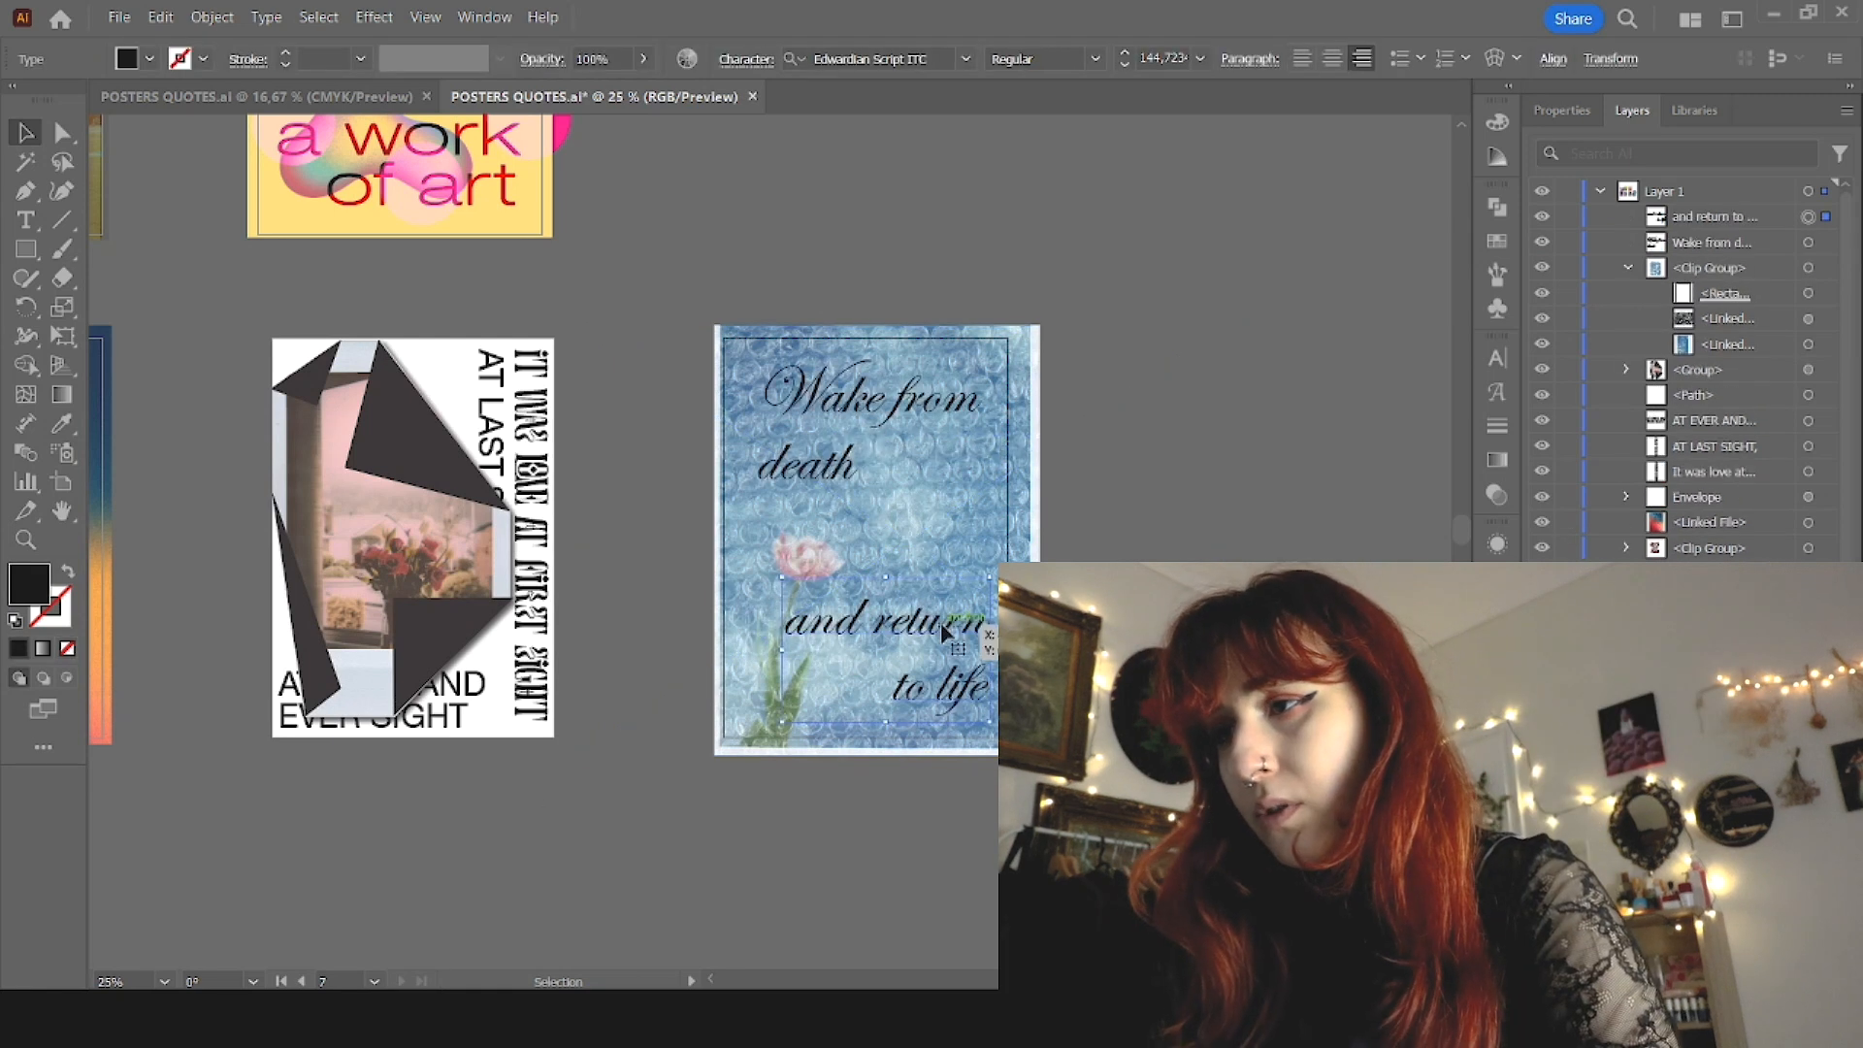
Step: Left-align the script text "Wake from death" and nudge it slightly left on the tulip poster
key(ctrl+shift+r)
key(ctrl+shift+l)
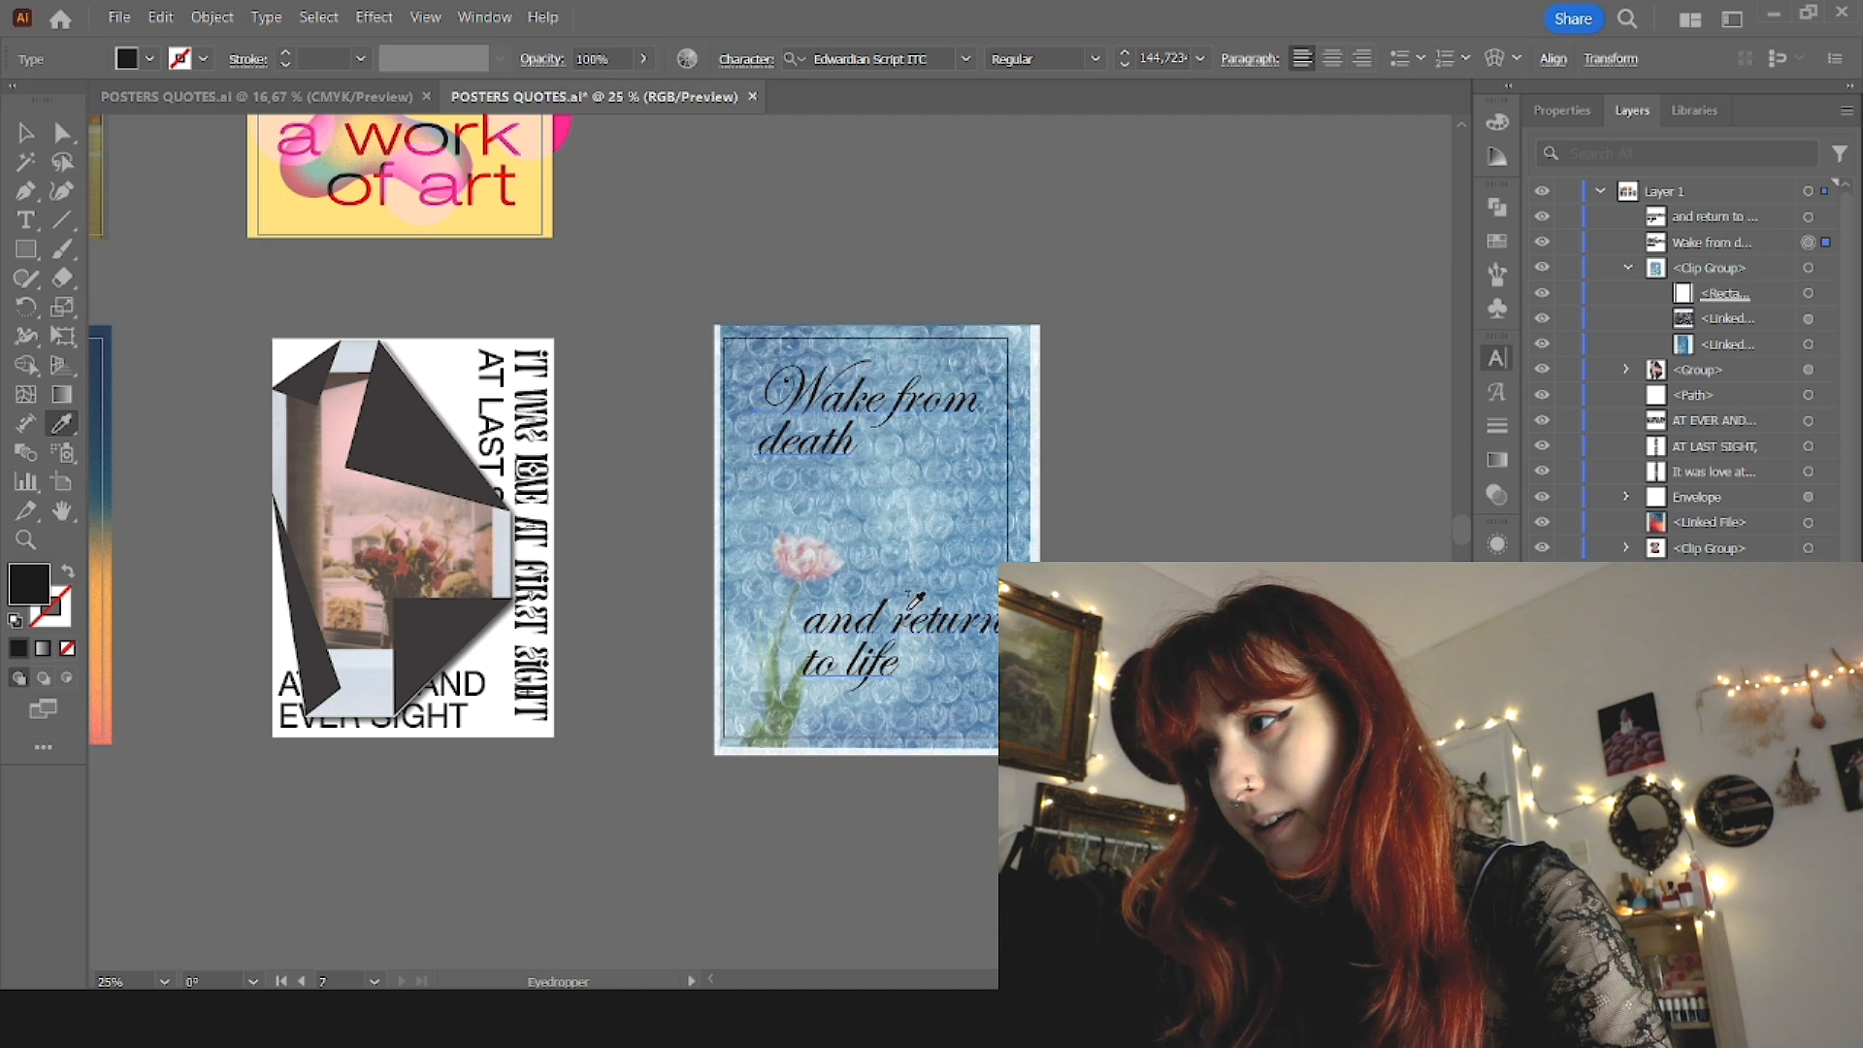
click(1082, 556)
drag(850, 419, 836, 422)
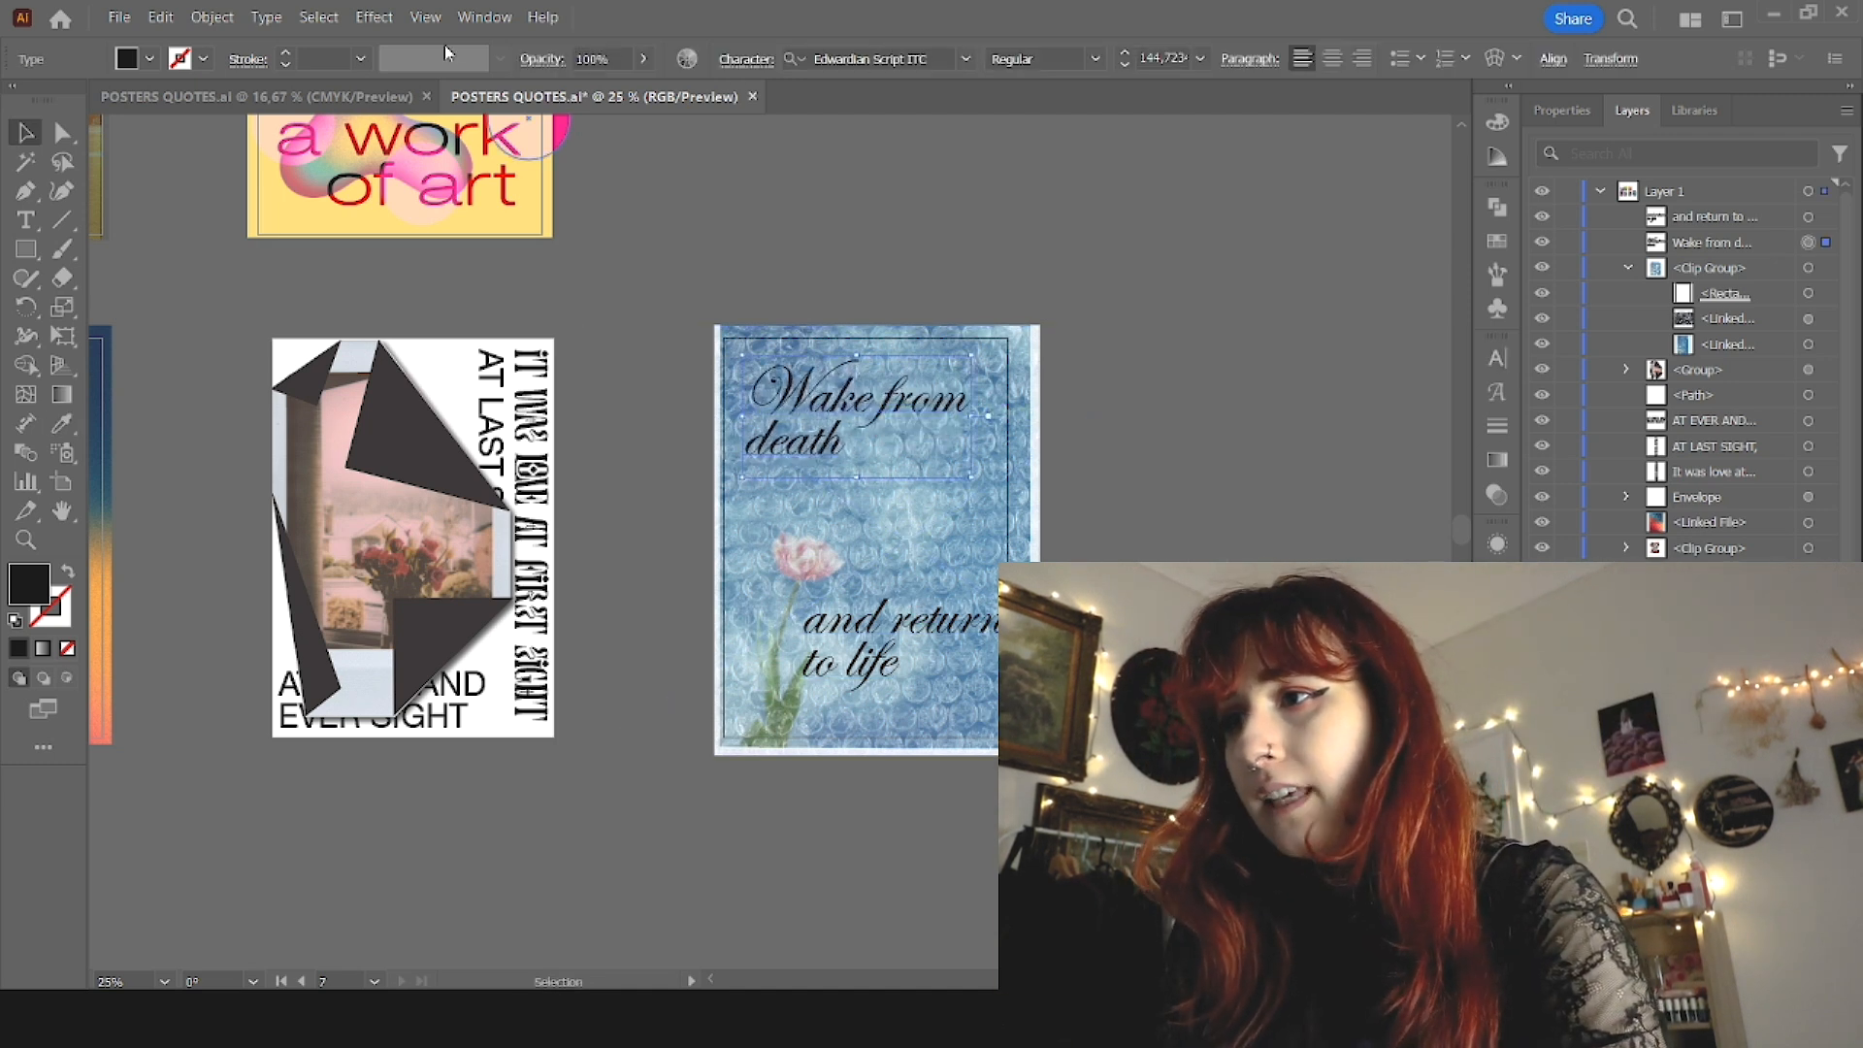
Step: Turn on Trim View to hide everything outside the artboards, and clear the selection
click(535, 185)
click(1177, 408)
scroll(1060, 676, up, 1)
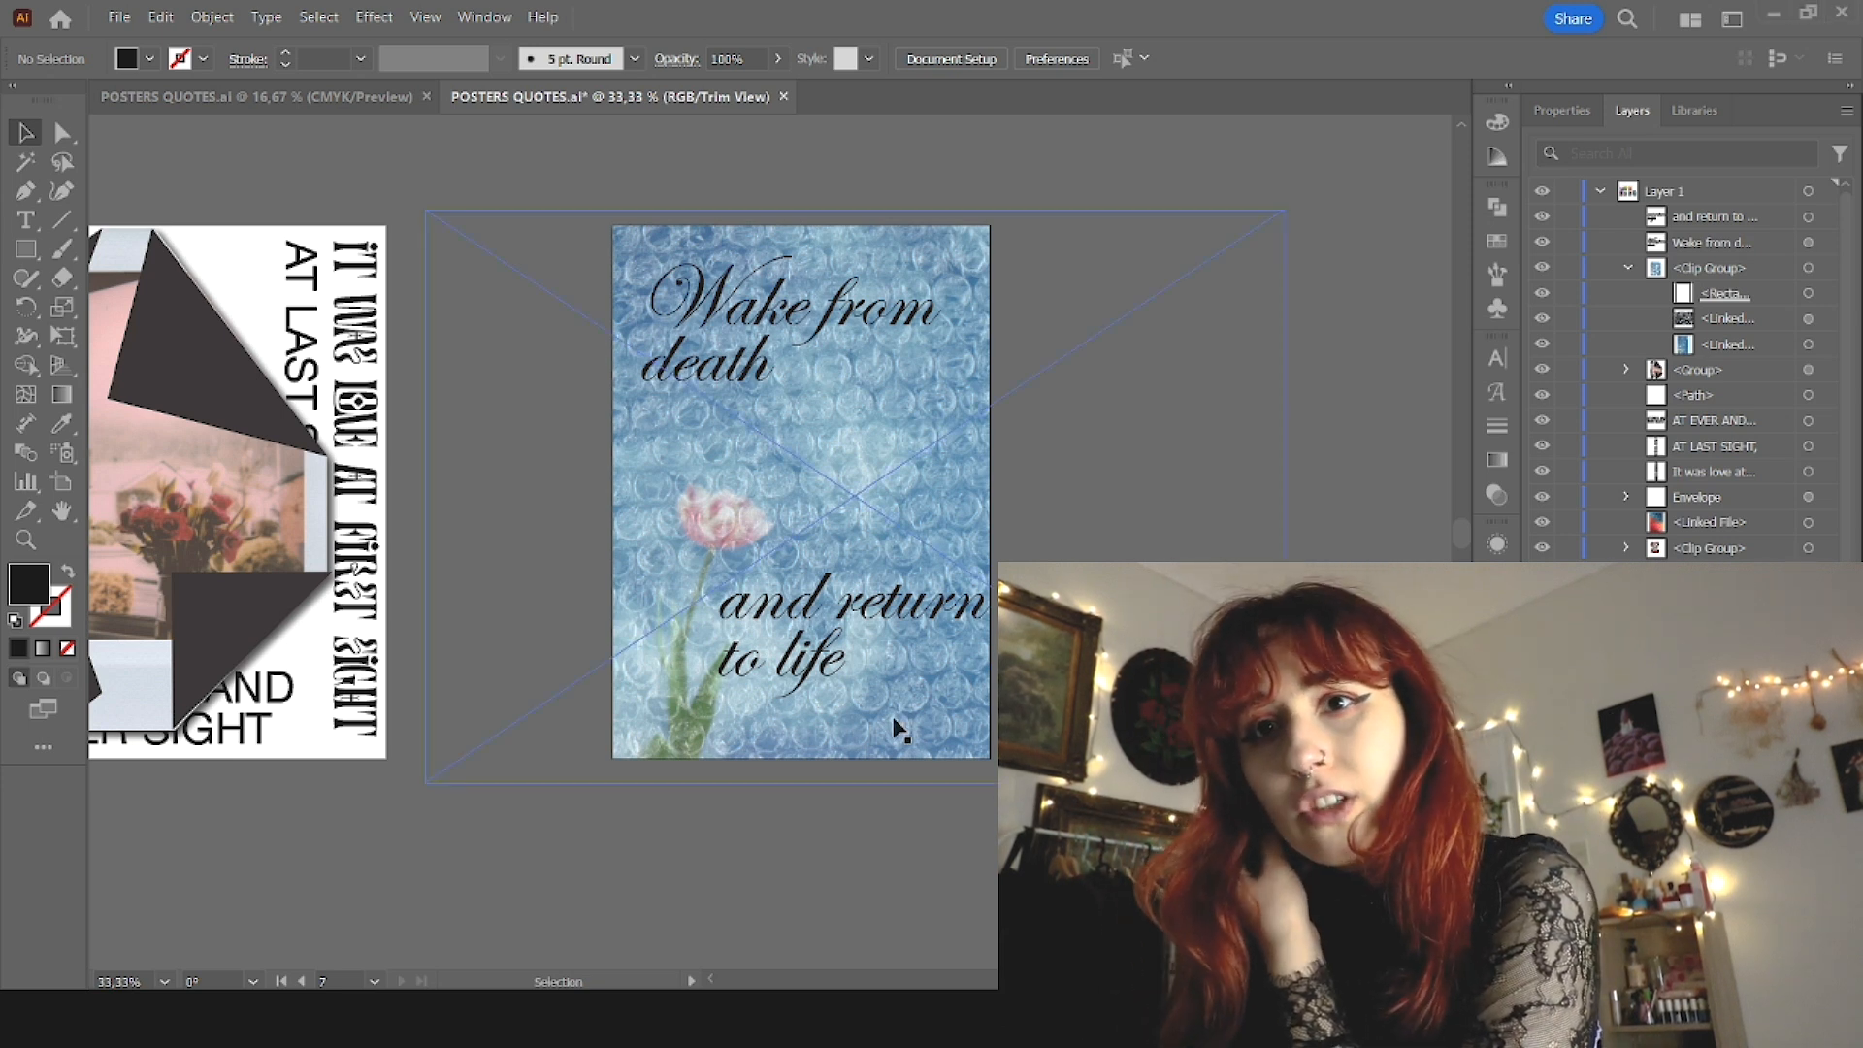
Step: Set "and return to life" in the Popstone Variable font and scale it down to about 120 pt
click(965, 59)
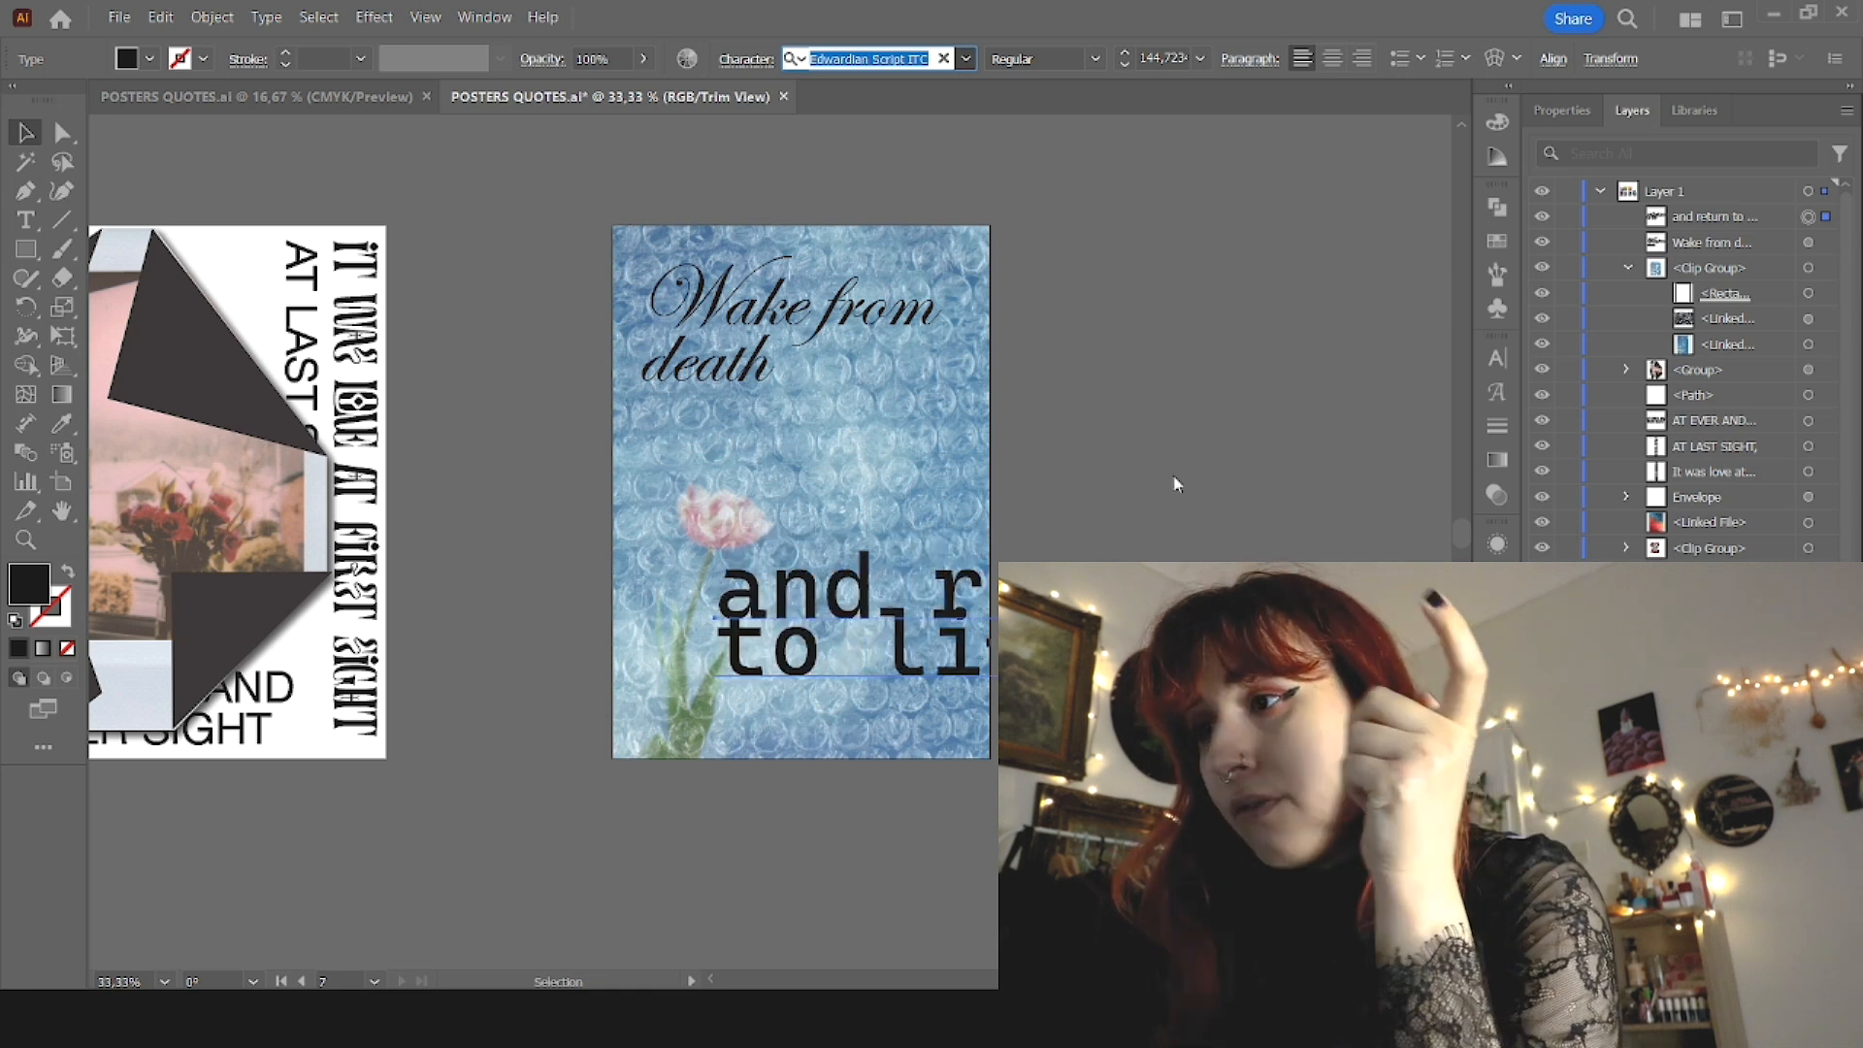
click(931, 543)
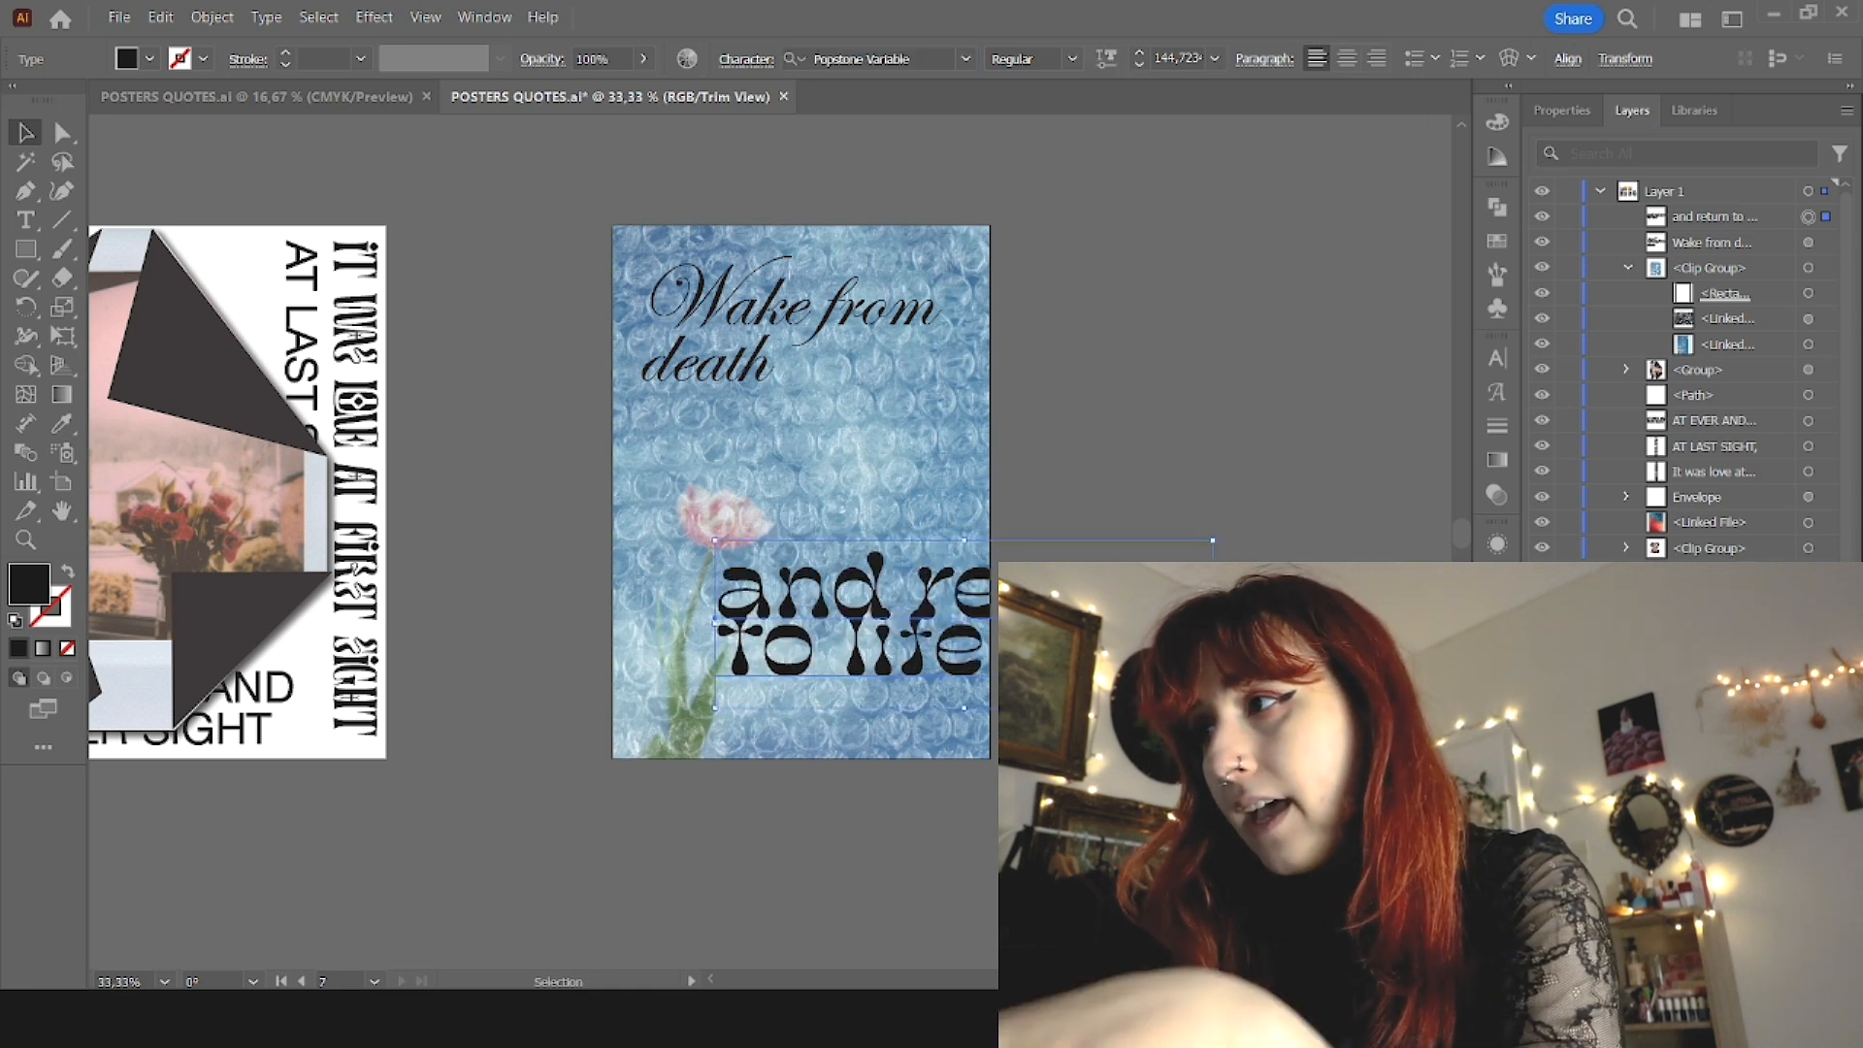
drag(1210, 618, 1128, 621)
Step: Increase the leading between the lines of "and return to life"
click(1499, 359)
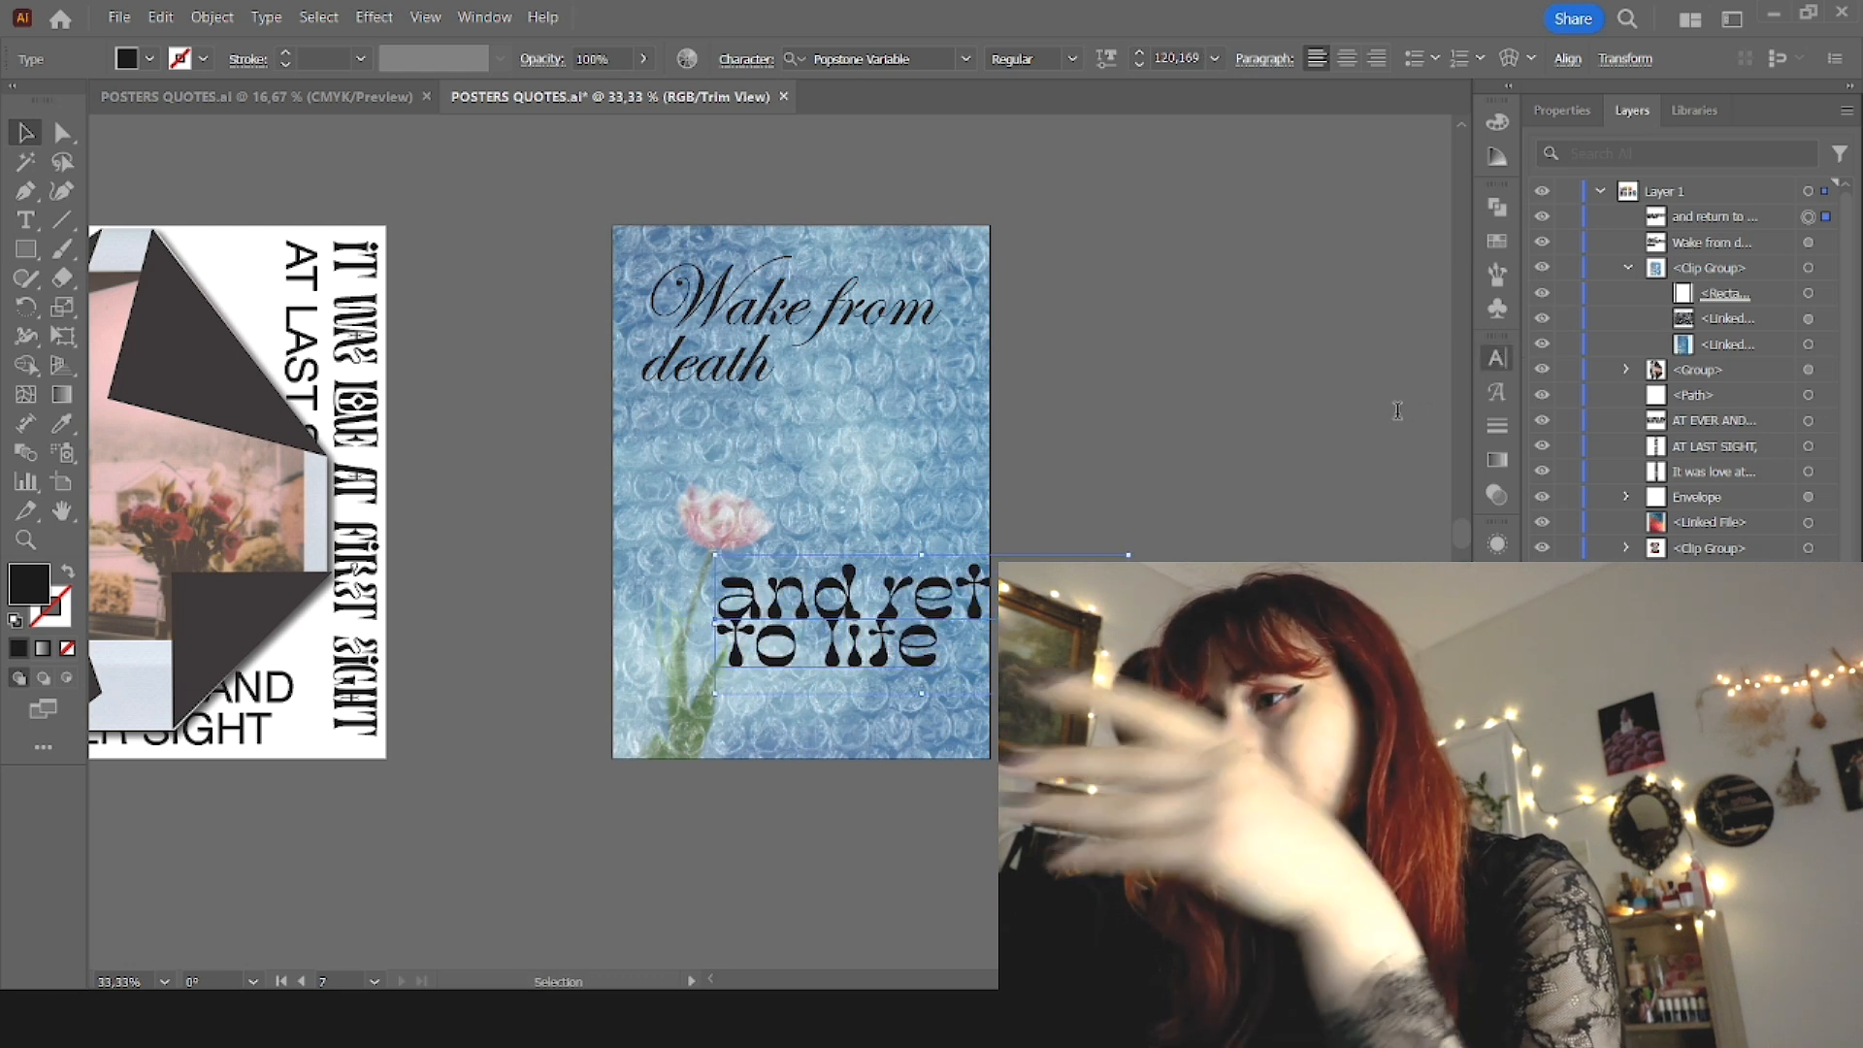
scroll(1405, 457, down, 10)
scroll(1405, 455, up, 15)
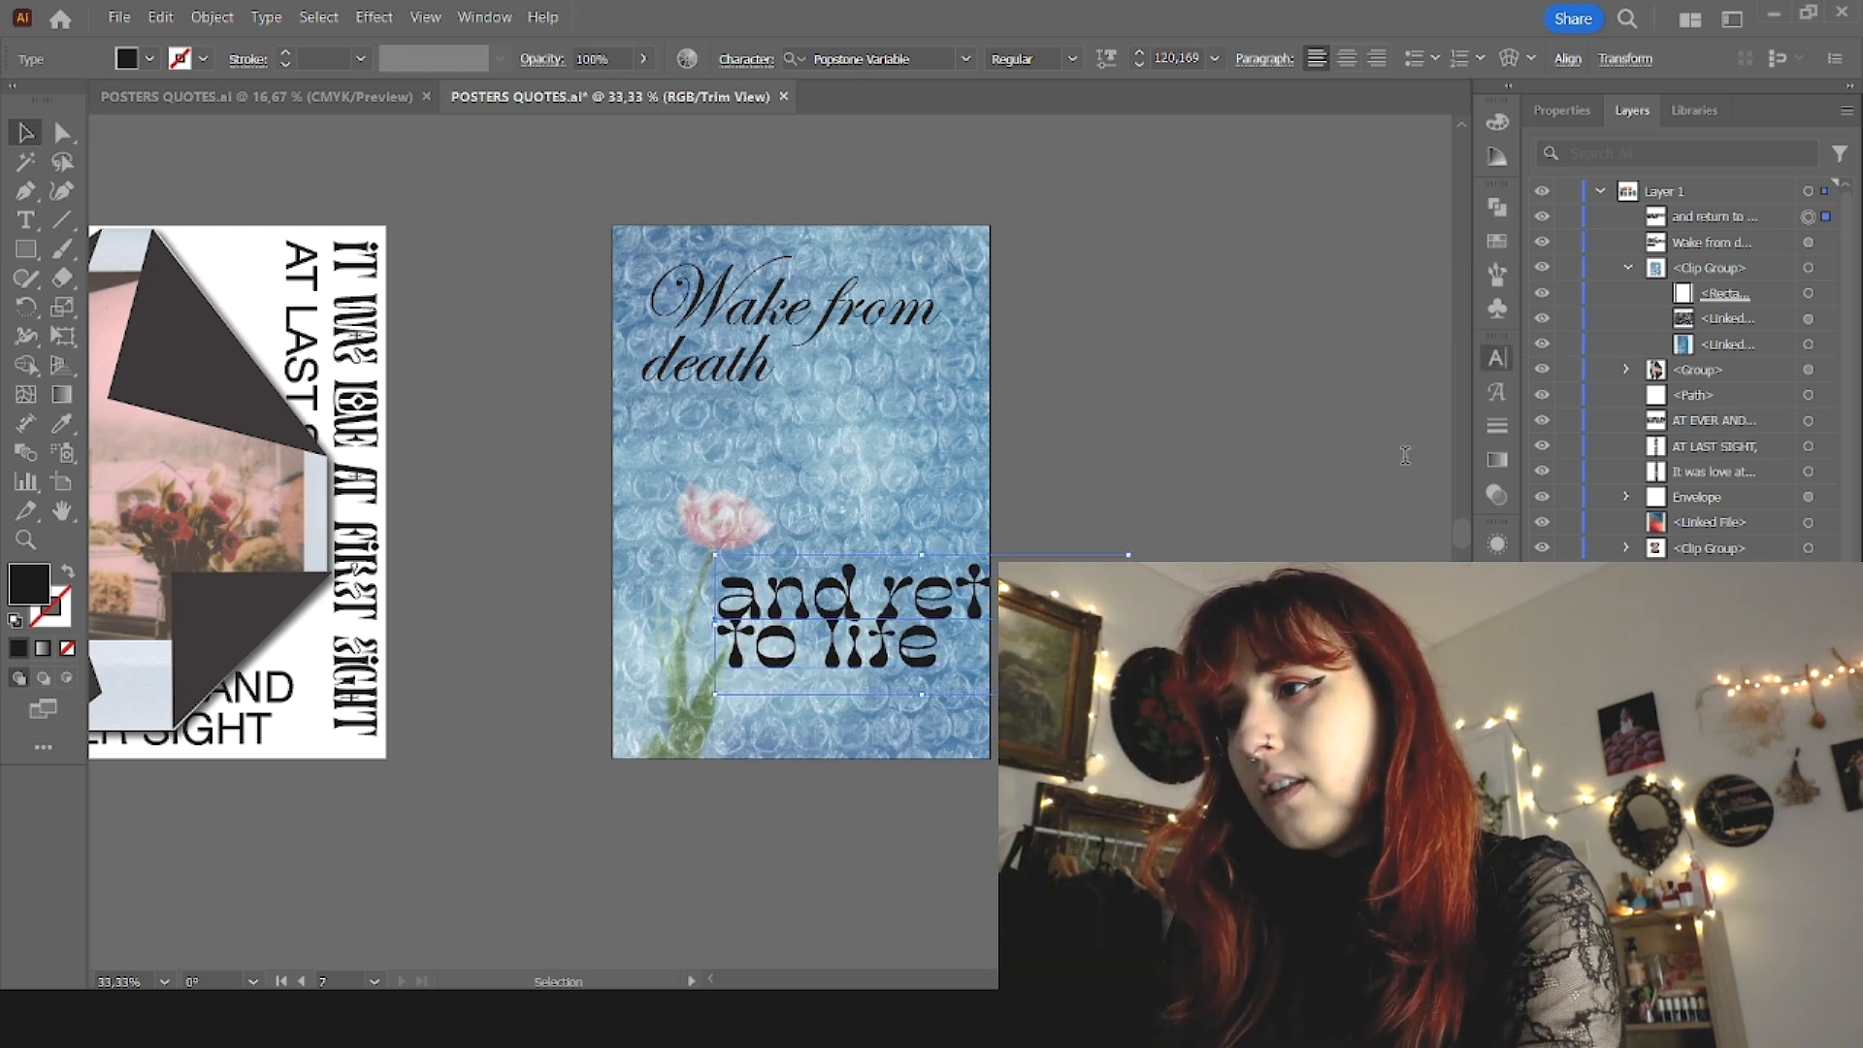
scroll(1405, 455, up, 2)
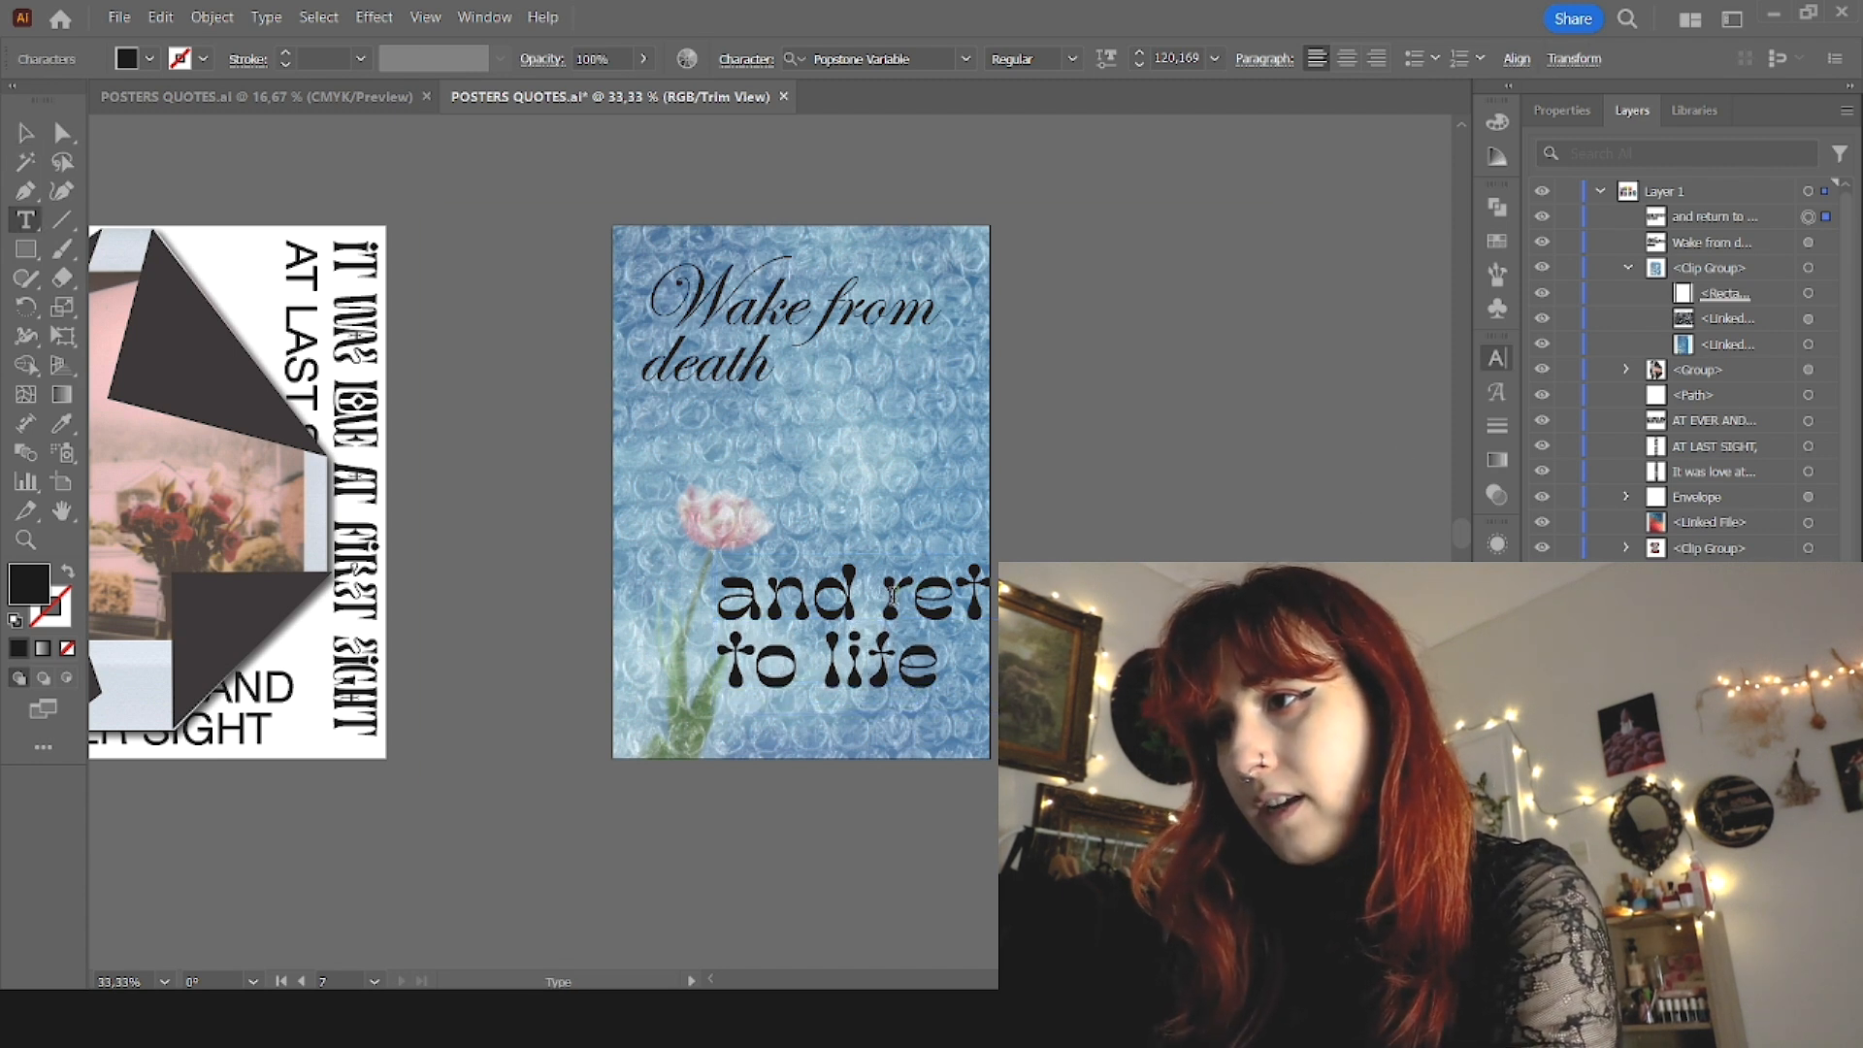
Step: Break "and return to life" into three lines, right-align it and place it in the poster's lower-right area
key(Return)
key(Escape)
drag(864, 677, 861, 621)
click(1376, 59)
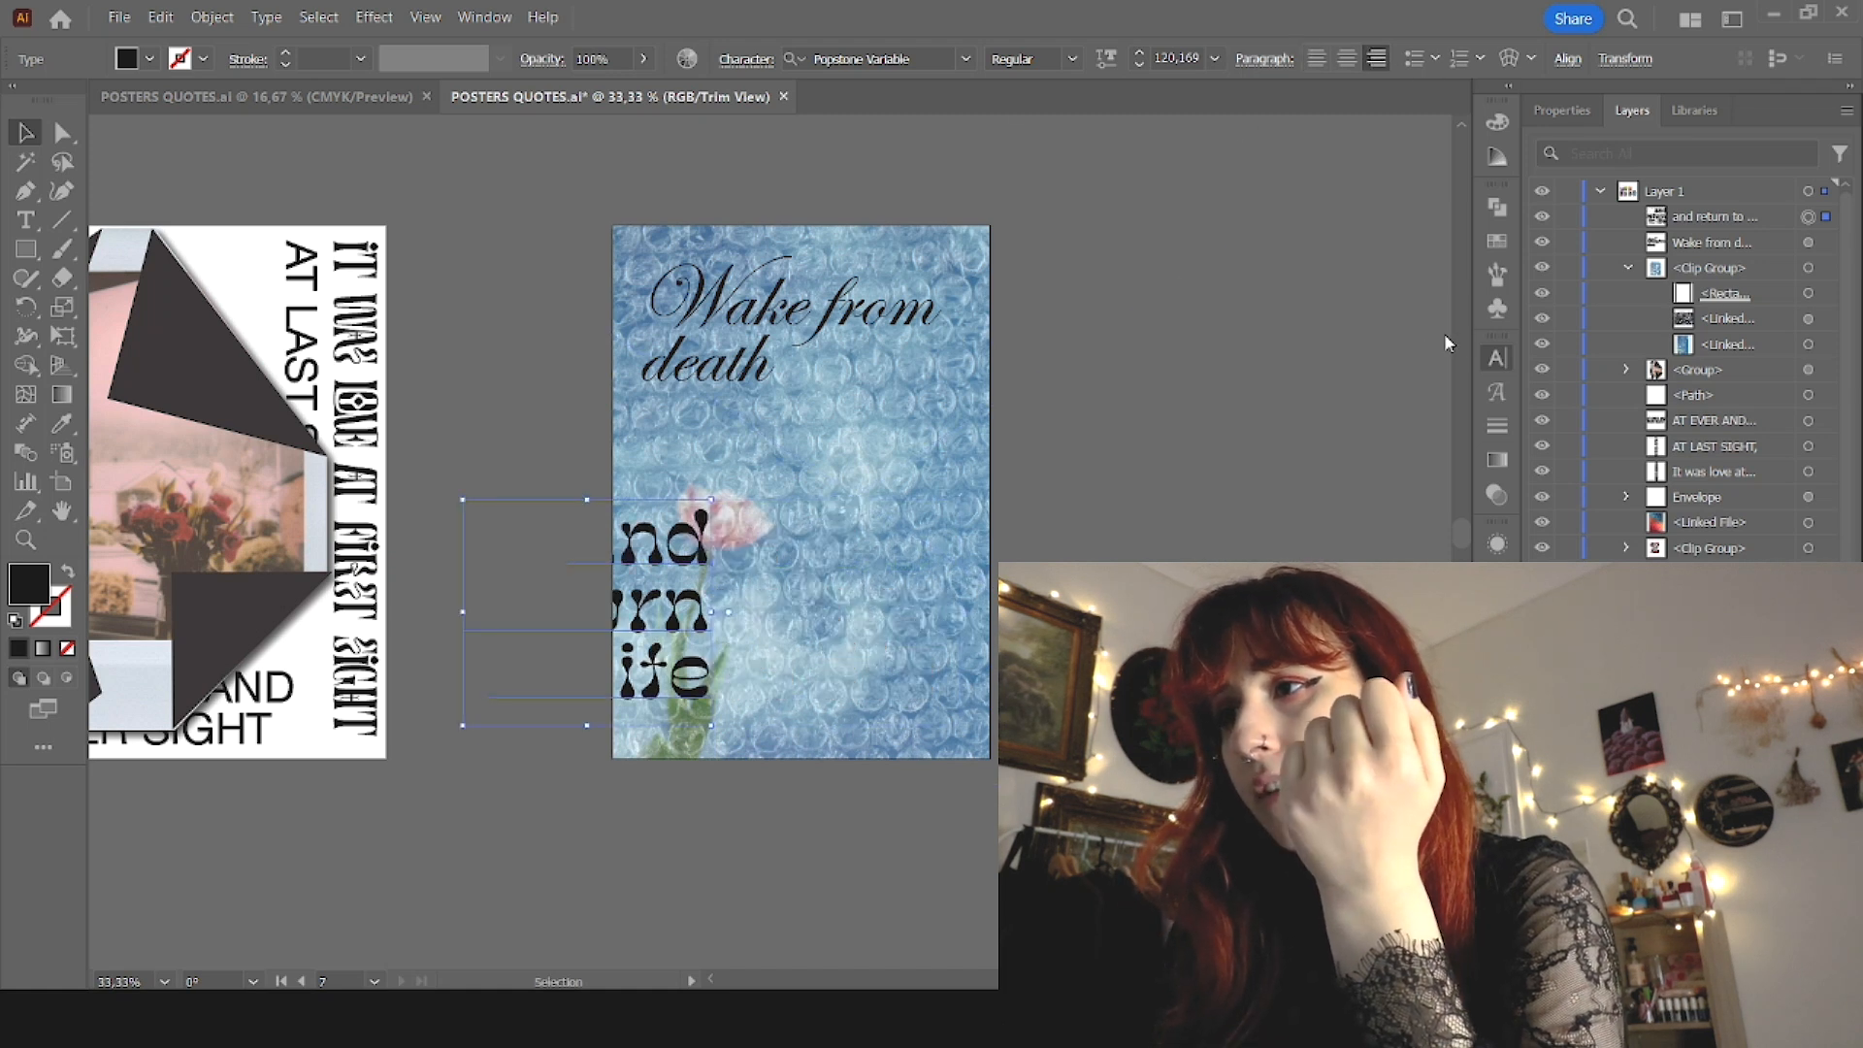
drag(680, 610, 920, 612)
Step: Enlarge "Wake from death" to about 164 pt and shift "and return to life" slightly toward the lower-right corner
click(963, 329)
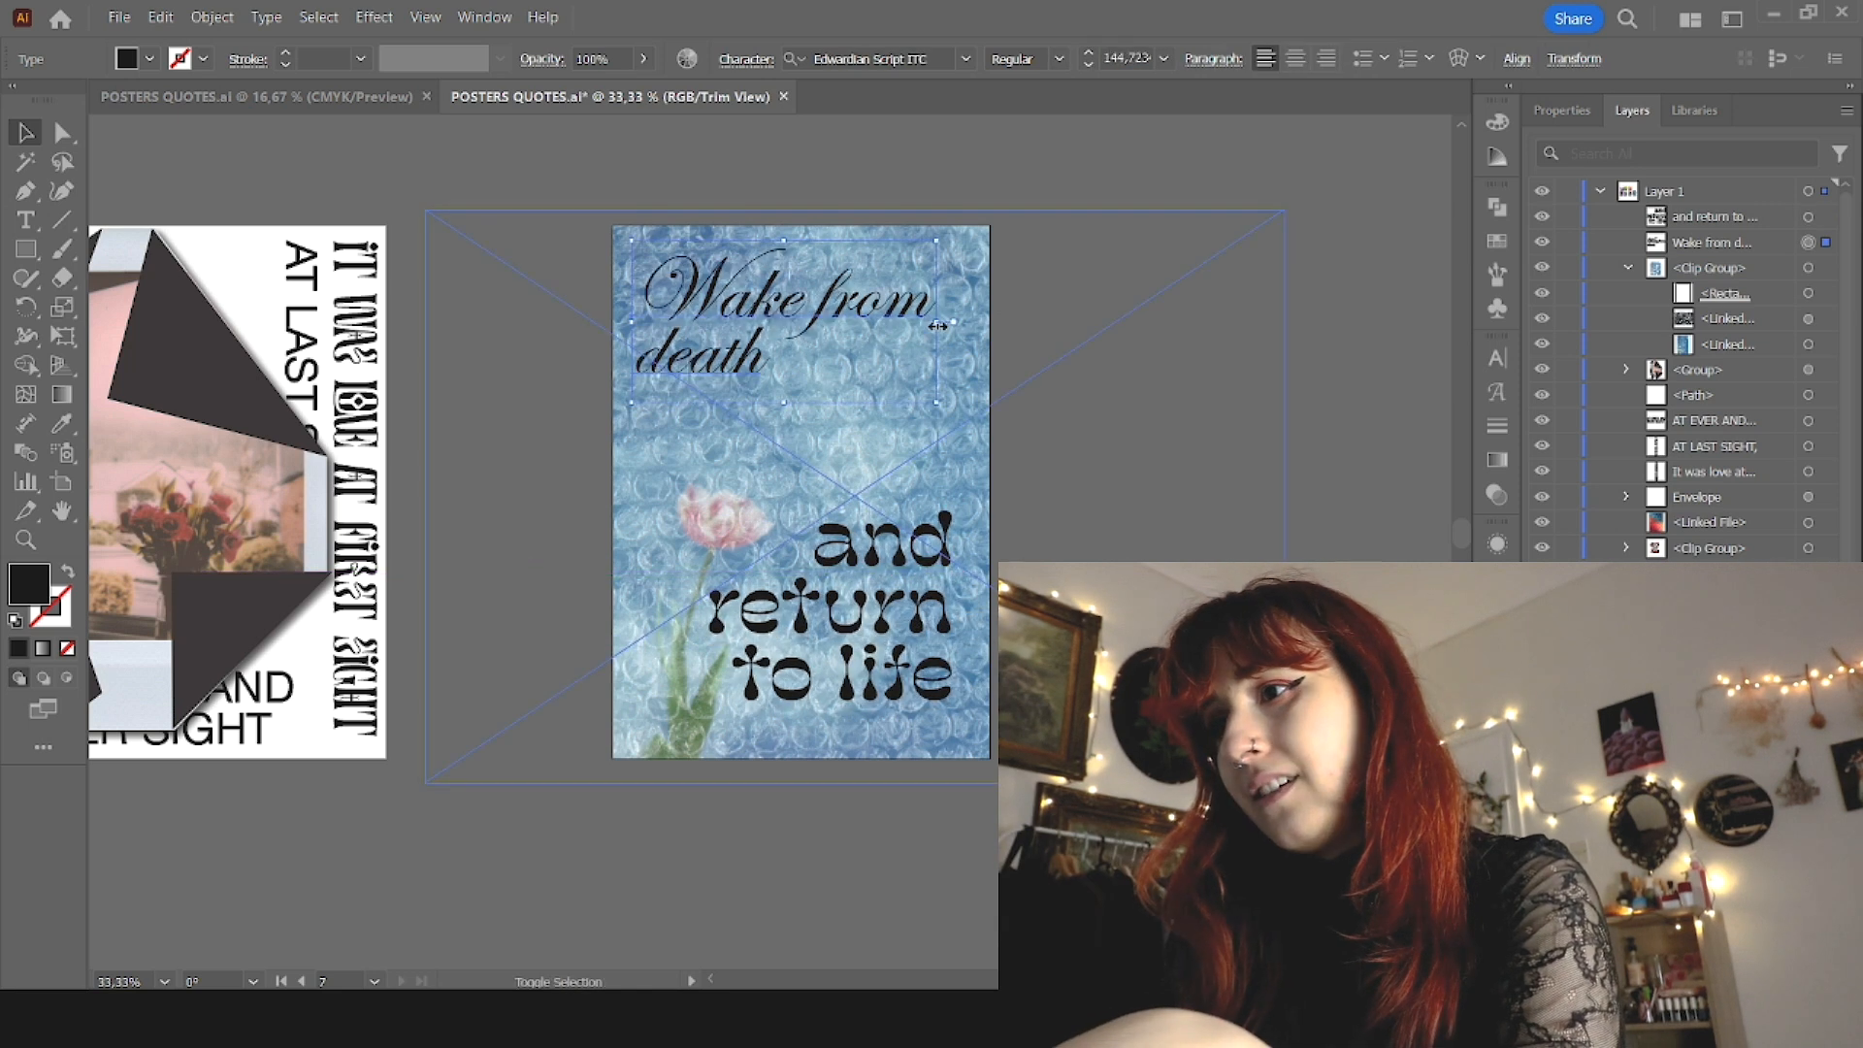
drag(964, 329, 905, 324)
drag(909, 616, 918, 622)
Step: Try pink and bright orange fills on "Wake from death"
click(970, 314)
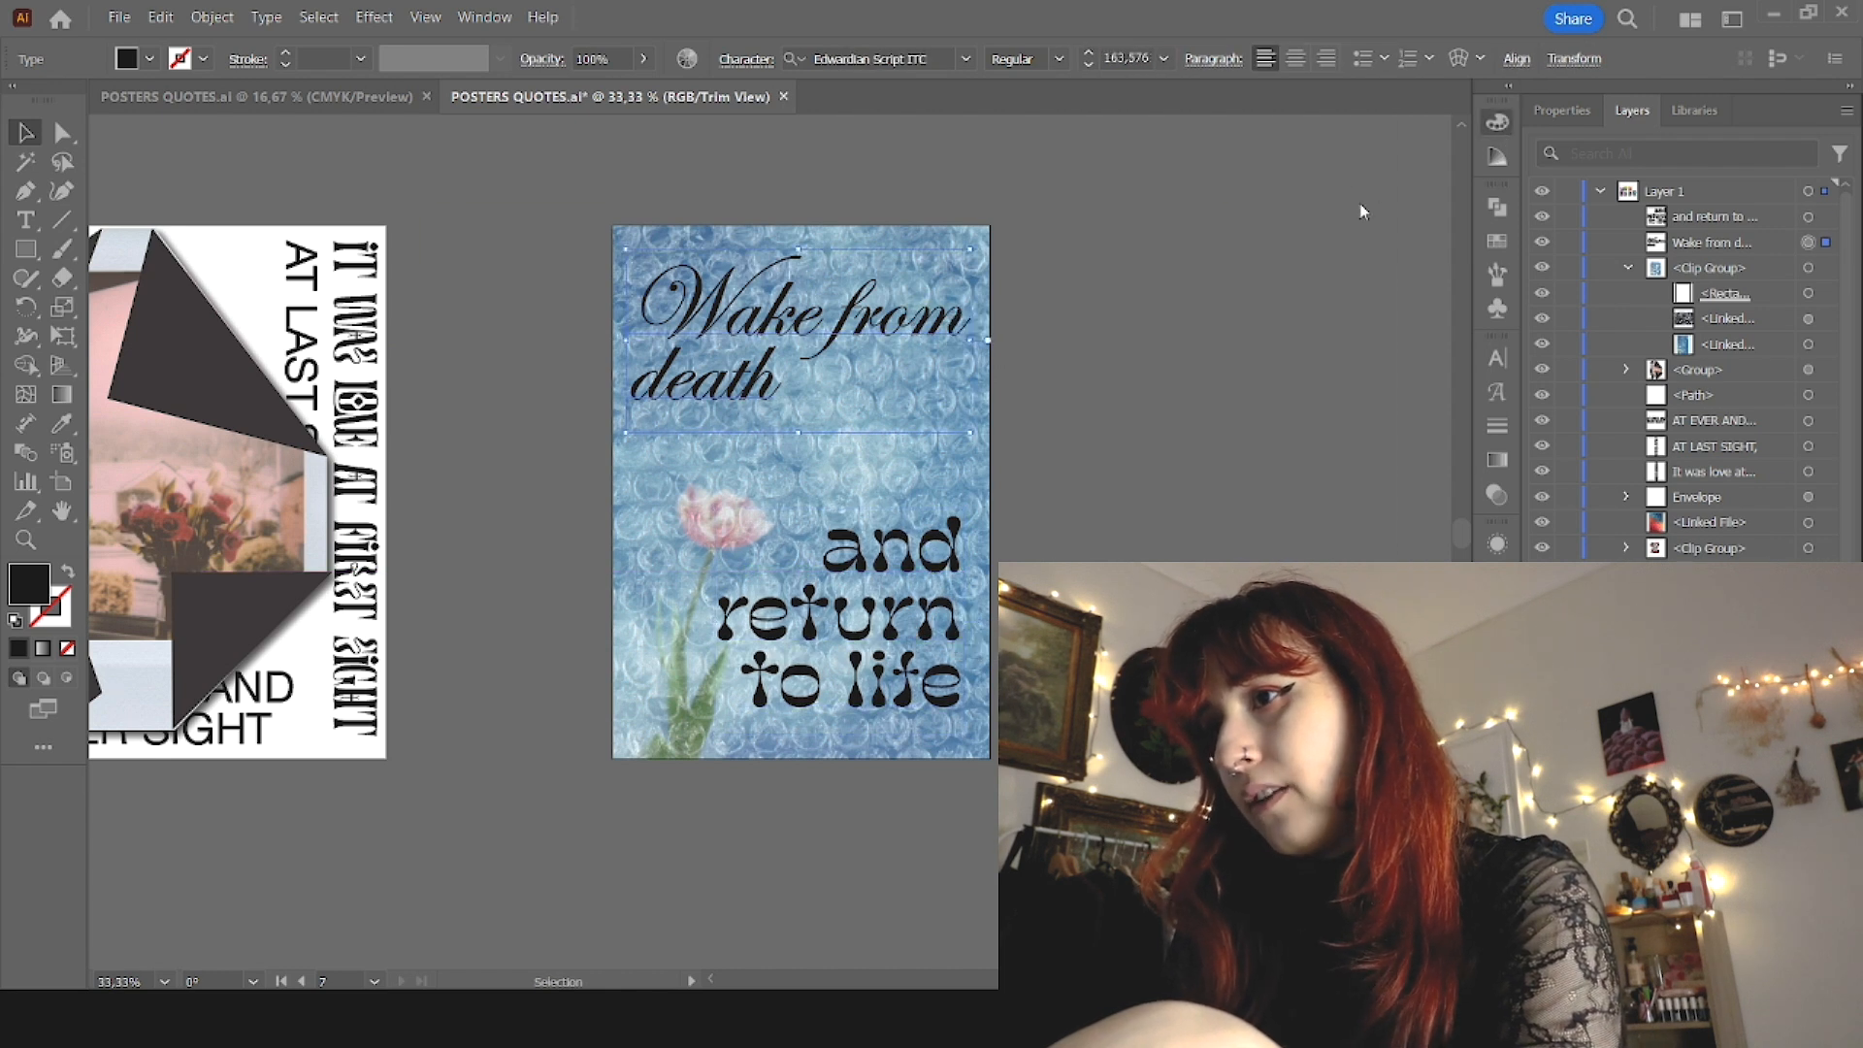
click(1405, 301)
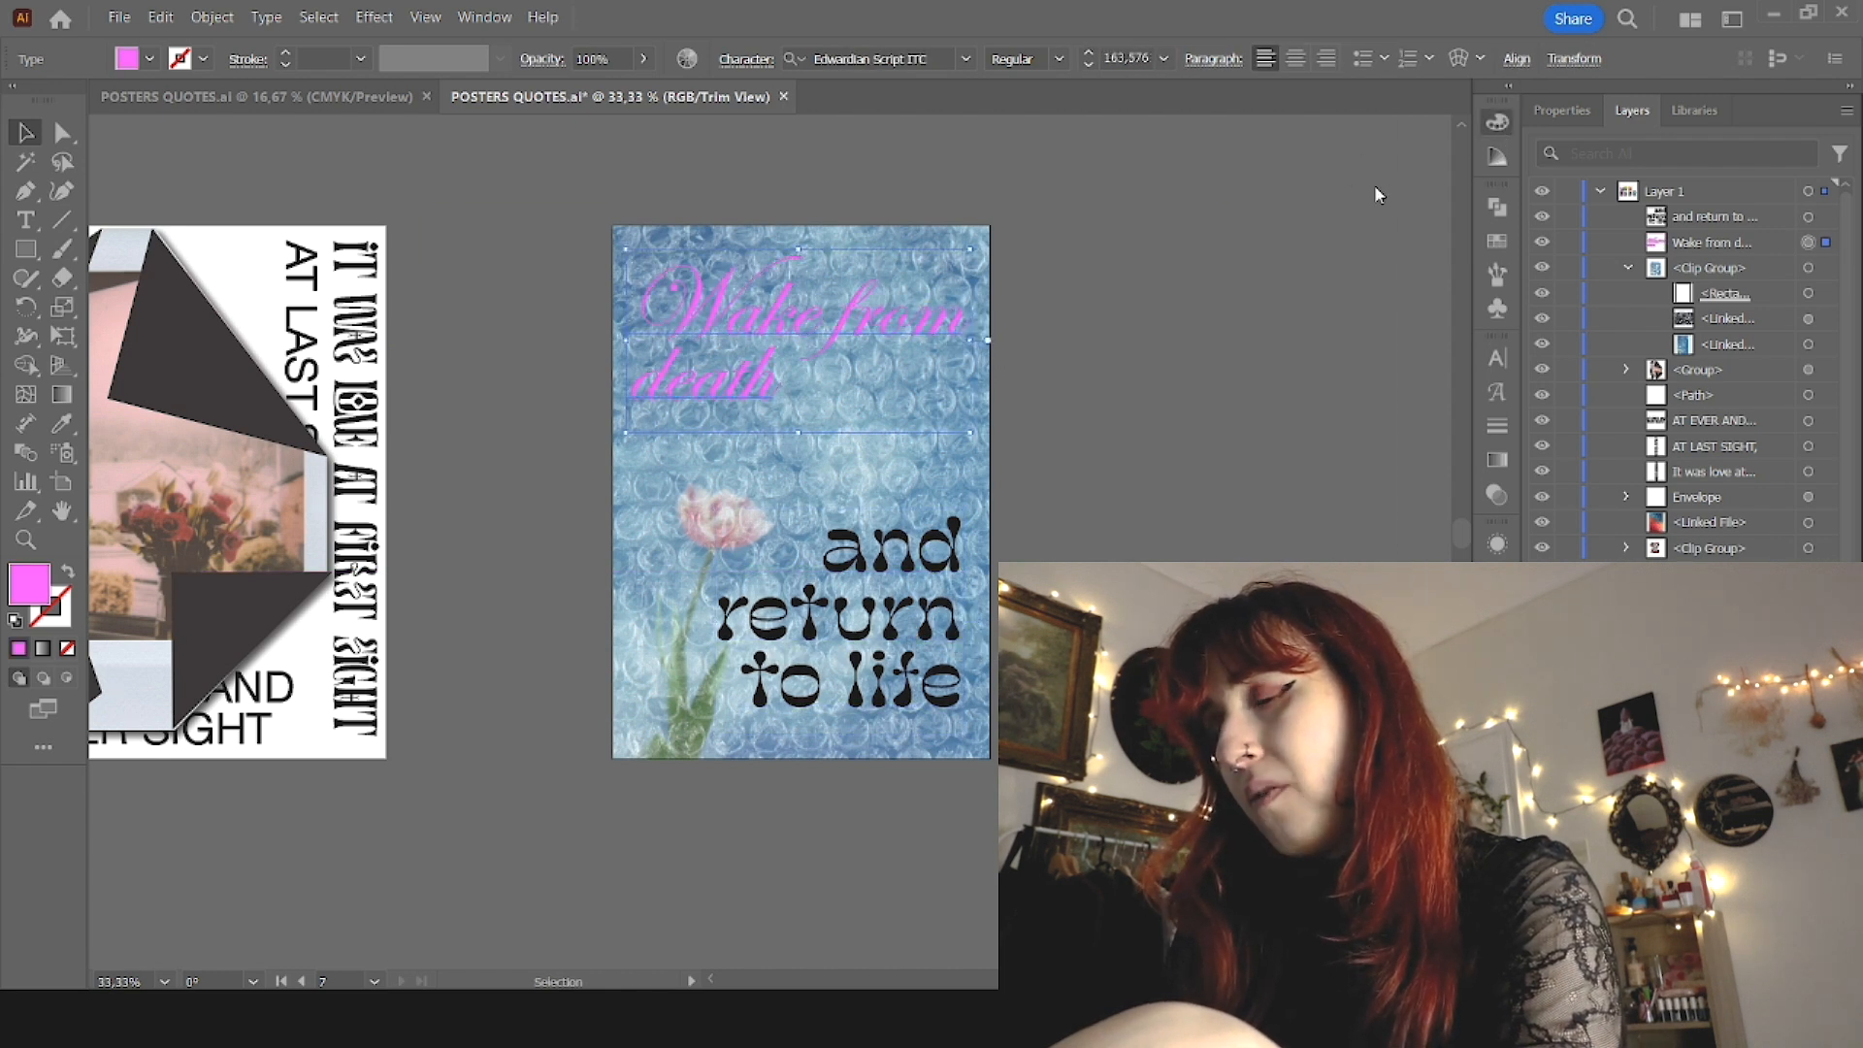
drag(1329, 206, 1302, 255)
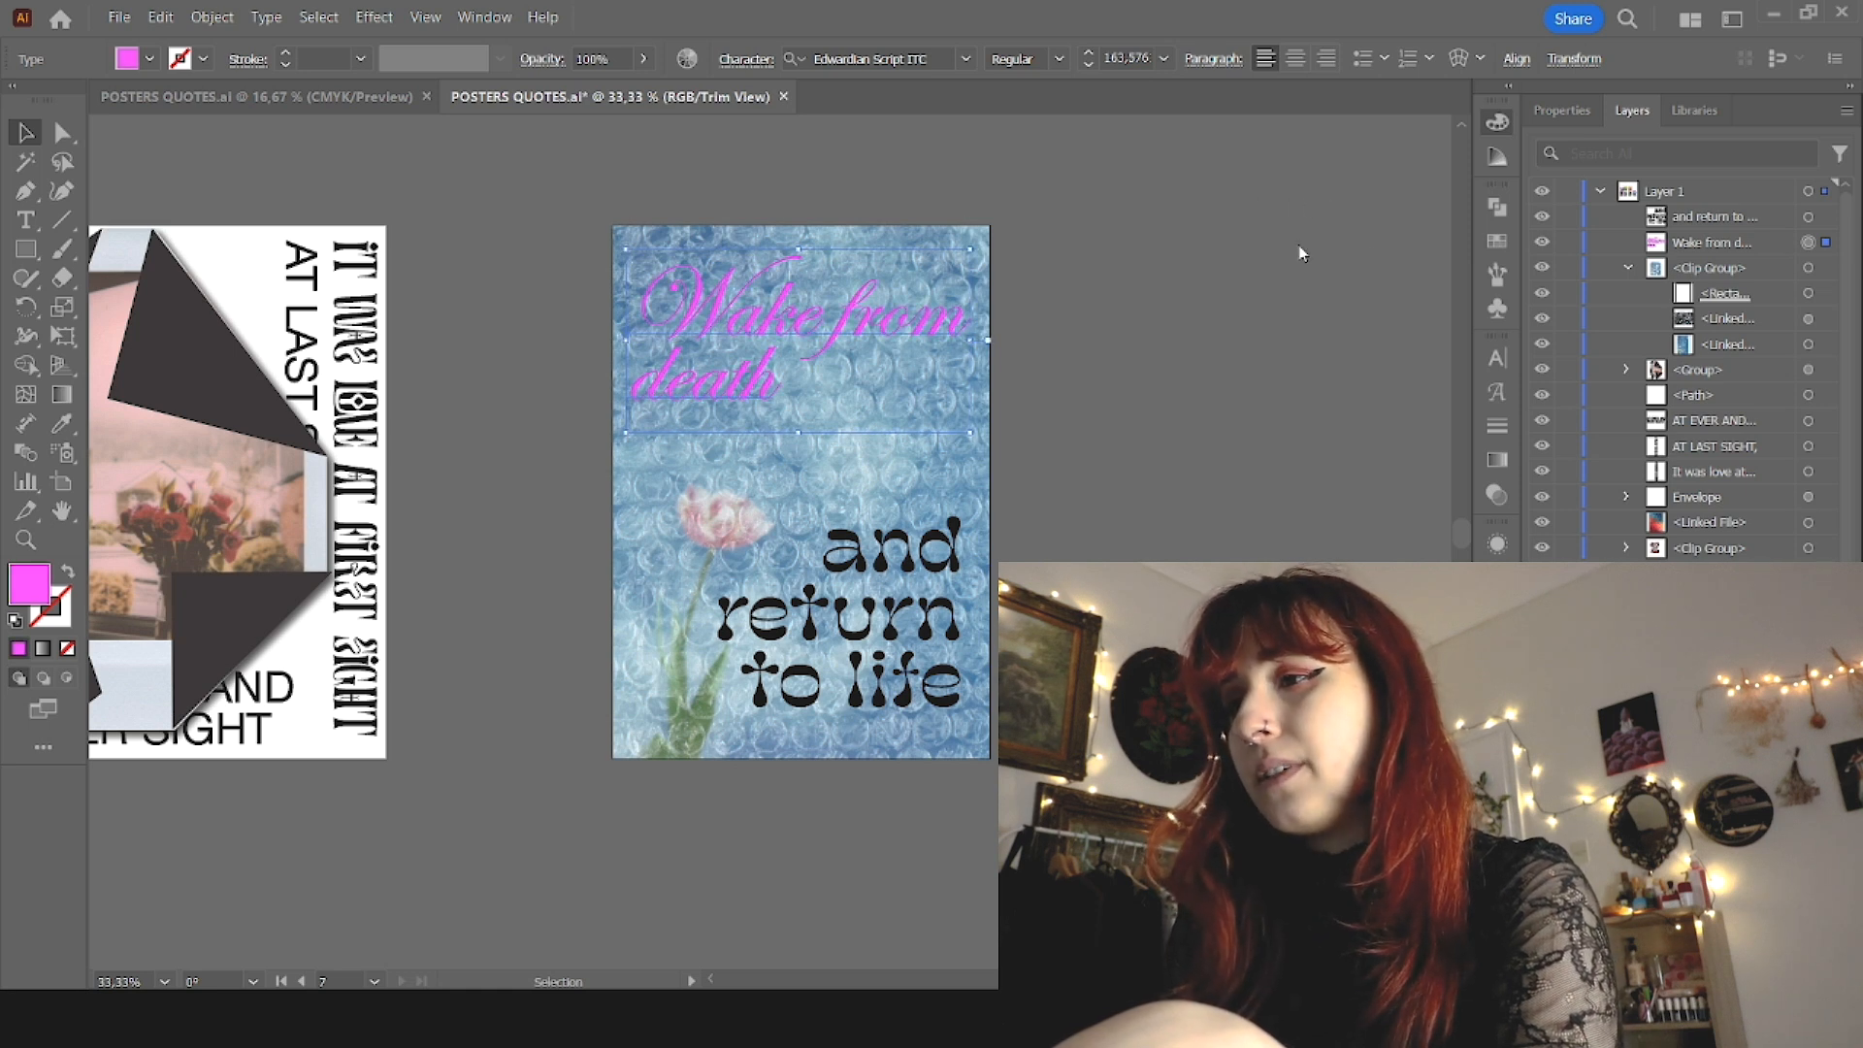
Step: Nudge "Wake from death" slightly left on the tulip poster
click(902, 549)
click(878, 339)
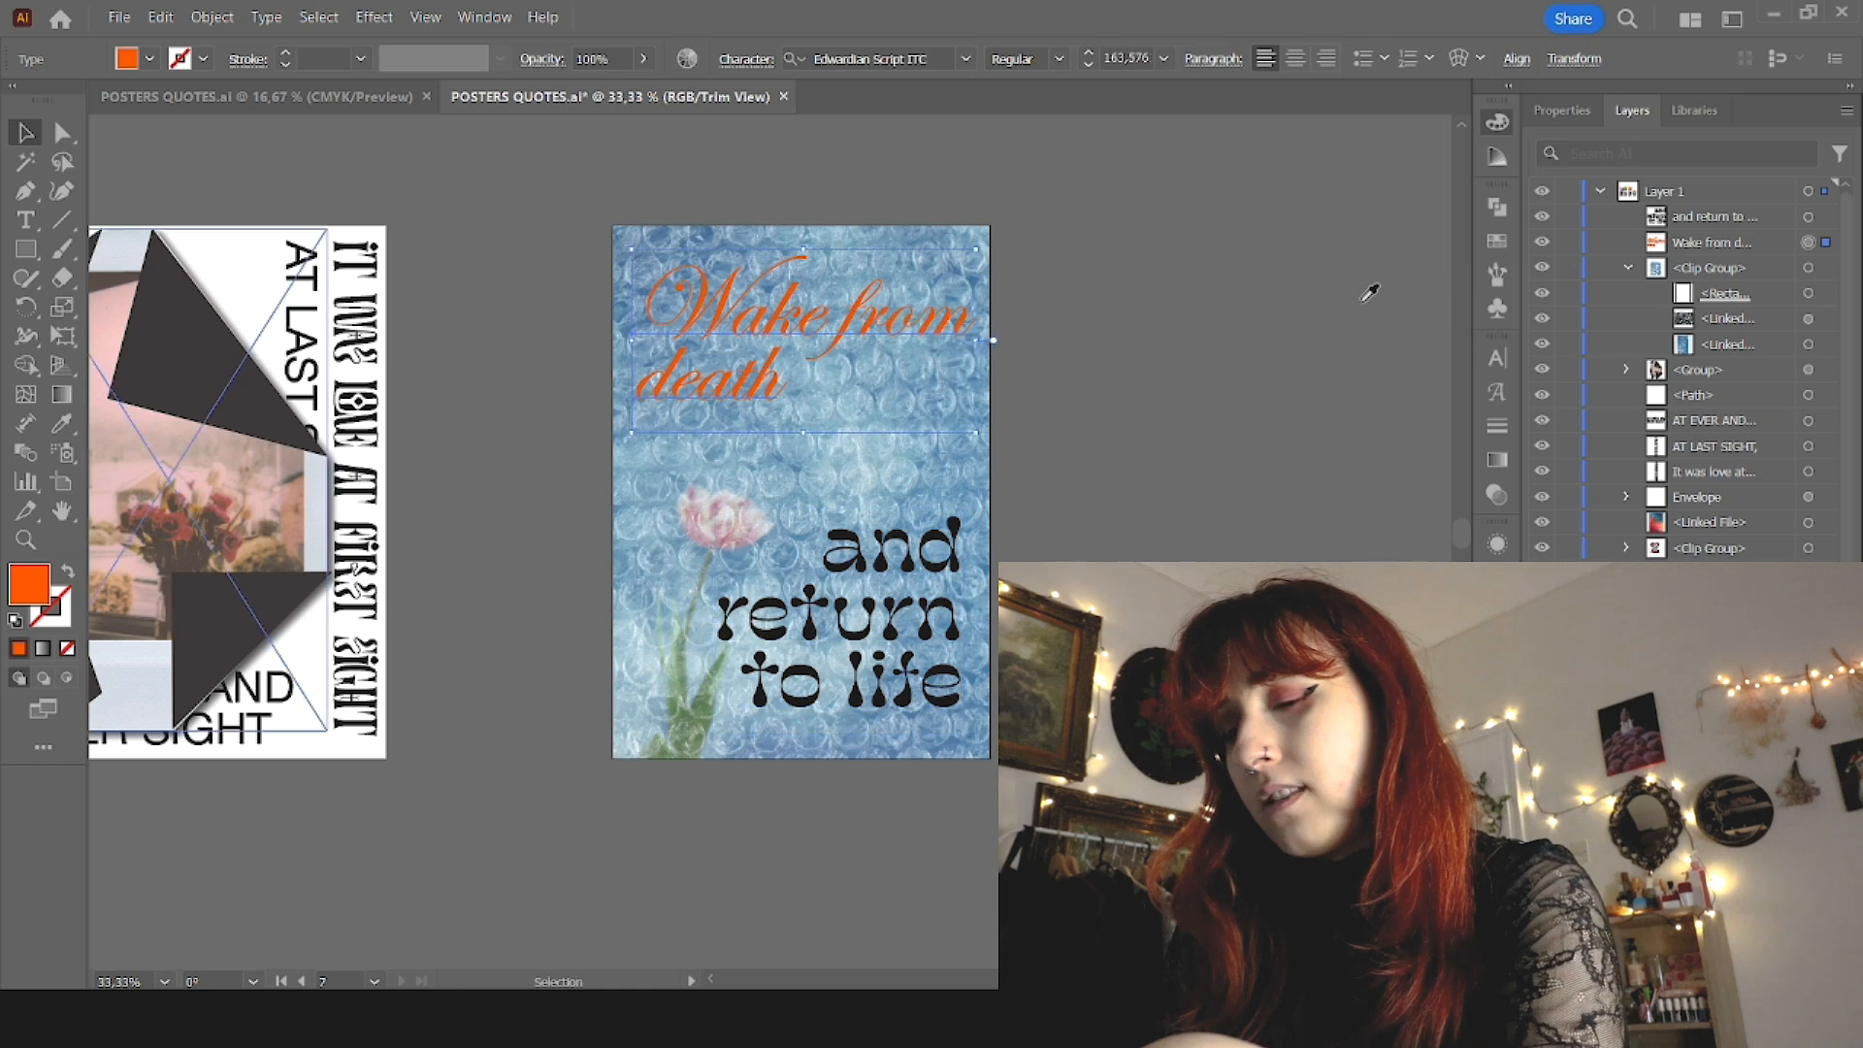
drag(878, 339, 873, 339)
Step: Try blue and bright orange fills on "and return to life"
click(902, 549)
shift+click(872, 340)
click(919, 539)
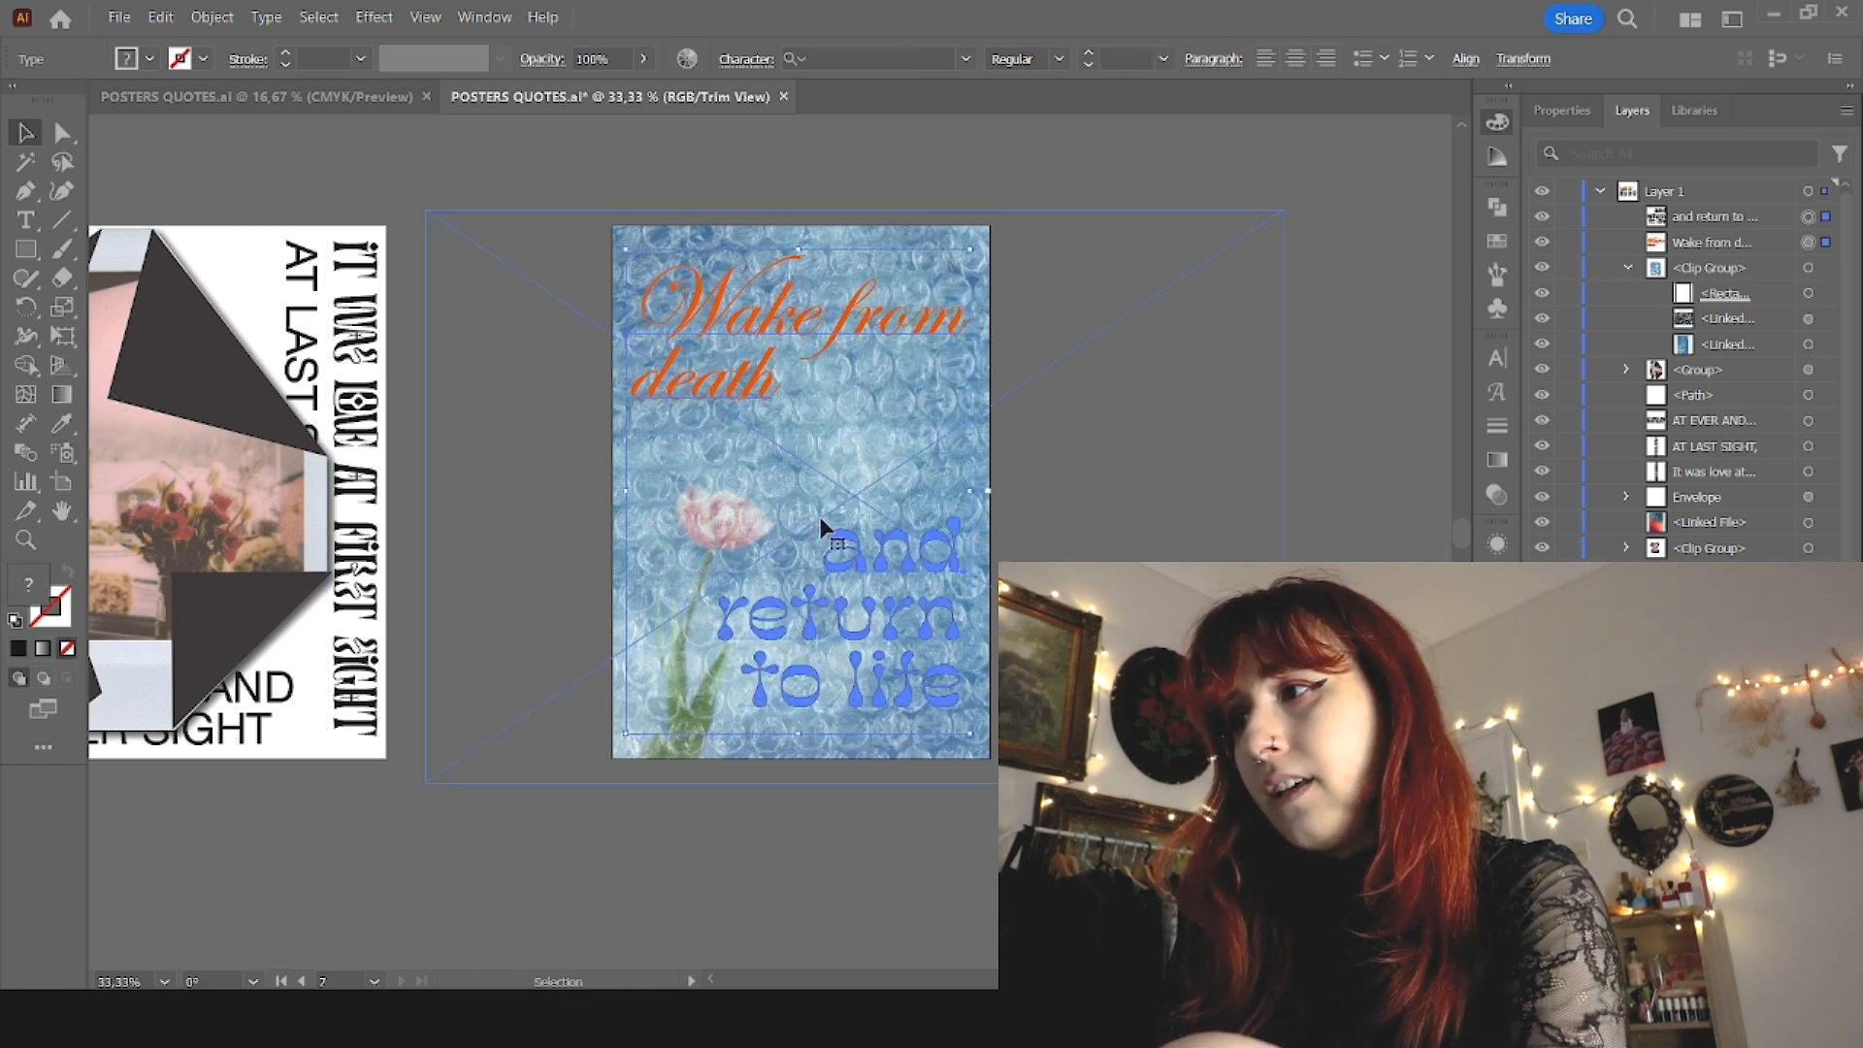
click(1052, 485)
click(939, 549)
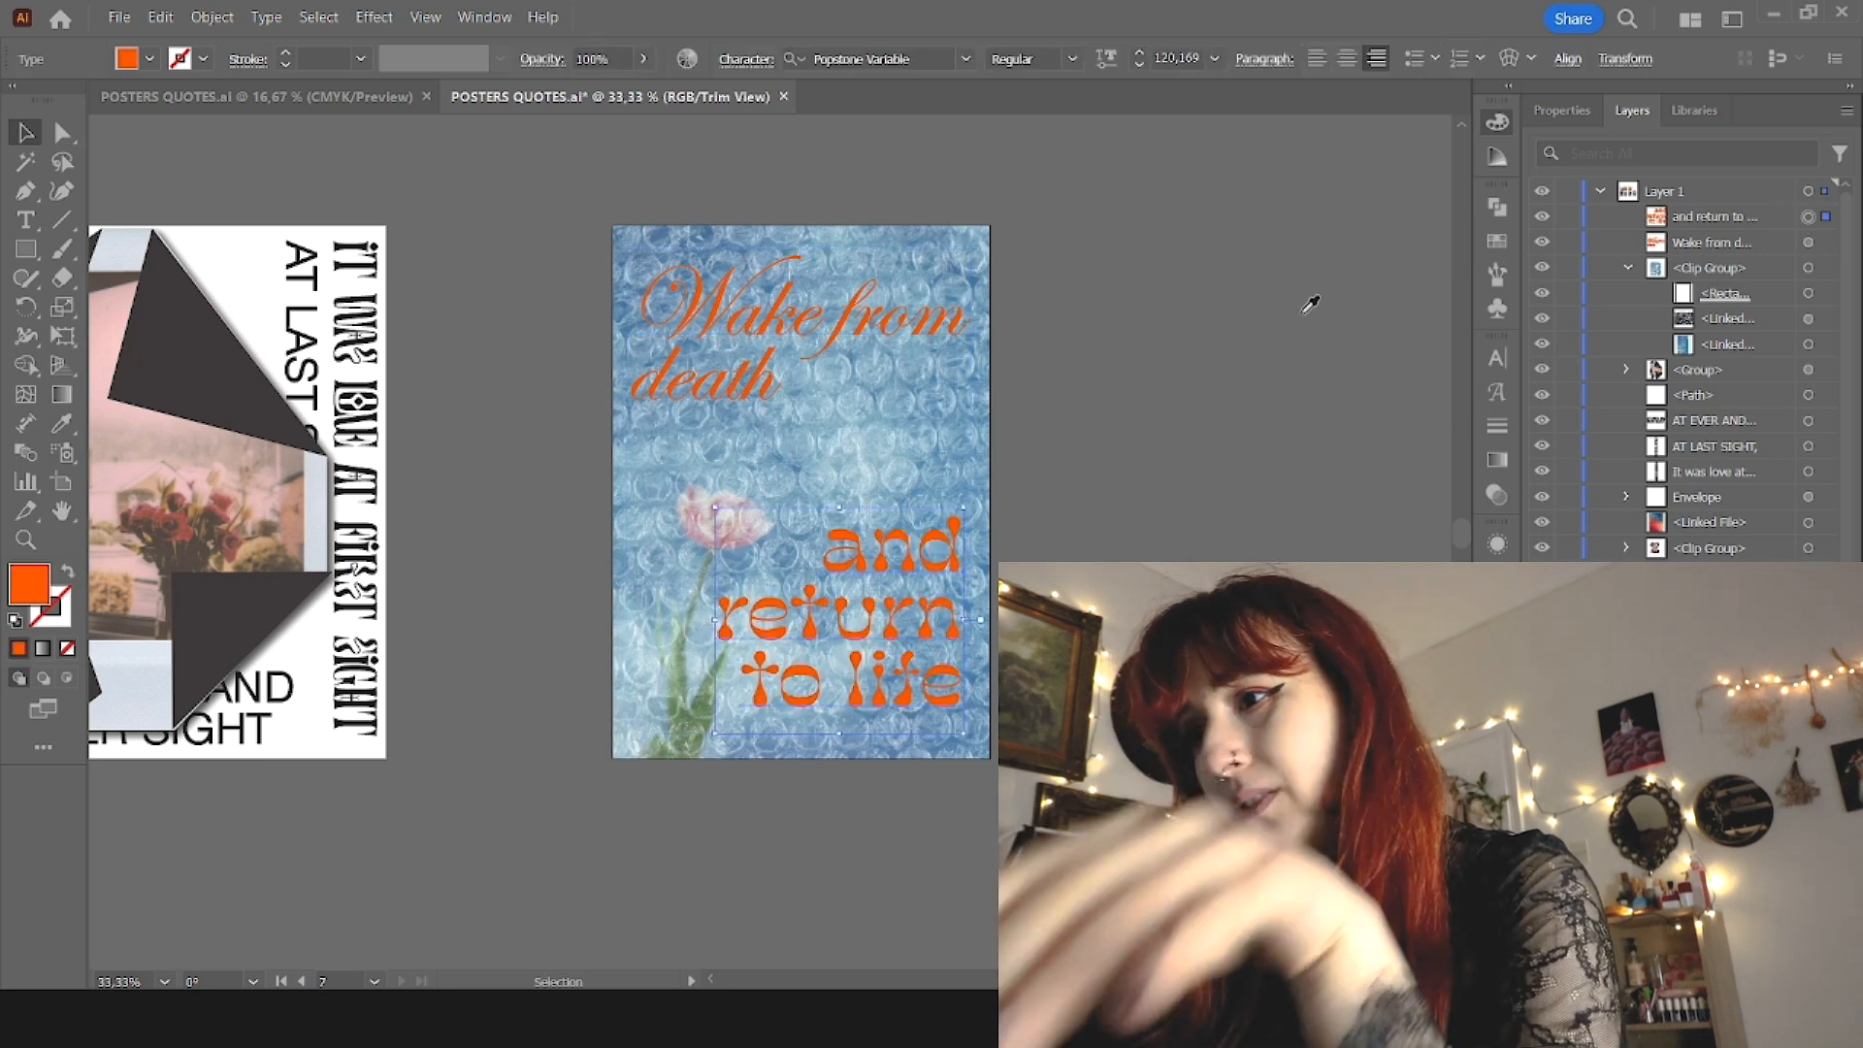
Step: Select the bubble-wrap image on the tulip poster and change its blending for a lighter, paler blue background
scroll(1235, 688, down, 3)
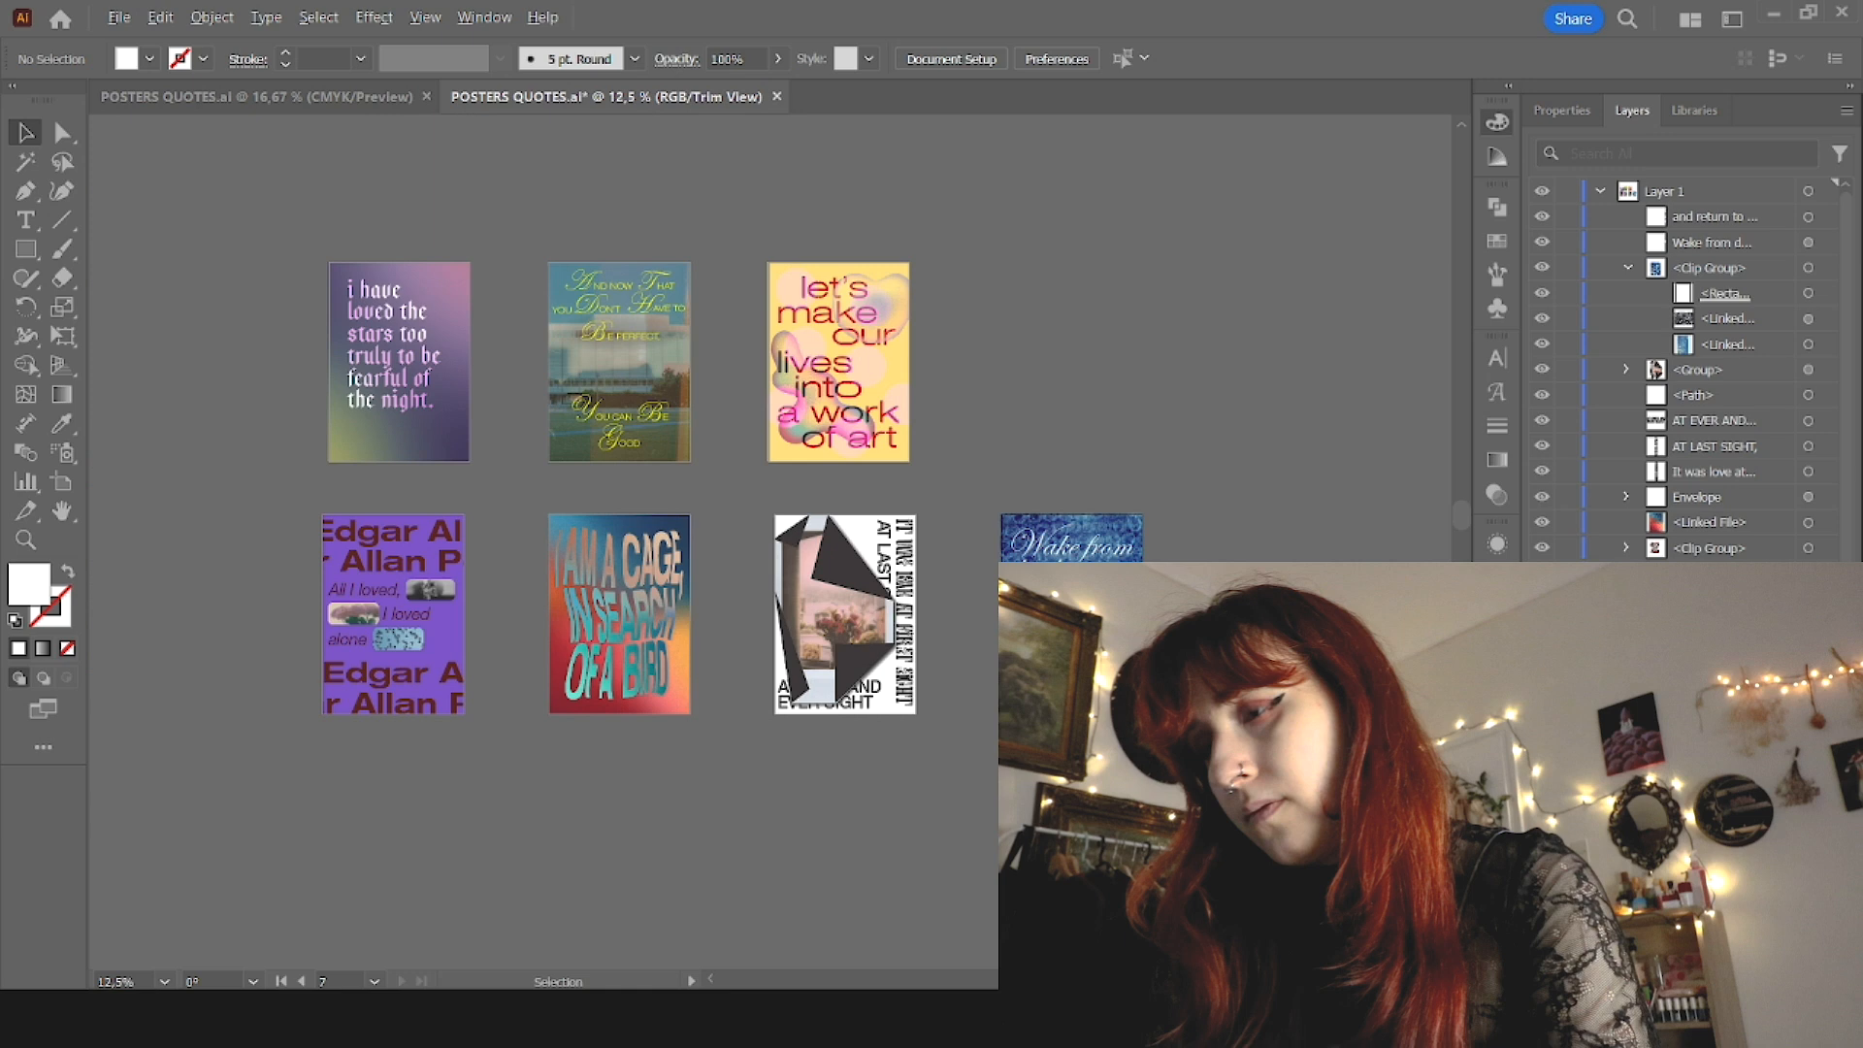
scroll(1133, 715, up, 4)
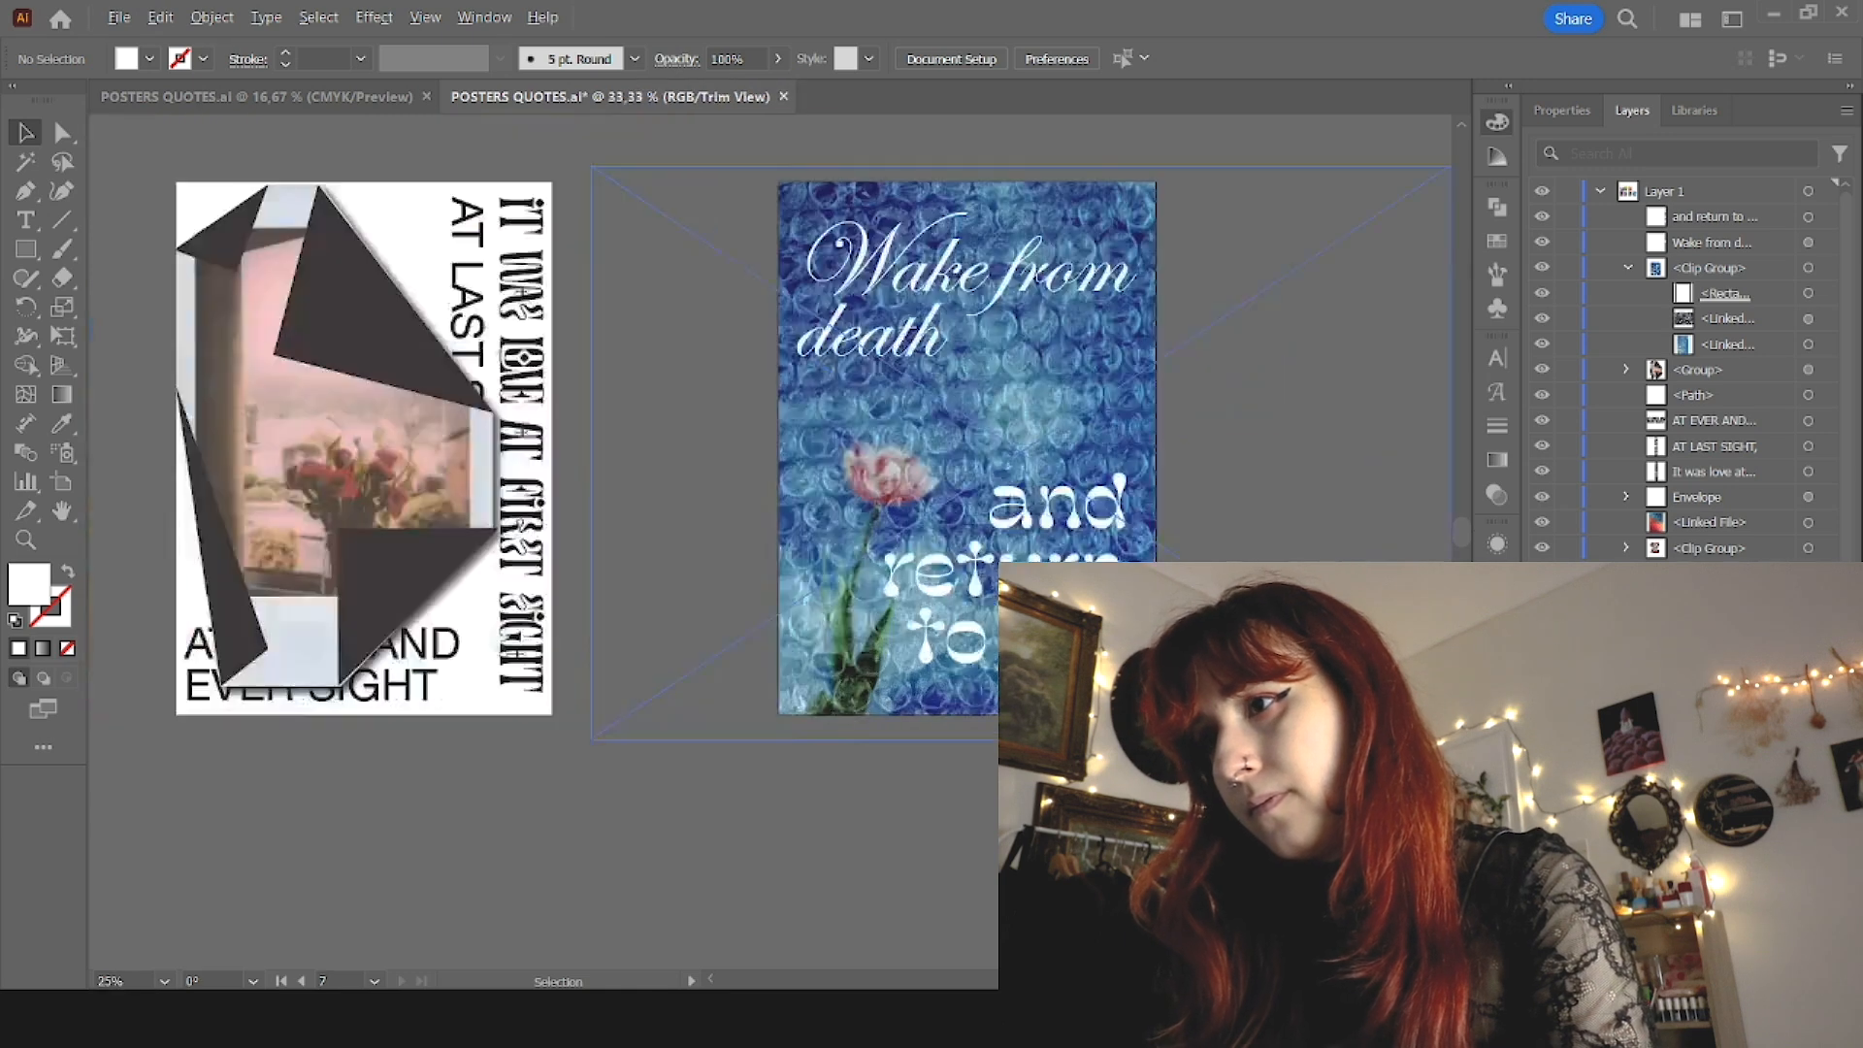
scroll(1007, 666, down, 2)
click(1005, 648)
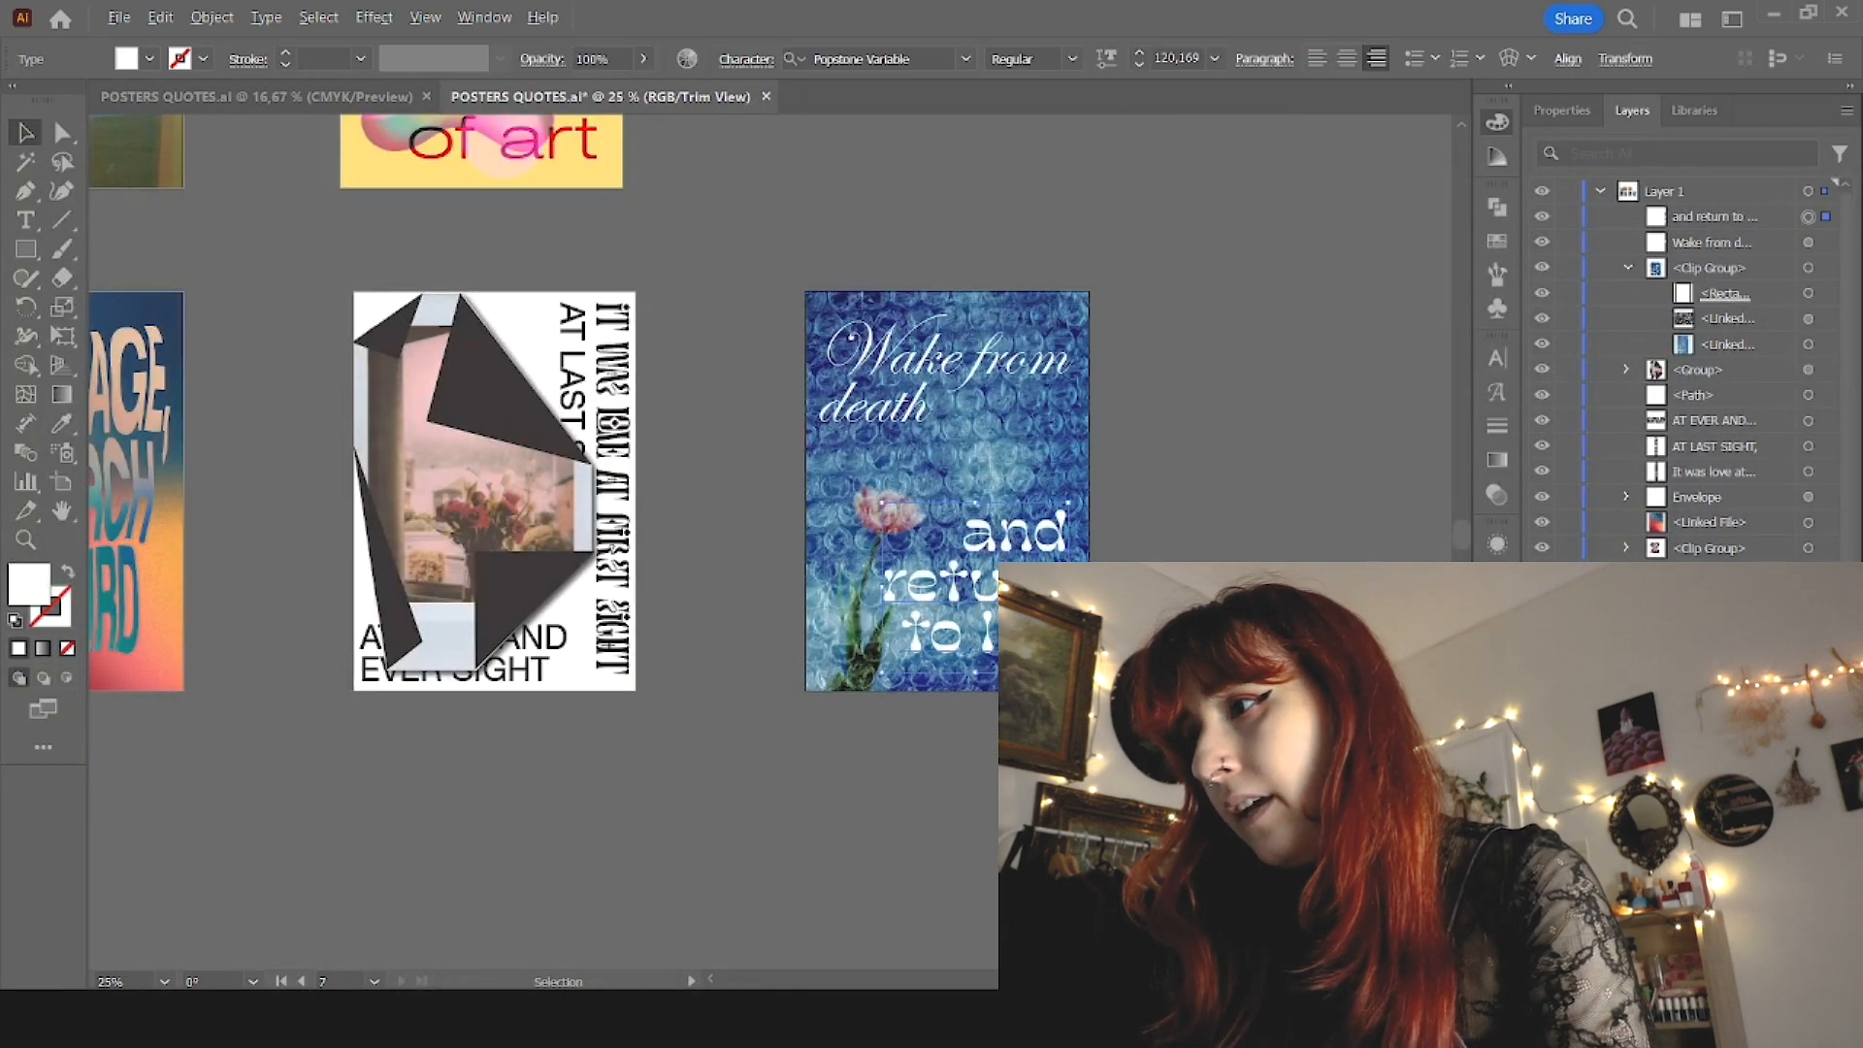
click(1807, 318)
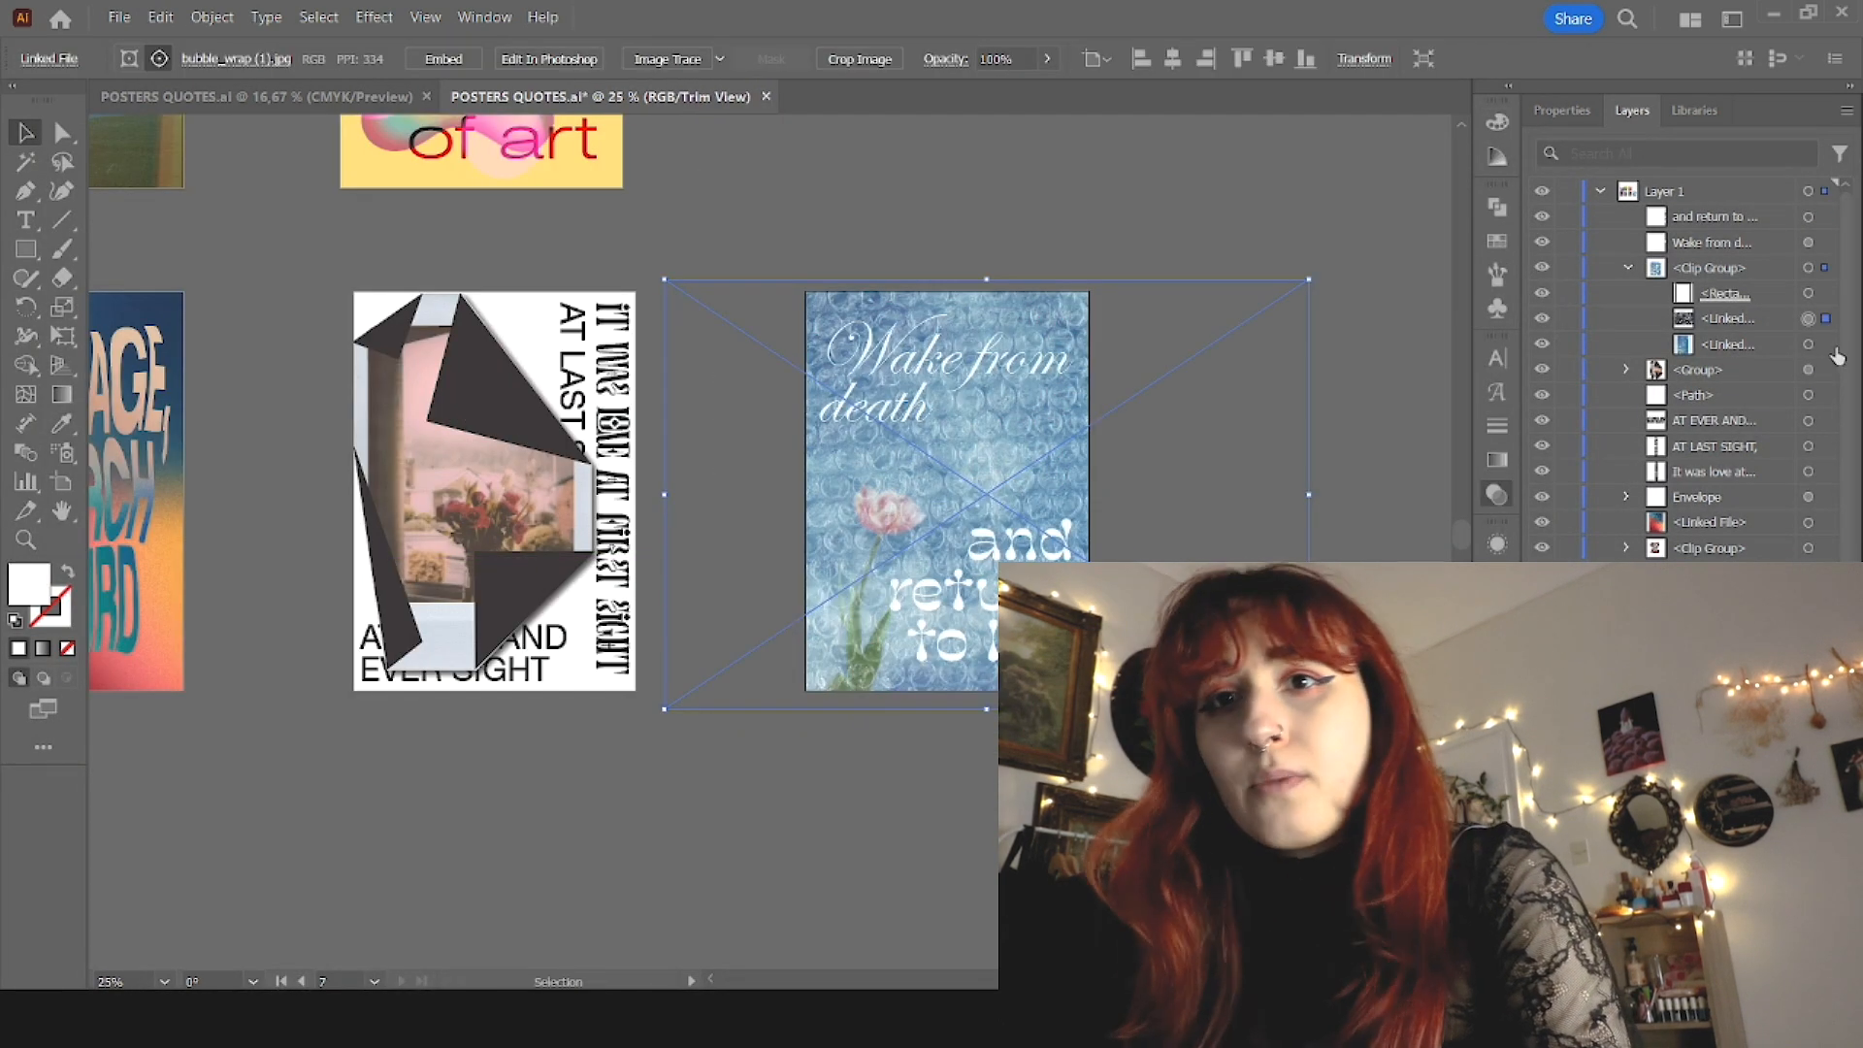
Step: Fill both "Wake from death" and "and return to life" with hot pink and save the document
click(1825, 218)
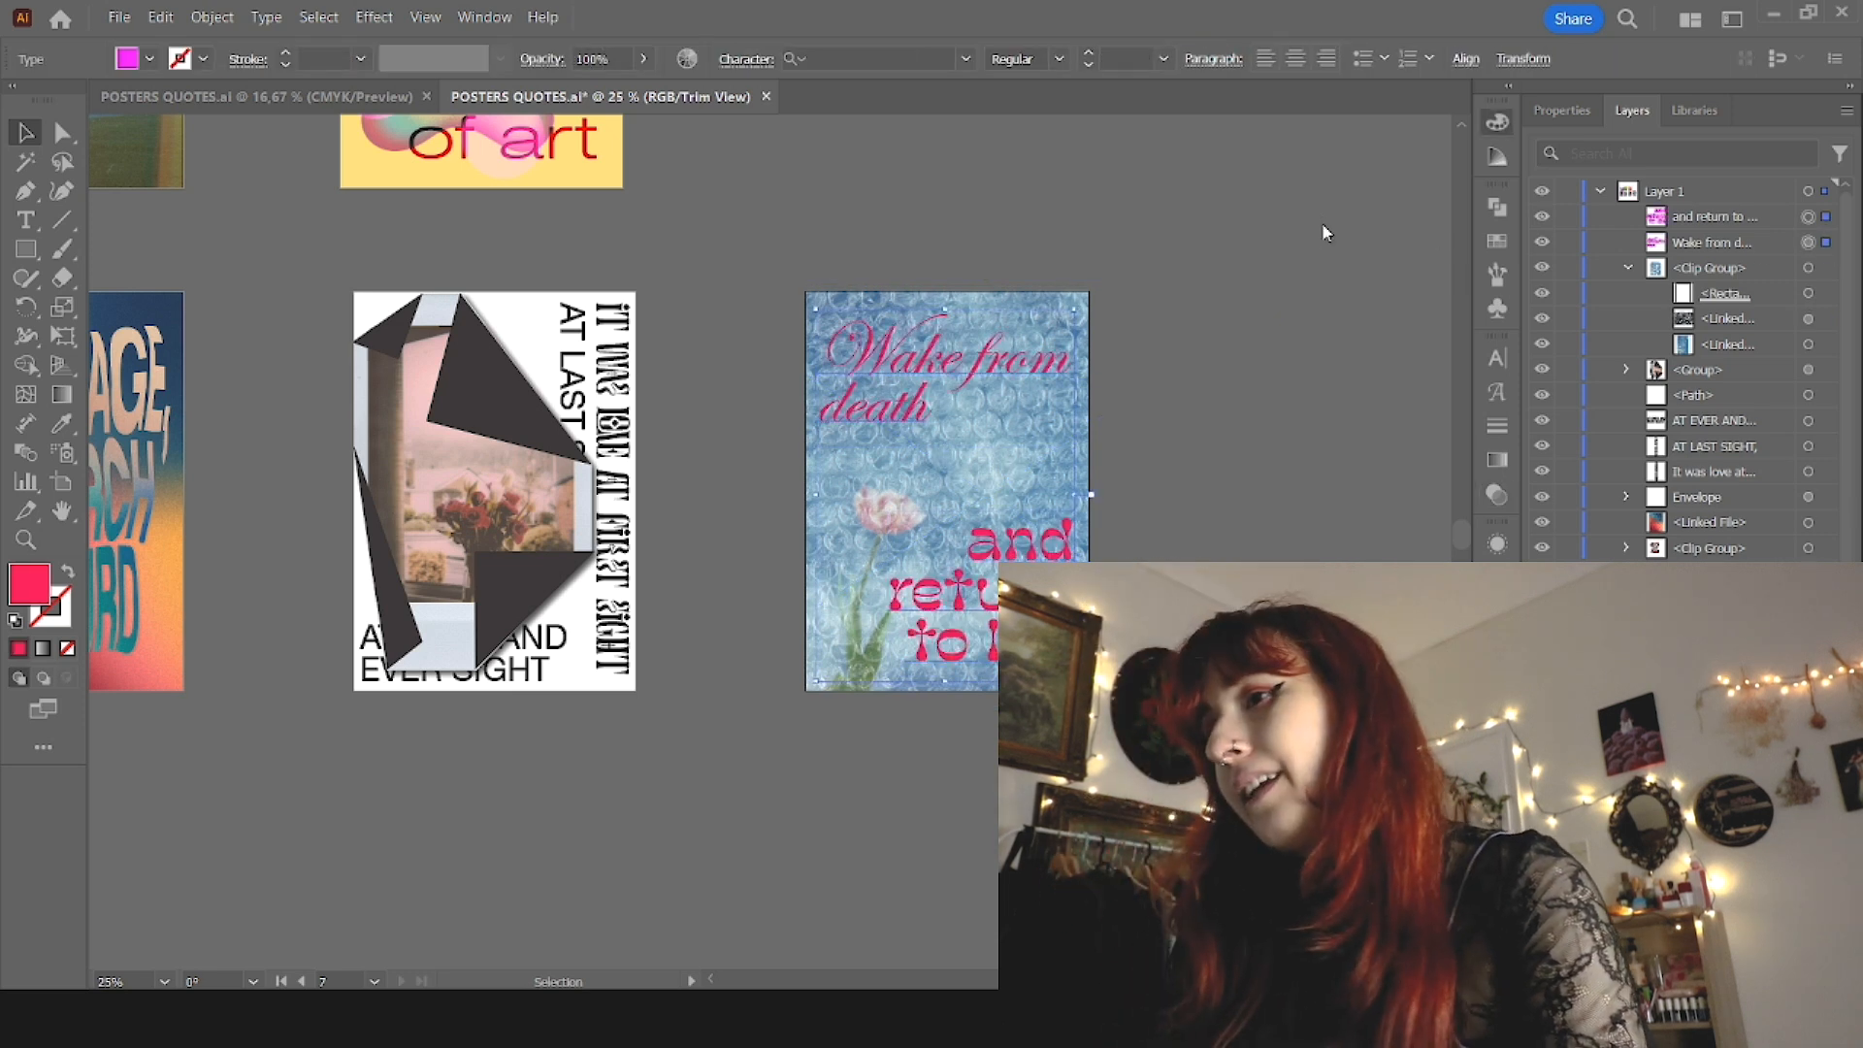
click(1299, 194)
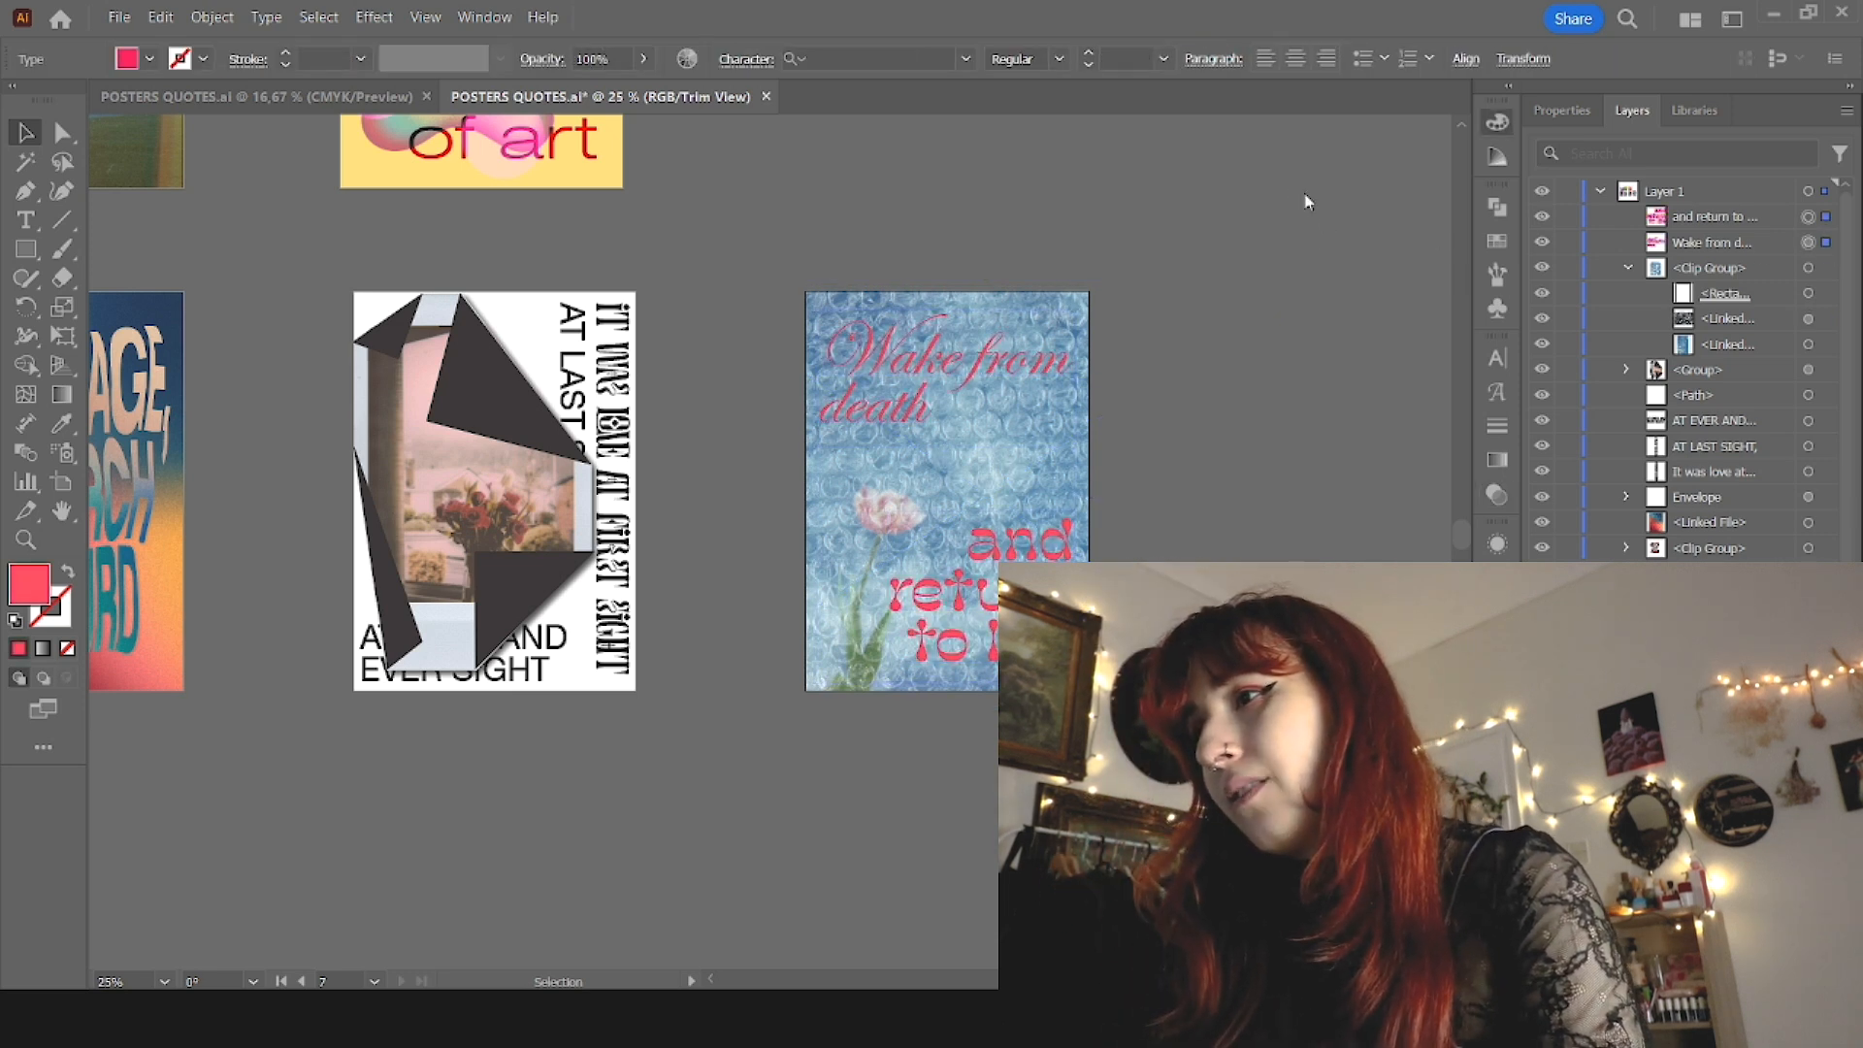
drag(1305, 194, 1267, 194)
scroll(984, 415, up, 3)
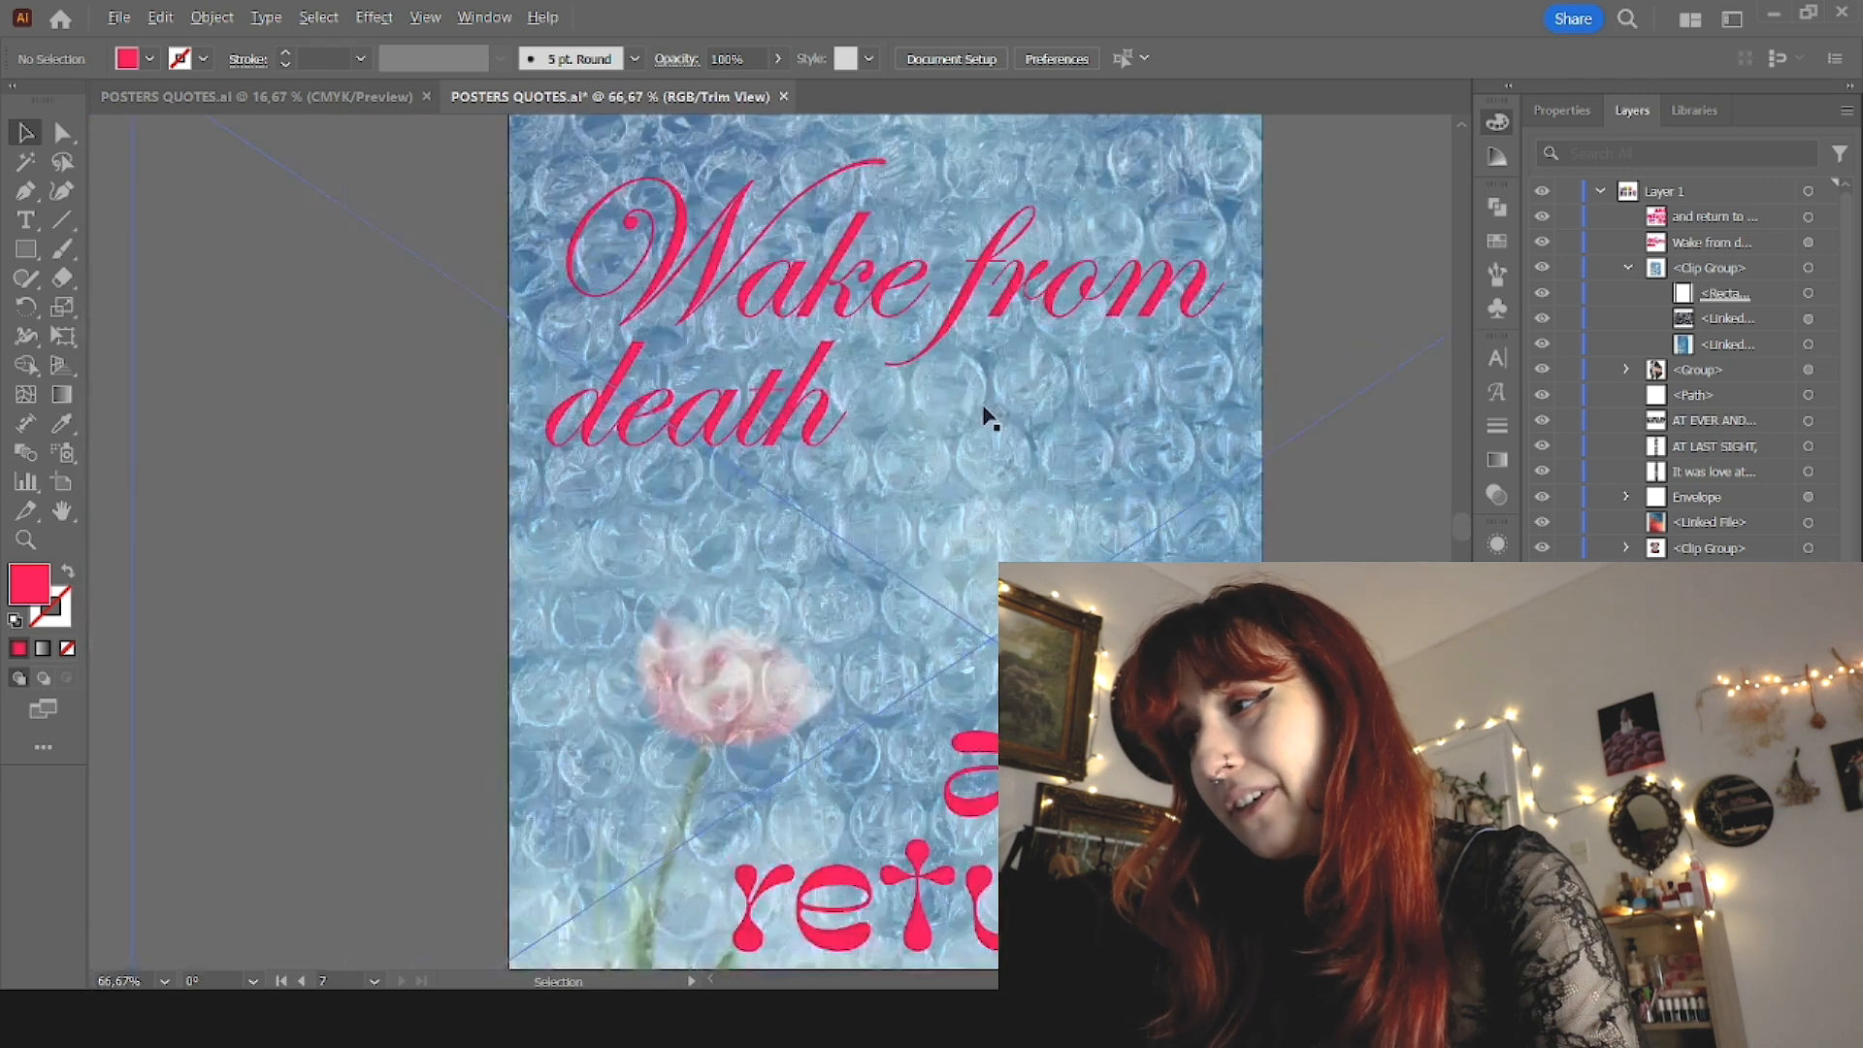
scroll(950, 401, down, 1)
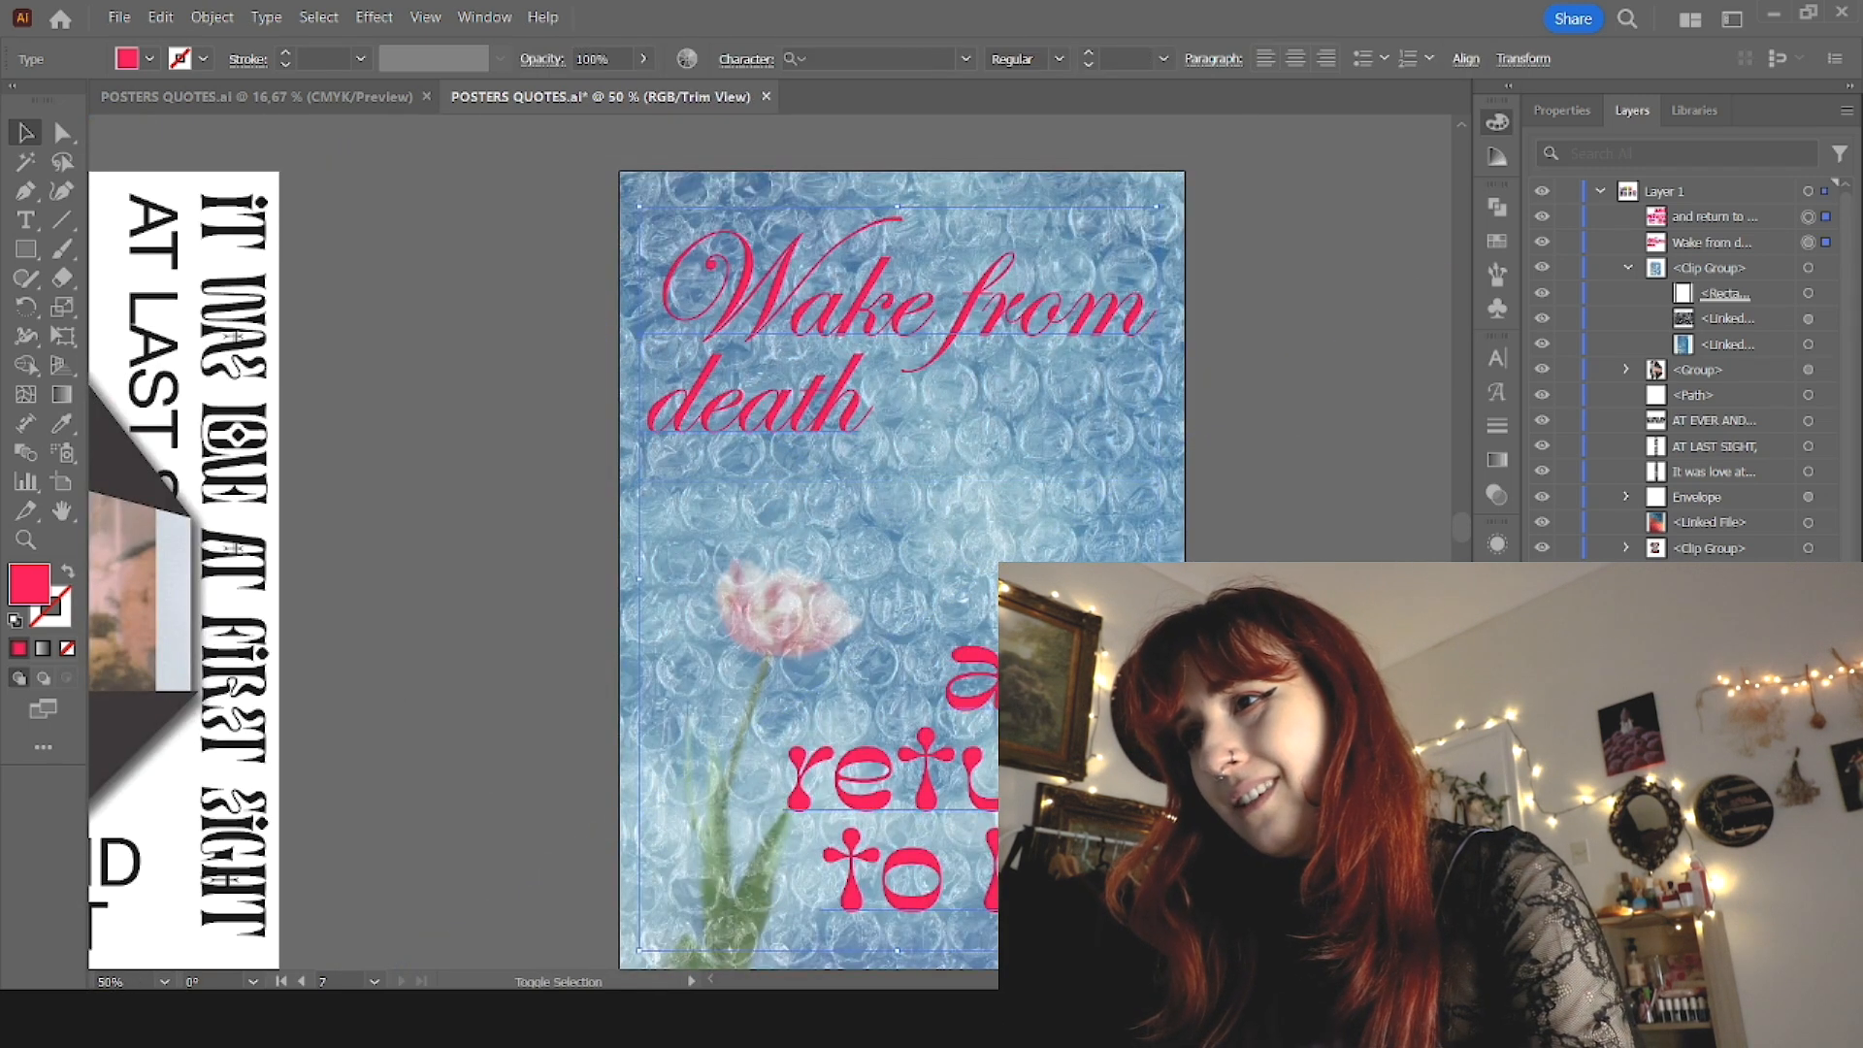
scroll(857, 563, down, 3)
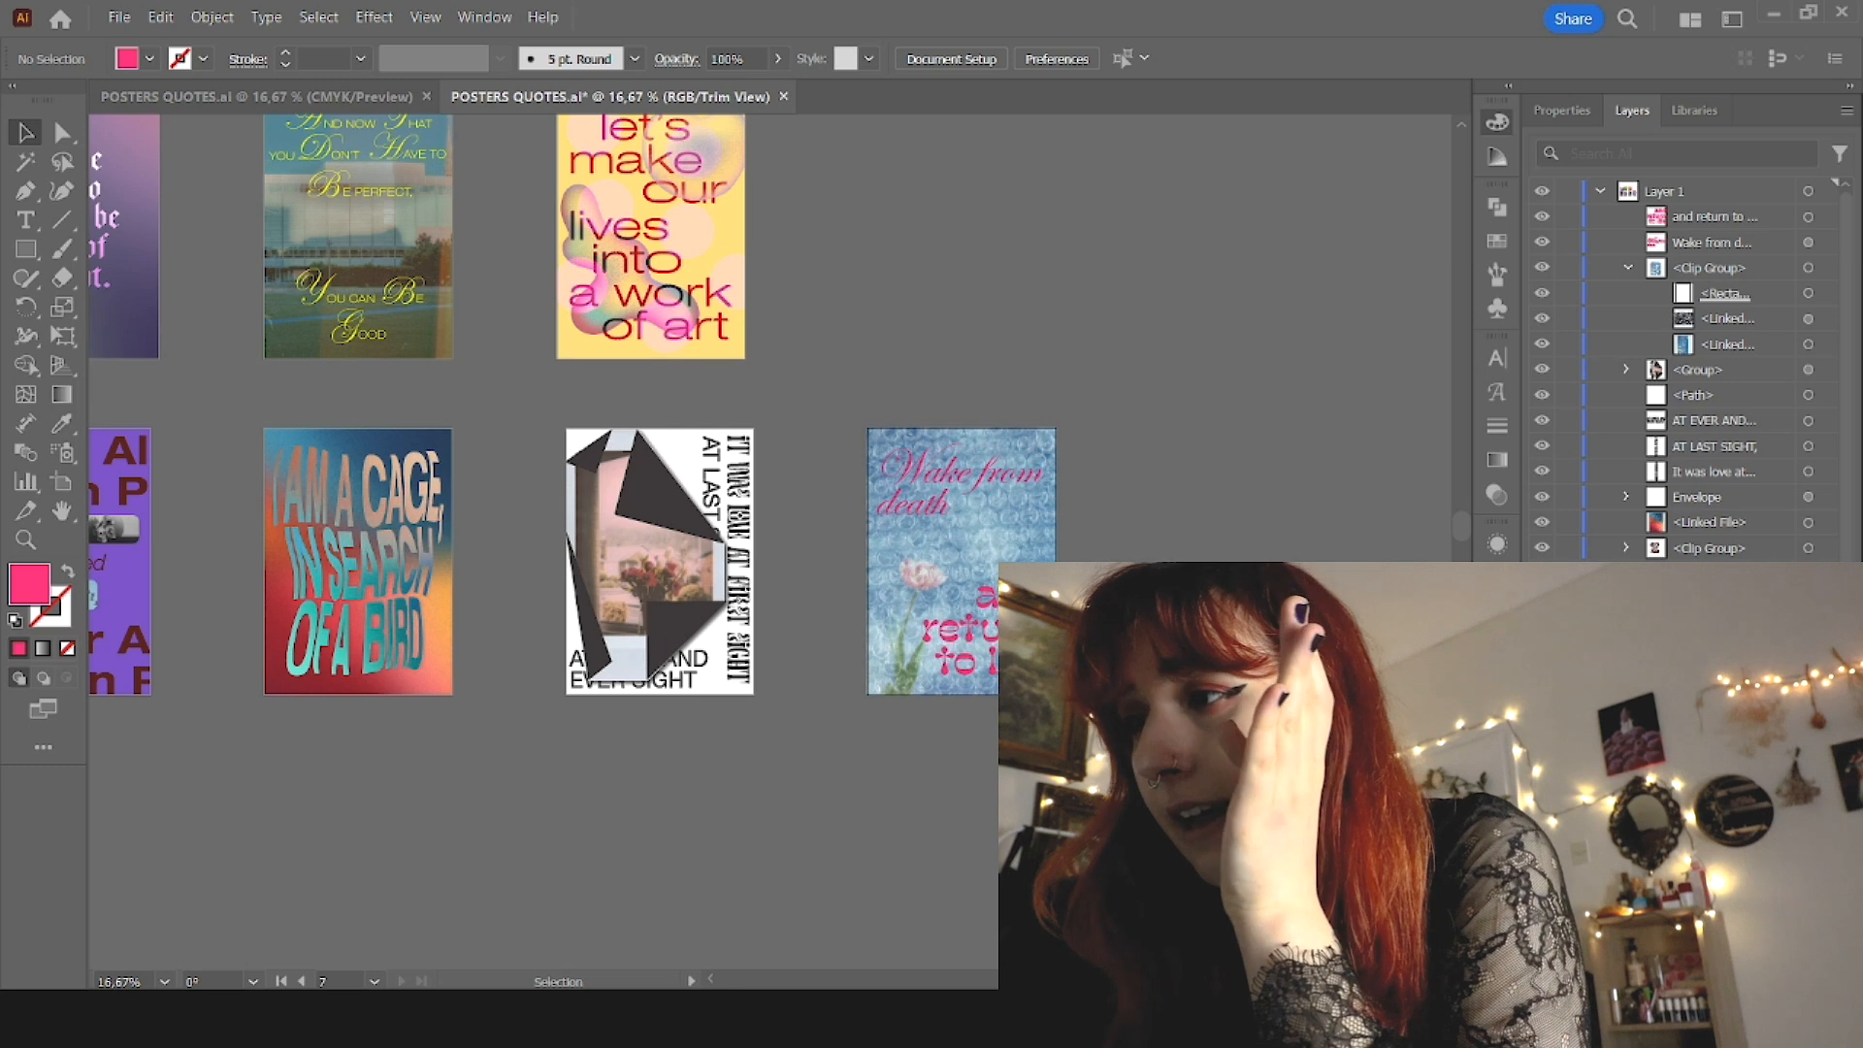
key(ctrl+s)
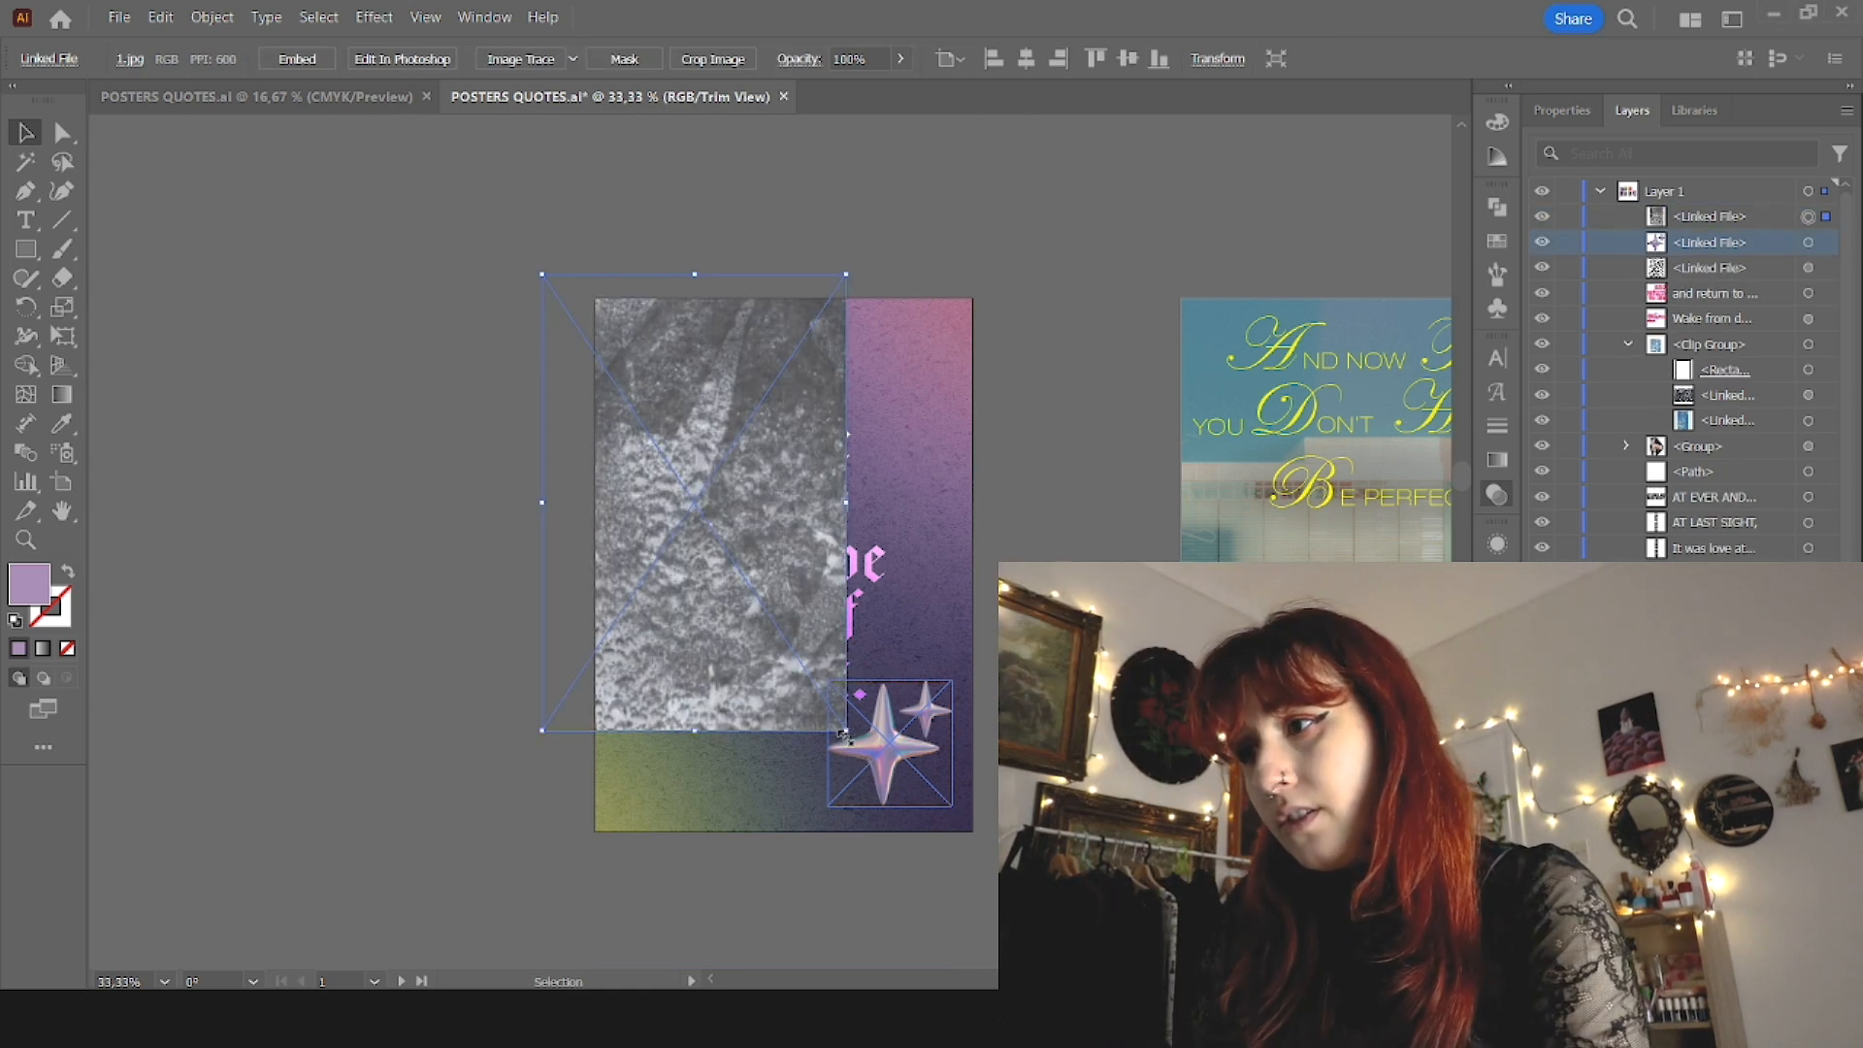
Step: Cover the "i have loved the stars" poster with the 1.jpg texture at 59% opacity and bring the chrome stars in front of it
drag(844, 733, 1026, 849)
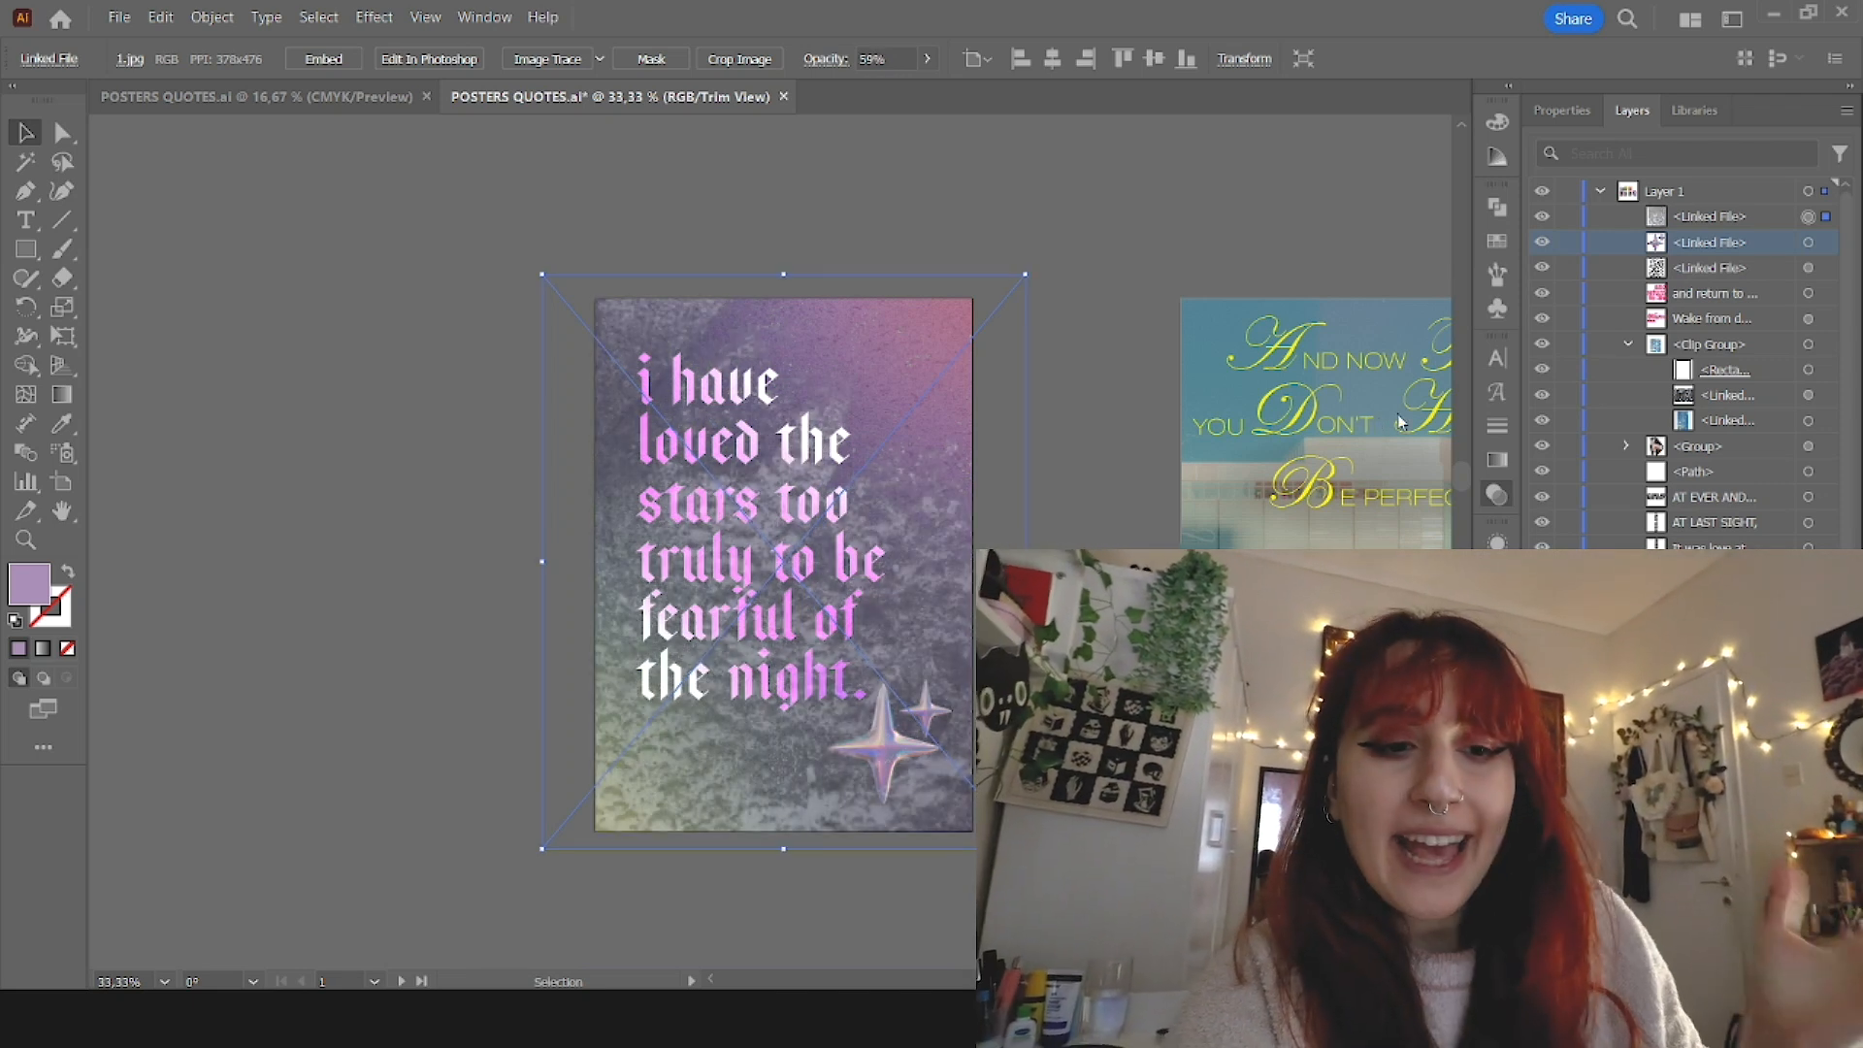
click(1077, 475)
drag(1676, 237, 1678, 220)
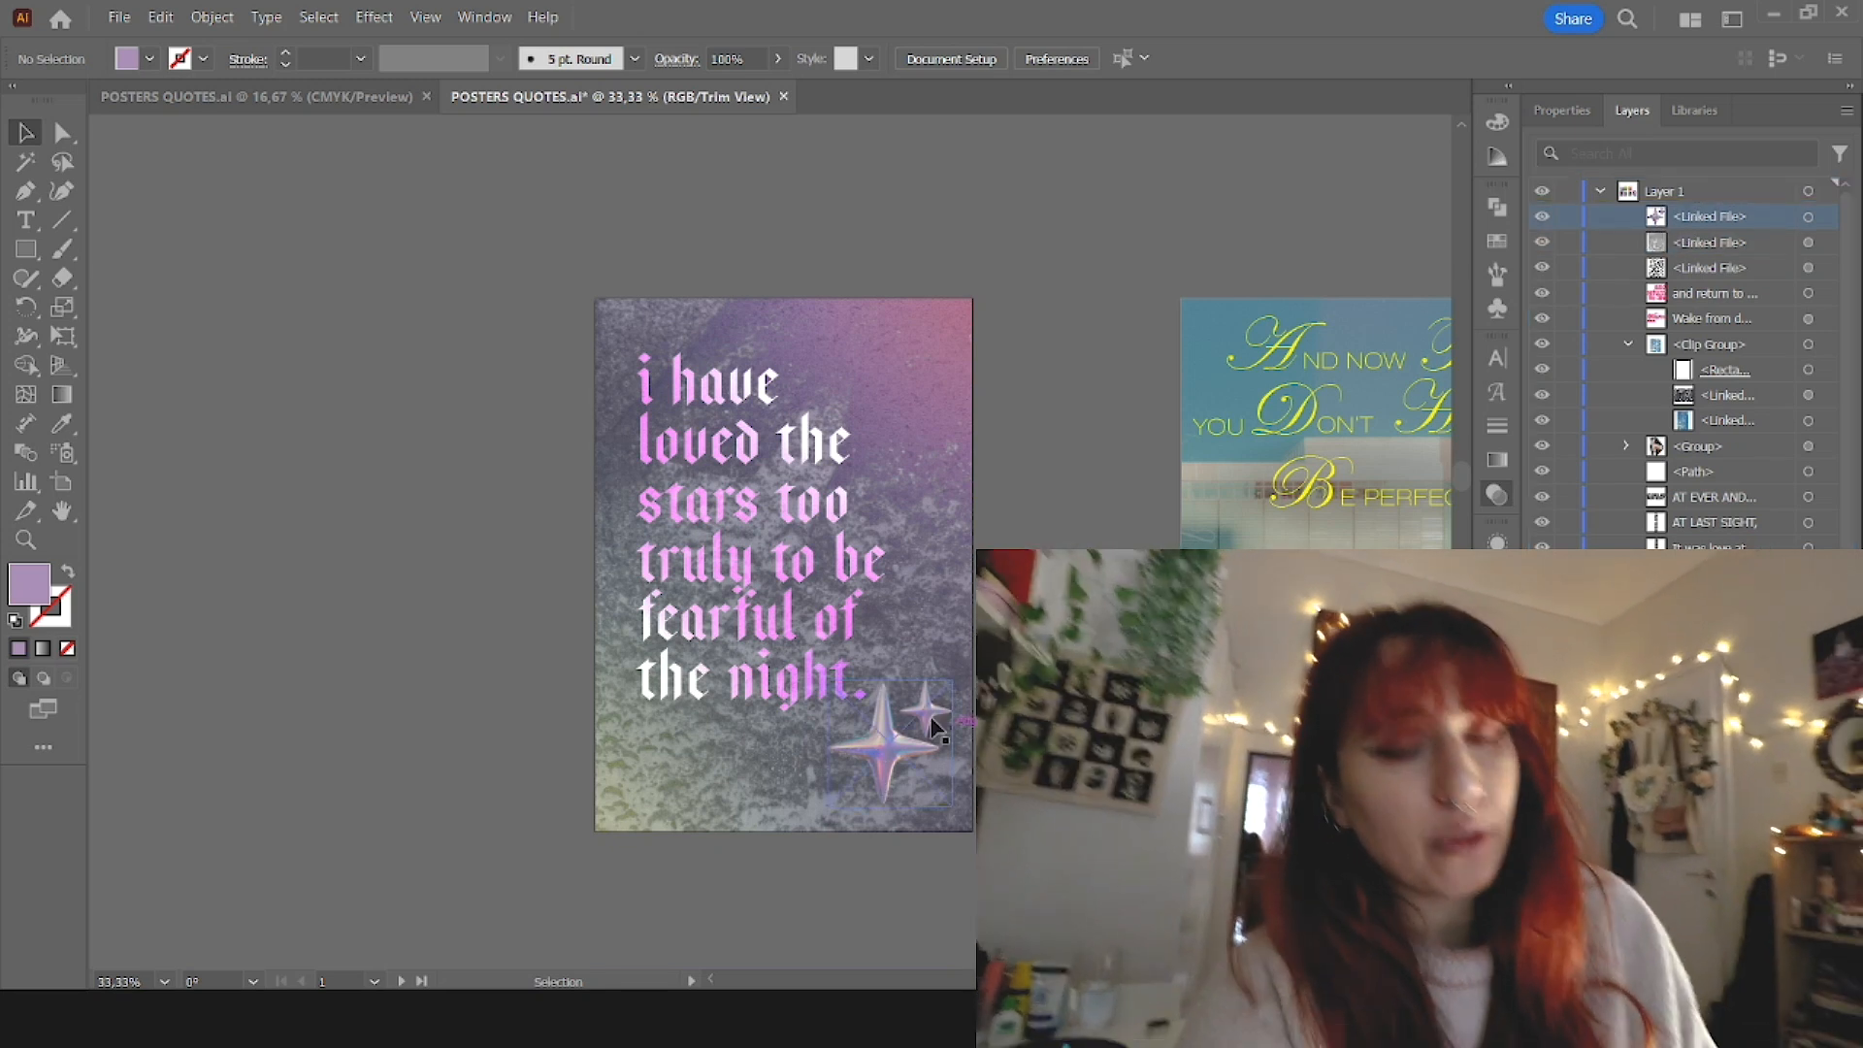
click(834, 614)
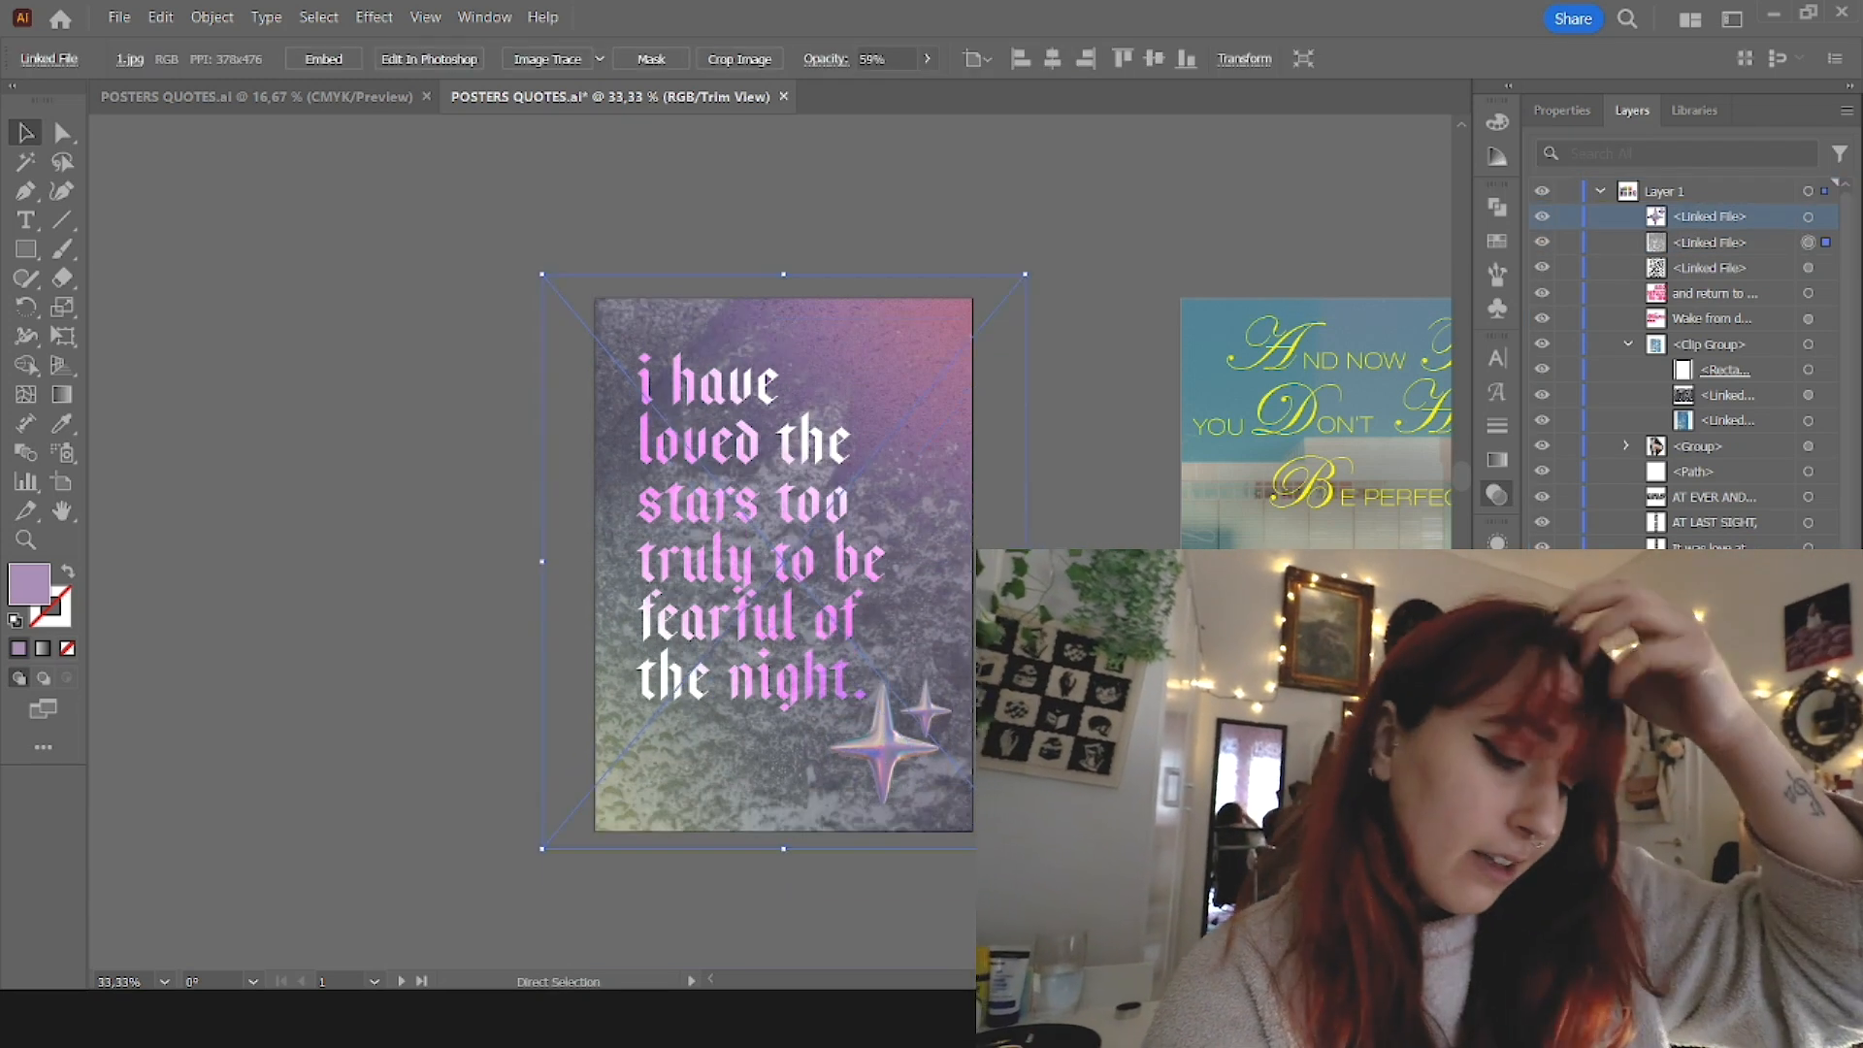